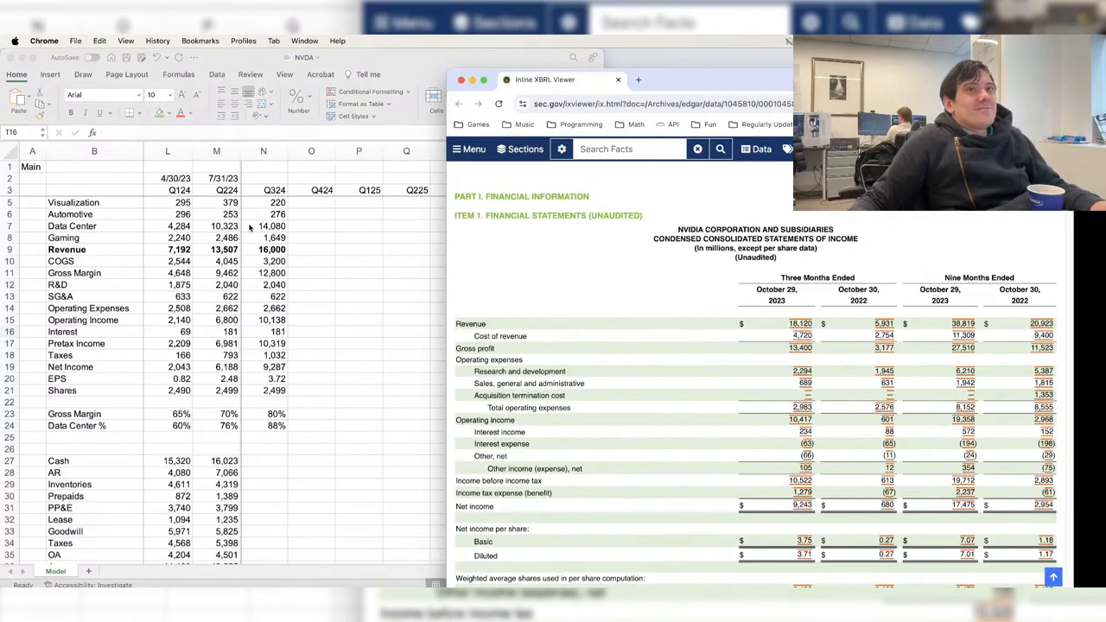
- Enter 10/29/23 as the period-end date above the Q324 column
{"action": "left_click", "coordinate": [263, 178]}
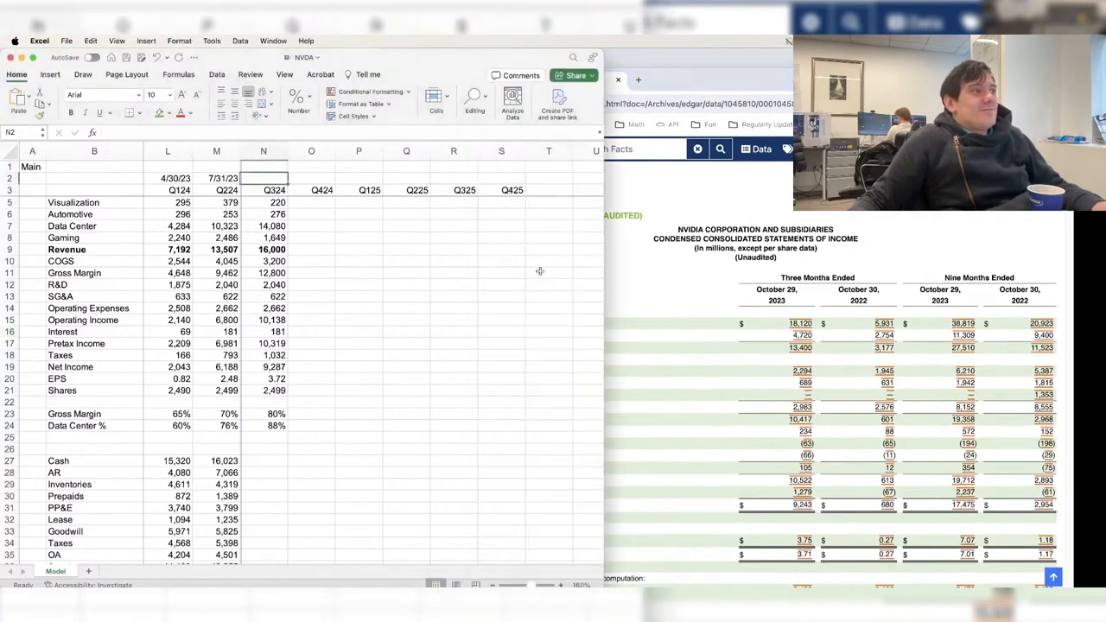
{"action": "type", "text": "10/29"}
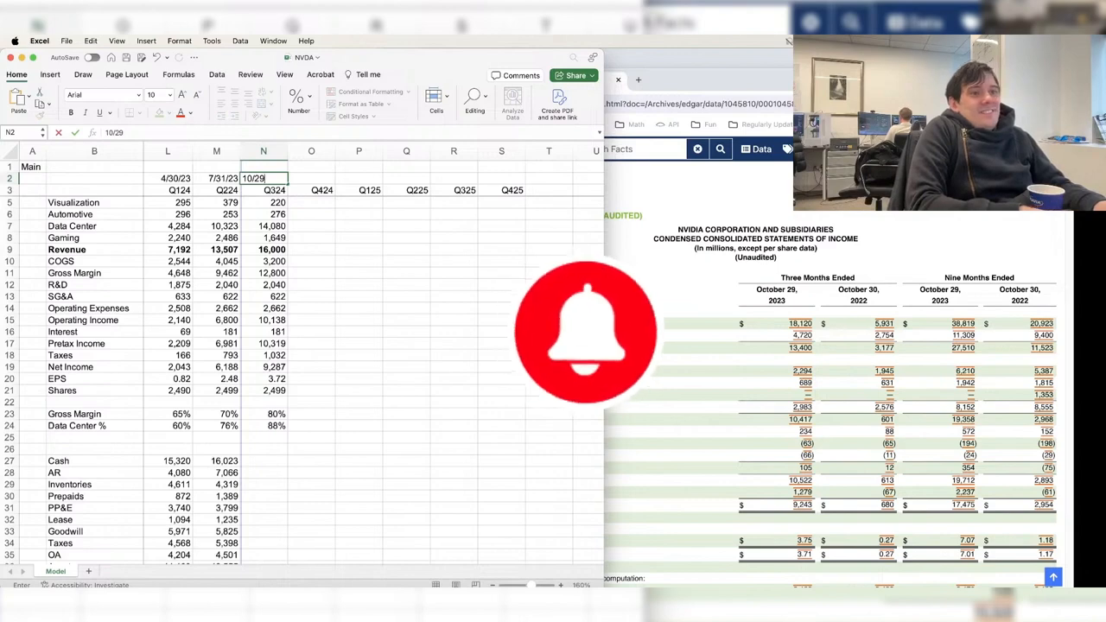
{"action": "type", "text": "/23"}
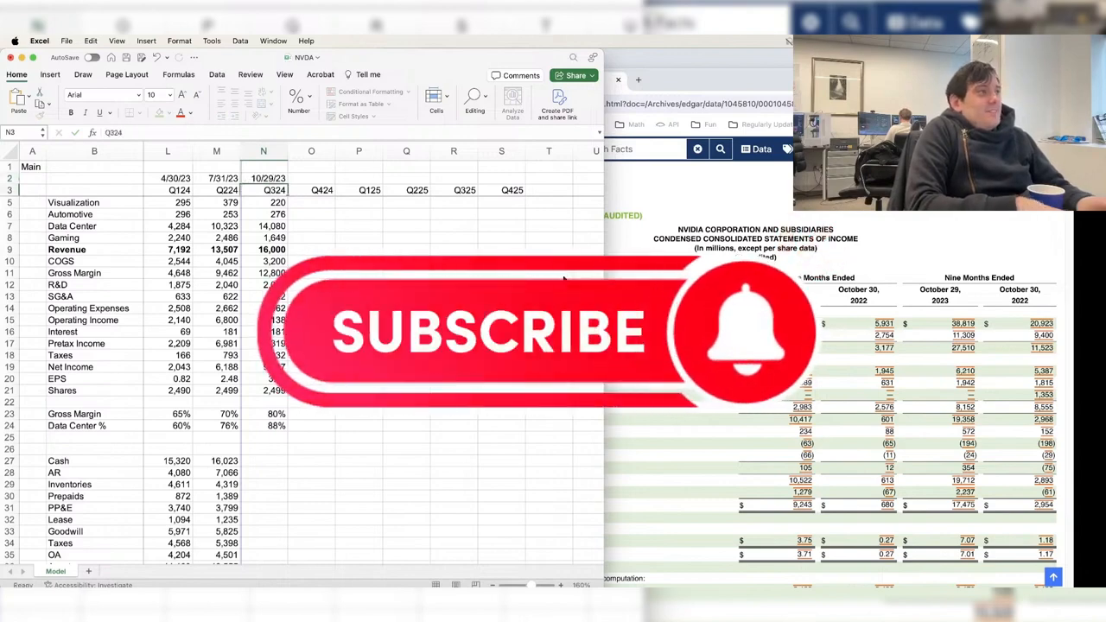
{"action": "key", "text": "Return"}
- Review the period-end dates and Data Center figures of the quarters before Q324
{"action": "key", "text": "Left"}
{"action": "key", "text": "Left"}
{"action": "key", "text": "Left"}
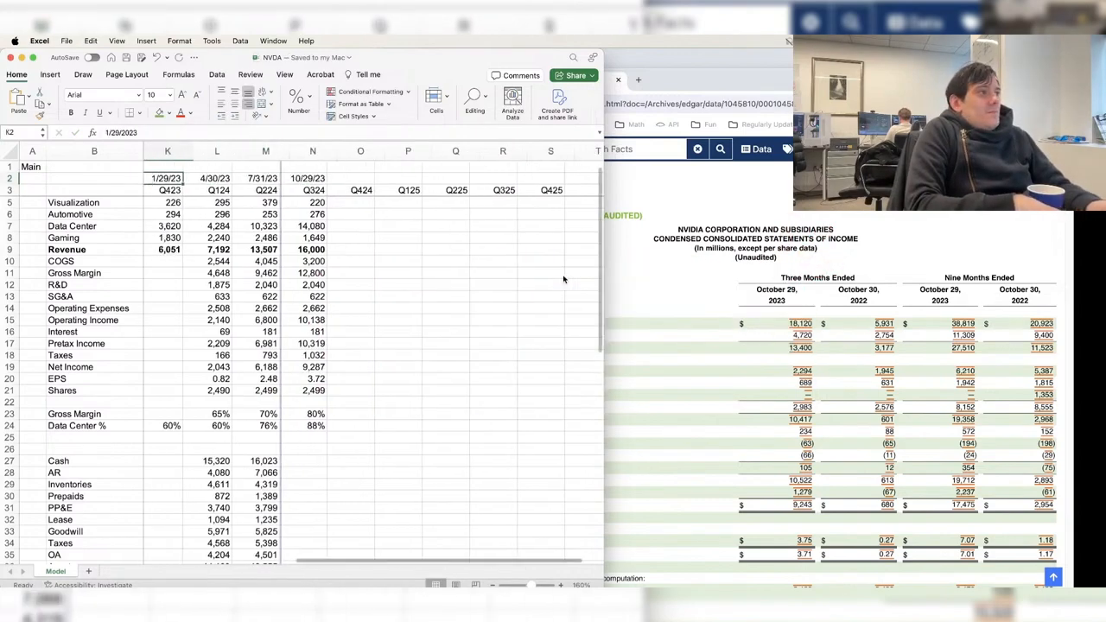
{"action": "key", "text": "Right"}
{"action": "key", "text": "Right"}
{"action": "key", "text": "Down"}
{"action": "key", "text": "Down"}
{"action": "key", "text": "Down"}
{"action": "key", "text": "Down"}
{"action": "key", "text": "Down"}
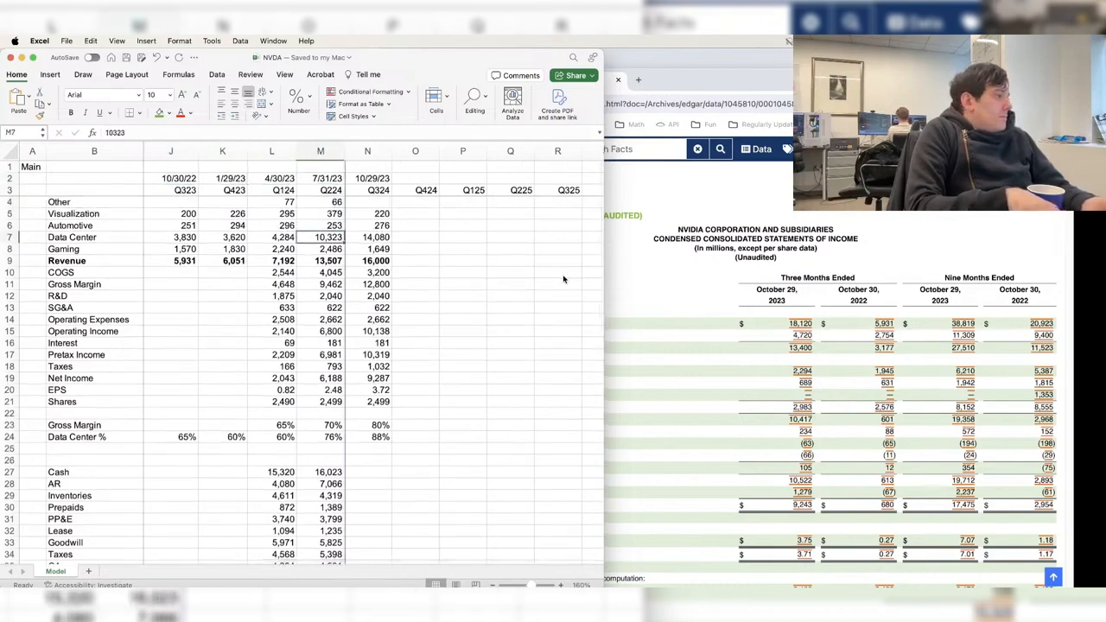
- Set the Q324 Revenue to 18,120 and COGS to 4,720 from the October 29, 2023 income statement
{"action": "key", "text": "Right"}
{"action": "key", "text": "Down"}
{"action": "key", "text": "Down"}
{"action": "key", "text": "Right"}
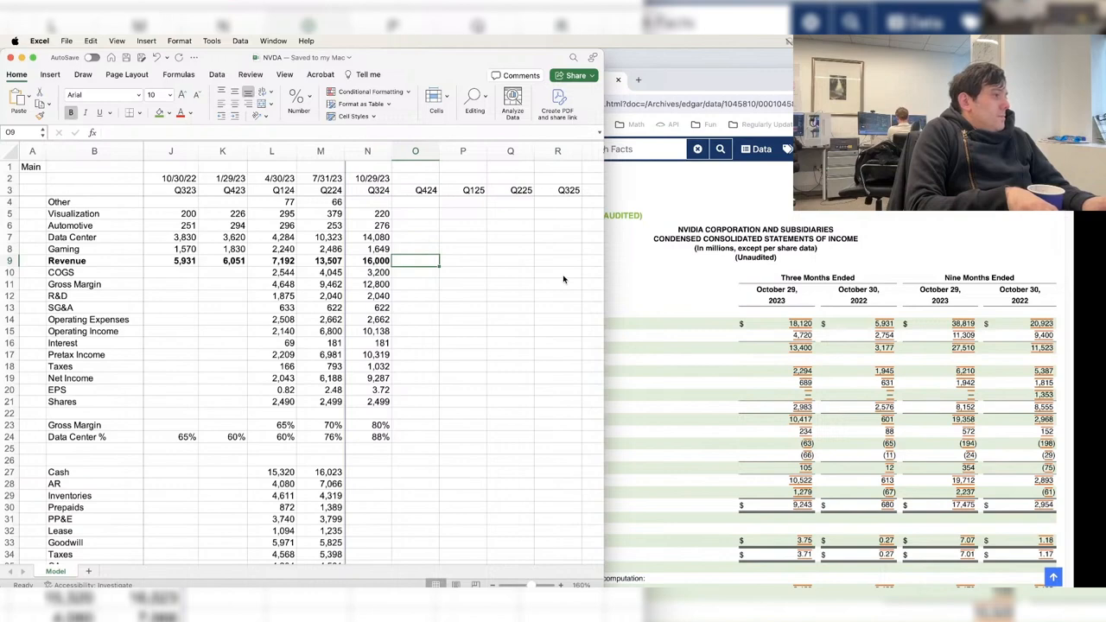
{"action": "key", "text": "Left"}
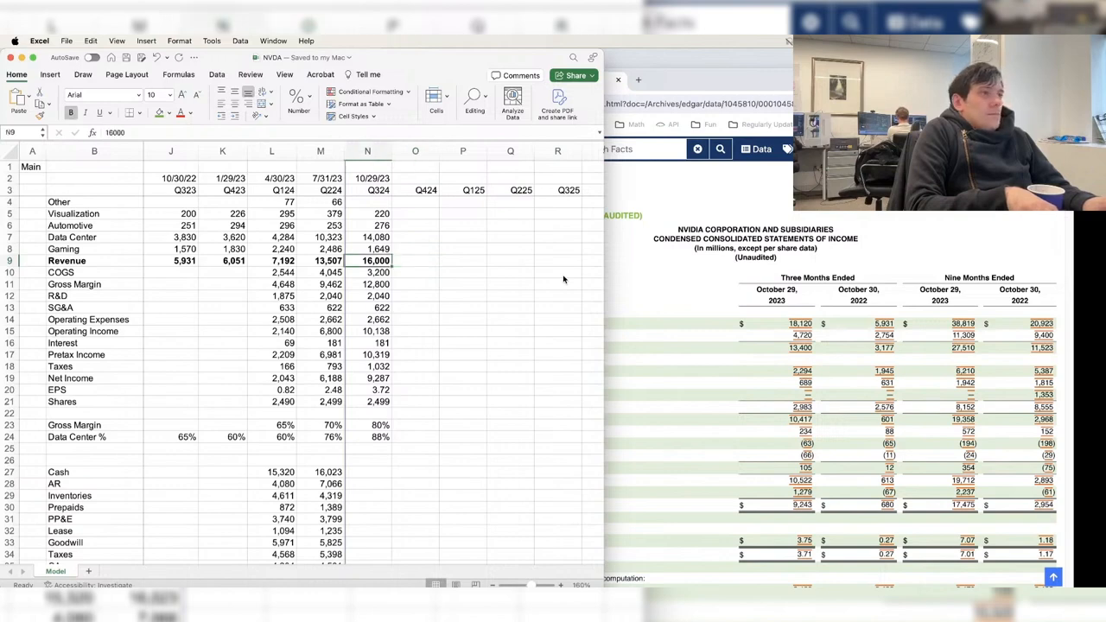
{"action": "key", "text": "Up"}
{"action": "key", "text": "Down"}
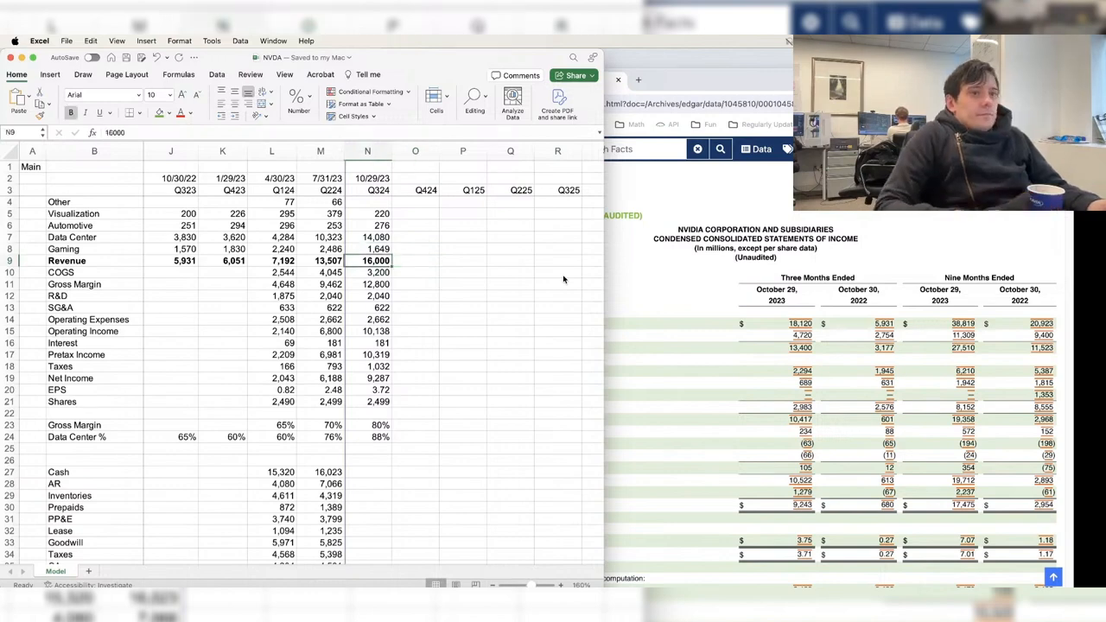
{"action": "type", "text": "18120"}
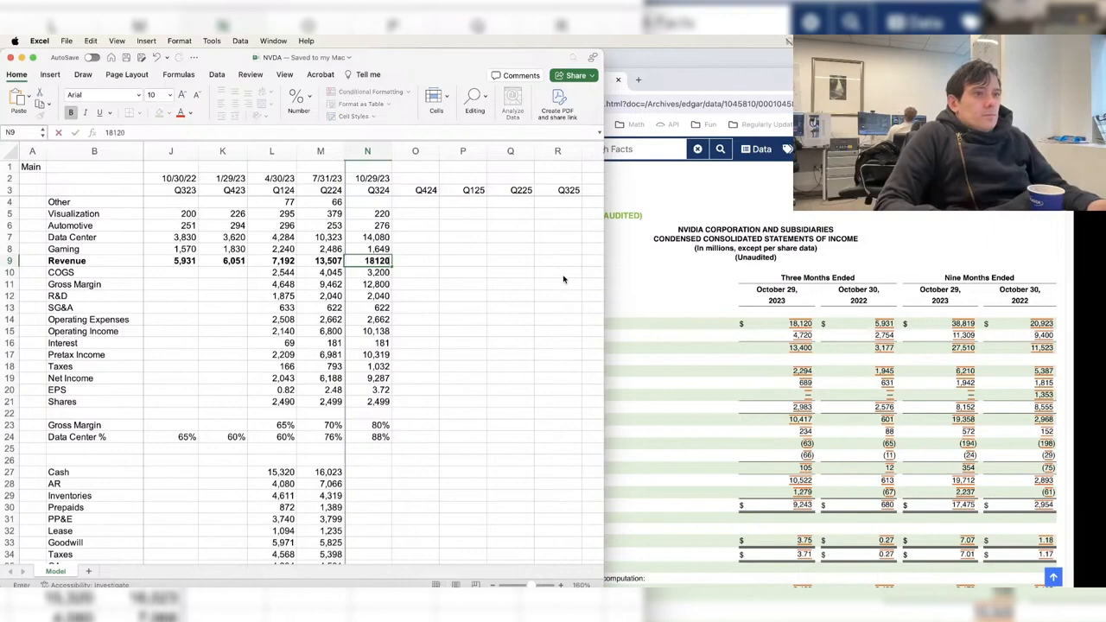
{"action": "key", "text": "Return"}
{"action": "type", "text": "4,720"}
{"action": "key", "text": "Return"}
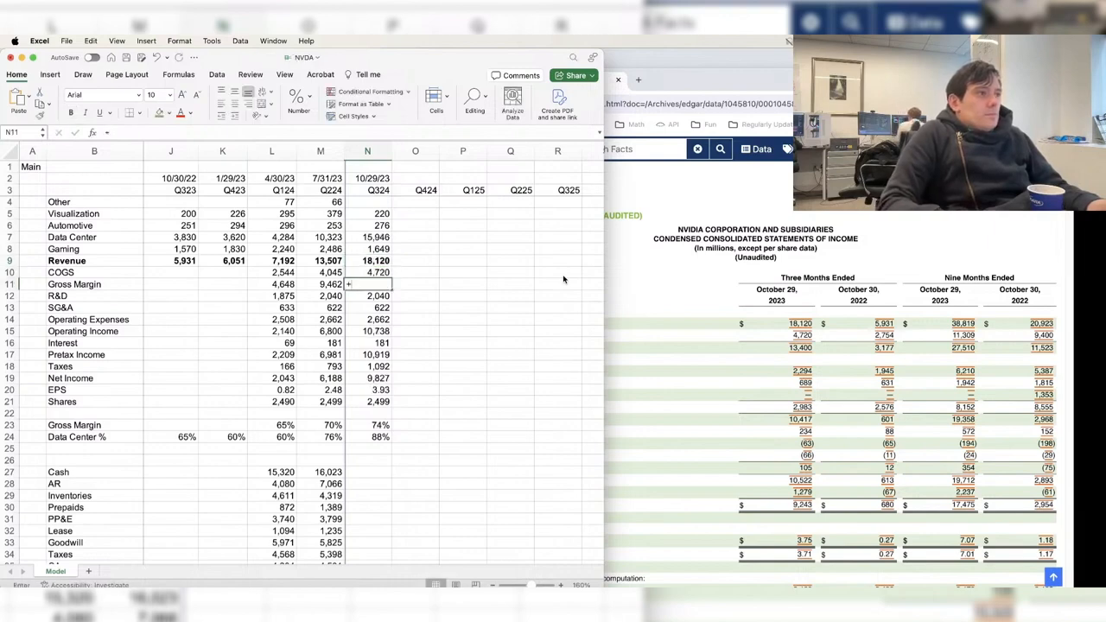
- Enter the Q324 Gross Margin as revenue minus COGS and save the workbook
{"action": "key", "text": "Return"}
{"action": "key", "text": "super+s"}
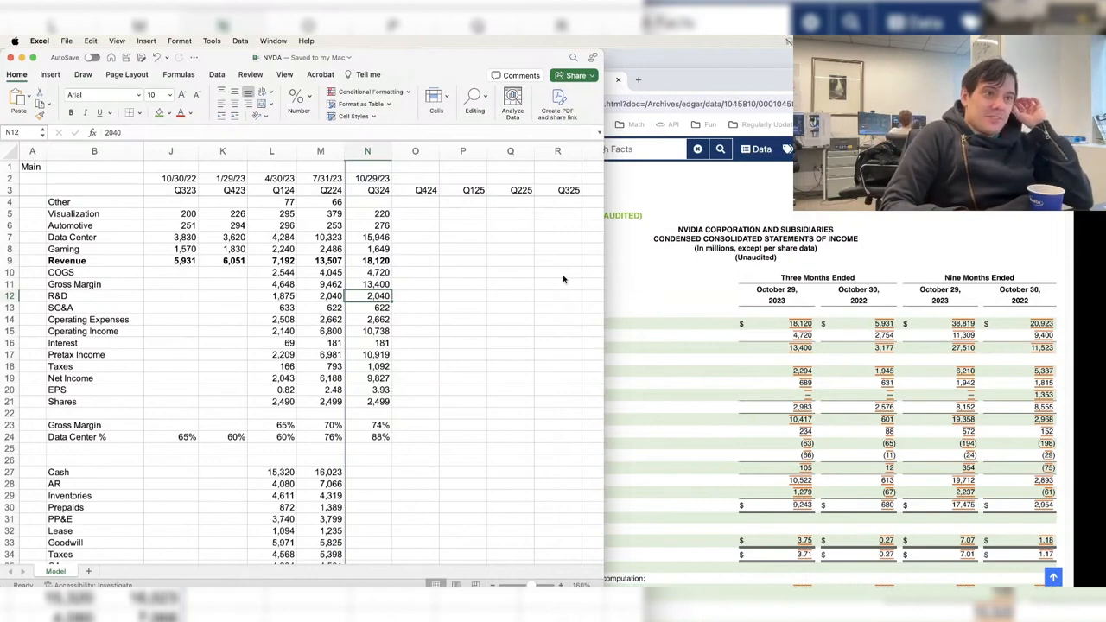
- Set the Q324 R&D to 2,294 and SG&A to 689
{"action": "type", "text": "22944"}
{"action": "key", "text": "BackSpace"}
{"action": "key", "text": "Return"}
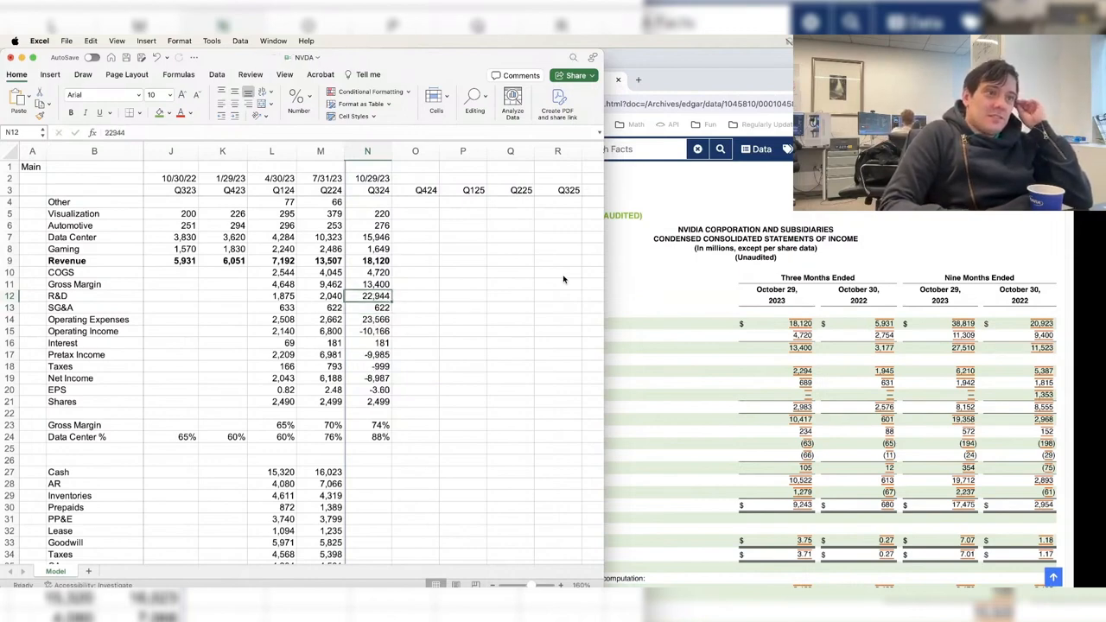
{"action": "type", "text": "689"}
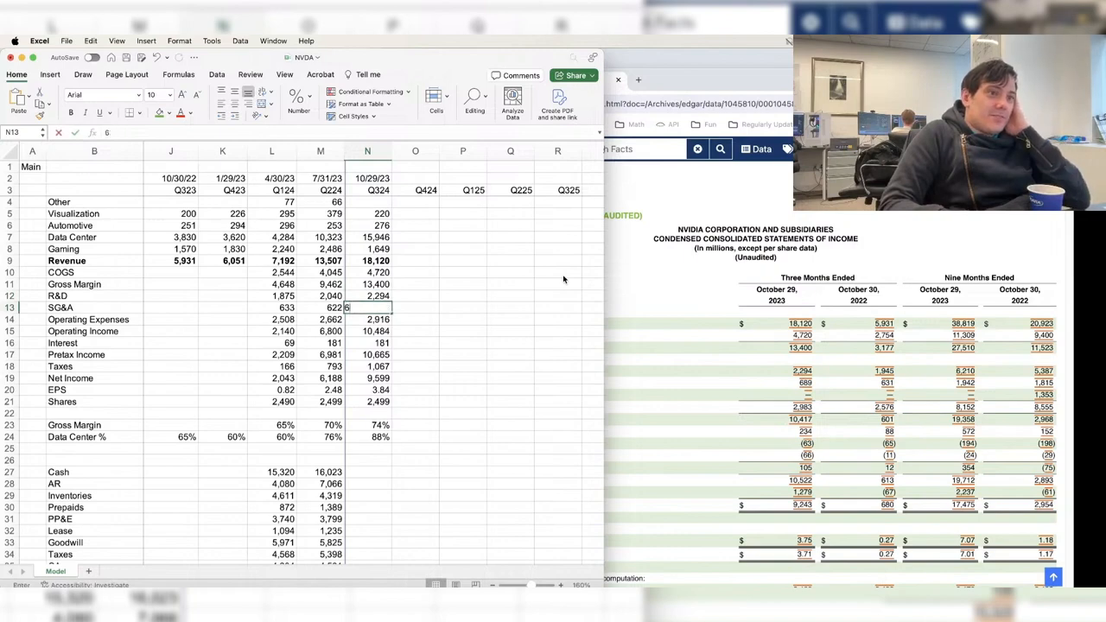
{"action": "key", "text": "Return"}
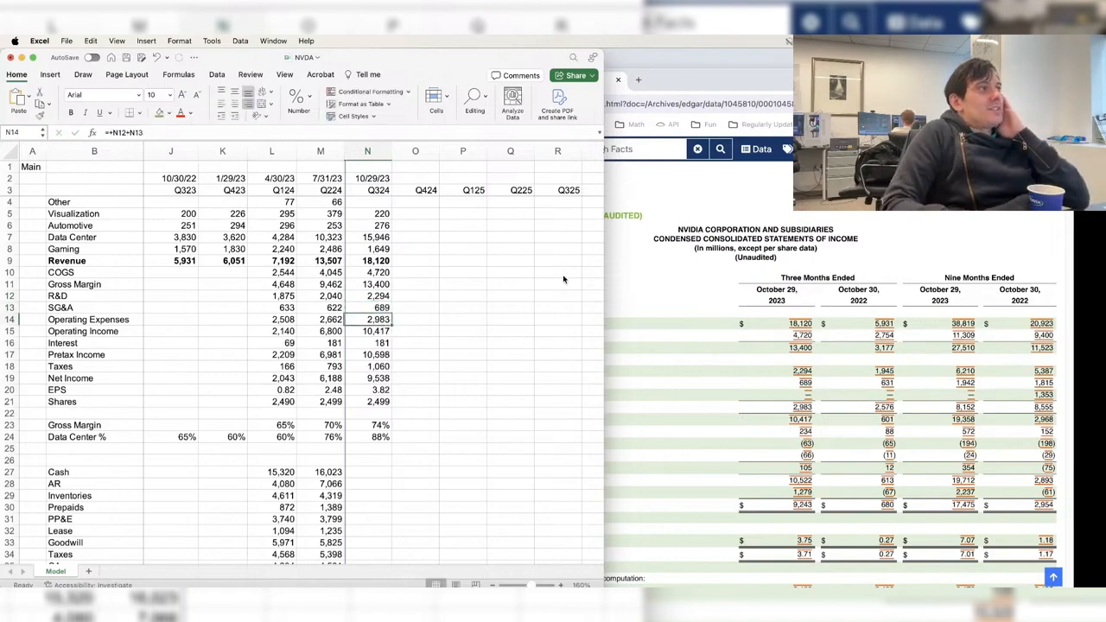
- Enter the Q324 Interest as the formula +234-63-66, combining interest income, interest expense and other items
{"action": "key", "text": "Return"}
{"action": "key", "text": "Return"}
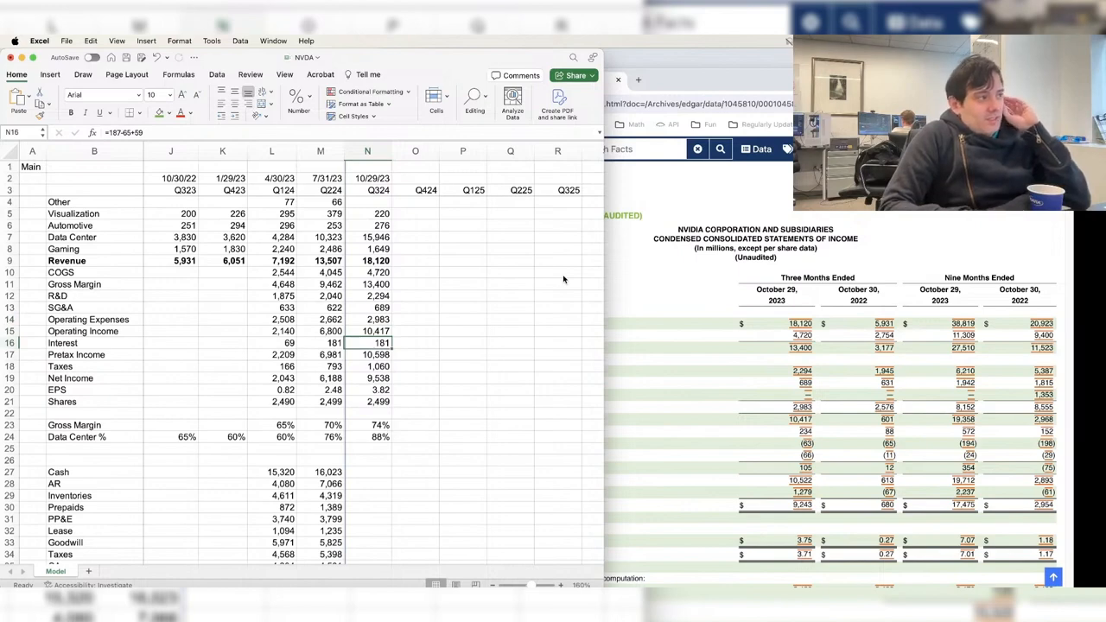
{"action": "type", "text": "+234-6"}
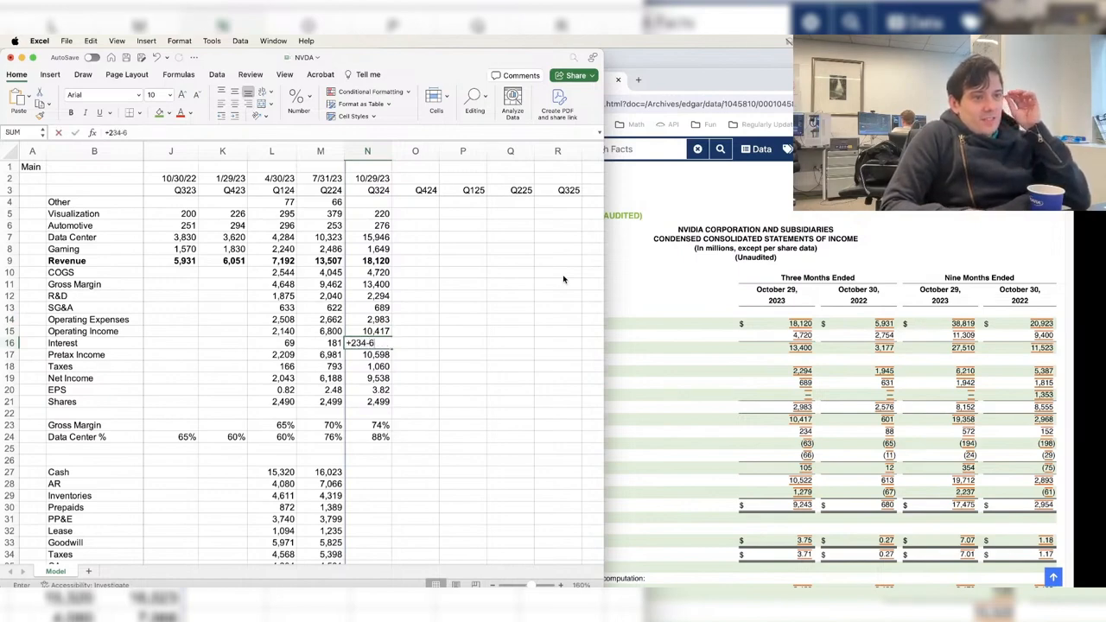
{"action": "type", "text": "."}
{"action": "type", "text": "3"}
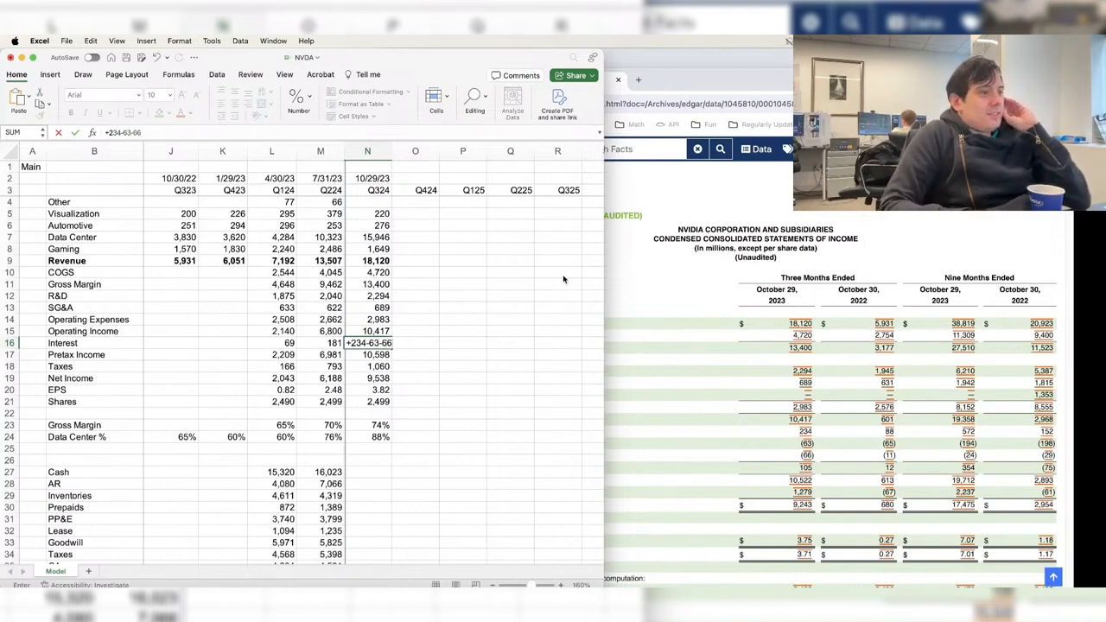
{"action": "type", "text": "-66"}
{"action": "key", "text": "Return"}
{"action": "key", "text": "Return"}
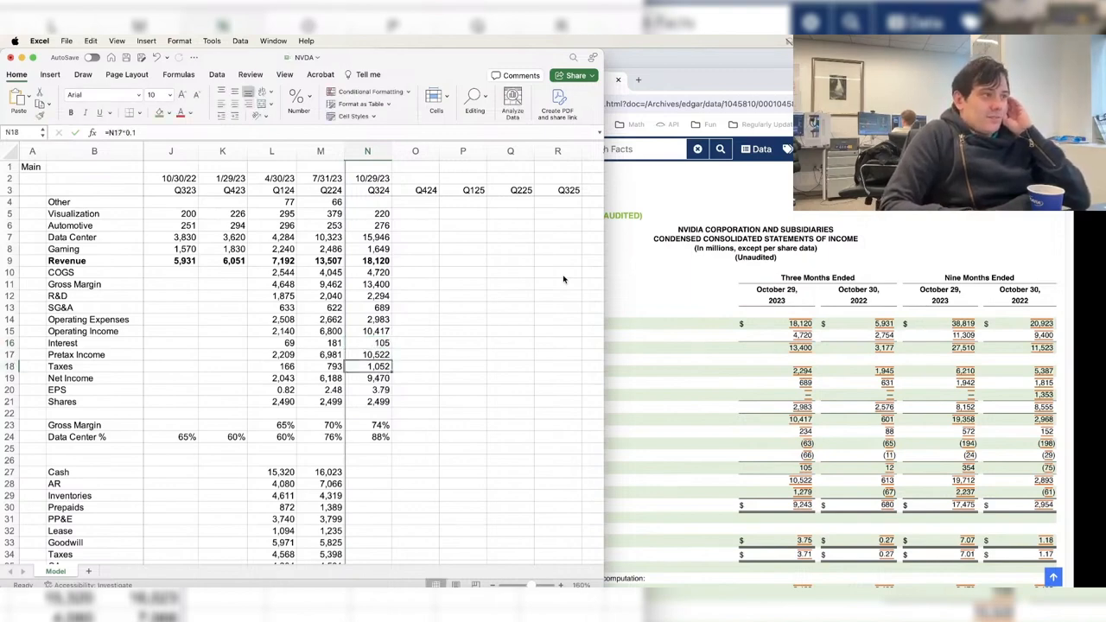
- Set the Q324 Taxes to 1,279 and the diluted Shares to 2,494
{"action": "type", "text": "1,279"}
{"action": "key", "text": "Return"}
{"action": "key", "text": "Return"}
{"action": "key", "text": "Return"}
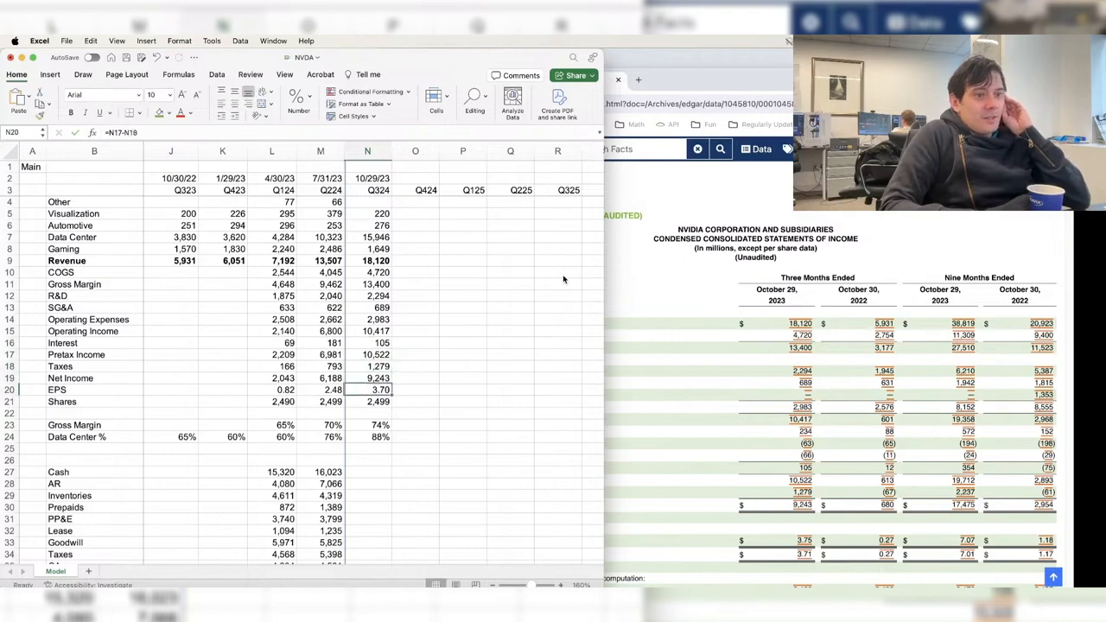
{"action": "scroll", "coordinate": [1029, 493], "scroll_direction": "down", "scroll_amount": 3}
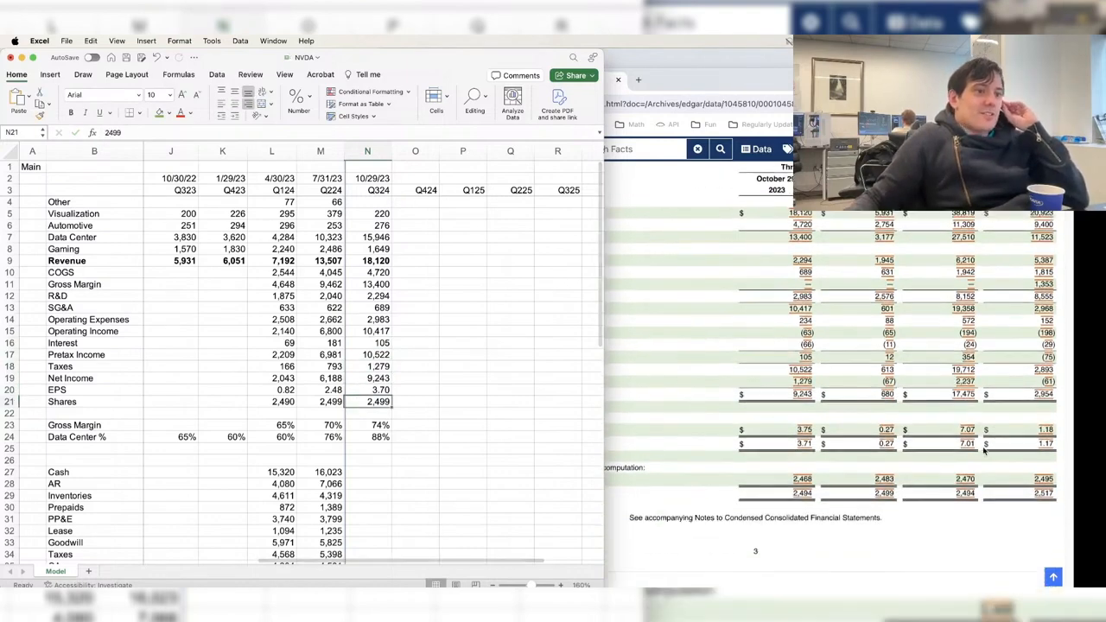
{"action": "type", "text": "2494"}
{"action": "key", "text": "Return"}
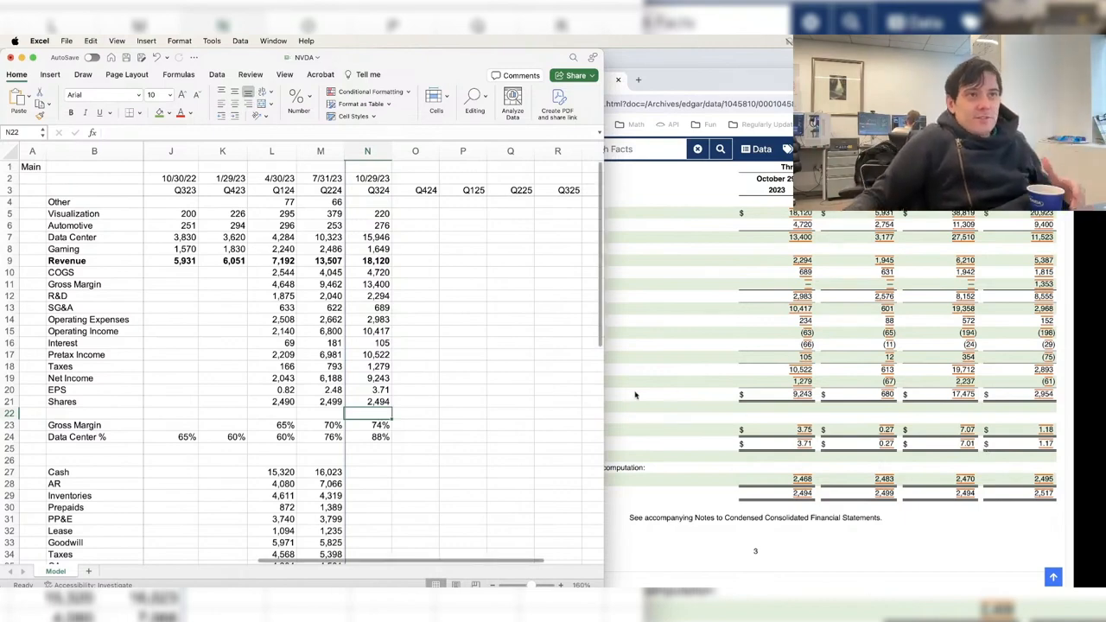
- Enter 2,754 as the Q323 COGS from the October 30, 2022 column of the filing
{"action": "left_click", "coordinate": [185, 273]}
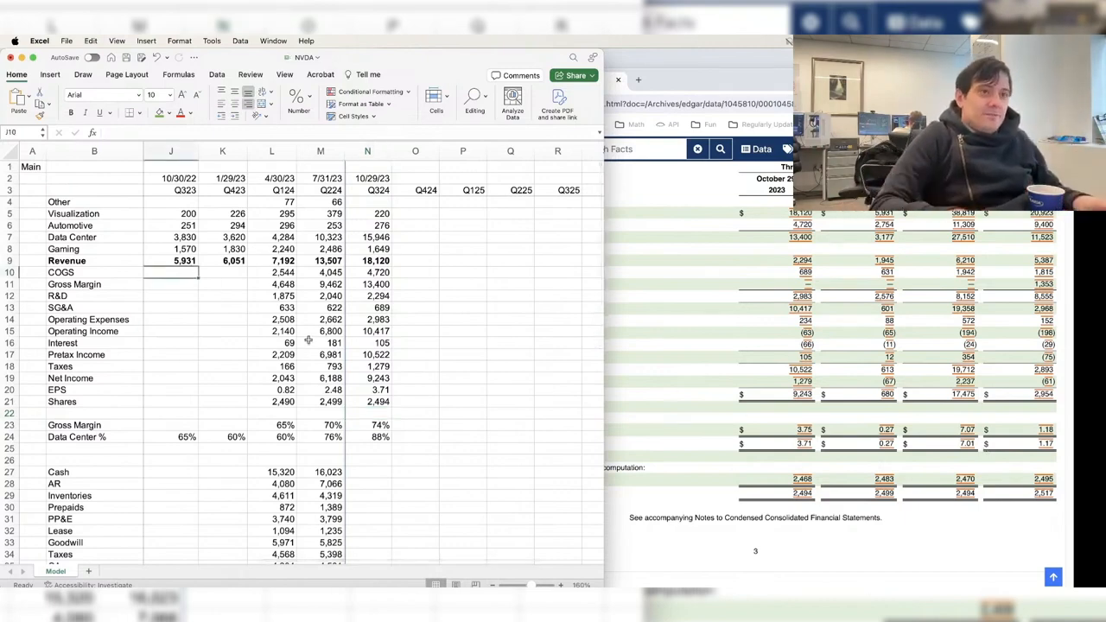
{"action": "type", "text": "2754"}
{"action": "key", "text": "Return"}
- Copy the Q124 block from Gross Margin down to Shares into the Q323 column and save the workbook
{"action": "key", "text": "Right"}
{"action": "key", "text": "Right"}
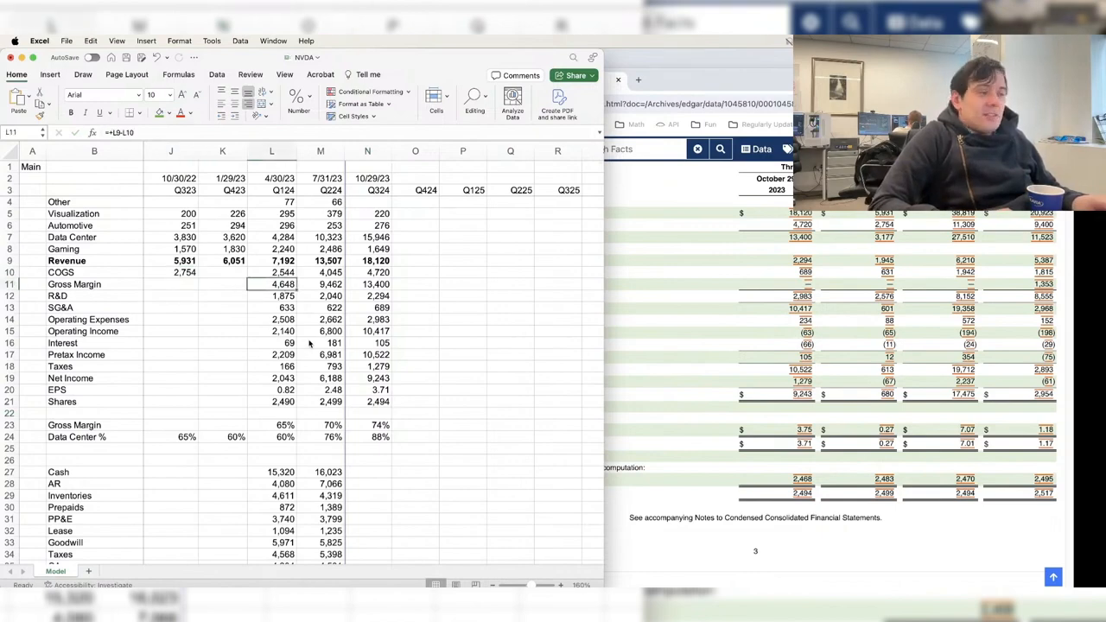
{"action": "key", "text": "super+shift+Down"}
{"action": "key", "text": "super+c"}
{"action": "key", "text": "Left"}
{"action": "key", "text": "Left"}
{"action": "key", "text": "Return"}
{"action": "key", "text": "Down"}
{"action": "key", "text": "super+s"}
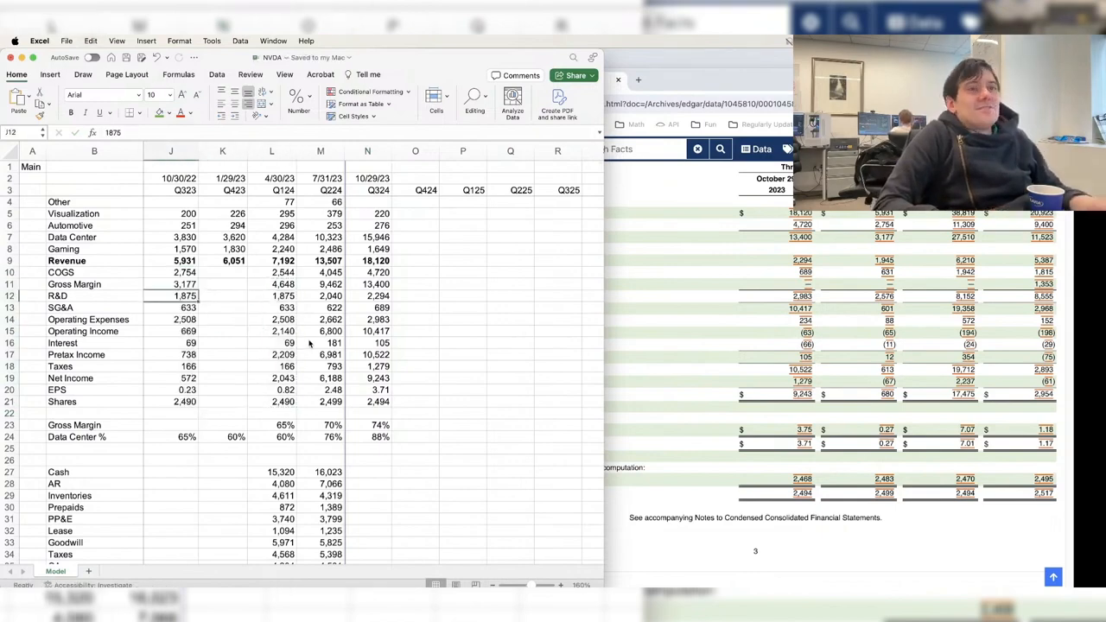
- Set the Q323 R&D to 1,945 and SG&A to 631
{"action": "type", "text": "1945"}
{"action": "key", "text": "Return"}
{"action": "type", "text": "631"}
{"action": "key", "text": "Return"}
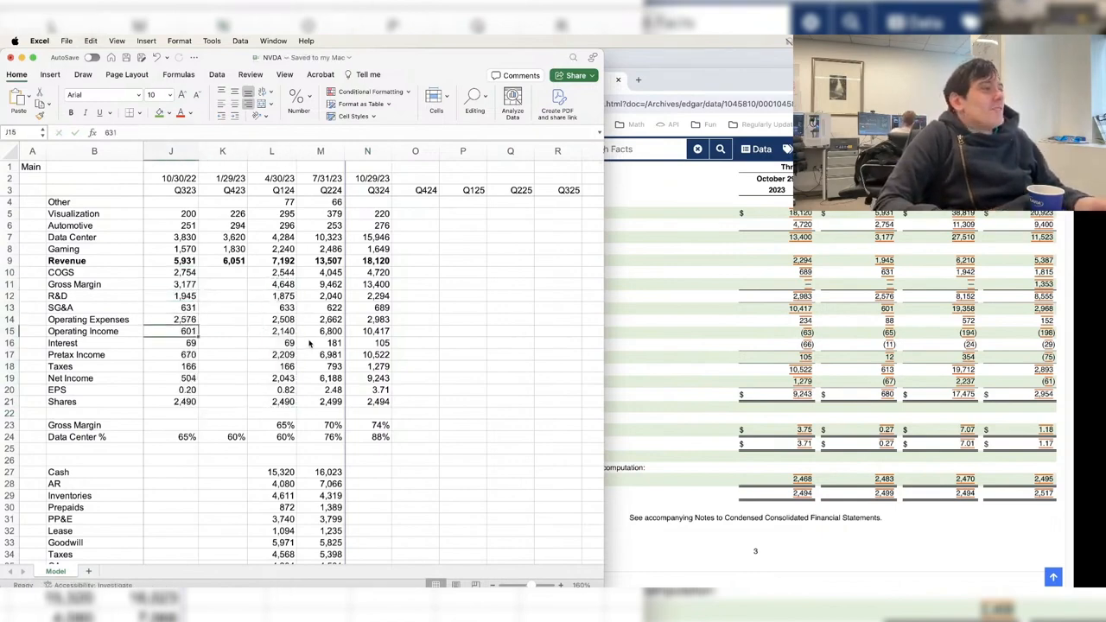
- Set the Q323 Interest to 12 and Taxes to -67
{"action": "key", "text": "Down"}
{"action": "key", "text": "Down"}
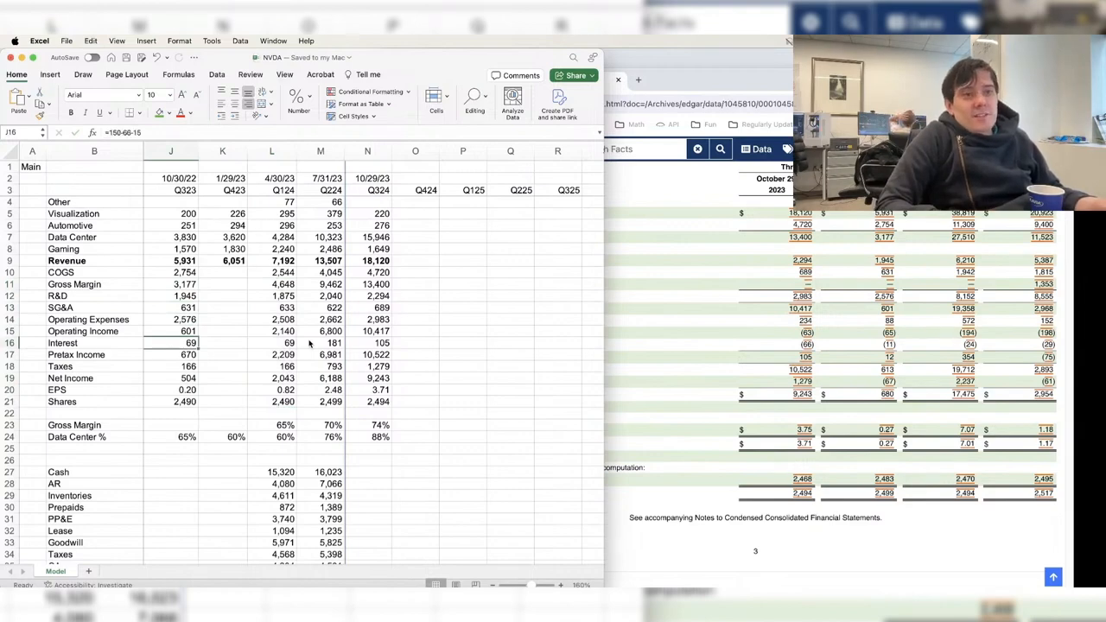
{"action": "type", "text": "12"}
{"action": "key", "text": "Return"}
{"action": "key", "text": "Down"}
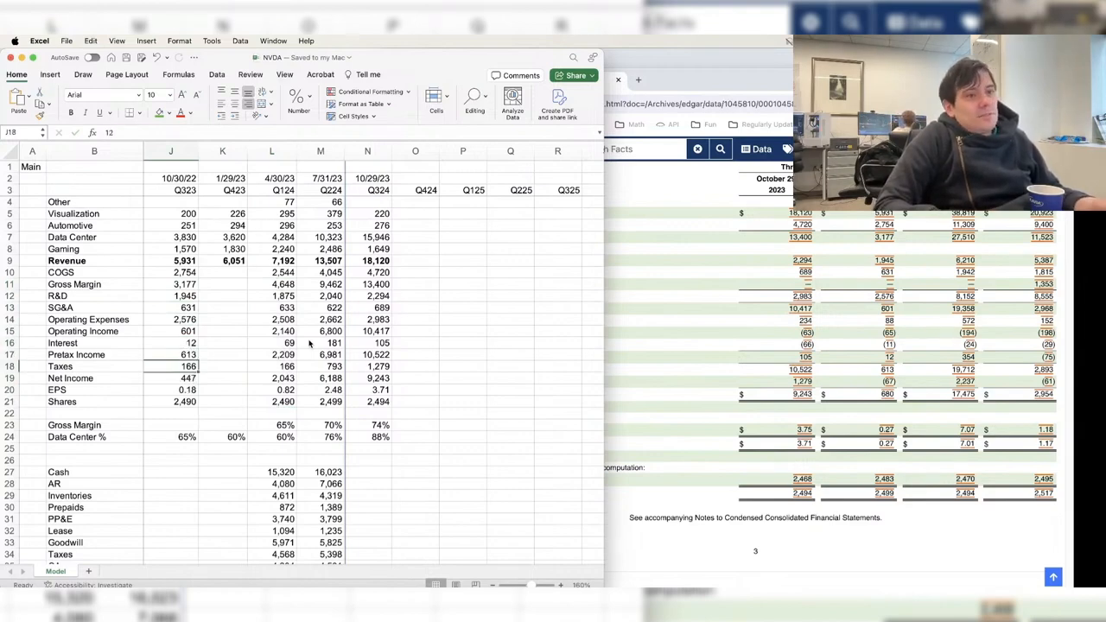
{"action": "type", "text": "-67"}
{"action": "key", "text": "Return"}
{"action": "key", "text": "Down"}
{"action": "key", "text": "Down"}
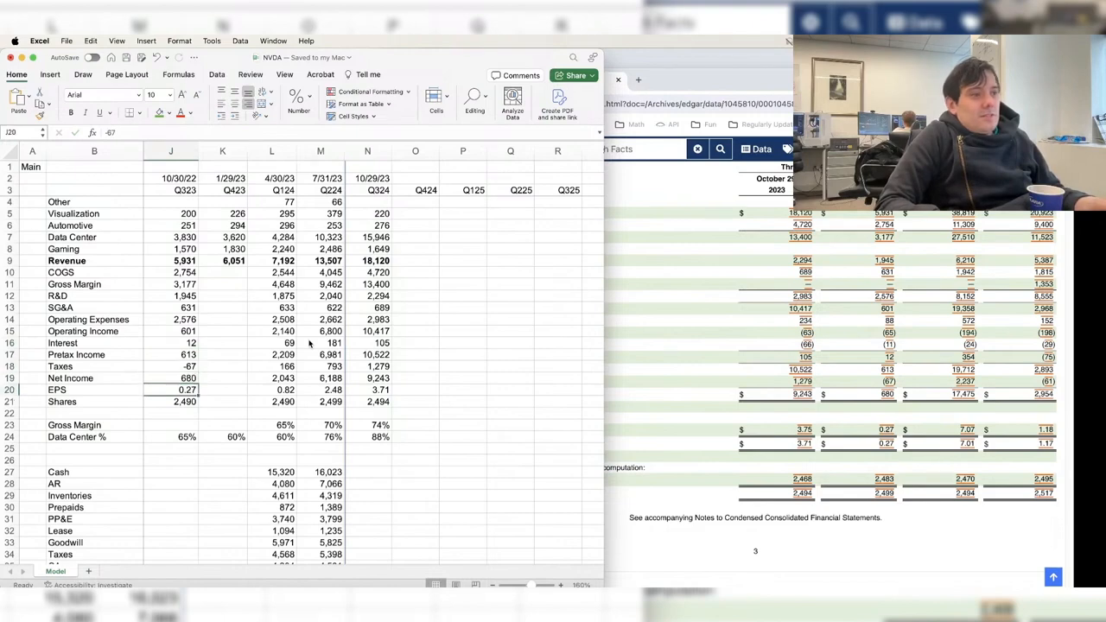
- Set the Q323 Shares to 2,499 and save the workbook
{"action": "type", "text": "2499"}
{"action": "key", "text": "Return"}
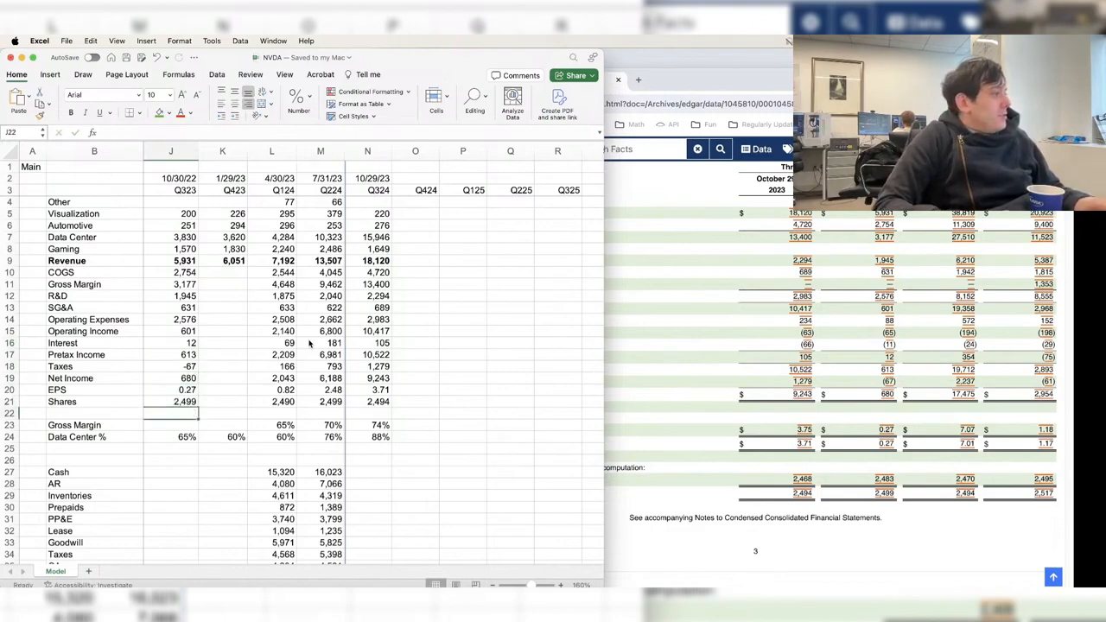
{"action": "key", "text": "Up"}
{"action": "key", "text": "Right"}
{"action": "key", "text": "Left"}
{"action": "key", "text": "Left"}
{"action": "key", "text": "Right"}
{"action": "key", "text": "super+s"}
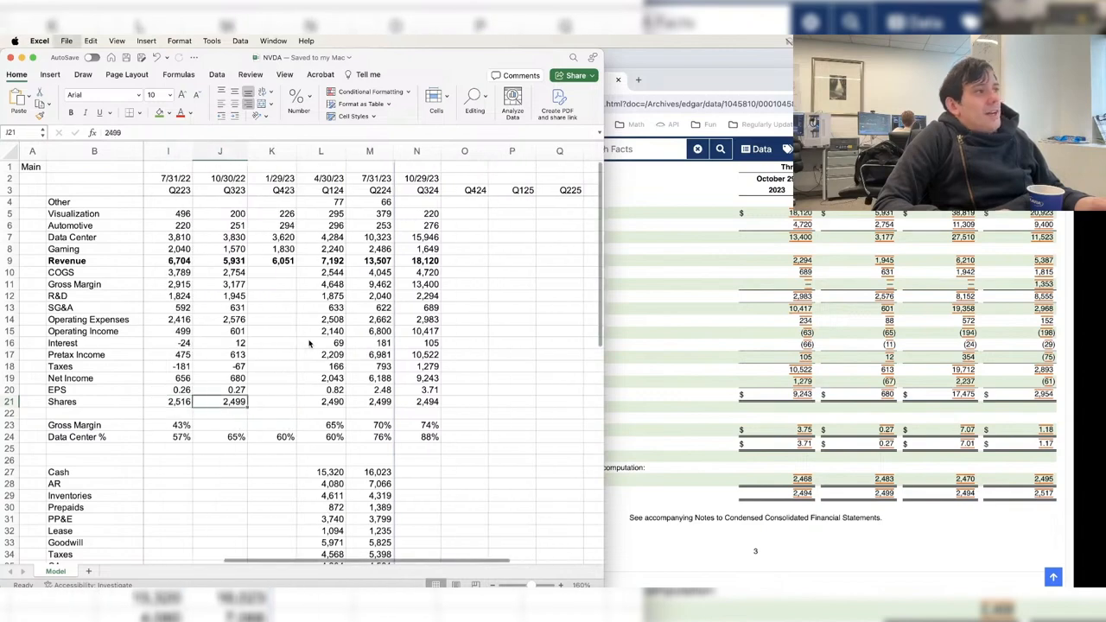
- Move the vertical divider line from beside the Q224 column to the boundary between Q324 and Q424
{"action": "key", "text": "super+Up"}
{"action": "key", "text": "super+Up"}
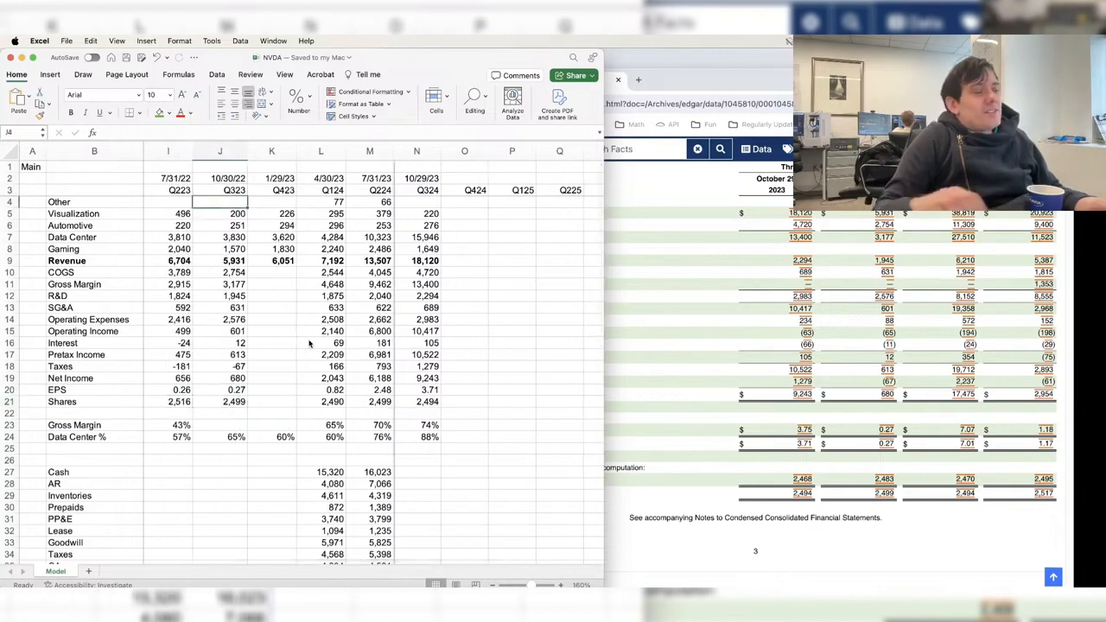
{"action": "left_click", "coordinate": [392, 246]}
{"action": "left_click_drag", "start_coordinate": [390, 245], "coordinate": [438, 244]}
{"action": "left_click", "coordinate": [449, 241]}
- Zoom the worksheet out to 140% and look over the quarterly columns around Q324
{"action": "key", "text": "Right"}
{"action": "key", "text": "Right"}
{"action": "key", "text": "Right"}
{"action": "key", "text": "Right"}
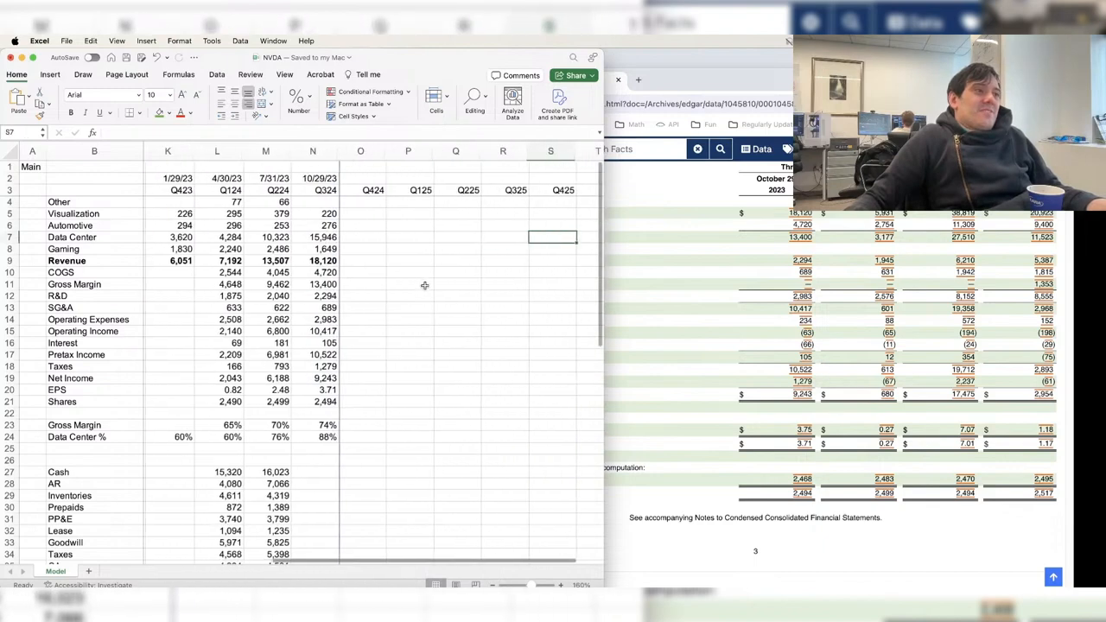
{"action": "scroll", "coordinate": [409, 402], "scroll_direction": "down", "scroll_amount": 1}
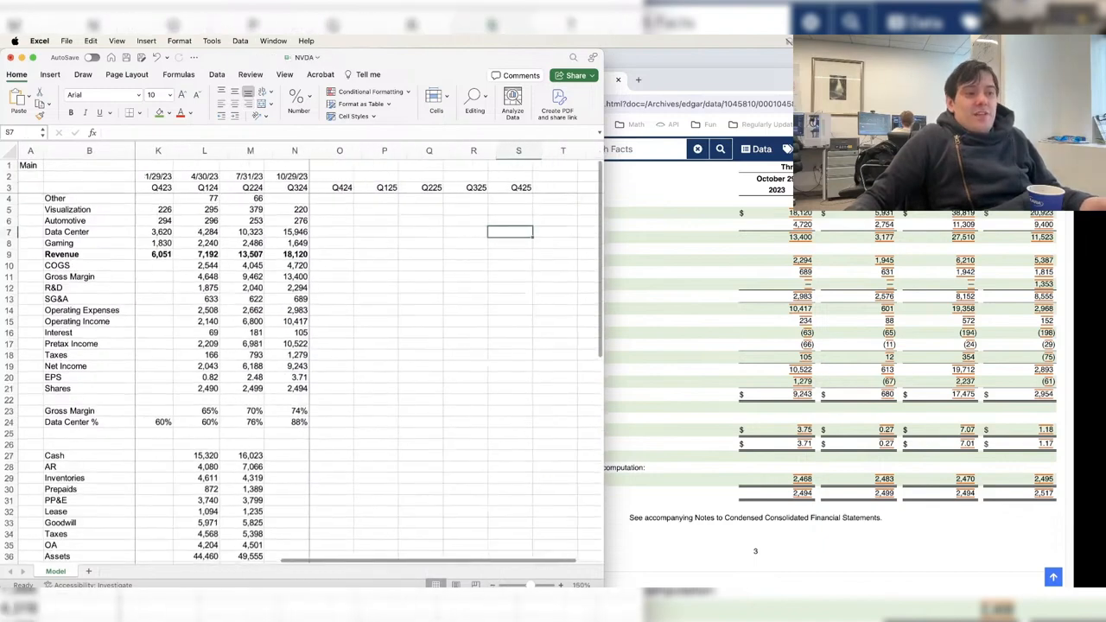
{"action": "left_click", "coordinate": [492, 585]}
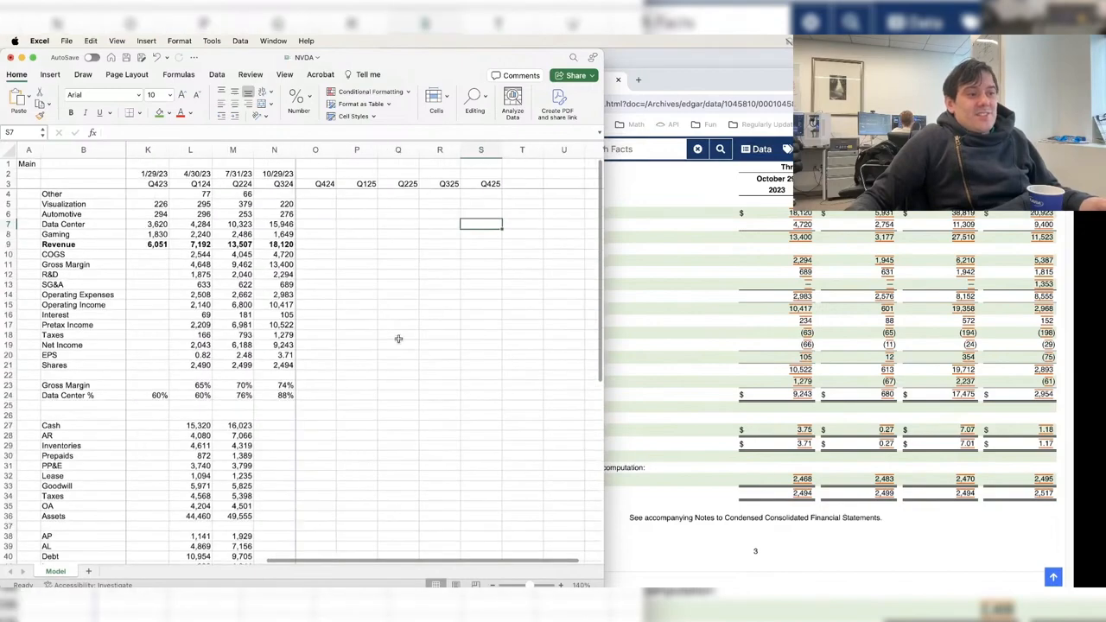
{"action": "left_click_drag", "start_coordinate": [400, 338], "coordinate": [249, 248]}
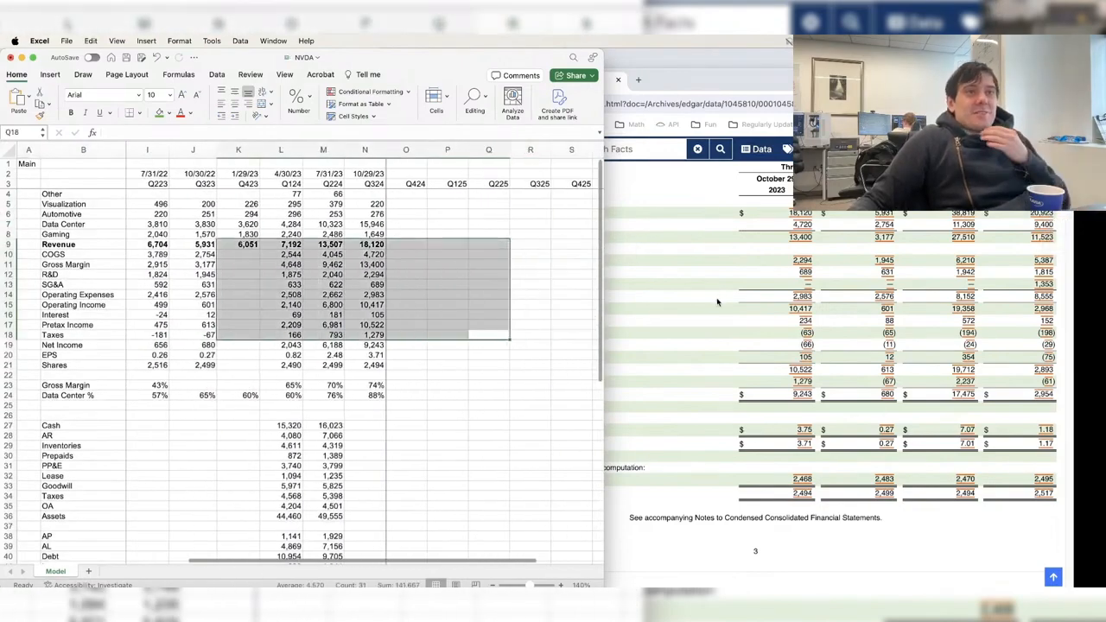
- Using the balance sheet in the Chrome filing, enter the Q324 Cash in Excel as the sum +5519+12762
{"action": "left_click", "coordinate": [716, 303]}
{"action": "scroll", "coordinate": [717, 304], "scroll_direction": "up", "scroll_amount": 3}
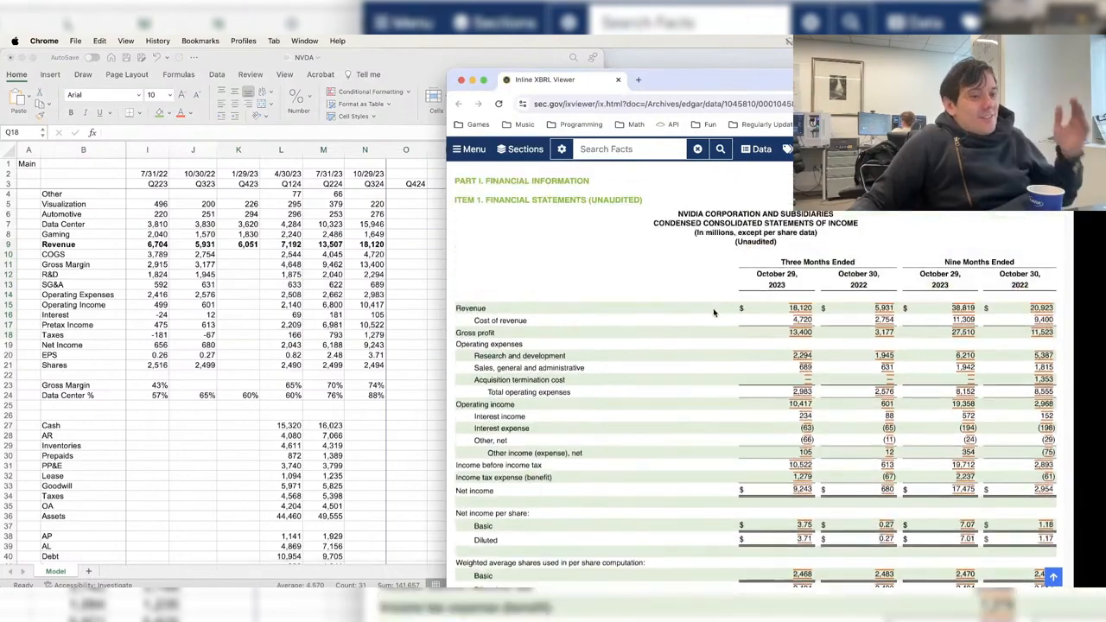
{"action": "scroll", "coordinate": [715, 304], "scroll_direction": "down", "scroll_amount": 5}
{"action": "scroll", "coordinate": [713, 302], "scroll_direction": "down", "scroll_amount": 5}
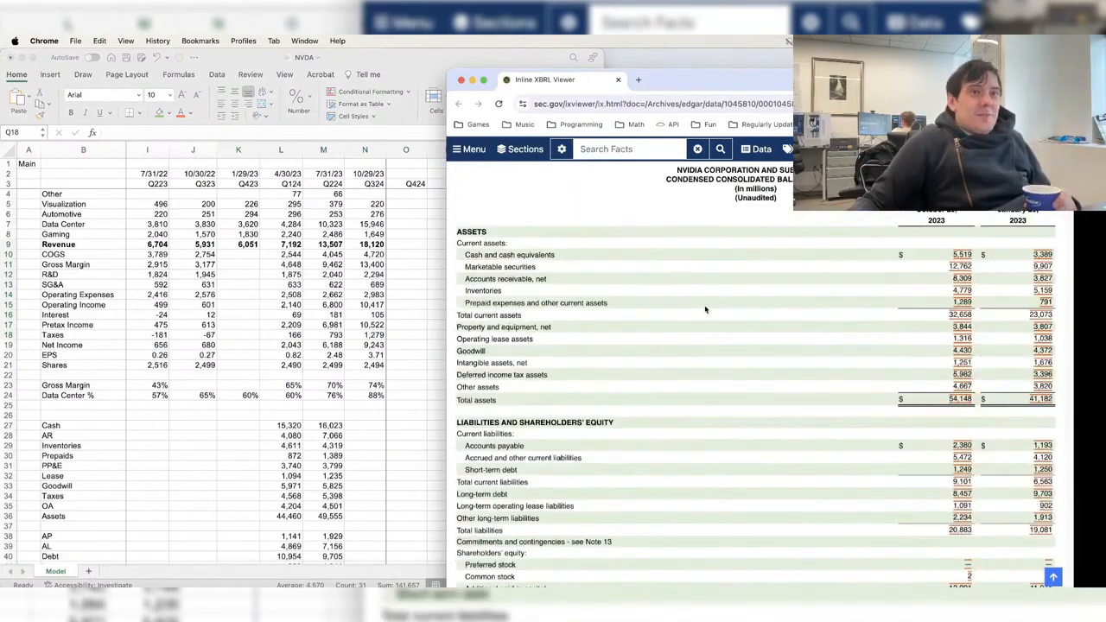
{"action": "left_click", "coordinate": [339, 348]}
{"action": "left_click", "coordinate": [365, 425]}
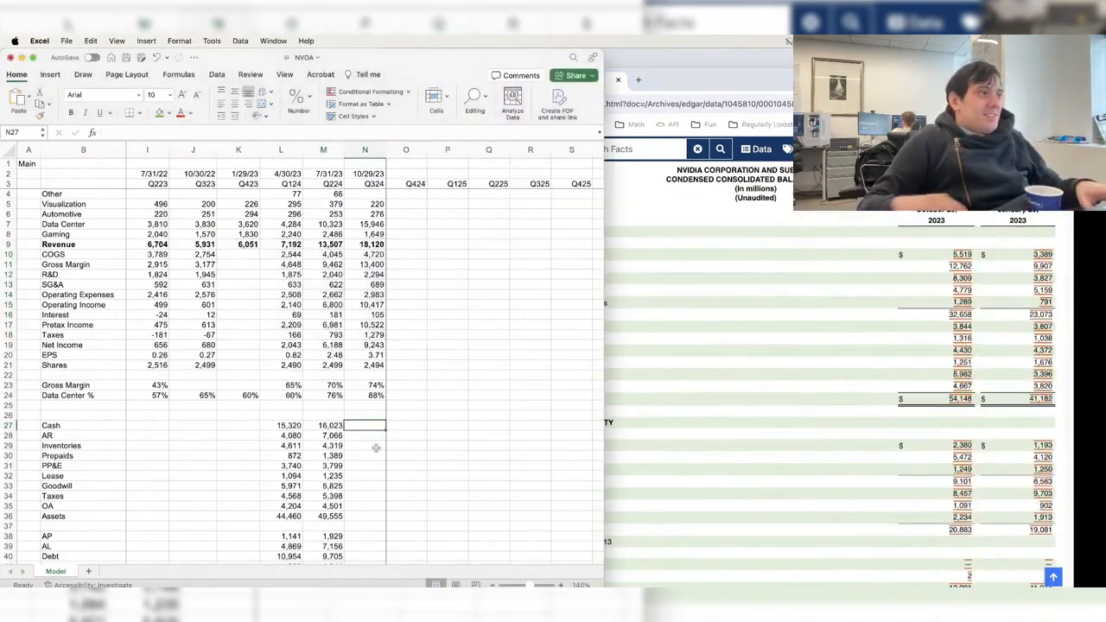
{"action": "key", "text": "Left"}
{"action": "key", "text": "Right"}
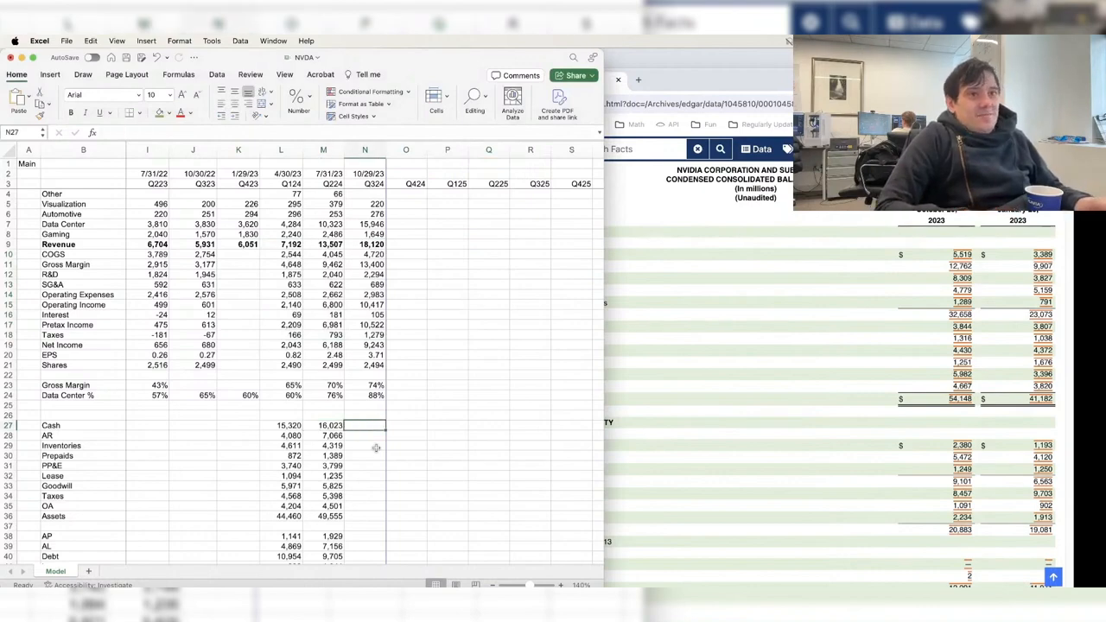
{"action": "type", "text": "+5519+12762"}
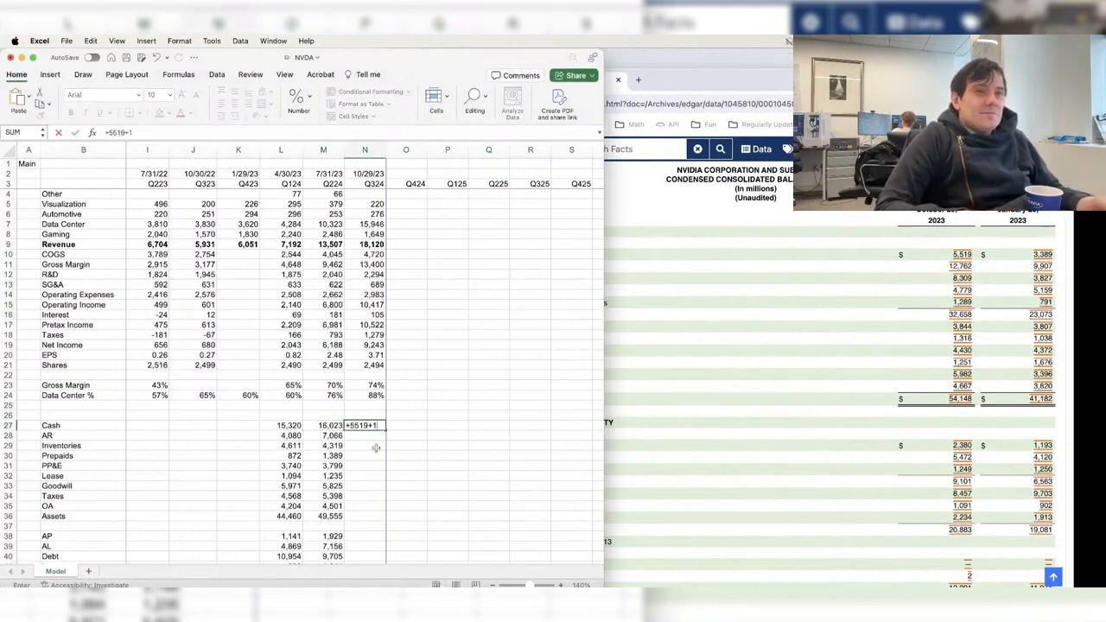
{"action": "key", "text": "Return"}
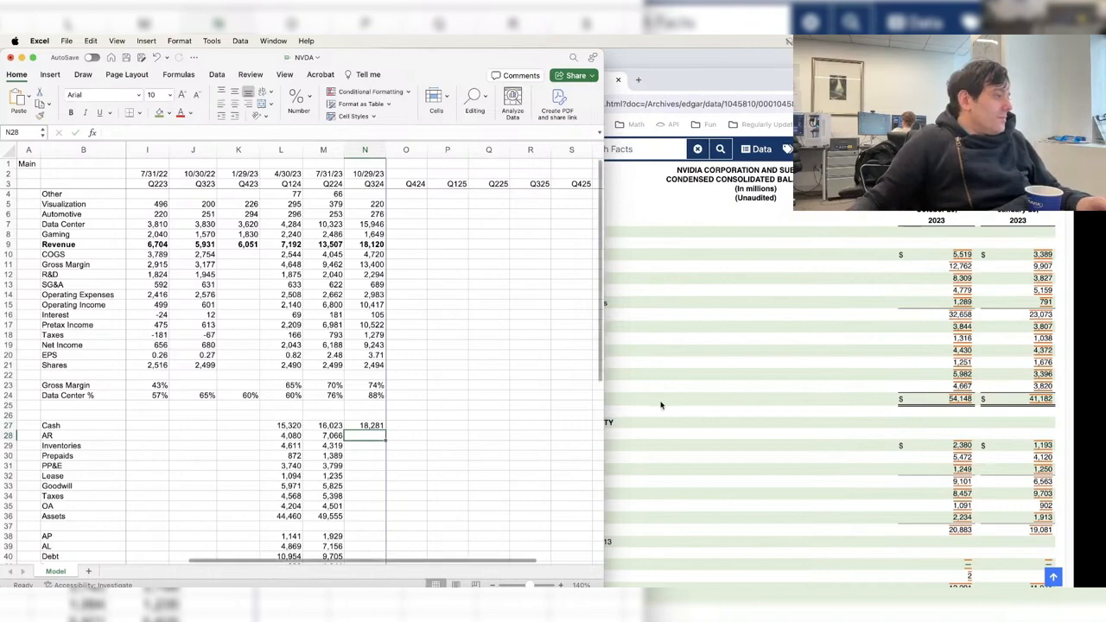
- Resize the filing and workbook windows so they sit side by side with the line-item labels readable, and save the workbook
{"action": "left_click", "coordinate": [666, 409]}
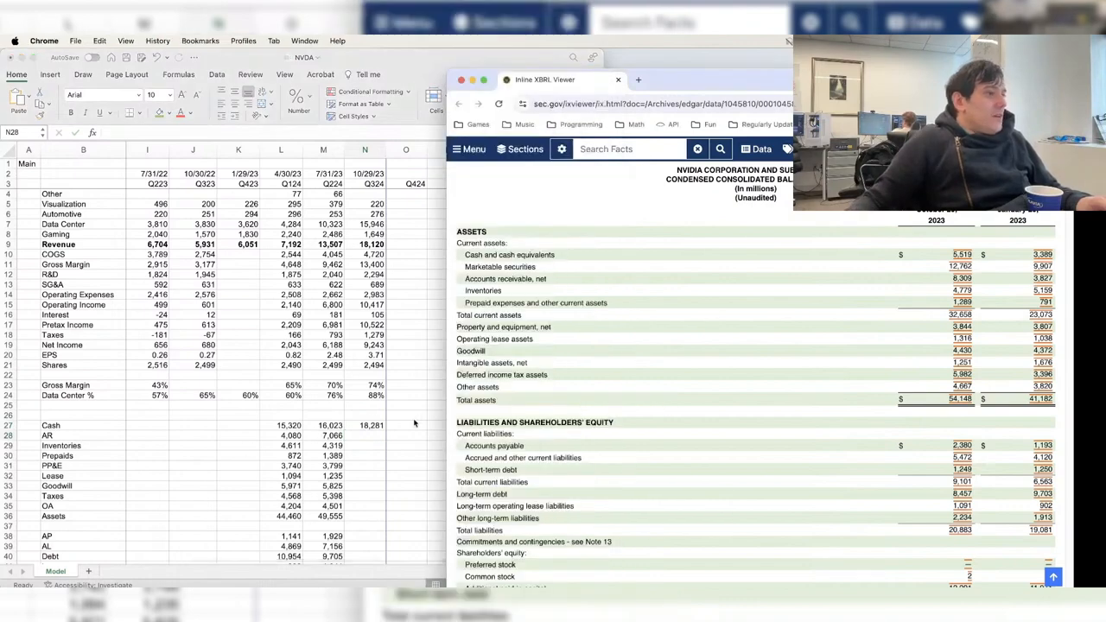
{"action": "left_click_drag", "start_coordinate": [447, 420], "coordinate": [566, 433]}
{"action": "left_click", "coordinate": [553, 436]}
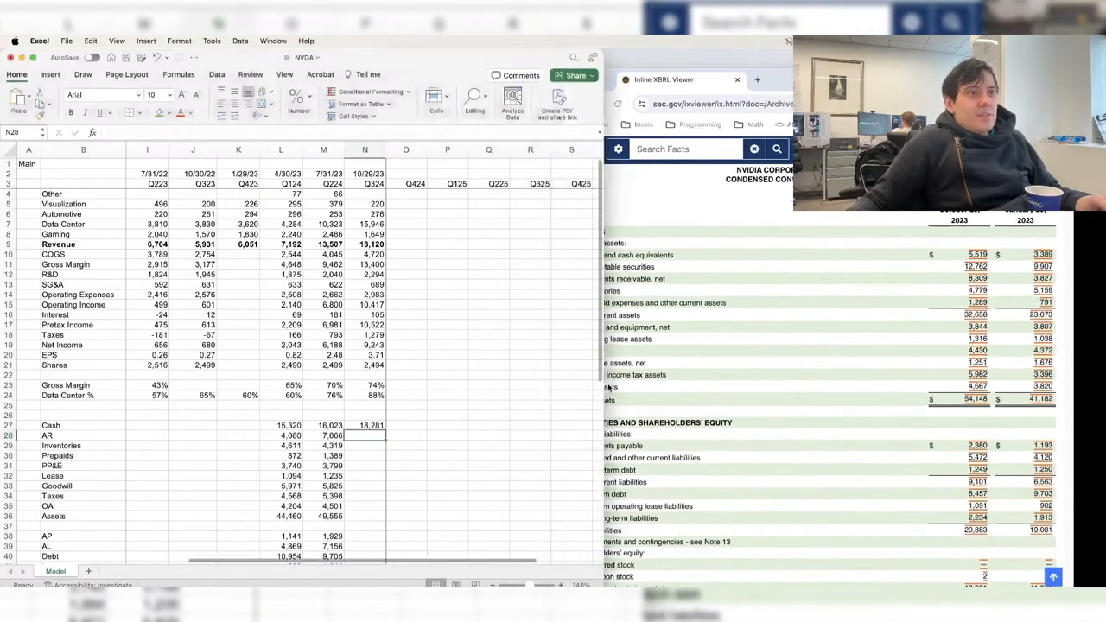
{"action": "left_click_drag", "start_coordinate": [606, 384], "coordinate": [566, 398]}
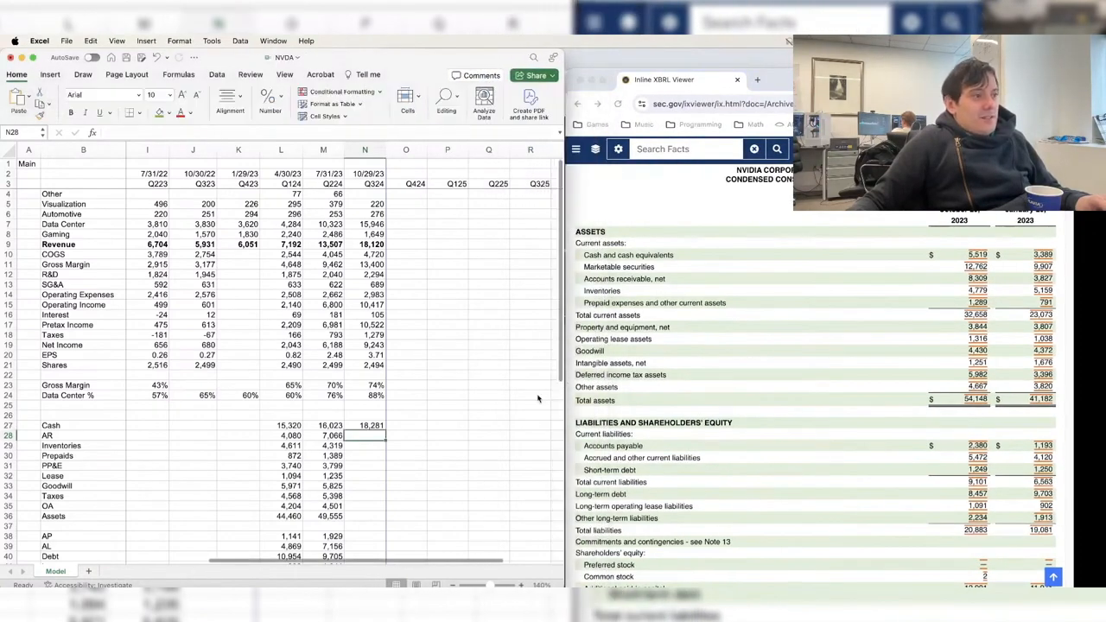
{"action": "key", "text": "super+s"}
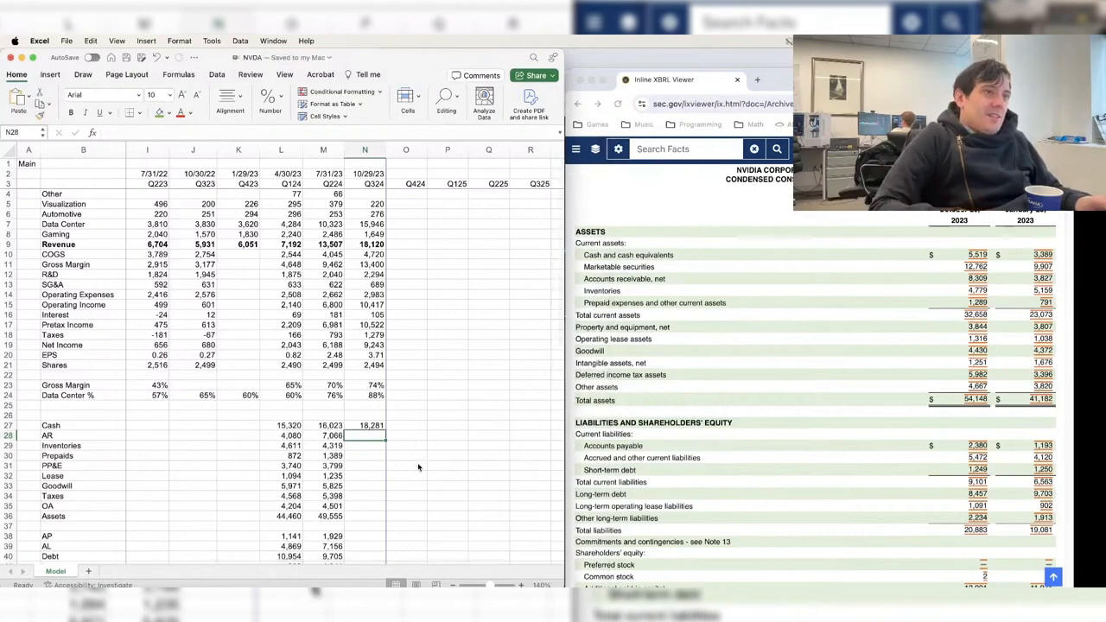
- Set the Q324 AR to 8,309, Inventories to 4,779 and Prepaids to 1,289
{"action": "type", "text": "8309"}
{"action": "key", "text": "Return"}
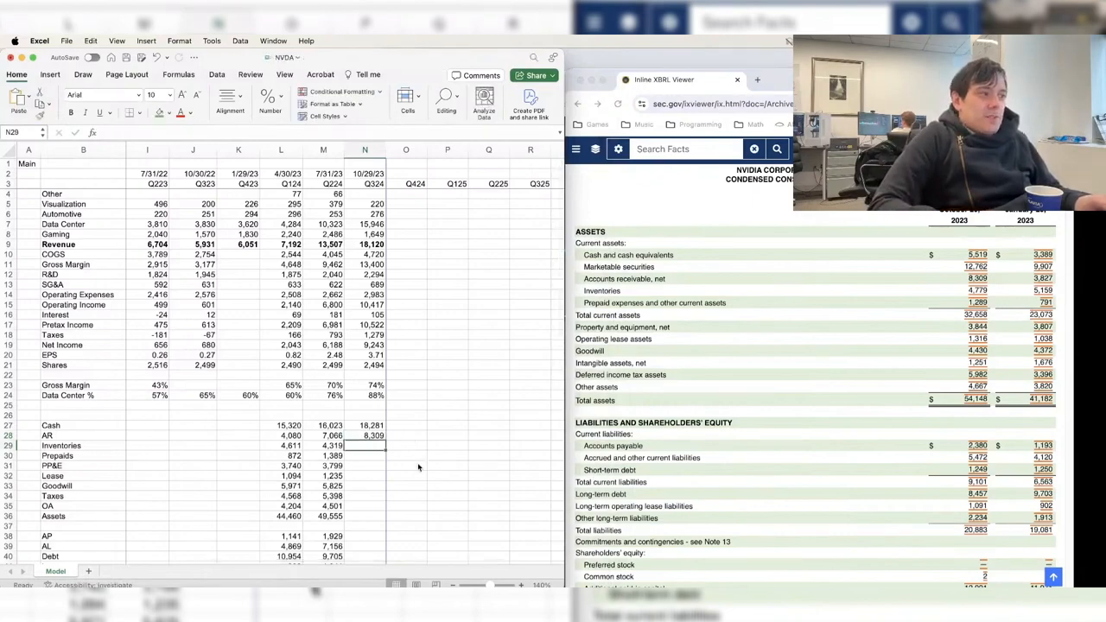
{"action": "type", "text": "4779"}
{"action": "key", "text": "Return"}
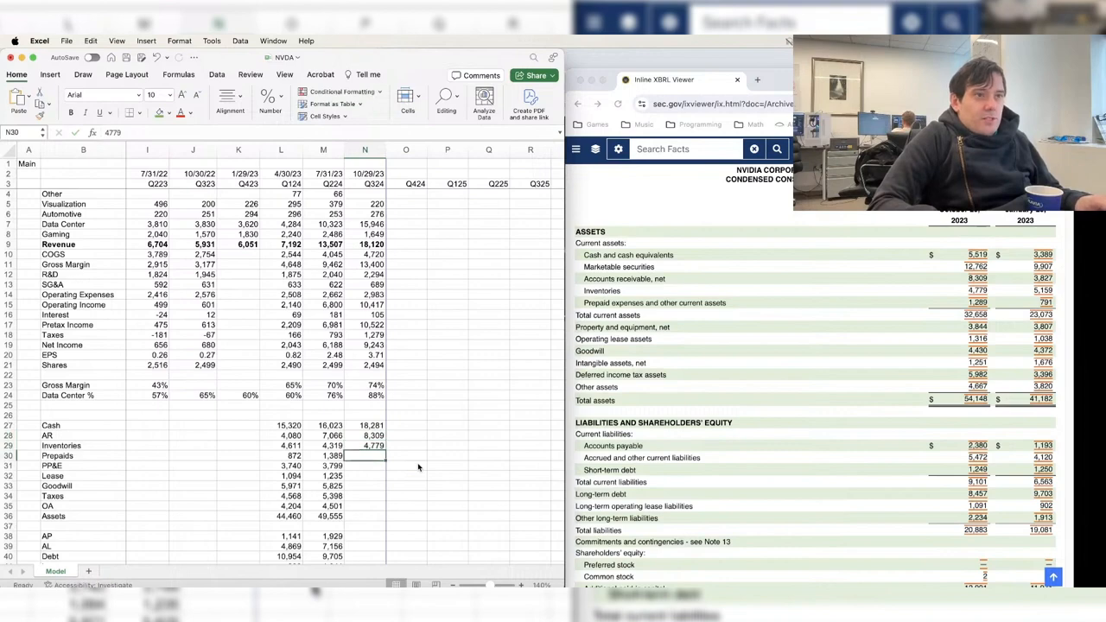
{"action": "type", "text": "1289"}
{"action": "key", "text": "Return"}
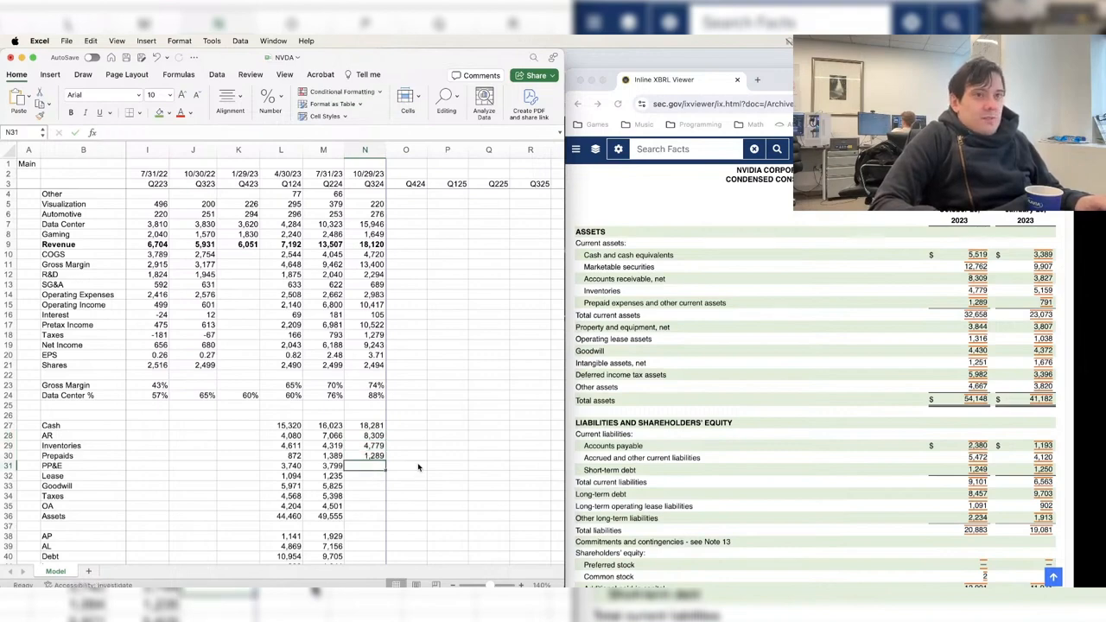
- Set the Q324 PP&E to 3,844 and Lease to 1,316, and enter Goodwill as +4430+1251
{"action": "type", "text": "3844"}
{"action": "key", "text": "Return"}
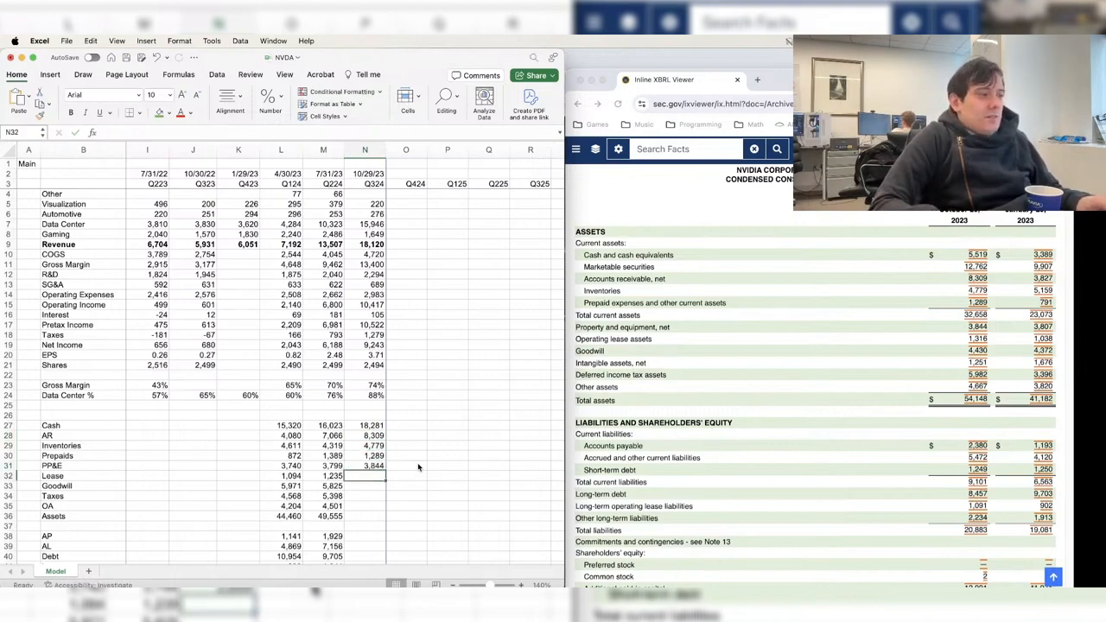
{"action": "type", "text": "1316"}
{"action": "key", "text": "Return"}
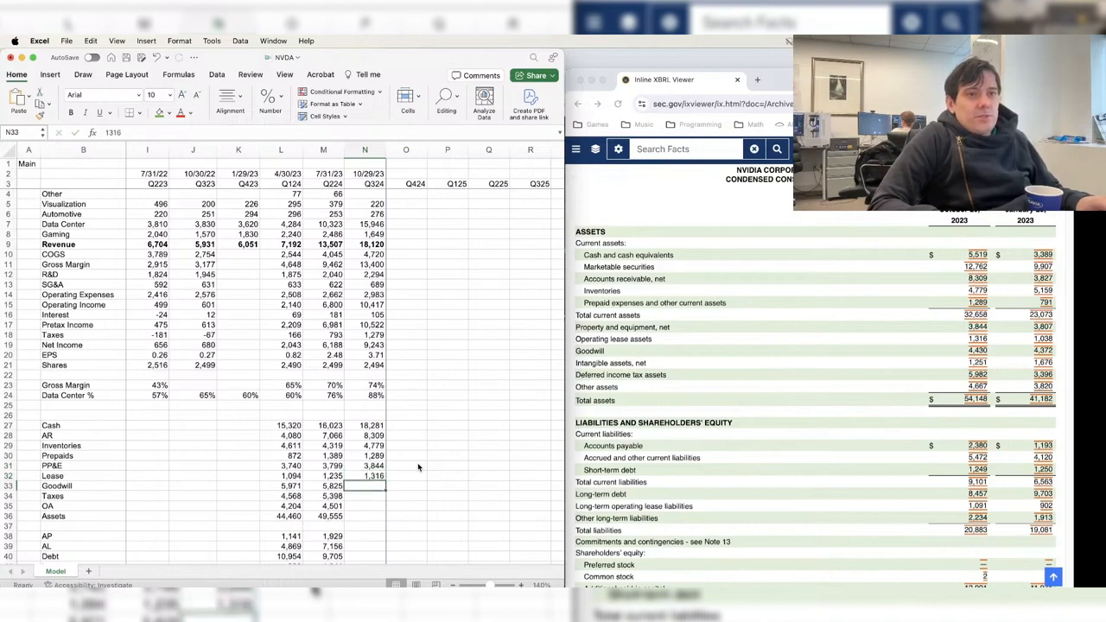
{"action": "type", "text": "+4"}
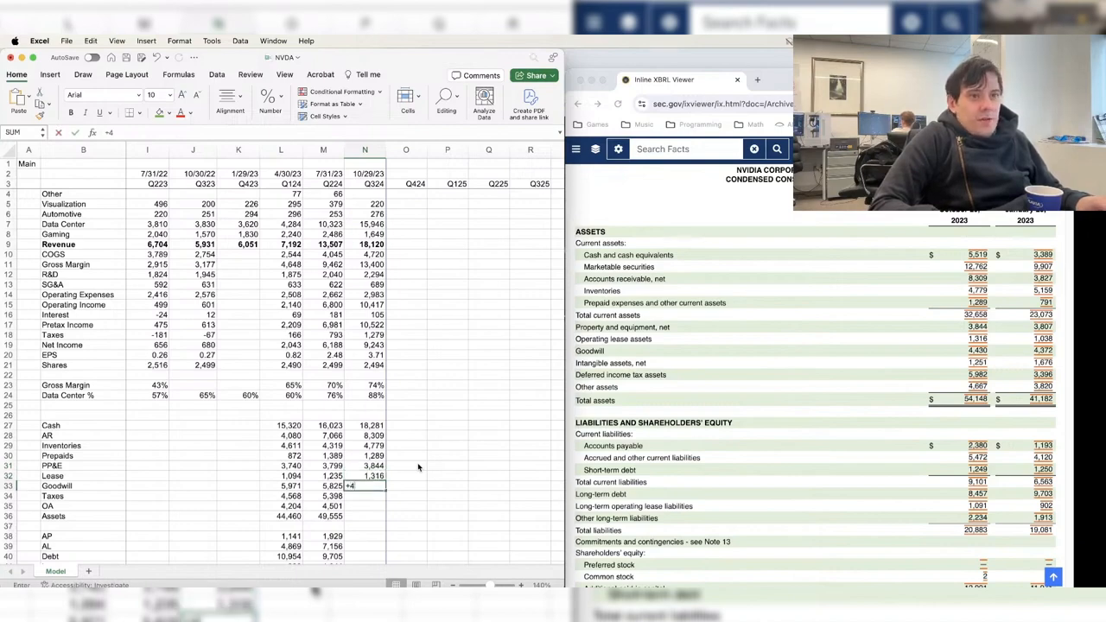
{"action": "type", "text": "430+1251"}
{"action": "key", "text": "Return"}
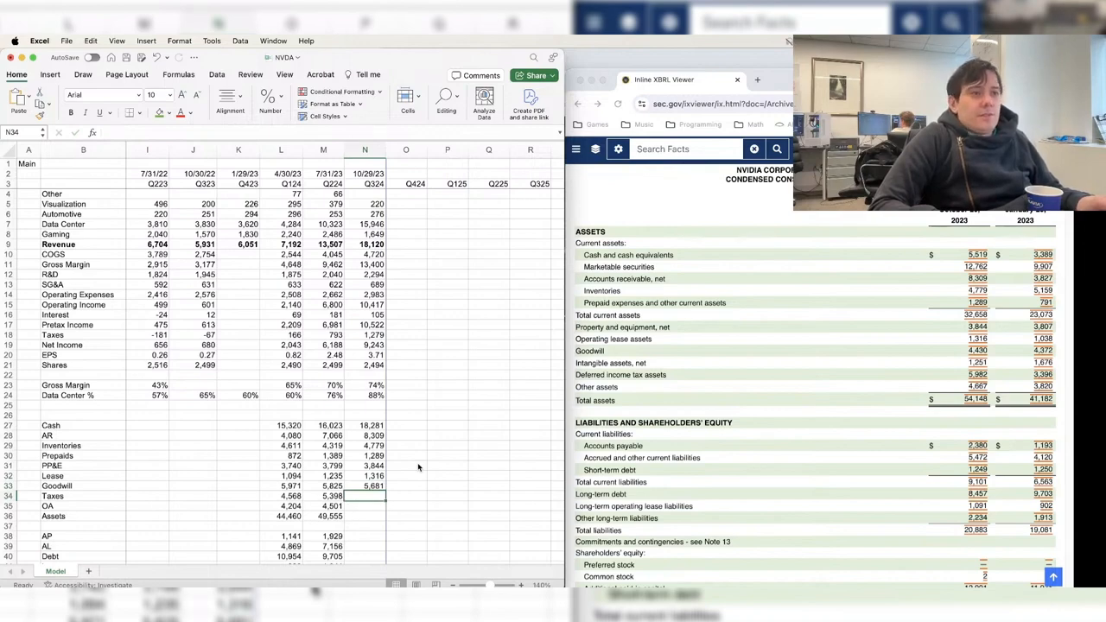
- Set the Q324 balance-sheet Taxes to 5,982 and OA to 4,667, fill the Assets total across from Q224, and save
{"action": "type", "text": "5982"}
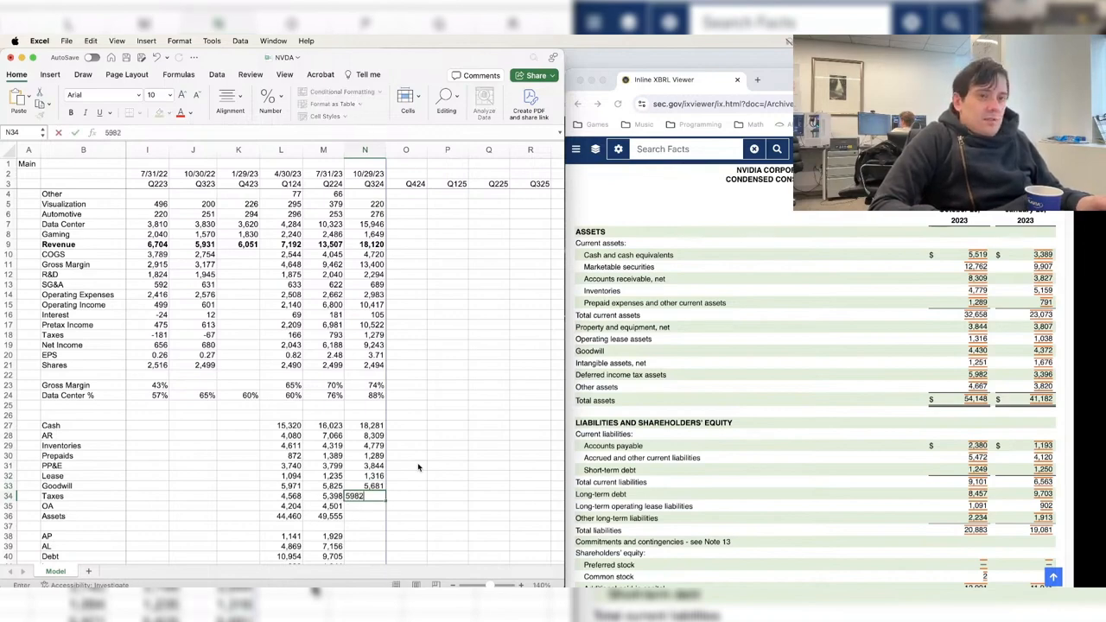
{"action": "key", "text": "Return"}
{"action": "type", "text": "4667"}
{"action": "key", "text": "Return"}
{"action": "key", "text": "ctrl+r"}
{"action": "key", "text": "Down"}
{"action": "key", "text": "Down"}
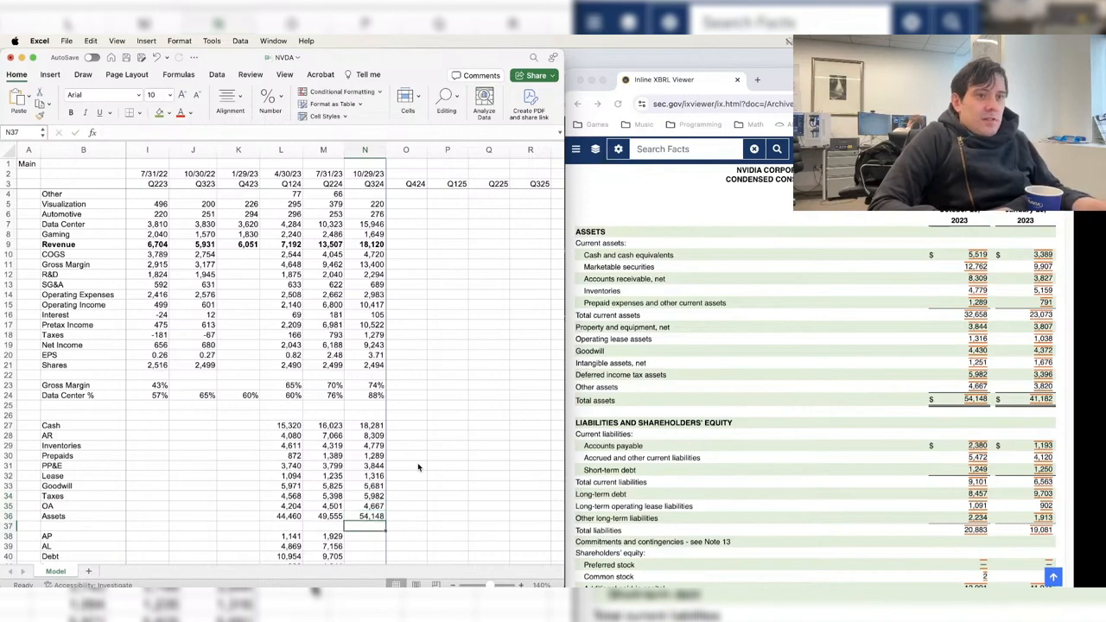
{"action": "key", "text": "super+s"}
- Set the Q324 AP to 2,380 and AL to 5,472
{"action": "type", "text": "2,380"}
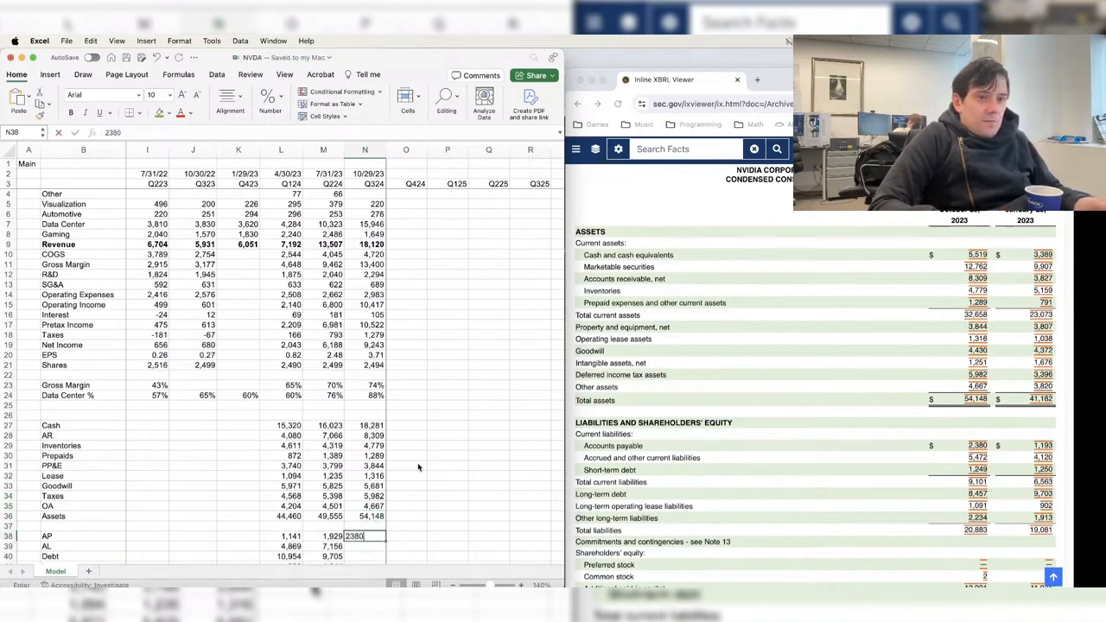
{"action": "key", "text": "Return"}
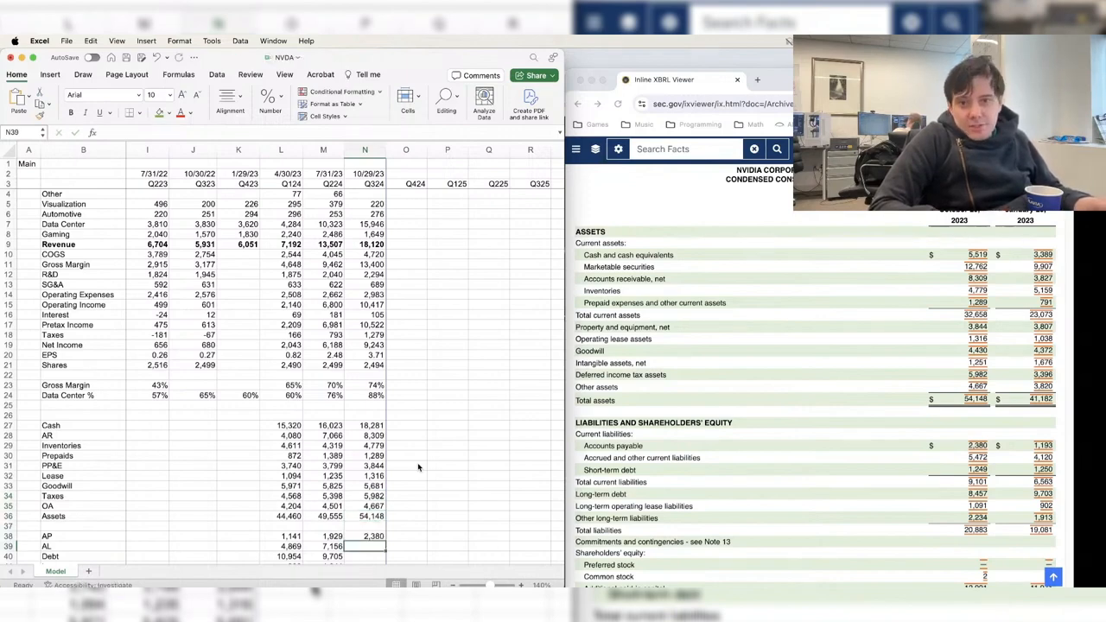
{"action": "type", "text": "5472"}
{"action": "key", "text": "Return"}
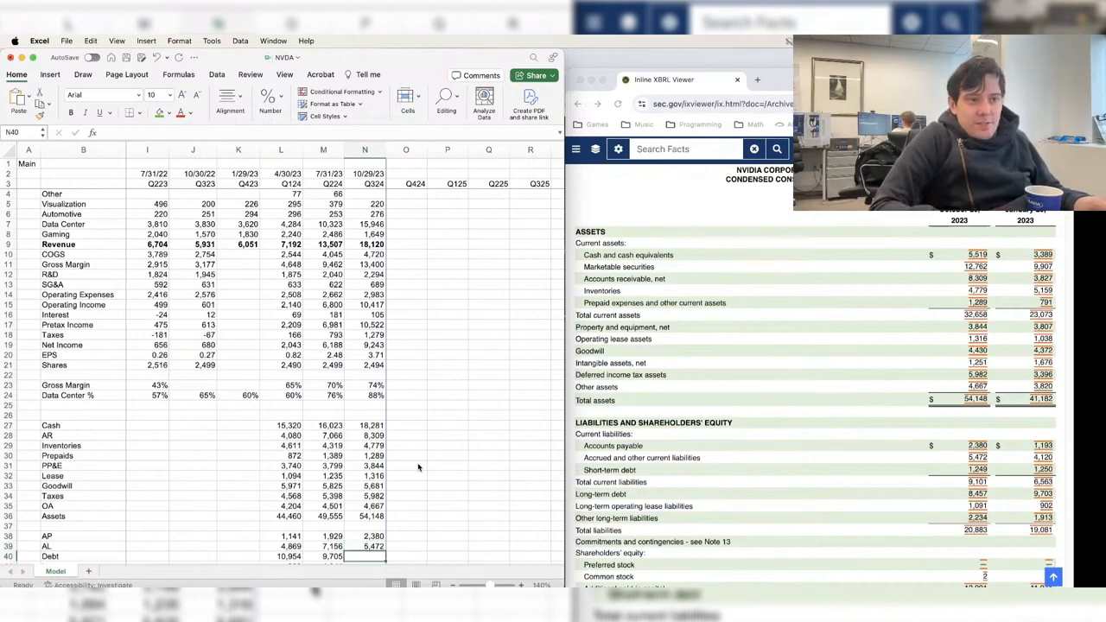
- Enter the Q324 Debt as the sum +1249+8457 and save the workbook
{"action": "type", "text": "="}
{"action": "type", "text": "+1249+"}
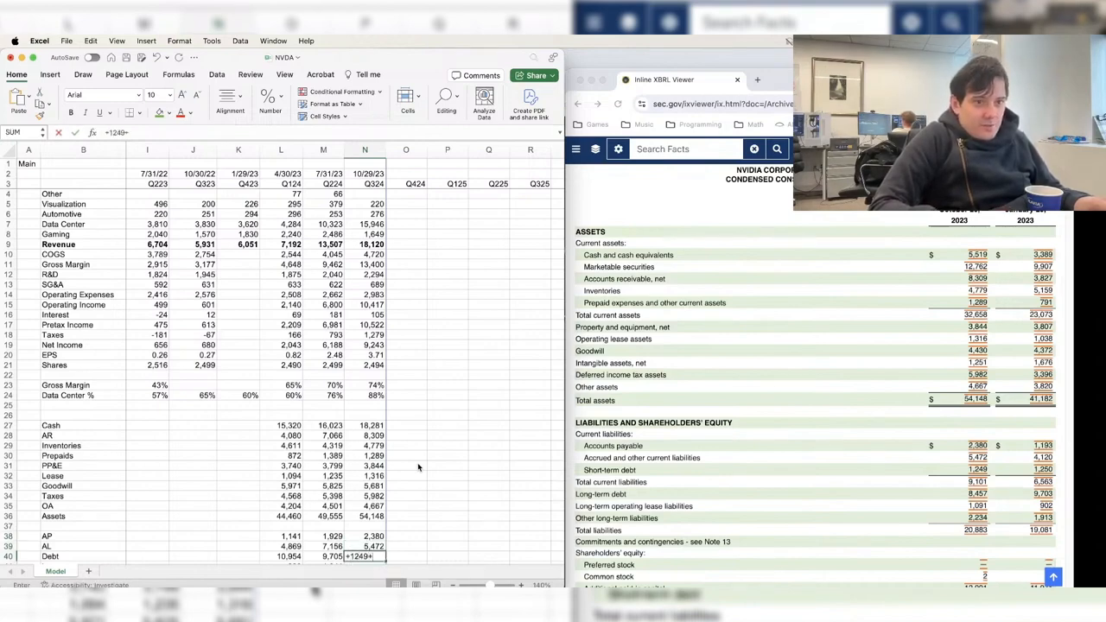
{"action": "type", "text": "8457"}
{"action": "key", "text": "Return"}
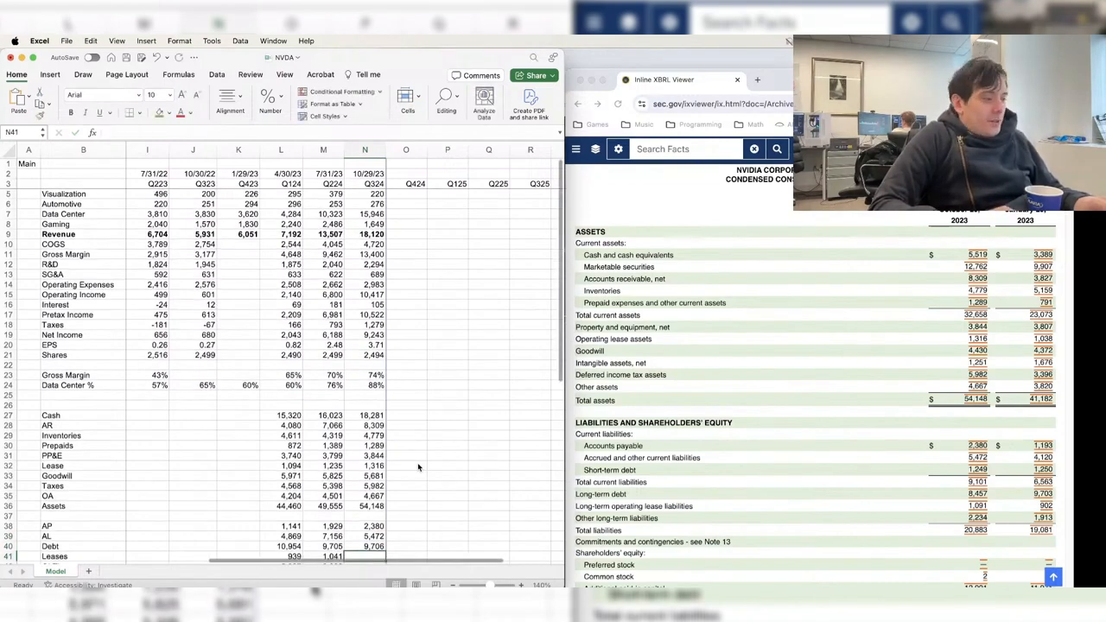
{"action": "key", "text": "super+s"}
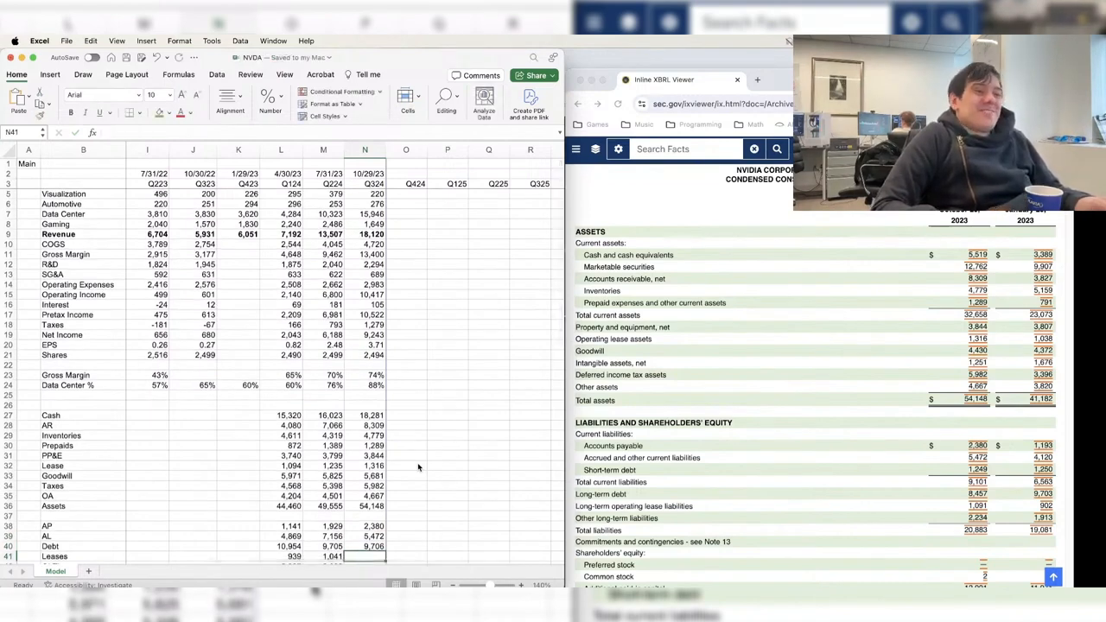
- Set the Q324 Leases to 1,091 and OLTL to 2,234
{"action": "type", "text": "1,091"}
{"action": "key", "text": "Return"}
{"action": "key", "text": "Return"}
{"action": "key", "text": "Return"}
{"action": "key", "text": "Return"}
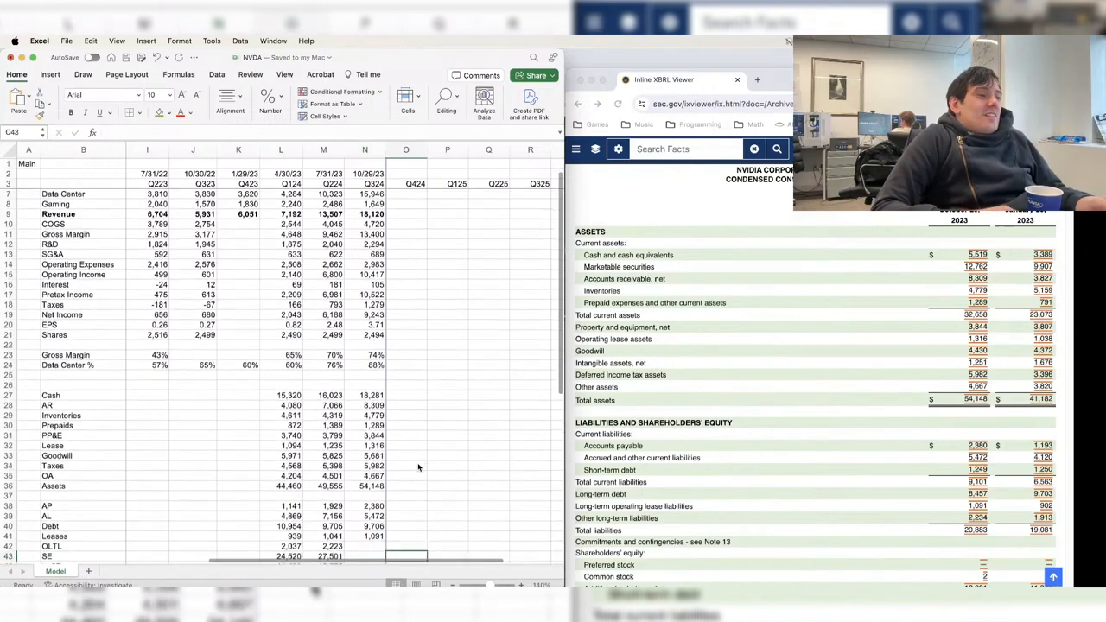
{"action": "key", "text": "Up"}
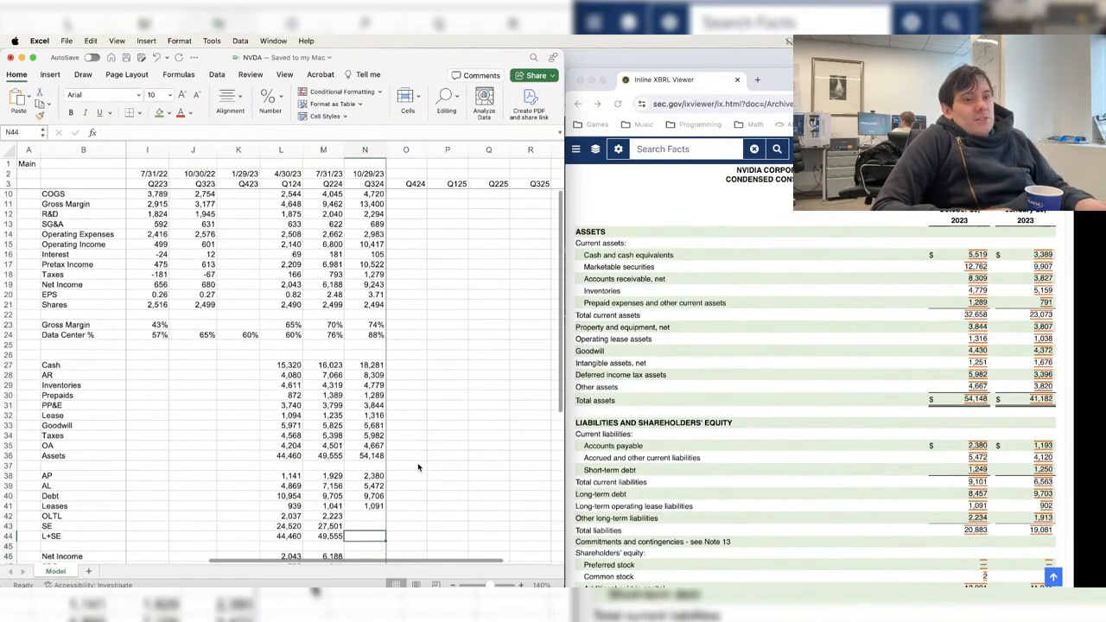
{"action": "key", "text": "Up"}
{"action": "key", "text": "Up"}
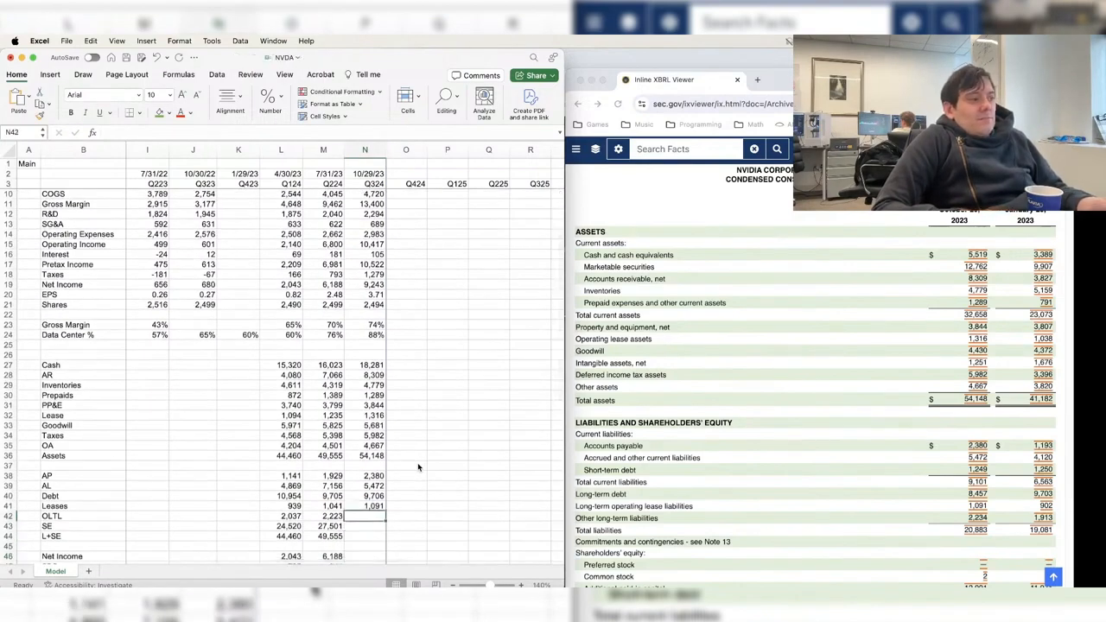
{"action": "type", "text": "2234"}
{"action": "key", "text": "Return"}
{"action": "key", "text": "Return"}
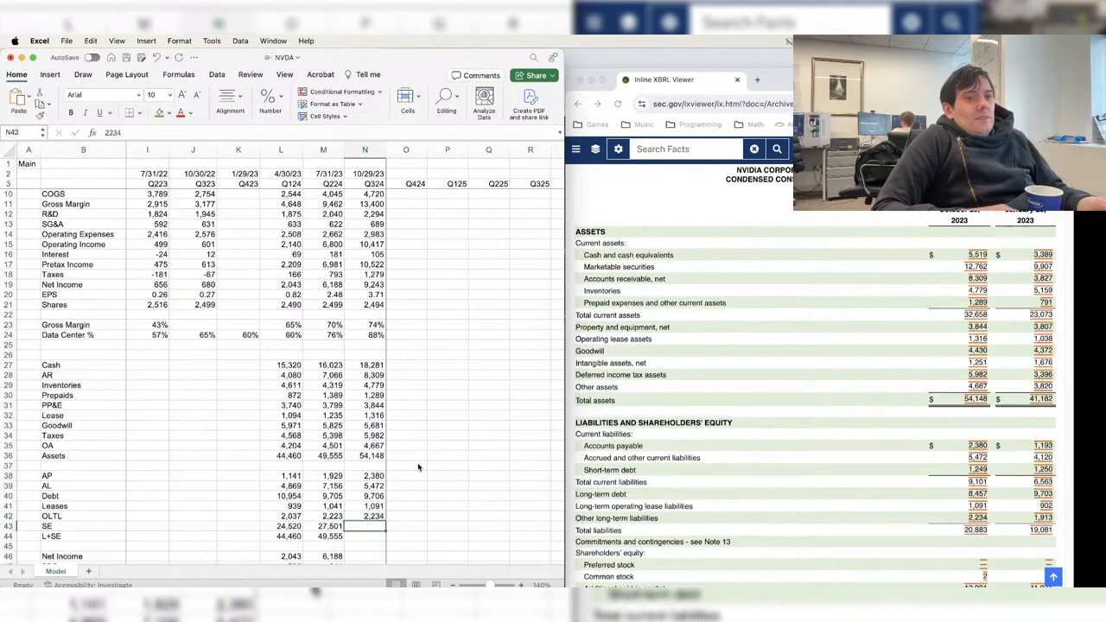
- Set the Q324 SE to 33,265, total L+SE with =SUM(N38:N43), and save the workbook
{"action": "key", "text": "Return"}
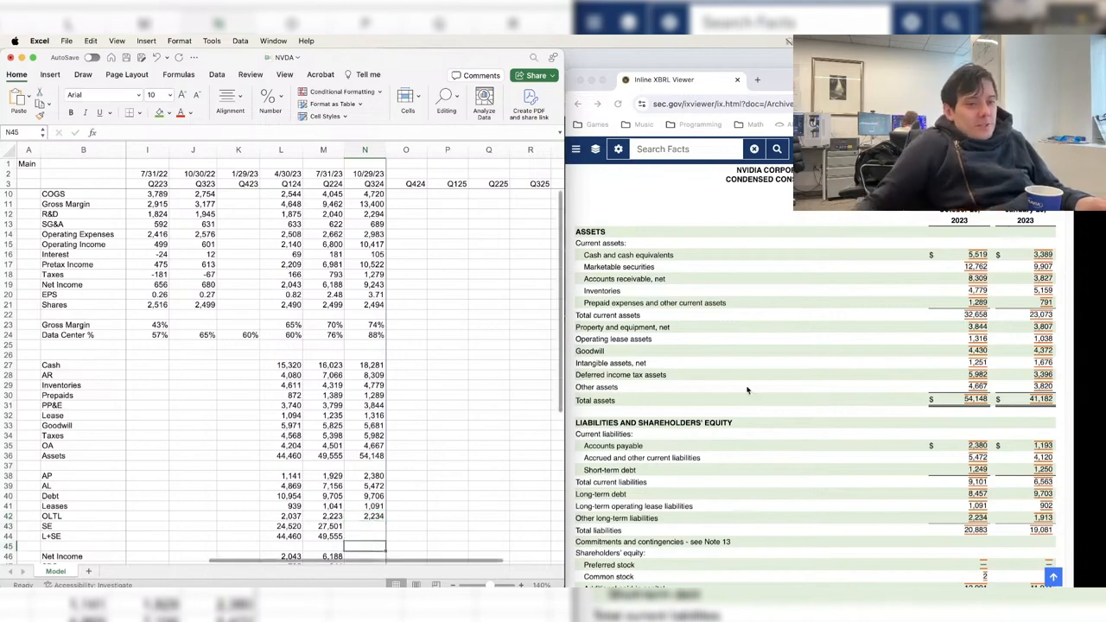
{"action": "scroll", "coordinate": [752, 340], "scroll_direction": "down", "scroll_amount": 3}
{"action": "key", "text": "Up"}
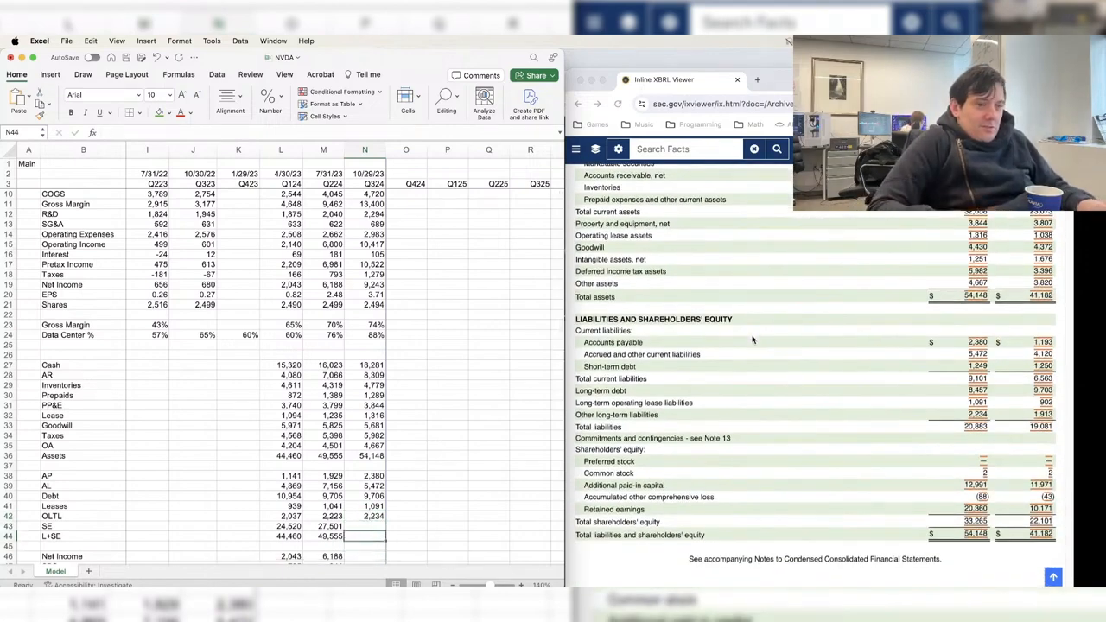
{"action": "key", "text": "Up"}
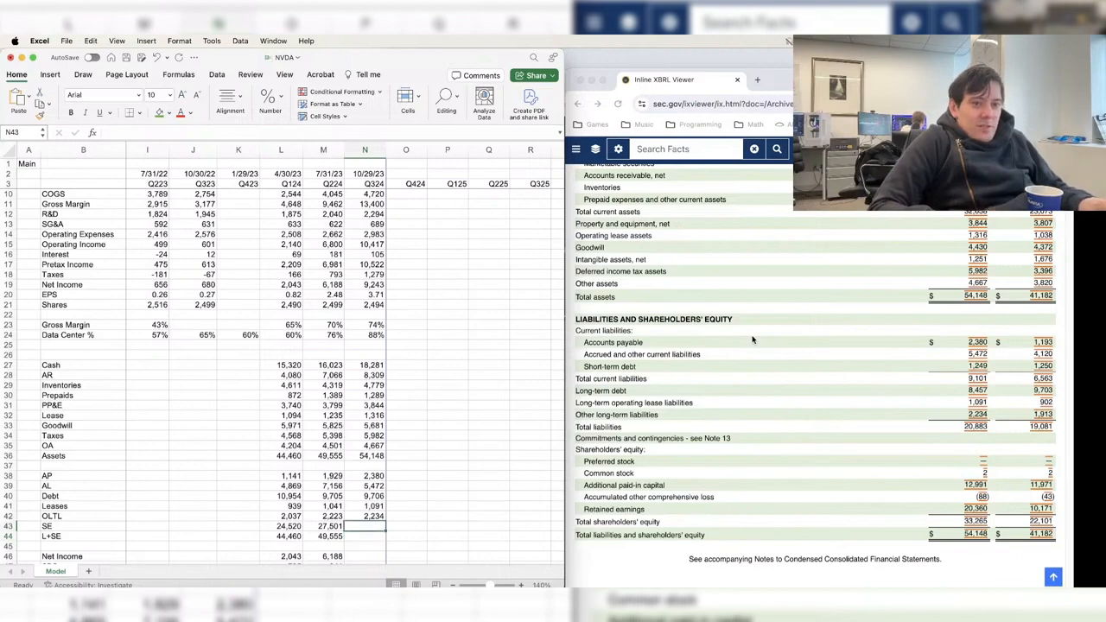
{"action": "type", "text": "33,265"}
{"action": "key", "text": "Return"}
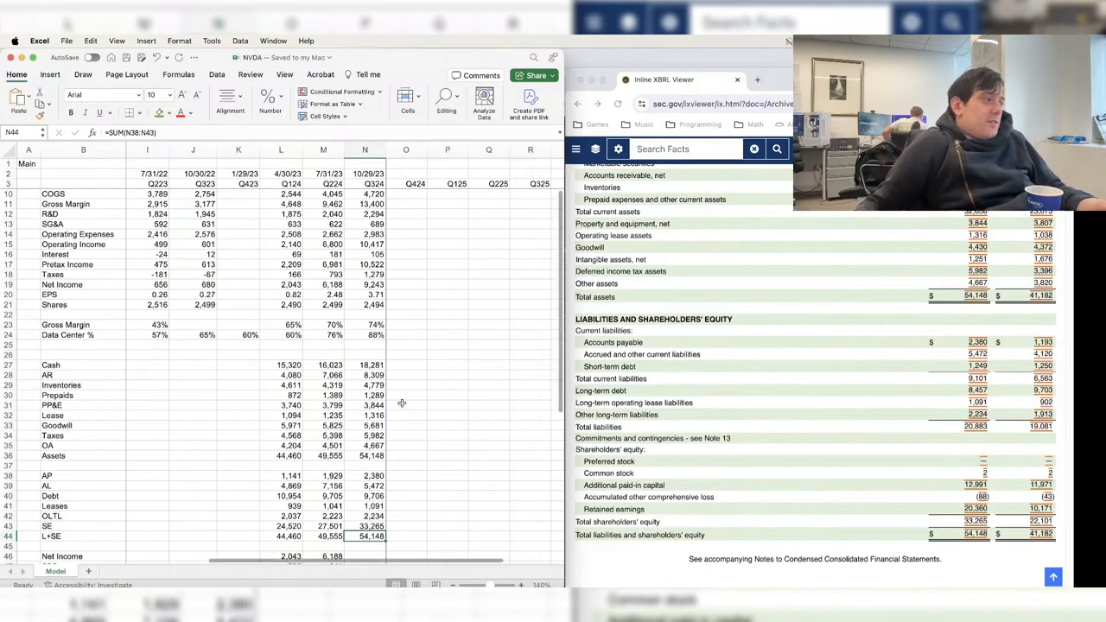
- Link the Q324 cash flow Net Income to the income statement with =N19 and save the workbook
{"action": "scroll", "coordinate": [388, 418], "scroll_direction": "down", "scroll_amount": 3}
{"action": "scroll", "coordinate": [388, 418], "scroll_direction": "down", "scroll_amount": 1}
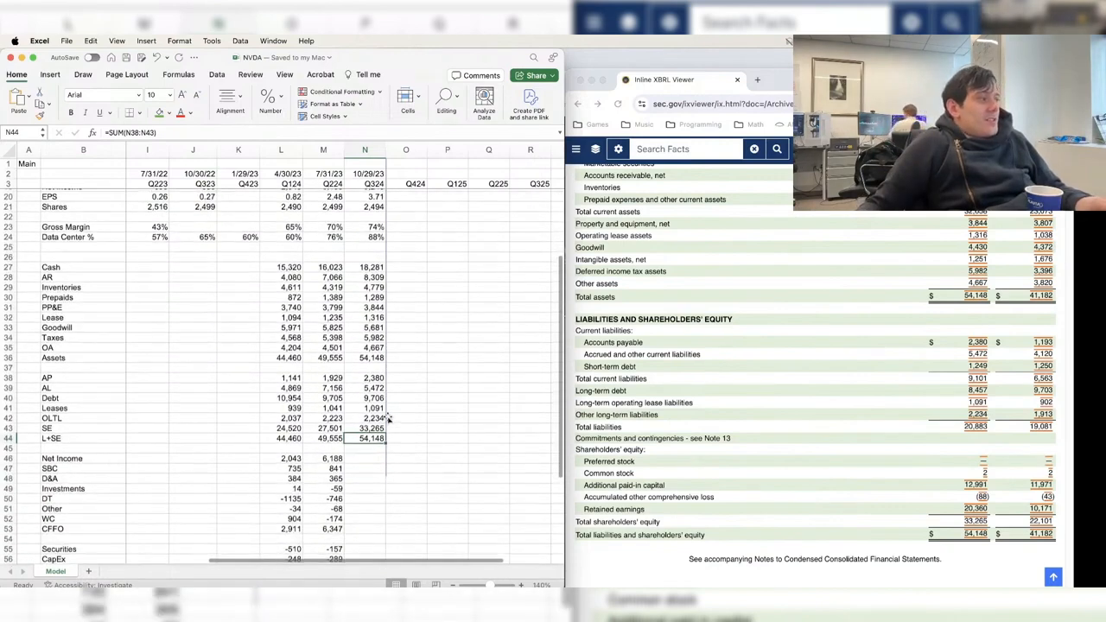
{"action": "scroll", "coordinate": [388, 419], "scroll_direction": "down", "scroll_amount": 2}
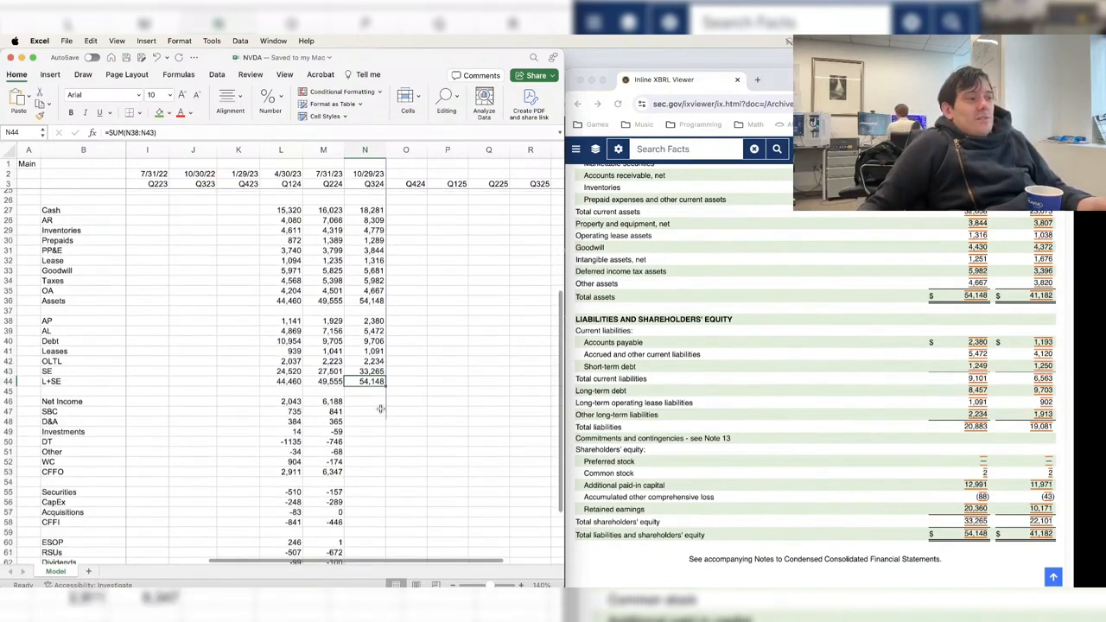
{"action": "left_click", "coordinate": [386, 415]}
{"action": "scroll", "coordinate": [385, 415], "scroll_direction": "down", "scroll_amount": 1}
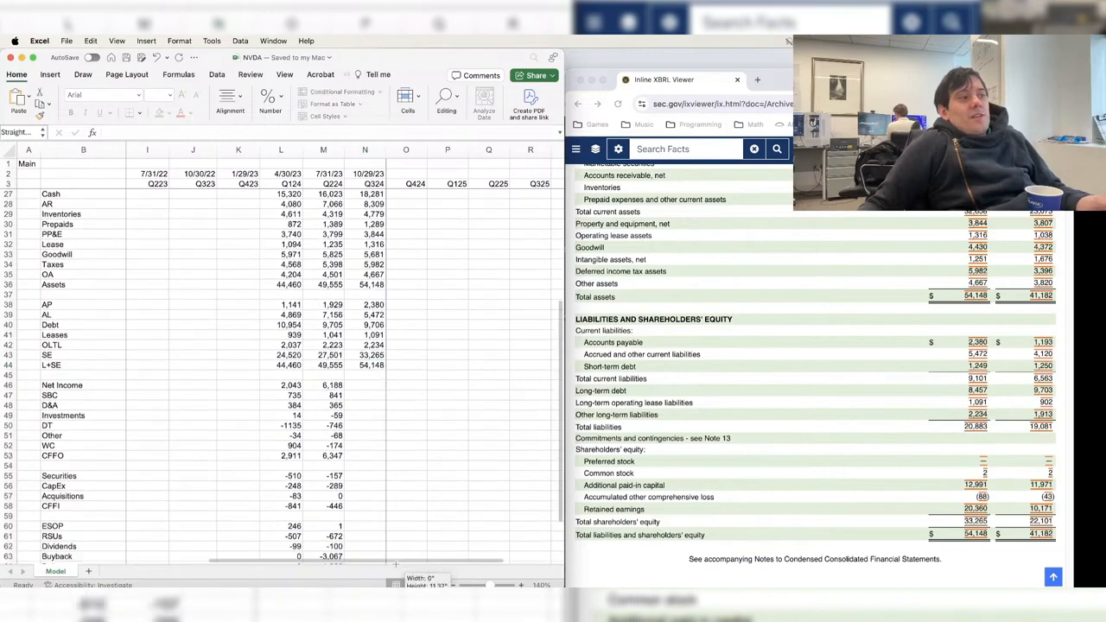
{"action": "left_click", "coordinate": [355, 392]}
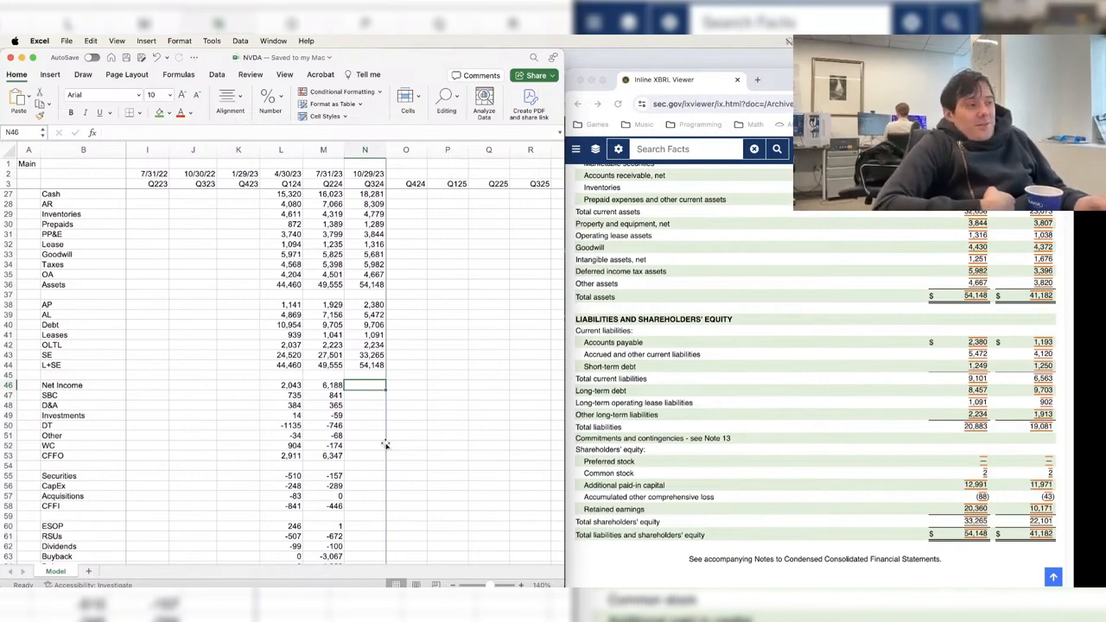
{"action": "key", "text": "Return"}
{"action": "key", "text": "Up"}
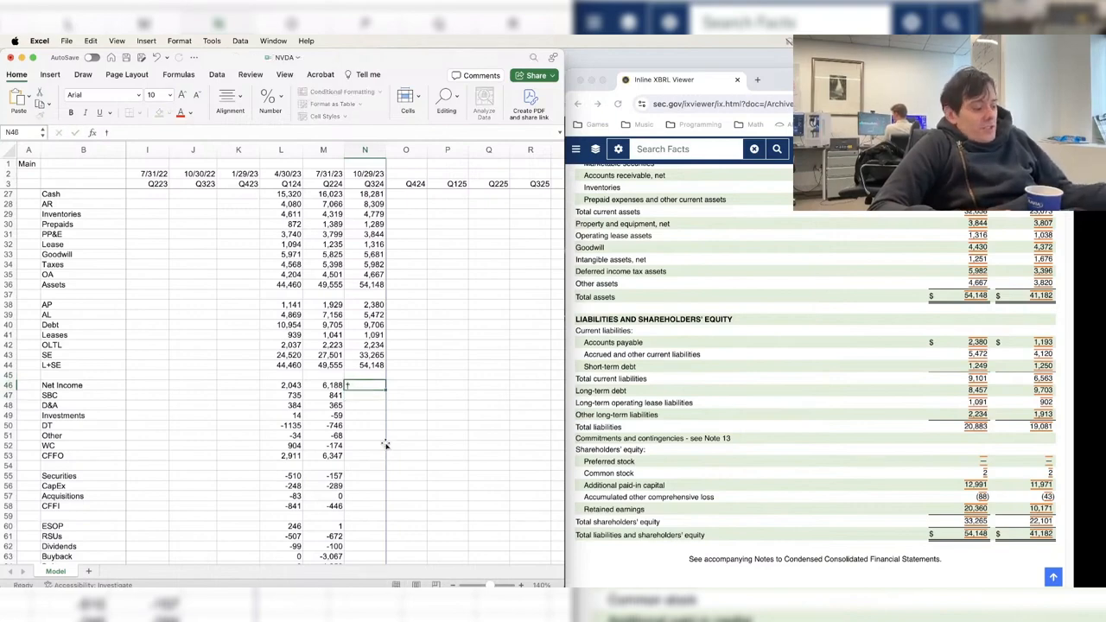
{"action": "key", "text": "super+z"}
{"action": "key", "text": "Left"}
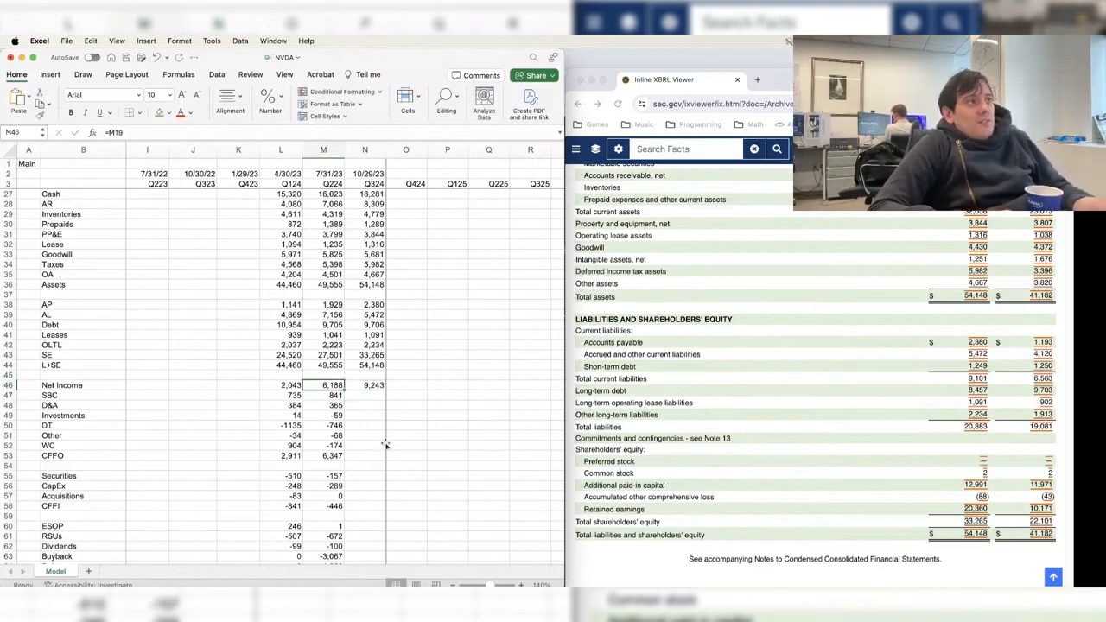
{"action": "key", "text": "Right"}
{"action": "key", "text": "Left"}
{"action": "key", "text": "Left"}
{"action": "key", "text": "Down"}
{"action": "key", "text": "Right"}
{"action": "key", "text": "Right"}
{"action": "key", "text": "super+s"}
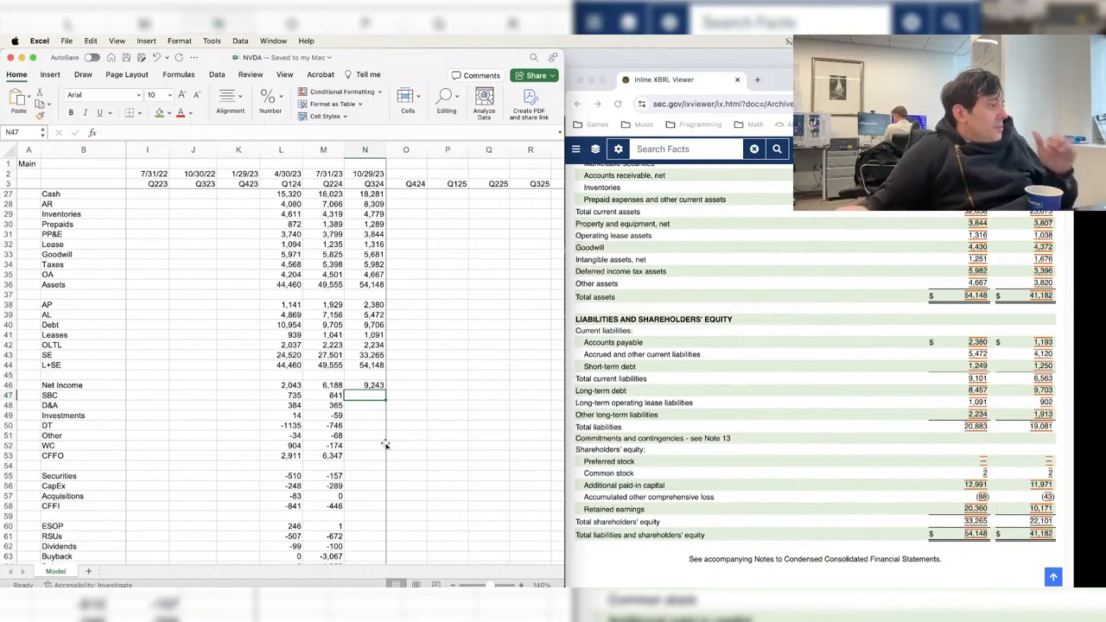
- Examine the condensed consolidated statements of cash flows for the nine months ended October 29, 2023 in the filing
{"action": "scroll", "coordinate": [763, 395], "scroll_direction": "up", "scroll_amount": 2}
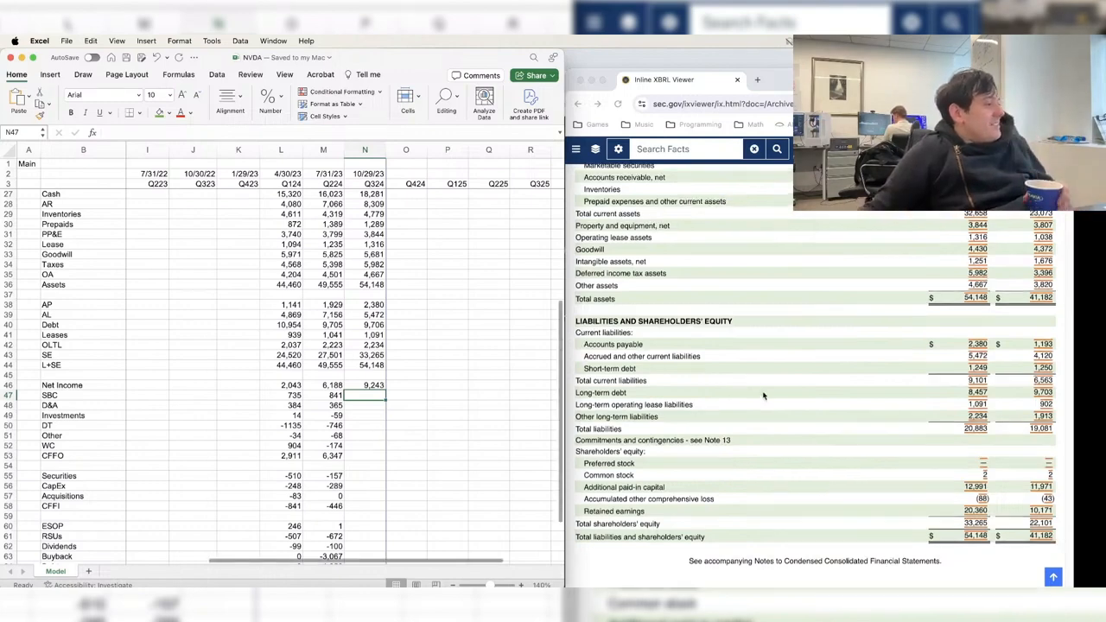
{"action": "scroll", "coordinate": [763, 395], "scroll_direction": "up", "scroll_amount": 15}
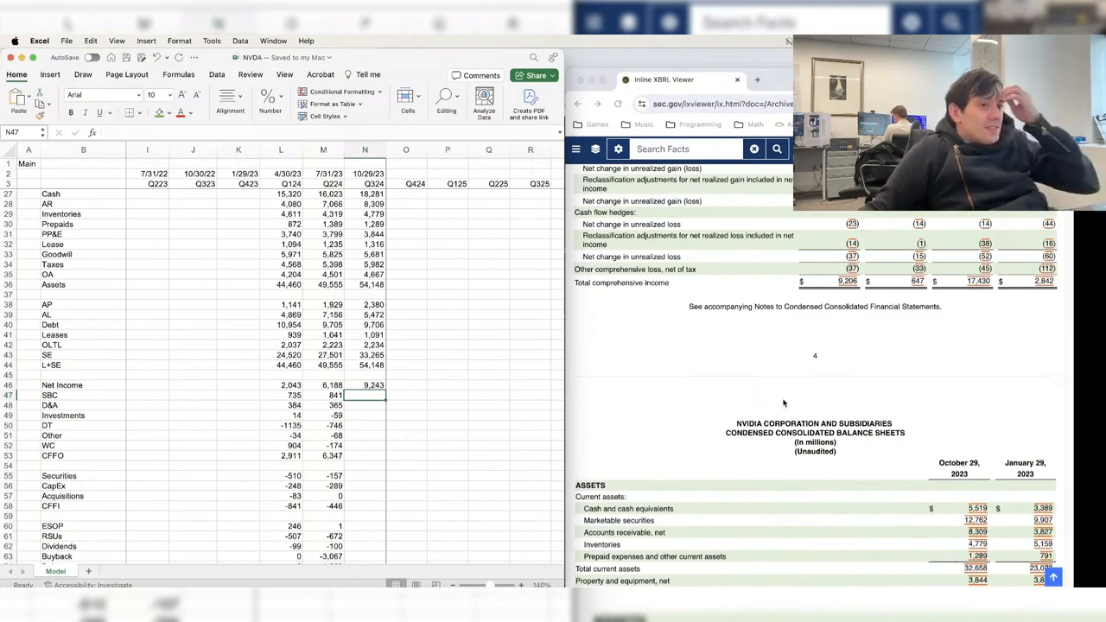
{"action": "scroll", "coordinate": [815, 429], "scroll_direction": "down", "scroll_amount": 5}
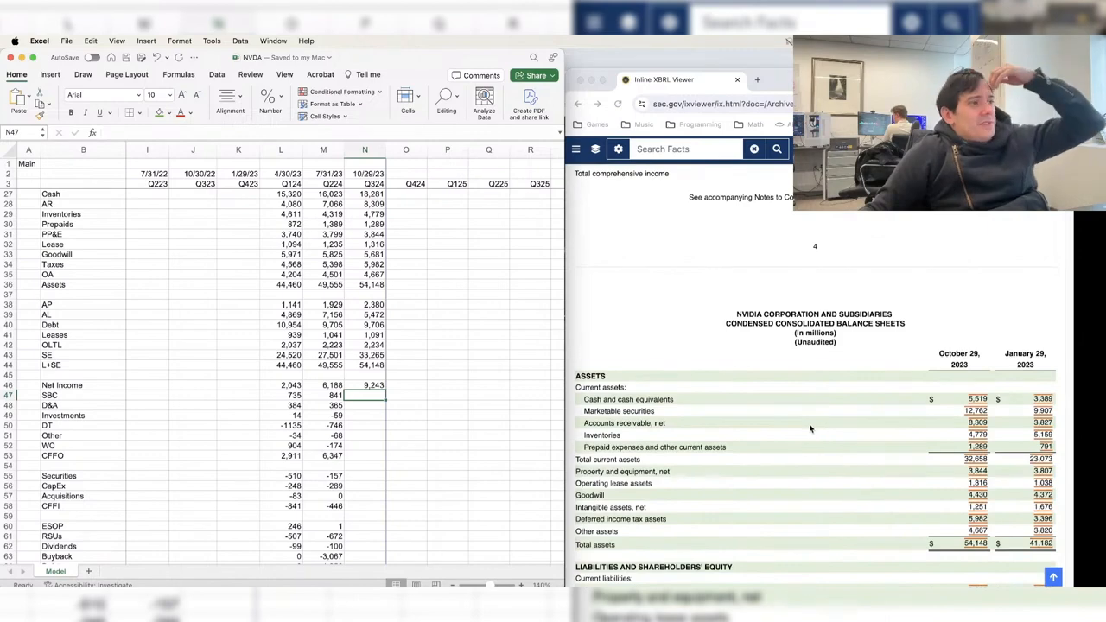
{"action": "scroll", "coordinate": [815, 430], "scroll_direction": "down", "scroll_amount": 3}
{"action": "scroll", "coordinate": [813, 426], "scroll_direction": "down", "scroll_amount": 12}
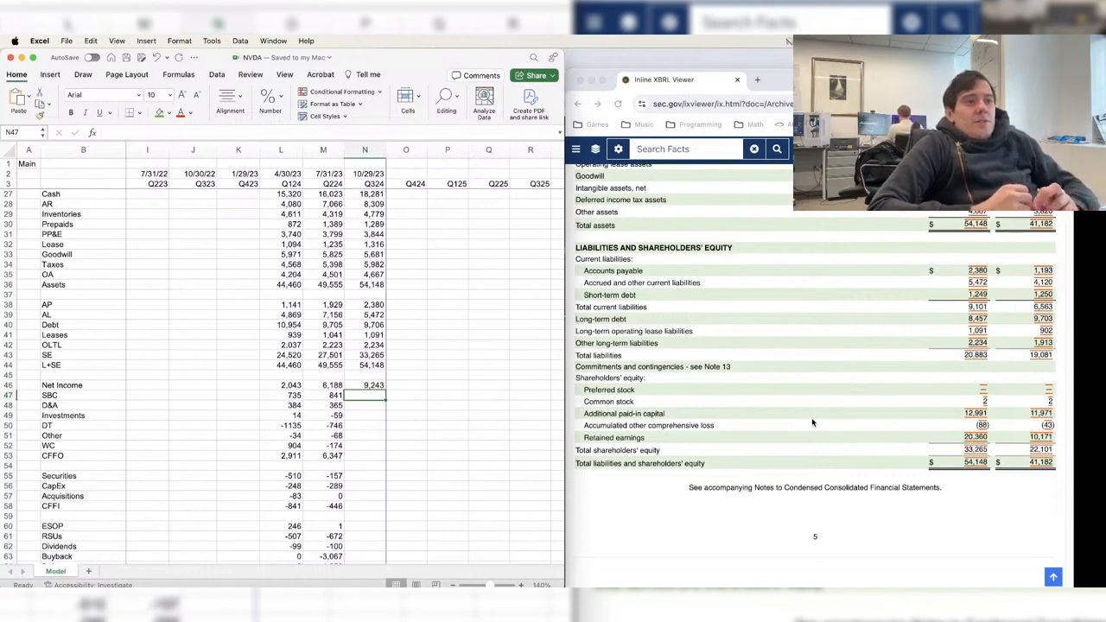
{"action": "scroll", "coordinate": [812, 418], "scroll_direction": "down", "scroll_amount": 6}
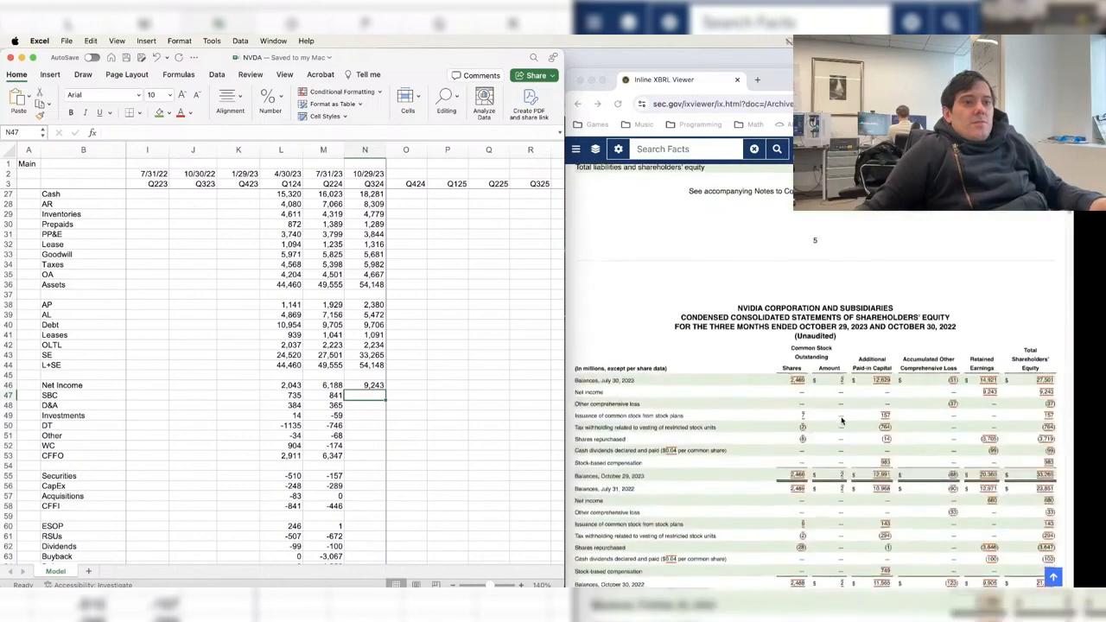
{"action": "scroll", "coordinate": [842, 421], "scroll_direction": "down", "scroll_amount": 10}
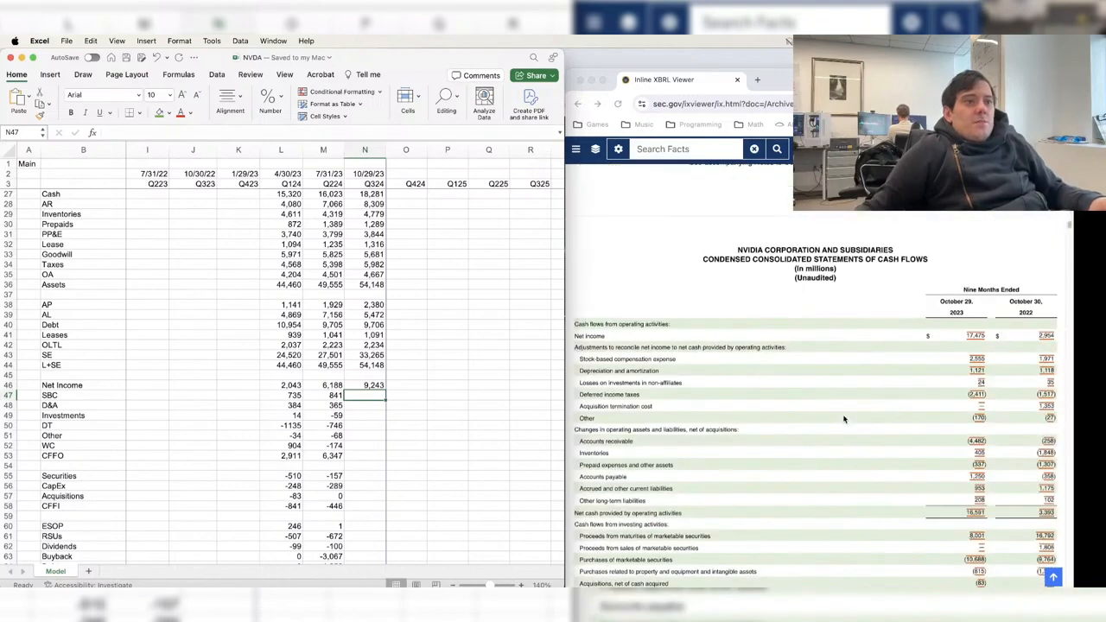
{"action": "scroll", "coordinate": [844, 419], "scroll_direction": "down", "scroll_amount": 3}
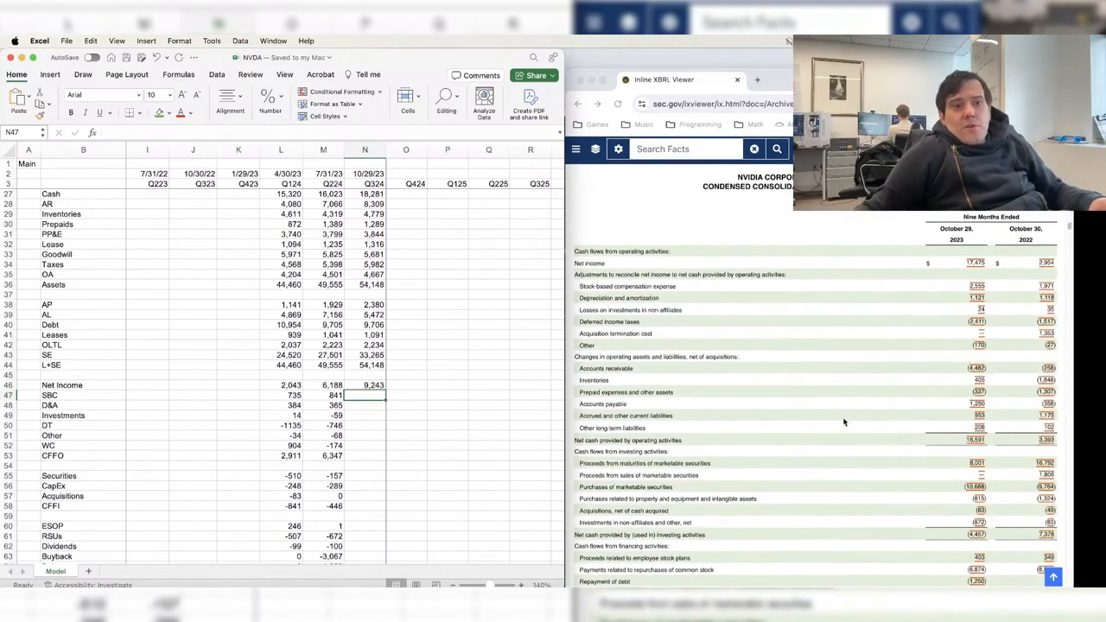
{"action": "scroll", "coordinate": [842, 422], "scroll_direction": "down", "scroll_amount": 2}
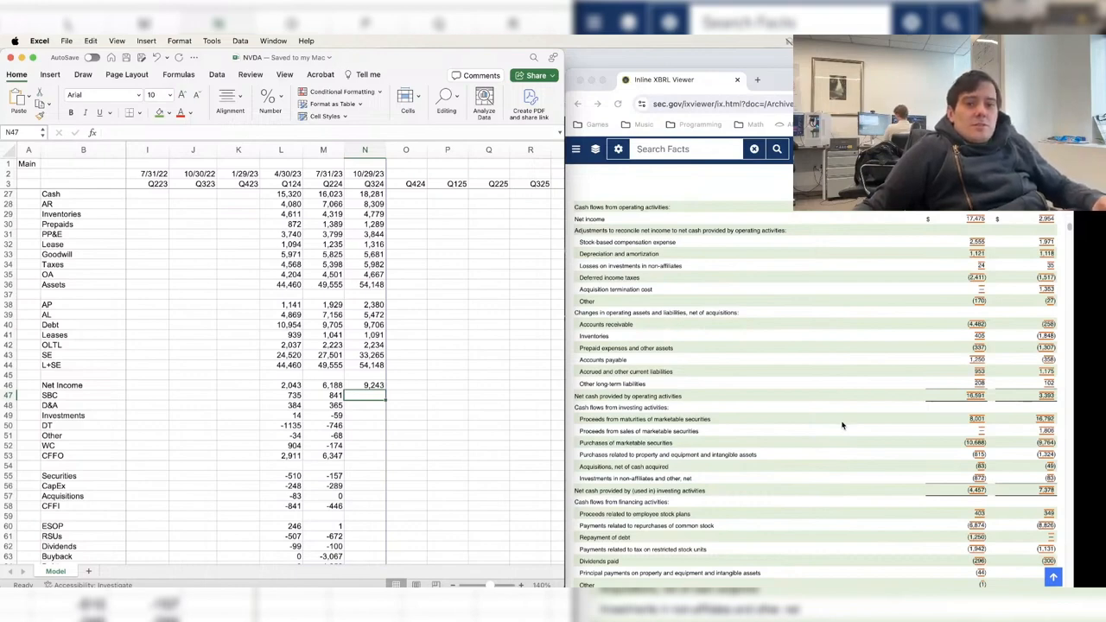
{"action": "scroll", "coordinate": [842, 425], "scroll_direction": "down", "scroll_amount": 1}
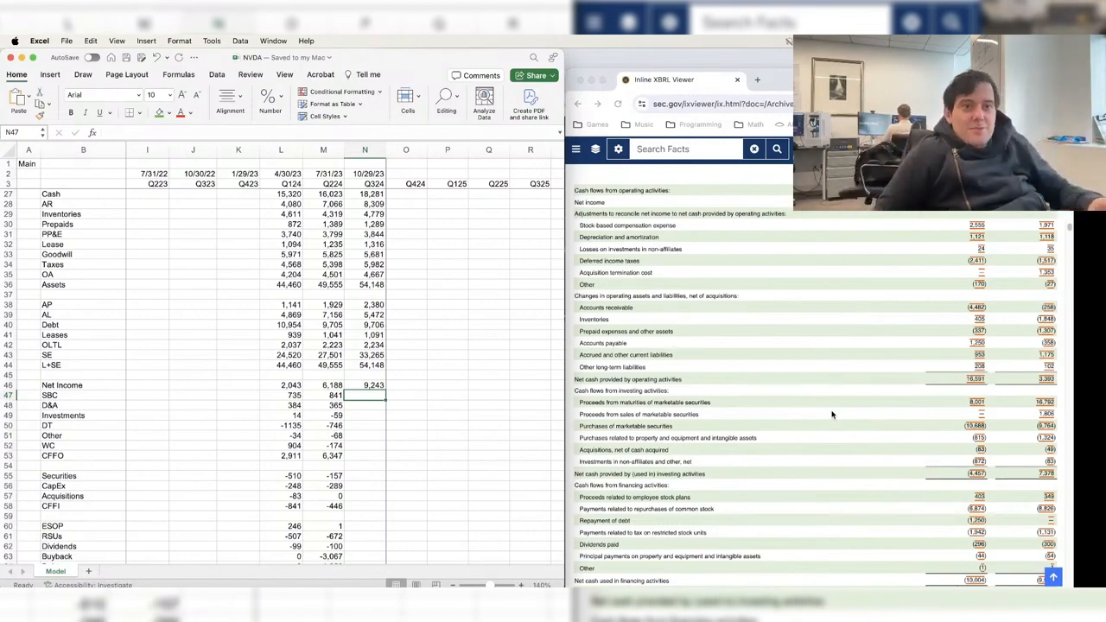
{"action": "left_click", "coordinate": [822, 388]}
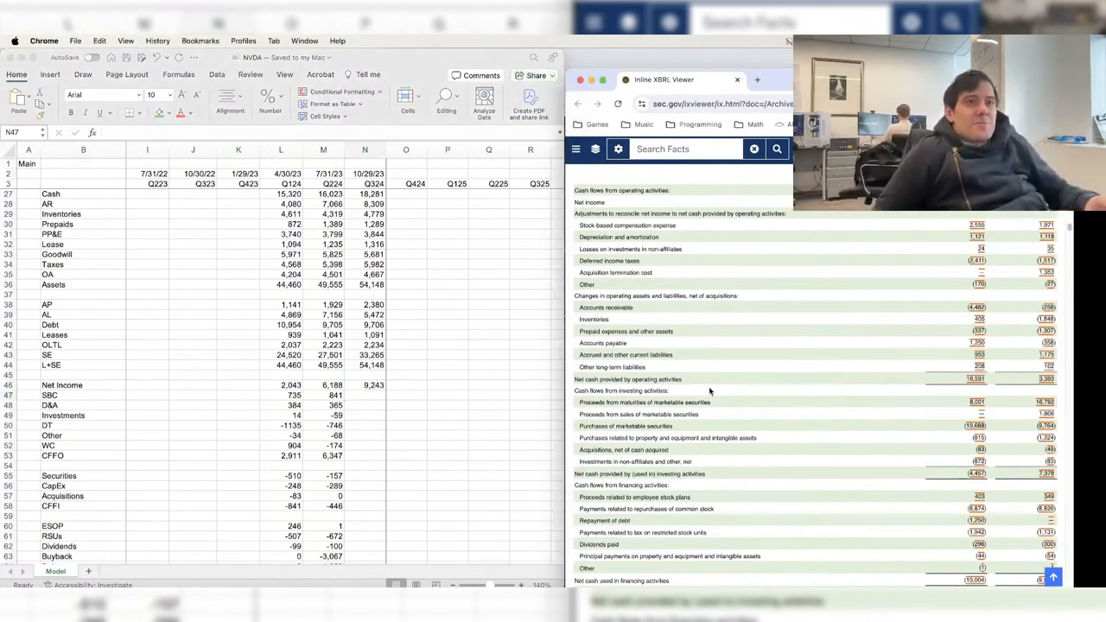
{"action": "scroll", "coordinate": [711, 392], "scroll_direction": "up", "scroll_amount": 2}
- Derive the Q324 SBC from the nine-month figure by subtracting the two earlier quarters: +2555-M47-L47
{"action": "left_click", "coordinate": [417, 394]}
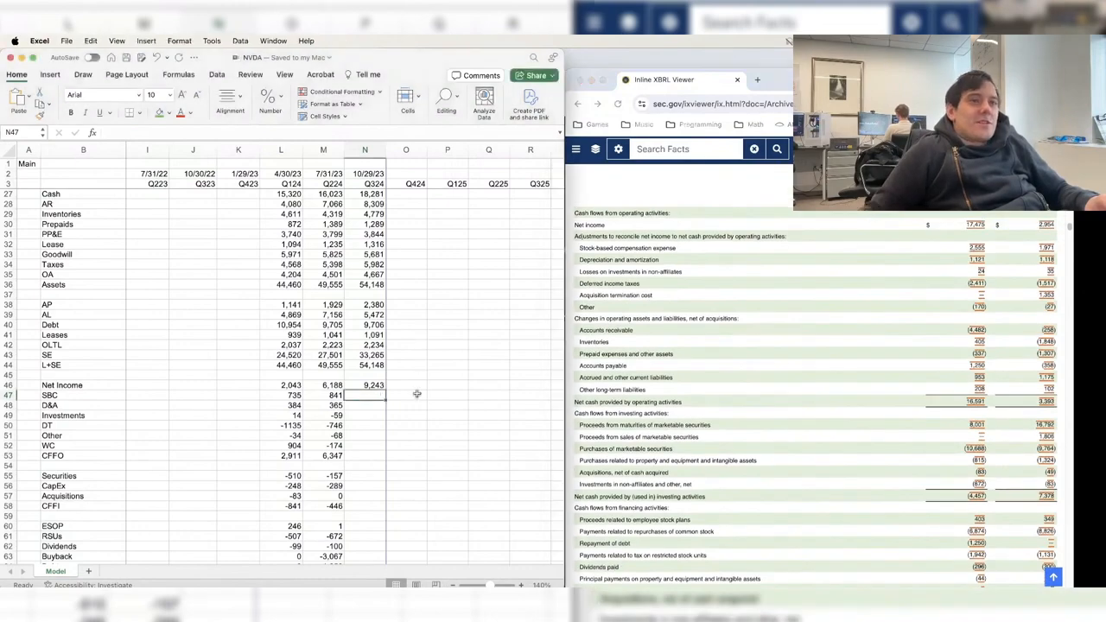
{"action": "key", "text": "Up"}
{"action": "key", "text": "shift+Left"}
{"action": "key", "text": "shift+Left"}
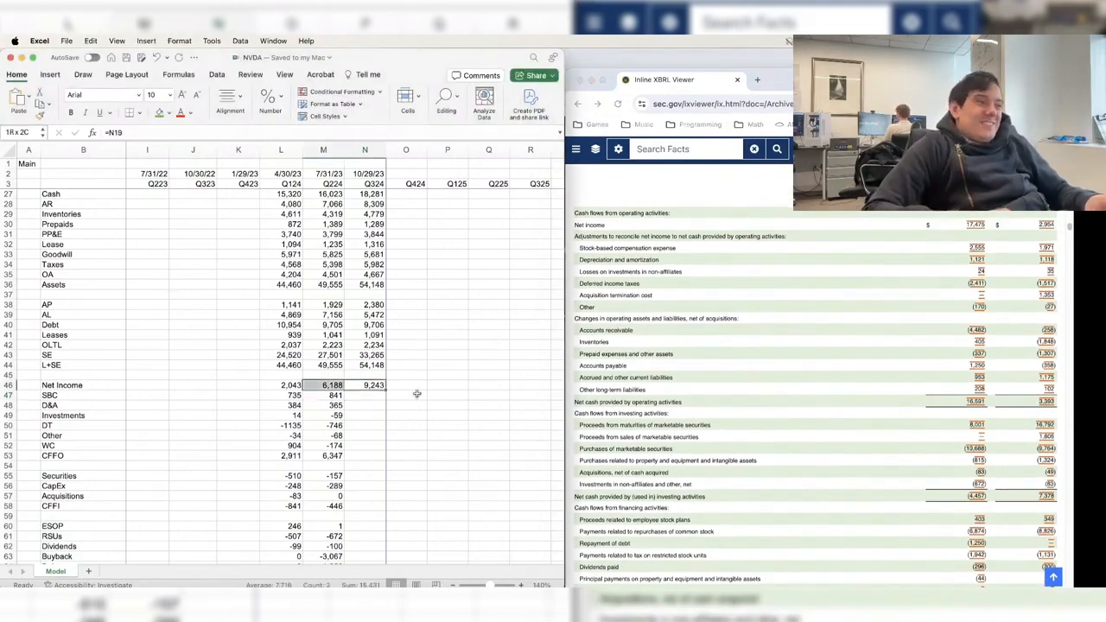
{"action": "key", "text": "Down"}
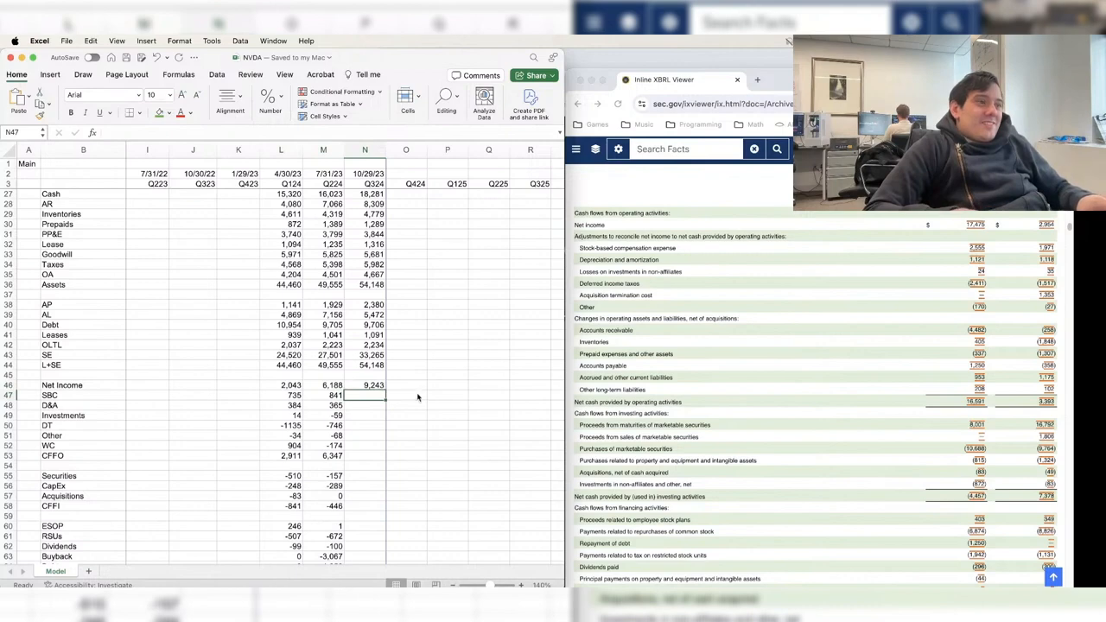
{"action": "type", "text": "=2555-"}
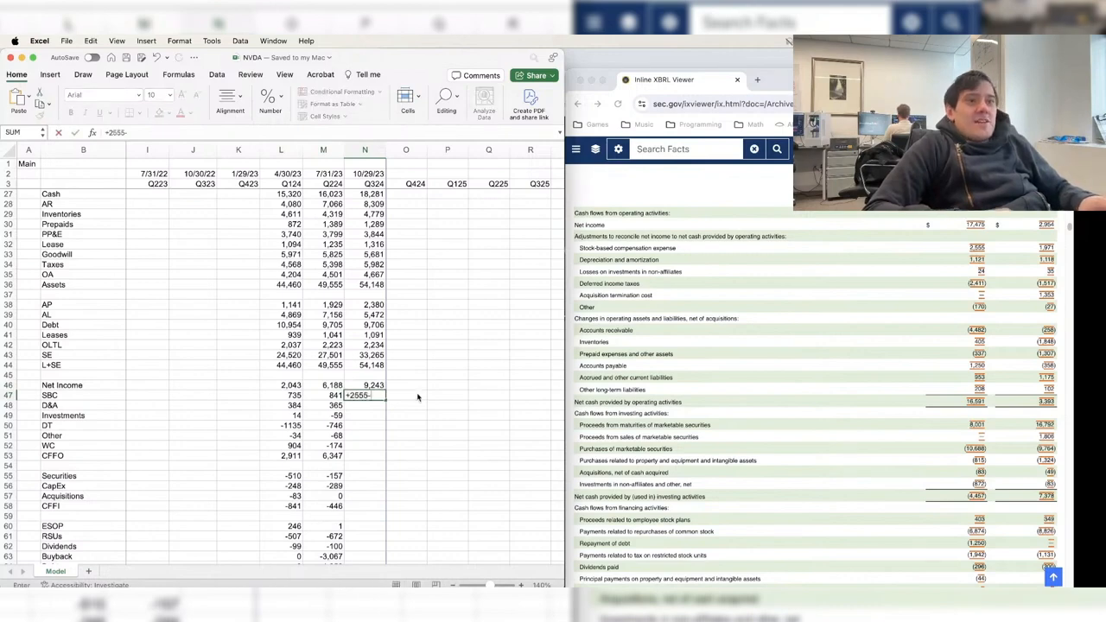
{"action": "key", "text": "Left"}
{"action": "type", "text": "-"}
{"action": "key", "text": "Left"}
{"action": "key", "text": "Left"}
{"action": "key", "text": "Return"}
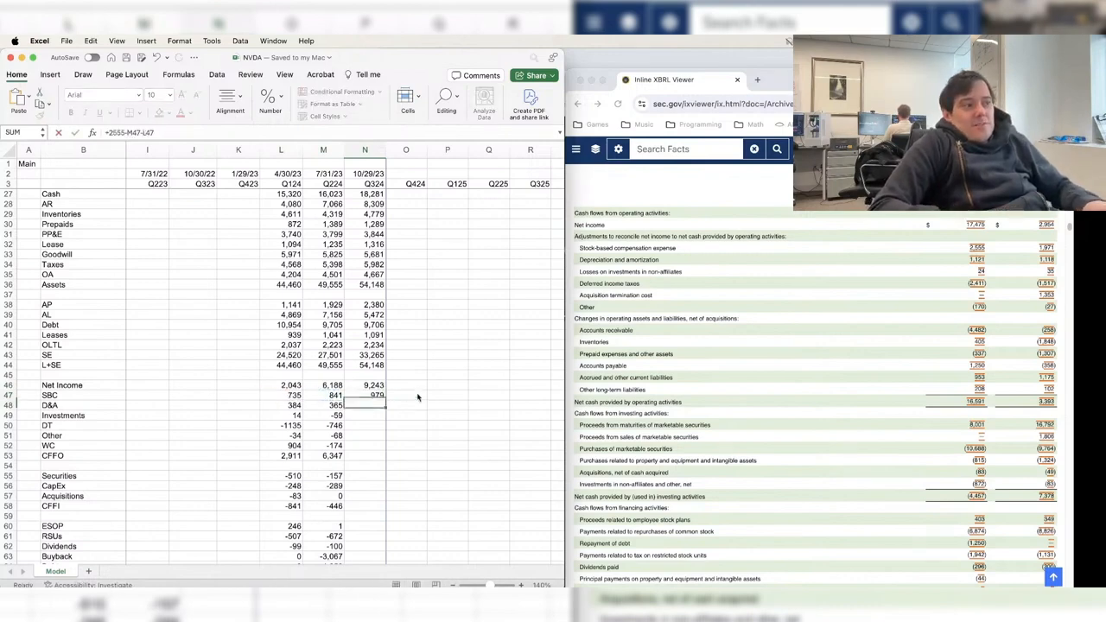
- Enter the Q324 D&A as the nine-month figure less the two prior quarters, +1121-M48-L48
{"action": "type", "text": "+11"}
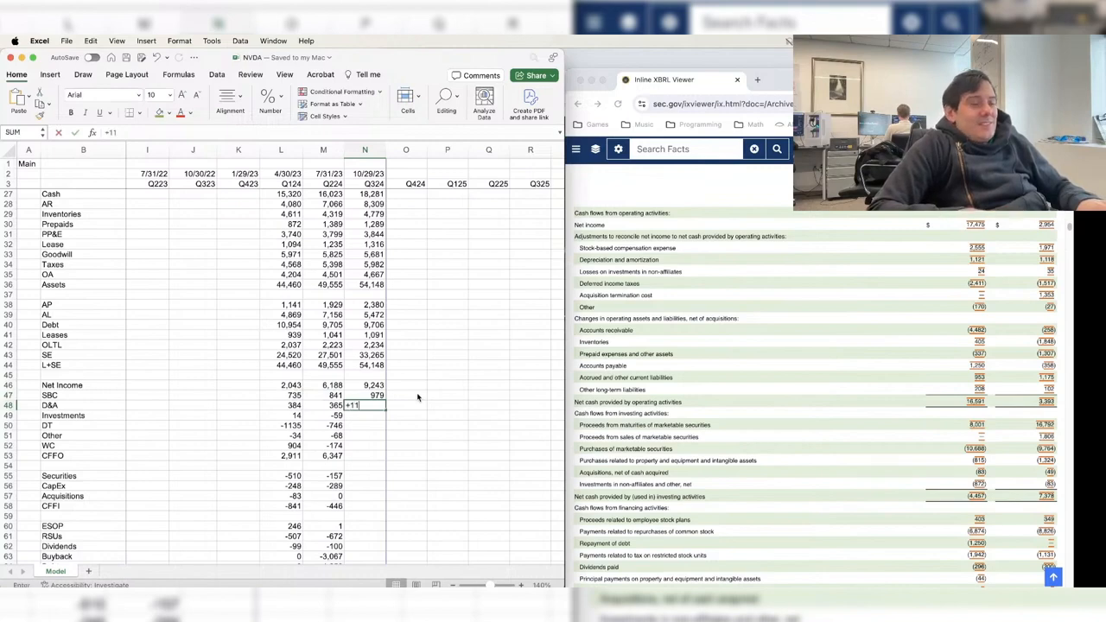
{"action": "type", "text": "21-"}
{"action": "key", "text": "Left"}
{"action": "type", "text": "-"}
{"action": "key", "text": "Left"}
{"action": "key", "text": "Left"}
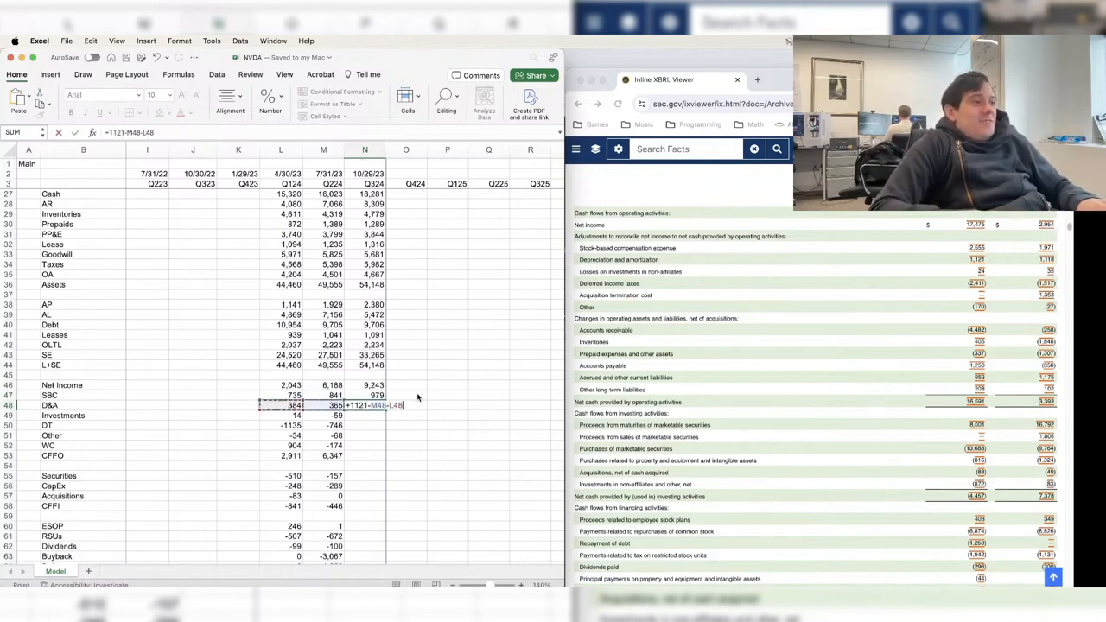
{"action": "key", "text": "Return"}
- Enter the Q324 cash flow Investments as +24-M49-L49
{"action": "type", "text": "+"}
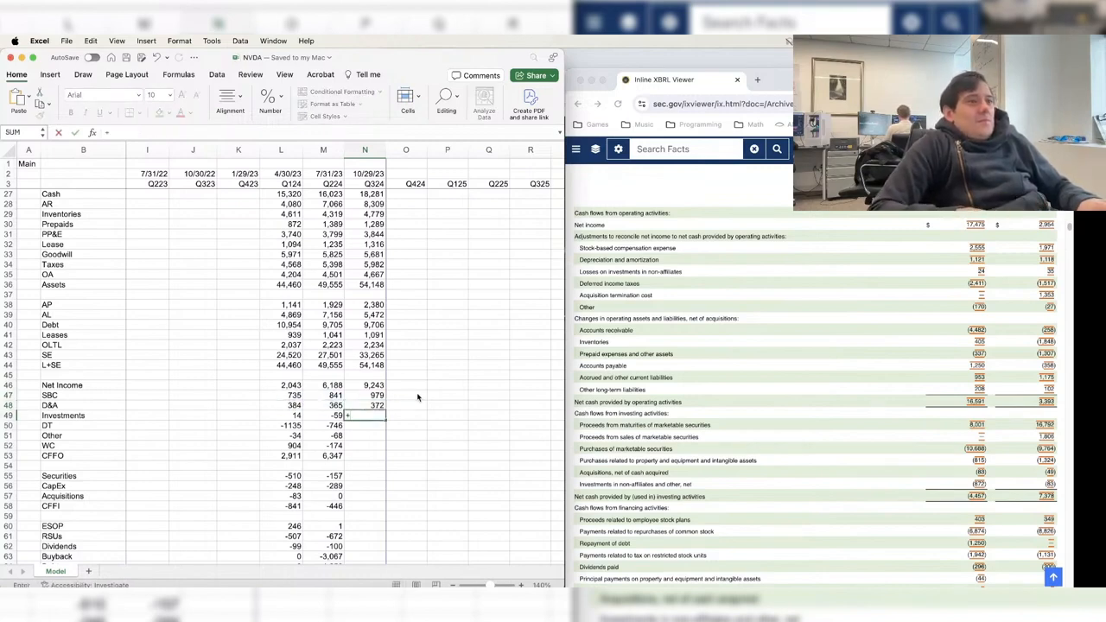
{"action": "type", "text": "24-"}
{"action": "key", "text": "Left"}
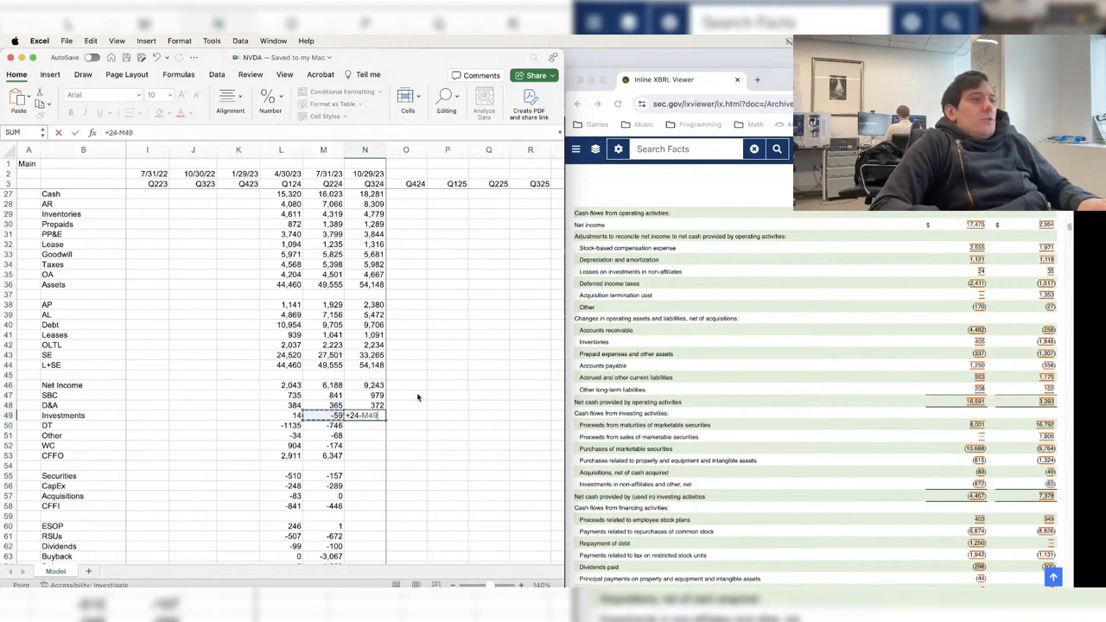
{"action": "type", "text": "-"}
{"action": "key", "text": "Left"}
{"action": "key", "text": "Left"}
{"action": "key", "text": "Return"}
- Enter the Q324 deferred taxes (DT) as -2411-M50-L50
{"action": "type", "text": "-2411-"}
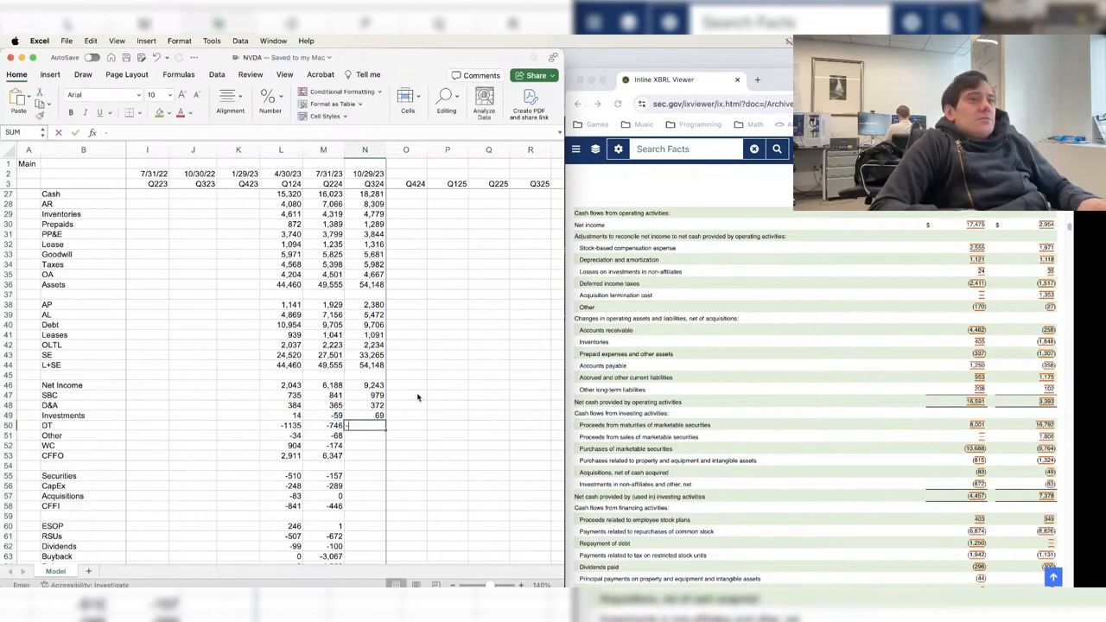
{"action": "key", "text": "Left"}
{"action": "type", "text": "-"}
{"action": "key", "text": "Left"}
{"action": "key", "text": "Left"}
{"action": "key", "text": "Return"}
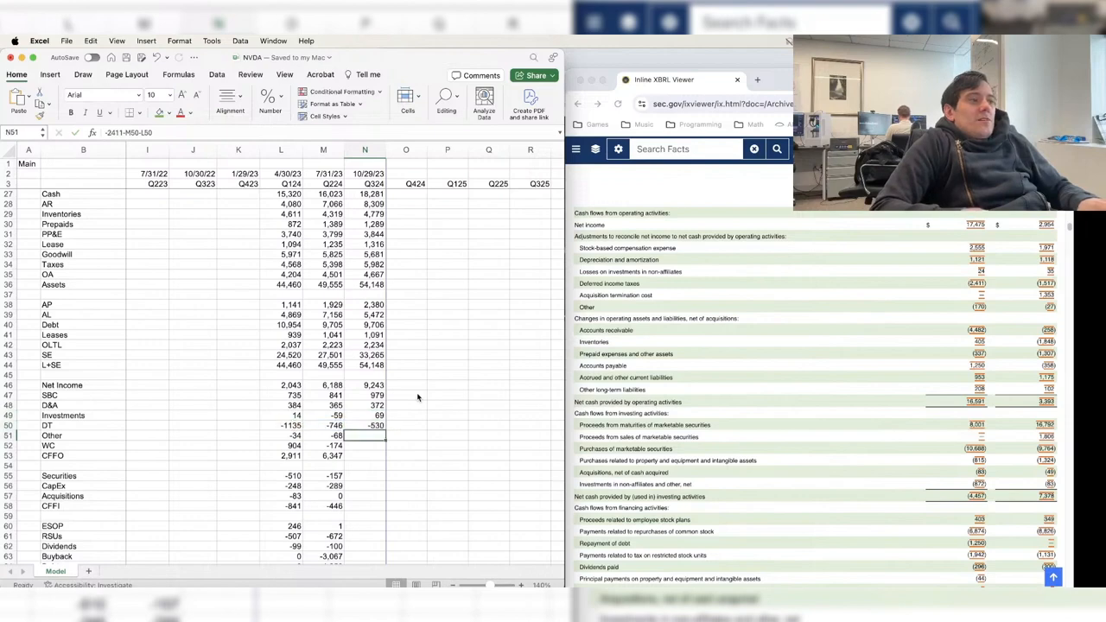
- Enter the Q324 operating cash flow Other as -170-M51-L51
{"action": "type", "text": "+4"}
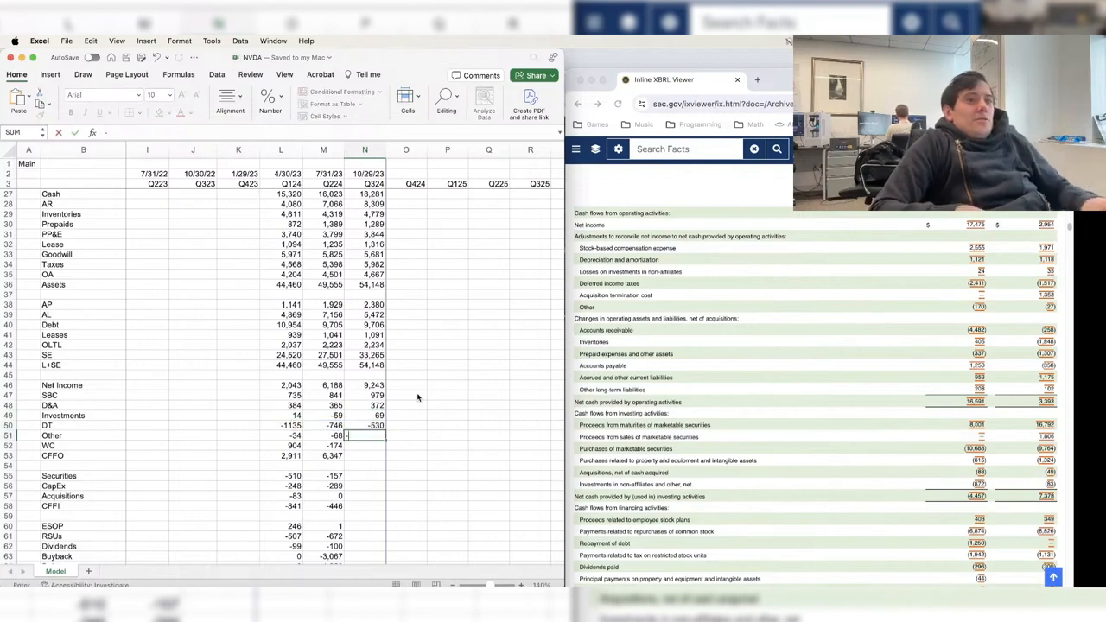
{"action": "type", "text": "70-"}
{"action": "key", "text": "Left"}
{"action": "type", "text": "-"}
{"action": "key", "text": "Left"}
{"action": "key", "text": "Left"}
{"action": "key", "text": "Return"}
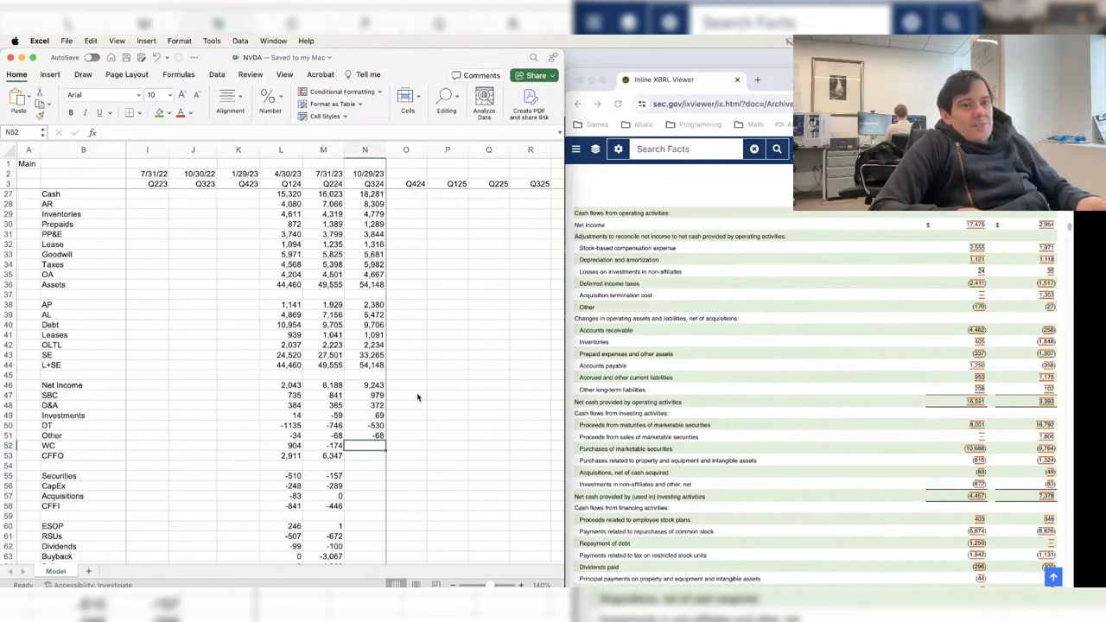
- Enter the Q324 WC from the filing's nine-month changes in operating assets and liabilities, -4482+405-337+1250+953+208
{"action": "type", "text": "-4482"}
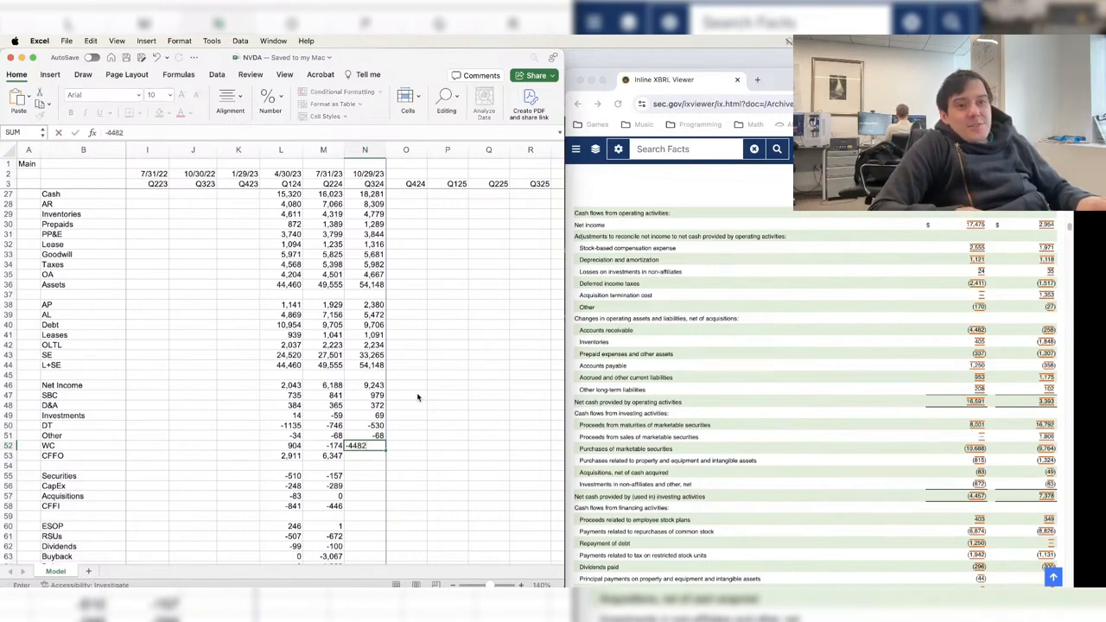
{"action": "type", "text": "+405+"}
{"action": "key", "text": "BackSpace"}
{"action": "type", "text": "-337"}
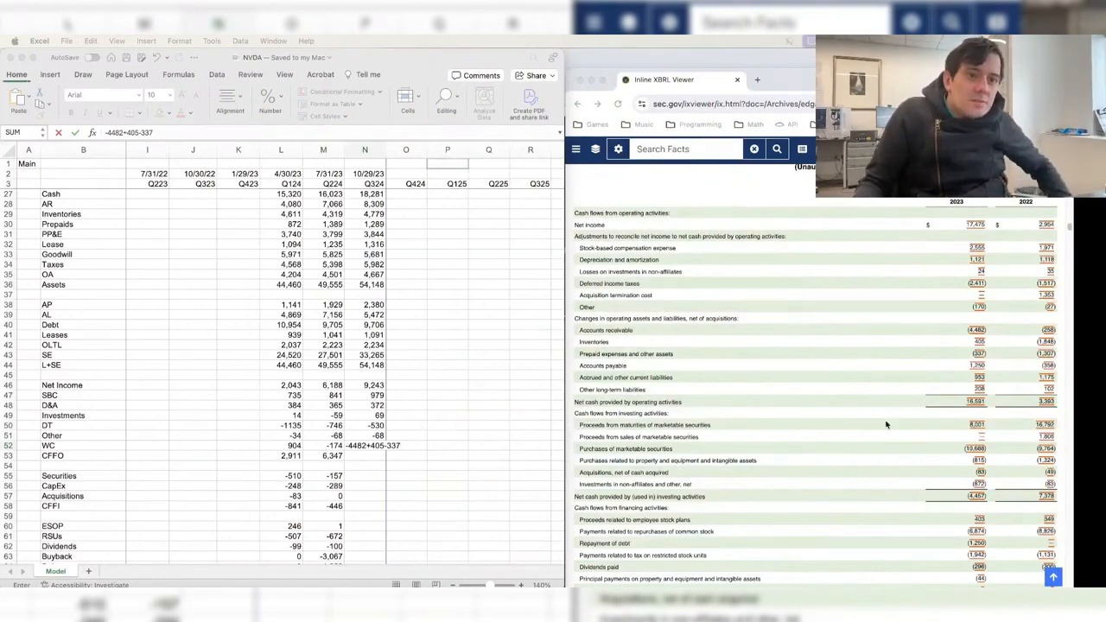
{"action": "scroll", "coordinate": [830, 419], "scroll_direction": "down", "scroll_amount": 5}
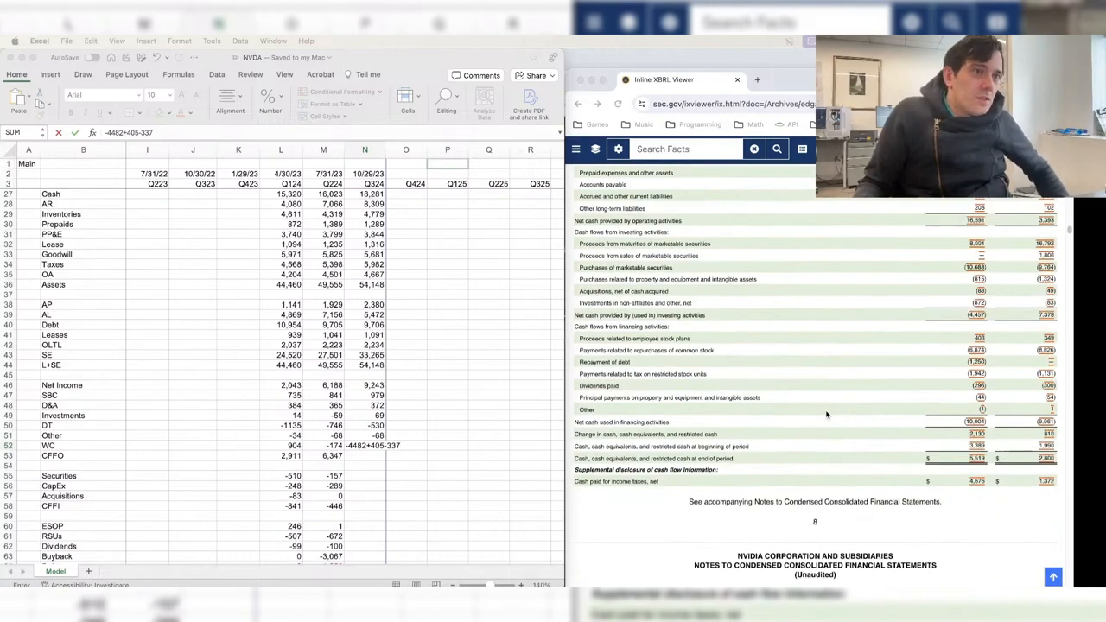
{"action": "scroll", "coordinate": [826, 415], "scroll_direction": "down", "scroll_amount": 10}
{"action": "scroll", "coordinate": [827, 415], "scroll_direction": "up", "scroll_amount": 15}
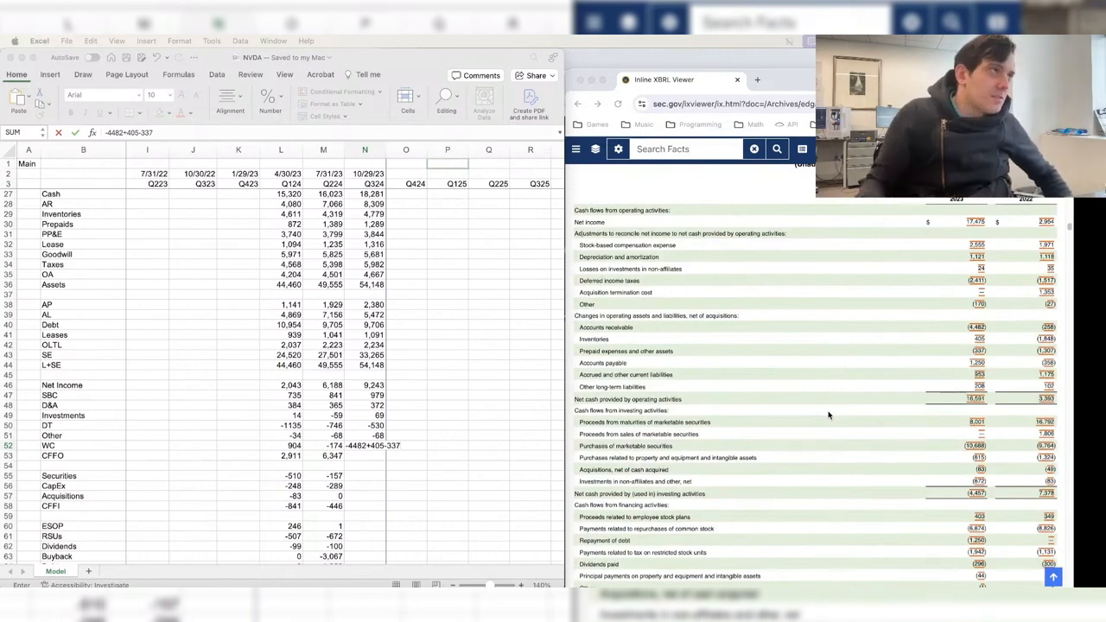
{"action": "left_click", "coordinate": [381, 55]}
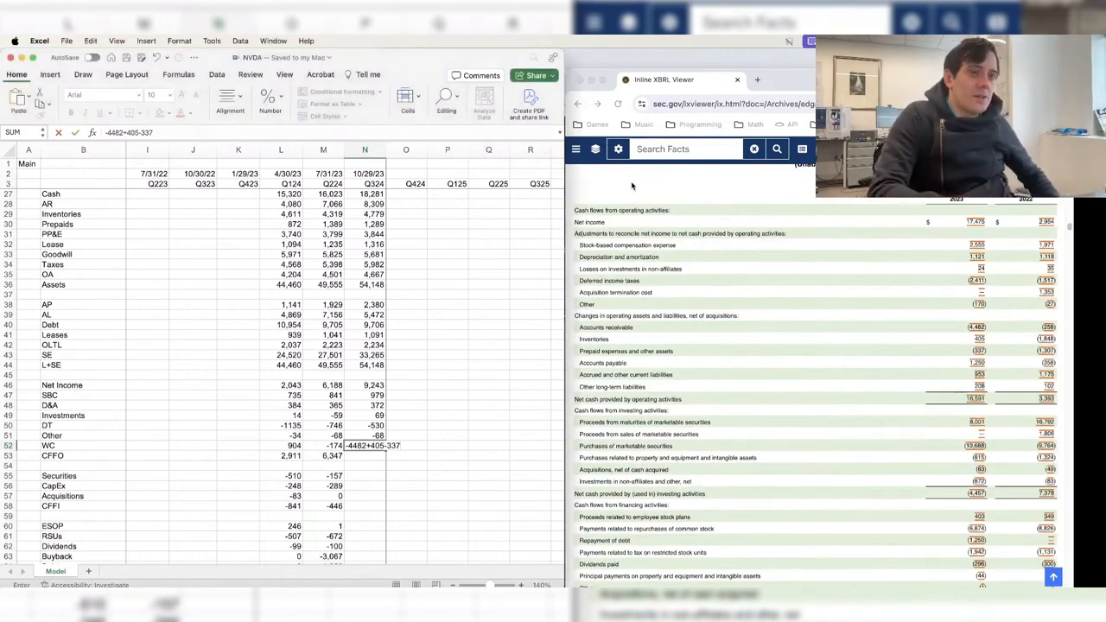
{"action": "type", "text": "+1250+953"}
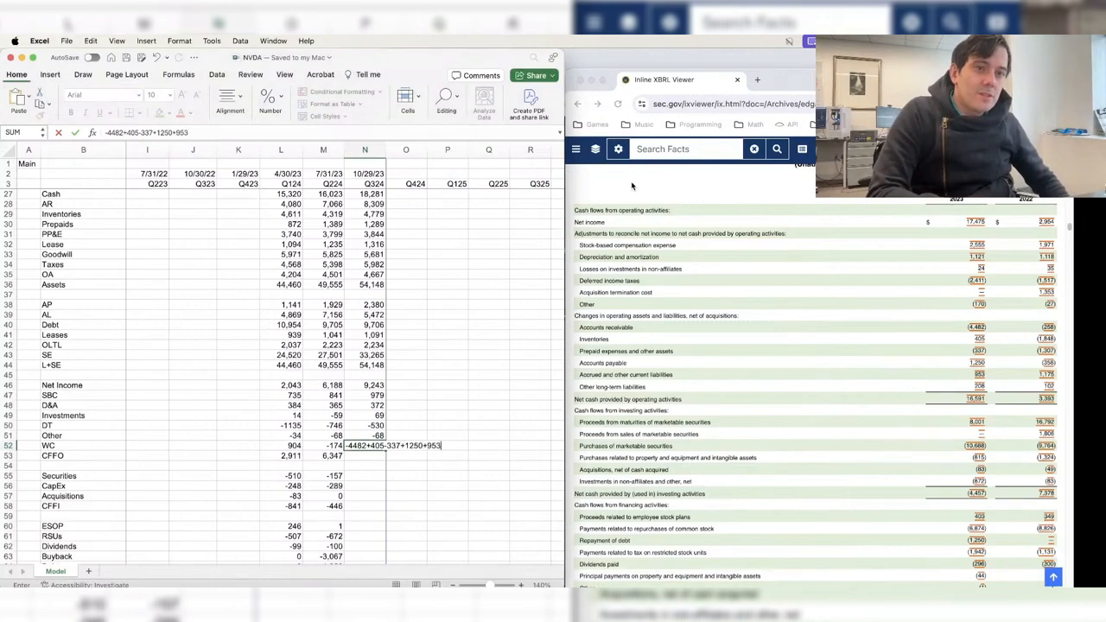
{"action": "type", "text": "08"}
{"action": "key", "text": "Return"}
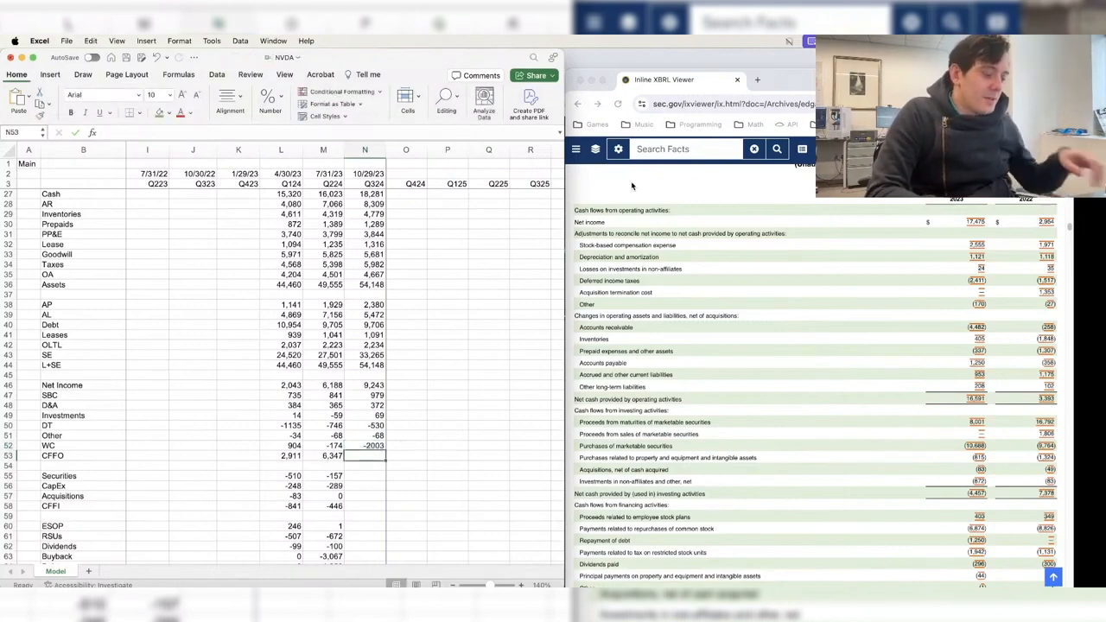
- Extend the CFFO sum formula from Q224 into Q324 and total CFFO for Q124 through Q324
{"action": "key", "text": "ctrl+r"}
{"action": "key", "text": "shift+Left"}
{"action": "key", "text": "shift+Left"}
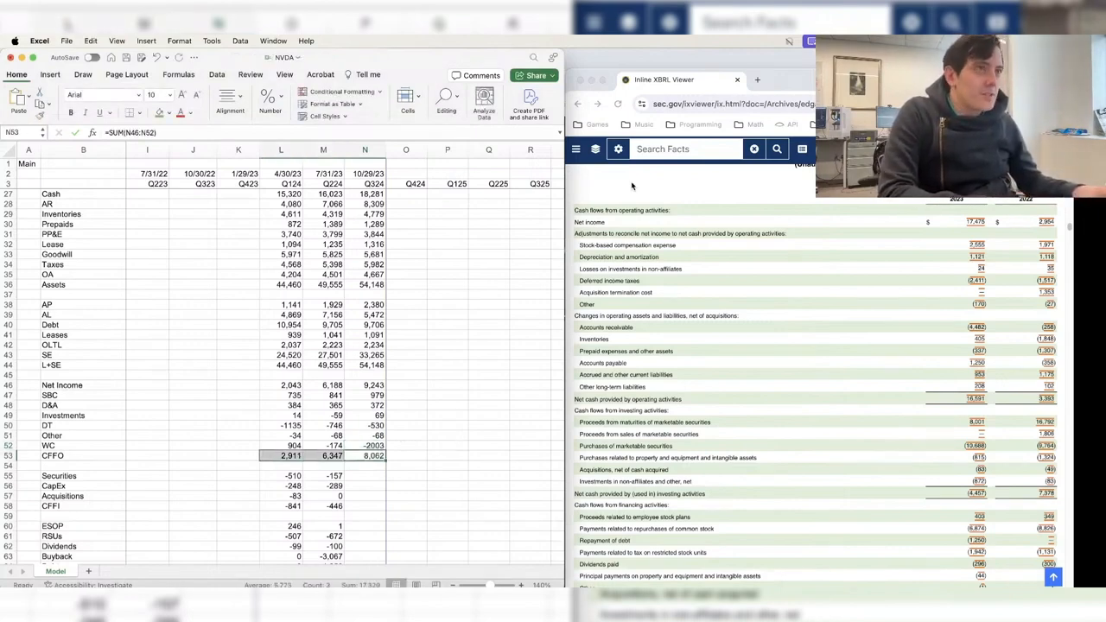
{"action": "key", "text": "shift+Right"}
{"action": "key", "text": "shift+Right"}
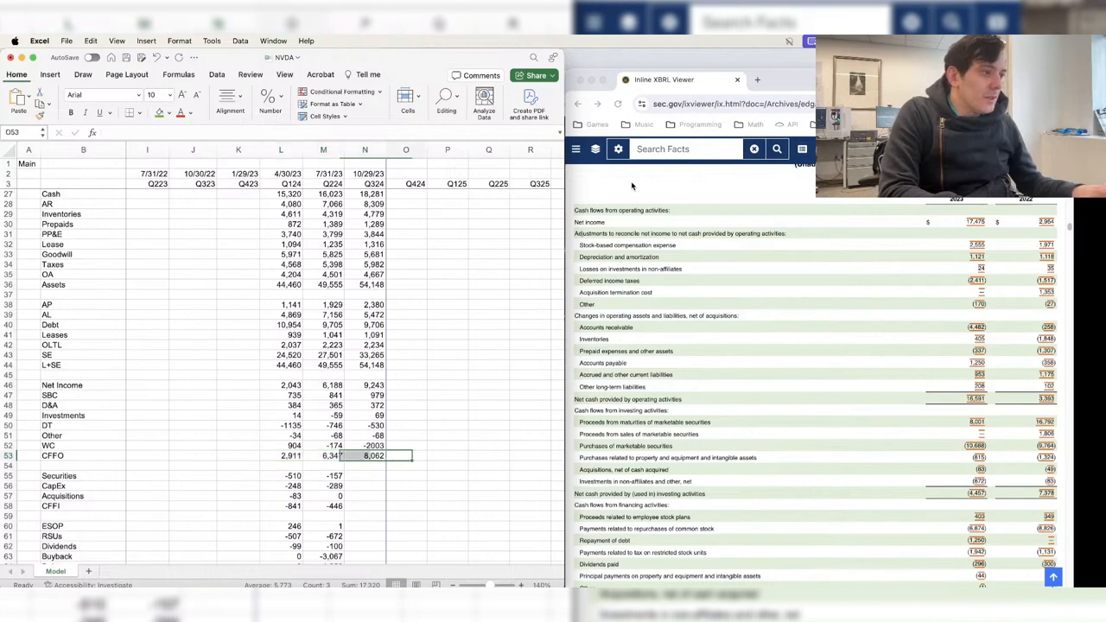
- Check the Q324 WC formula and the cells feeding the CFFO sum
{"action": "key", "text": "Up"}
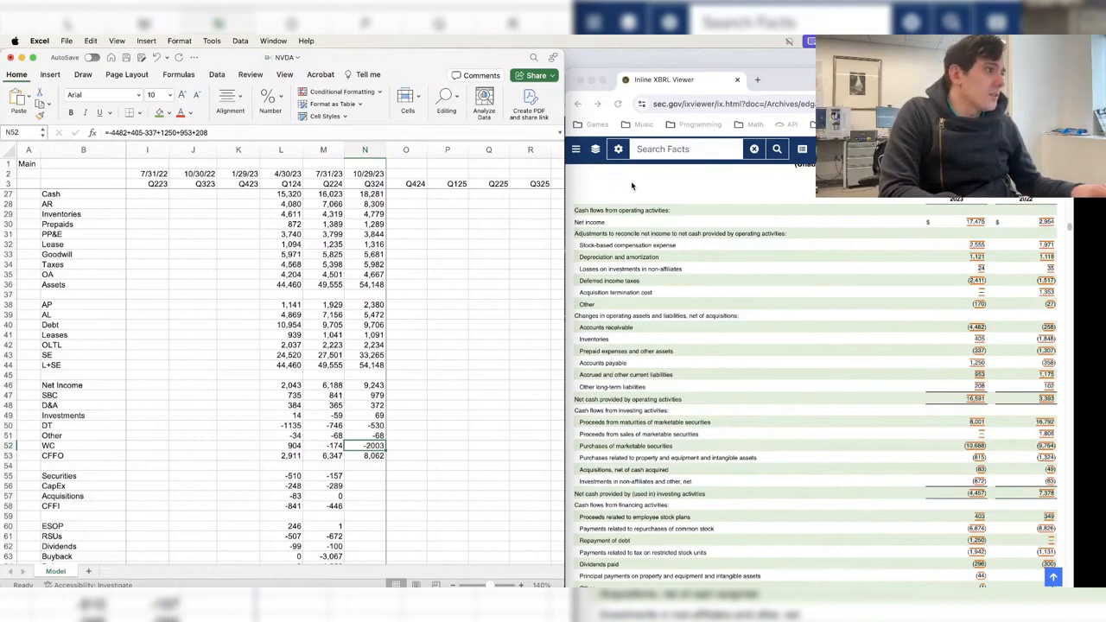
{"action": "key", "text": "Down"}
{"action": "key", "text": "shift+Up"}
{"action": "key", "text": "shift+Up"}
{"action": "key", "text": "shift+Up"}
{"action": "key", "text": "shift+Up"}
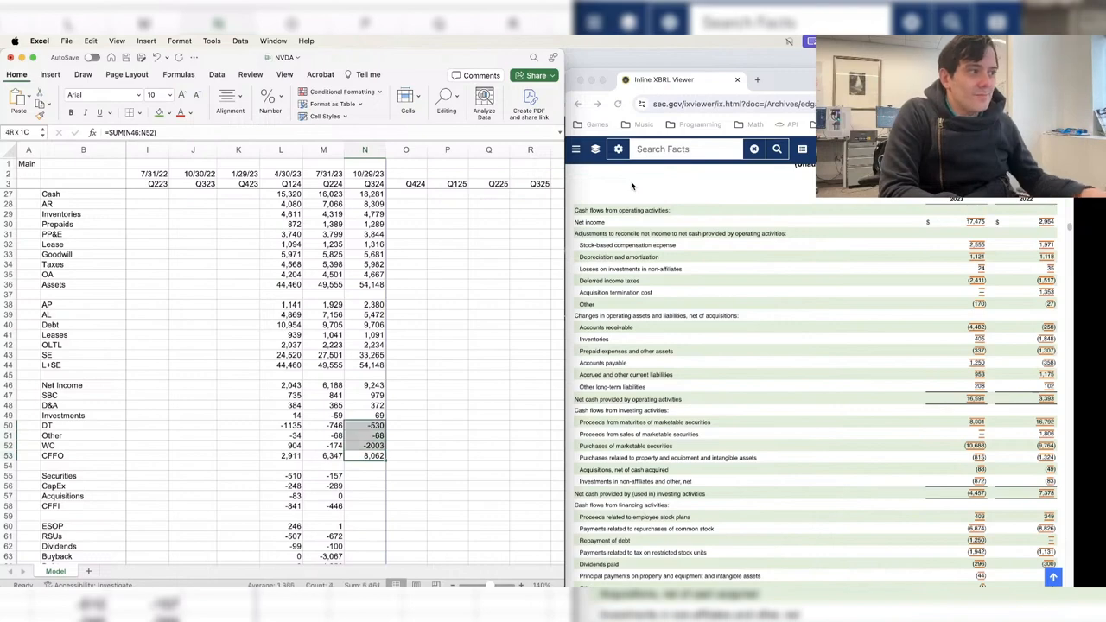
{"action": "key", "text": "Down"}
{"action": "key", "text": "Up"}
{"action": "key", "text": "F2"}
{"action": "key", "text": "Escape"}
- Format the Q324 operating cash flow cells from Net Income to CFFO as Number with 0 decimals and a thousands separator
{"action": "key", "text": "shift+Up"}
{"action": "key", "text": "shift+Up"}
{"action": "key", "text": "shift+Up"}
{"action": "key", "text": "shift+Up"}
{"action": "key", "text": "shift+Up"}
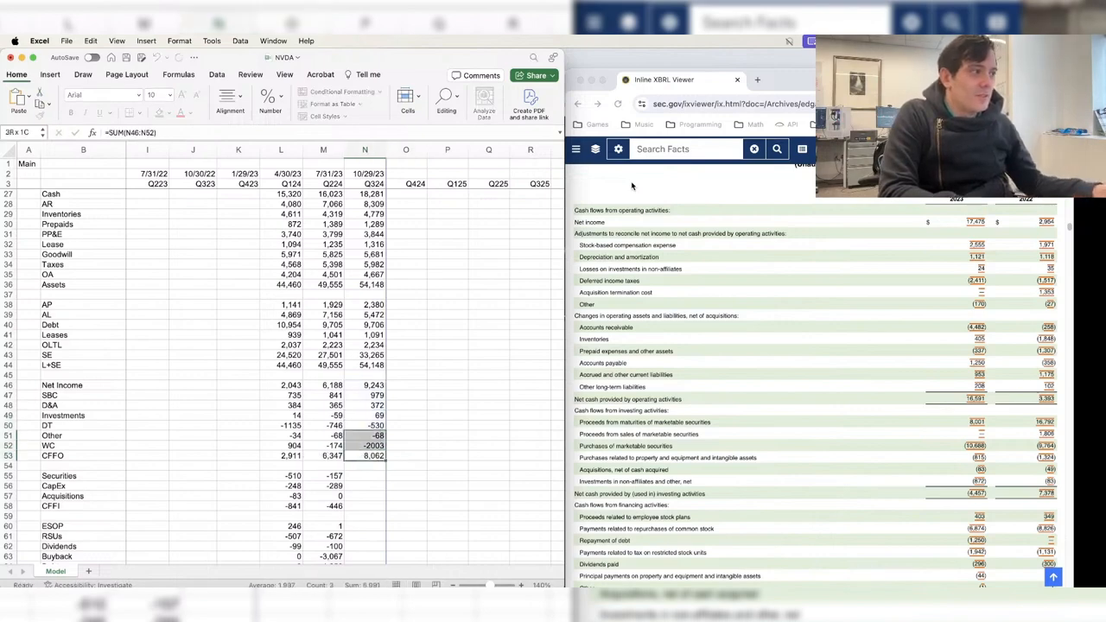
{"action": "key", "text": "shift+Up"}
{"action": "key", "text": "shift+Up"}
{"action": "key", "text": "super+1"}
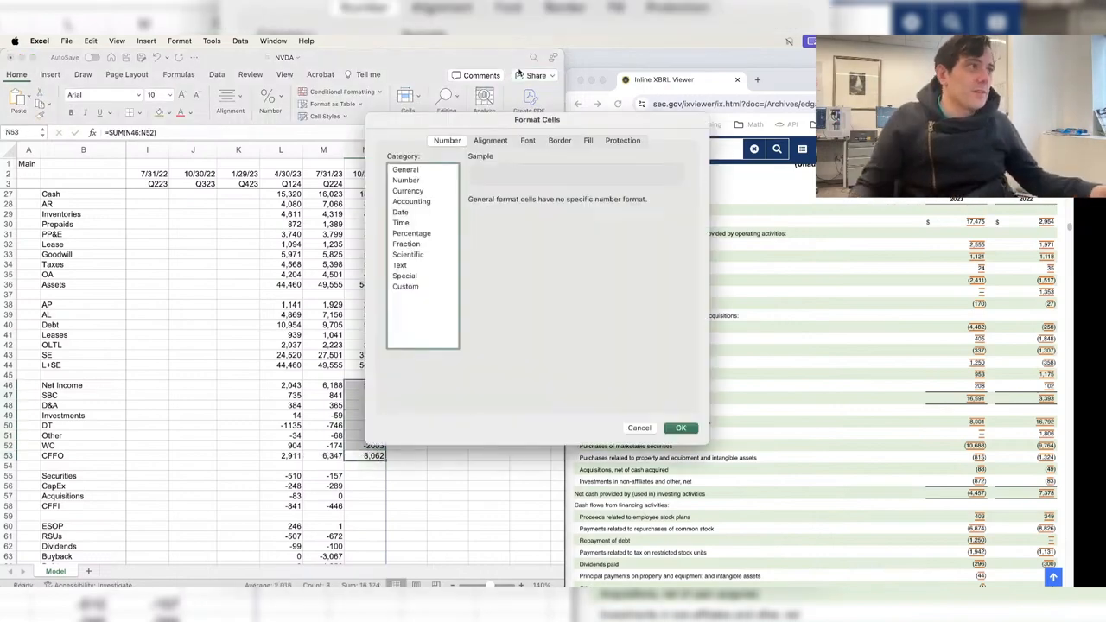
{"action": "left_click", "coordinate": [429, 181]}
{"action": "left_click", "coordinate": [551, 205]}
{"action": "left_click", "coordinate": [552, 205]}
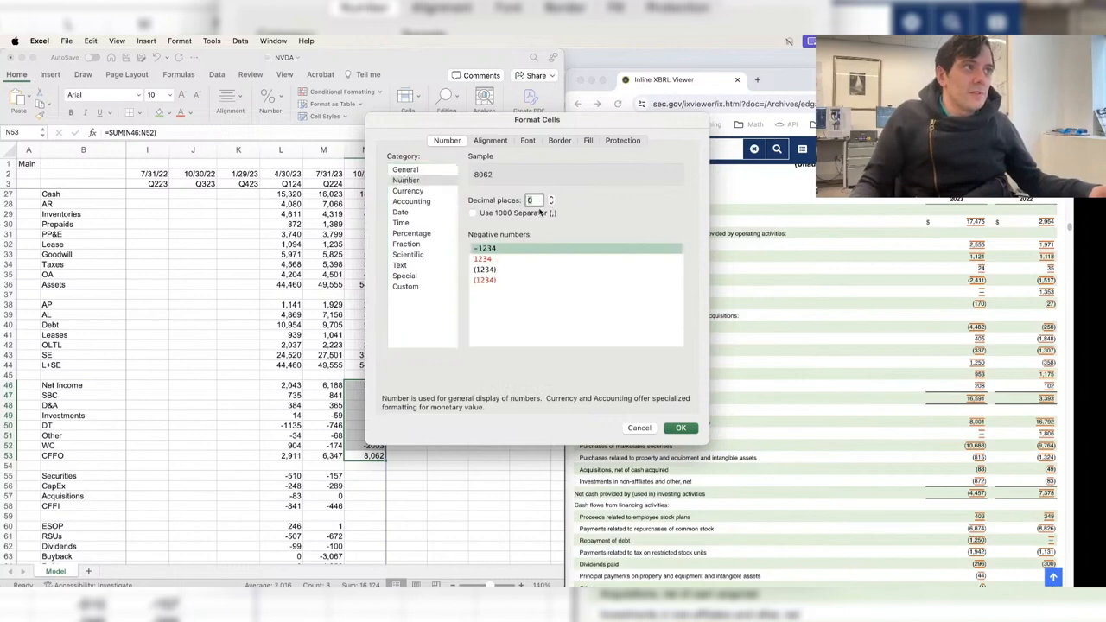
{"action": "left_click", "coordinate": [545, 213]}
{"action": "left_click", "coordinate": [681, 428]}
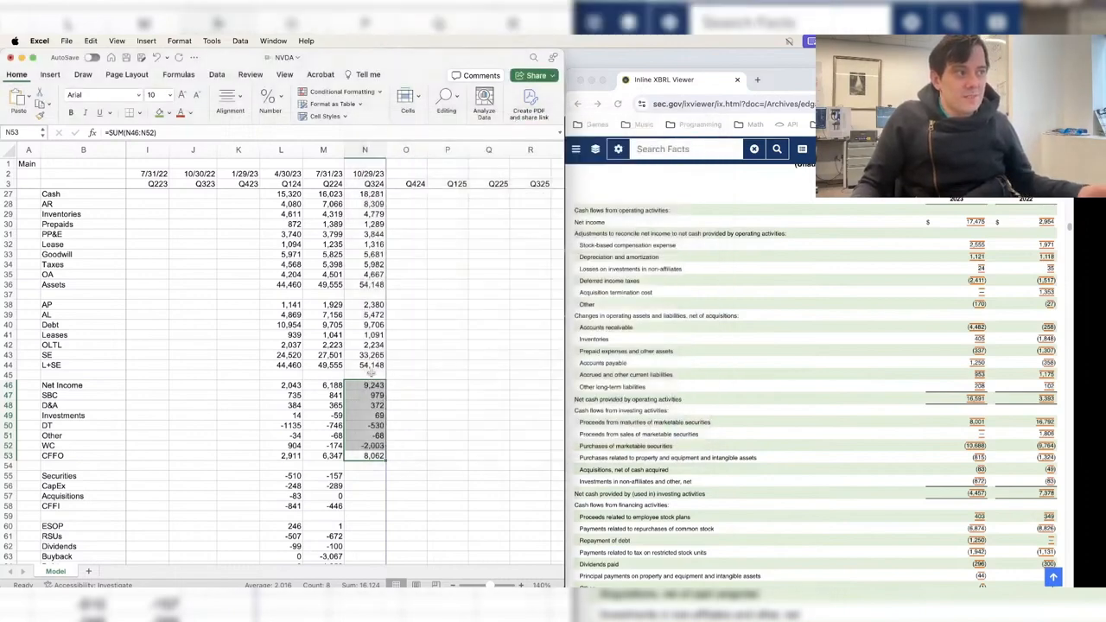
- Total net income for Q124 through Q324 and save the workbook
{"action": "left_click_drag", "start_coordinate": [294, 386], "coordinate": [355, 390]}
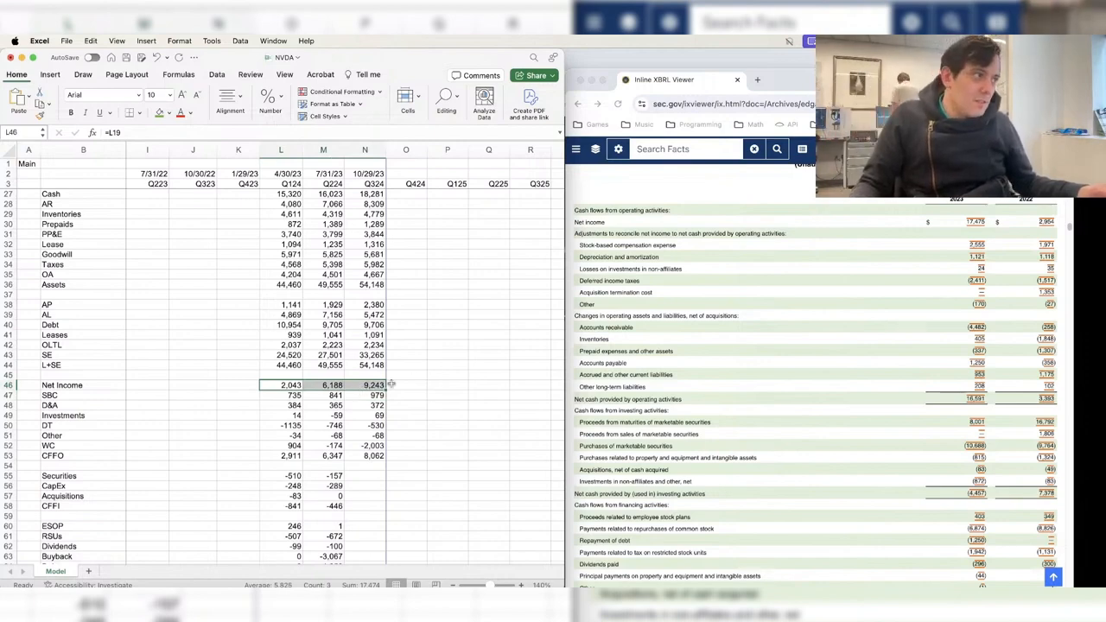
{"action": "key", "text": "super+s"}
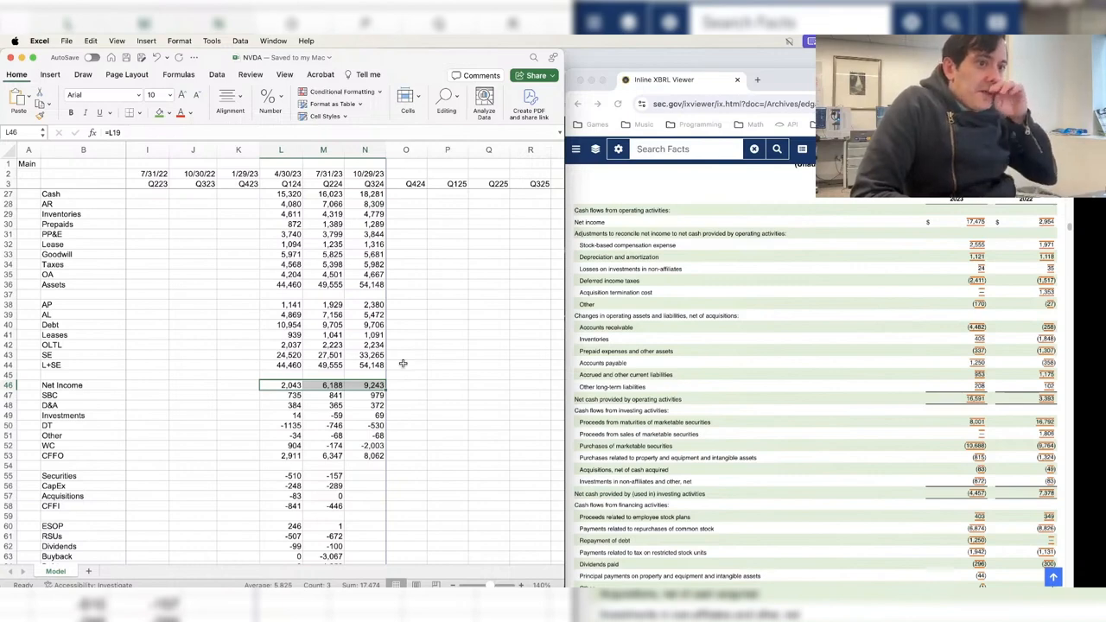
- Compare the Q324 WC formula with the filing's working capital lines and total WC for Q124 through Q324
{"action": "key", "text": "Down"}
{"action": "key", "text": "Down"}
{"action": "key", "text": "Down"}
{"action": "key", "text": "Down"}
{"action": "key", "text": "Down"}
{"action": "key", "text": "Down"}
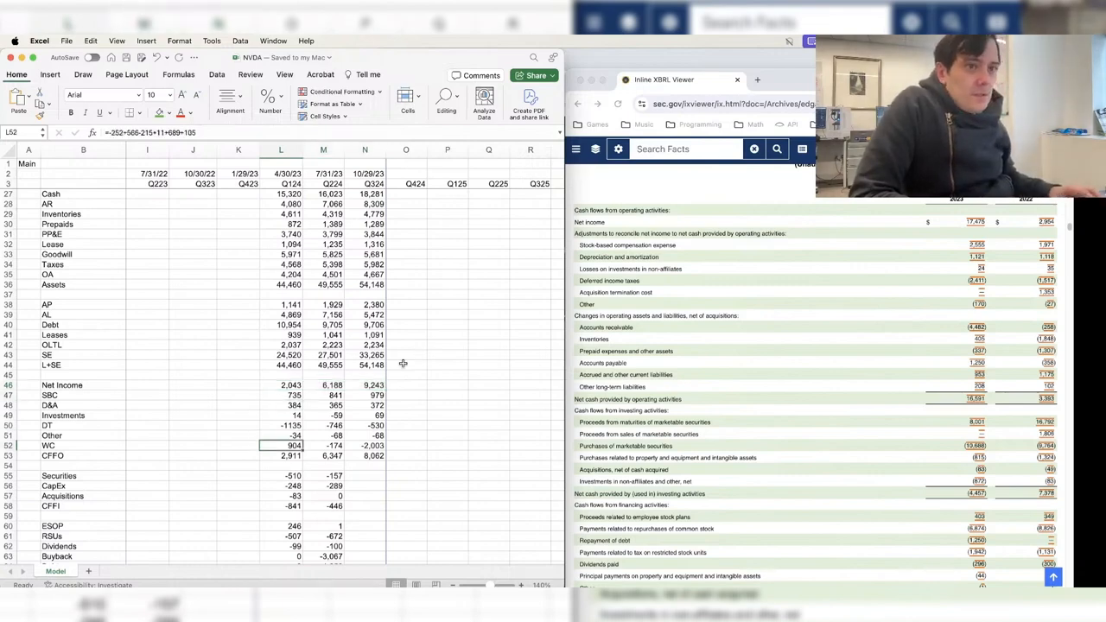
{"action": "key", "text": "Right"}
{"action": "key", "text": "Right"}
{"action": "type", "text": "=-4482+405-337+1250+953+208"}
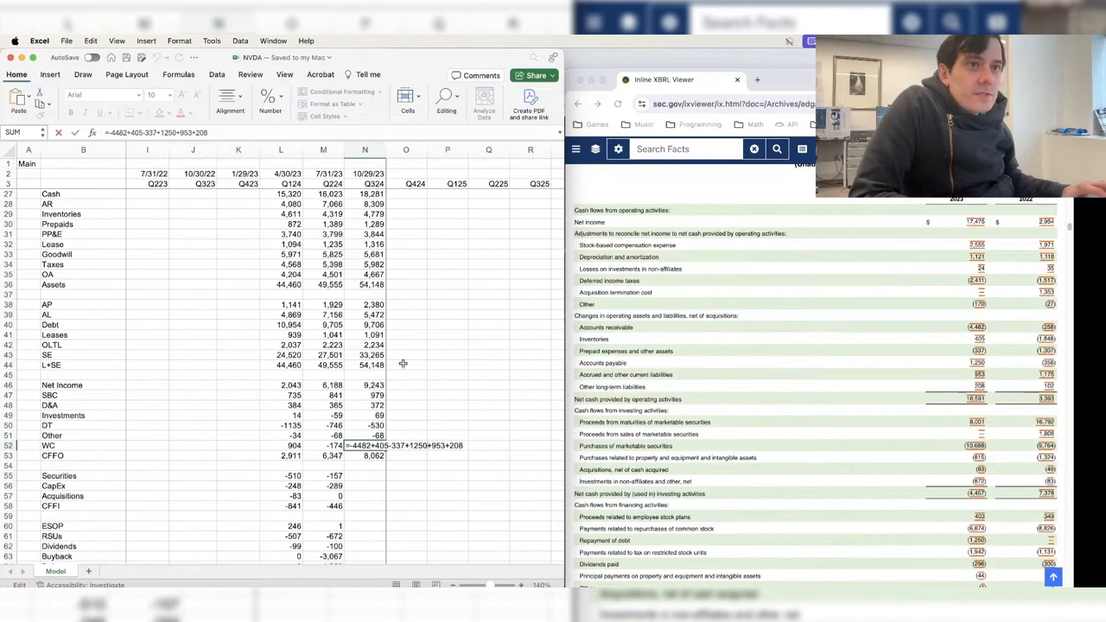
{"action": "key", "text": "Return"}
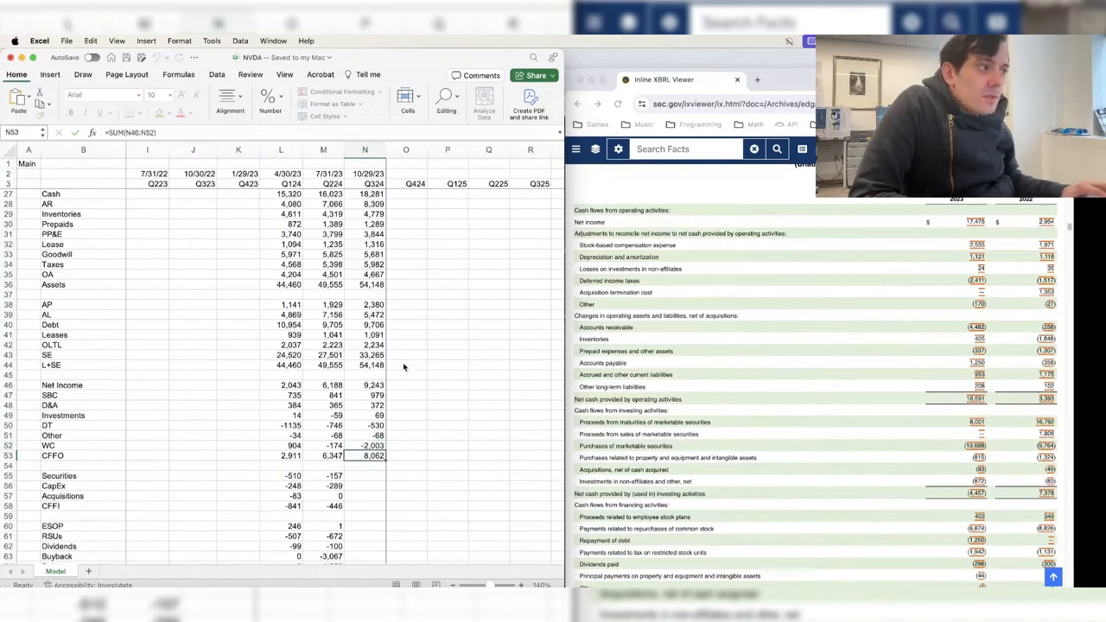
{"action": "key", "text": "Up"}
{"action": "key", "text": "shift+Left"}
{"action": "key", "text": "shift+Left"}
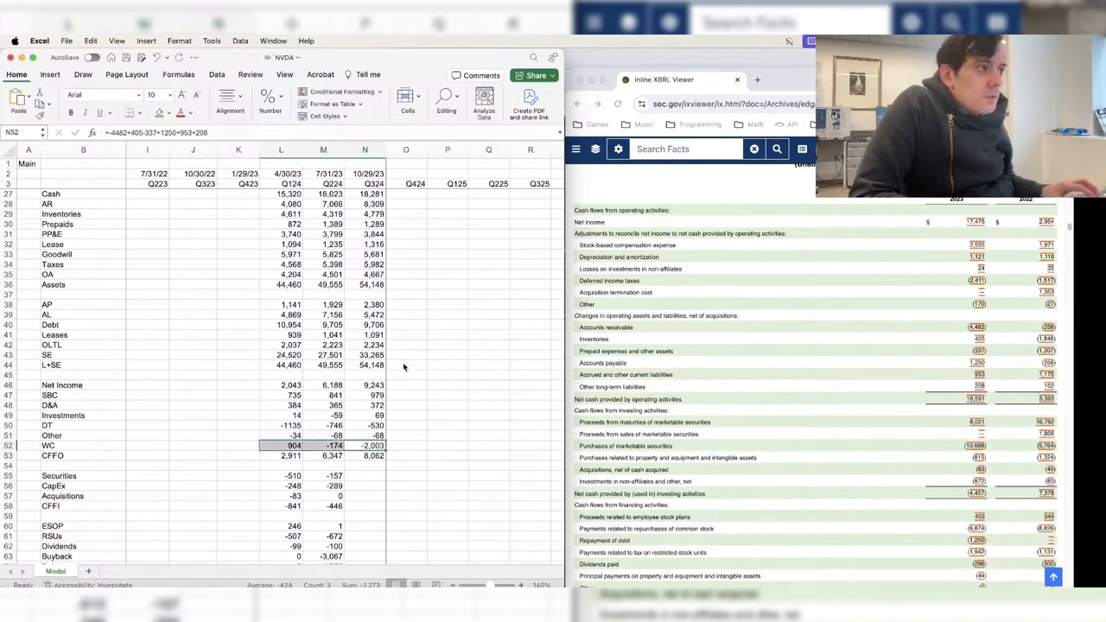
- Review the Q324 formulas from Other up to SBC against the filing, and total CFFO across the three quarters
{"action": "key", "text": "Up"}
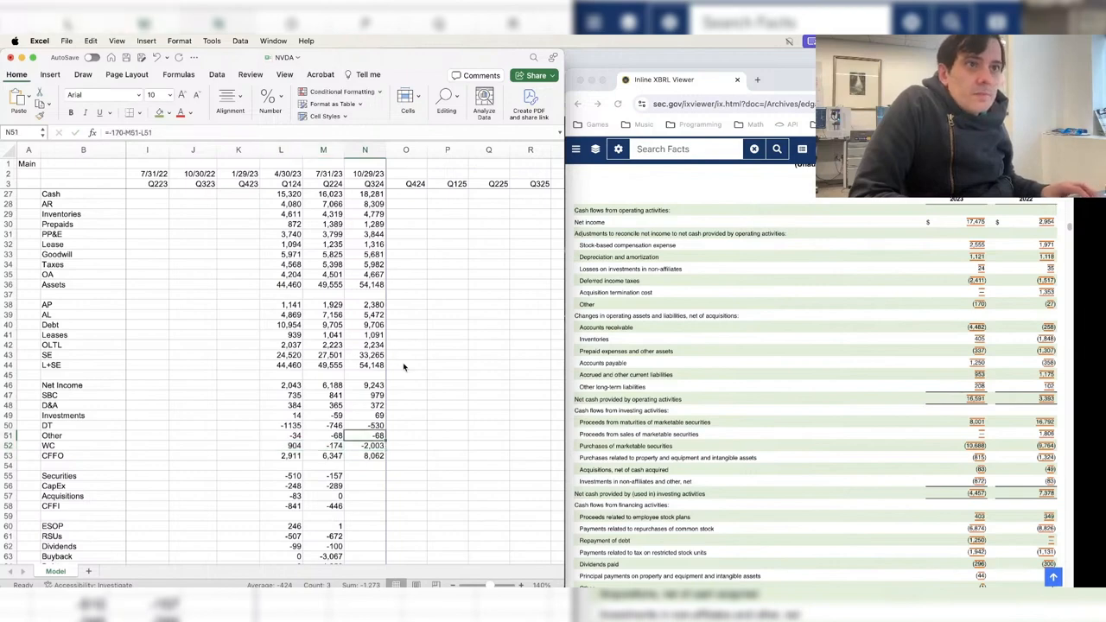
{"action": "key", "text": "Up"}
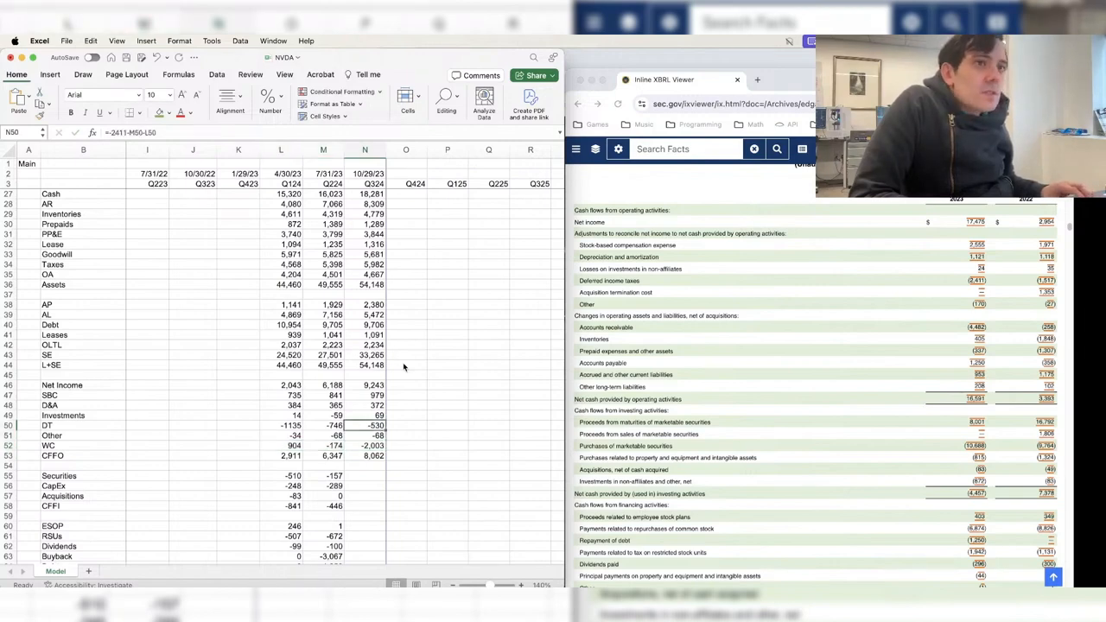
{"action": "key", "text": "Up"}
{"action": "key", "text": "Up"}
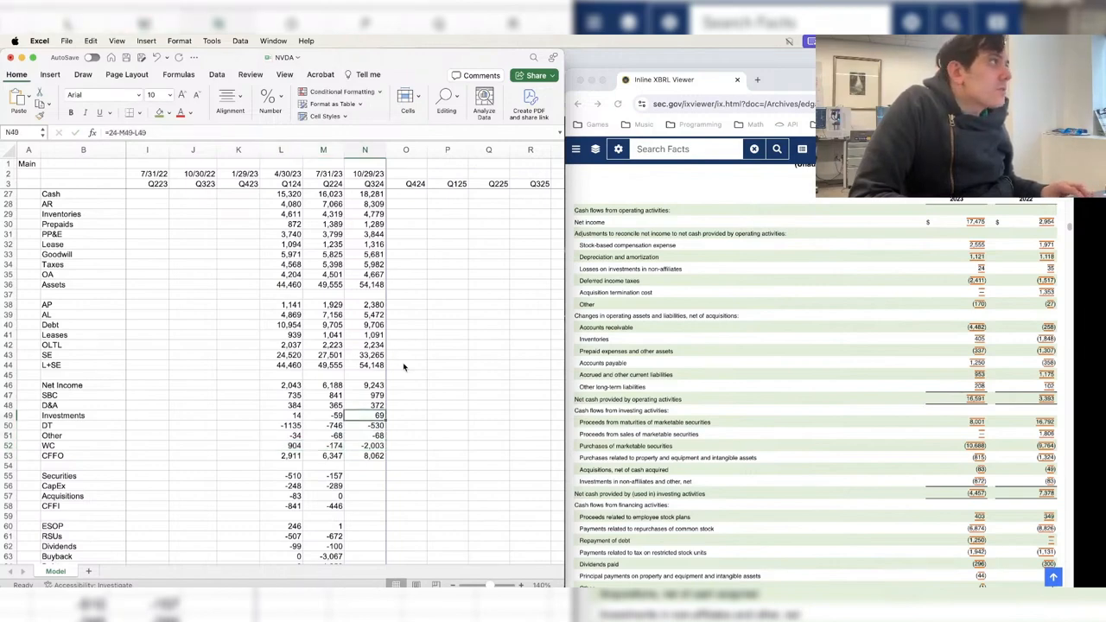
{"action": "key", "text": "Up"}
{"action": "key", "text": "Up"}
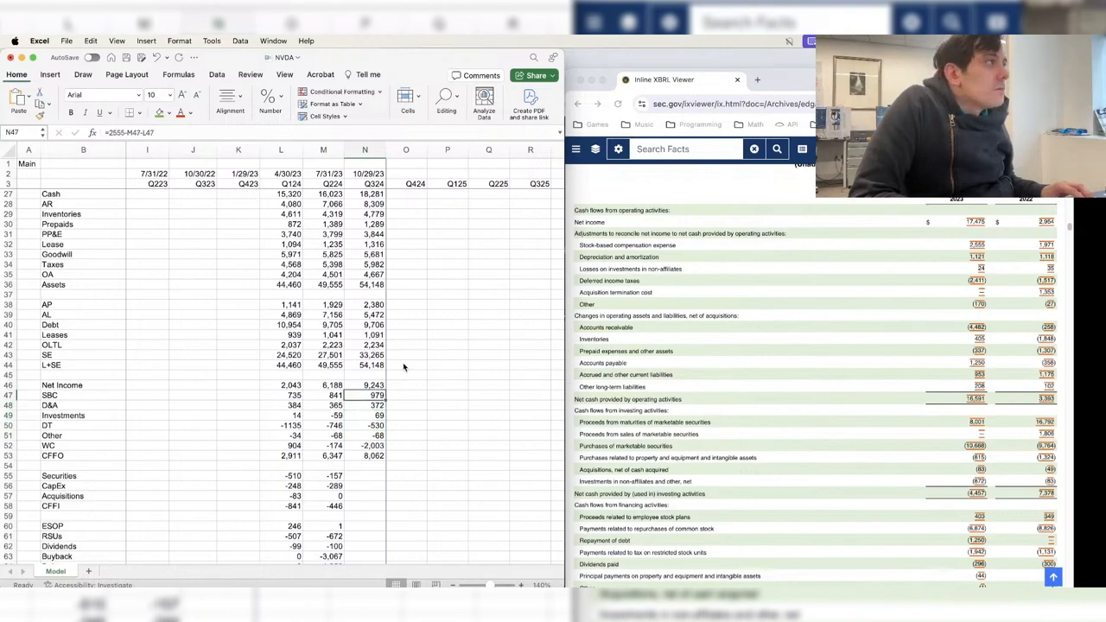
{"action": "key", "text": "Down"}
{"action": "key", "text": "Down"}
{"action": "key", "text": "Down"}
{"action": "key", "text": "Down"}
{"action": "key", "text": "Down"}
{"action": "key", "text": "Down"}
{"action": "key", "text": "Down"}
{"action": "key", "text": "shift+Left"}
{"action": "key", "text": "shift+Left"}
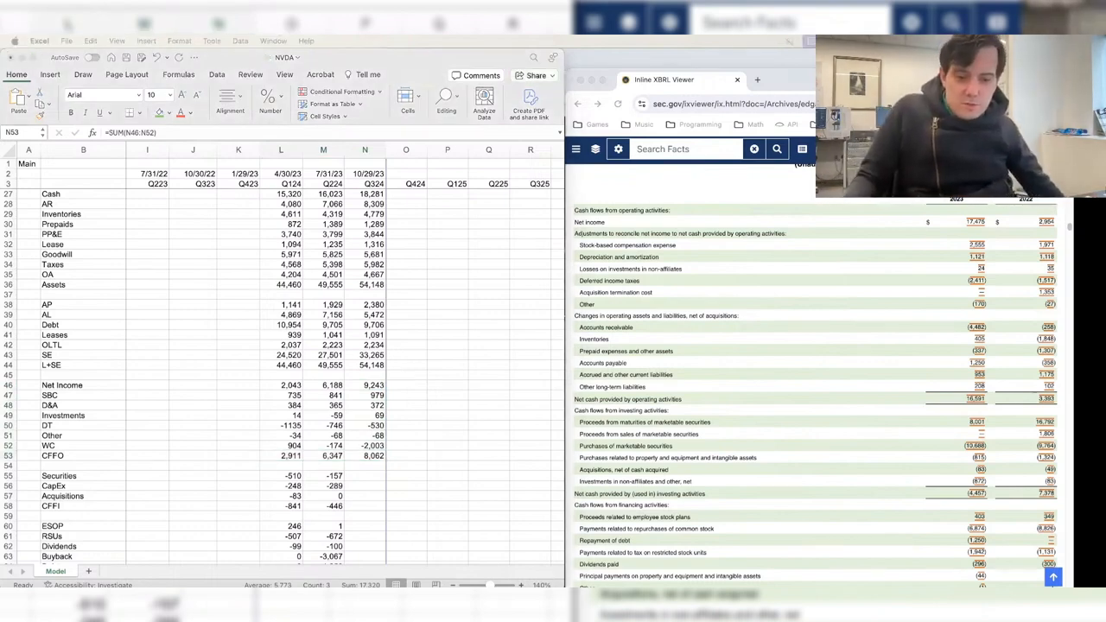
{"action": "key", "text": "super+Tab"}
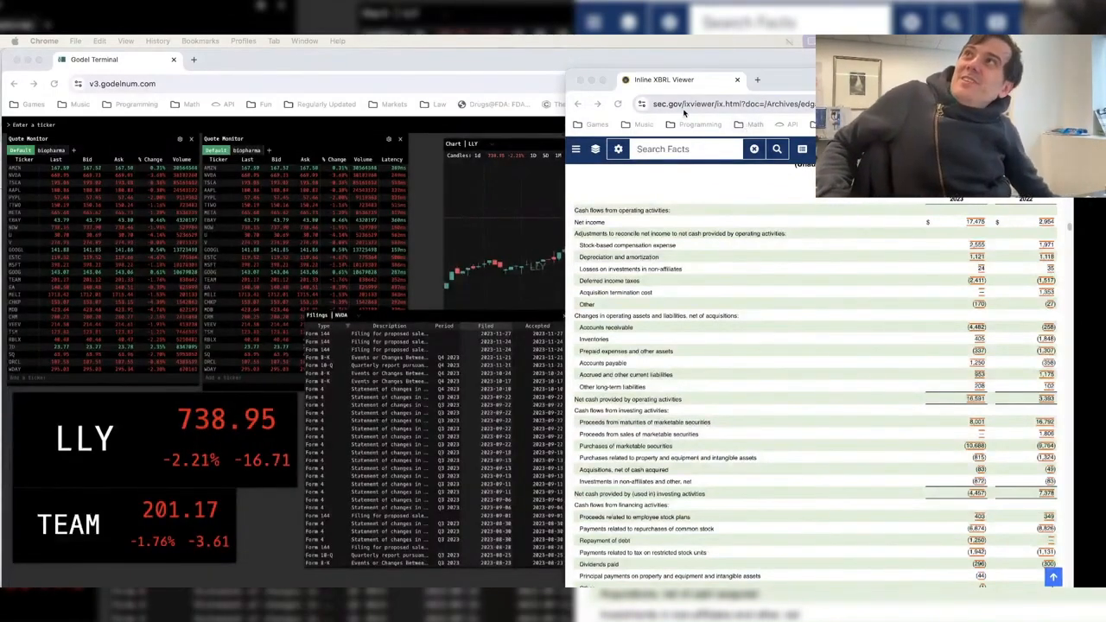
{"action": "key", "text": "super+Tab"}
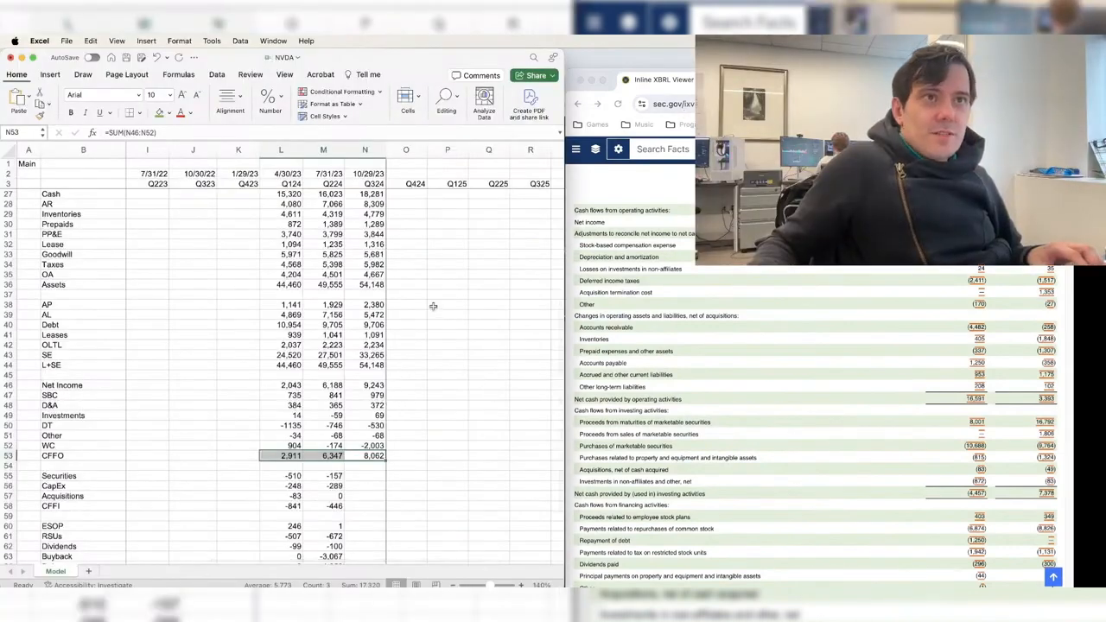
- Total Net Income, SBC and D&A across Q124 to Q324 to check them against the filing's nine-month figures
{"action": "left_click", "coordinate": [380, 385]}
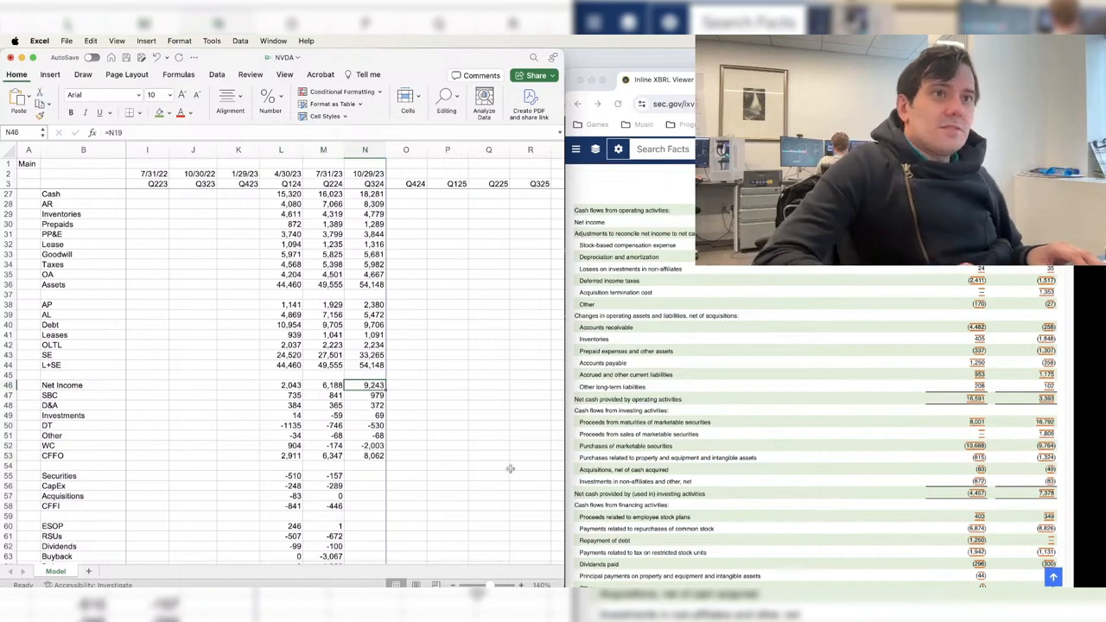
{"action": "key", "text": "shift+Left"}
{"action": "key", "text": "shift+Left"}
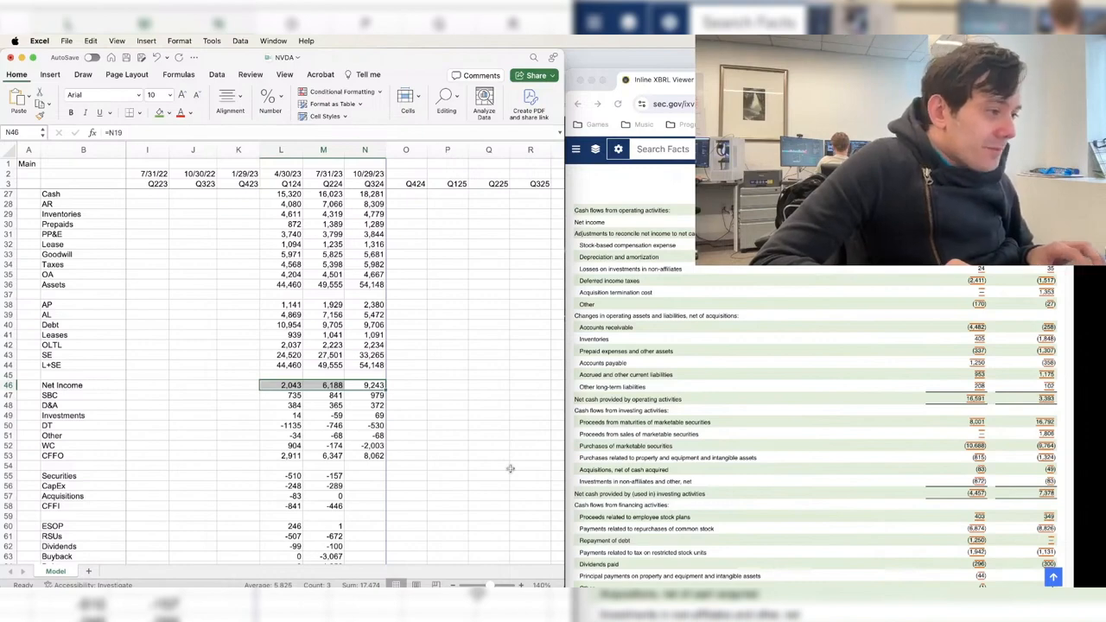
{"action": "key", "text": "Down"}
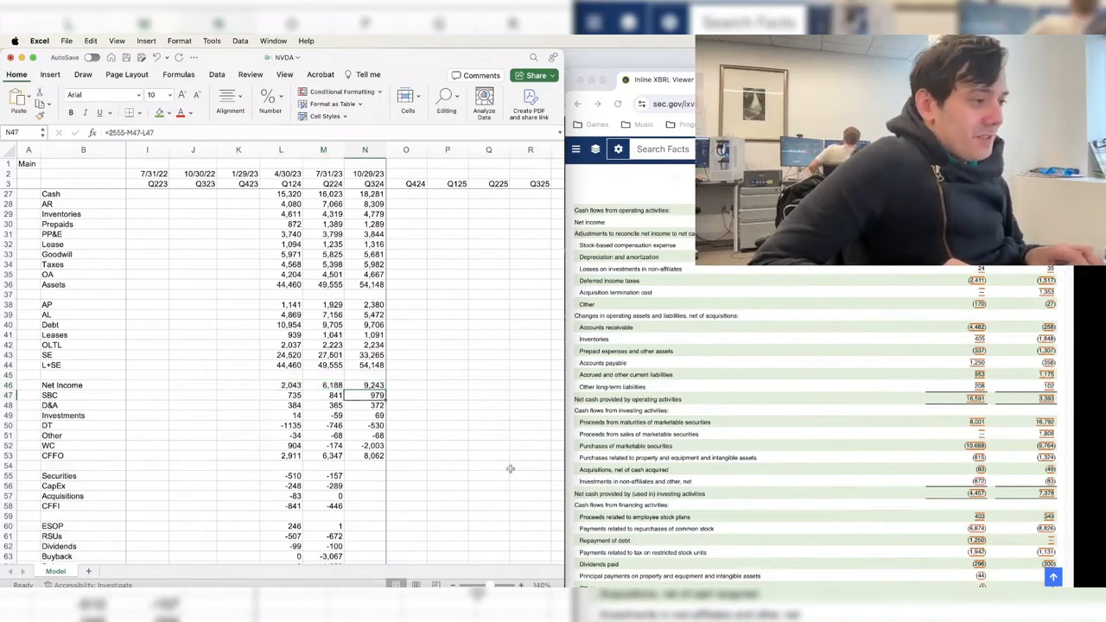
{"action": "key", "text": "shift+Left"}
{"action": "key", "text": "shift+Left"}
{"action": "key", "text": "Down"}
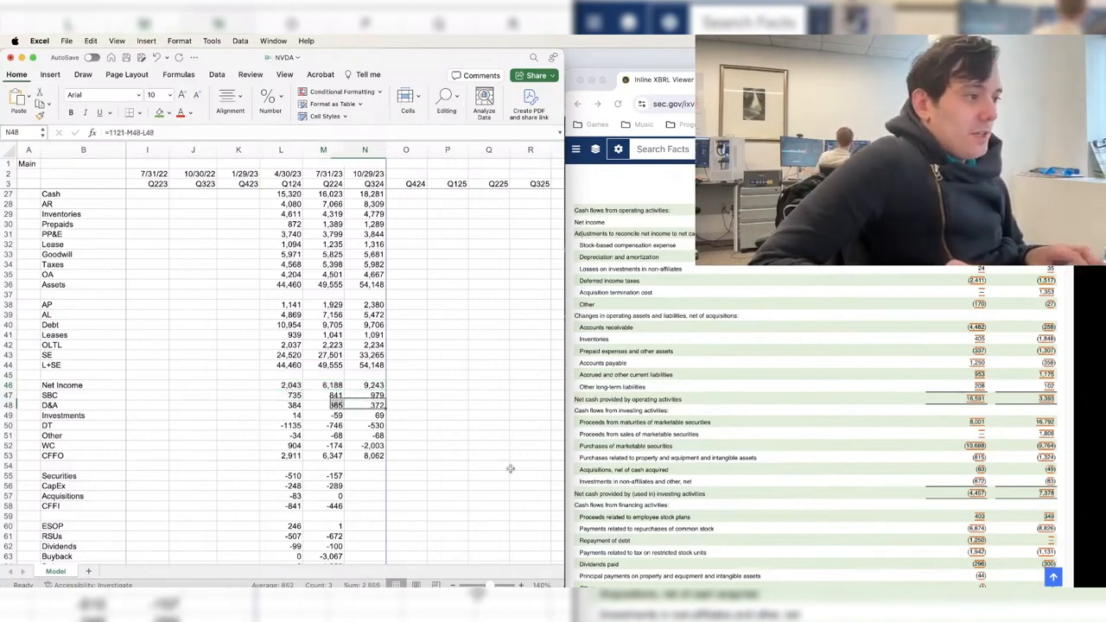
{"action": "key", "text": "shift+Left"}
{"action": "key", "text": "shift+Left"}
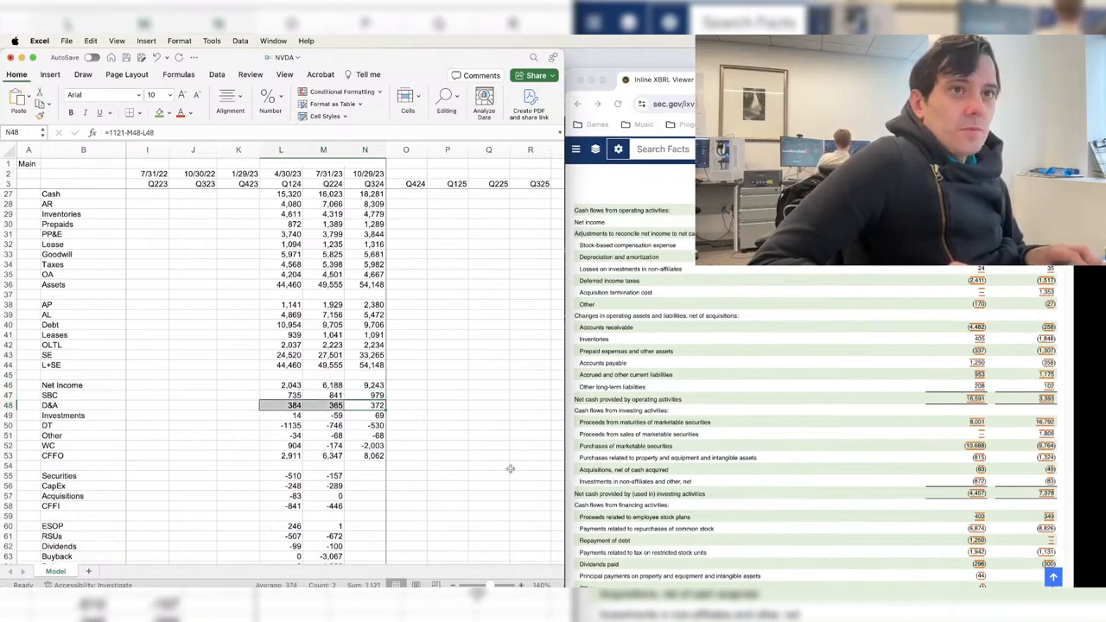
- Total Investments and DT across the three quarters to check them against the filing's nine-month figures
{"action": "key", "text": "Down"}
{"action": "key", "text": "shift+Left"}
{"action": "key", "text": "shift+Left"}
{"action": "key", "text": "Down"}
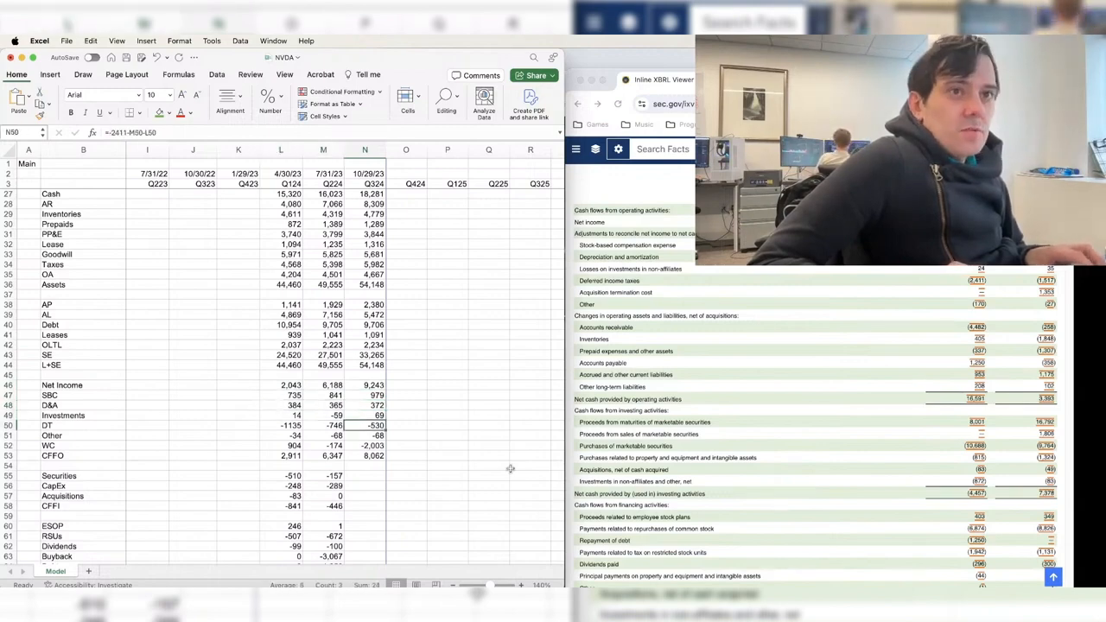
{"action": "key", "text": "shift+Left"}
{"action": "key", "text": "shift+Left"}
{"action": "key", "text": "shift+Left"}
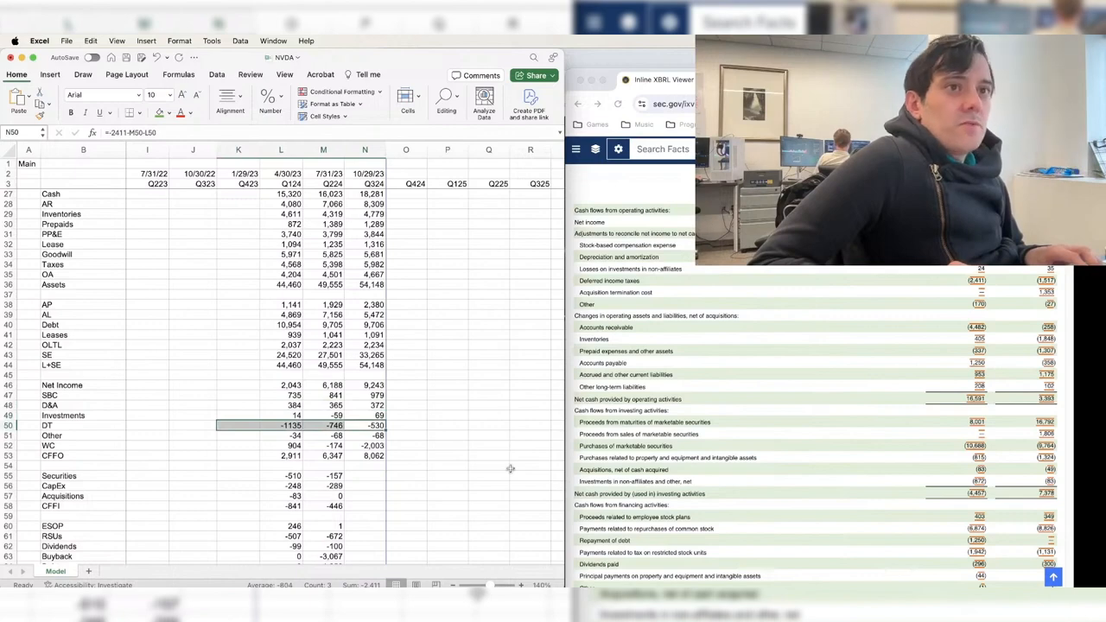
- Total Other and WC across Q124 to Q324 to check them against the filing's nine-month figures
{"action": "key", "text": "Down"}
{"action": "key", "text": "shift+Left"}
{"action": "key", "text": "shift+Left"}
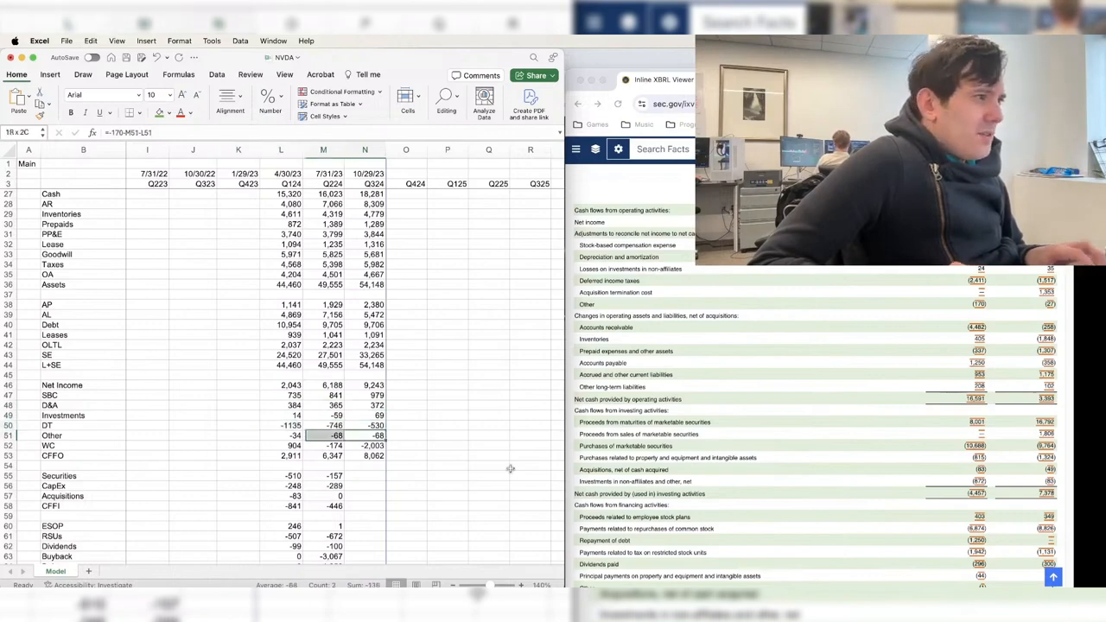
{"action": "key", "text": "Down"}
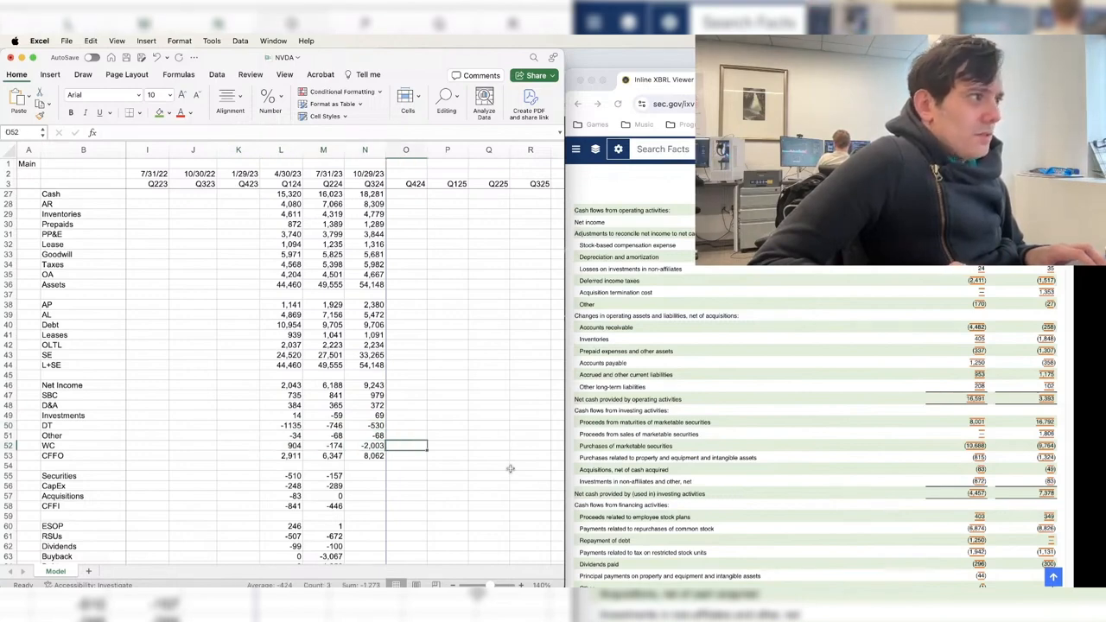
{"action": "key", "text": "Left"}
{"action": "key", "text": "Left"}
{"action": "key", "text": "Right"}
{"action": "key", "text": "Right"}
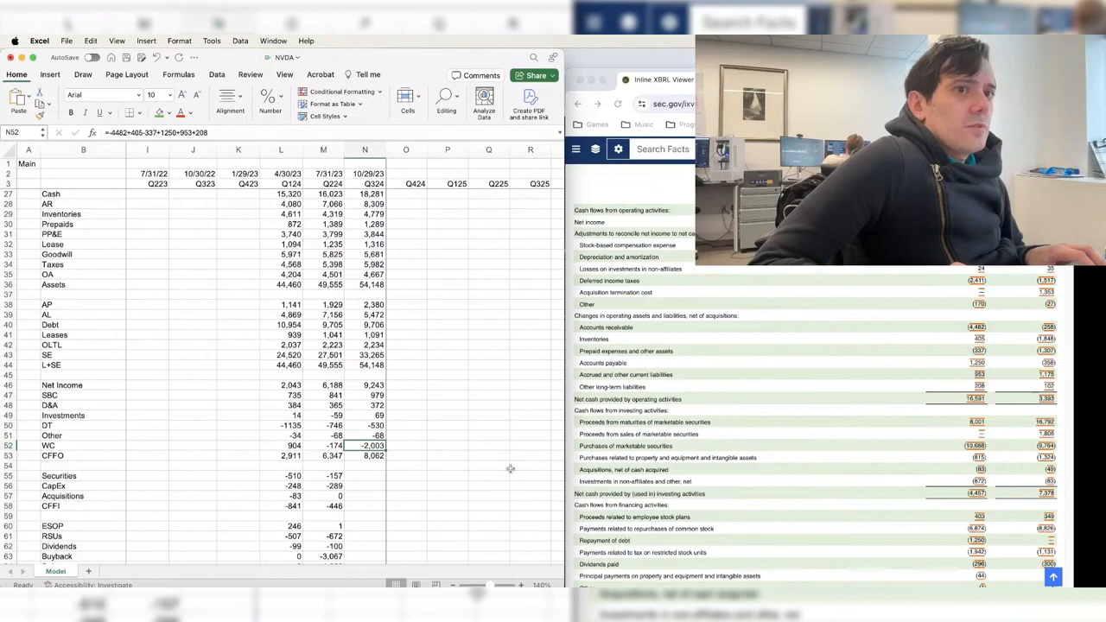
{"action": "key", "text": "shift+Left"}
{"action": "key", "text": "shift+Left"}
{"action": "key", "text": "shift+Left"}
{"action": "key", "text": "shift+Right"}
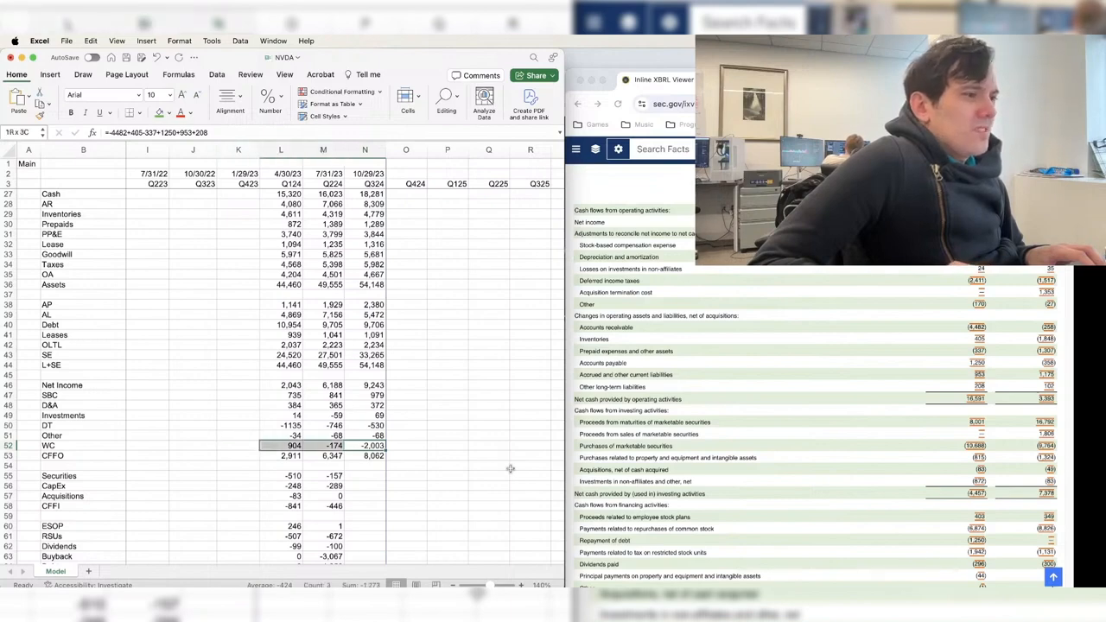
- Total CFFO across the three quarters and compare the Q324 WC formula with the Q224 one
{"action": "key", "text": "Down"}
{"action": "key", "text": "shift+Left"}
{"action": "key", "text": "shift+Left"}
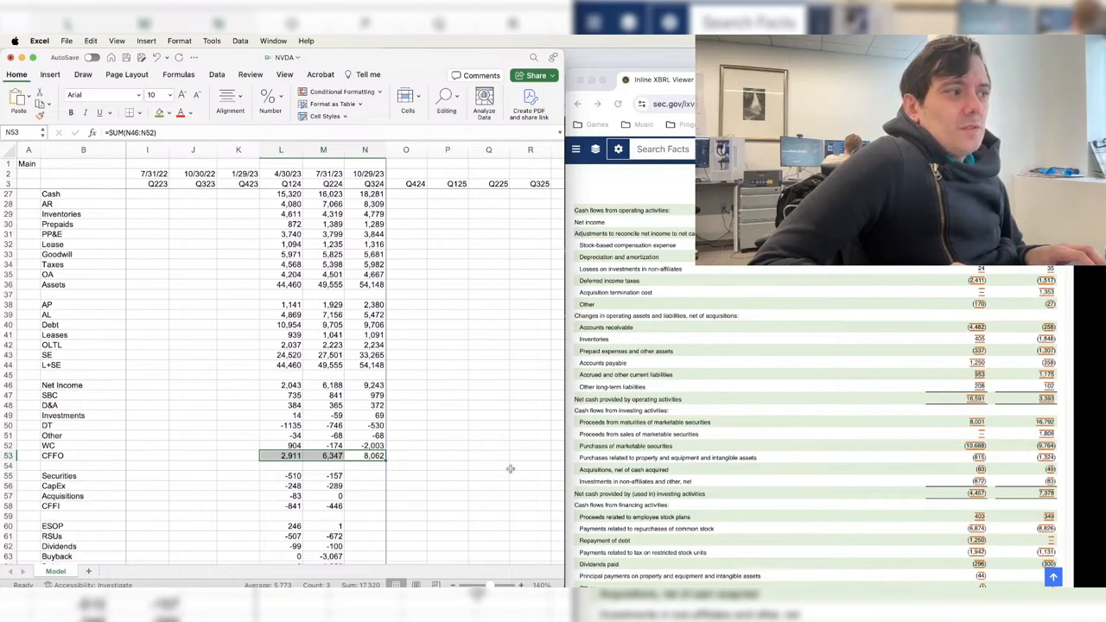
{"action": "key", "text": "Up"}
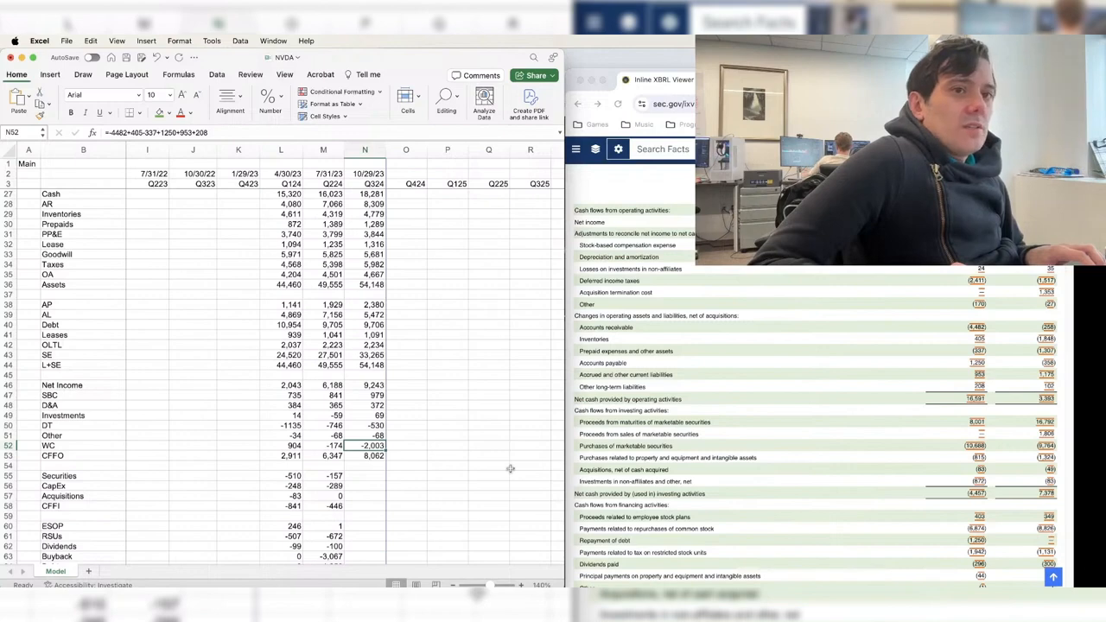
{"action": "key", "text": "Left"}
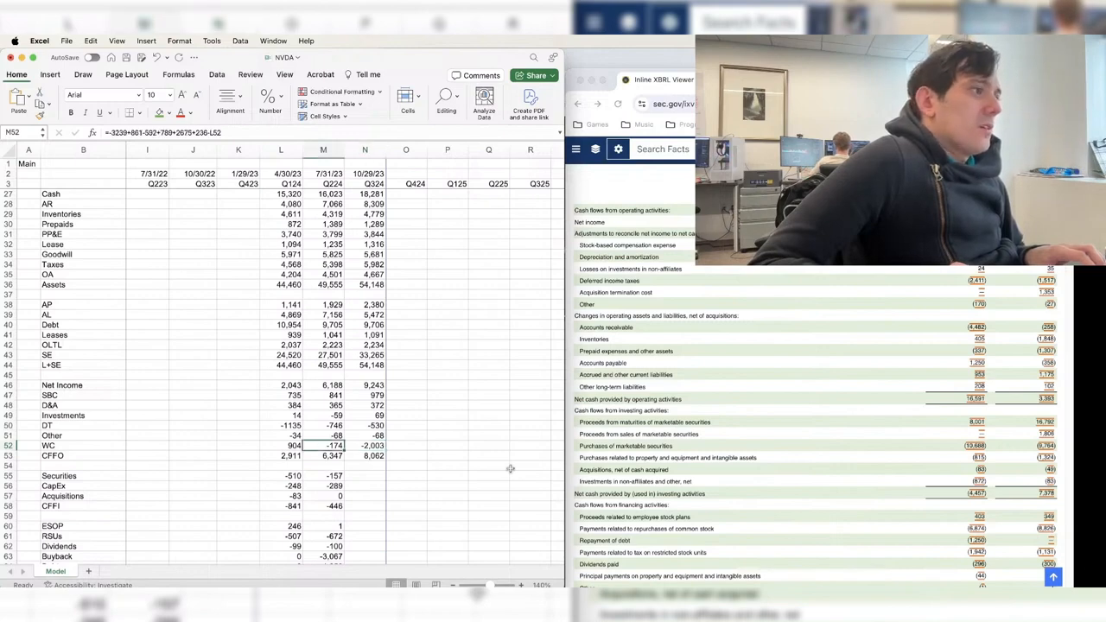
- Highlight the WC and CFFO figures for Q124 through Q324 in yellow
{"action": "key", "text": "Left"}
{"action": "key", "text": "shift+Right"}
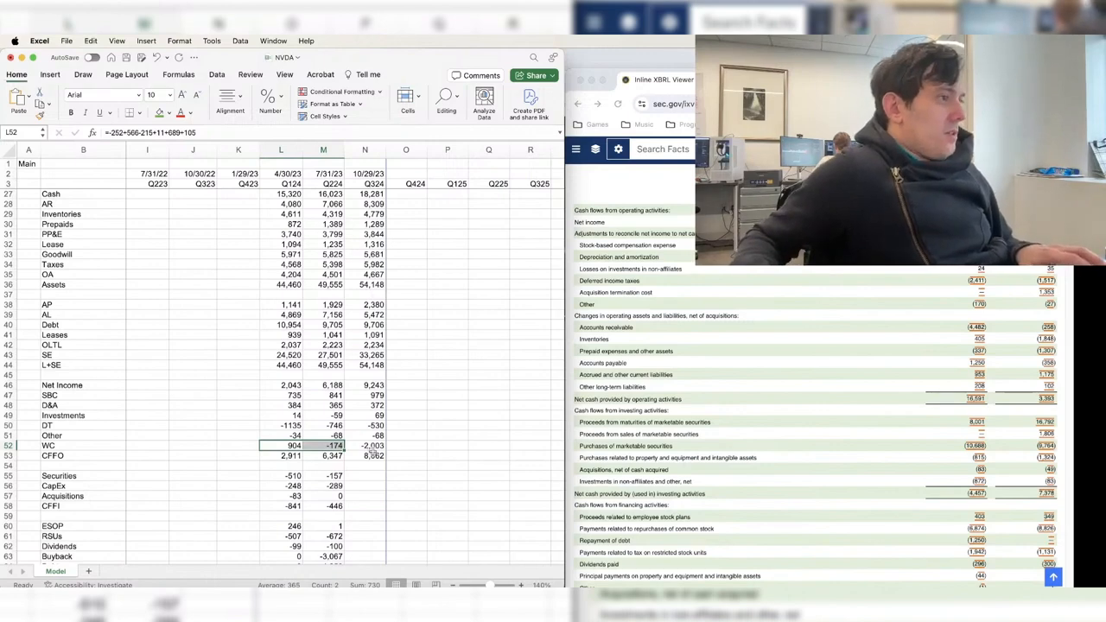
{"action": "left_click", "coordinate": [372, 454], "text": "shift"}
{"action": "left_click", "coordinate": [169, 113]}
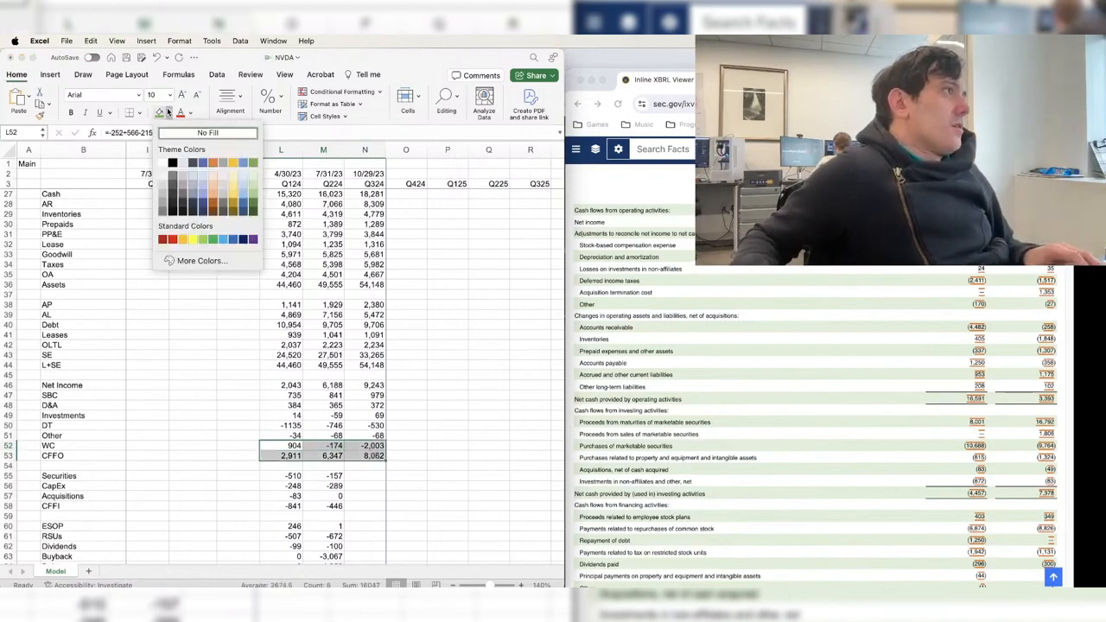
{"action": "left_click", "coordinate": [194, 240]}
- Enter Q324 Securities as =8001-10688 from the filing's marketable securities maturities and purchases
{"action": "scroll", "coordinate": [368, 415], "scroll_direction": "down", "scroll_amount": 2}
{"action": "left_click", "coordinate": [365, 438]}
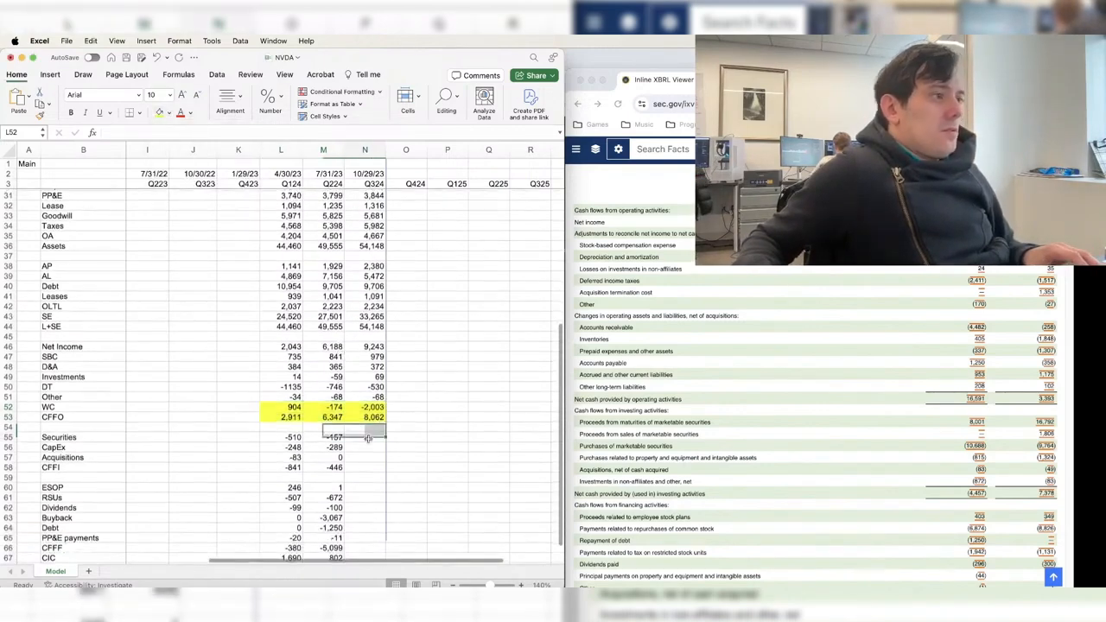
{"action": "type", "text": "="}
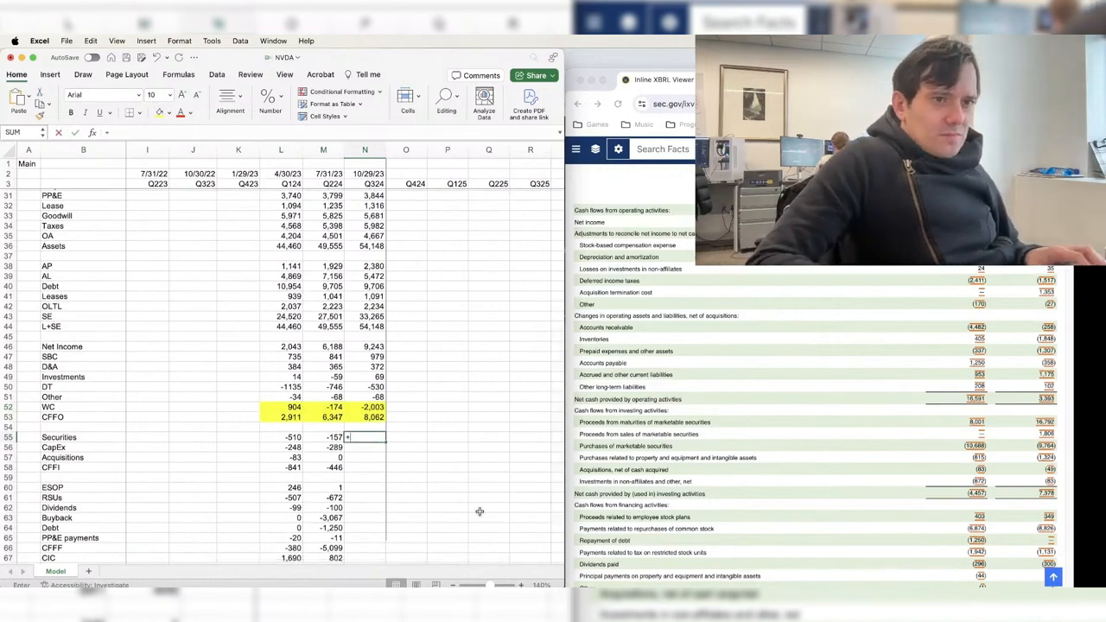
{"action": "type", "text": "8001-1068"}
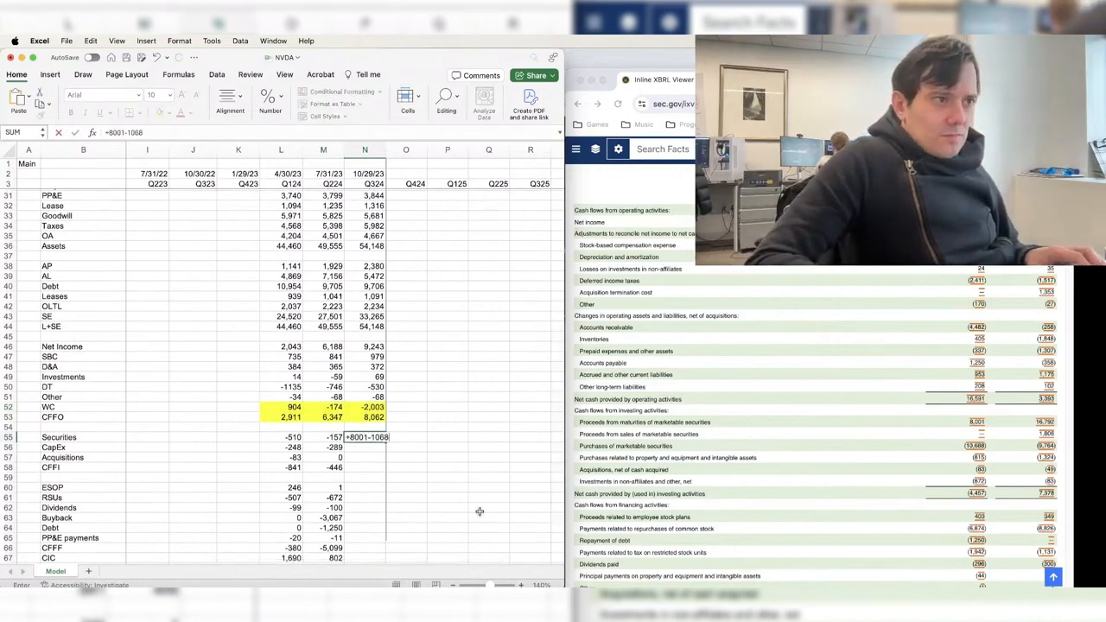
{"action": "type", "text": "8"}
{"action": "type", "text": "-"}
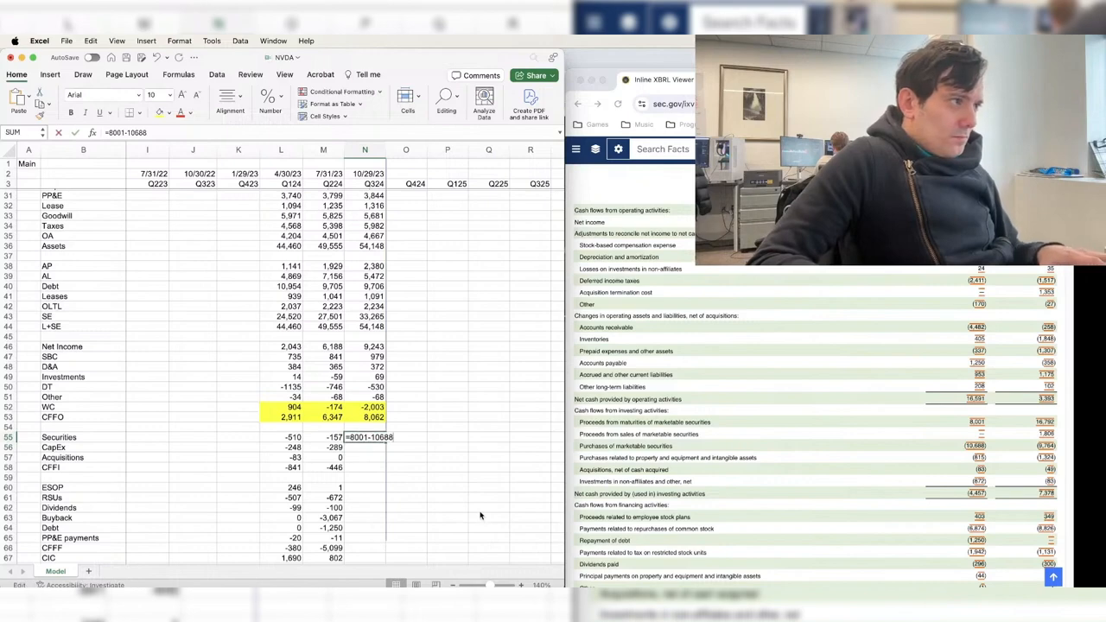
{"action": "key", "text": "BackSpace"}
{"action": "key", "text": "Return"}
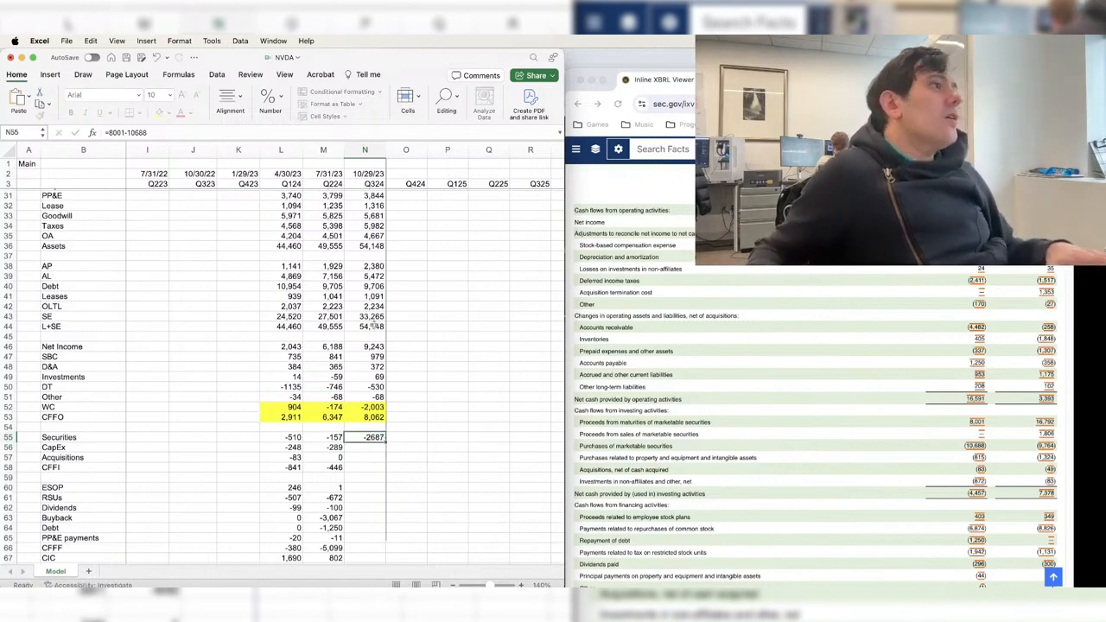
- Extend the Q324 WC formula to subtract the Q224 and Q124 WC values, M52 and L52
{"action": "double_click", "coordinate": [366, 407]}
{"action": "type", "text": "-337+1250+953+208-"}
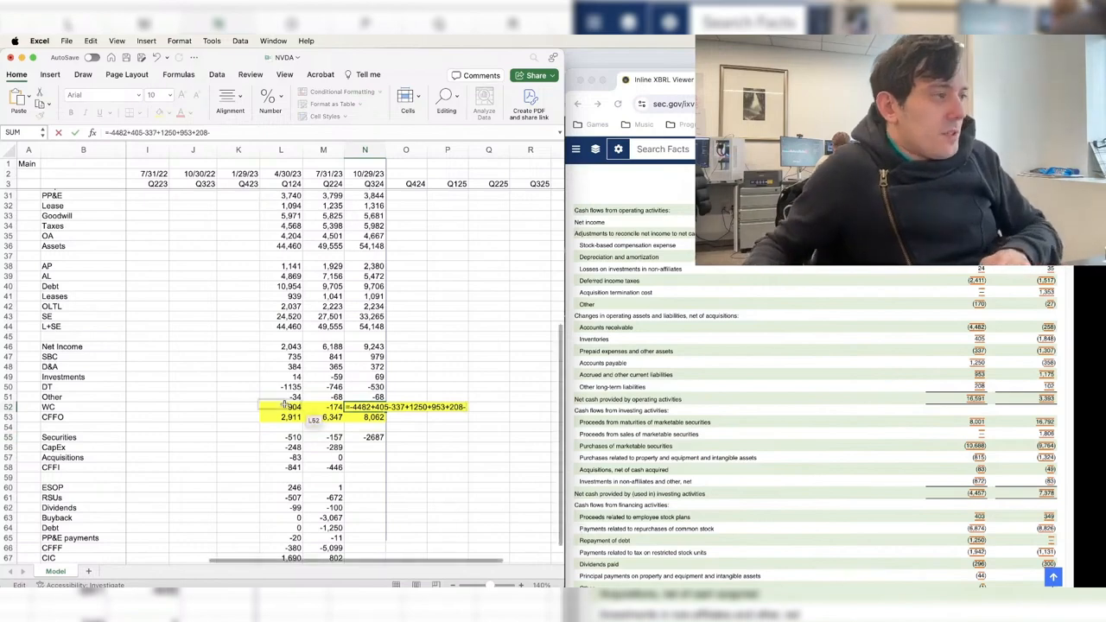
{"action": "left_click", "coordinate": [334, 407]}
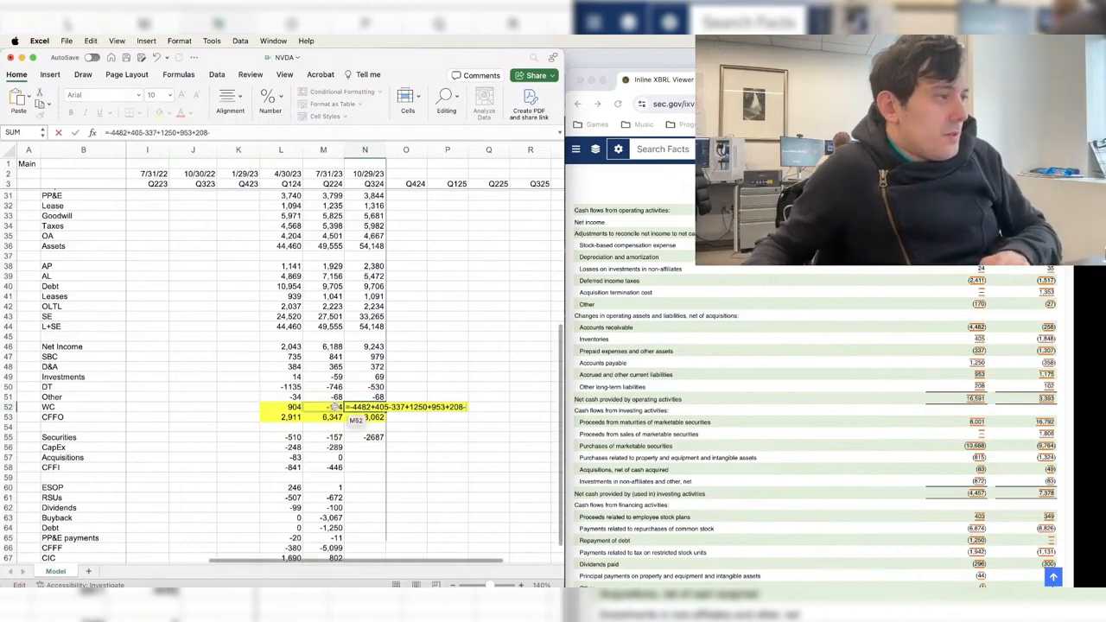
{"action": "type", "text": "-"}
{"action": "left_click", "coordinate": [291, 407]}
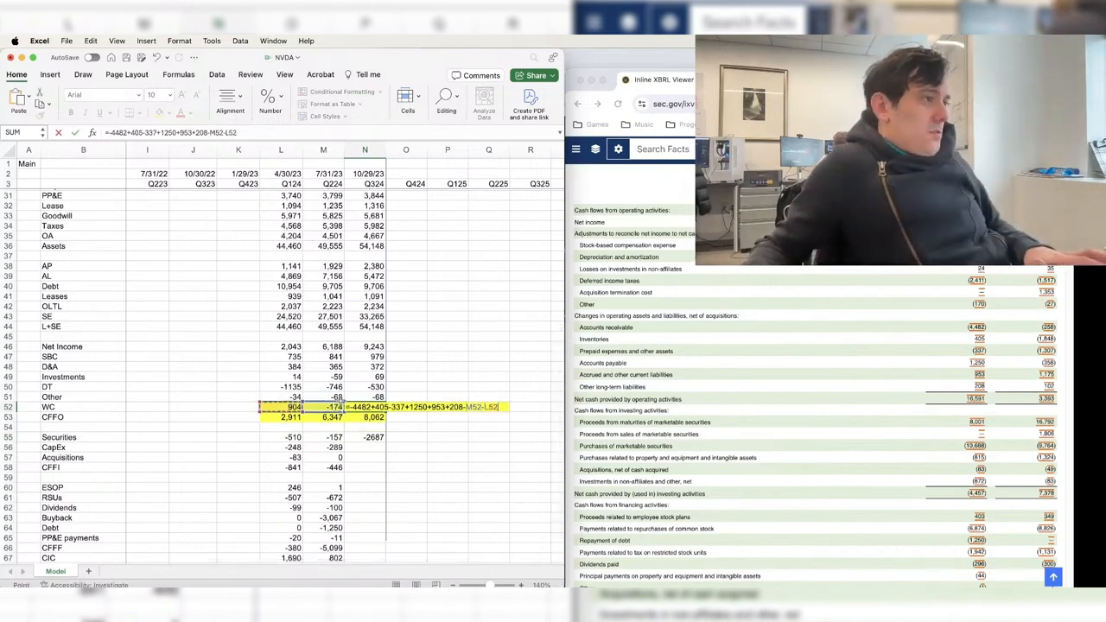
{"action": "key", "text": "Tab"}
{"action": "key", "text": "Down"}
{"action": "key", "text": "Left"}
{"action": "key", "text": "Down"}
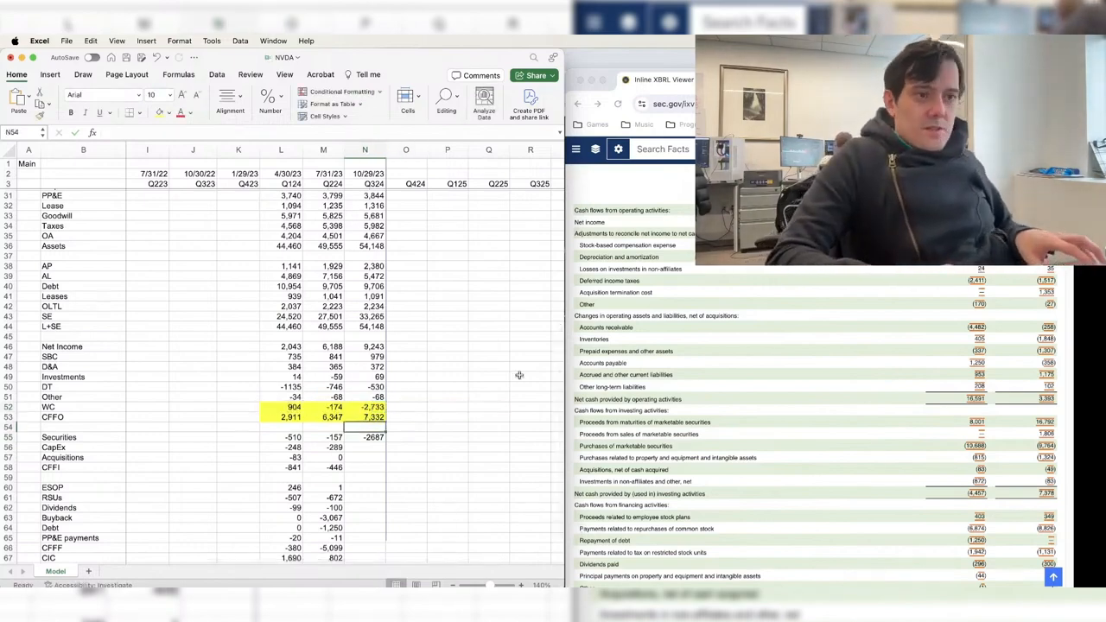
- Total CFFO across the three quarters again and remove the yellow fill from the WC and CFFO figures
{"action": "key", "text": "Up"}
{"action": "key", "text": "shift+Left"}
{"action": "key", "text": "shift+Left"}
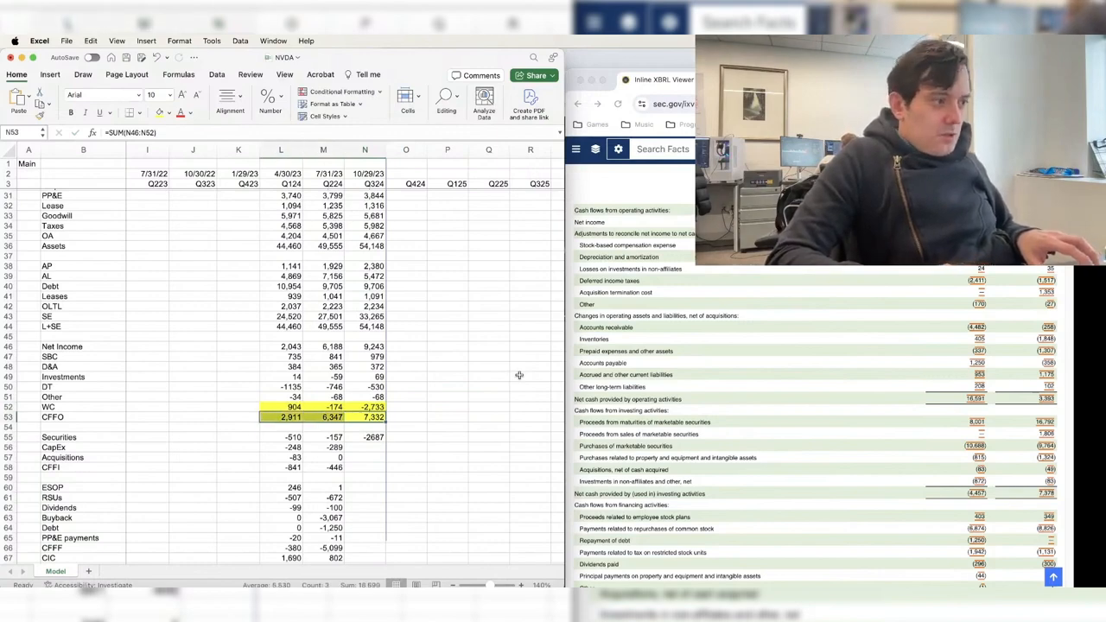
{"action": "key", "text": "shift+Up"}
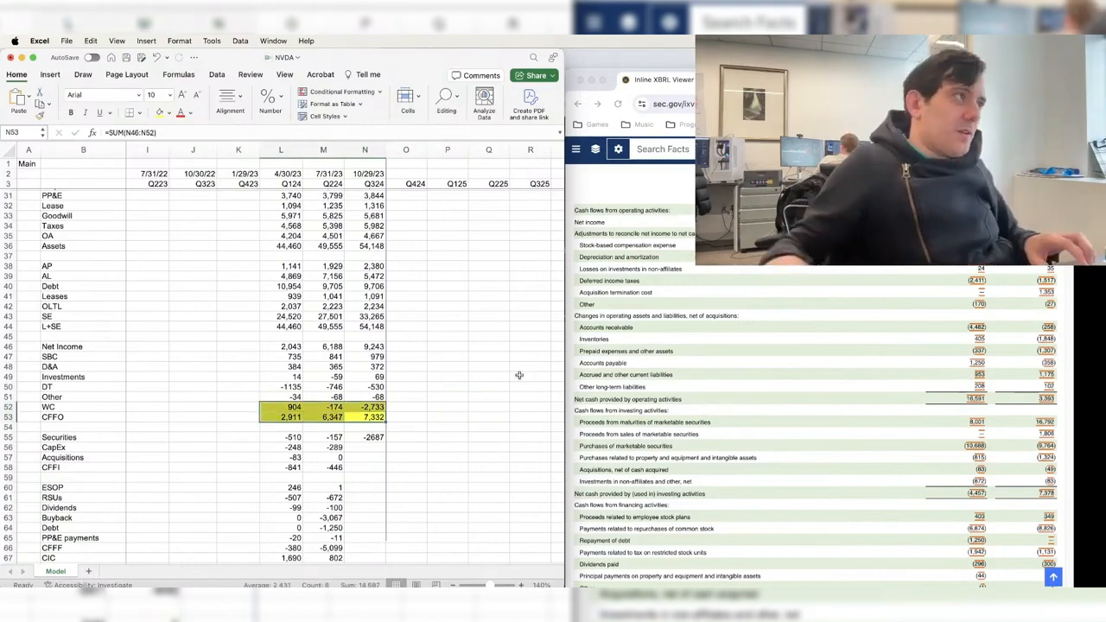
{"action": "left_click", "coordinate": [168, 113]}
{"action": "left_click", "coordinate": [208, 132]}
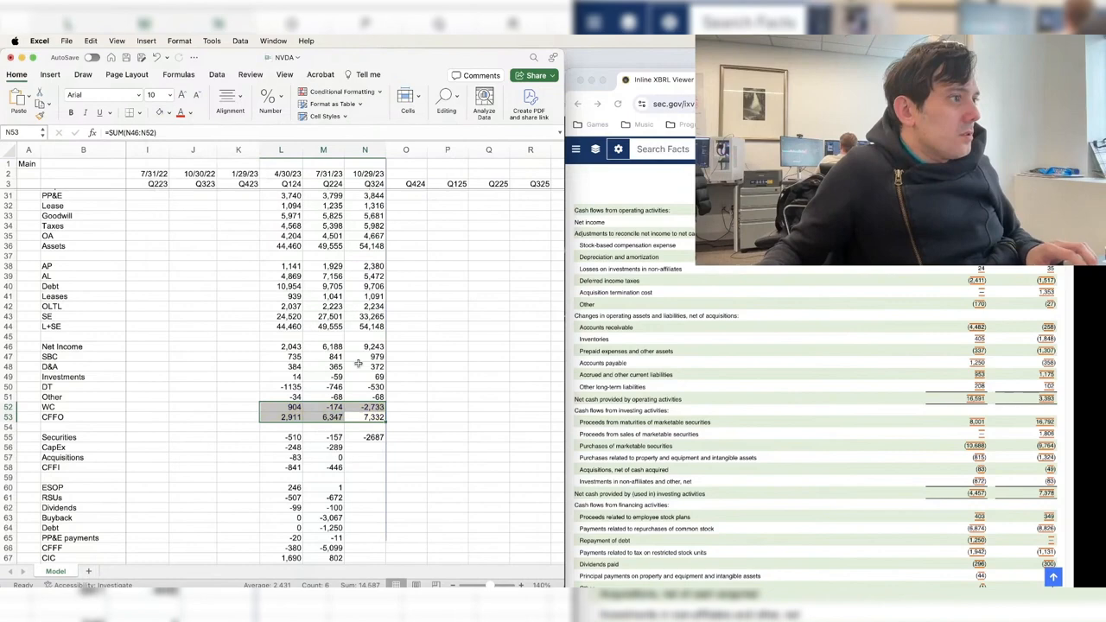
- Extend the Q324 Securities formula to subtract the Q224 and Q124 values, M55 and L55
{"action": "left_click", "coordinate": [380, 447]}
{"action": "key", "text": "Up"}
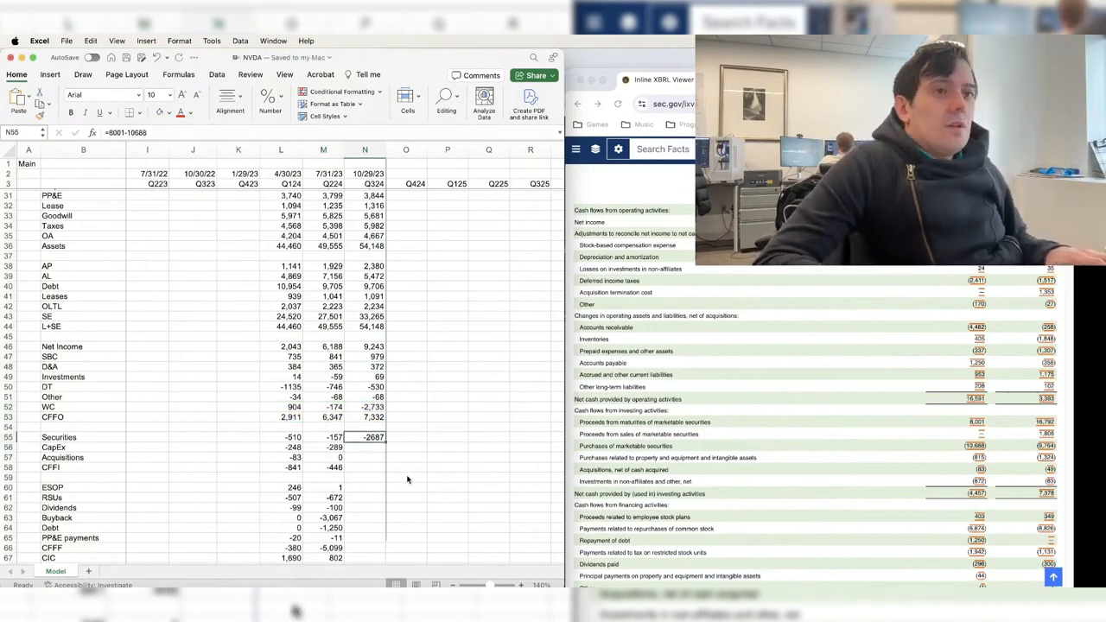
{"action": "key", "text": "F2"}
{"action": "type", "text": "-"}
{"action": "left_click", "coordinate": [333, 437]}
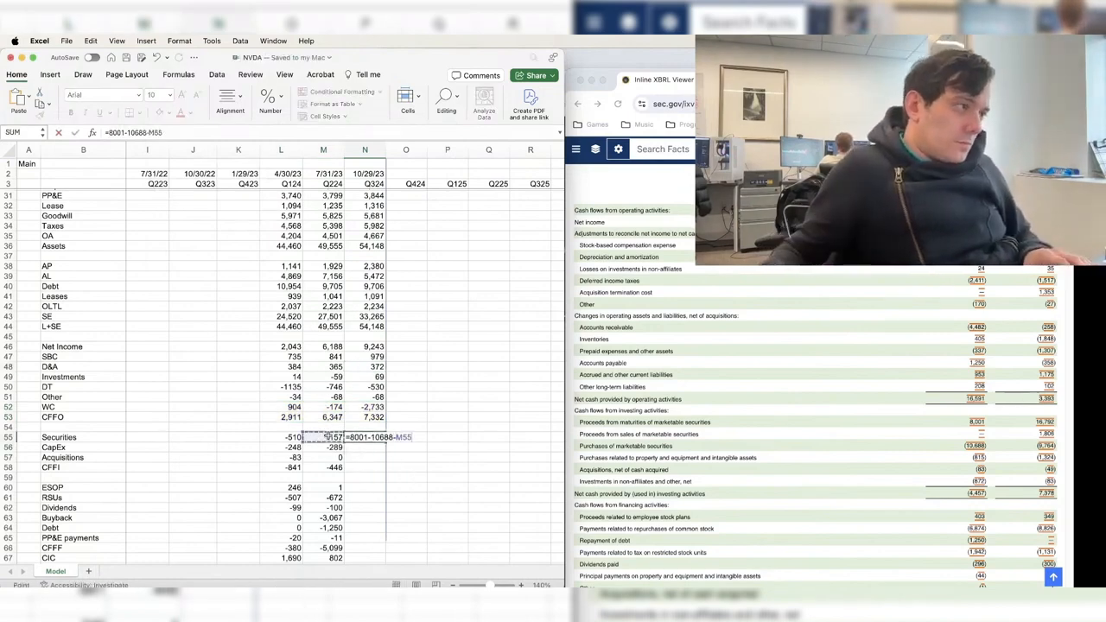
{"action": "type", "text": "-"}
{"action": "left_click", "coordinate": [292, 437]}
{"action": "key", "text": "Tab"}
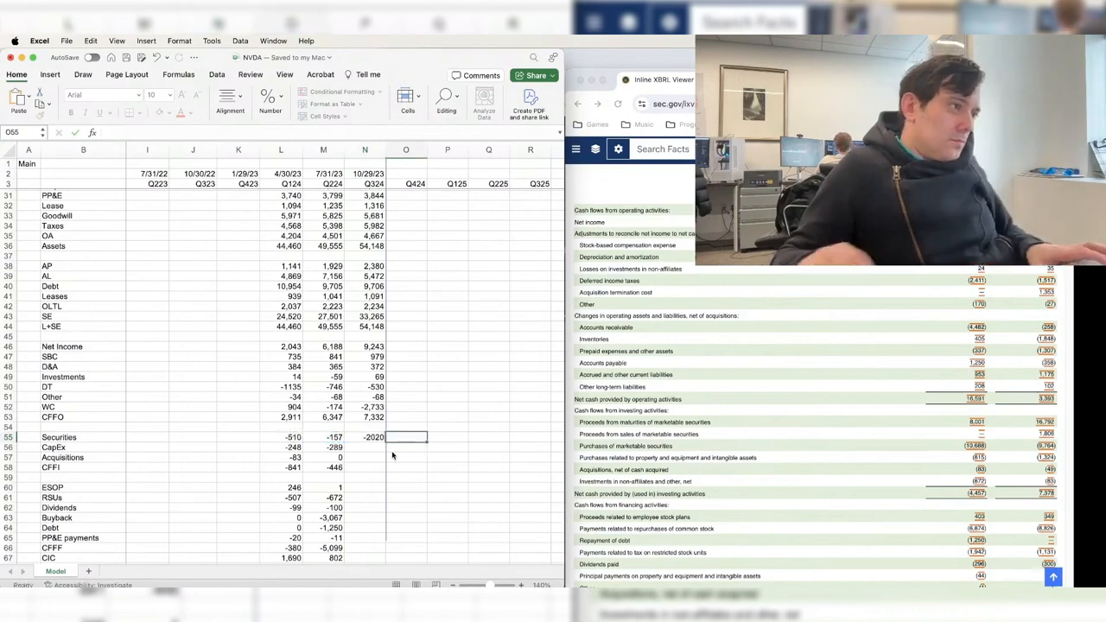
- Enter Q324 CapEx as -815-M56-L56 and total CapEx across the three quarters to check it
{"action": "key", "text": "Return"}
{"action": "type", "text": "="}
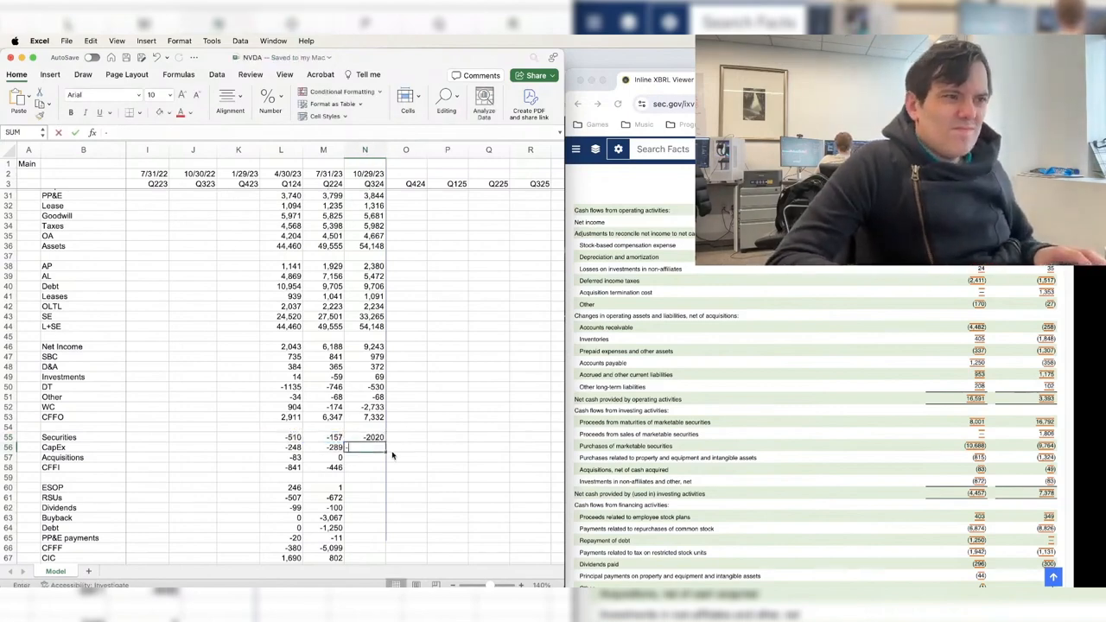
{"action": "type", "text": "-815-"}
{"action": "key", "text": "Left"}
{"action": "type", "text": "-"}
{"action": "key", "text": "Left"}
{"action": "key", "text": "Left"}
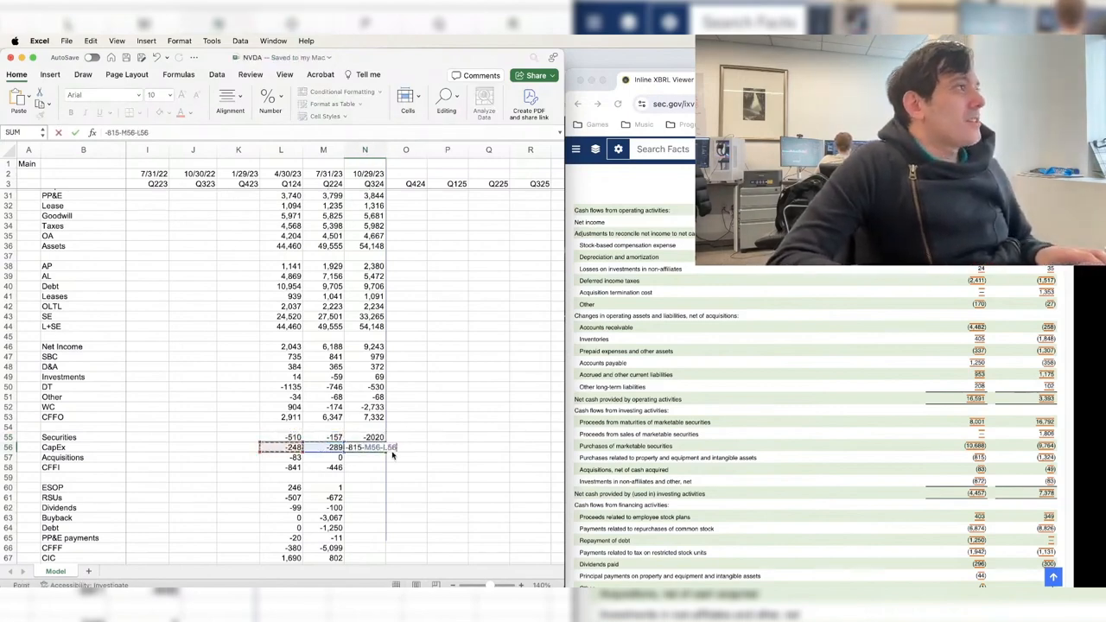
{"action": "key", "text": "Return"}
{"action": "key", "text": "Up"}
{"action": "key", "text": "shift+Left"}
{"action": "key", "text": "shift+Left"}
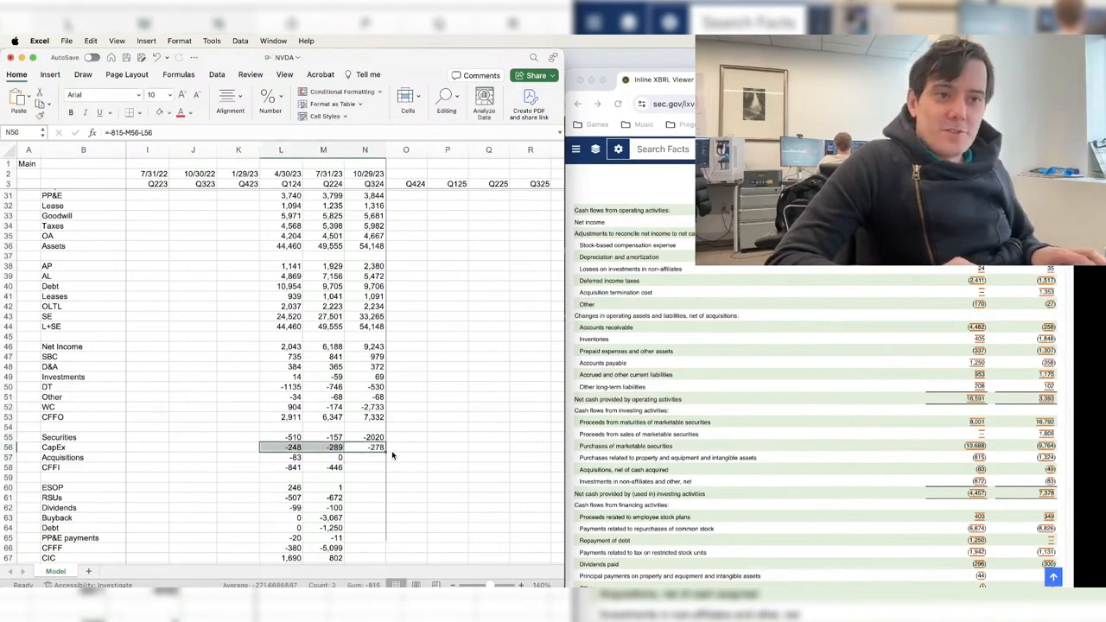
- Enter Q324 Acquisitions as -83-M57-L57 and save the workbook
{"action": "key", "text": "Down"}
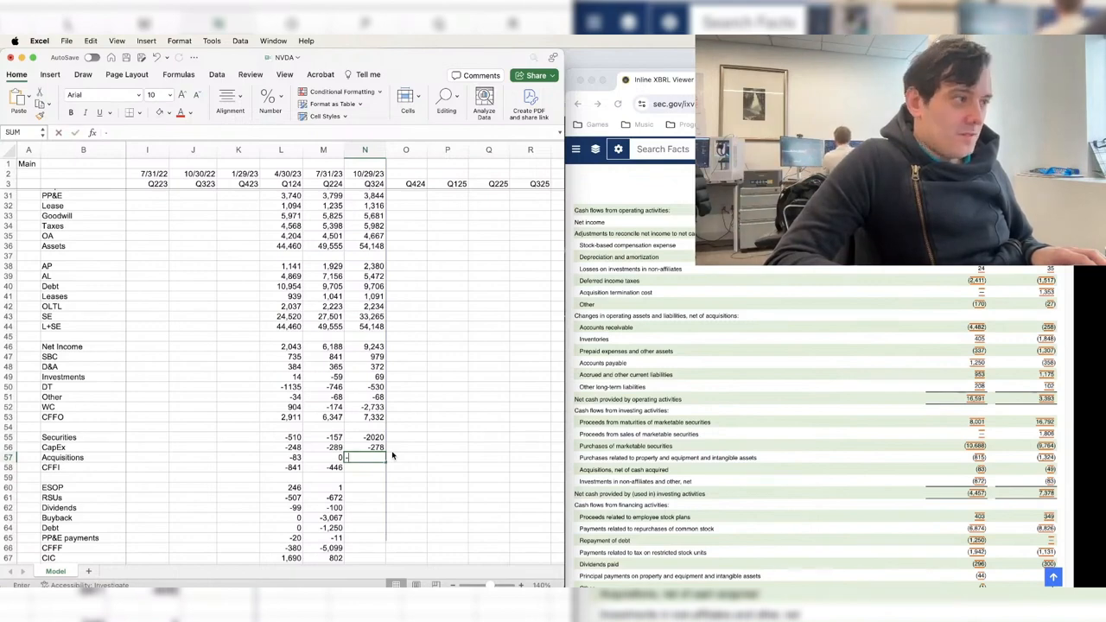
{"action": "type", "text": "-83-M57-L57"}
{"action": "key", "text": "Return"}
{"action": "key", "text": "super+s"}
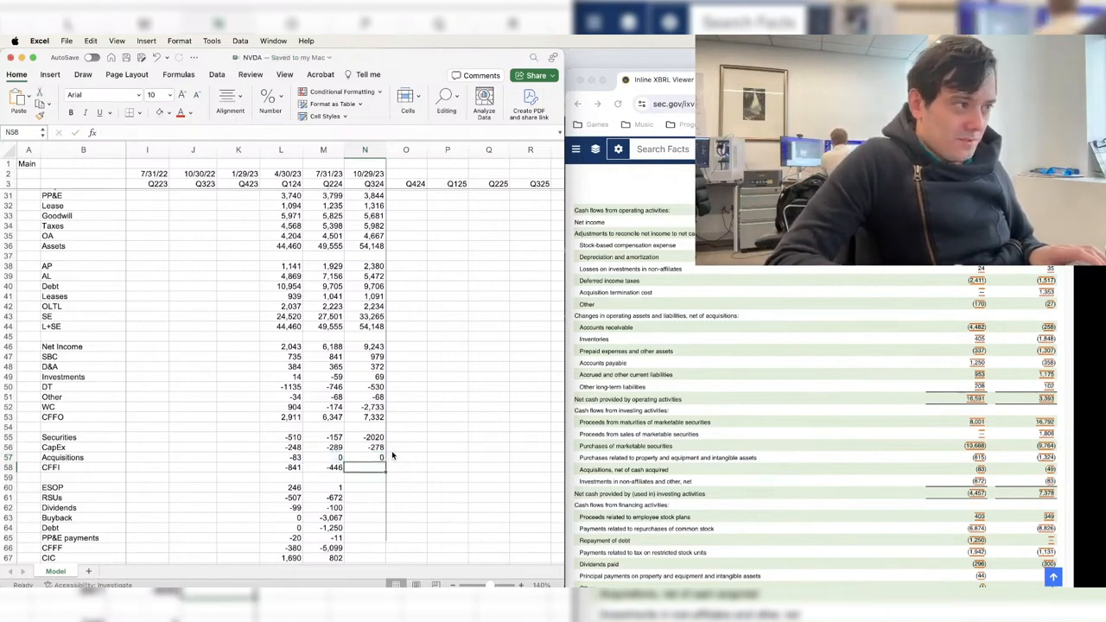
- Fill the Q224 CFFI sum formula across into Q324
{"action": "type", "text": "="}
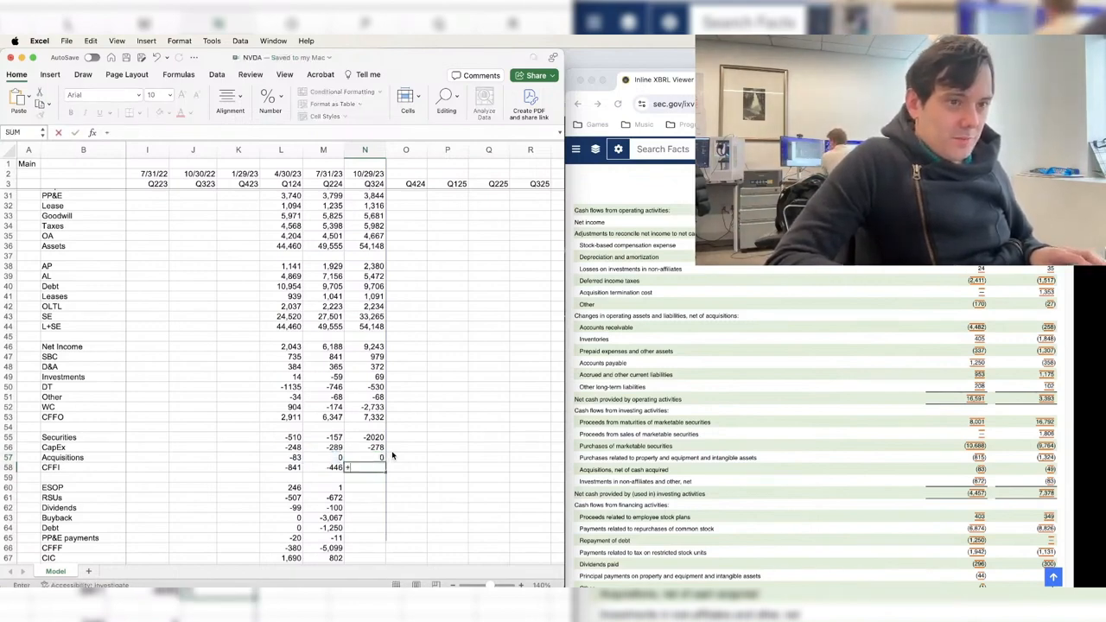
{"action": "key", "text": "Escape"}
{"action": "key", "text": "super+r"}
{"action": "key", "text": "Up"}
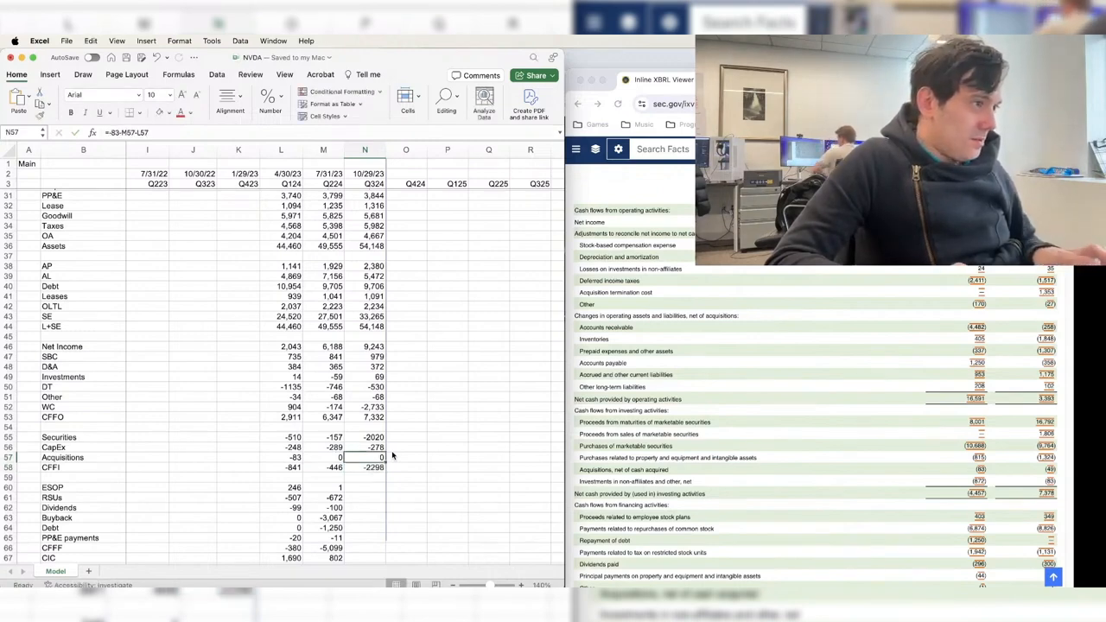
- Add the filing's investments in non-affiliates and other, -872, to the Q324 Securities formula
{"action": "key", "text": "Down"}
{"action": "key", "text": "Up"}
{"action": "key", "text": "Up"}
{"action": "key", "text": "Up"}
{"action": "type", "text": "=8001-10688-M55-L55-8"}
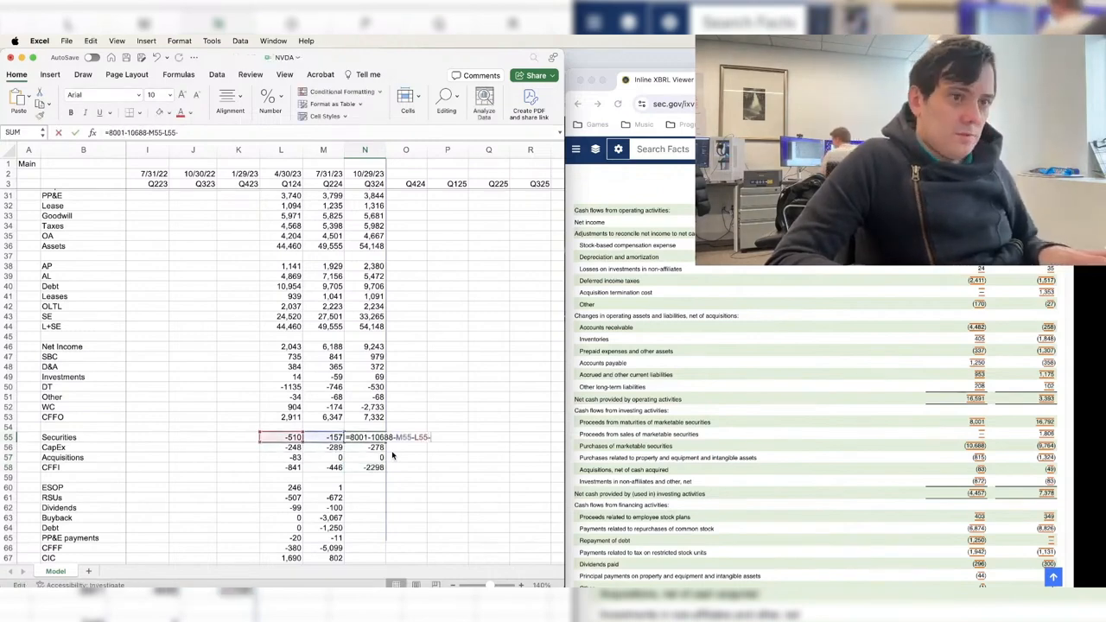
{"action": "key", "text": "Return"}
- Total CFFI across Q124 to Q324 to check it against the filing's net cash from investing activities
{"action": "key", "text": "Down"}
{"action": "key", "text": "Down"}
{"action": "key", "text": "shift+Left"}
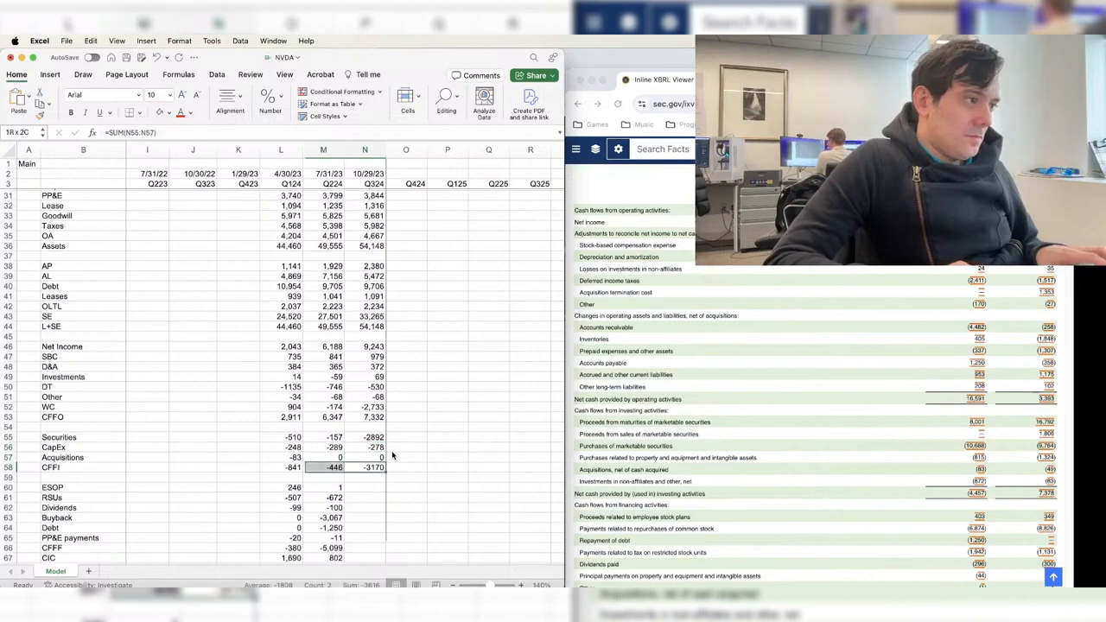
{"action": "key", "text": "shift+Left"}
- Format the Q124 to Q324 figures from AP down to CFFI as numbers with zero decimals and a thousands separator
{"action": "key", "text": "shift+Up"}
{"action": "key", "text": "shift+Up"}
{"action": "key", "text": "shift+Up"}
{"action": "key", "text": "shift+Up"}
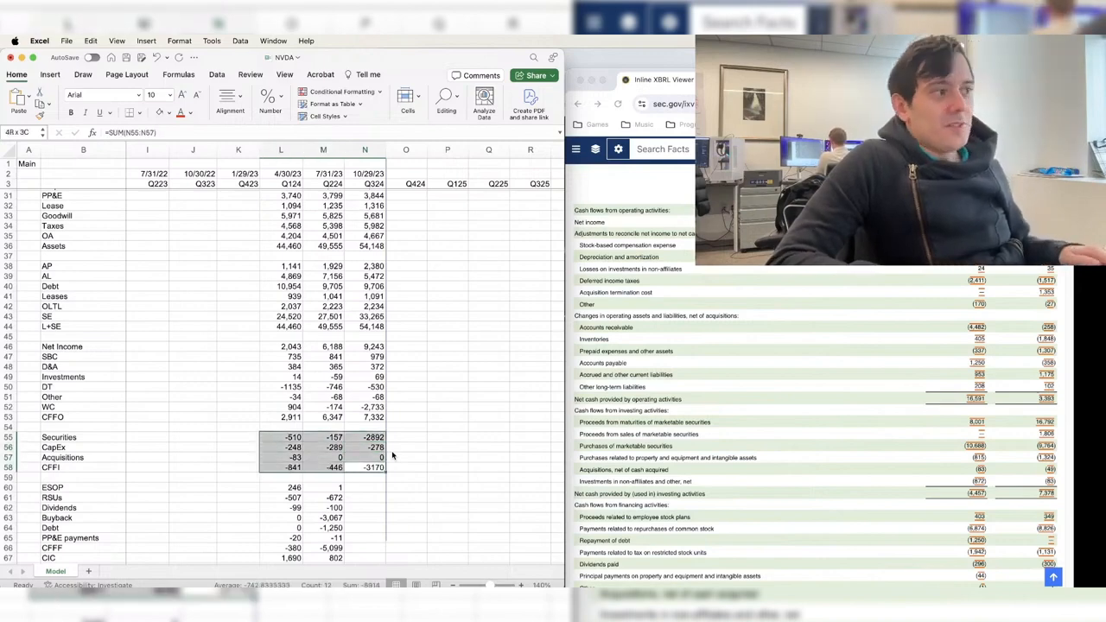
{"action": "key", "text": "shift+Up"}
{"action": "key", "text": "shift+Up"}
{"action": "key", "text": "shift+Up"}
{"action": "key", "text": "shift+Up"}
{"action": "key", "text": "shift+Up"}
{"action": "key", "text": "shift+Up"}
{"action": "key", "text": "shift+Up"}
{"action": "key", "text": "shift+Up"}
{"action": "key", "text": "shift+Up"}
{"action": "key", "text": "shift+Up"}
{"action": "key", "text": "shift+Up"}
{"action": "key", "text": "shift+Up"}
{"action": "key", "text": "shift+Up"}
{"action": "key", "text": "shift+Up"}
{"action": "key", "text": "shift+Up"}
{"action": "key", "text": "shift+Up"}
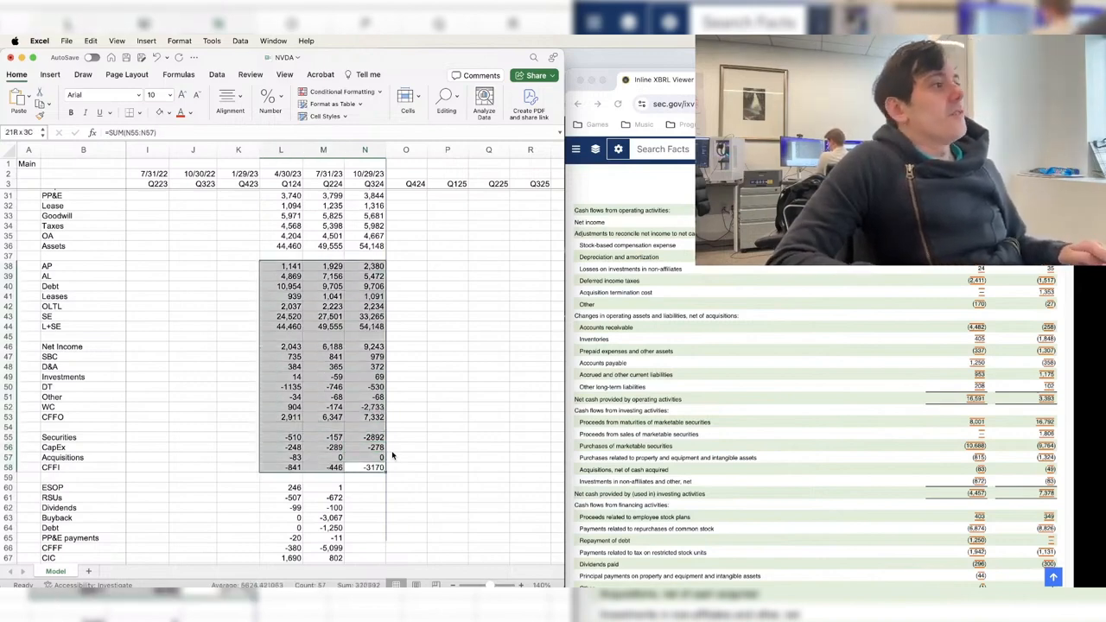
{"action": "key", "text": "super+1"}
{"action": "key", "text": "Down"}
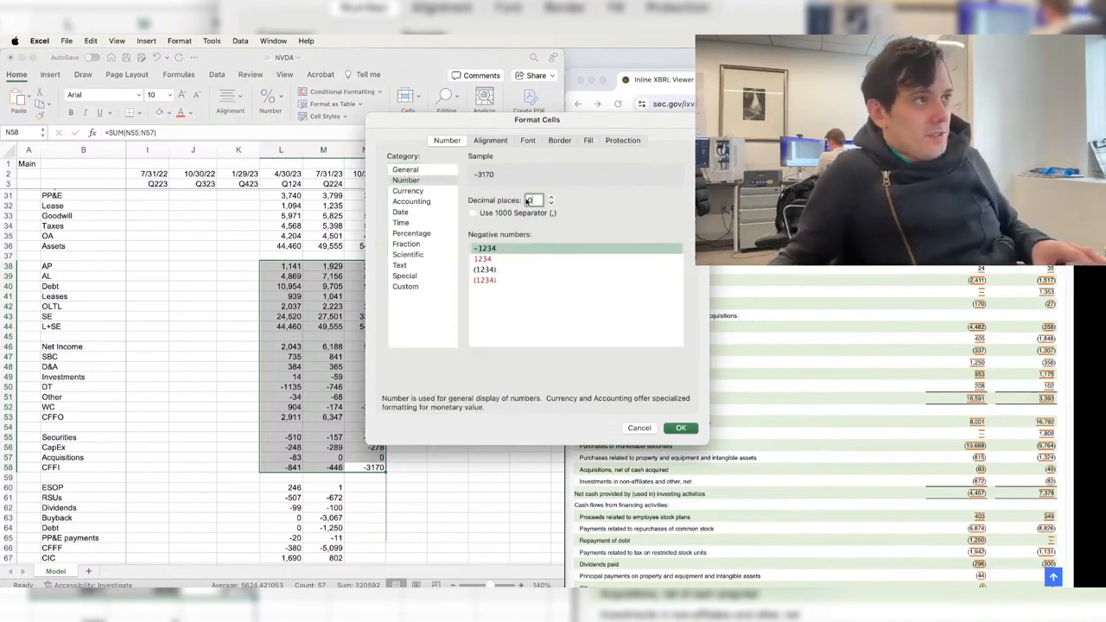
{"action": "left_click", "coordinate": [680, 428]}
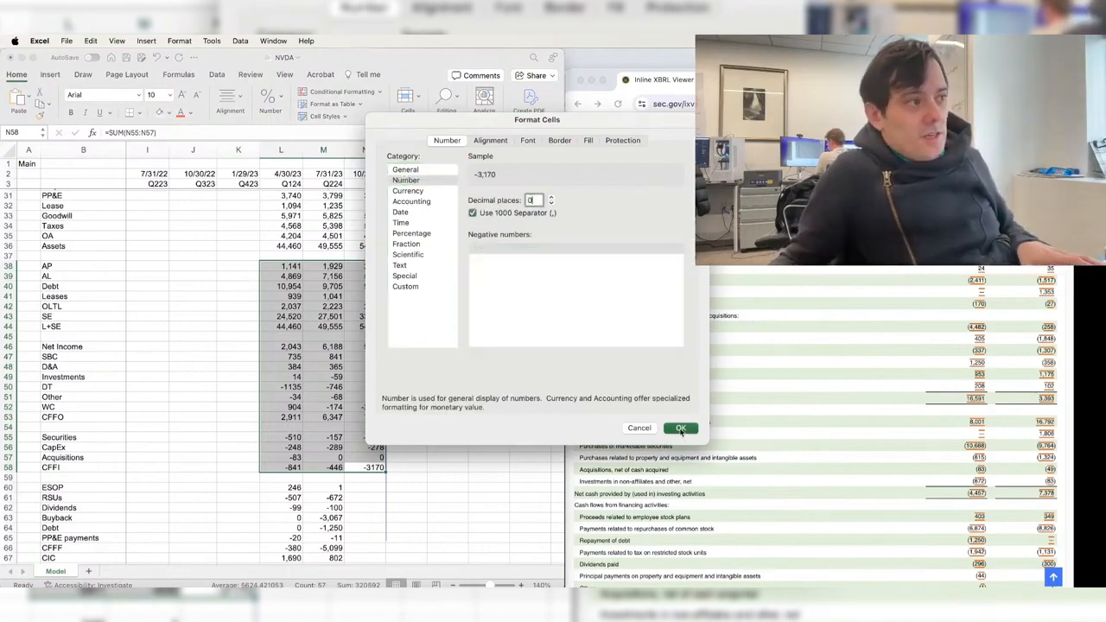
- Enter Q324 ESOP as +403-M60-L60, using the nine-month employee stock plan proceeds in the filing's financing section
{"action": "left_click", "coordinate": [368, 487]}
{"action": "scroll", "coordinate": [413, 448], "scroll_direction": "down", "scroll_amount": 3}
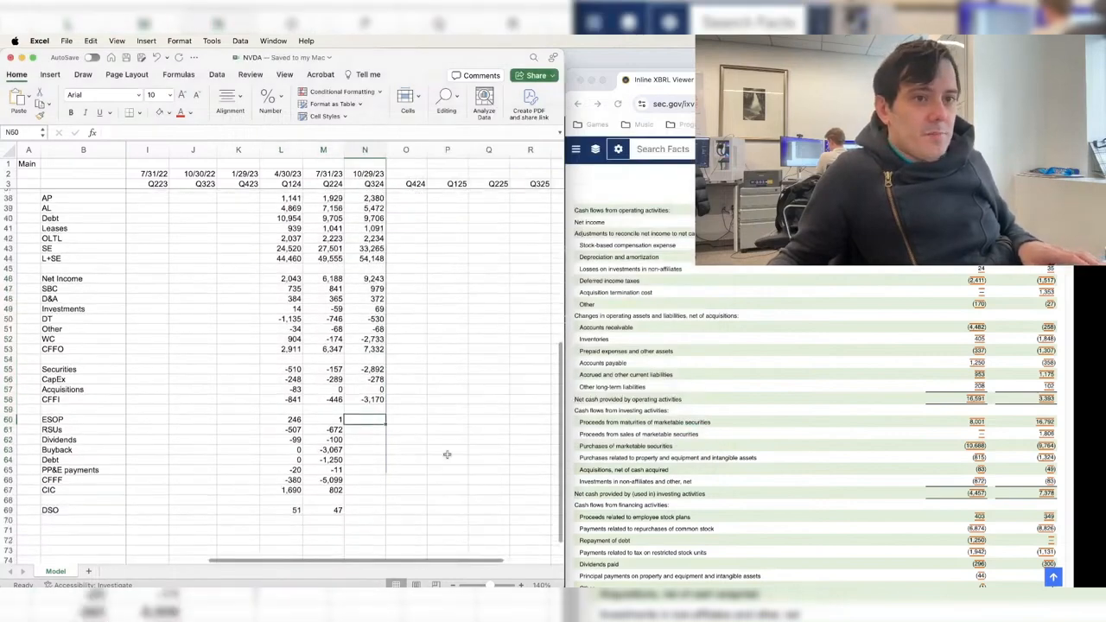
{"action": "scroll", "coordinate": [789, 470], "scroll_direction": "down", "scroll_amount": 4}
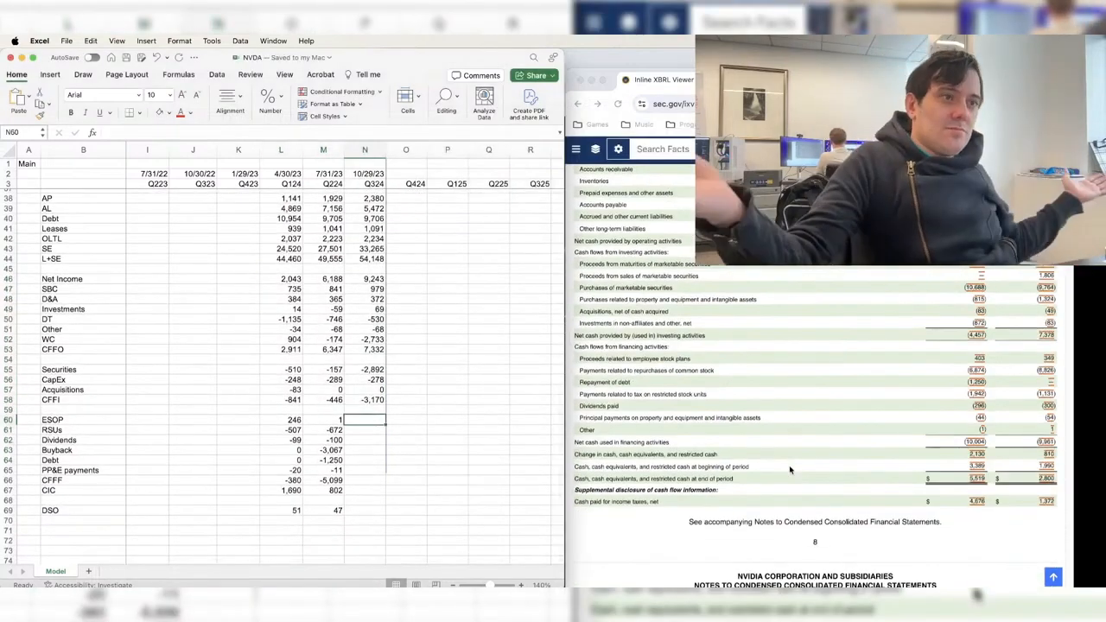
{"action": "type", "text": "+403-"}
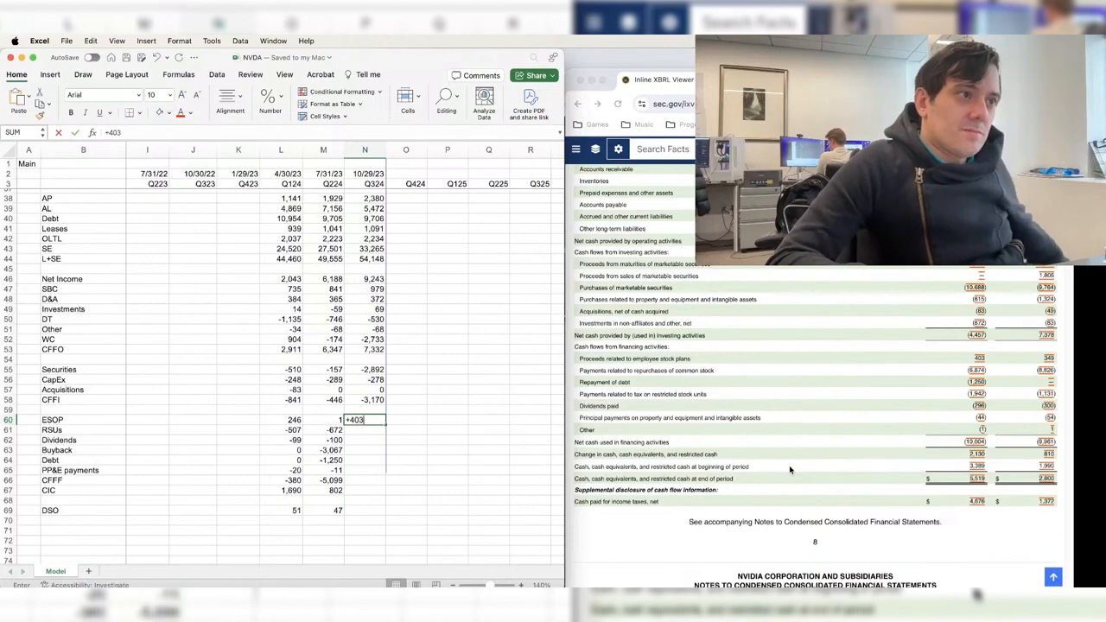
{"action": "key", "text": "Left"}
{"action": "type", "text": "-"}
{"action": "key", "text": "Left"}
{"action": "key", "text": "Left"}
{"action": "key", "text": "Return"}
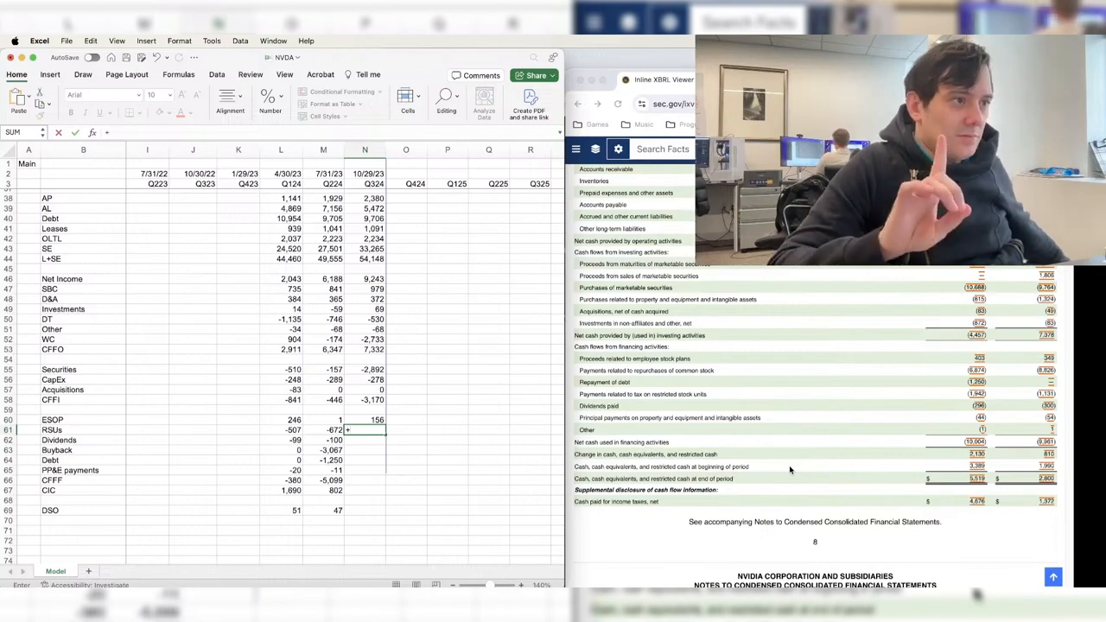
- Enter Q324 RSUs as -1942-M61-L61 from the filing's tax payments on restricted stock units
{"action": "key", "text": "Escape"}
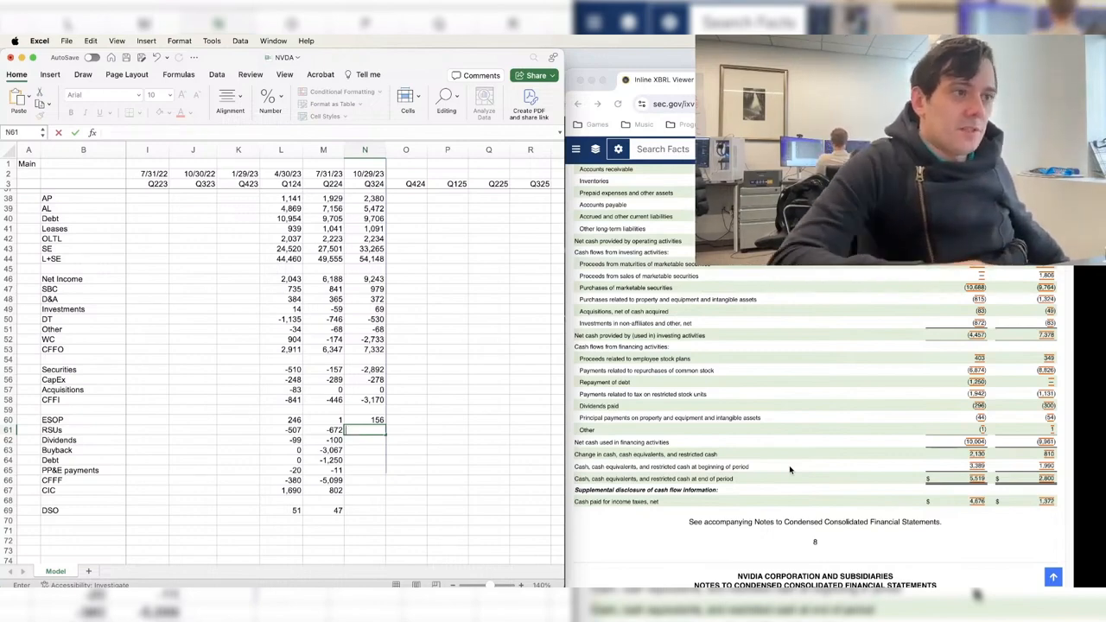
{"action": "type", "text": "-19"}
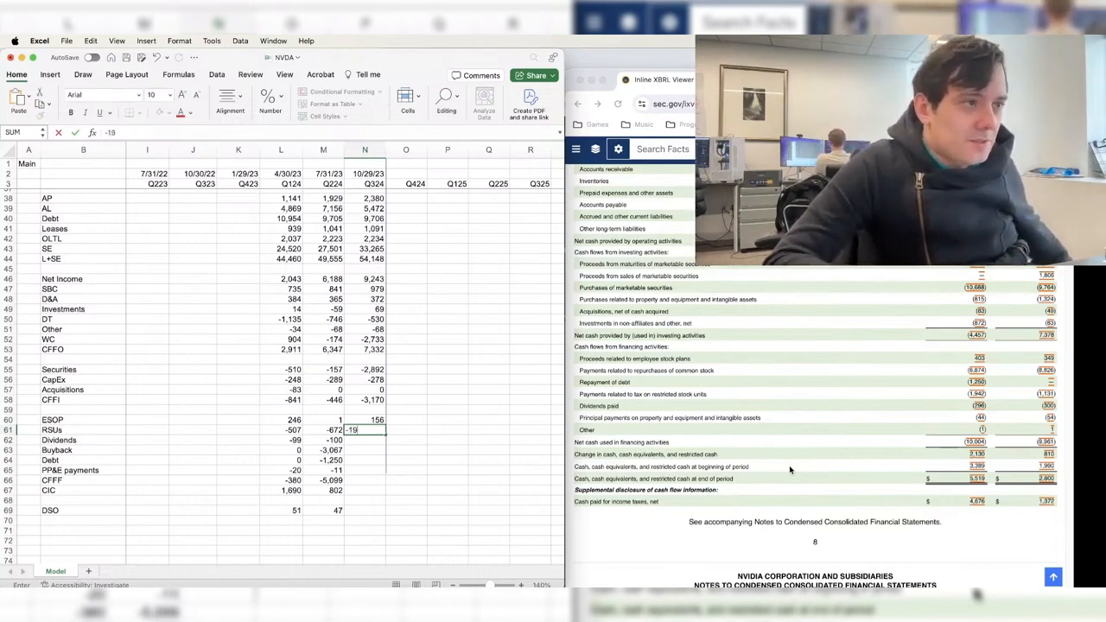
{"action": "type", "text": "42-"}
{"action": "key", "text": "Left"}
{"action": "type", "text": "-"}
{"action": "key", "text": "Left"}
{"action": "key", "text": "Left"}
{"action": "key", "text": "Return"}
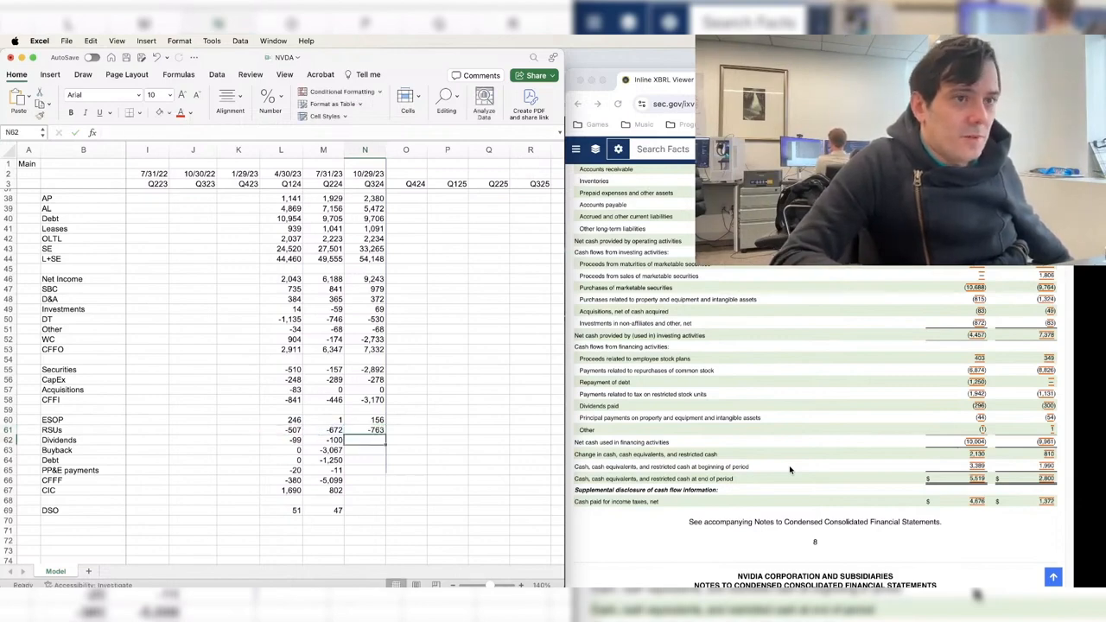
- Enter Q324 Dividends as -296-M62-L62 from the filing's nine-month dividends paid
{"action": "type", "text": "-296-"}
{"action": "key", "text": "Left"}
{"action": "type", "text": "-"}
{"action": "key", "text": "Left"}
{"action": "key", "text": "Left"}
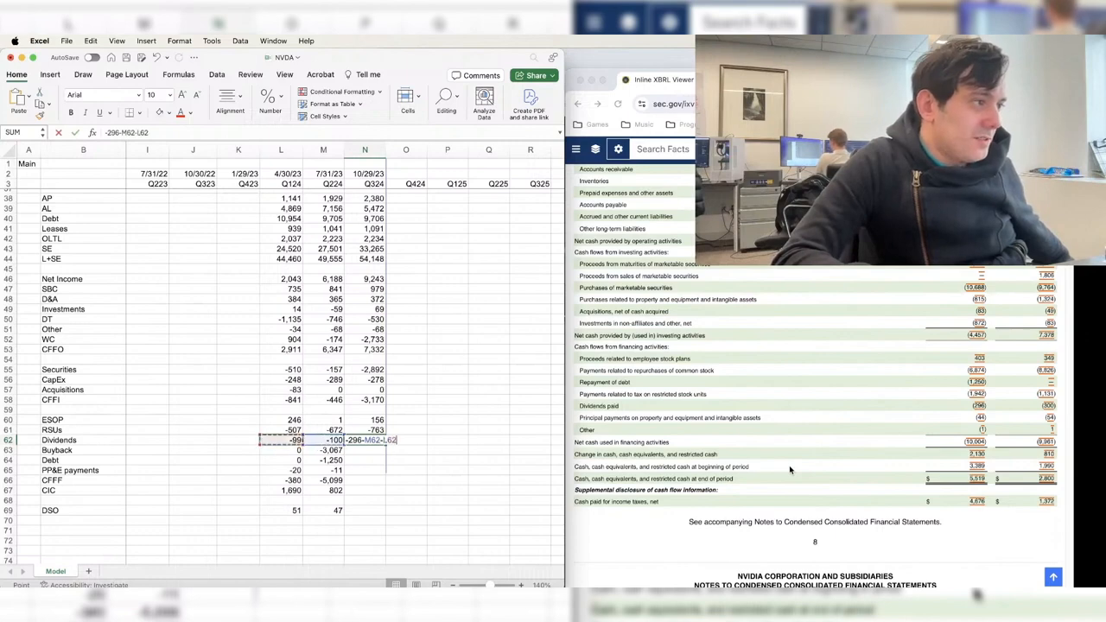
{"action": "key", "text": "Return"}
- Enter Q324 Buyback as -6874-M63-L63 from the filing's common stock repurchases
{"action": "type", "text": "-"}
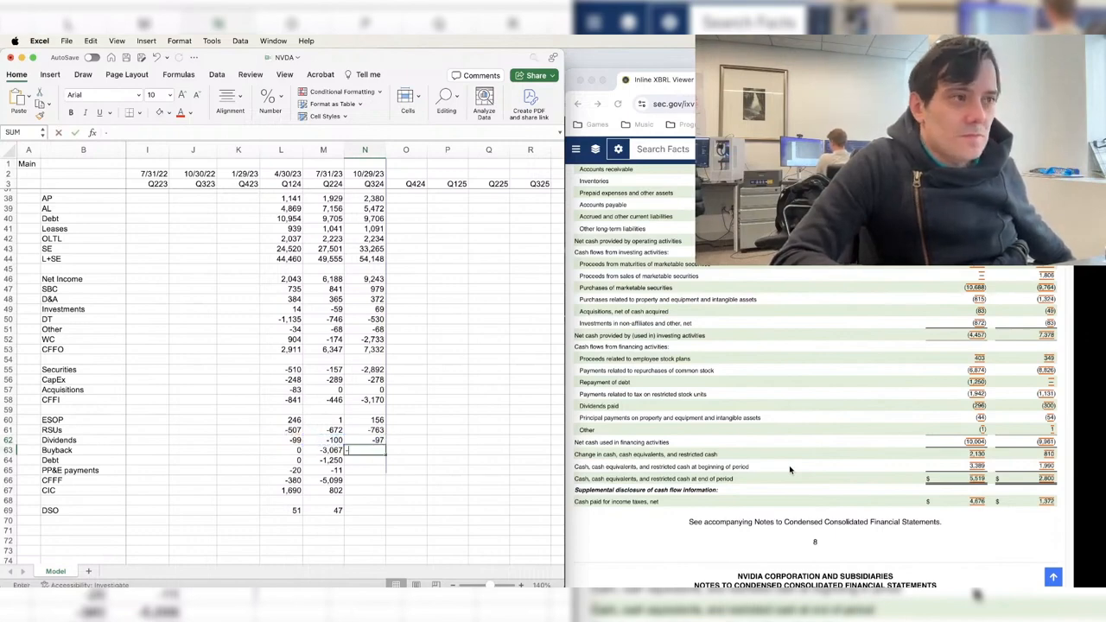
{"action": "type", "text": "6874-"}
{"action": "key", "text": "Left"}
{"action": "type", "text": "-"}
{"action": "key", "text": "Left"}
{"action": "key", "text": "Left"}
{"action": "key", "text": "Return"}
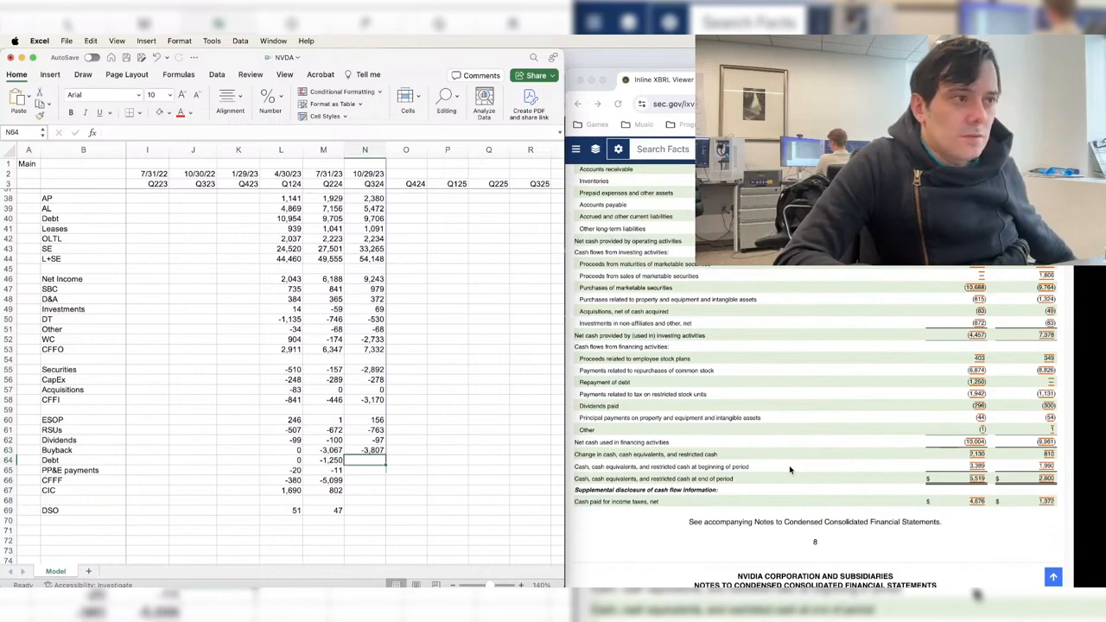
- Enter Q324 Debt in the financing section as -1250-M64-L64 from the filing's repayment of debt
{"action": "type", "text": "-1250-"}
{"action": "key", "text": "Left"}
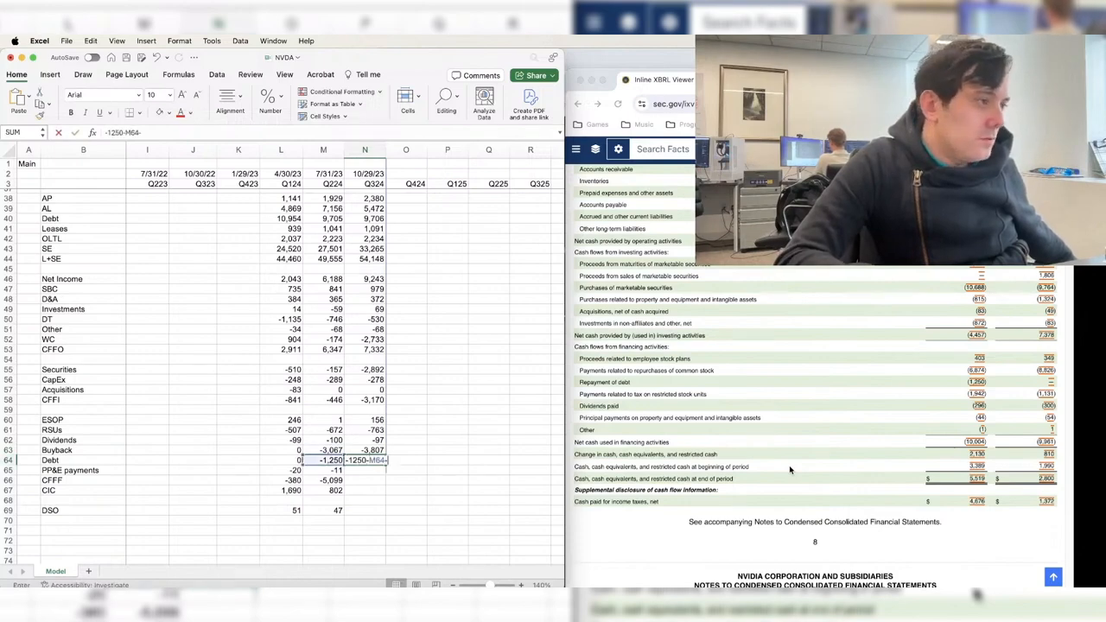
{"action": "type", "text": "-"}
{"action": "key", "text": "Left"}
{"action": "key", "text": "Left"}
{"action": "key", "text": "Return"}
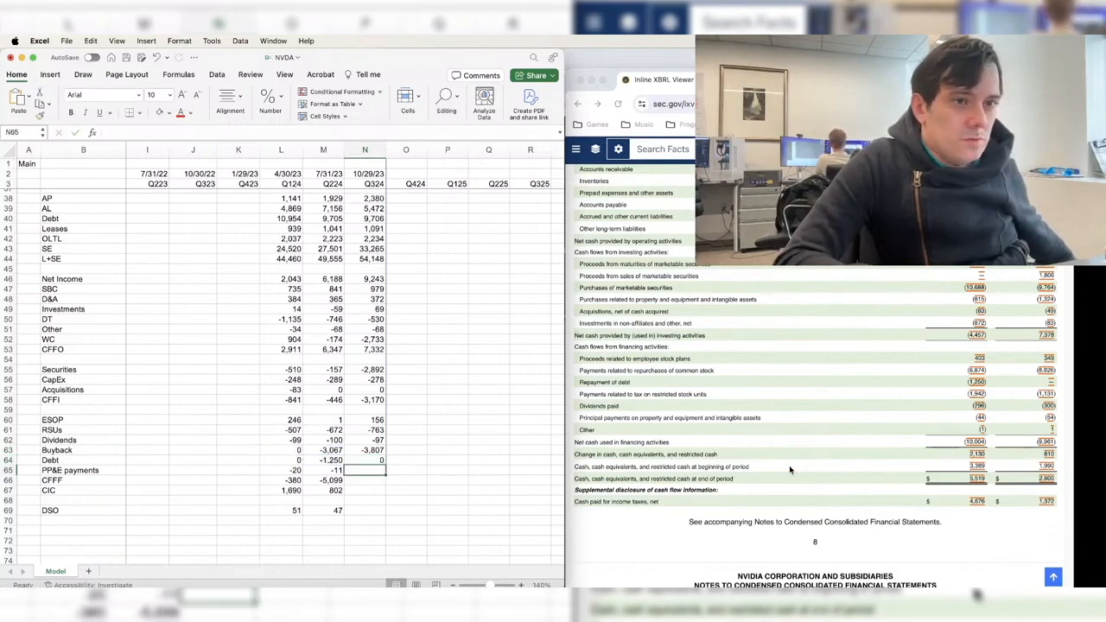
- Enter Q324 PP&E payments as -44-M65-L65 from the filing's principal payments on property and equipment
{"action": "type", "text": "-4"}
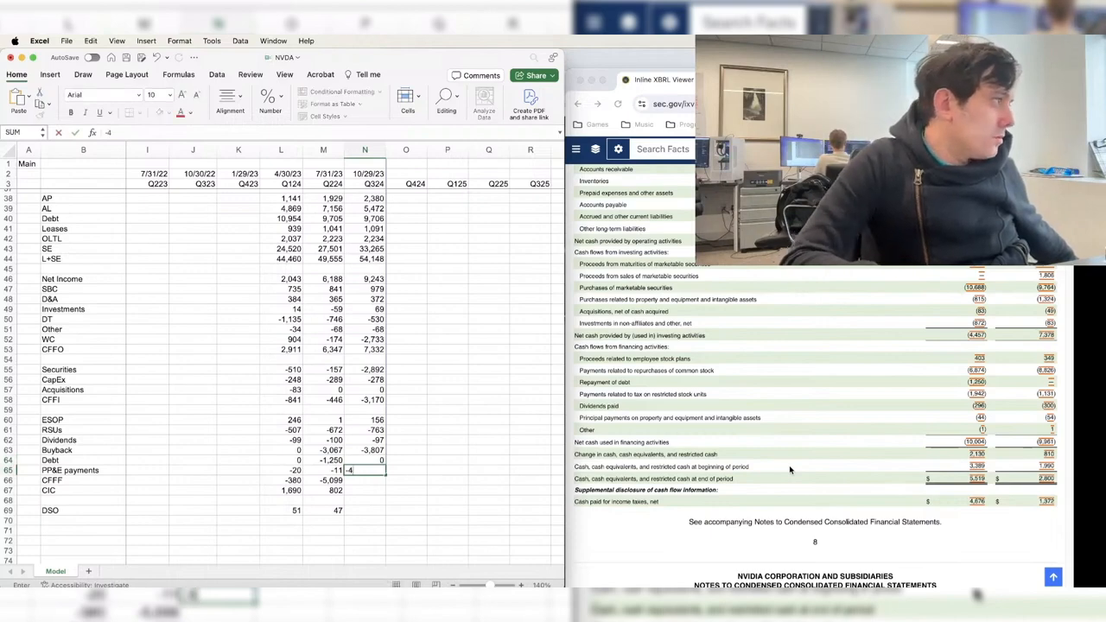
{"action": "type", "text": "4-"}
{"action": "key", "text": "Left"}
{"action": "type", "text": "-"}
{"action": "key", "text": "Left"}
{"action": "key", "text": "Left"}
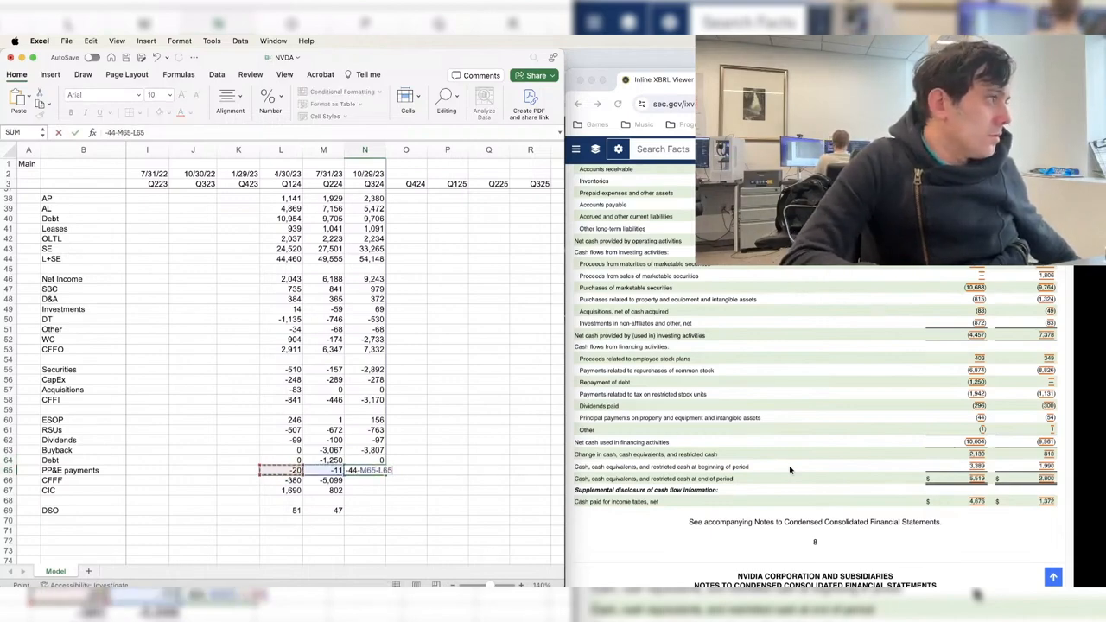
{"action": "key", "text": "Return"}
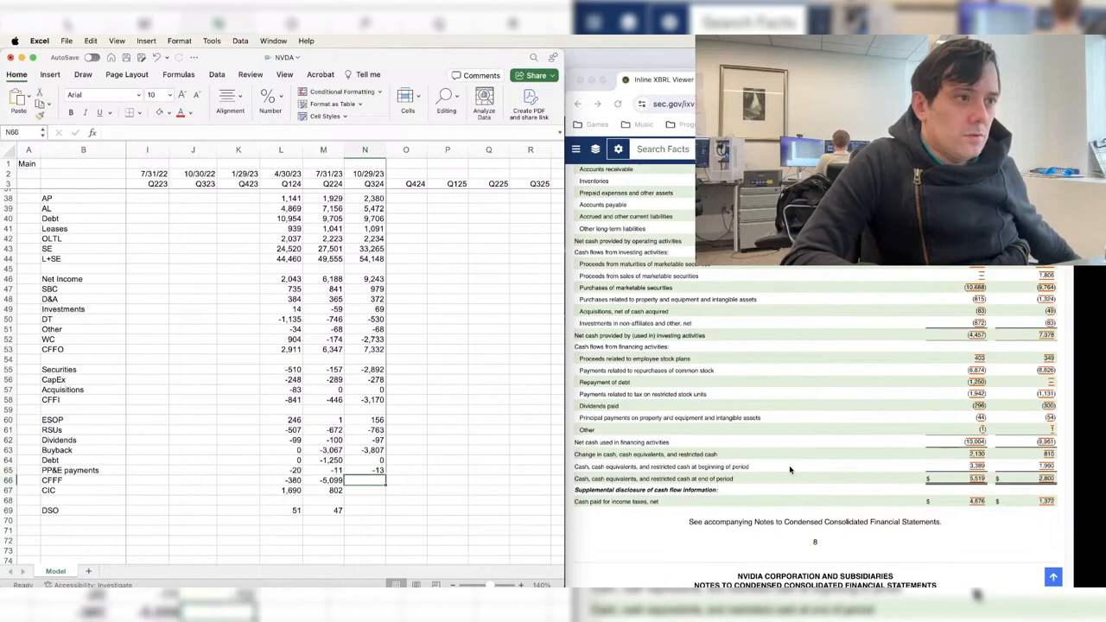
- Sum N60:N65 into Q324 CFFF and total CFFF across Q124 to Q324 to check it against the filing
{"action": "key", "text": "super+shift+t"}
{"action": "key", "text": "super+shift+t"}
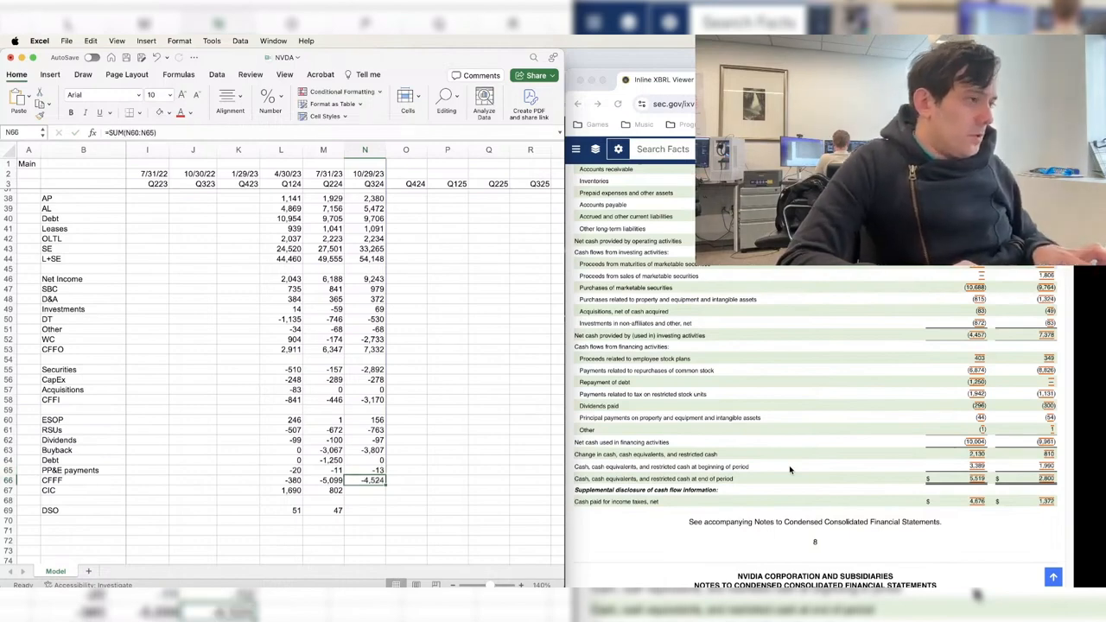
{"action": "key", "text": "shift+Left"}
{"action": "key", "text": "shift+Left"}
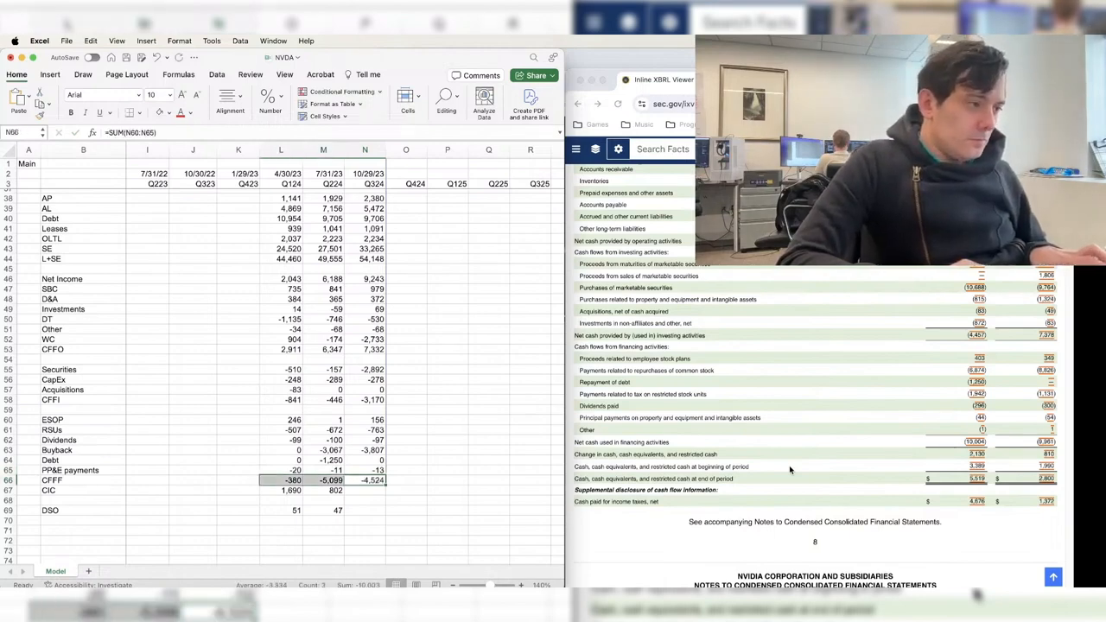
- Fill the Q224 CIC and DSO formulas across into Q324, saving the workbook
{"action": "key", "text": "Down"}
{"action": "key", "text": "super+s"}
{"action": "key", "text": "super+r"}
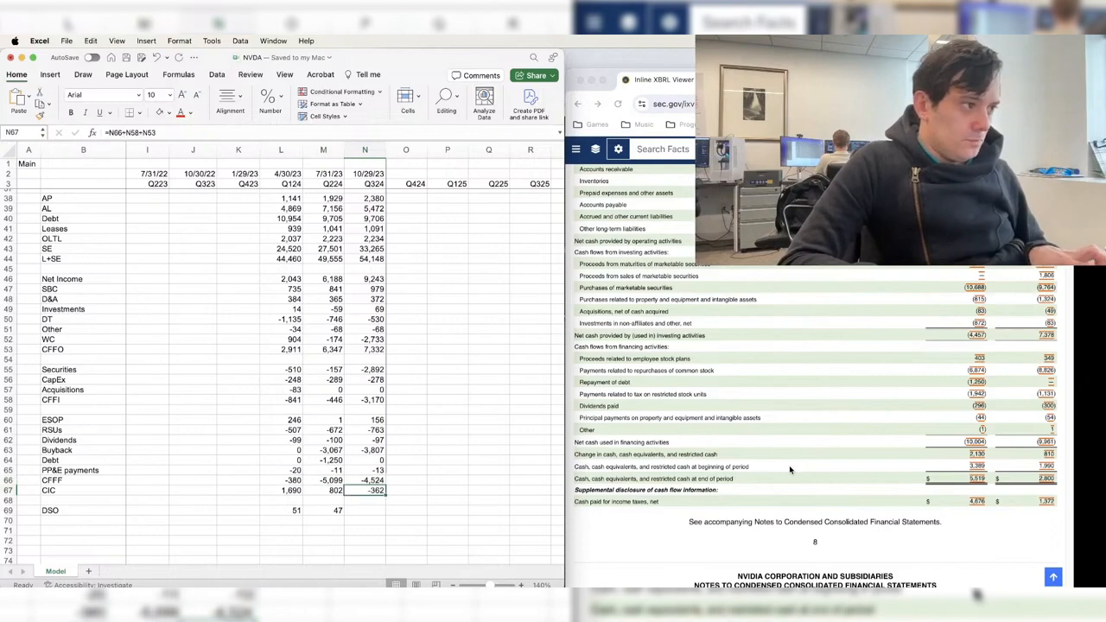
{"action": "key", "text": "Down"}
{"action": "key", "text": "Down"}
{"action": "key", "text": "super+s"}
{"action": "key", "text": "super+r"}
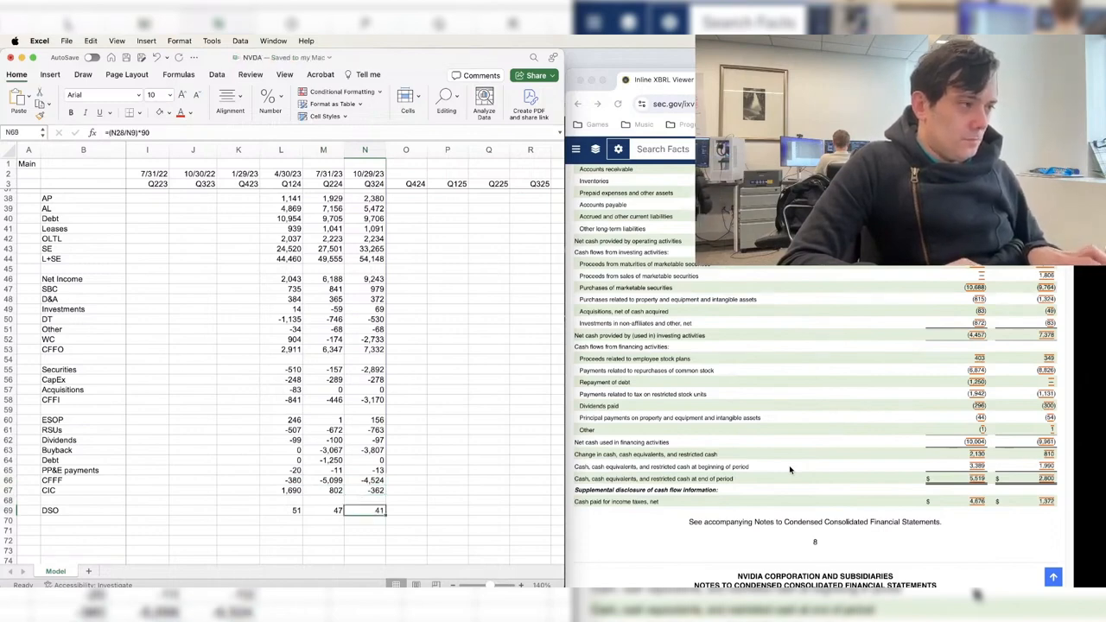
{"action": "left_click", "coordinate": [386, 371]}
{"action": "scroll", "coordinate": [285, 363], "scroll_direction": "up", "scroll_amount": 10}
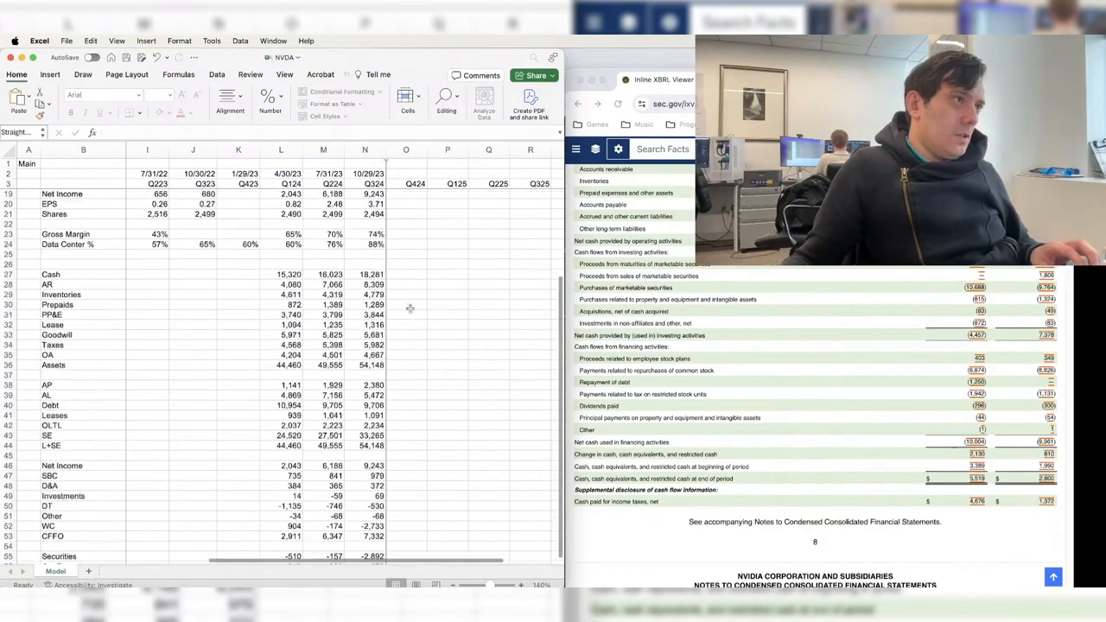
{"action": "left_click", "coordinate": [407, 315]}
- Switch to the SEC filing in Chrome and review the notes to the financial statements through to the segment revenue and operating income tables
{"action": "left_click", "coordinate": [598, 113]}
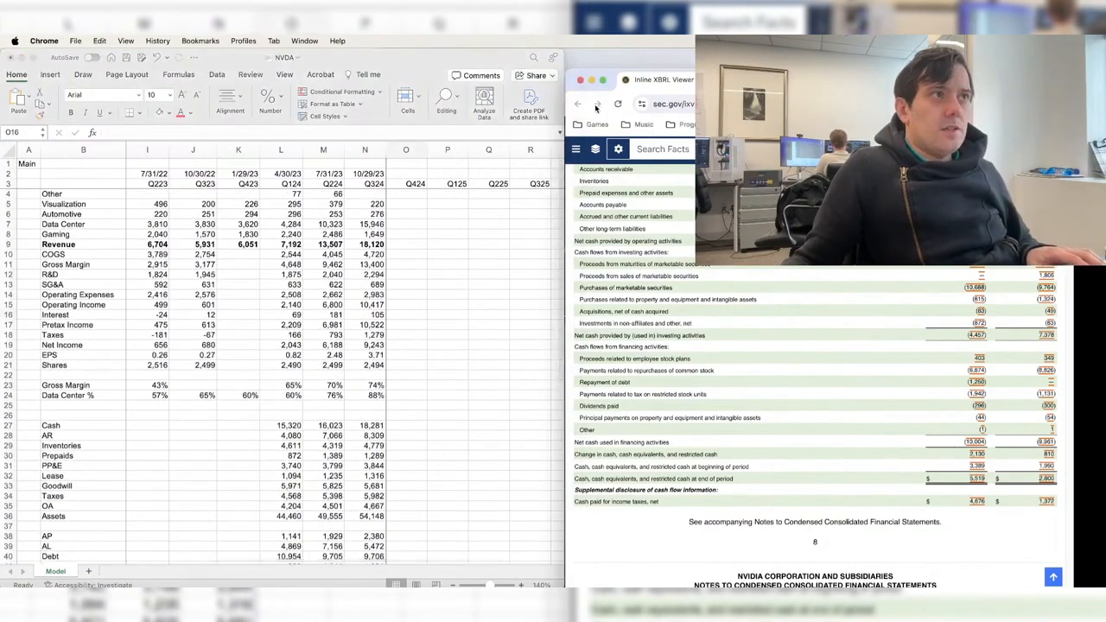
{"action": "left_click", "coordinate": [598, 110]}
{"action": "scroll", "coordinate": [759, 391], "scroll_direction": "down", "scroll_amount": 5}
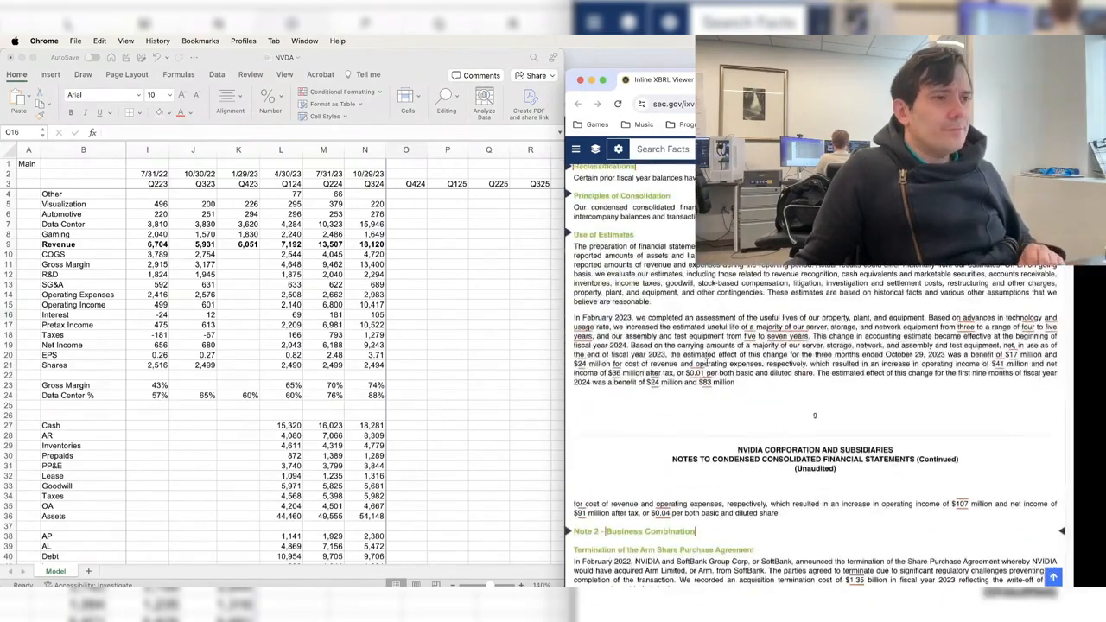
{"action": "scroll", "coordinate": [708, 367], "scroll_direction": "down", "scroll_amount": 5}
{"action": "scroll", "coordinate": [708, 367], "scroll_direction": "down", "scroll_amount": 8}
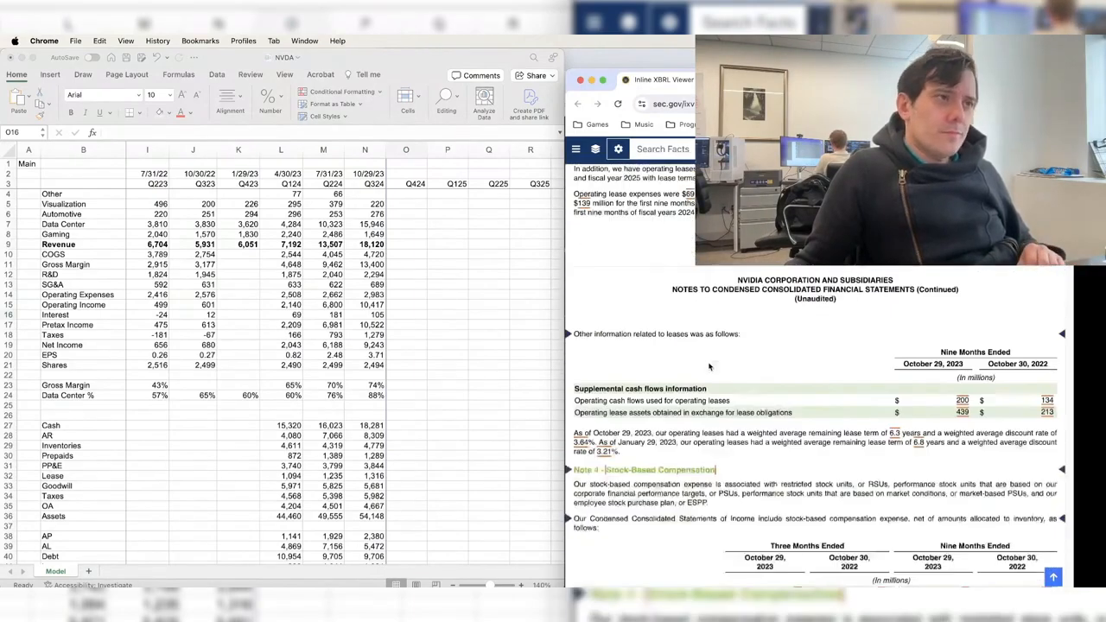
{"action": "scroll", "coordinate": [709, 368], "scroll_direction": "down", "scroll_amount": 8}
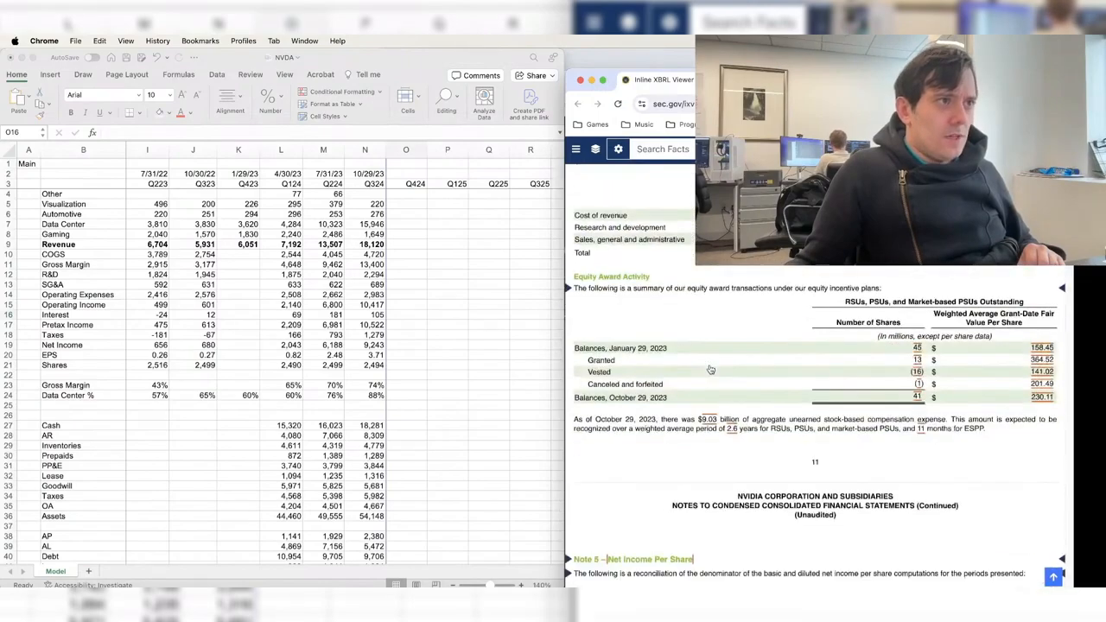
{"action": "scroll", "coordinate": [712, 371], "scroll_direction": "down", "scroll_amount": 10}
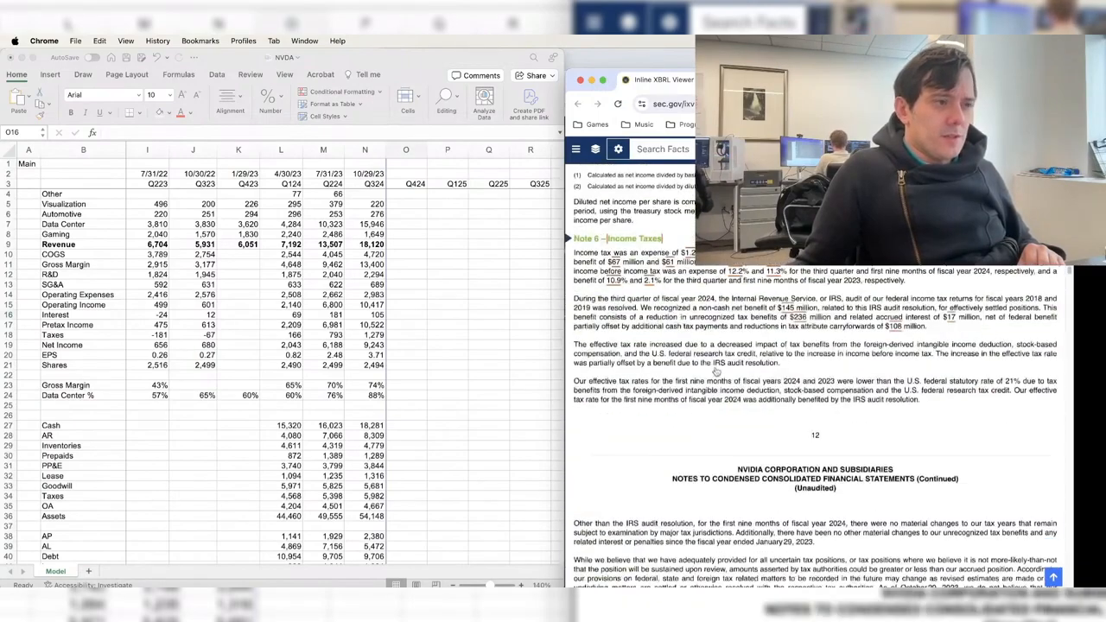
{"action": "scroll", "coordinate": [716, 372], "scroll_direction": "down", "scroll_amount": 10}
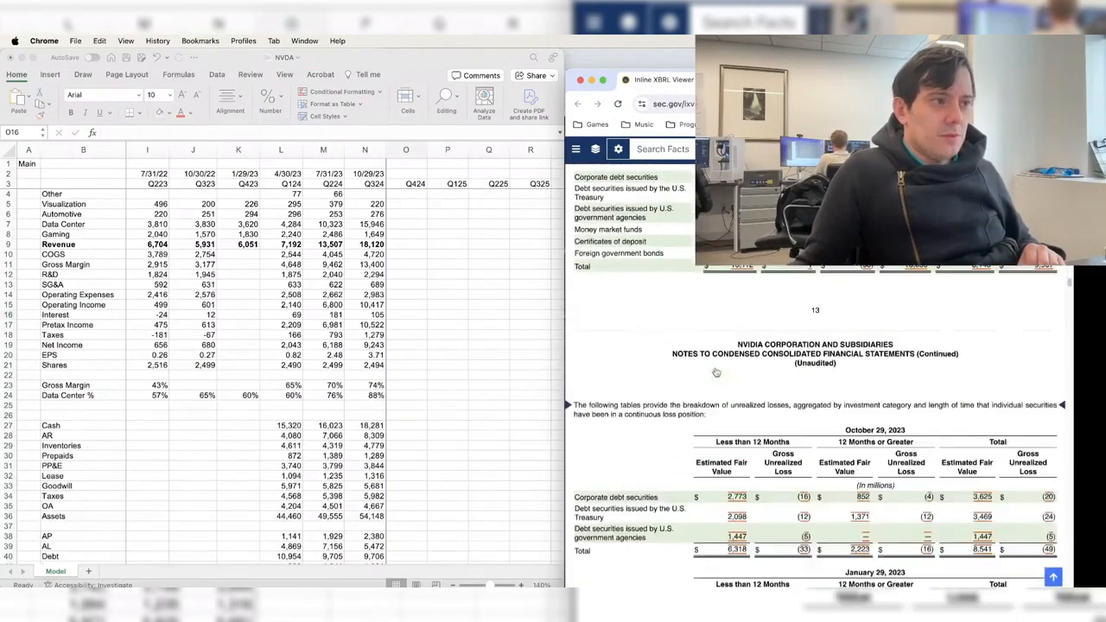
{"action": "scroll", "coordinate": [716, 372], "scroll_direction": "down", "scroll_amount": 10}
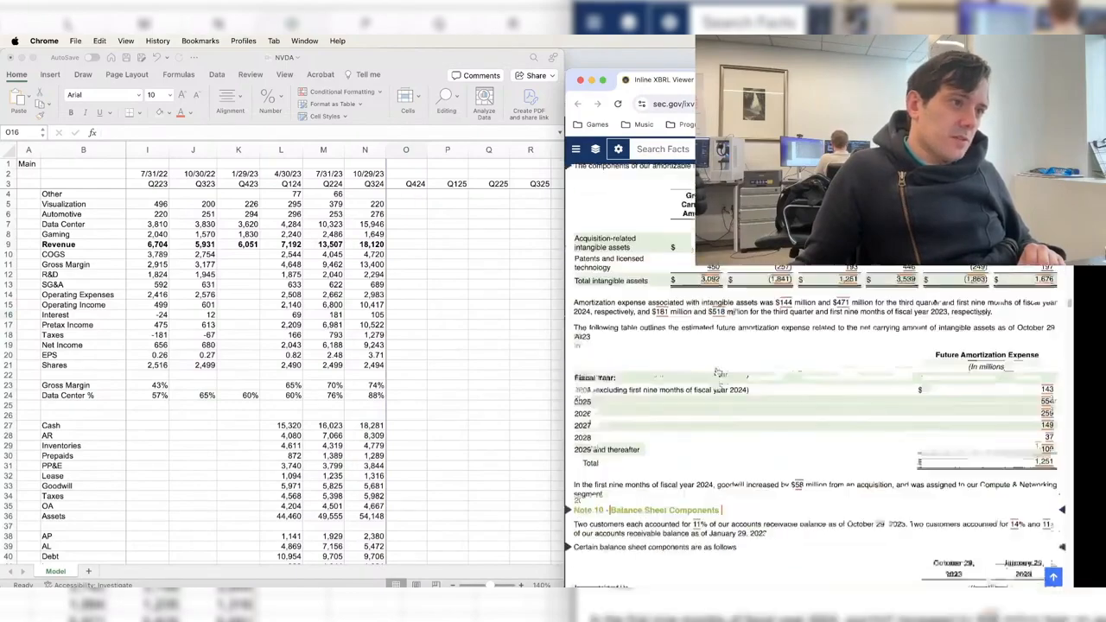
{"action": "scroll", "coordinate": [717, 372], "scroll_direction": "down", "scroll_amount": 10}
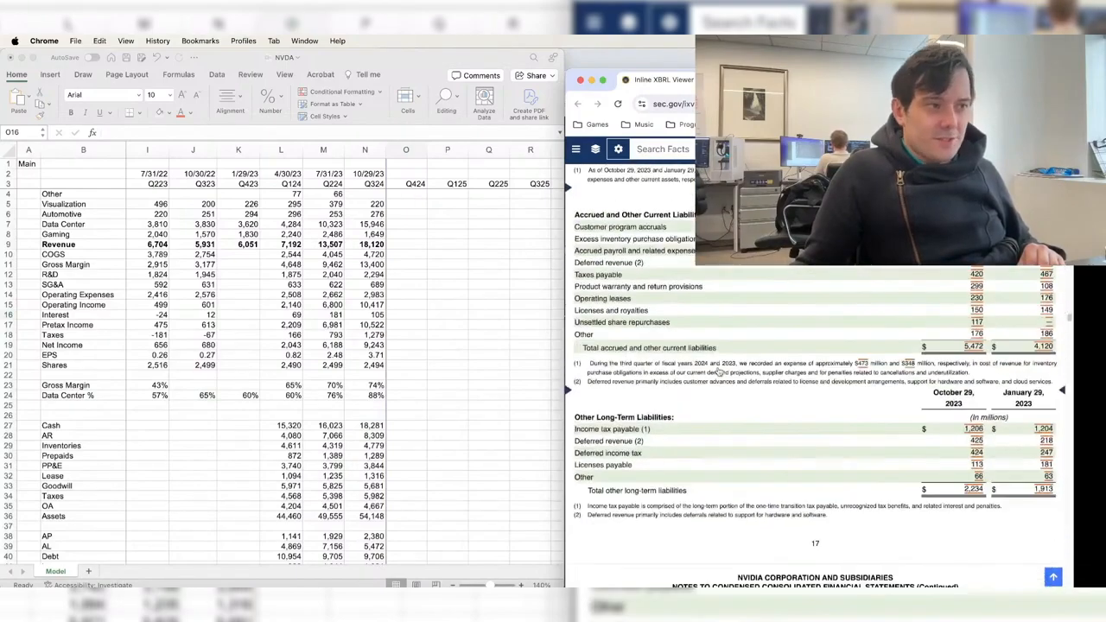
{"action": "scroll", "coordinate": [718, 372], "scroll_direction": "down", "scroll_amount": 10}
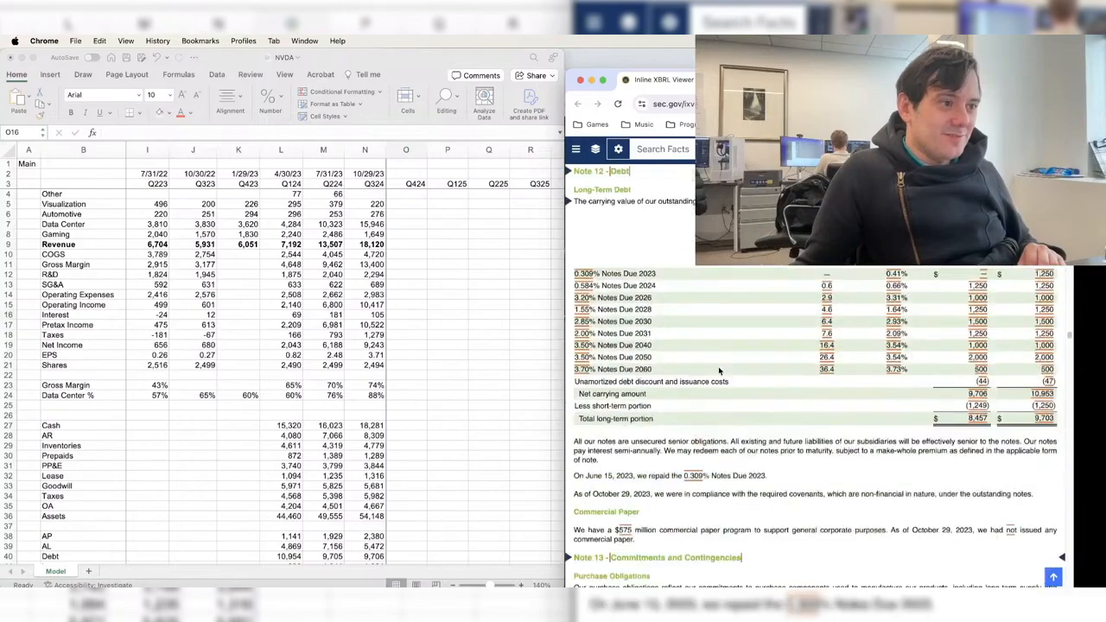
{"action": "scroll", "coordinate": [719, 371], "scroll_direction": "down", "scroll_amount": 10}
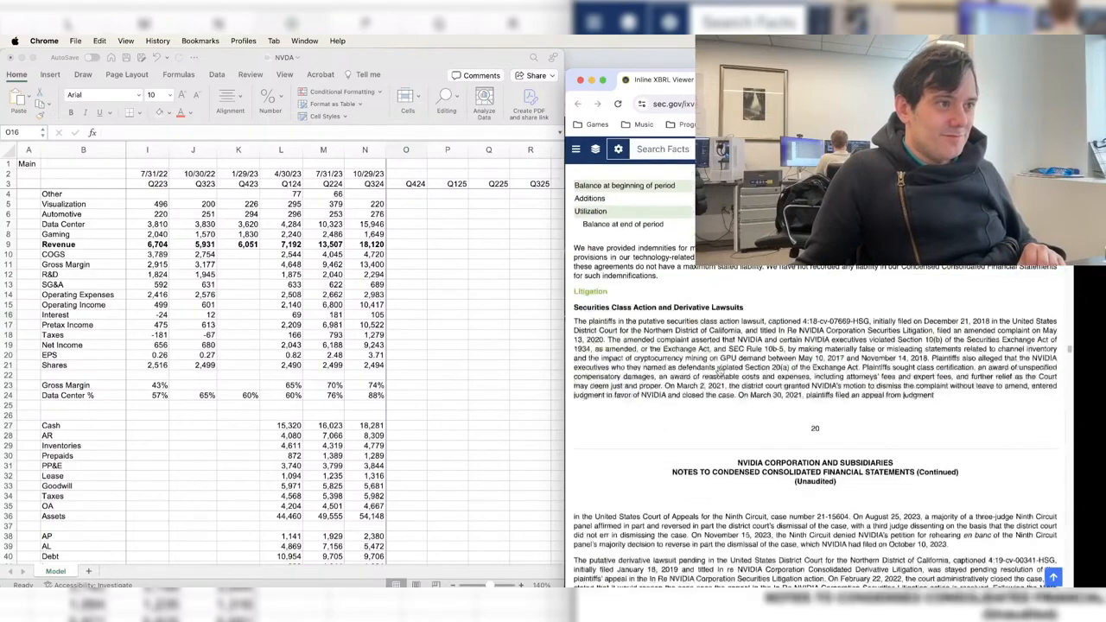
{"action": "scroll", "coordinate": [719, 372], "scroll_direction": "down", "scroll_amount": 10}
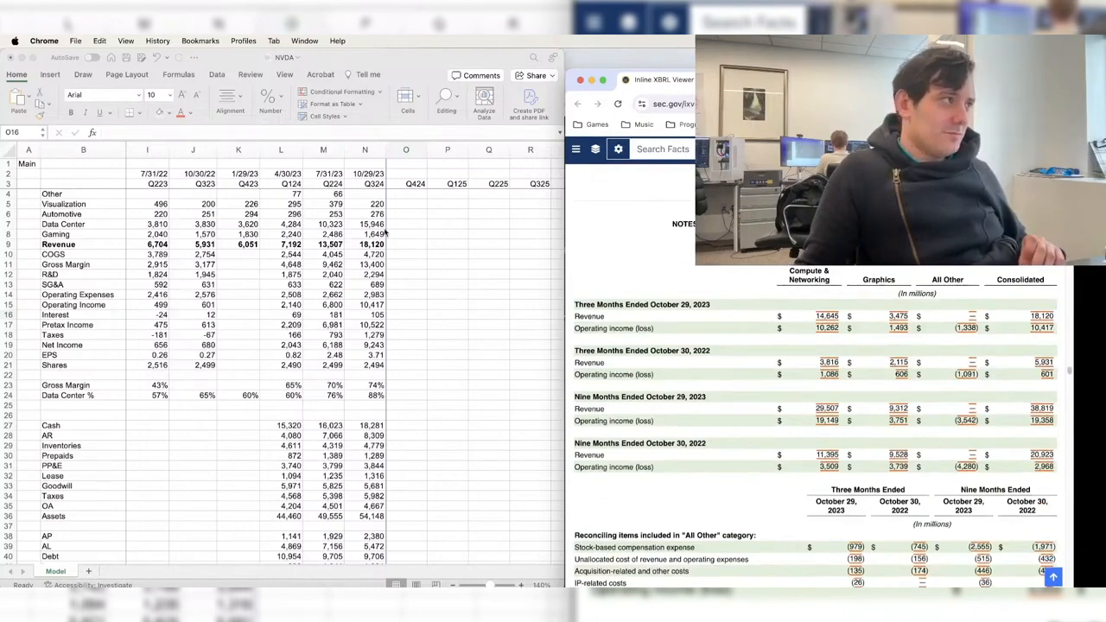
- Enter Q324 Data Center revenue of 14514 and Gaming revenue of 2856 from the filing's specialized-markets revenue table
{"action": "scroll", "coordinate": [811, 354], "scroll_direction": "down", "scroll_amount": 8}
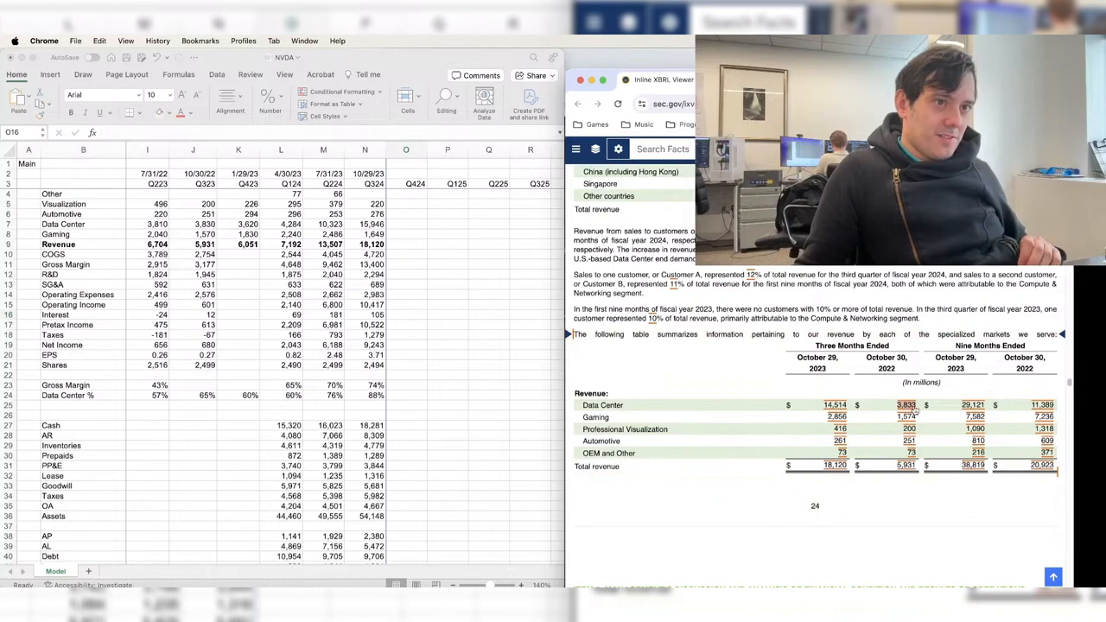
{"action": "left_click", "coordinate": [416, 331]}
{"action": "left_click", "coordinate": [372, 224]}
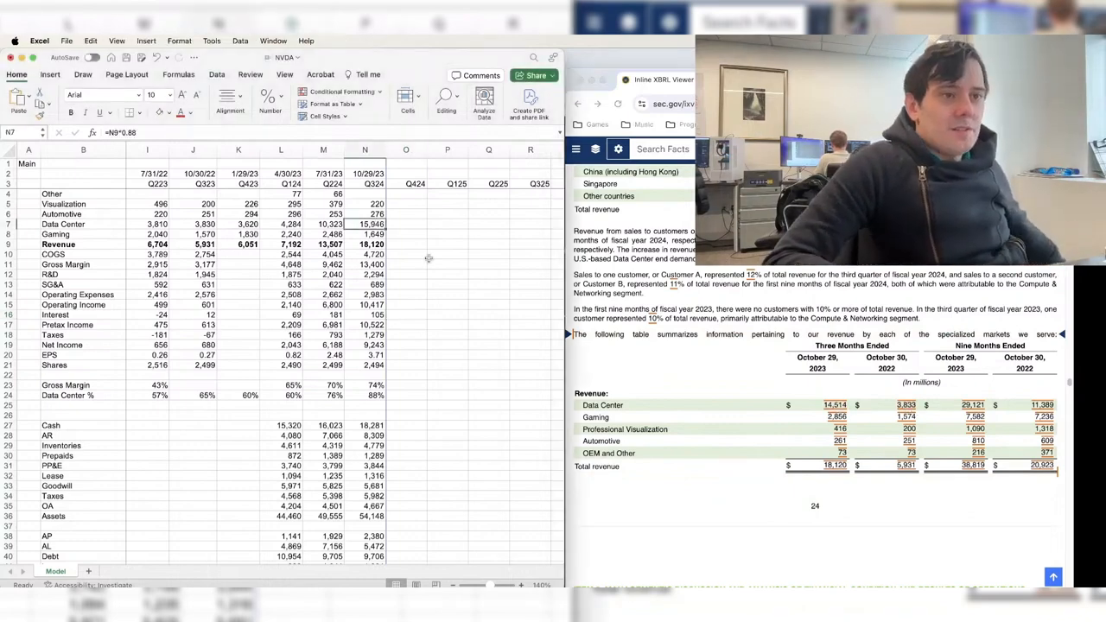
{"action": "type", "text": "1451"}
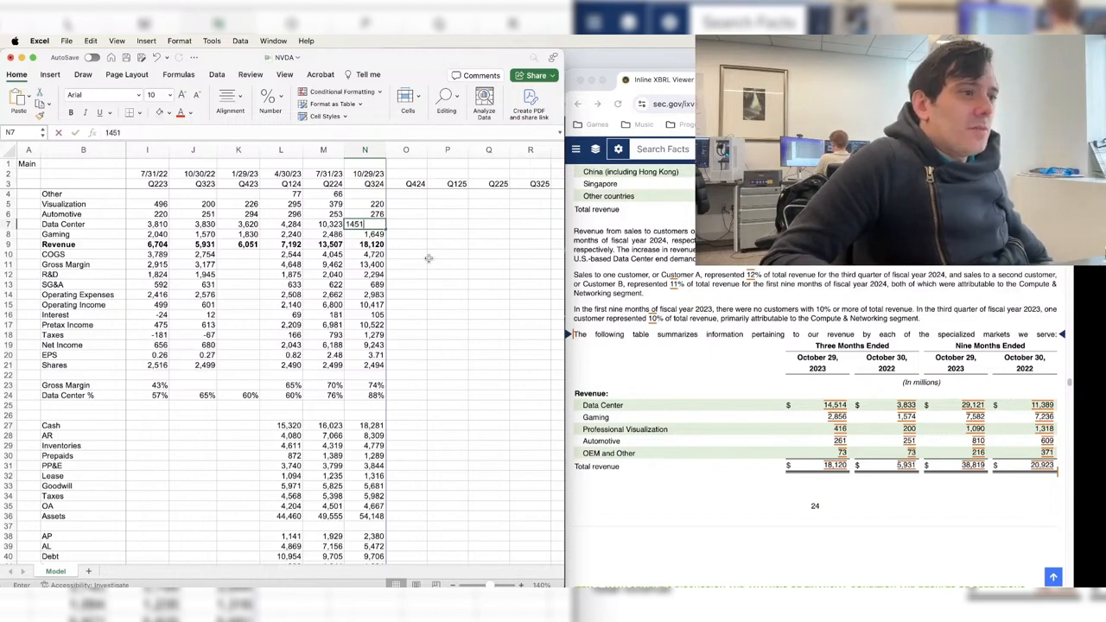
{"action": "type", "text": "4"}
{"action": "key", "text": "Return"}
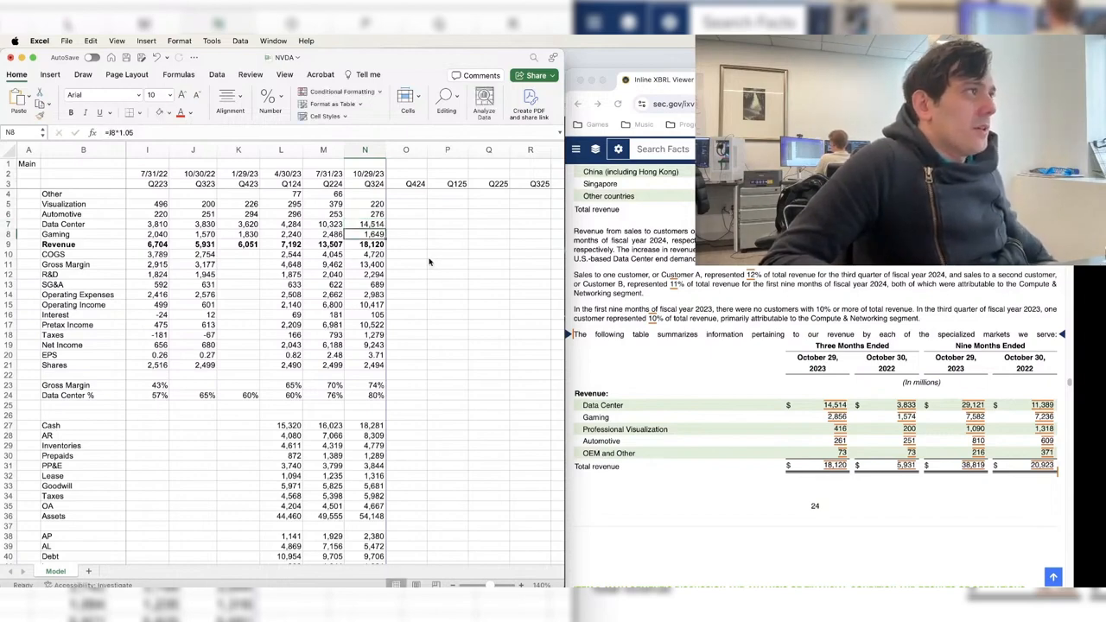
{"action": "type", "text": "2856"}
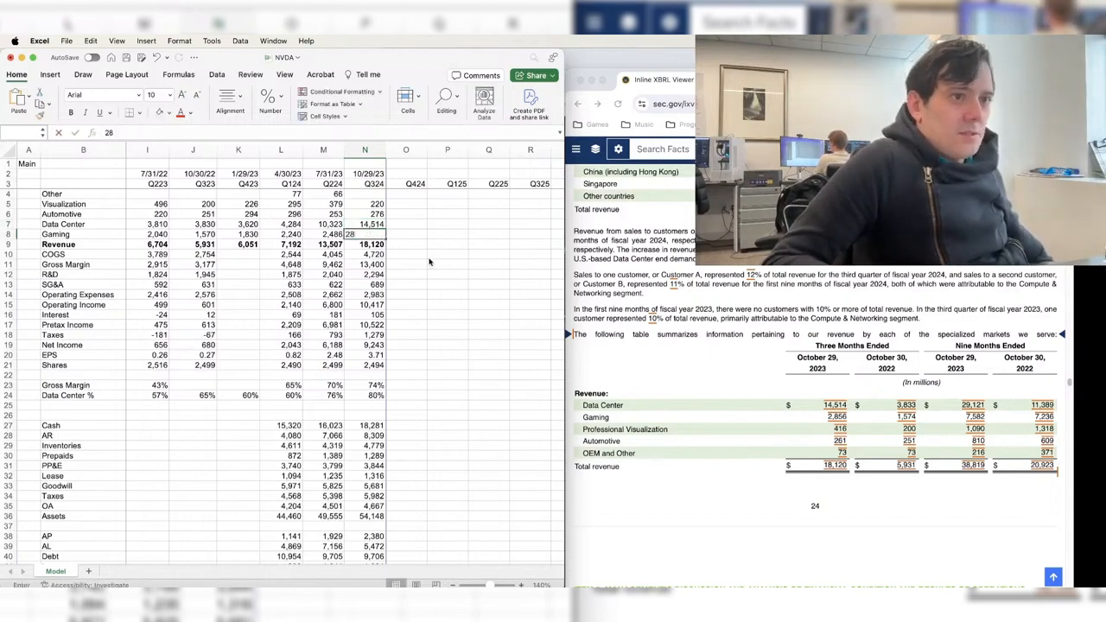
{"action": "key", "text": "Up"}
- Enter the remaining Q324 market revenues from the filing: Automotive 261, Visualization 416 and Other 73
{"action": "key", "text": "Up"}
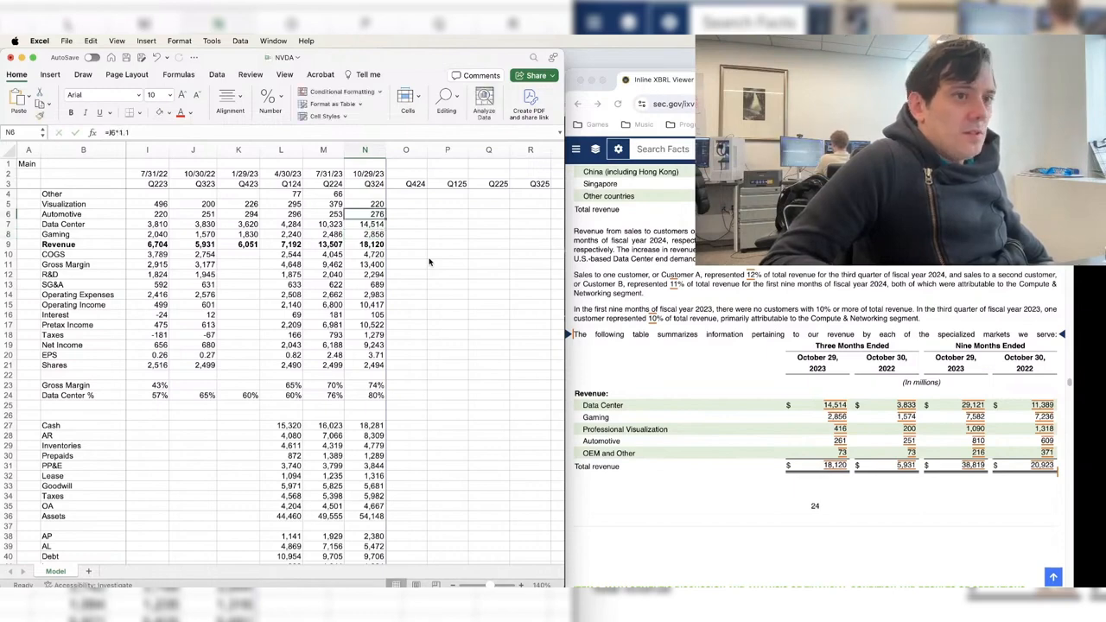
{"action": "type", "text": "26"}
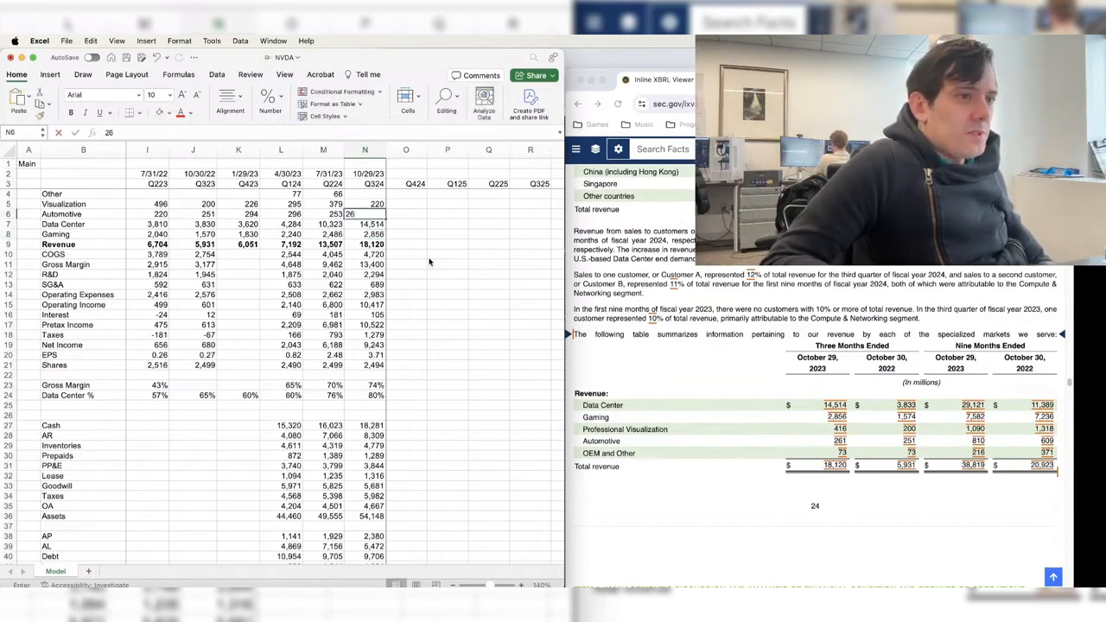
{"action": "type", "text": "1"}
{"action": "key", "text": "Up"}
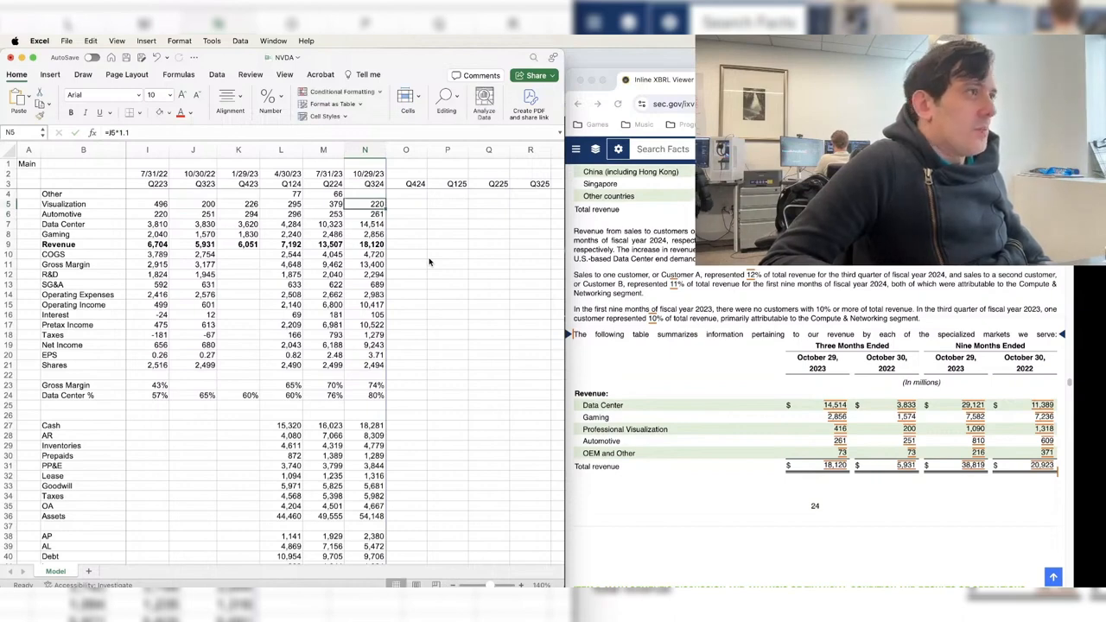
{"action": "type", "text": "416"}
{"action": "key", "text": "Up"}
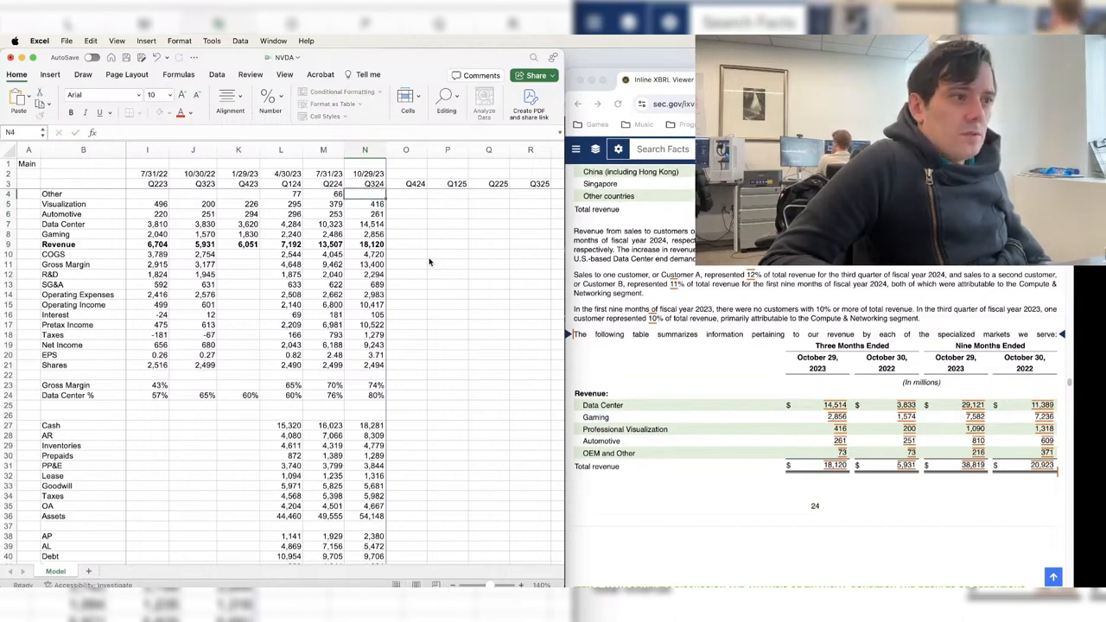
{"action": "type", "text": "73"}
{"action": "key", "text": "Return"}
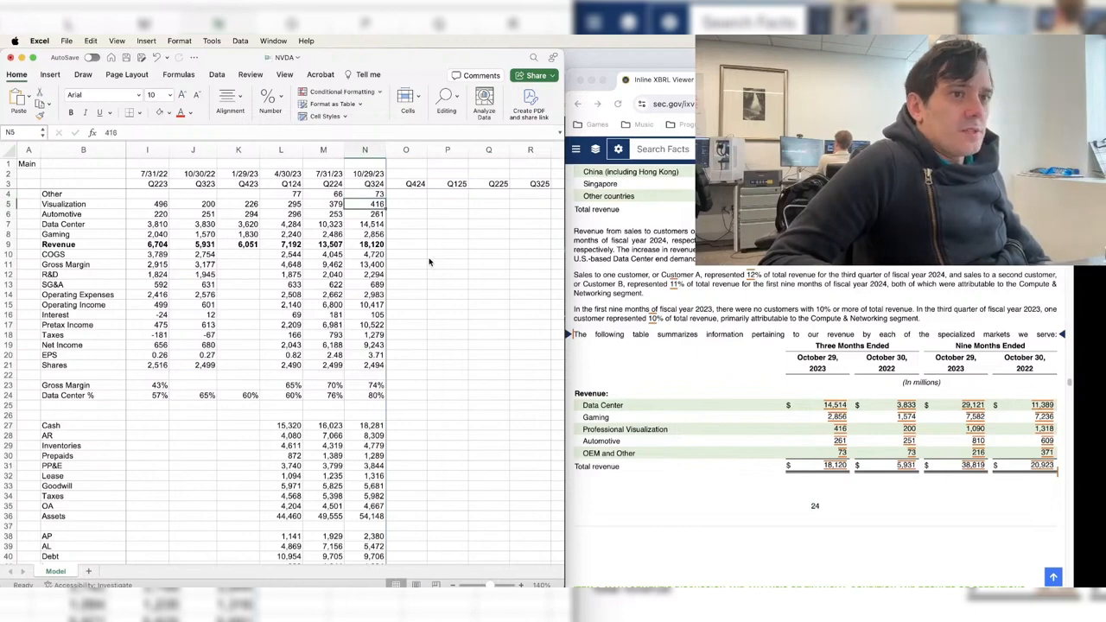
- Enter 73 as the Q323 Other revenue
{"action": "key", "text": "Up"}
{"action": "key", "text": "Left"}
{"action": "key", "text": "Left"}
{"action": "key", "text": "Left"}
{"action": "key", "text": "Left"}
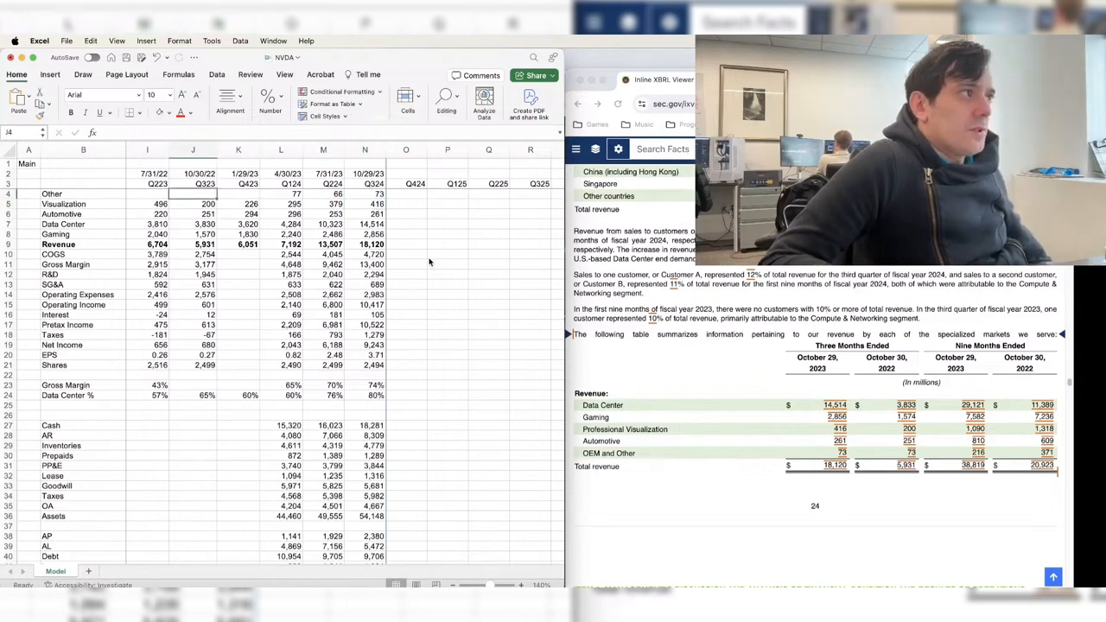
{"action": "type", "text": "73"}
{"action": "key", "text": "Return"}
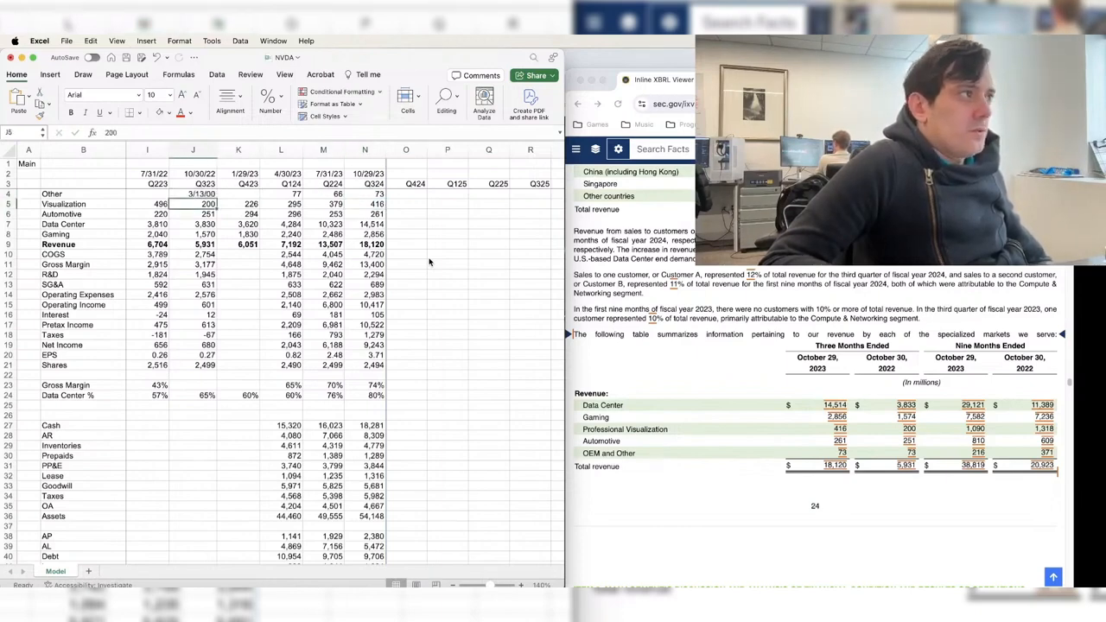
- Copy the Q124 Other cell into Q323 Other for its number format, set the value to 73, and save the workbook
{"action": "key", "text": "Up"}
{"action": "key", "text": "super+c"}
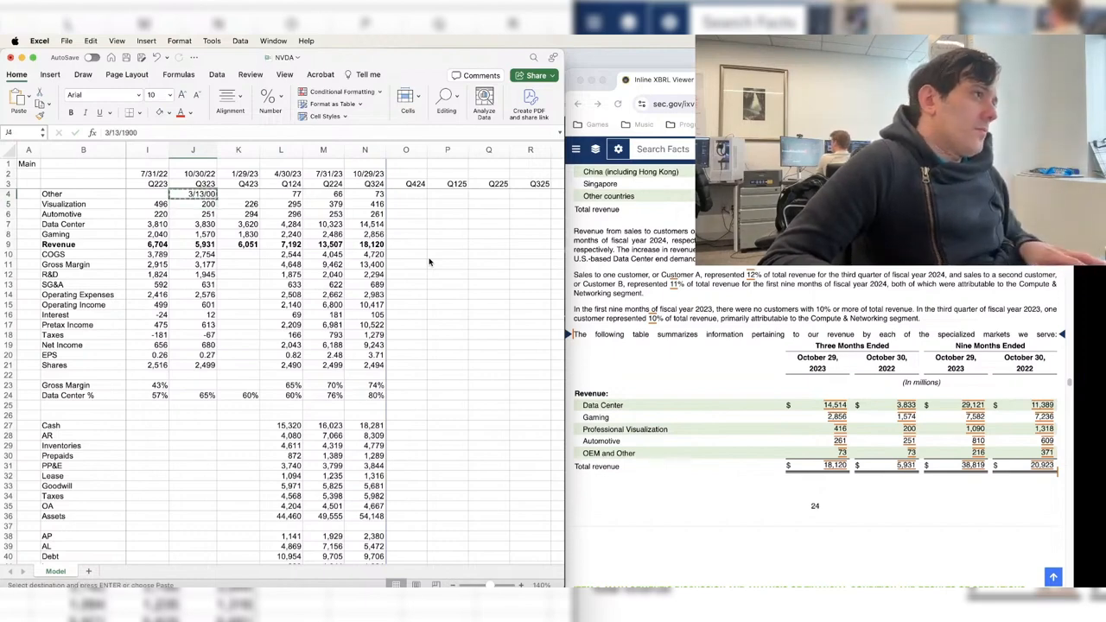
{"action": "key", "text": "Right"}
{"action": "key", "text": "Right"}
{"action": "key", "text": "super+c"}
{"action": "key", "text": "Left"}
{"action": "key", "text": "Left"}
{"action": "key", "text": "super+v"}
{"action": "type", "text": "73"}
{"action": "key", "text": "Return"}
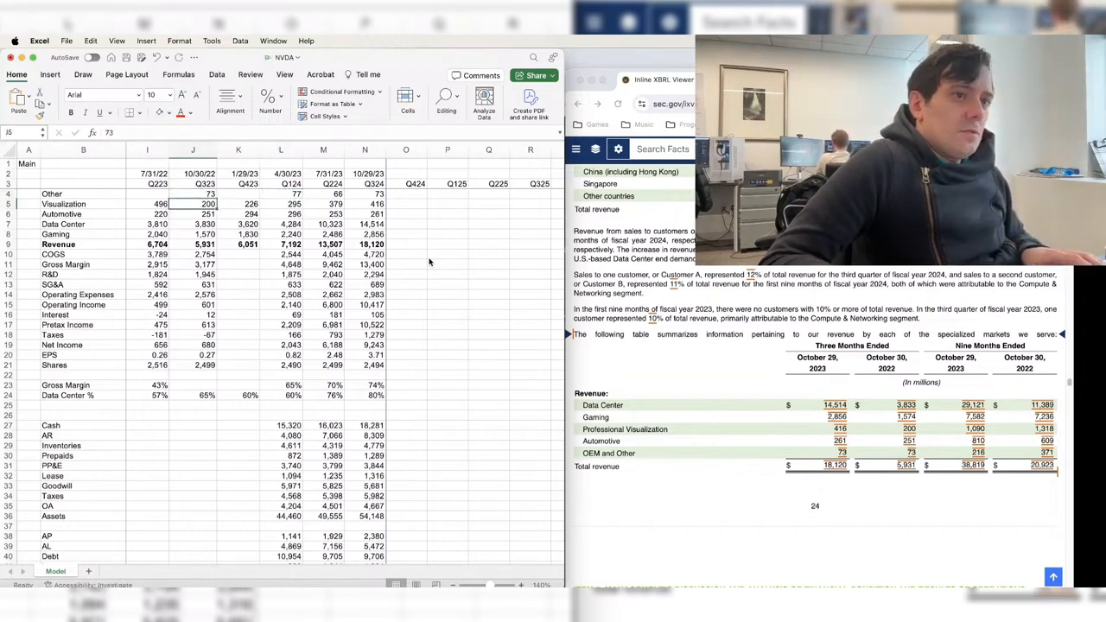
{"action": "key", "text": "super+s"}
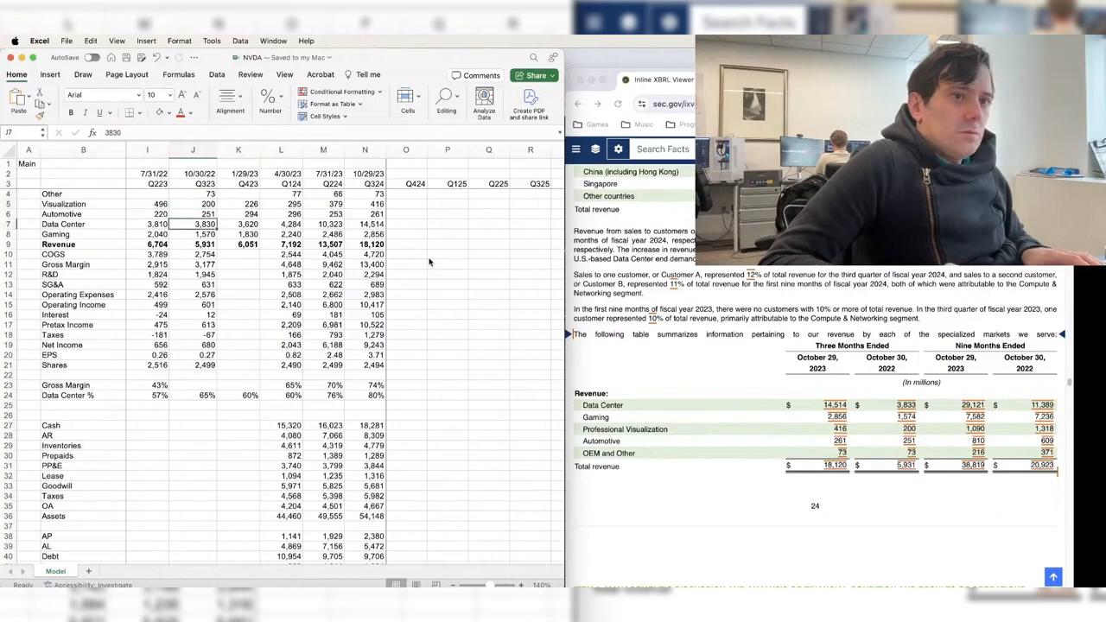
- Set Q323 Data Center revenue to 3,833 and Gaming revenue to 1574 from the filing's prior-year column
{"action": "type", "text": "3"}
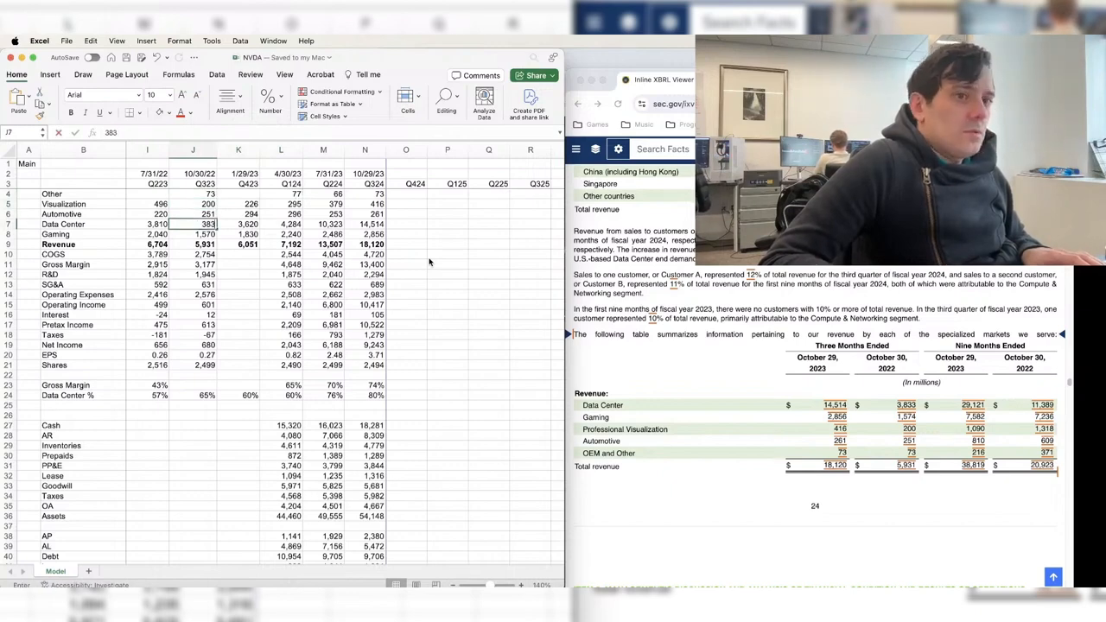
{"action": "type", "text": ",833"}
{"action": "key", "text": "Return"}
{"action": "type", "text": "1574"}
{"action": "key", "text": "Return"}
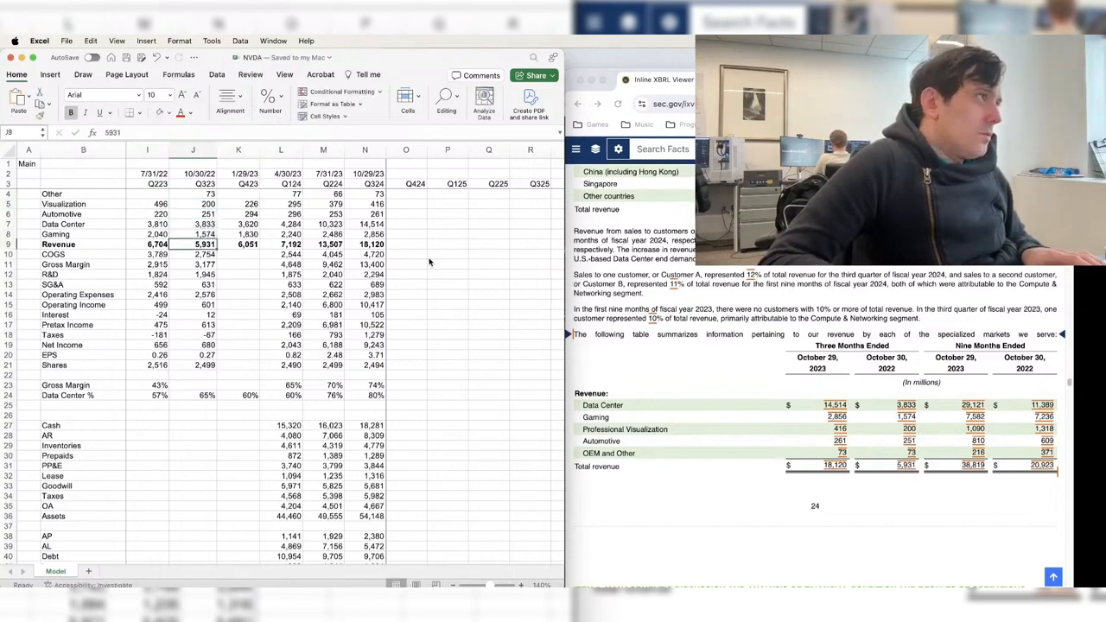
- Replace the hardcoded Q323 Revenue total with a SUM of the five market lines in J4:J8
{"action": "type", "text": "=sum("}
{"action": "key", "text": "Up"}
{"action": "key", "text": "shift+Up"}
{"action": "key", "text": "shift+Up"}
{"action": "key", "text": "shift+Up"}
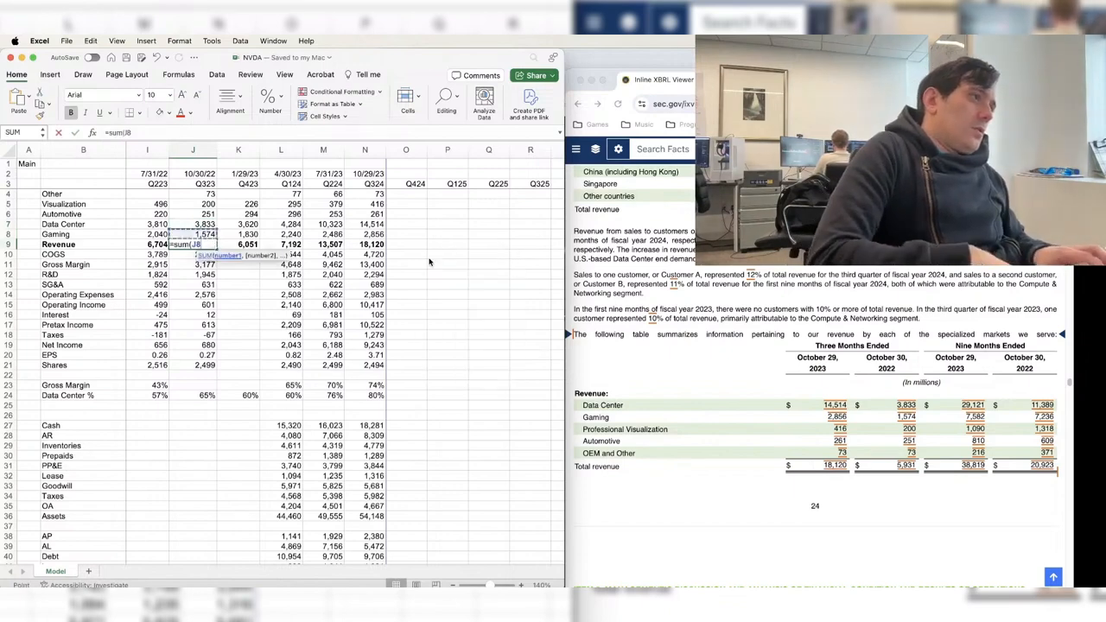
{"action": "key", "text": "Return"}
{"action": "key", "text": "Up"}
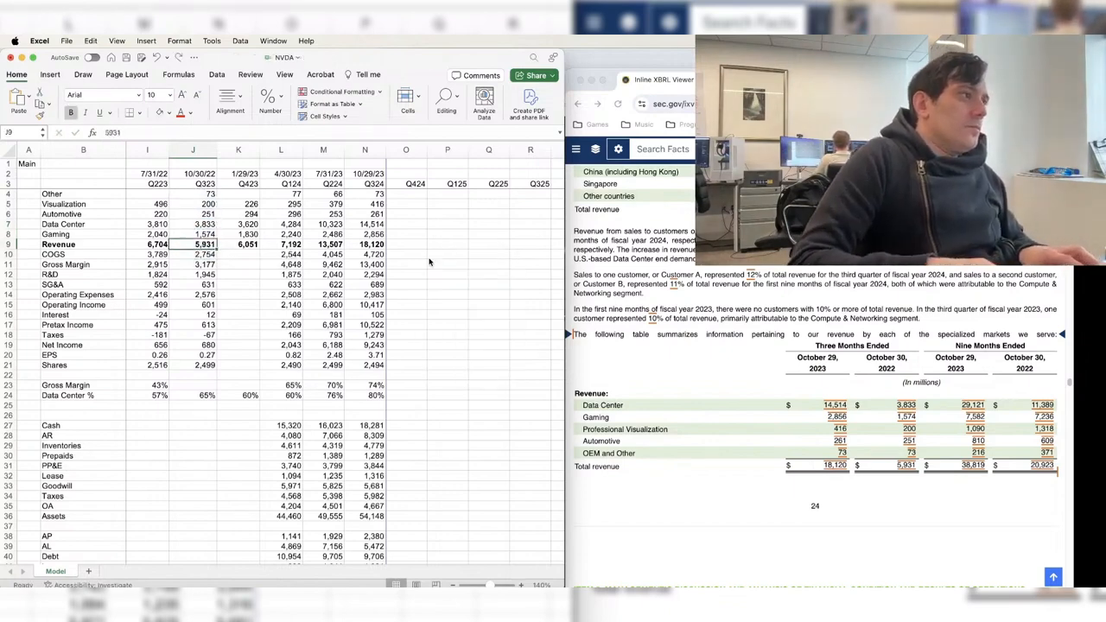
- Copy the Q323 Revenue sum formula into the Q324 Revenue cell N9
{"action": "key", "text": "ctrl+c"}
{"action": "key", "text": "Right"}
{"action": "key", "text": "Right"}
{"action": "key", "text": "Right"}
{"action": "key", "text": "Right"}
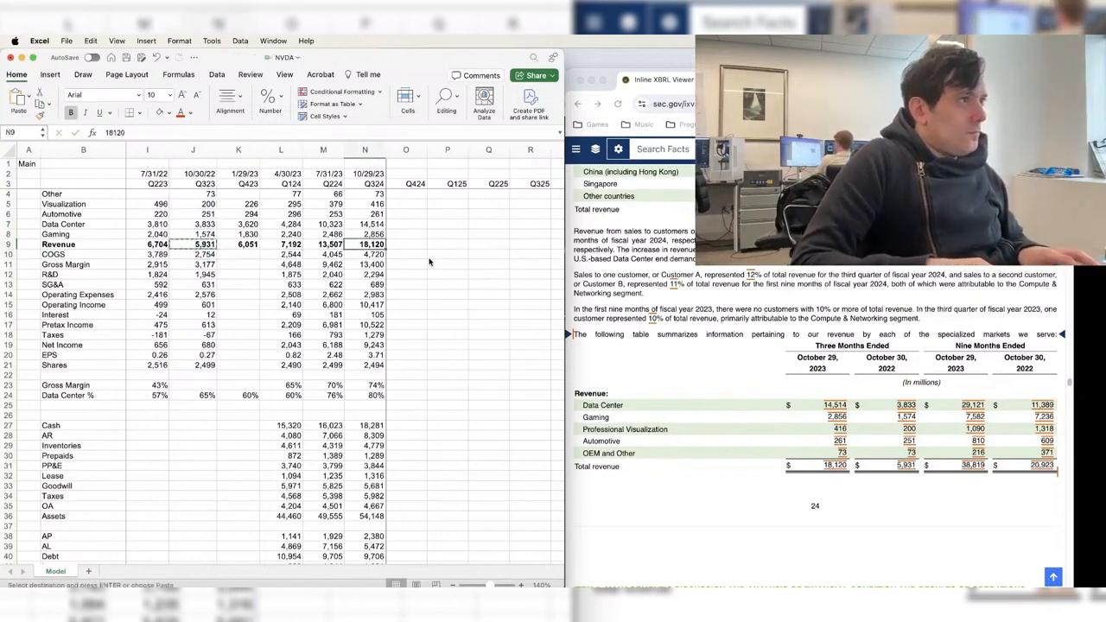
{"action": "key", "text": "ctrl+v"}
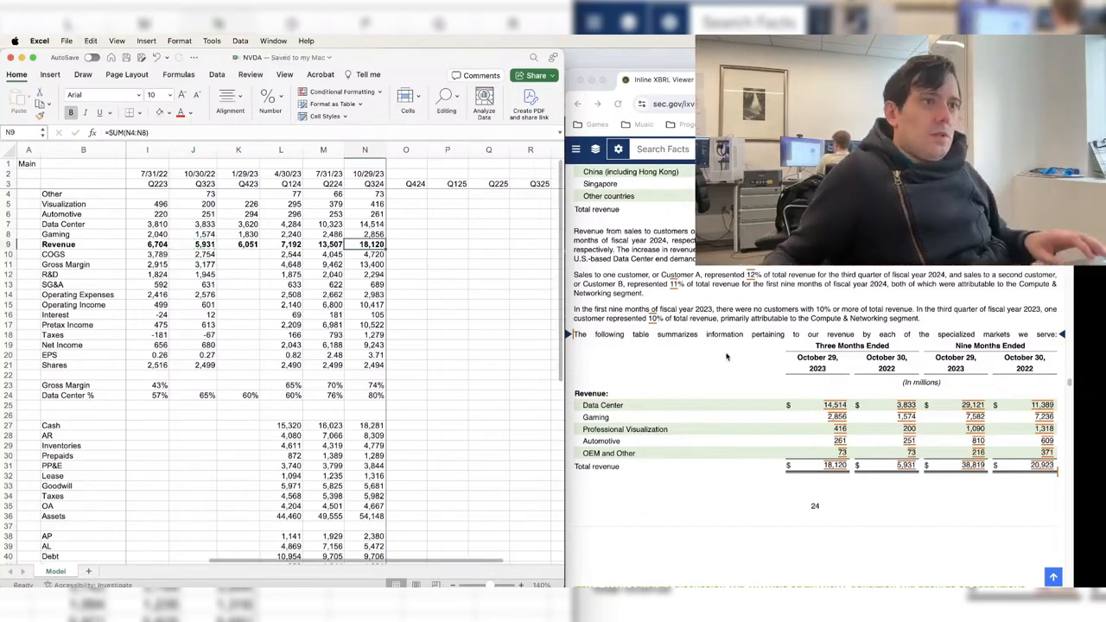
- Switch to the SEC filing in Chrome and review it from recent developments and global trade through the quarterly summary to the signature page
{"action": "left_click", "coordinate": [773, 357]}
{"action": "scroll", "coordinate": [772, 357], "scroll_direction": "down", "scroll_amount": 15}
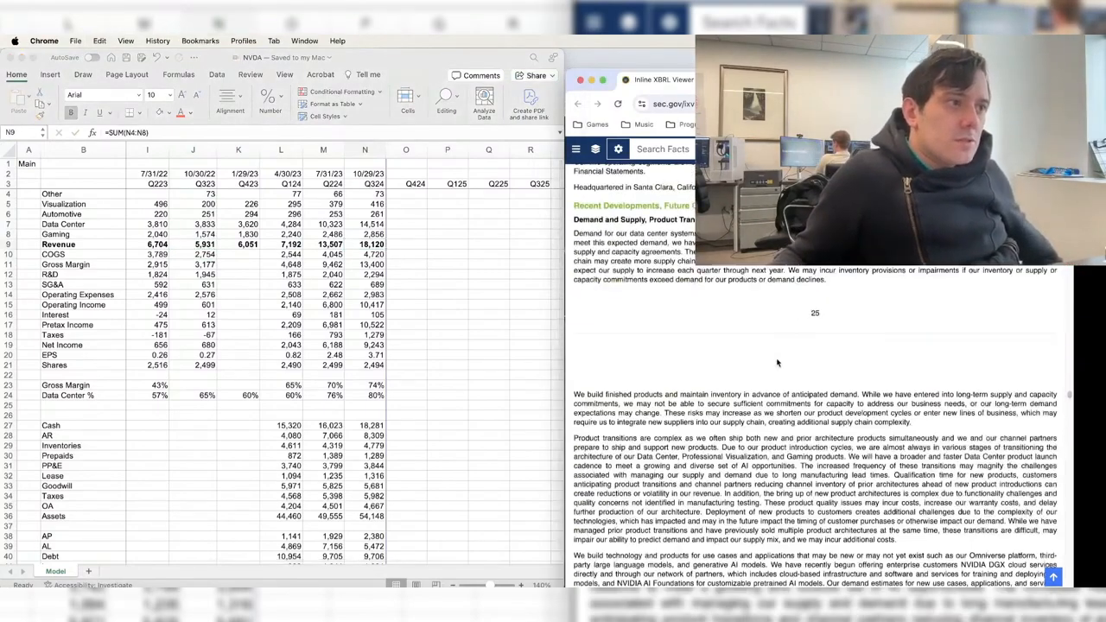
{"action": "scroll", "coordinate": [773, 362], "scroll_direction": "up", "scroll_amount": 2}
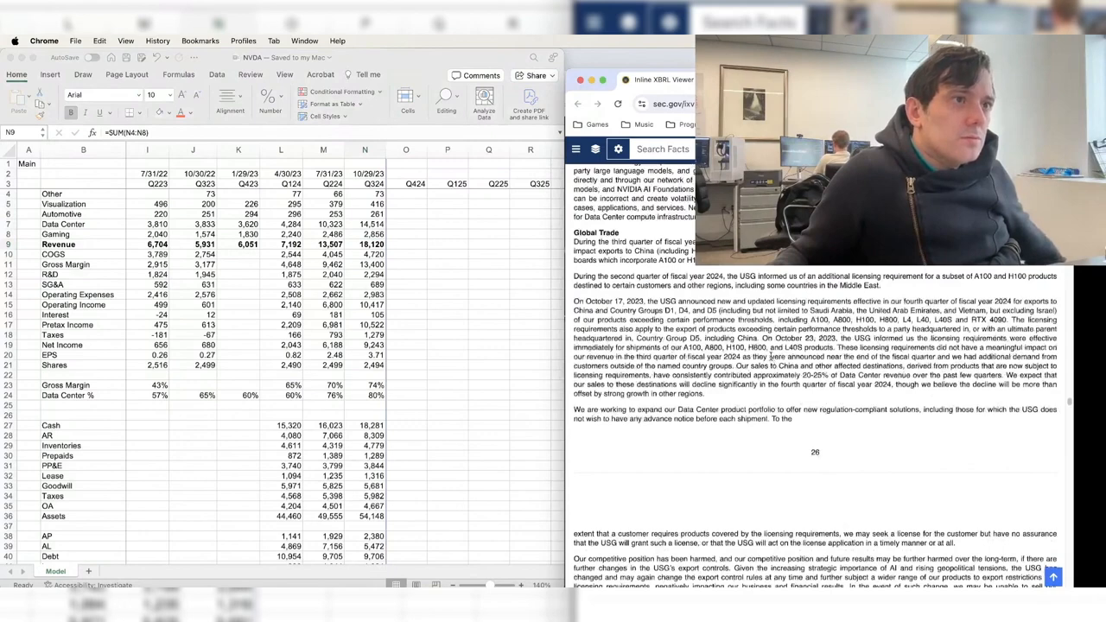
{"action": "left_click_drag", "start_coordinate": [777, 266], "coordinate": [887, 286]}
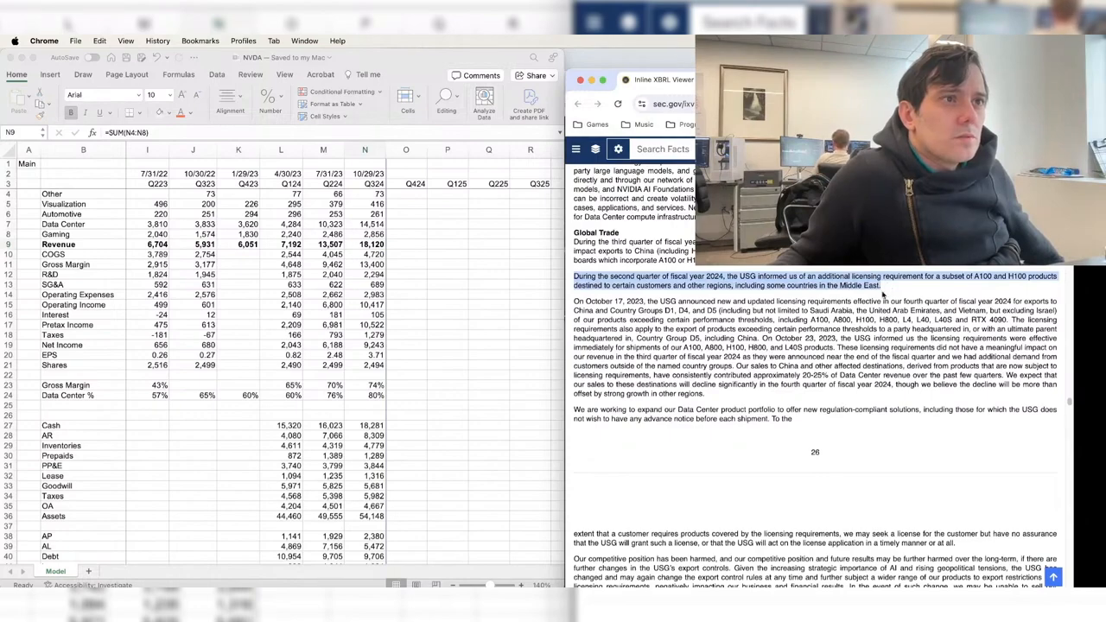
{"action": "left_click_drag", "start_coordinate": [887, 286], "coordinate": [917, 421]}
{"action": "left_click", "coordinate": [917, 421]}
{"action": "scroll", "coordinate": [893, 352], "scroll_direction": "down", "scroll_amount": 4}
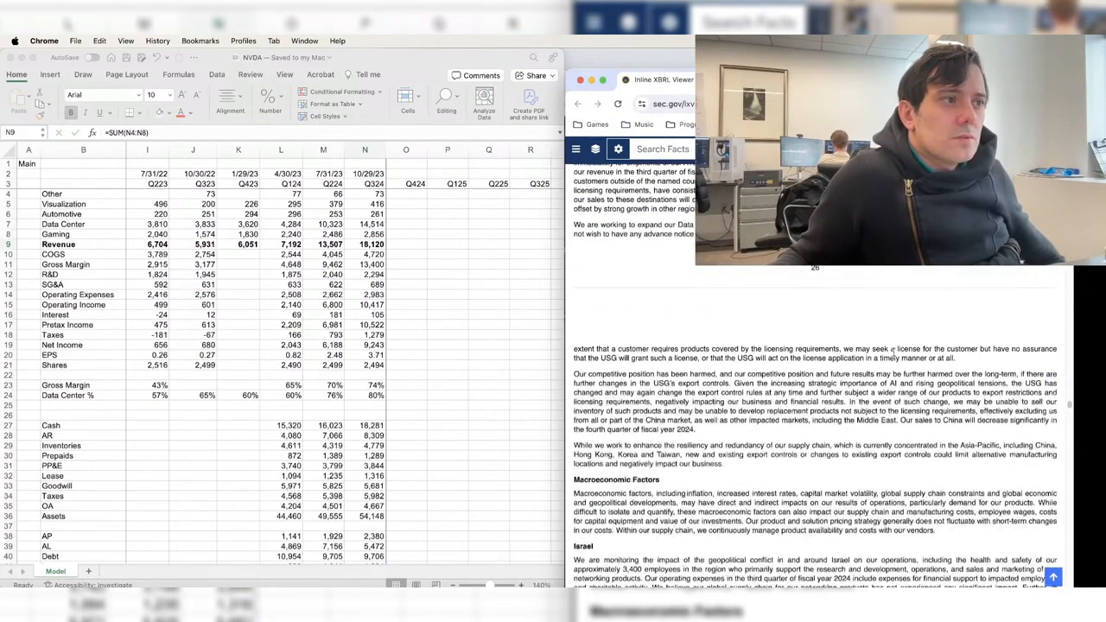
{"action": "scroll", "coordinate": [893, 353], "scroll_direction": "down", "scroll_amount": 4}
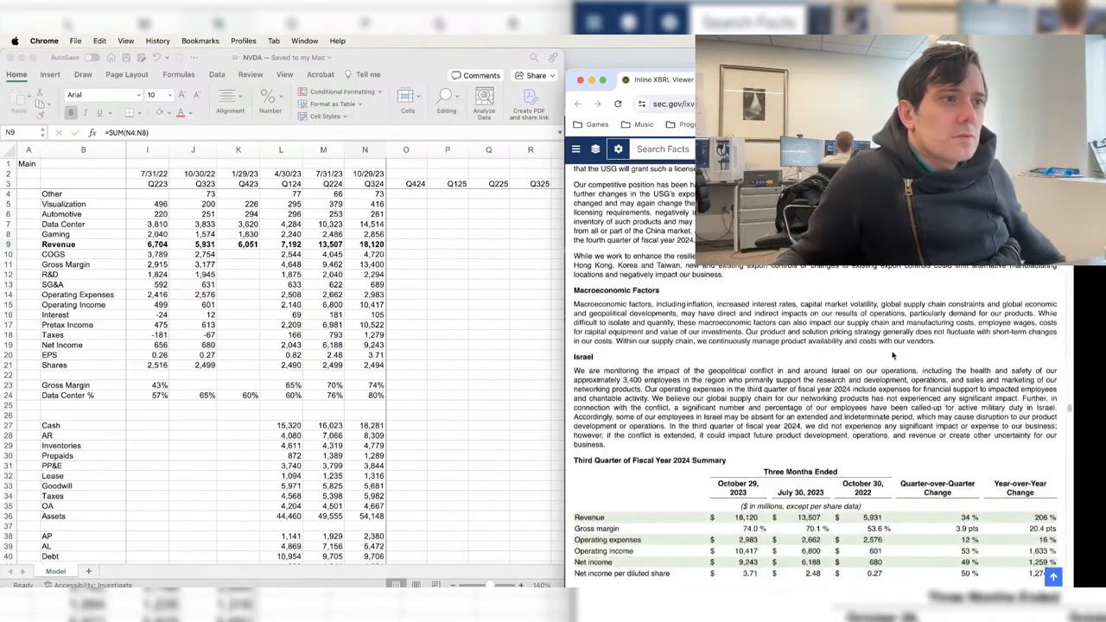
{"action": "scroll", "coordinate": [892, 354], "scroll_direction": "down", "scroll_amount": 15}
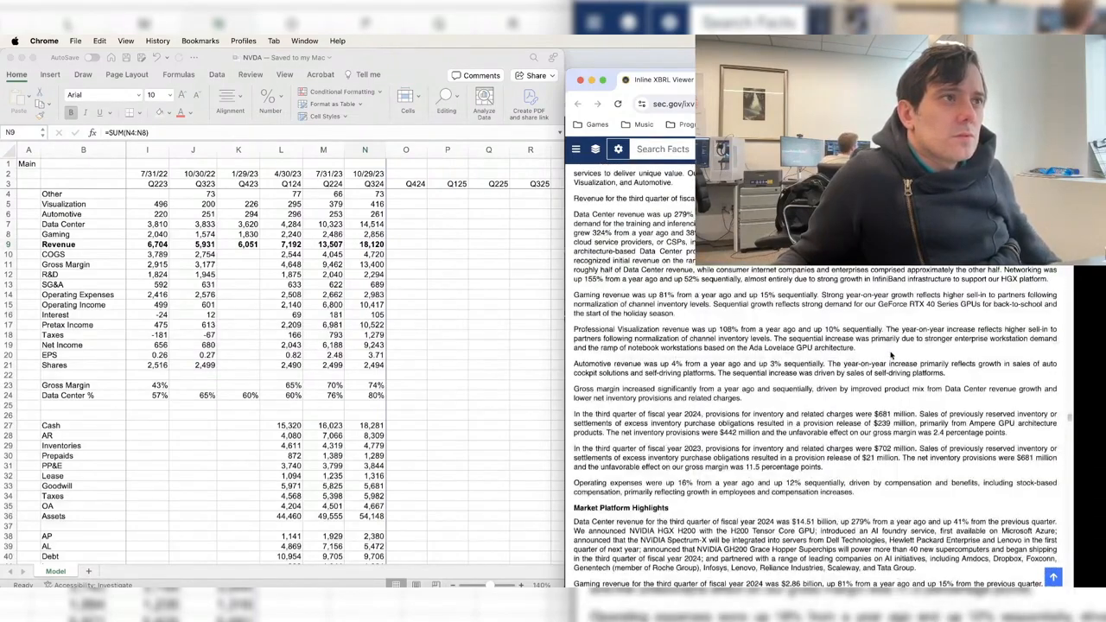
{"action": "scroll", "coordinate": [892, 355], "scroll_direction": "down", "scroll_amount": 4}
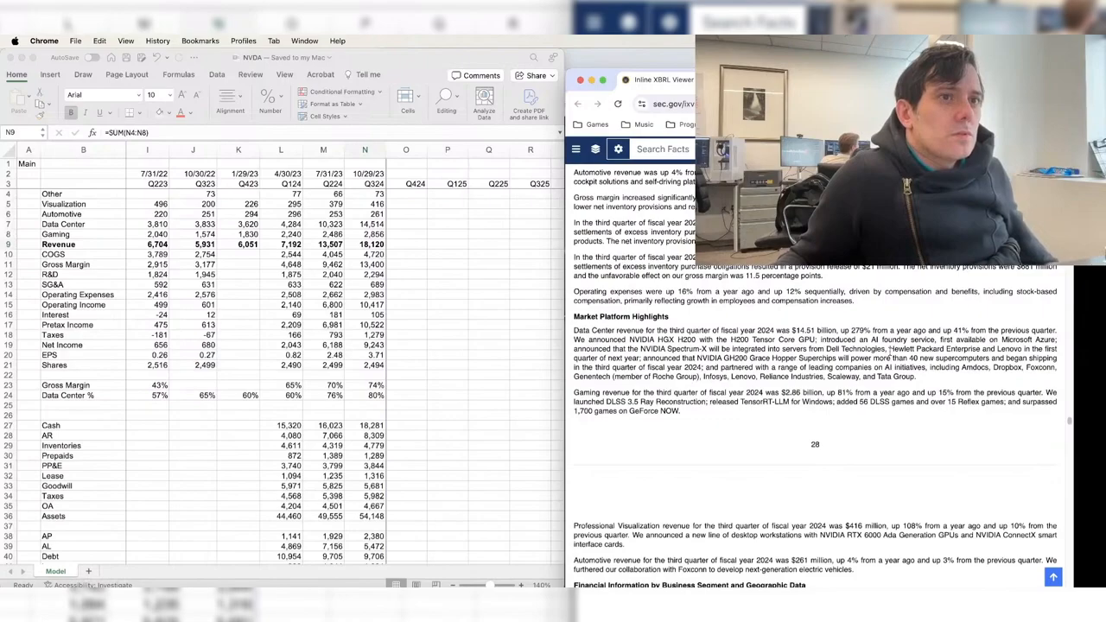
{"action": "scroll", "coordinate": [890, 350], "scroll_direction": "down", "scroll_amount": 10}
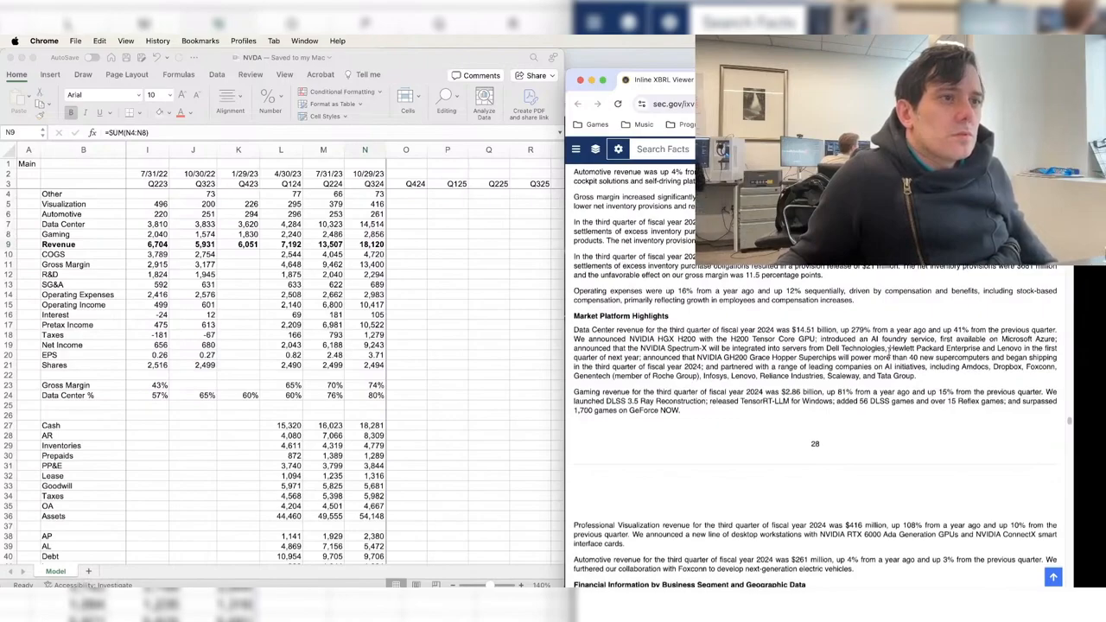
{"action": "scroll", "coordinate": [889, 350], "scroll_direction": "down", "scroll_amount": 20}
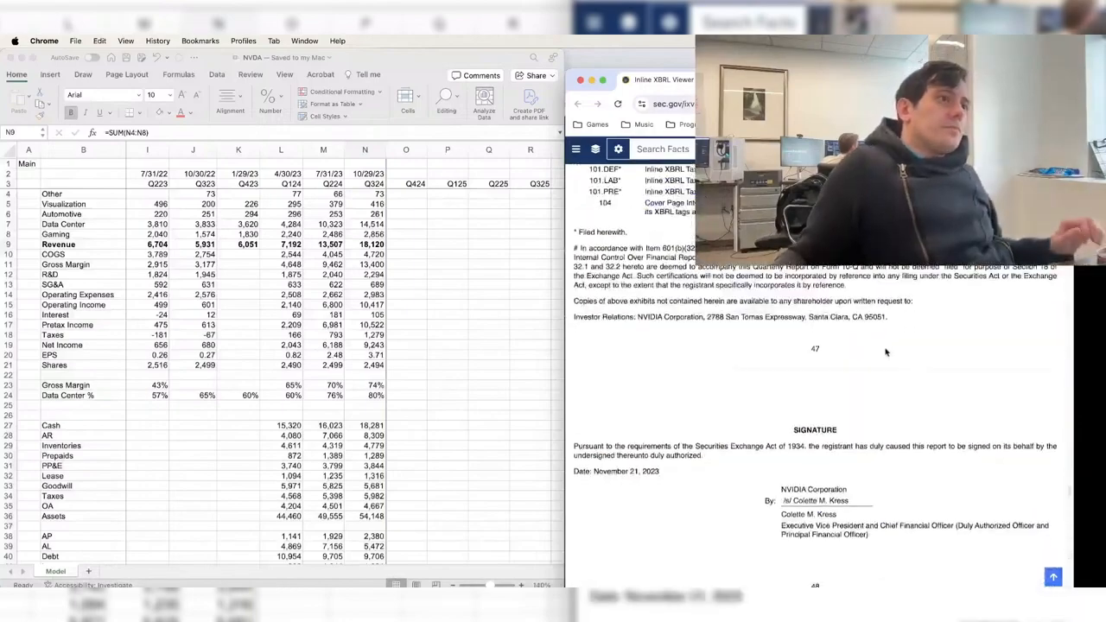
- Search the web for "nvidia press release", open the NVIDIA Newsroom's Latest News, and browse its February 2024 posts
{"action": "key", "text": "super+l"}
{"action": "type", "text": "nvidia press release"}
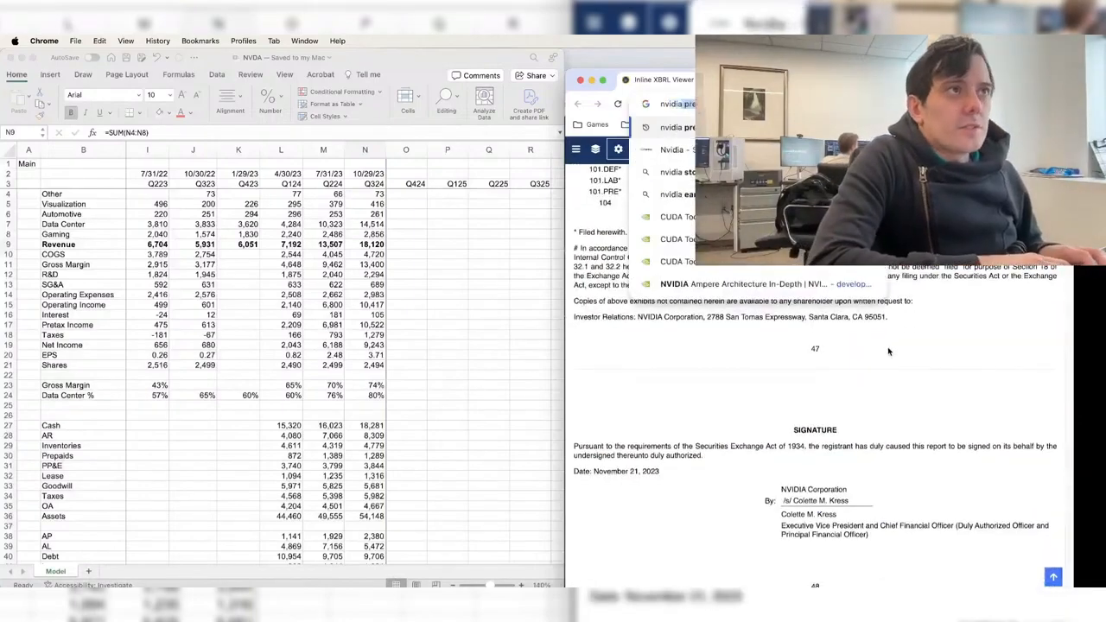
{"action": "key", "text": "Return"}
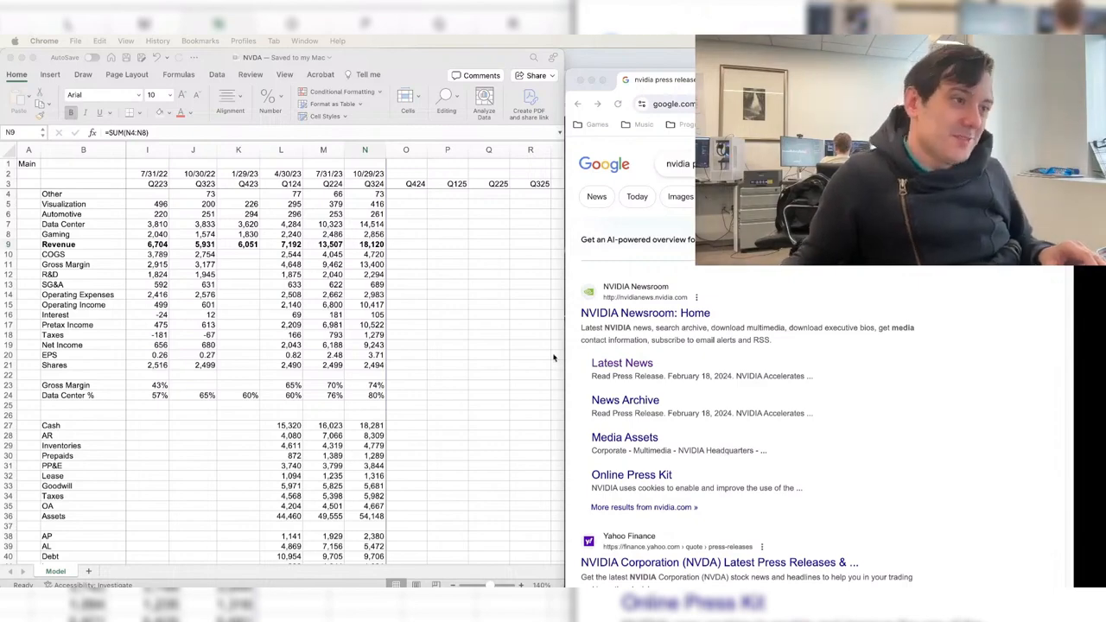
{"action": "left_click", "coordinate": [621, 364]}
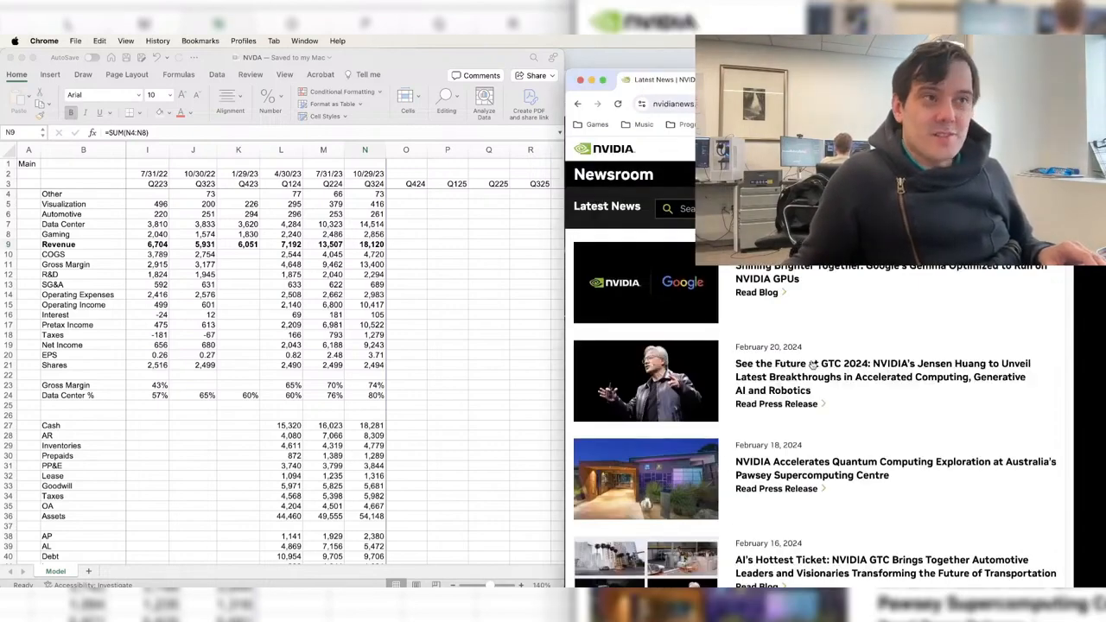
{"action": "scroll", "coordinate": [833, 319], "scroll_direction": "down", "scroll_amount": 4}
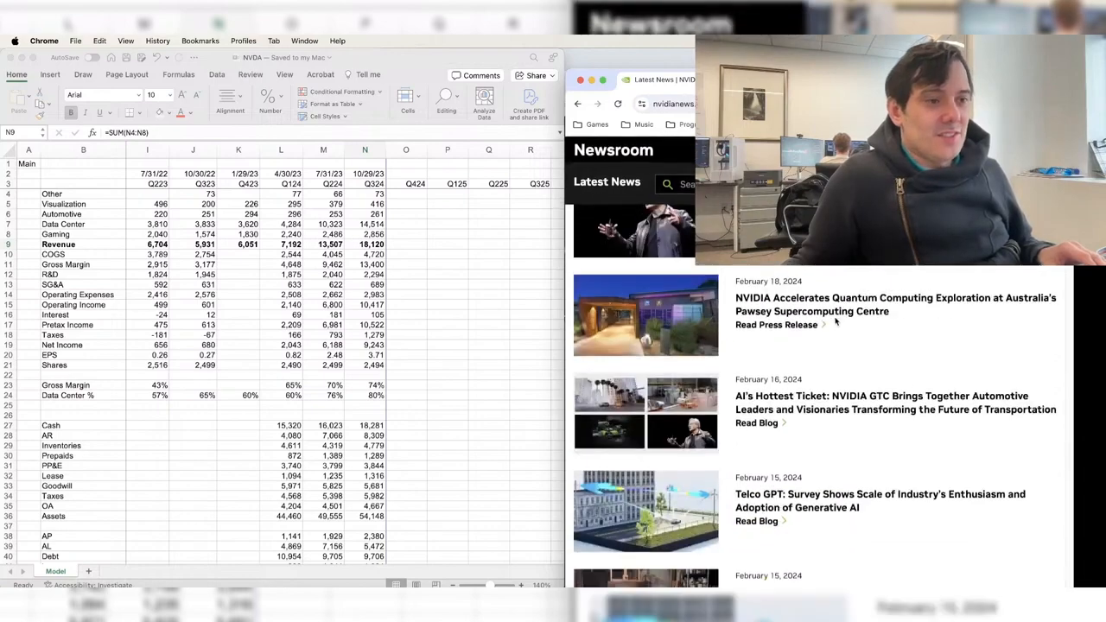
{"action": "scroll", "coordinate": [664, 316], "scroll_direction": "down", "scroll_amount": 15}
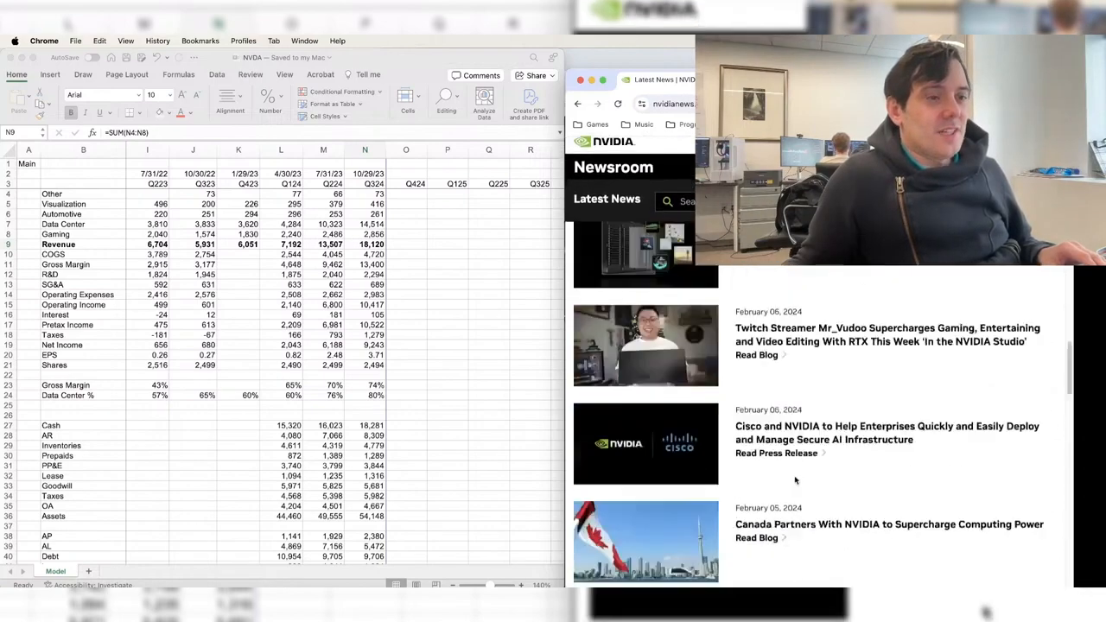
- Open NVIDIA's Investors site from the newsroom and examine its home page, covering quarterly results, latest news, events and the footer links
{"action": "scroll", "coordinate": [657, 302], "scroll_direction": "up", "scroll_amount": 3}
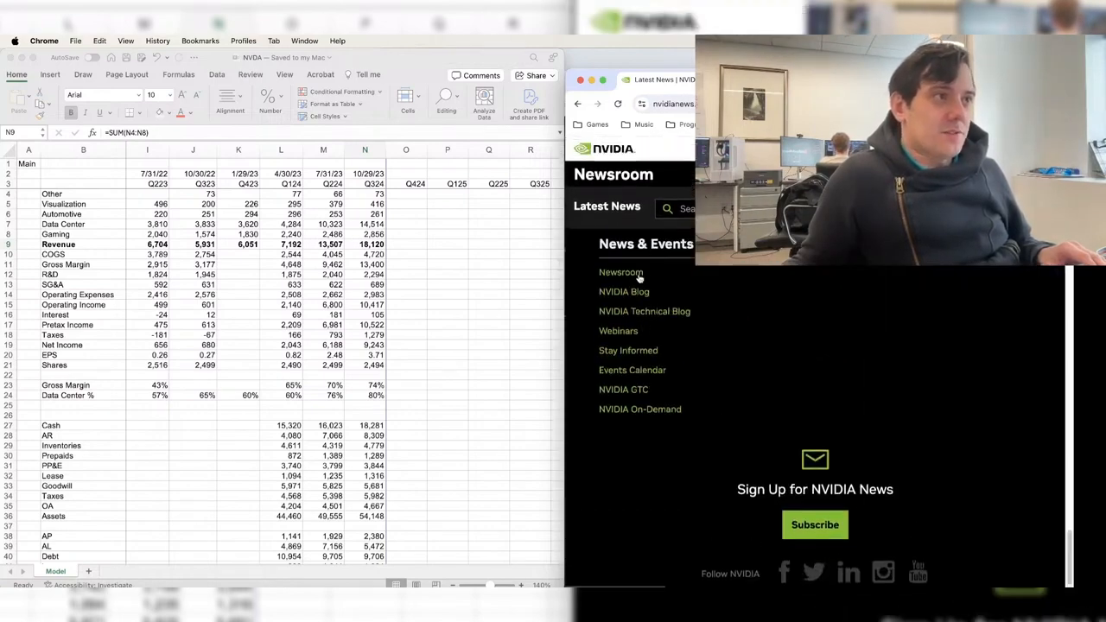
{"action": "scroll", "coordinate": [666, 319], "scroll_direction": "up", "scroll_amount": 10}
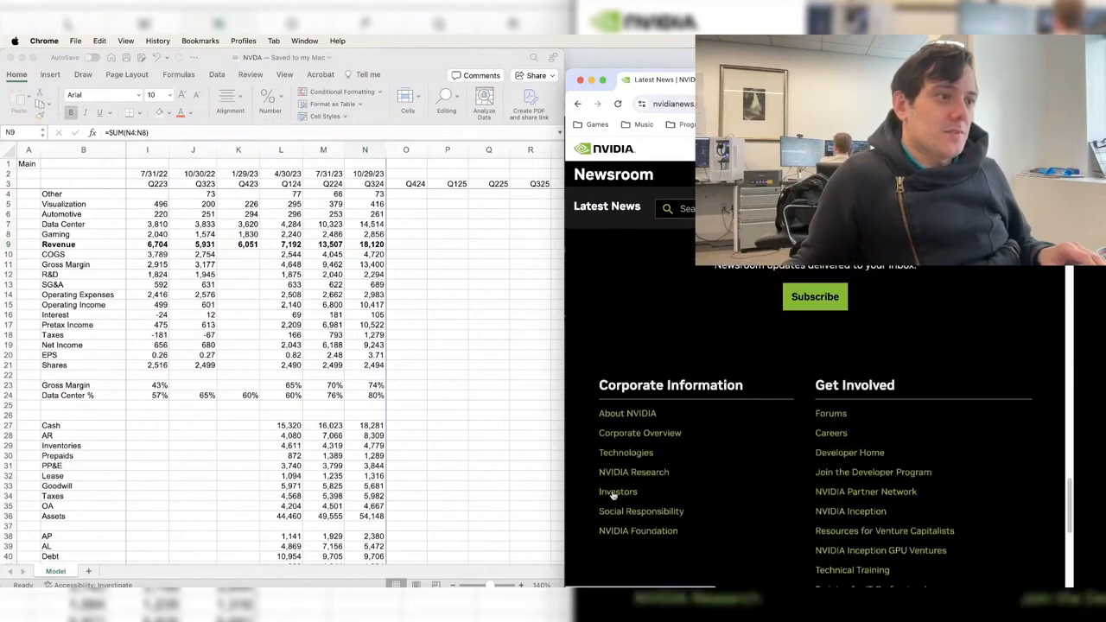
{"action": "left_click", "coordinate": [617, 491]}
{"action": "scroll", "coordinate": [832, 376], "scroll_direction": "down", "scroll_amount": 10}
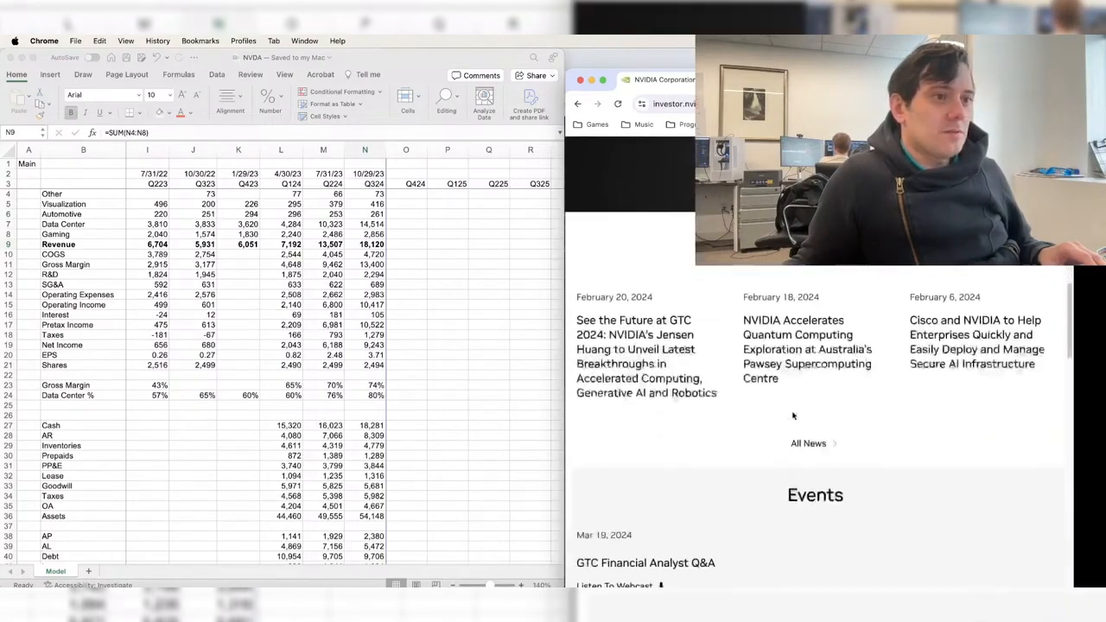
{"action": "scroll", "coordinate": [795, 358], "scroll_direction": "up", "scroll_amount": 4}
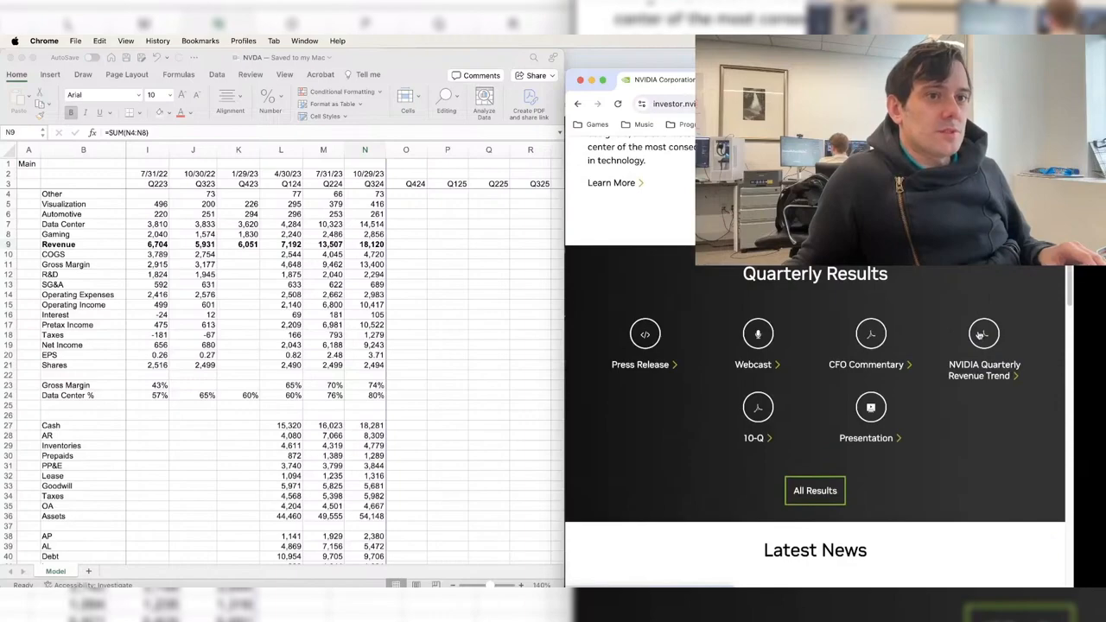
{"action": "scroll", "coordinate": [696, 380], "scroll_direction": "down", "scroll_amount": 15}
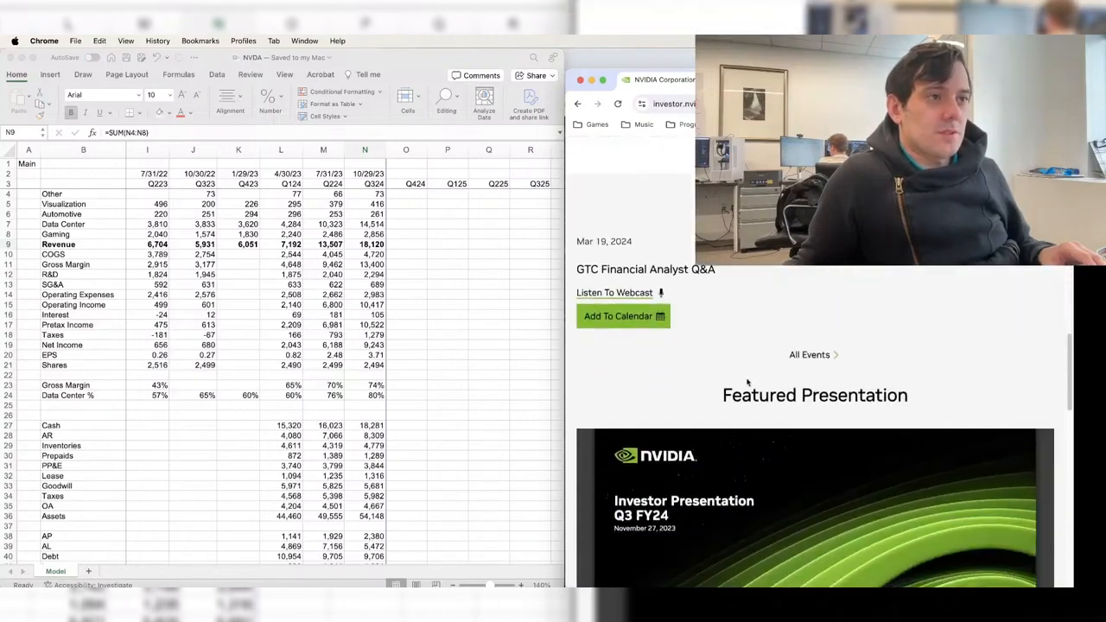
{"action": "scroll", "coordinate": [752, 378], "scroll_direction": "down", "scroll_amount": 10}
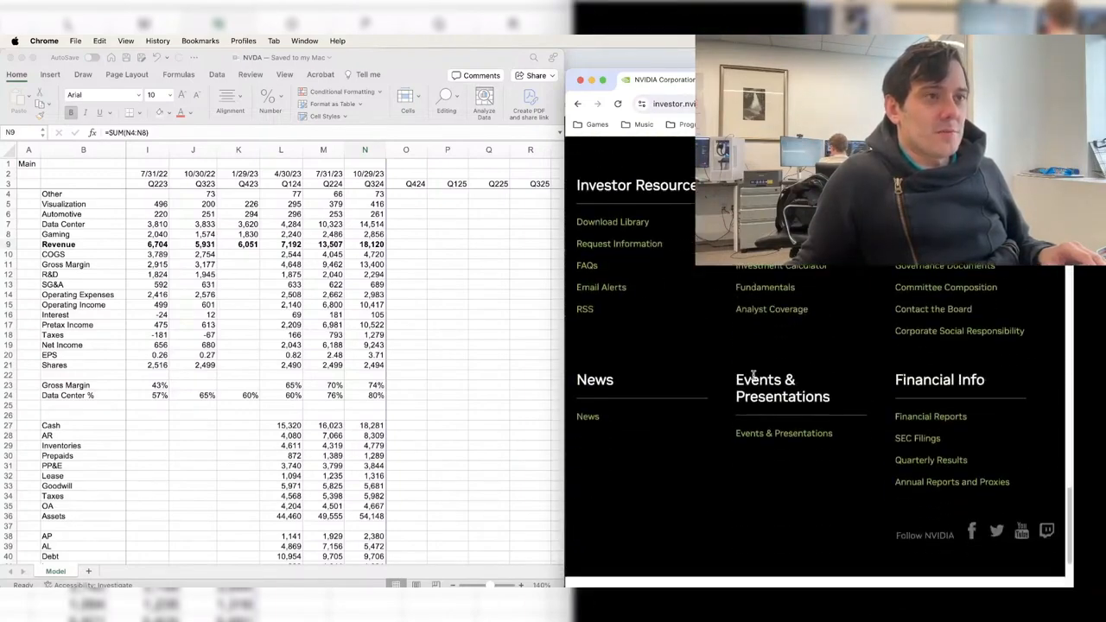
{"action": "scroll", "coordinate": [754, 380], "scroll_direction": "up", "scroll_amount": 8}
{"action": "scroll", "coordinate": [754, 380], "scroll_direction": "up", "scroll_amount": 10}
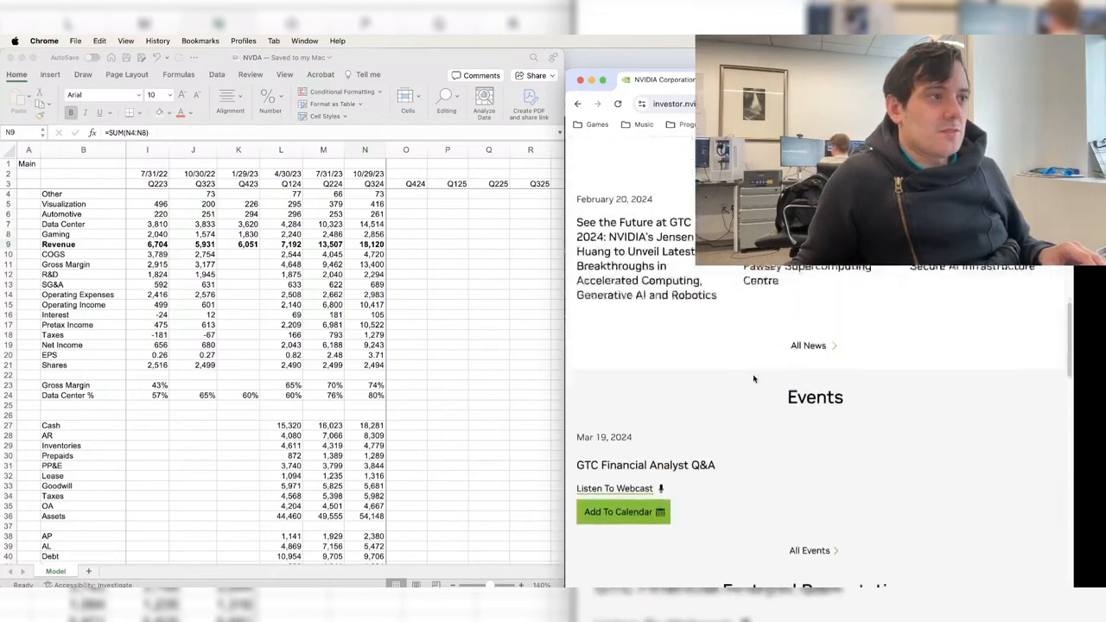
{"action": "left_click_drag", "start_coordinate": [716, 532], "coordinate": [560, 510]}
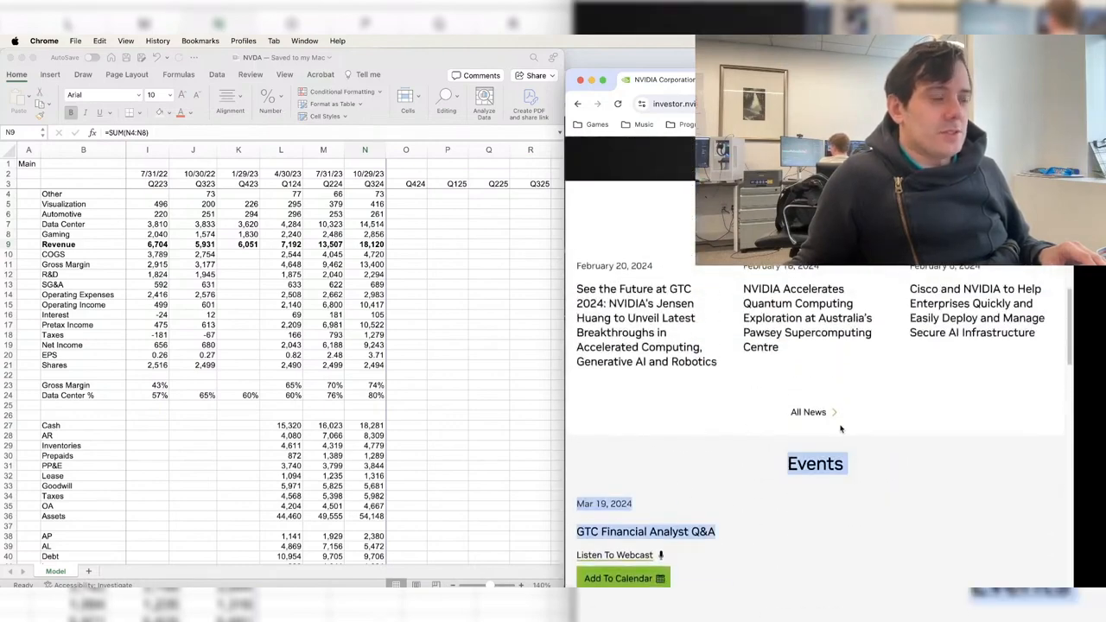
{"action": "scroll", "coordinate": [841, 426], "scroll_direction": "up", "scroll_amount": 3}
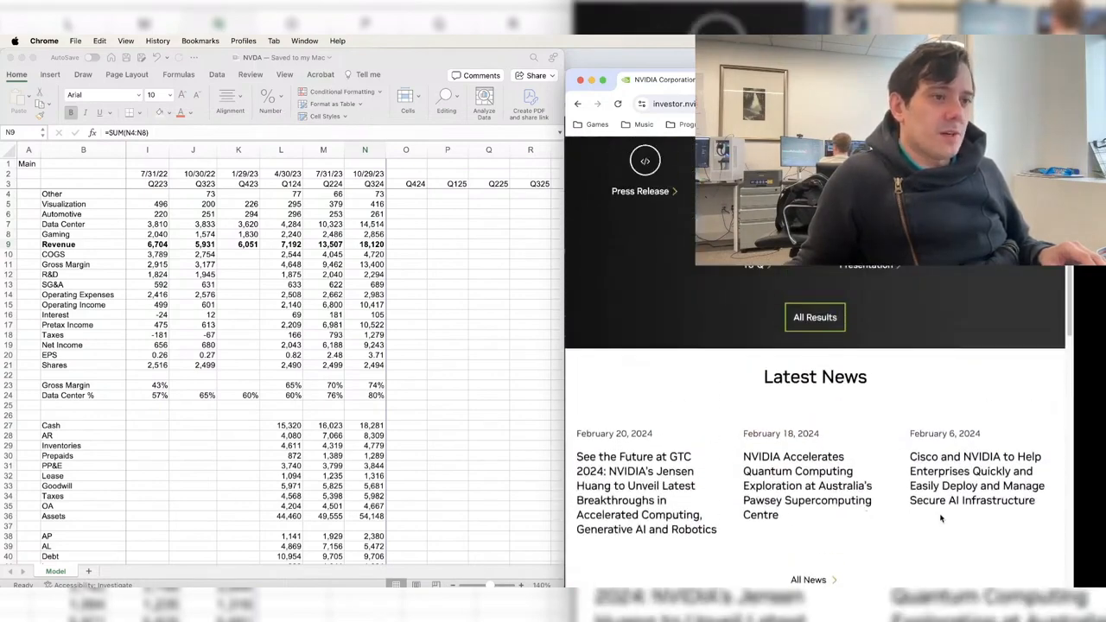
{"action": "scroll", "coordinate": [942, 518], "scroll_direction": "up", "scroll_amount": 15}
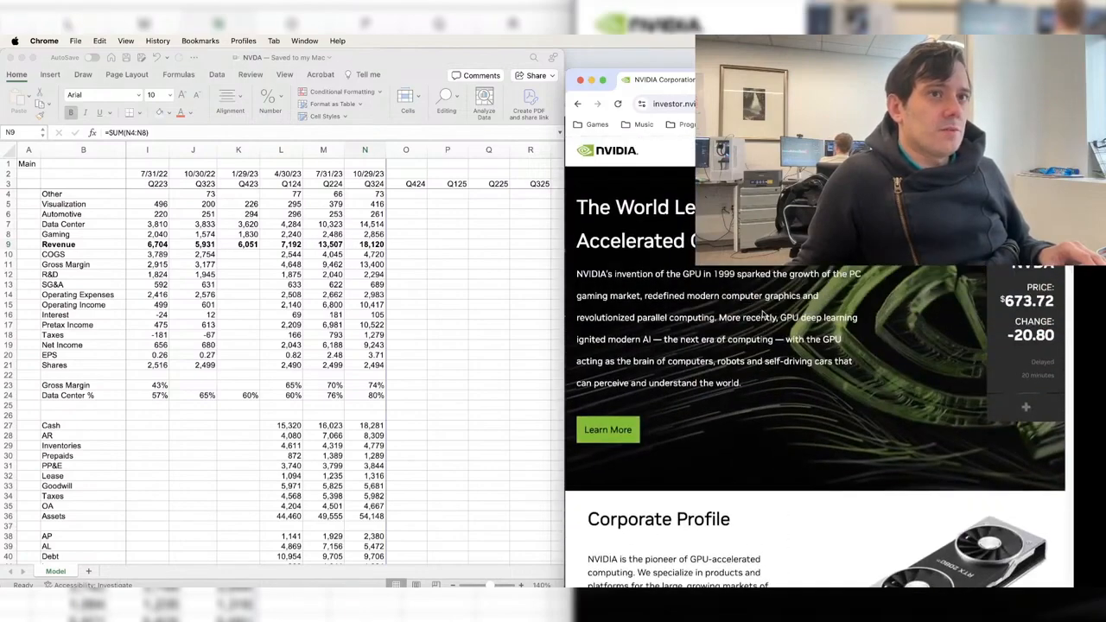
{"action": "scroll", "coordinate": [762, 318], "scroll_direction": "down", "scroll_amount": 10}
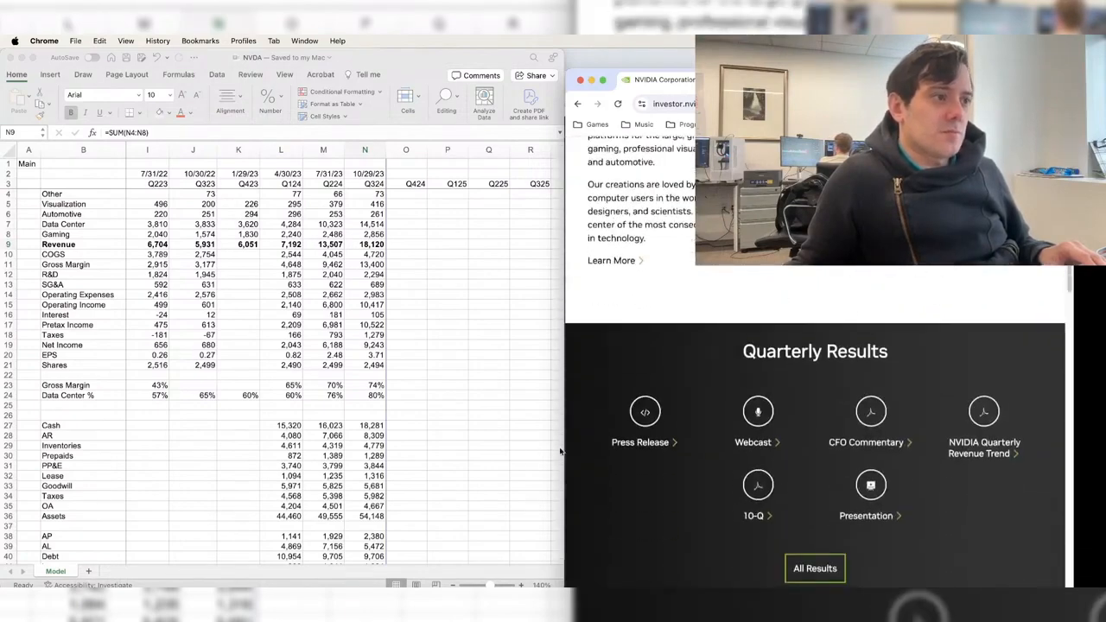
- Widen the browser window, open the Q3 FY24 CFO Commentary and read through to the Fourth Quarter of Fiscal 2024 Outlook
{"action": "left_click_drag", "start_coordinate": [566, 448], "coordinate": [406, 452]}
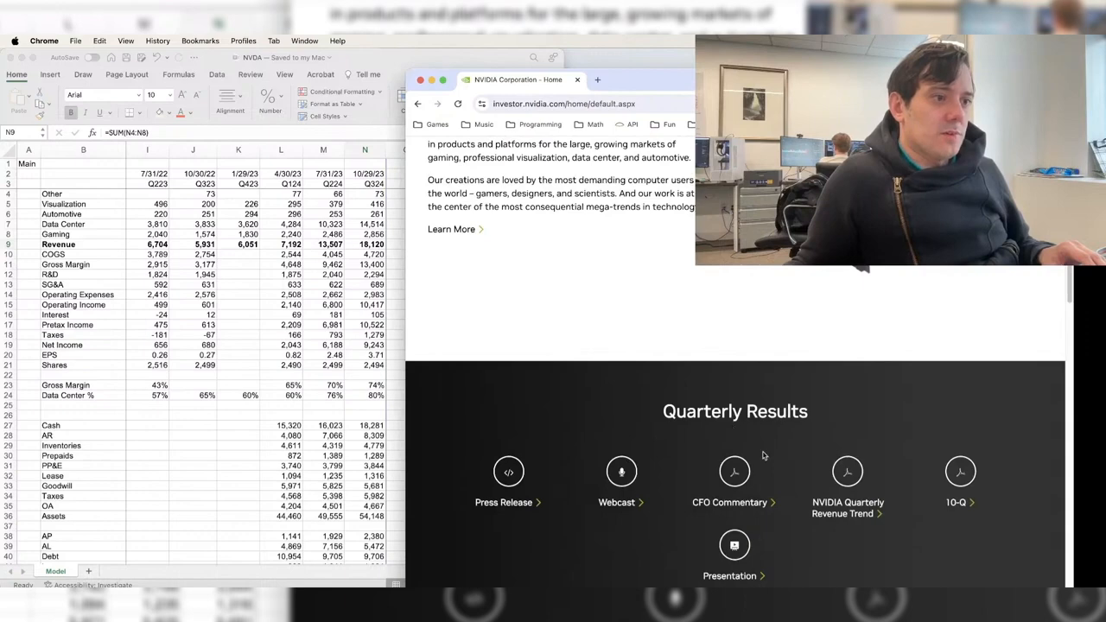
{"action": "left_click", "coordinate": [741, 476]}
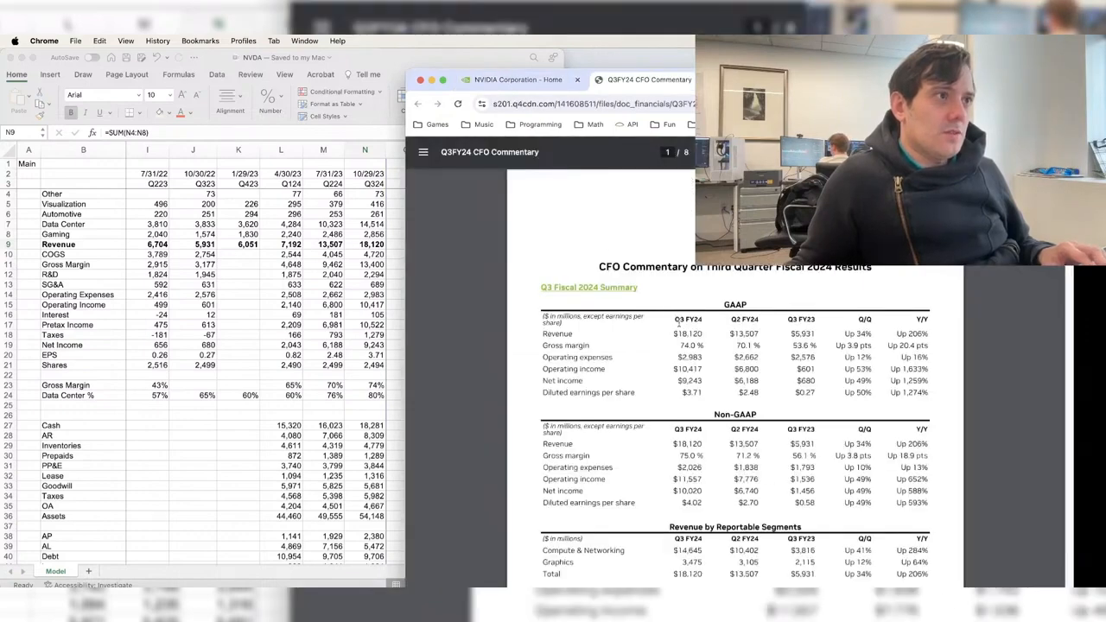
{"action": "scroll", "coordinate": [727, 373], "scroll_direction": "down", "scroll_amount": 15}
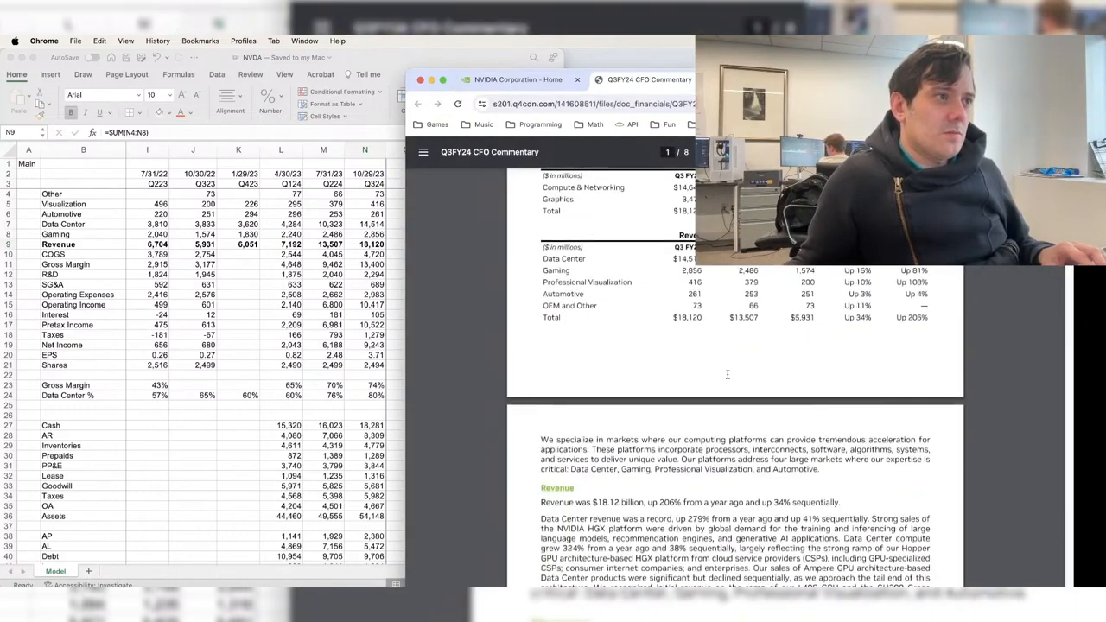
{"action": "scroll", "coordinate": [728, 374], "scroll_direction": "down", "scroll_amount": 10}
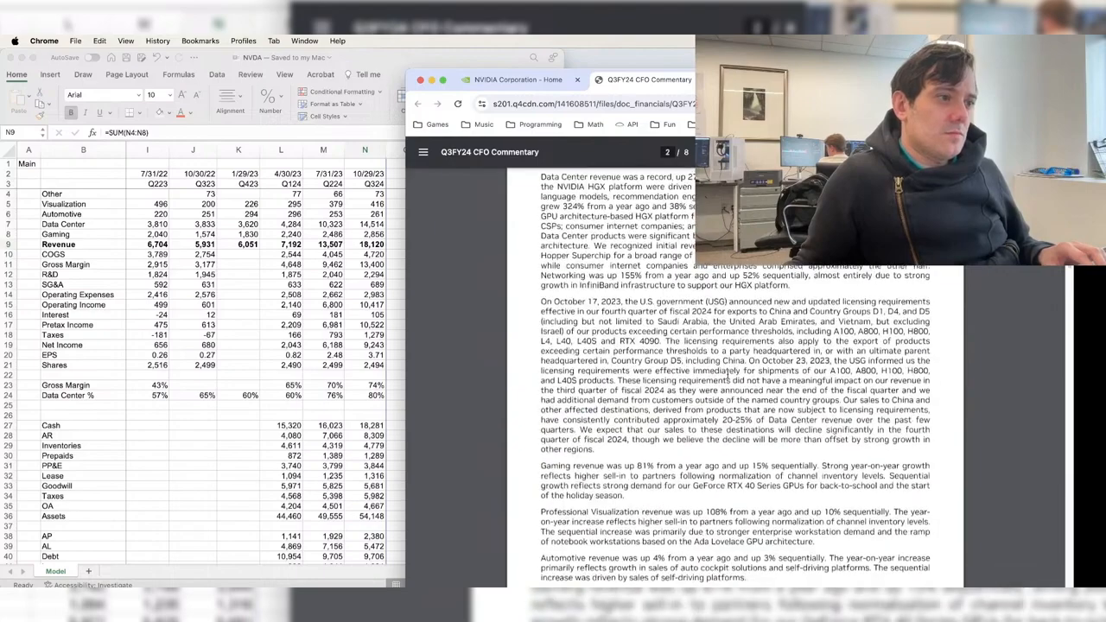
{"action": "scroll", "coordinate": [728, 374], "scroll_direction": "down", "scroll_amount": 15}
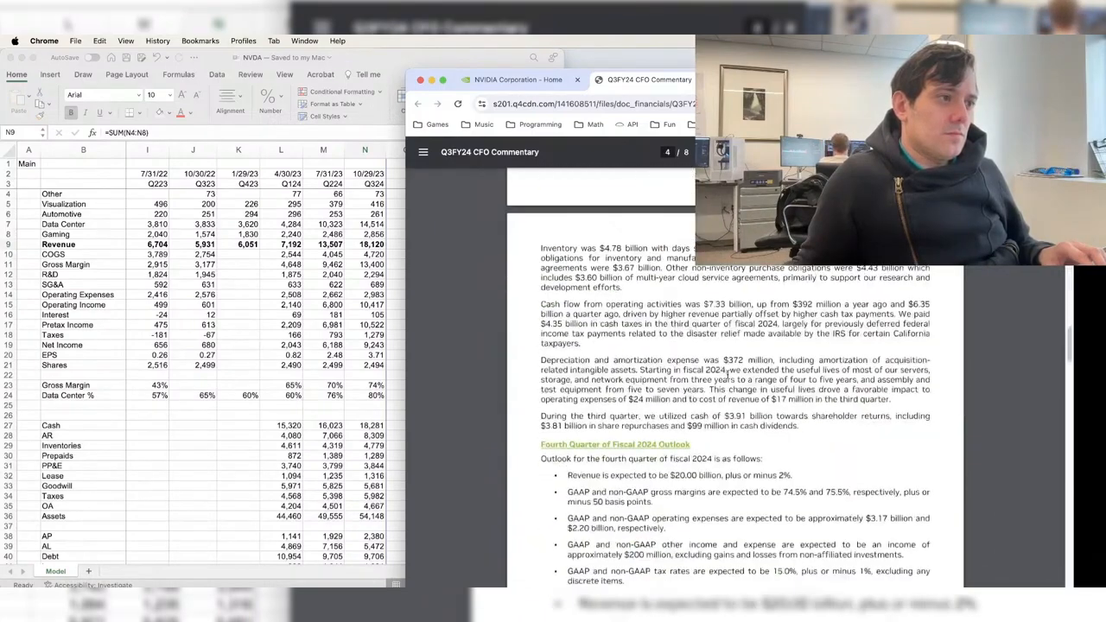
{"action": "scroll", "coordinate": [728, 373], "scroll_direction": "down", "scroll_amount": 5}
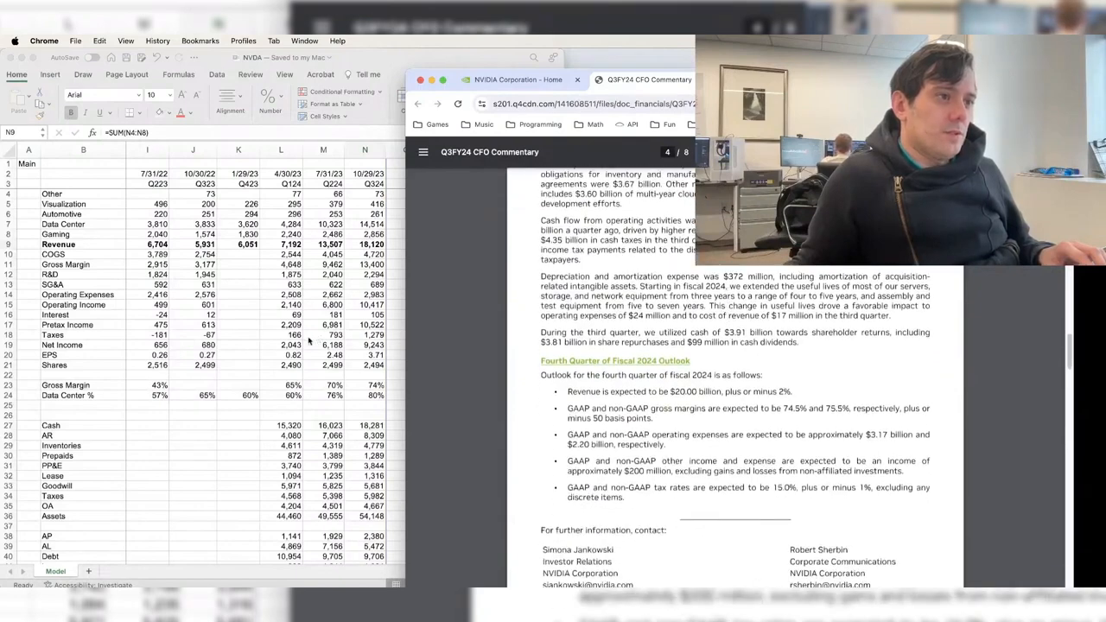
- Switch back to the Excel model and extend the Revenue sum formula into the Q424 cell O9
{"action": "left_click", "coordinate": [251, 339]}
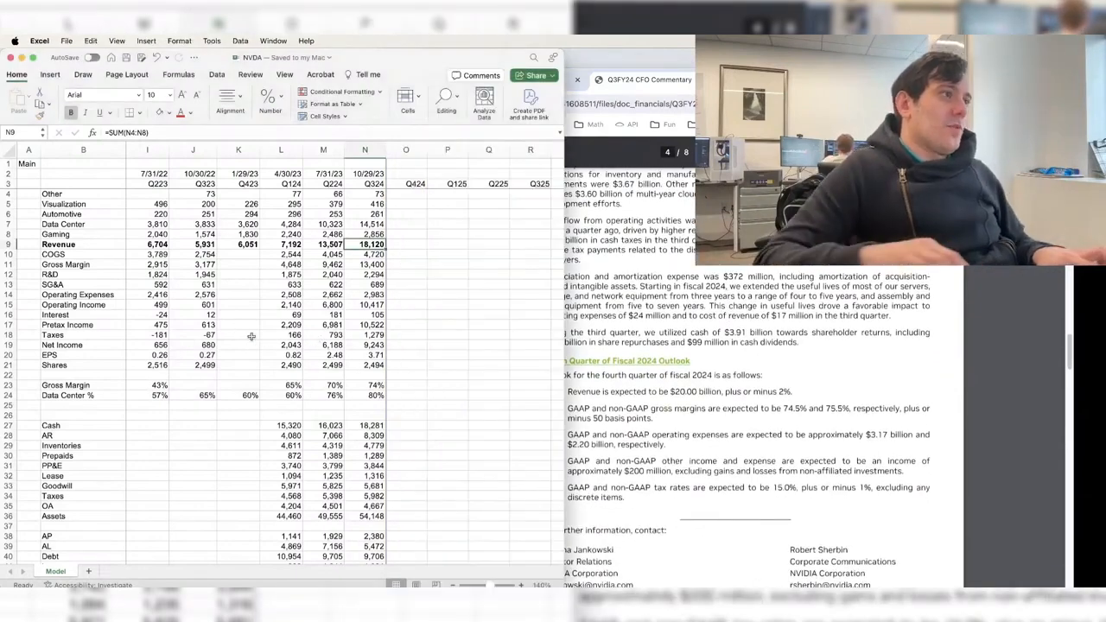
{"action": "key", "text": "Right"}
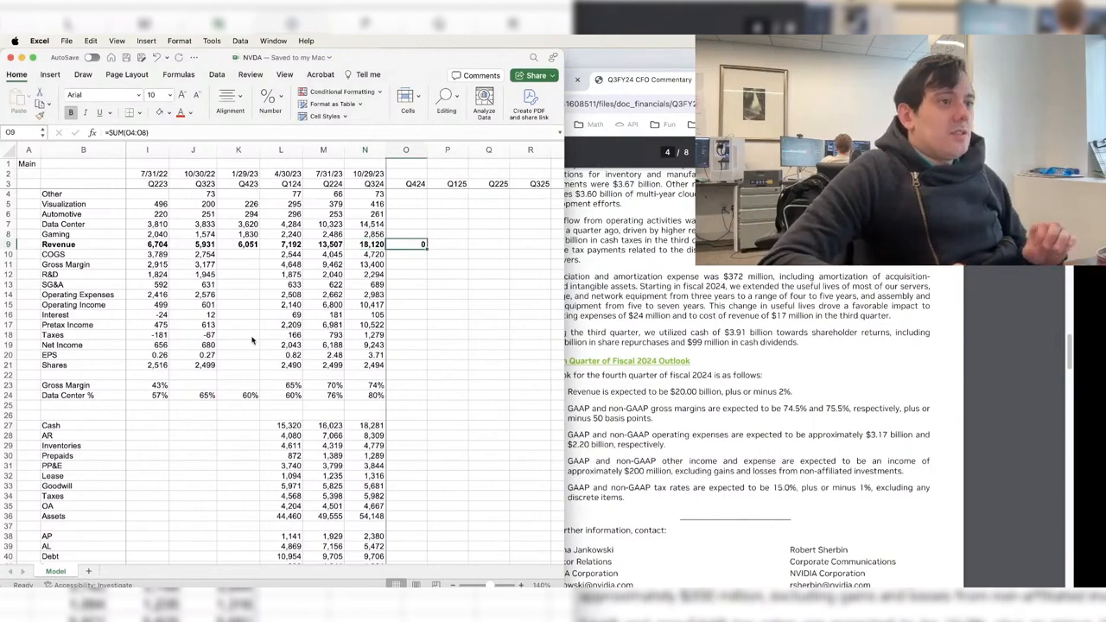
- Copy the Q124 Gross Margin percentage formula from L23 into the Q323 cell J23
{"action": "key", "text": "Down"}
{"action": "key", "text": "Down"}
{"action": "key", "text": "Down"}
{"action": "key", "text": "Down"}
{"action": "key", "text": "Down"}
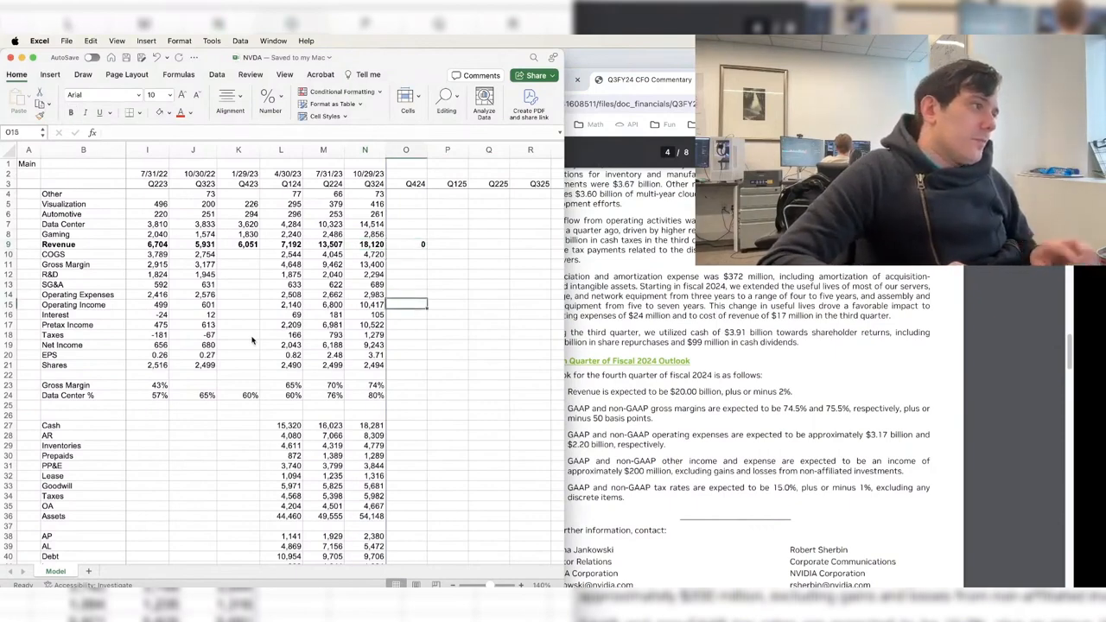
{"action": "key", "text": "Down"}
{"action": "key", "text": "Down"}
{"action": "key", "text": "Left"}
{"action": "key", "text": "Left"}
{"action": "key", "text": "Left"}
{"action": "key", "text": "super+c"}
{"action": "key", "text": "Left"}
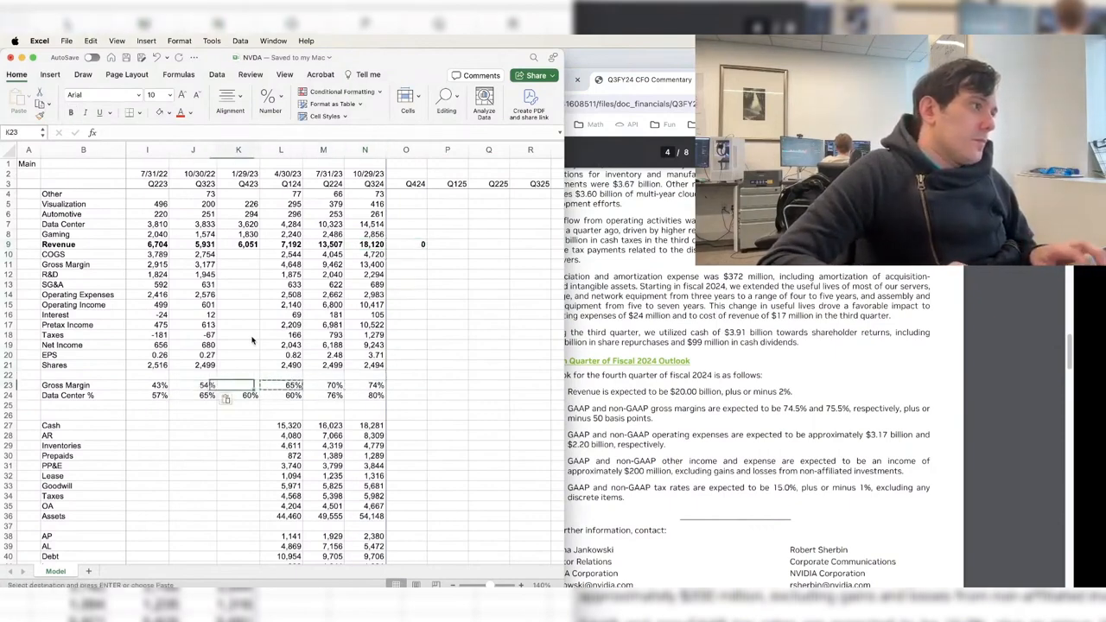
{"action": "key", "text": "Escape"}
- Save the workbook and copy the Q324 Gross Margin and Data Center % formulas into the Q424 cells O23:O24
{"action": "key", "text": "Right"}
{"action": "key", "text": "Right"}
{"action": "key", "text": "Right"}
{"action": "key", "text": "super+s"}
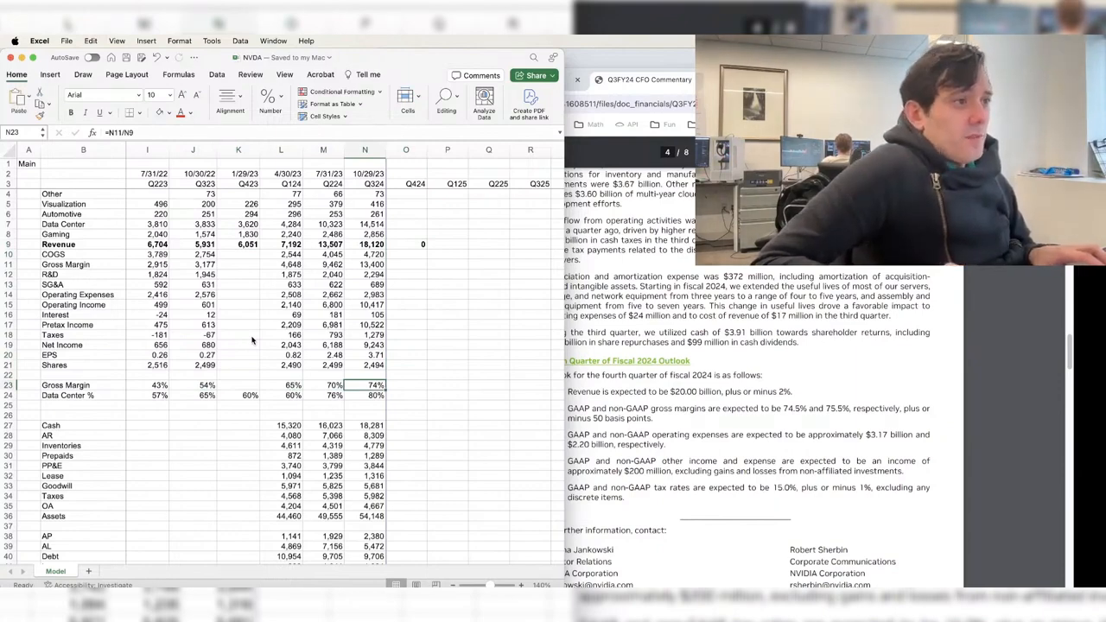
{"action": "key", "text": "Right"}
{"action": "key", "text": "super+v"}
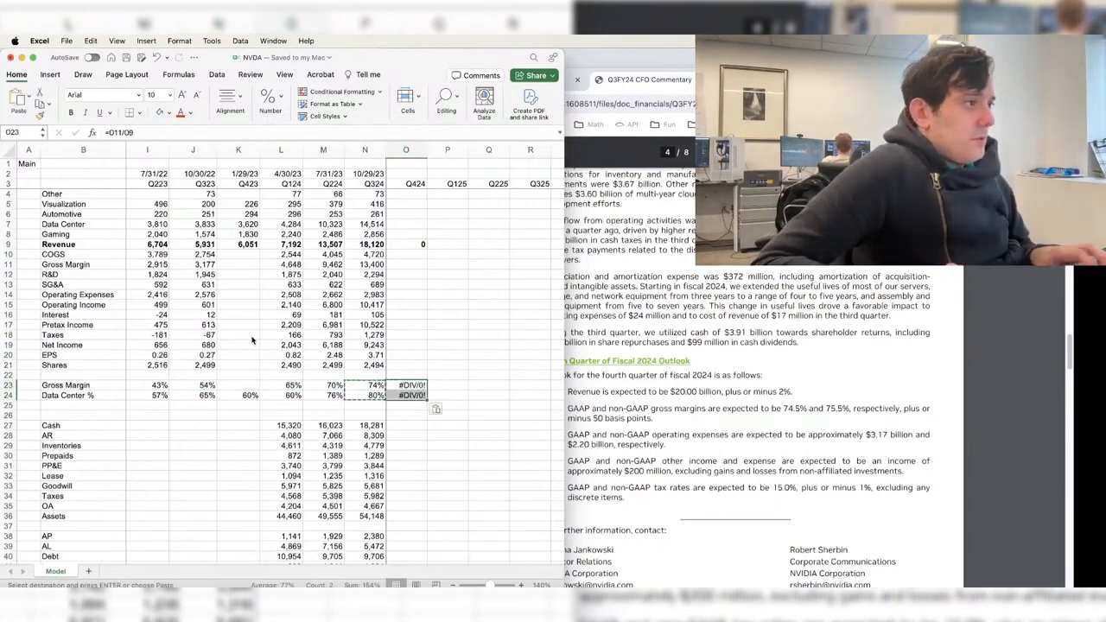
{"action": "key", "text": "Escape"}
- Project Q424 Gaming revenue in O8 as Q423 Gaming (K8) times 1.1, shown with a thousands separator, and save the workbook
{"action": "key", "text": "Left"}
{"action": "key", "text": "Down"}
{"action": "key", "text": "F2"}
{"action": "key", "text": "Tab"}
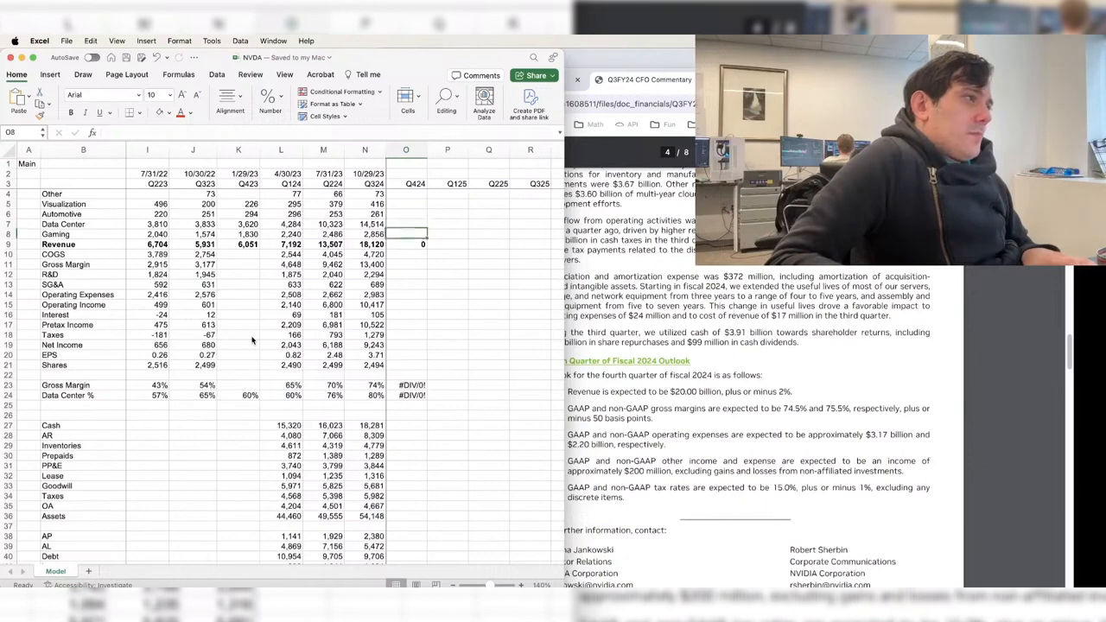
{"action": "type", "text": "+"}
{"action": "key", "text": "Left"}
{"action": "type", "text": "*"}
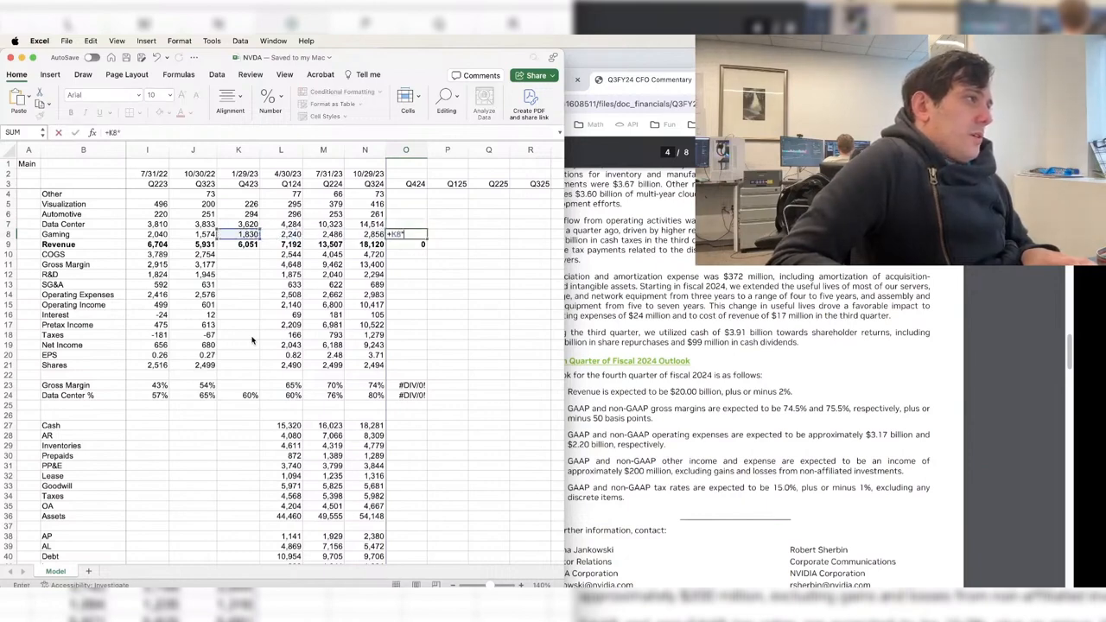
{"action": "key", "text": "Return"}
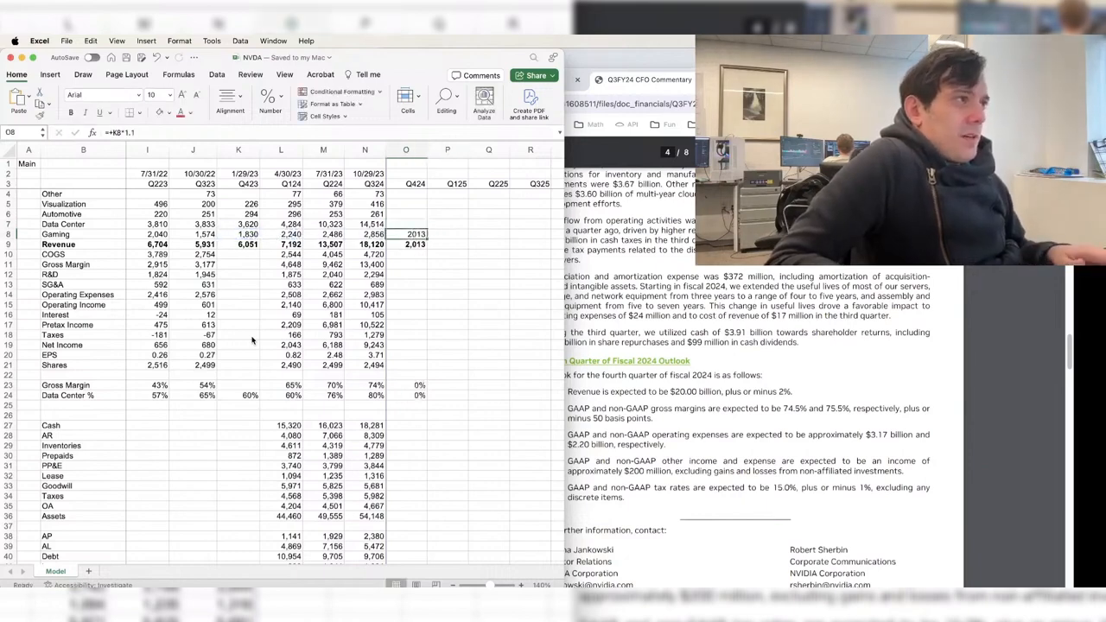
{"action": "key", "text": "Left"}
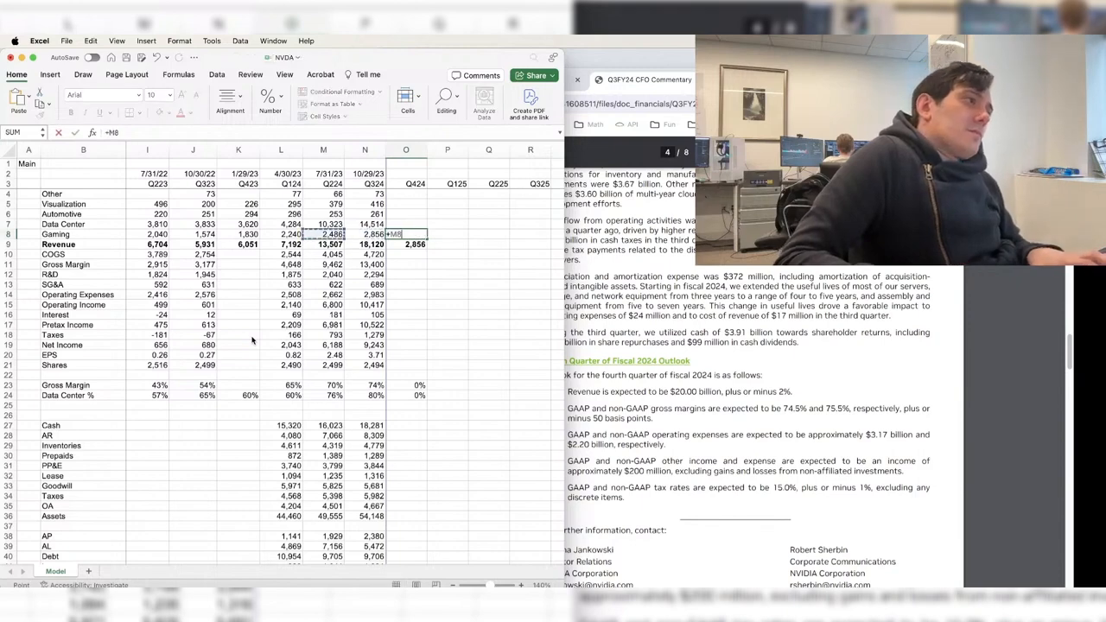
{"action": "type", "text": "1."}
{"action": "key", "text": "Tab"}
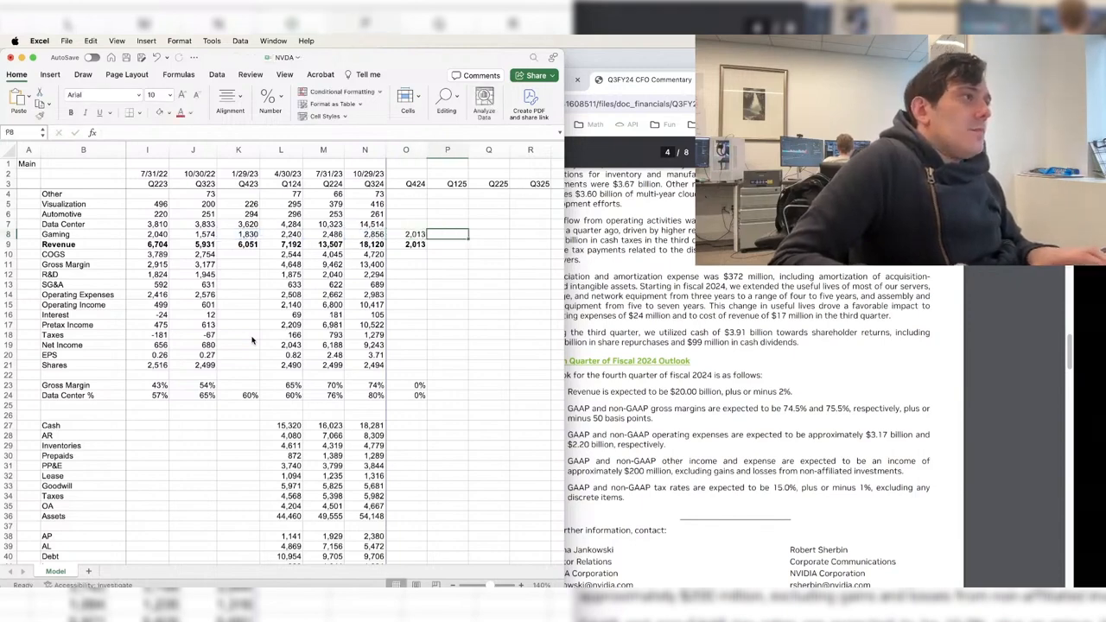
{"action": "key", "text": "super+s"}
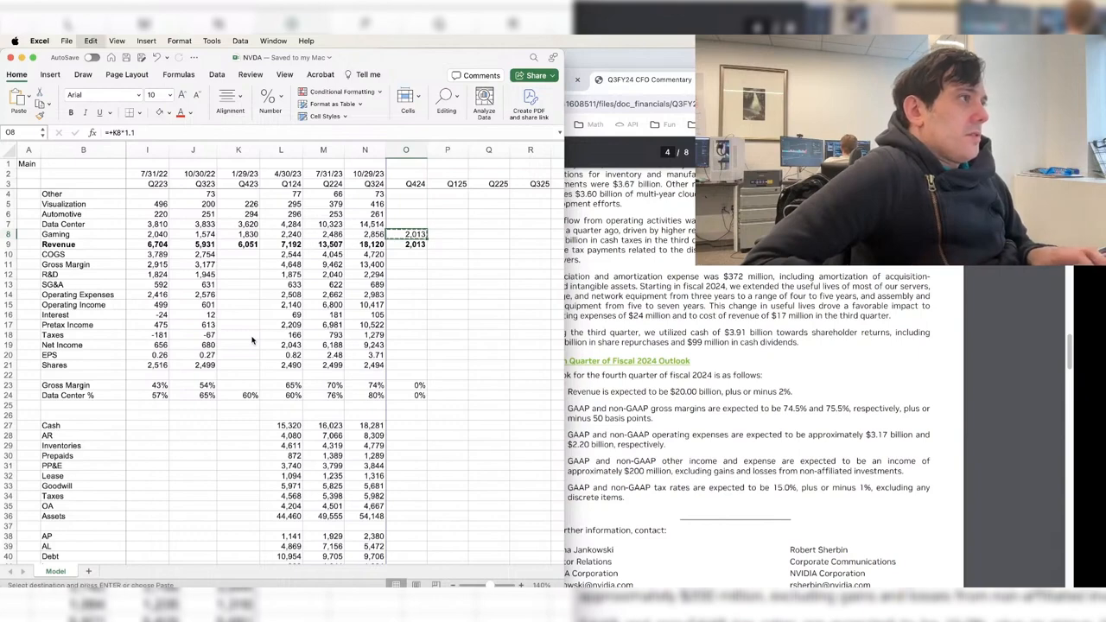
{"action": "key", "text": "Escape"}
- Set Q424 Automotive revenue in O6 equal to the Q423 Automotive figure in K6
{"action": "key", "text": "Up"}
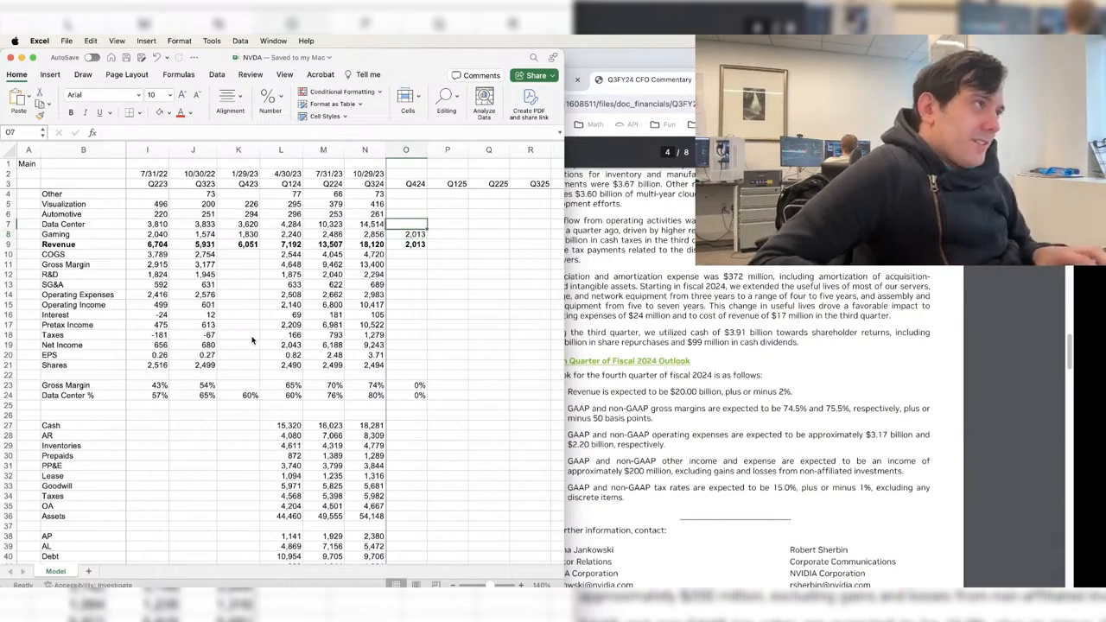
{"action": "type", "text": "+"}
{"action": "key", "text": "Left"}
{"action": "key", "text": "Left"}
{"action": "key", "text": "Left"}
{"action": "key", "text": "Left"}
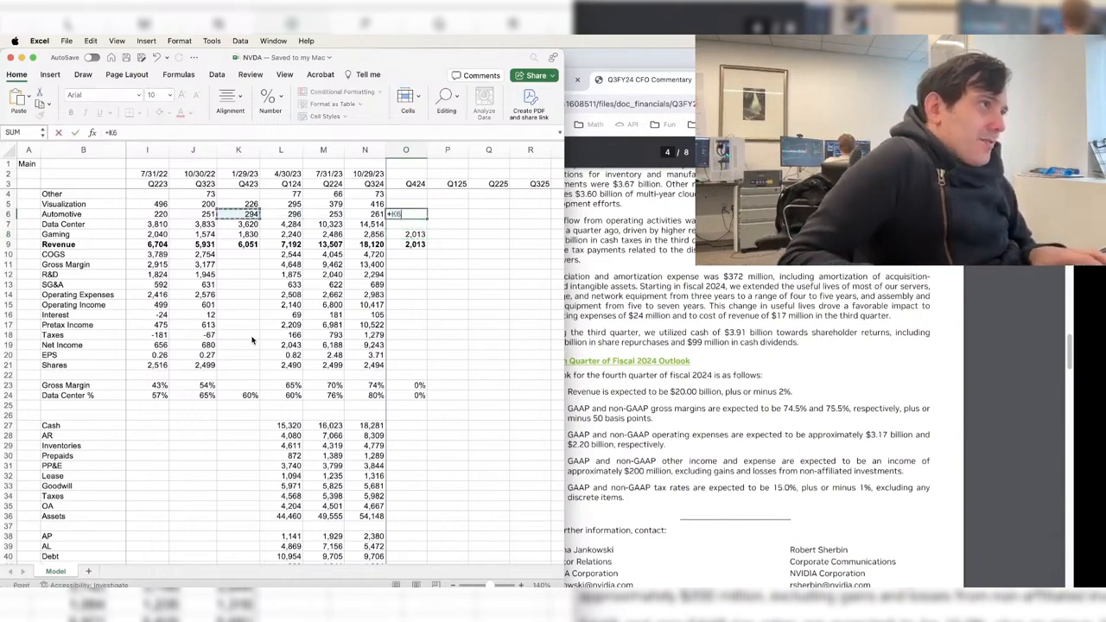
{"action": "key", "text": "Return"}
- Project Q424 Visualization revenue in O5 as the Q124 Visualization figure in L5 times 1.15
{"action": "key", "text": "Up"}
{"action": "key", "text": "Up"}
{"action": "type", "text": "+"}
{"action": "key", "text": "Left"}
{"action": "key", "text": "Left"}
{"action": "key", "text": "Left"}
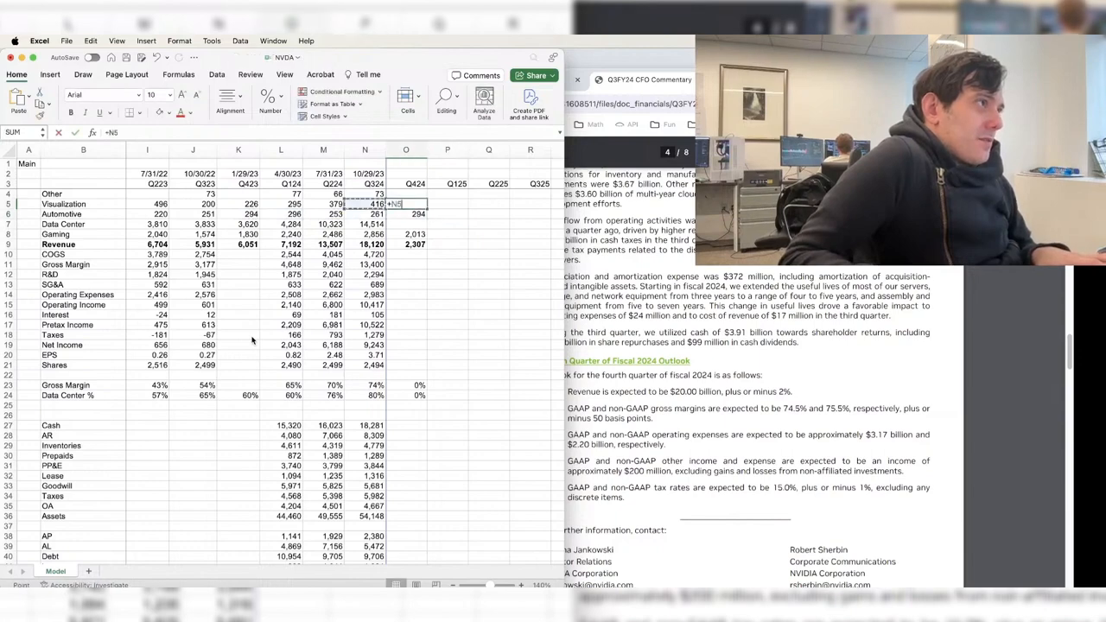
{"action": "type", "text": "*1.15"}
{"action": "key", "text": "Tab"}
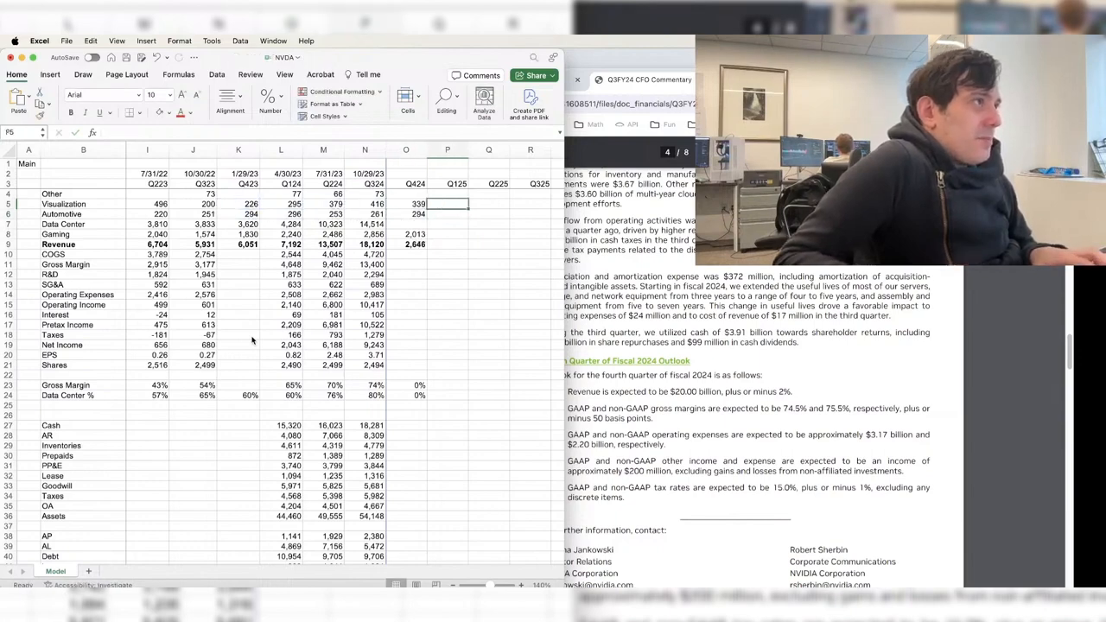
- Set Q424 Other revenue in O4 equal to Q324 Other (N4), and enter 15000 as Q424 Data Center revenue in O7
{"action": "key", "text": "Left"}
{"action": "type", "text": "+"}
{"action": "key", "text": "Left"}
{"action": "key", "text": "Return"}
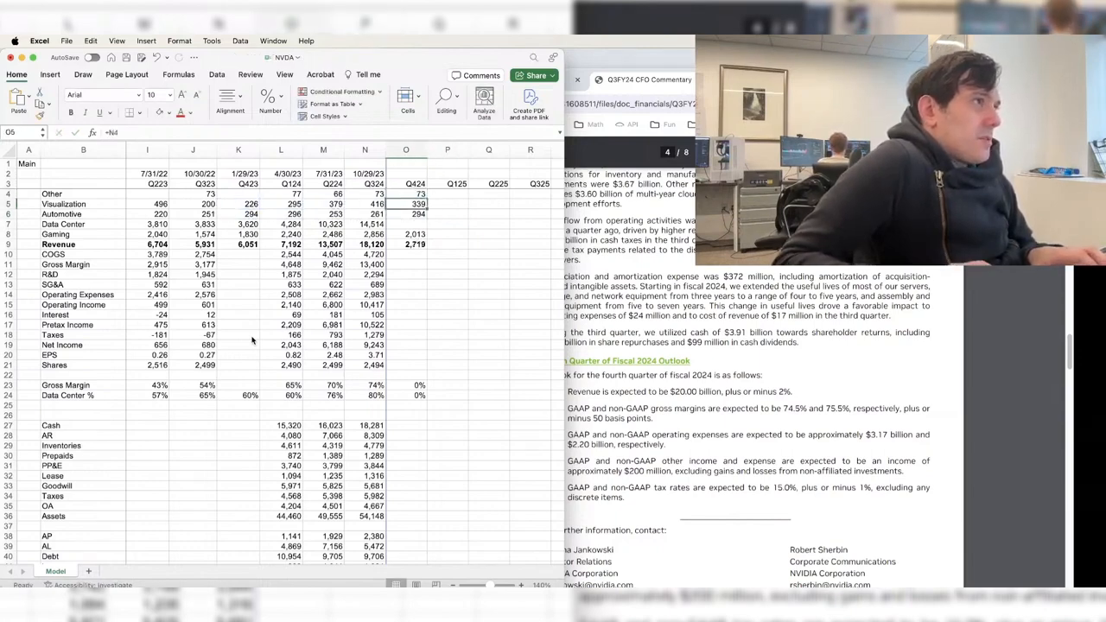
{"action": "key", "text": "Return"}
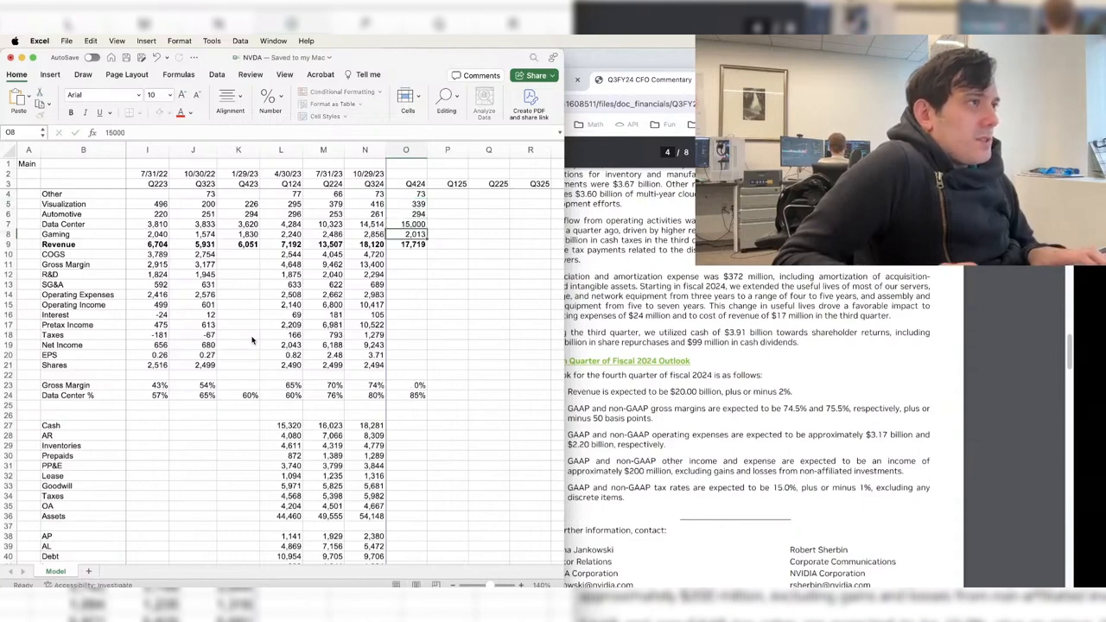
- Set Q424 Data Center revenue in O7 to 18000
{"action": "key", "text": "Up"}
{"action": "type", "text": "180"}
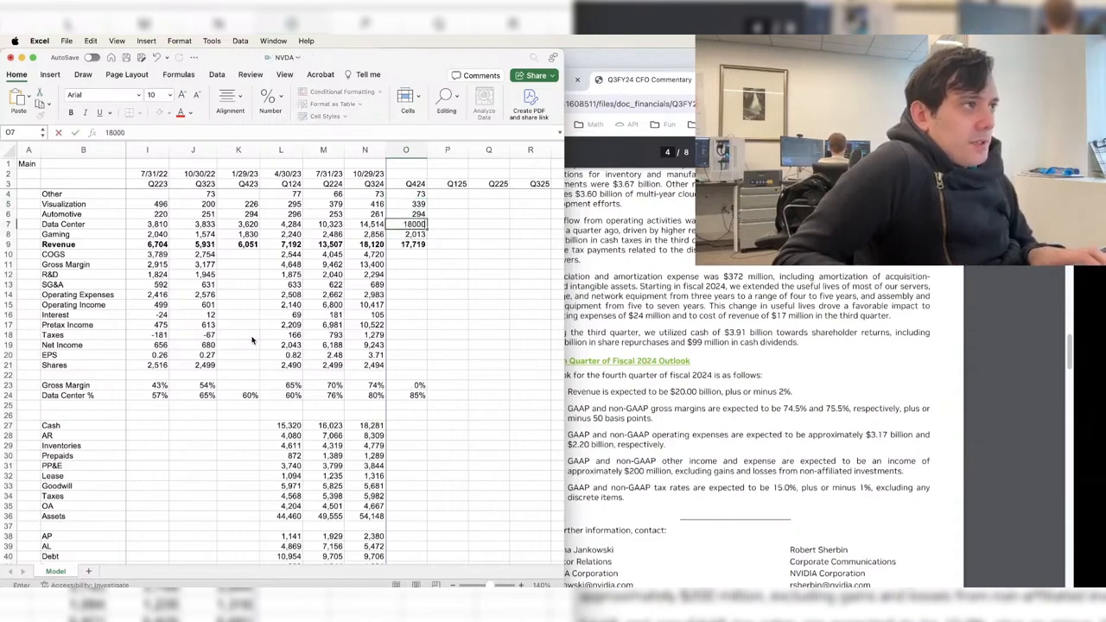
{"action": "key", "text": "Return"}
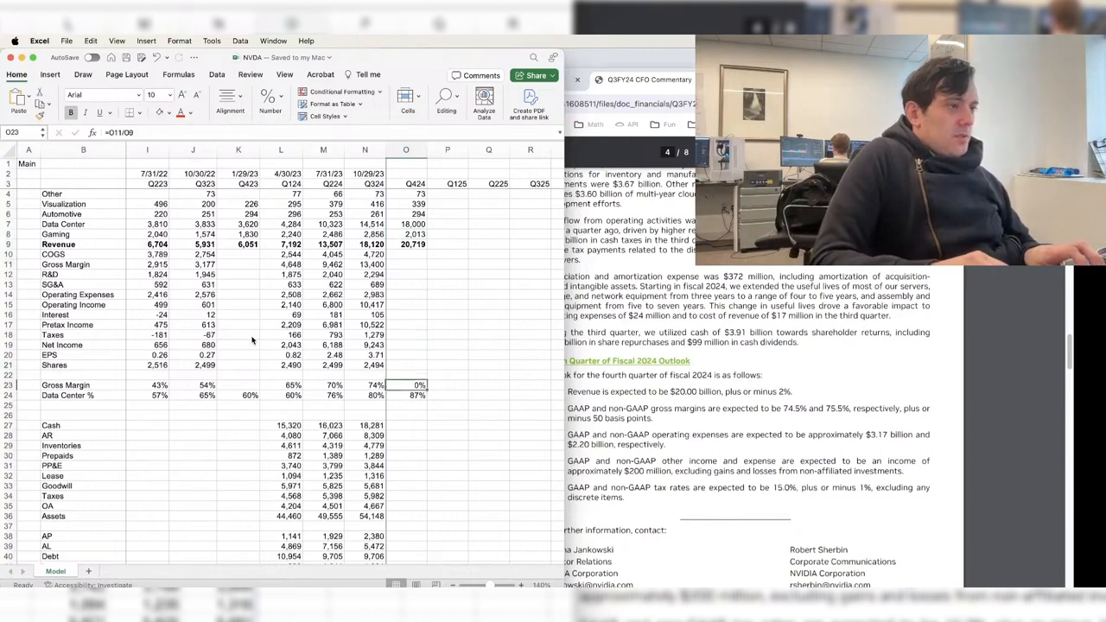
- Insert two rows above Gross Margin and label them "Revenue y/y" in B23 and "Revenue q/q" in B24
{"action": "key", "text": "shift+space"}
{"action": "key", "text": "ctrl+shift+plus"}
{"action": "key", "text": "ctrl+shift+plus"}
{"action": "key", "text": "Left"}
{"action": "key", "text": "ctrl+Left"}
{"action": "key", "text": "Right"}
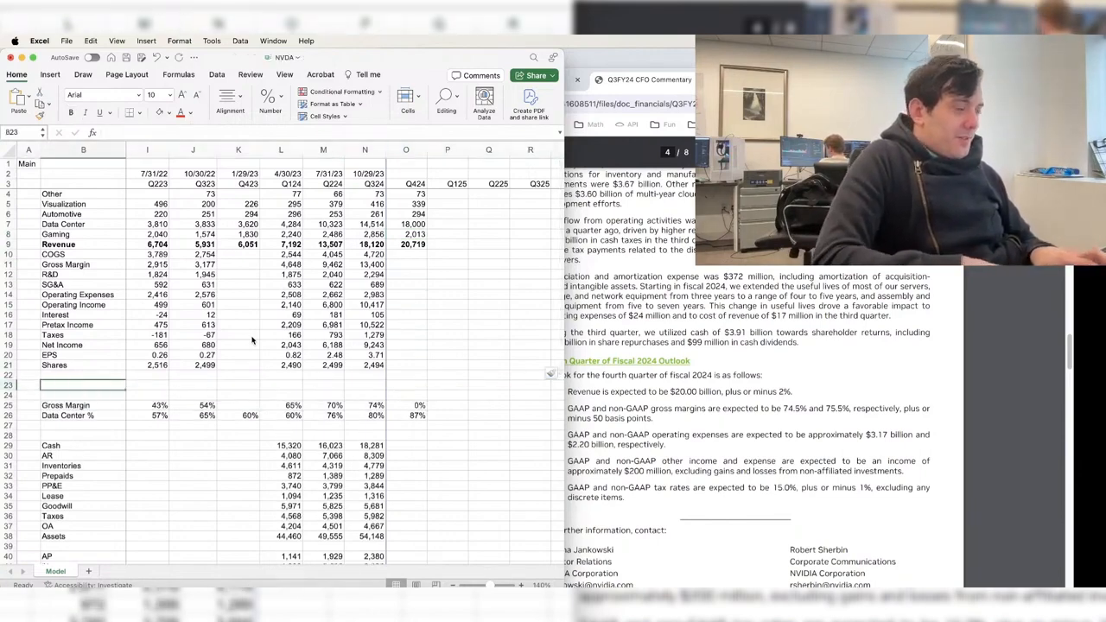
{"action": "key", "text": "Return"}
{"action": "type", "text": "R"}
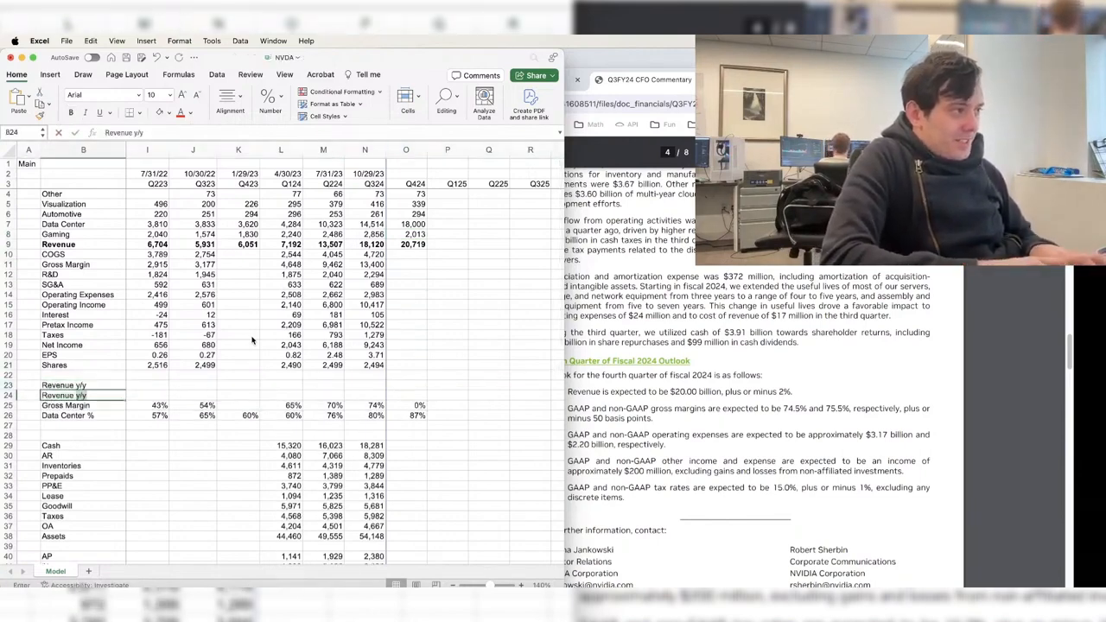
{"action": "type", "text": "evenue q/q"}
{"action": "key", "text": "Right"}
{"action": "key", "text": "Right"}
{"action": "key", "text": "Right"}
{"action": "key", "text": "Right"}
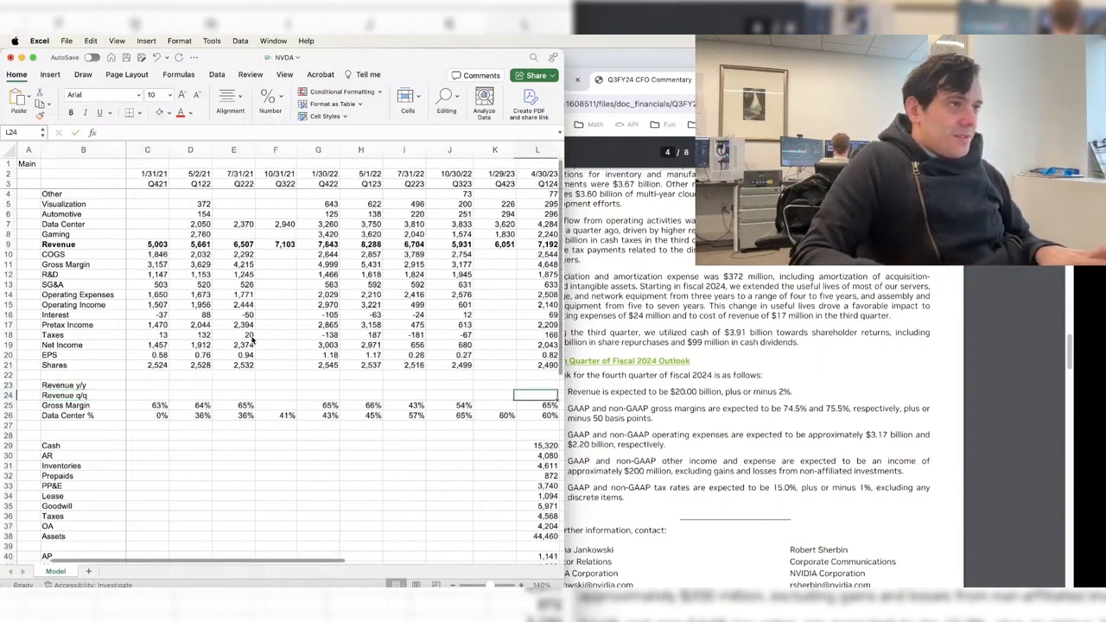
- Insert another row above Gross Margin and label it "Data Center q/q" in B25
{"action": "scroll", "coordinate": [251, 341], "scroll_direction": "right", "scroll_amount": 7}
{"action": "key", "text": "ctrl+Left"}
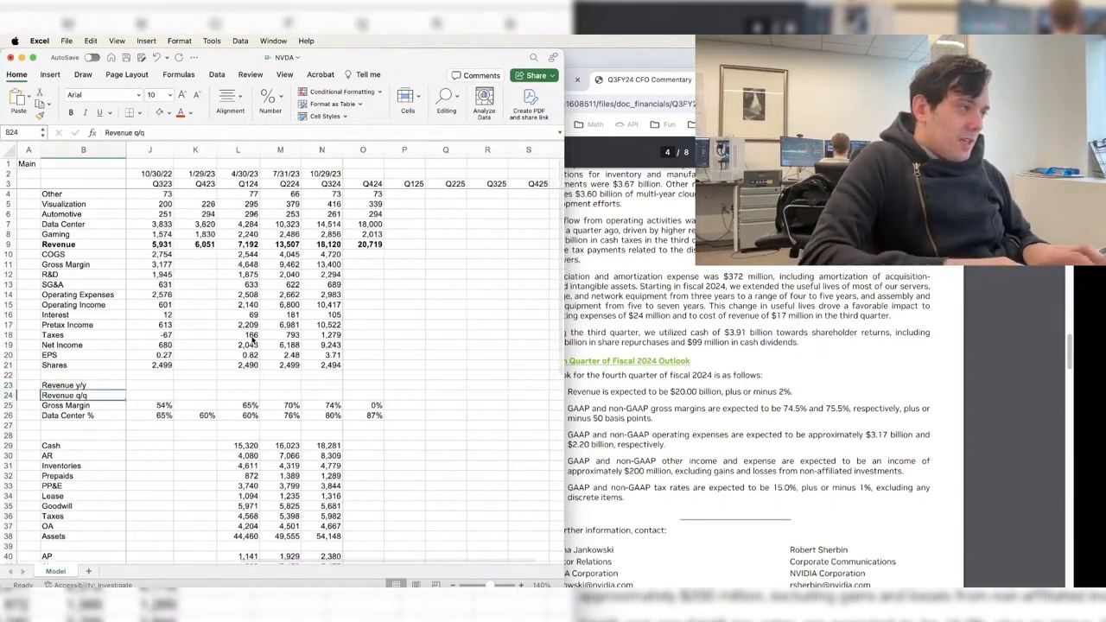
{"action": "key", "text": "Down"}
{"action": "key", "text": "shift+space"}
{"action": "key", "text": "ctrl+shift+equal"}
{"action": "type", "text": "Dat"}
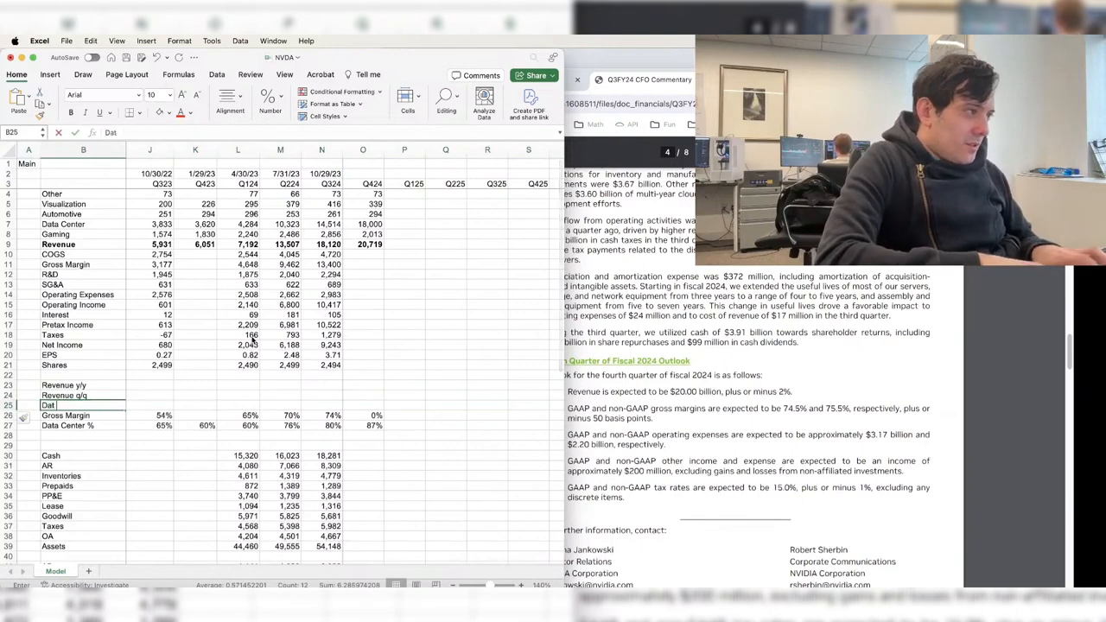
{"action": "type", "text": "a Center %"}
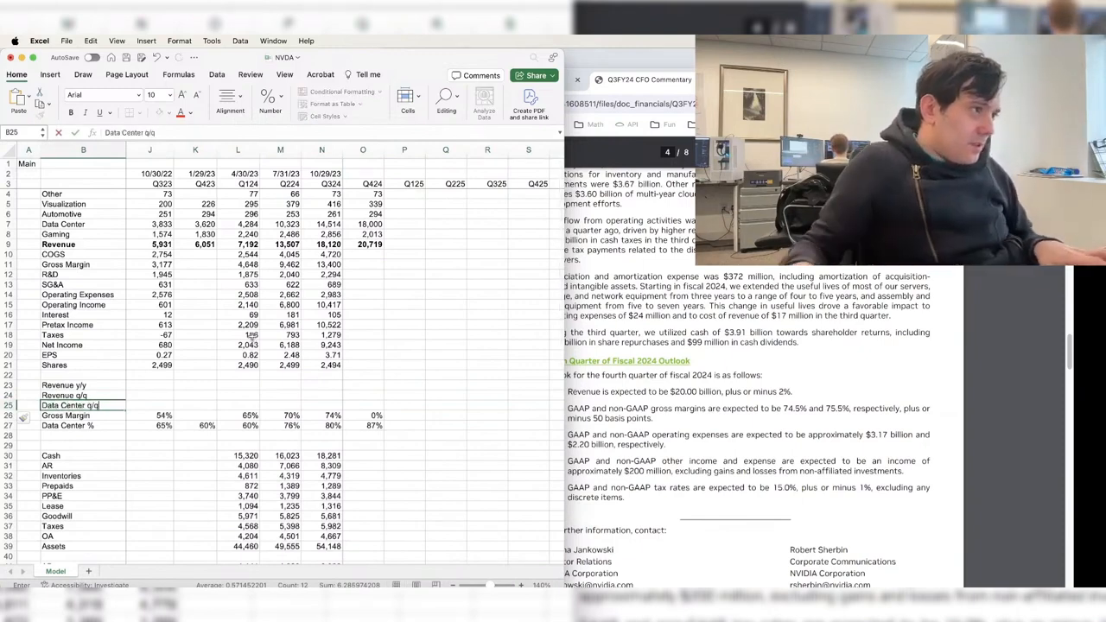
- Calculate Q424 Data Center quarter-over-quarter growth in O25 as O7/N7-1
{"action": "left_click", "coordinate": [368, 405]}
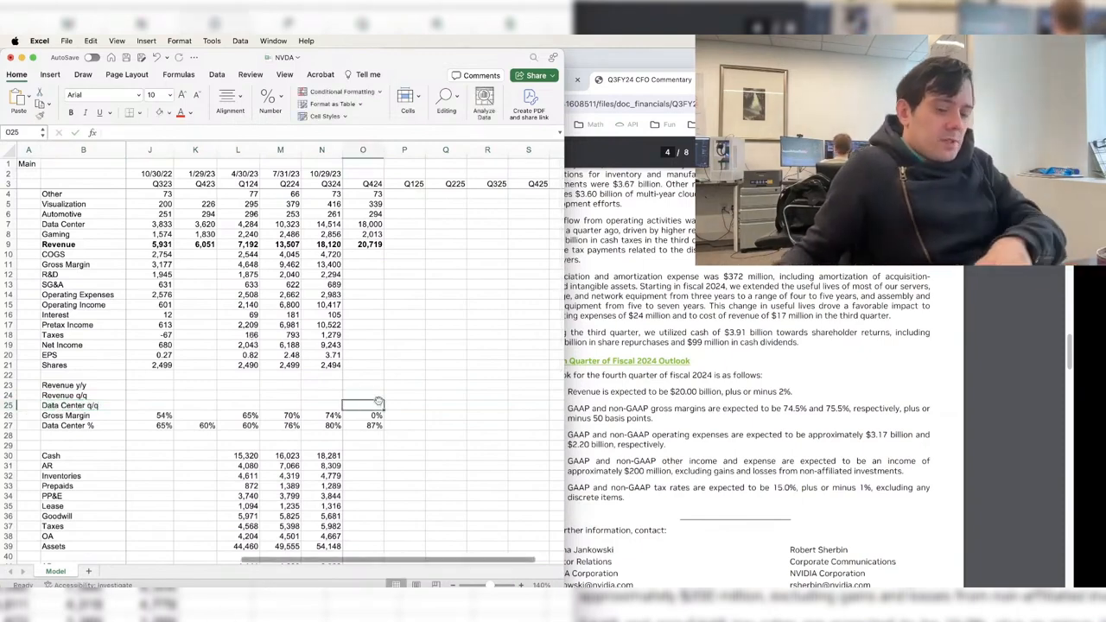
{"action": "type", "text": "+"}
{"action": "left_click", "coordinate": [368, 224]}
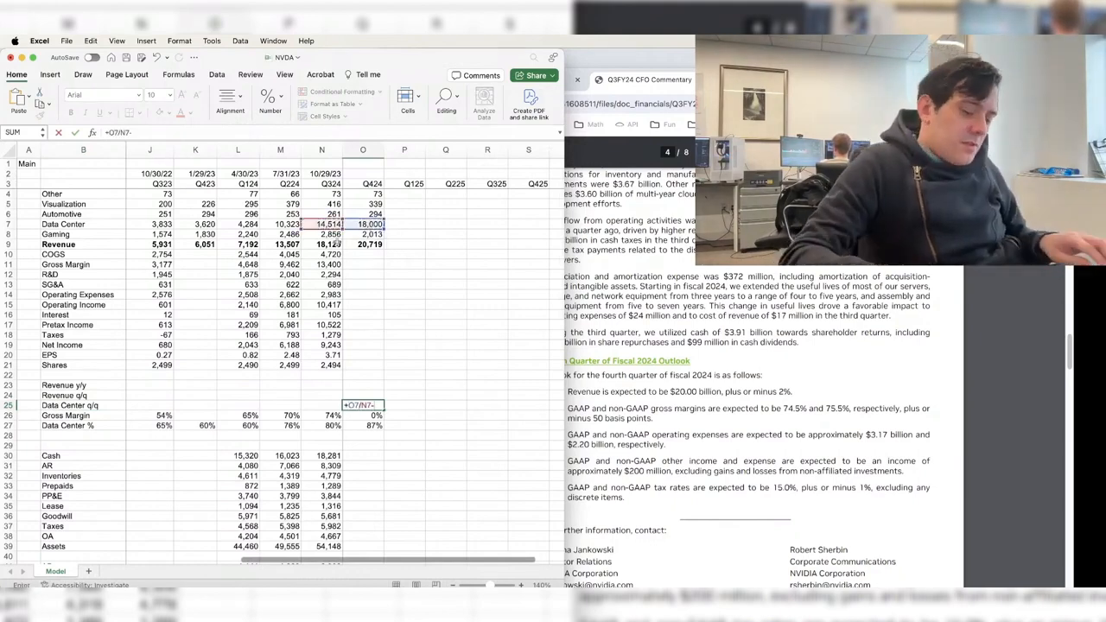
{"action": "type", "text": "1"}
{"action": "key", "text": "Return"}
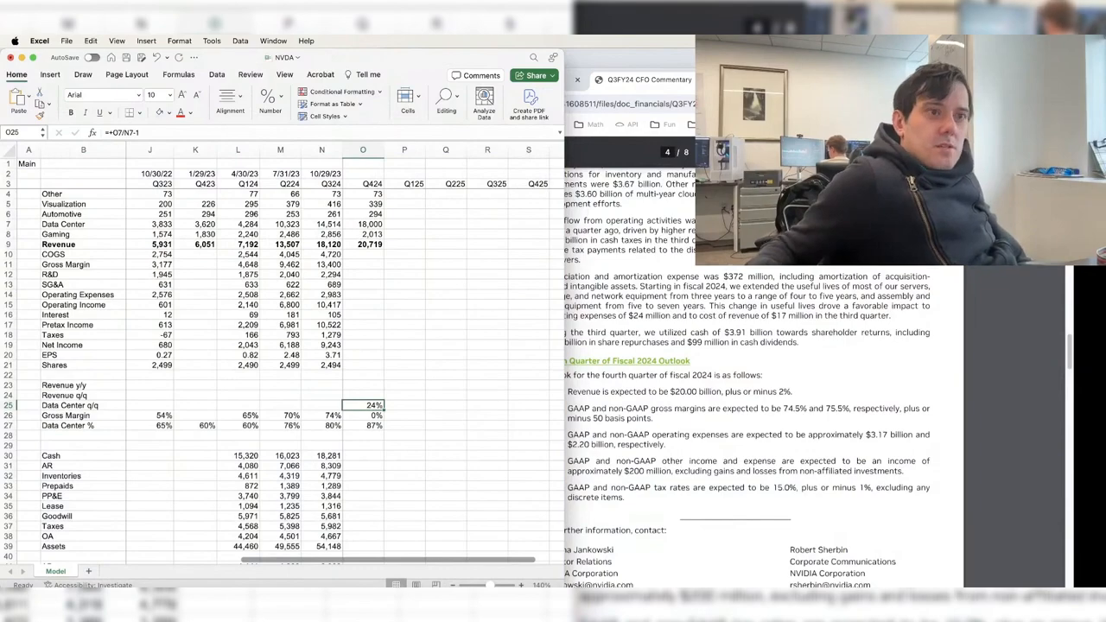
- Move the CFO commentary browser window lower and bring the Godel Terminal window to the front
{"action": "left_click", "coordinate": [620, 79]}
{"action": "left_click_drag", "start_coordinate": [840, 80], "coordinate": [839, 353]}
{"action": "key", "text": "super+grave"}
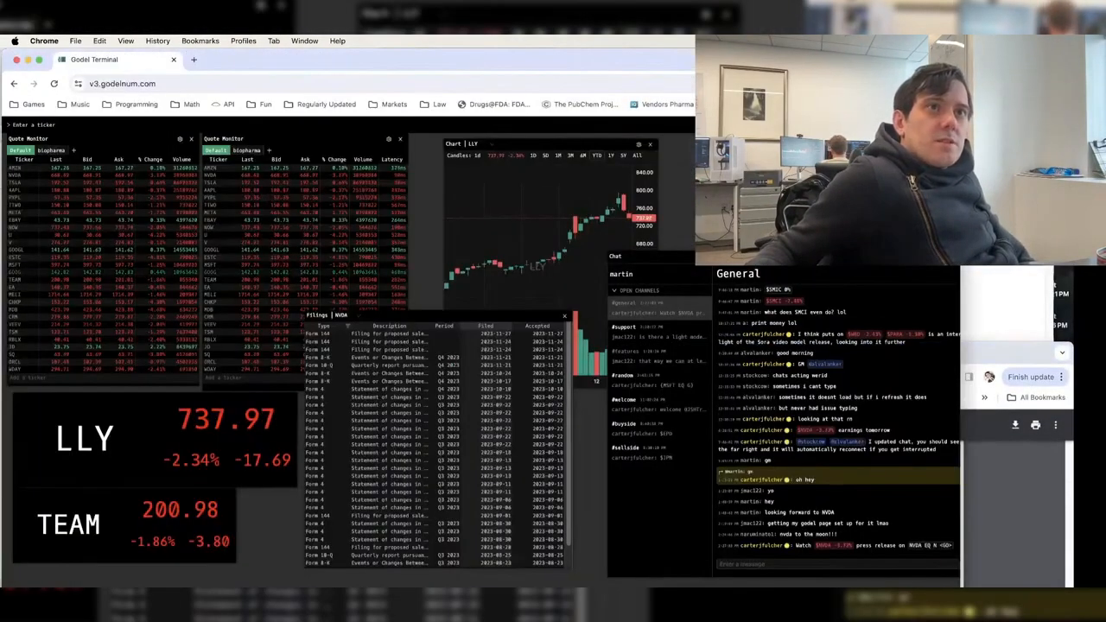
{"action": "left_click", "coordinate": [899, 547]}
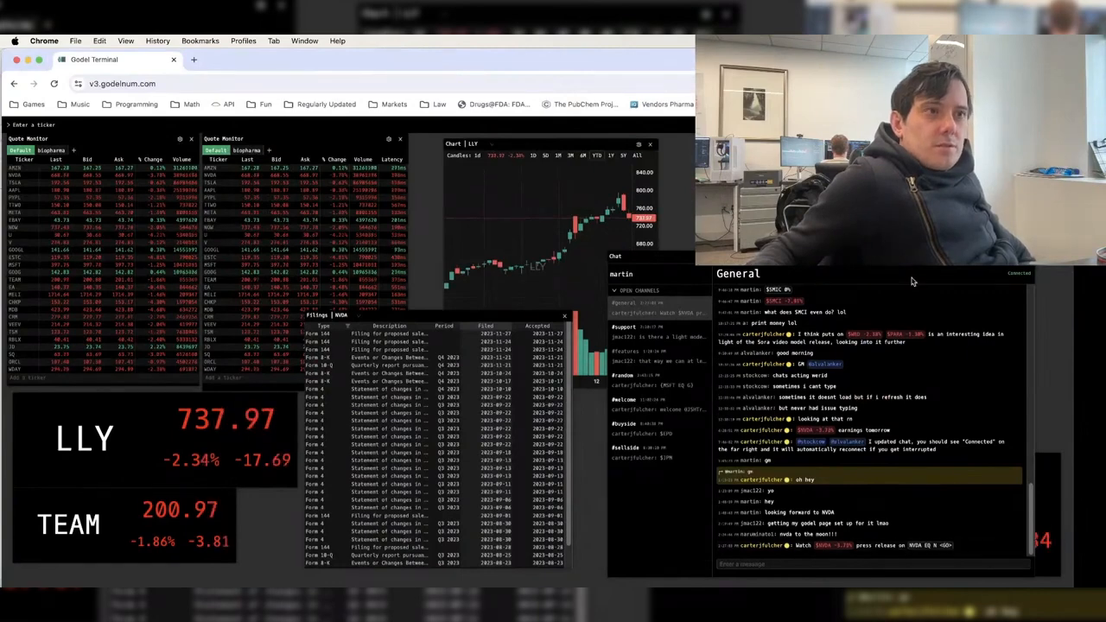
- Reposition the NVDA quote and chat panels in Godel Terminal so that the NVDA quote is uncovered
{"action": "left_click", "coordinate": [1053, 511]}
{"action": "left_click_drag", "start_coordinate": [995, 466], "coordinate": [996, 515]}
{"action": "left_click_drag", "start_coordinate": [778, 257], "coordinate": [805, 174]}
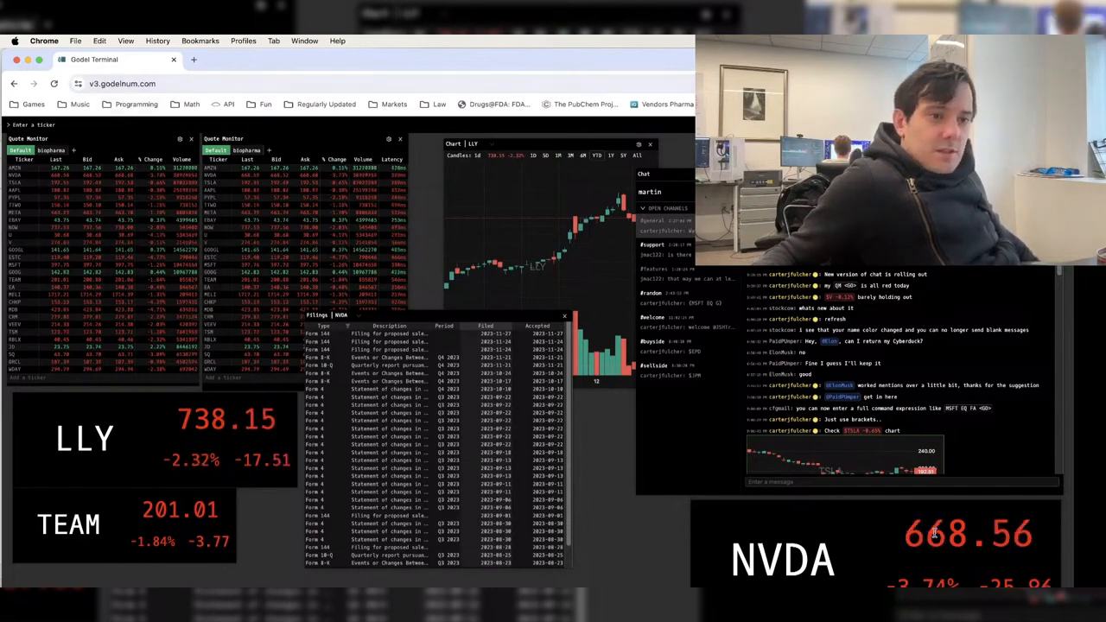
- Bring the CFO commentary window forward, make it smaller, and place it clear of the NVDA quote panel
{"action": "key", "text": "super+grave"}
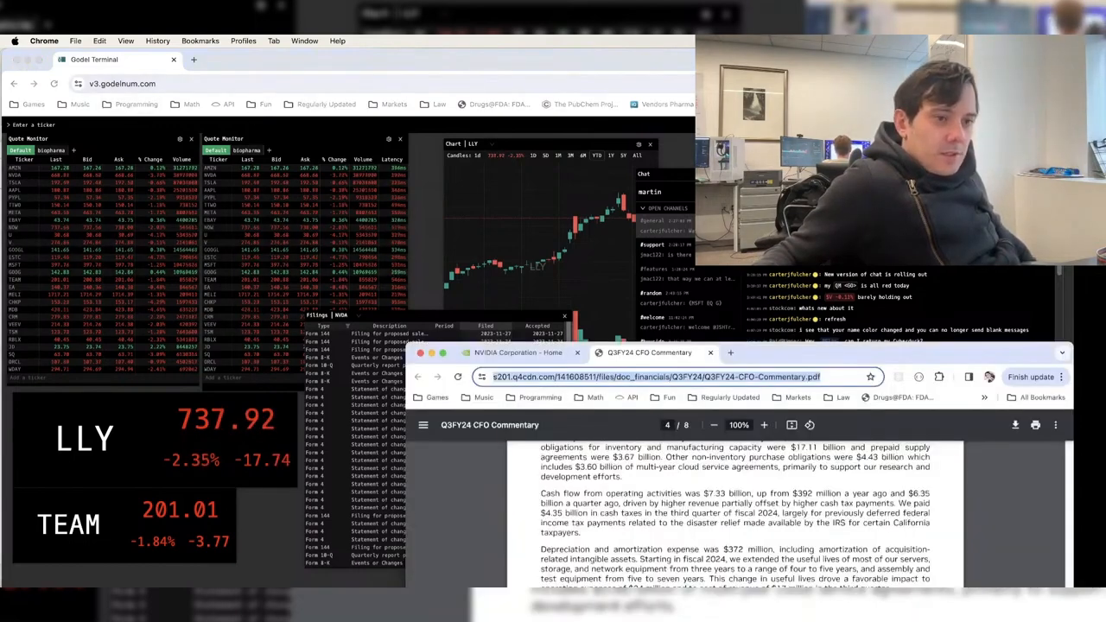
{"action": "left_click", "coordinate": [977, 303]}
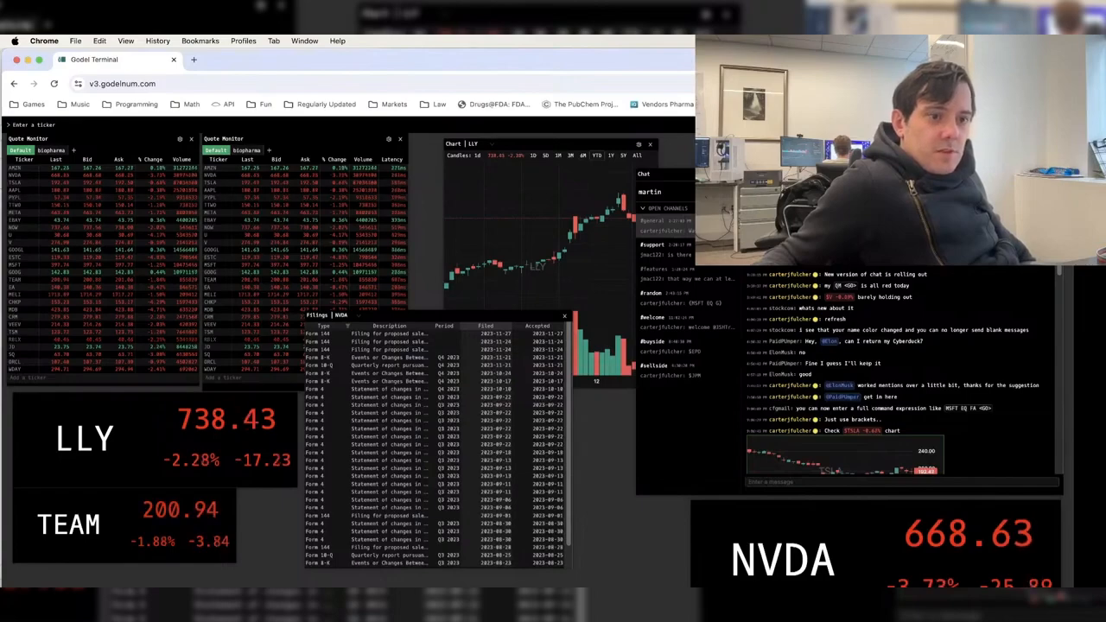
{"action": "key", "text": "super+grave"}
{"action": "left_click_drag", "start_coordinate": [945, 347], "coordinate": [883, 122]}
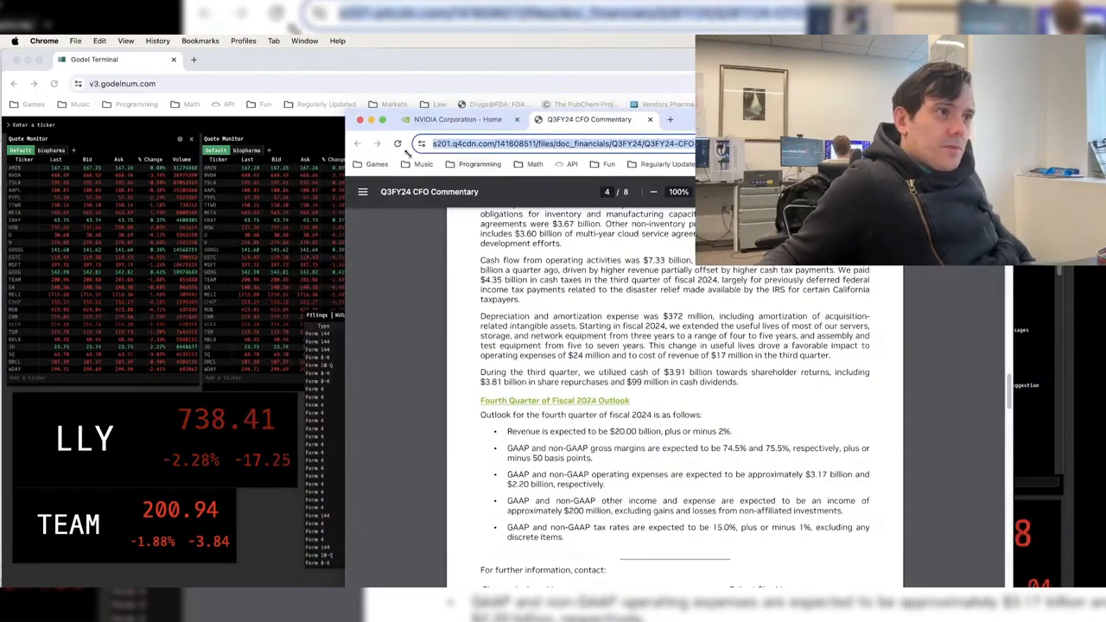
{"action": "left_click_drag", "start_coordinate": [408, 154], "coordinate": [476, 217]}
{"action": "left_click_drag", "start_coordinate": [832, 233], "coordinate": [551, 169]}
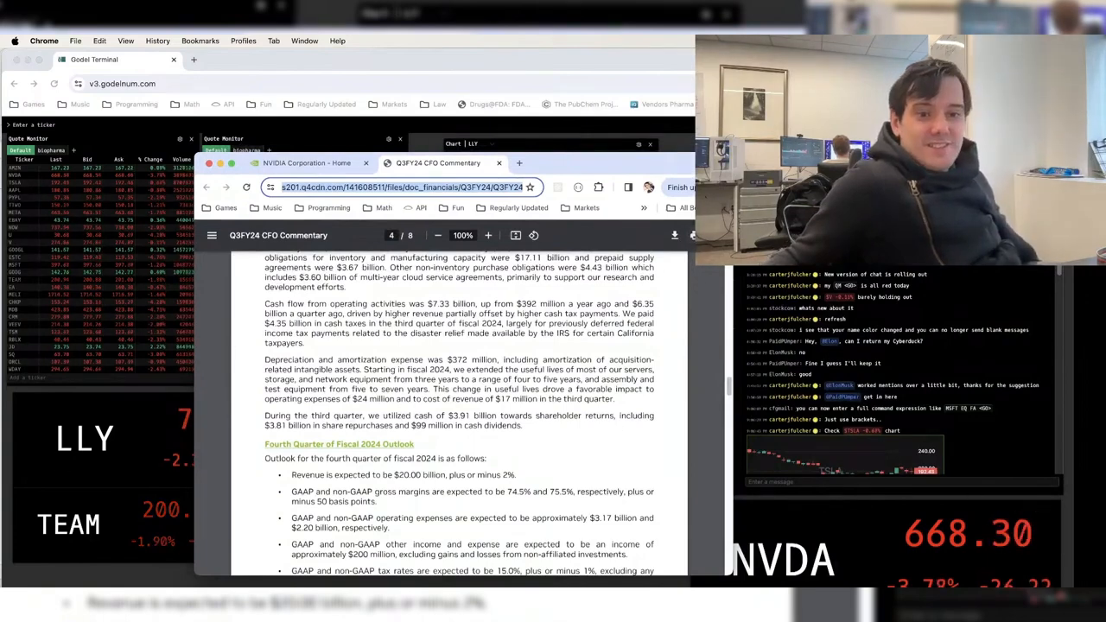
- Resize the NVDA quote panel into a large price display and apply its settings with Flash on Update enabled
{"action": "left_click", "coordinate": [828, 543]}
{"action": "left_click_drag", "start_coordinate": [689, 498], "coordinate": [338, 204]}
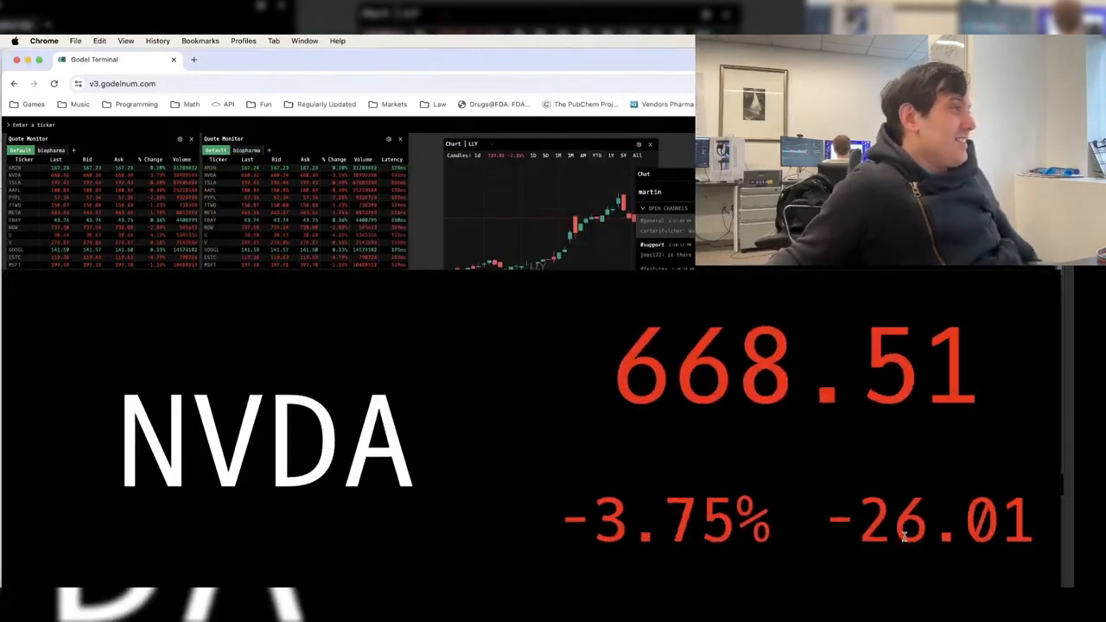
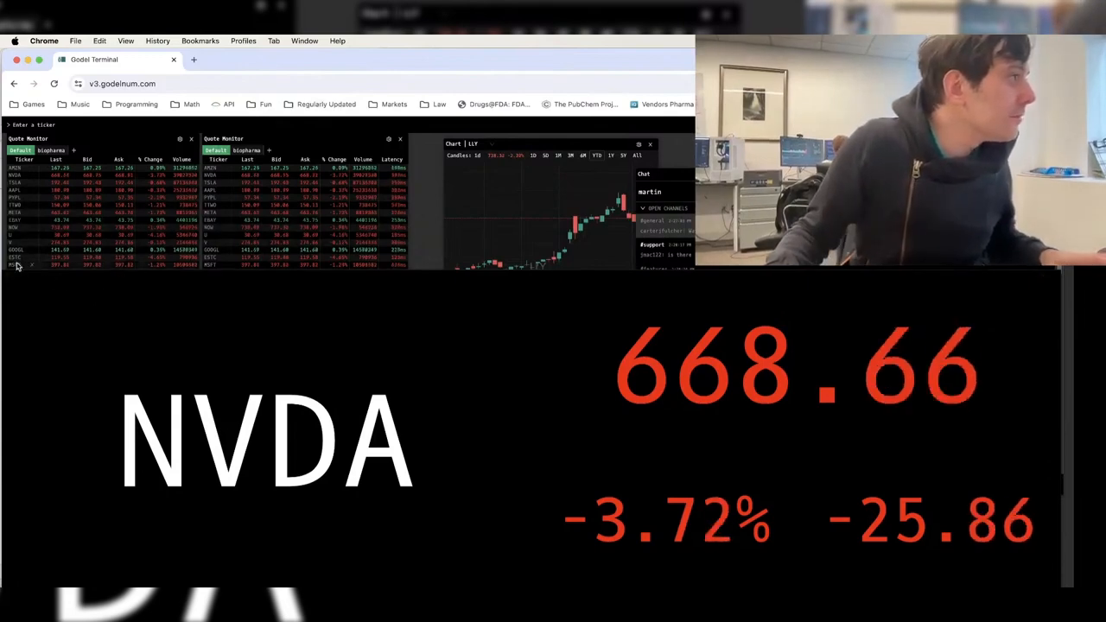
{"action": "left_click", "coordinate": [1041, 277]}
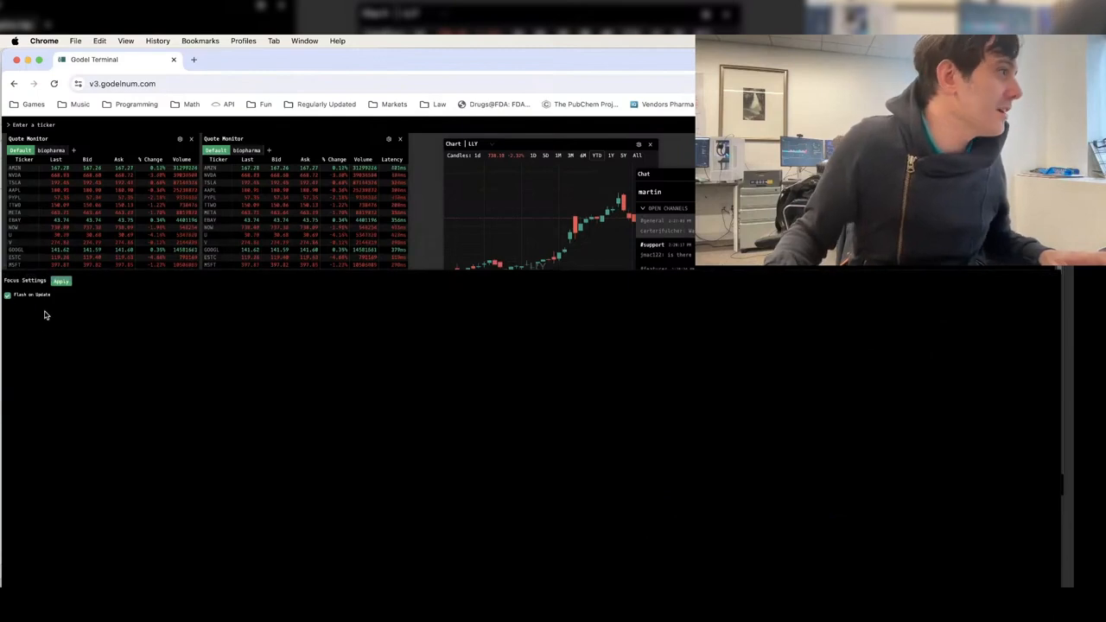
{"action": "left_click", "coordinate": [62, 281]}
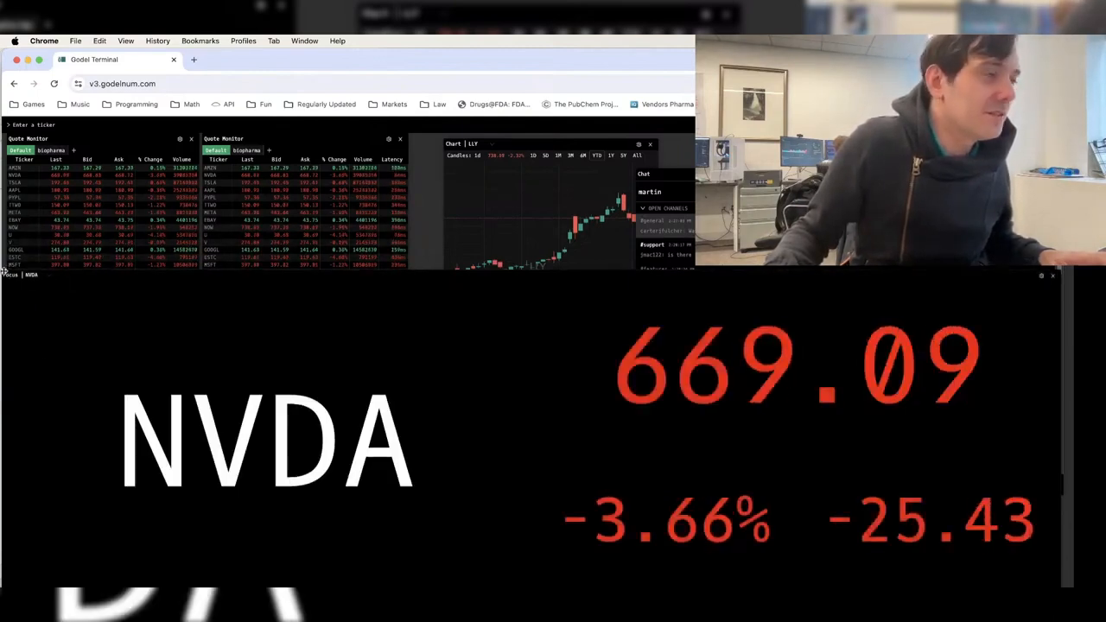
{"action": "left_click_drag", "start_coordinate": [3, 271], "coordinate": [16, 279]}
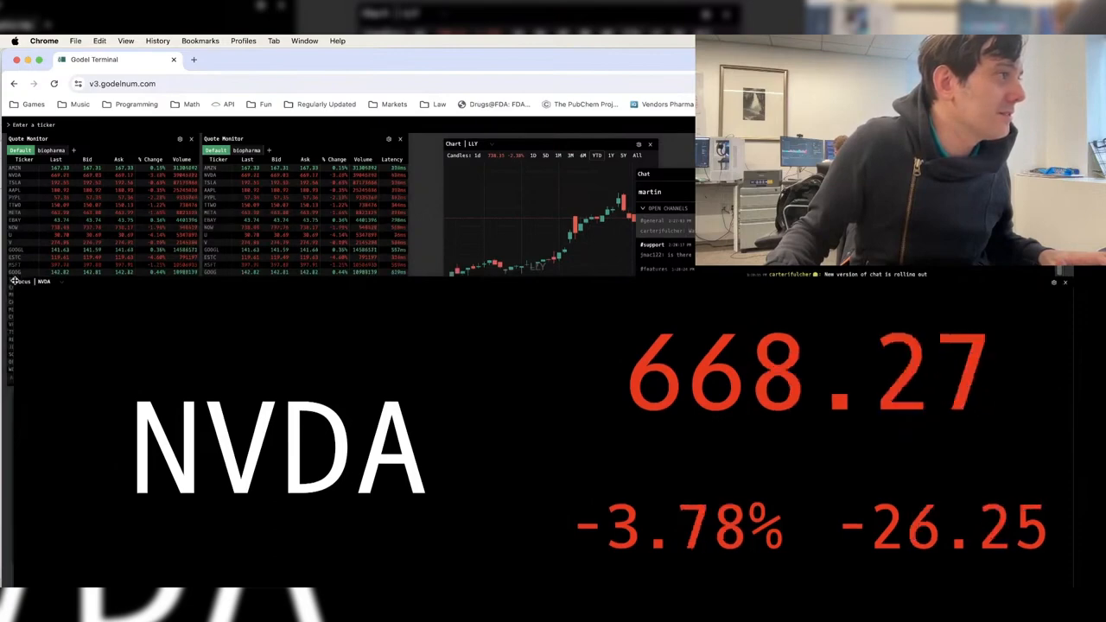
{"action": "left_click_drag", "start_coordinate": [19, 284], "coordinate": [966, 414]}
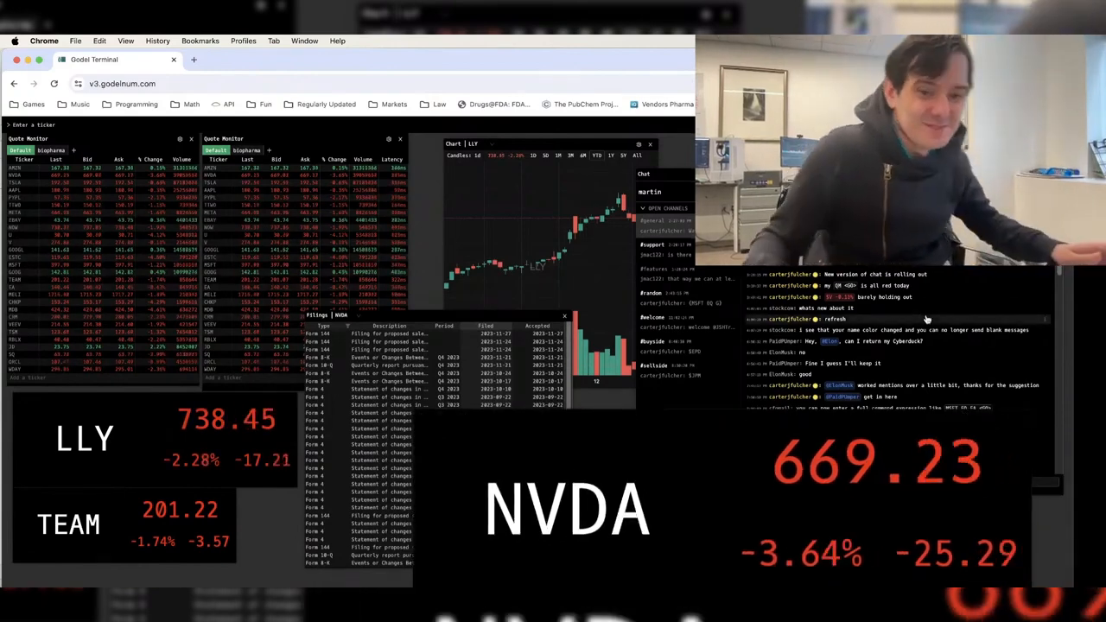
- Switch to the Excel model and copy the Data Center q/q formula from O25 into the earlier quarters back to Q322 (F25)
{"action": "key", "text": "super+Tab"}
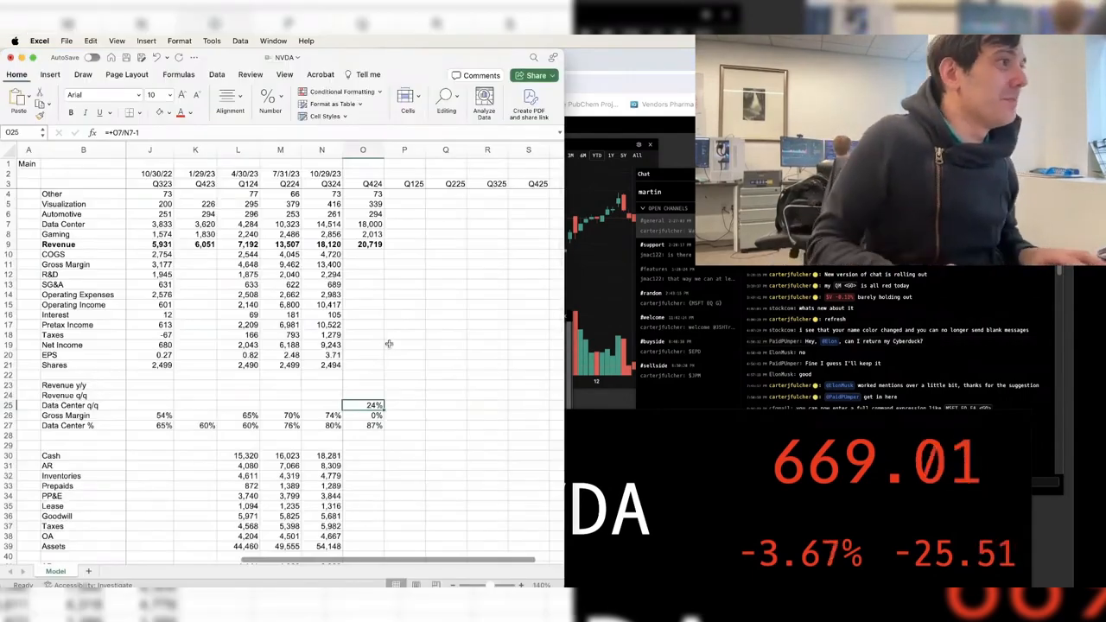
{"action": "key", "text": "super+c"}
{"action": "key", "text": "Left"}
{"action": "key", "text": "super+v"}
{"action": "key", "text": "Left"}
{"action": "key", "text": "super+v"}
{"action": "key", "text": "Left"}
{"action": "key", "text": "super+v"}
{"action": "key", "text": "Left"}
{"action": "key", "text": "super+v"}
{"action": "key", "text": "Left"}
{"action": "key", "text": "super+v"}
{"action": "key", "text": "Left"}
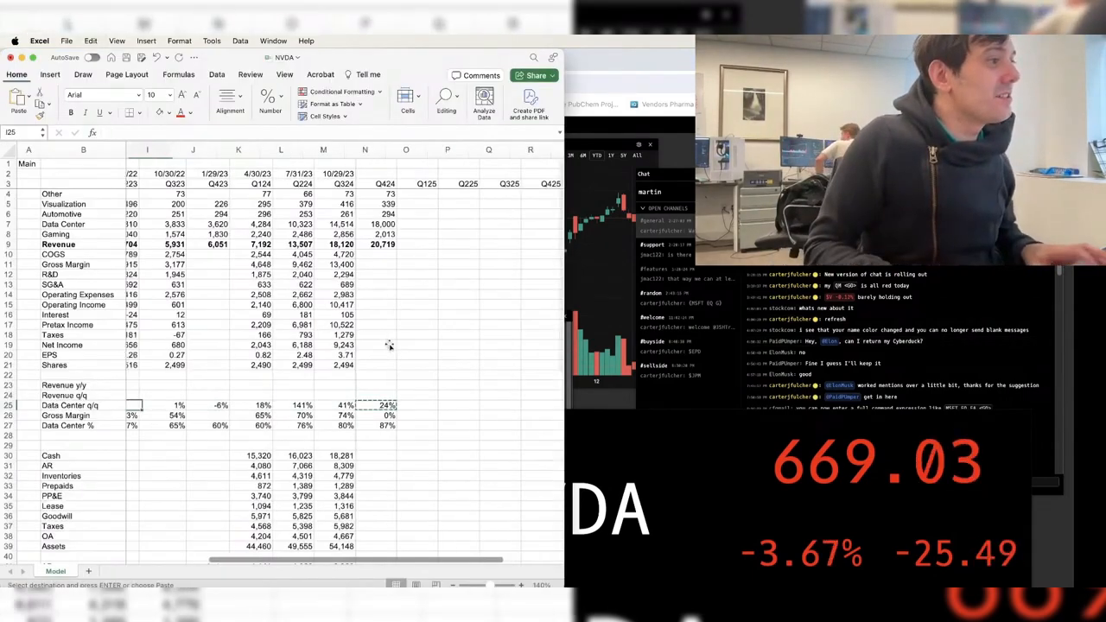
{"action": "key", "text": "Left"}
{"action": "key", "text": "Left"}
{"action": "key", "text": "Right"}
{"action": "key", "text": "Right"}
{"action": "key", "text": "super+v"}
{"action": "key", "text": "Left"}
{"action": "key", "text": "super+v"}
{"action": "key", "text": "Left"}
{"action": "key", "text": "Left"}
{"action": "key", "text": "Left"}
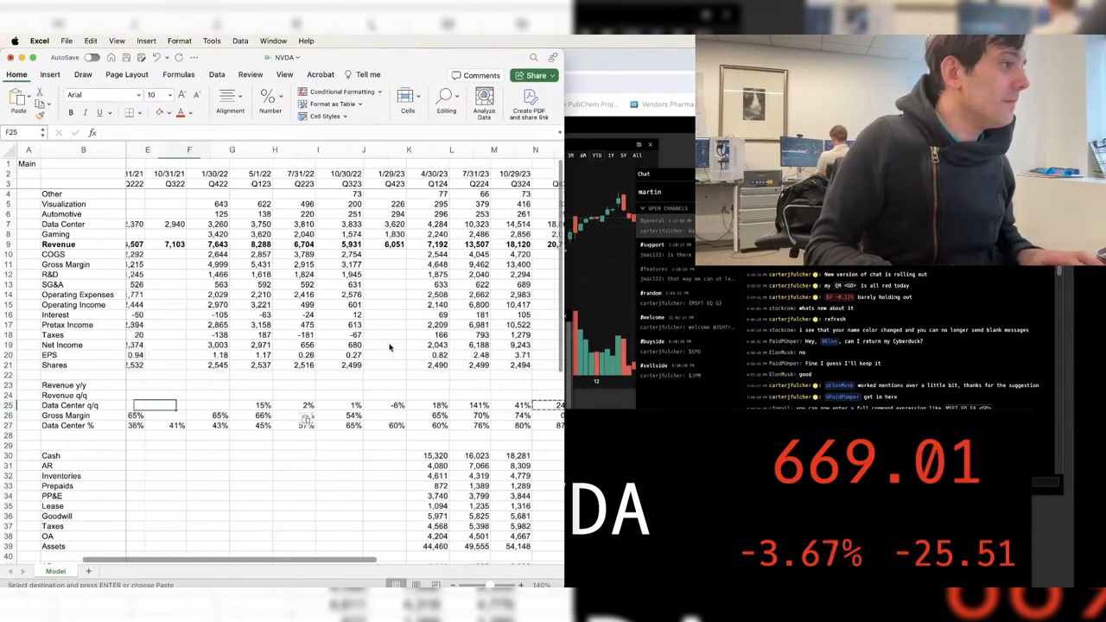
{"action": "key", "text": "Right"}
{"action": "key", "text": "Right"}
{"action": "key", "text": "super+v"}
{"action": "key", "text": "Left"}
{"action": "key", "text": "super+v"}
{"action": "key", "text": "Left"}
{"action": "key", "text": "Left"}
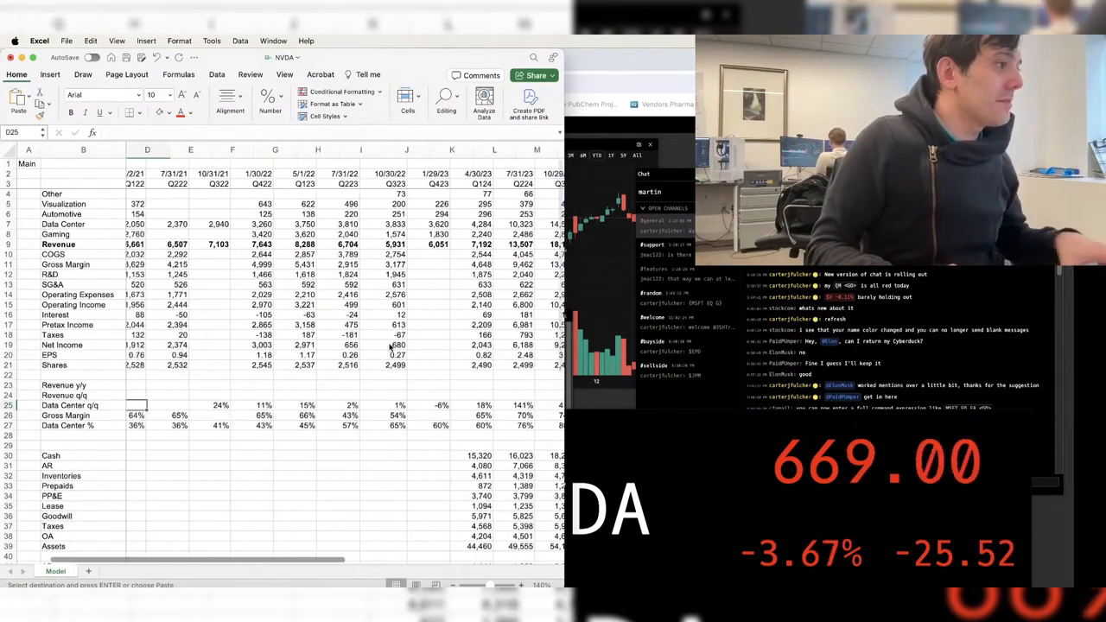
- Copy the Data Center q/q formula from F25 into Q222 (E25)
{"action": "key", "text": "Escape"}
{"action": "key", "text": "Right"}
{"action": "key", "text": "Right"}
{"action": "key", "text": "Left"}
{"action": "key", "text": "Left"}
{"action": "key", "text": "super+v"}
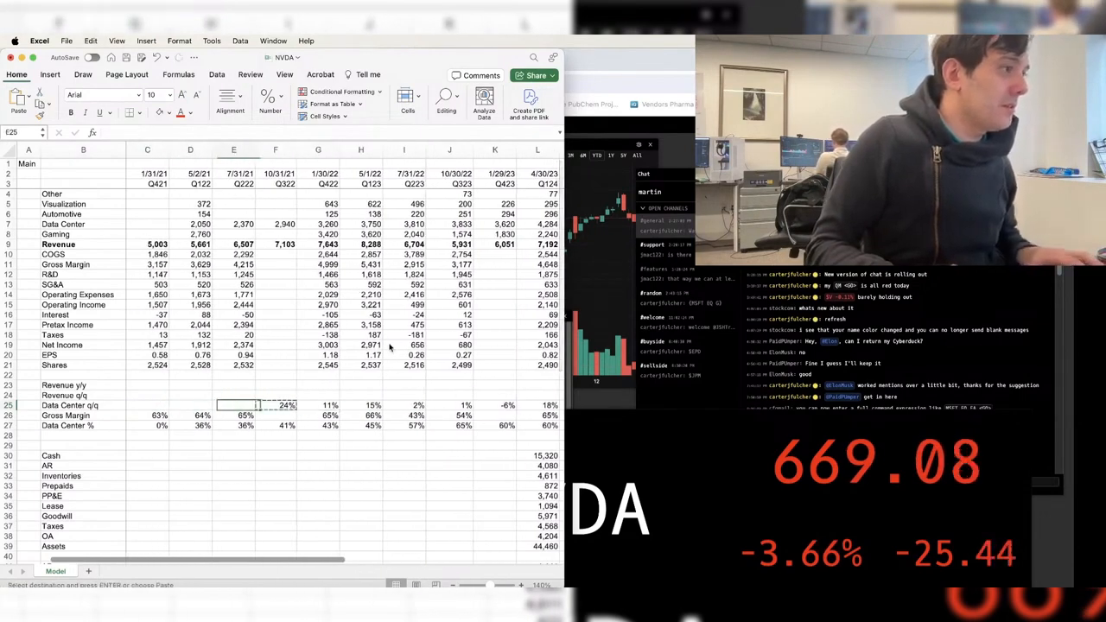
- Set Q424 COGS in O10 to revenue (O9) times 0.75 and Q424 Gross Margin in O11 to O9-O10
{"action": "key", "text": "Right"}
{"action": "key", "text": "Right"}
{"action": "key", "text": "Right"}
{"action": "key", "text": "Right"}
{"action": "key", "text": "Right"}
{"action": "key", "text": "Right"}
{"action": "key", "text": "Right"}
{"action": "key", "text": "Right"}
{"action": "key", "text": "Right"}
{"action": "key", "text": "Right"}
{"action": "key", "text": "Right"}
{"action": "key", "text": "Right"}
{"action": "key", "text": "Right"}
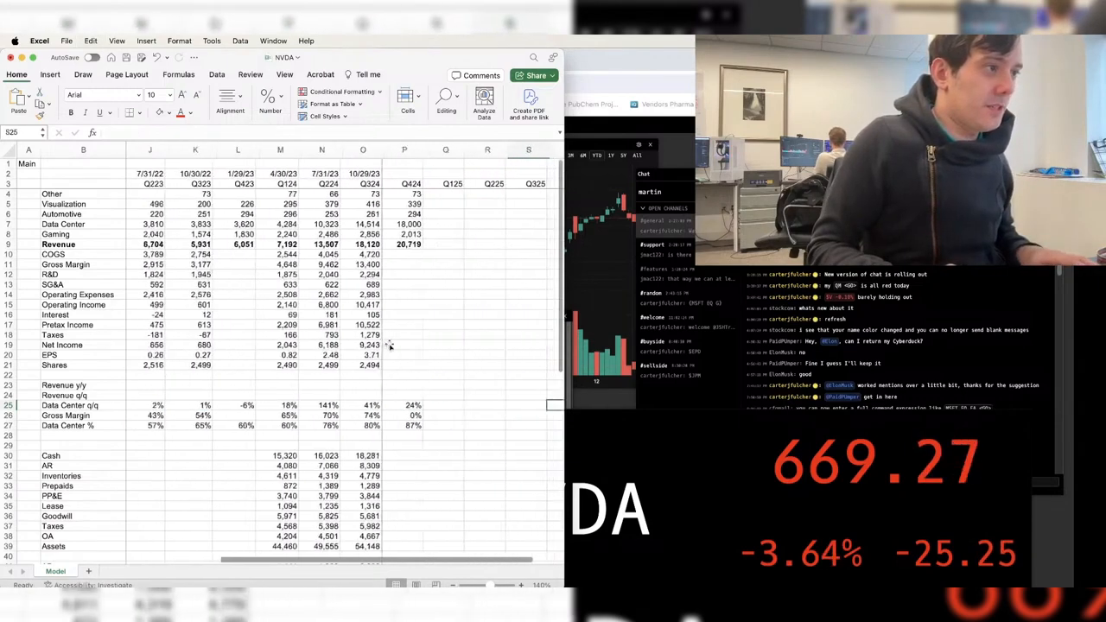
{"action": "key", "text": "Left"}
{"action": "key", "text": "Left"}
{"action": "key", "text": "Left"}
{"action": "key", "text": "Left"}
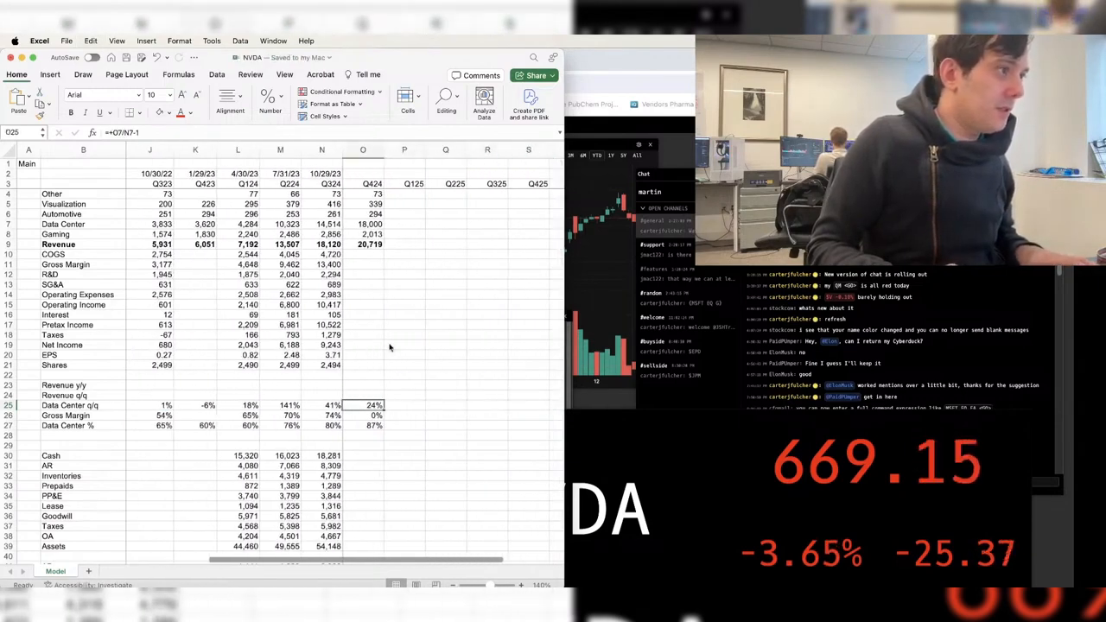
{"action": "key", "text": "super+Up"}
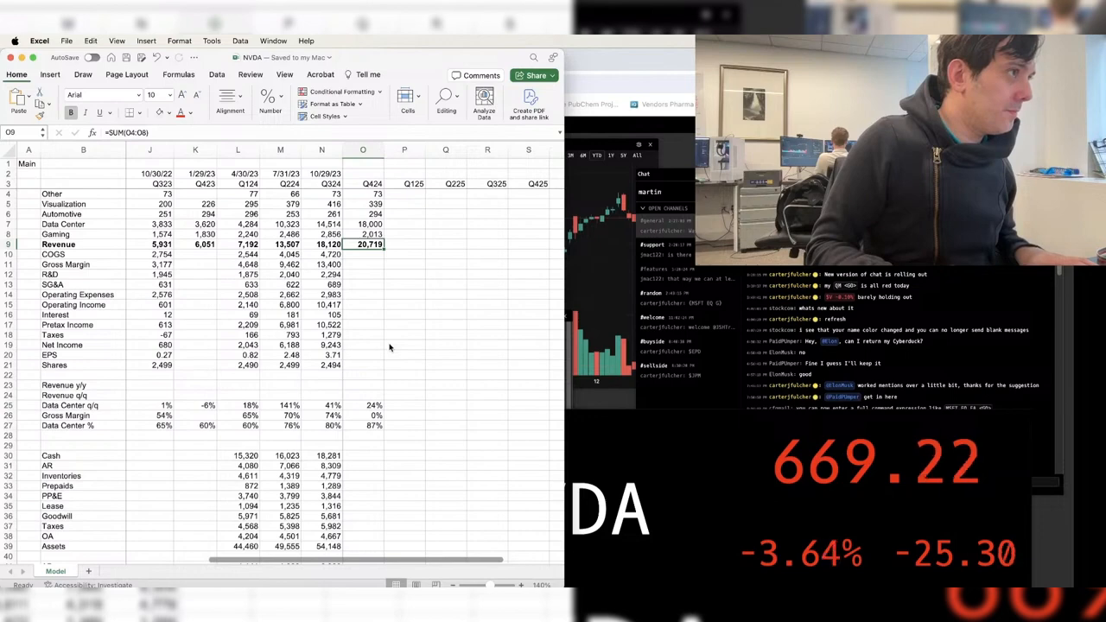
{"action": "key", "text": "Down"}
{"action": "type", "text": "+"}
{"action": "key", "text": "Up"}
{"action": "type", "text": "*"}
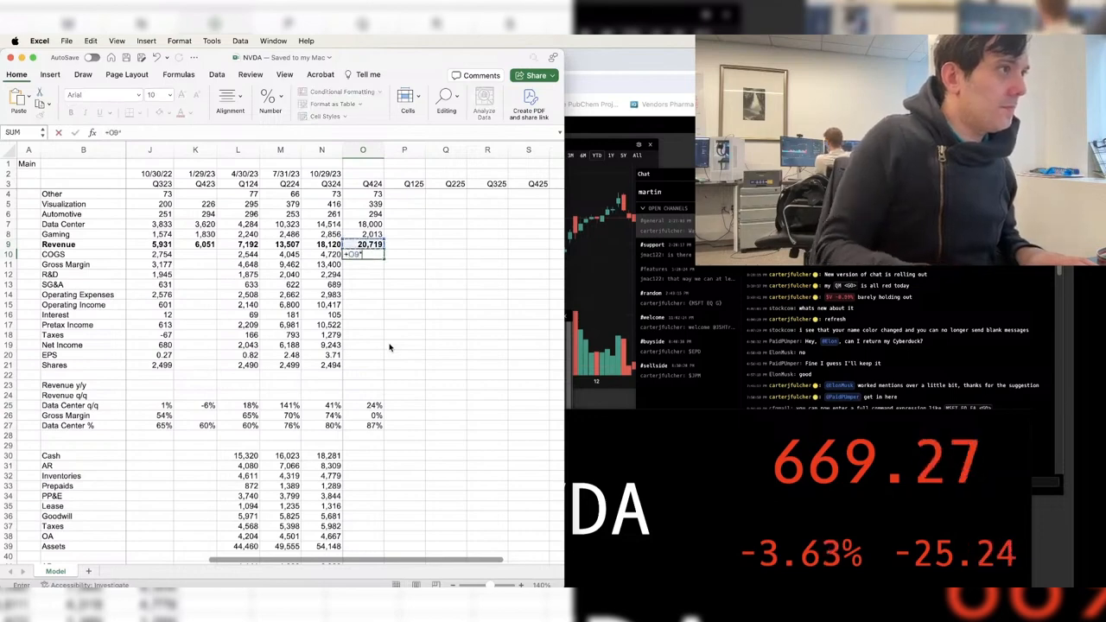
{"action": "type", "text": ".75"}
{"action": "key", "text": "Return"}
{"action": "type", "text": "+O9-O10"}
{"action": "key", "text": "Return"}
- Change the Q424 COGS formula in O10 to revenue (O9) times 0.25
{"action": "key", "text": "Up"}
{"action": "key", "text": "Up"}
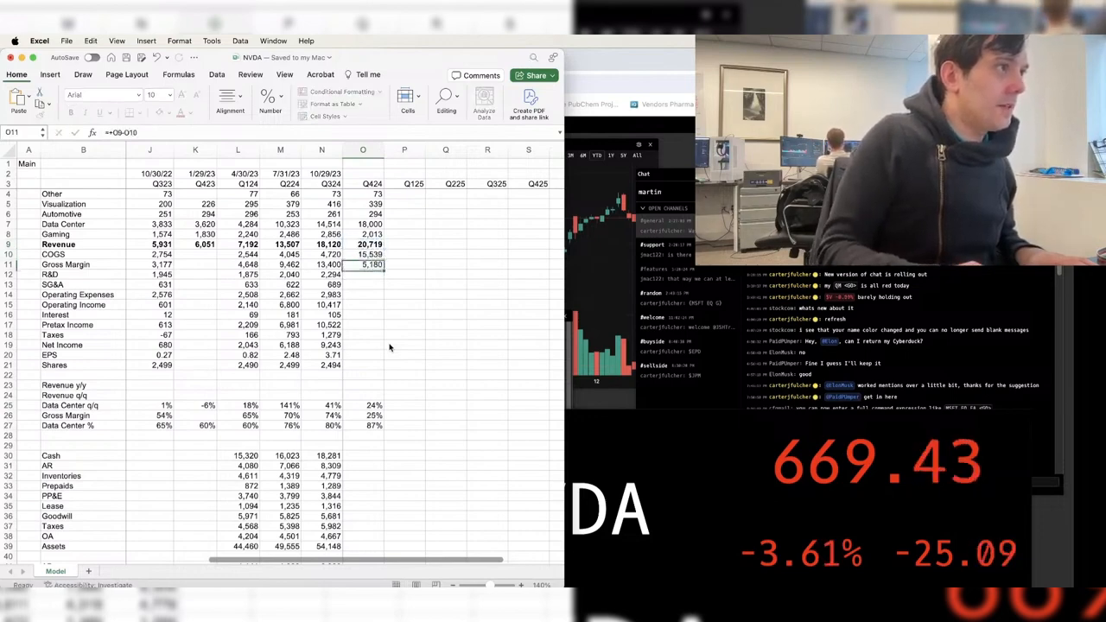
{"action": "type", "text": "+"}
{"action": "key", "text": "Up"}
{"action": "type", "text": "*.25"}
{"action": "key", "text": "Return"}
{"action": "key", "text": "Return"}
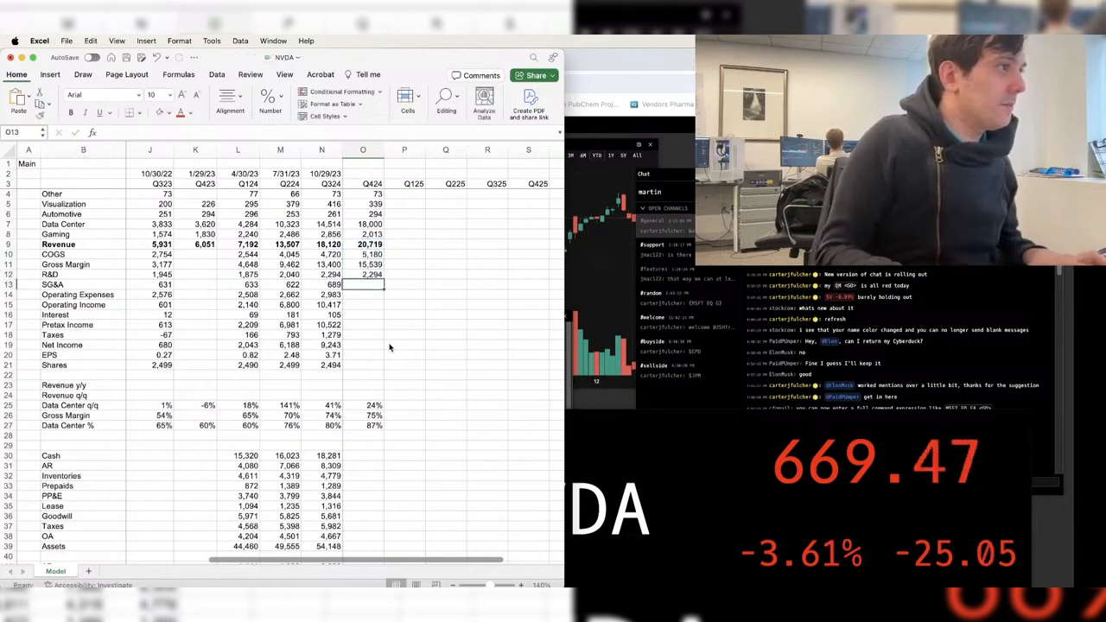
- Fill Q424 SG&A, Operating Expenses, Operating Income, Interest and Pretax Income in O13:O17, carrying SG&A and Interest forward from Q324
{"action": "key", "text": "Return"}
{"action": "key", "text": "ctrl+r"}
{"action": "key", "text": "Down"}
{"action": "key", "text": "Down"}
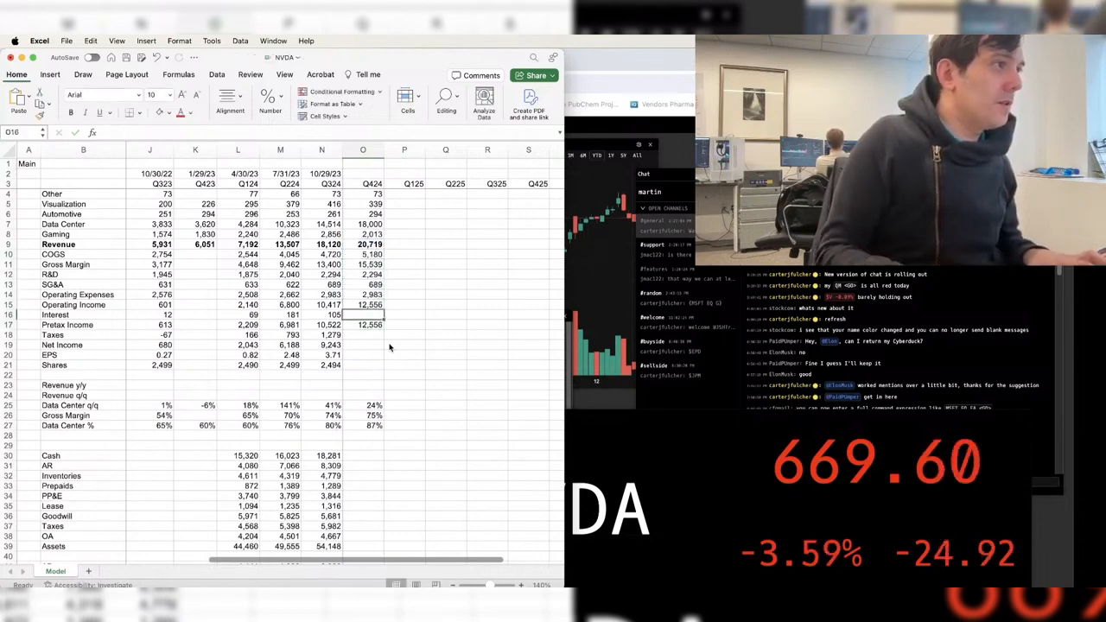
{"action": "key", "text": "ctrl+r"}
{"action": "key", "text": "Down"}
{"action": "key", "text": "Down"}
{"action": "key", "text": "Down"}
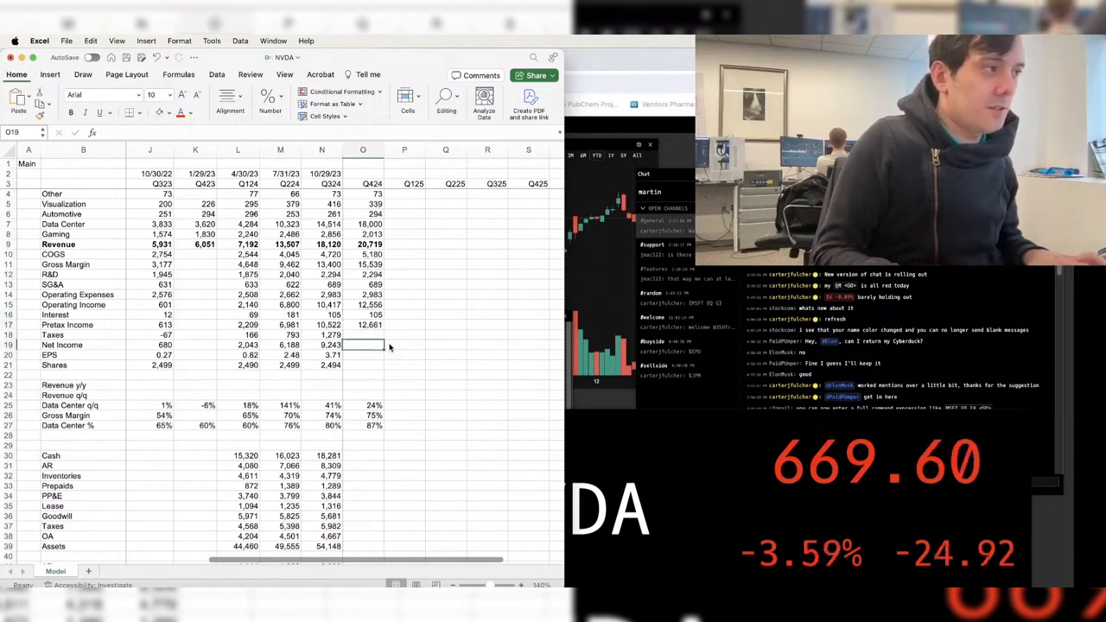
- Set Q424 Net Income in O19 to pretax income minus taxes (O17-O18)
{"action": "type", "text": "-"}
{"action": "key", "text": "Up"}
{"action": "key", "text": "Return"}
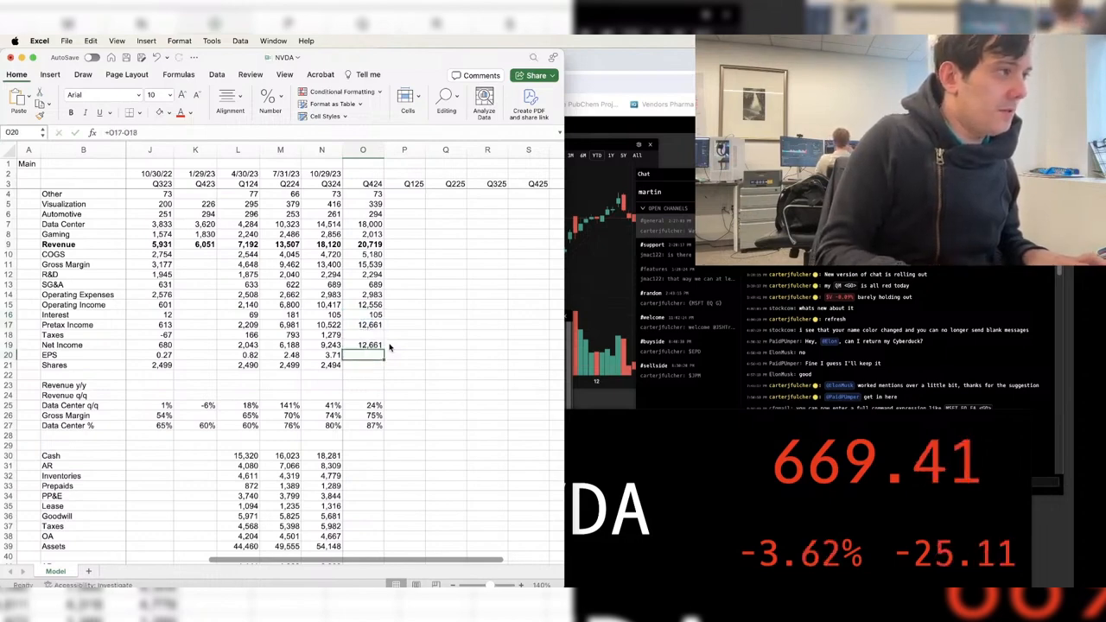
- Carry the Q324 share count into Q424 Shares (O21) and copy the Q324 EPS formula into O20
{"action": "key", "text": "Down"}
{"action": "type", "text": "+"}
{"action": "key", "text": "Left"}
{"action": "key", "text": "Return"}
{"action": "key", "text": "Up"}
{"action": "key", "text": "Up"}
{"action": "key", "text": "ctrl+r"}
{"action": "key", "text": "Up"}
{"action": "key", "text": "Up"}
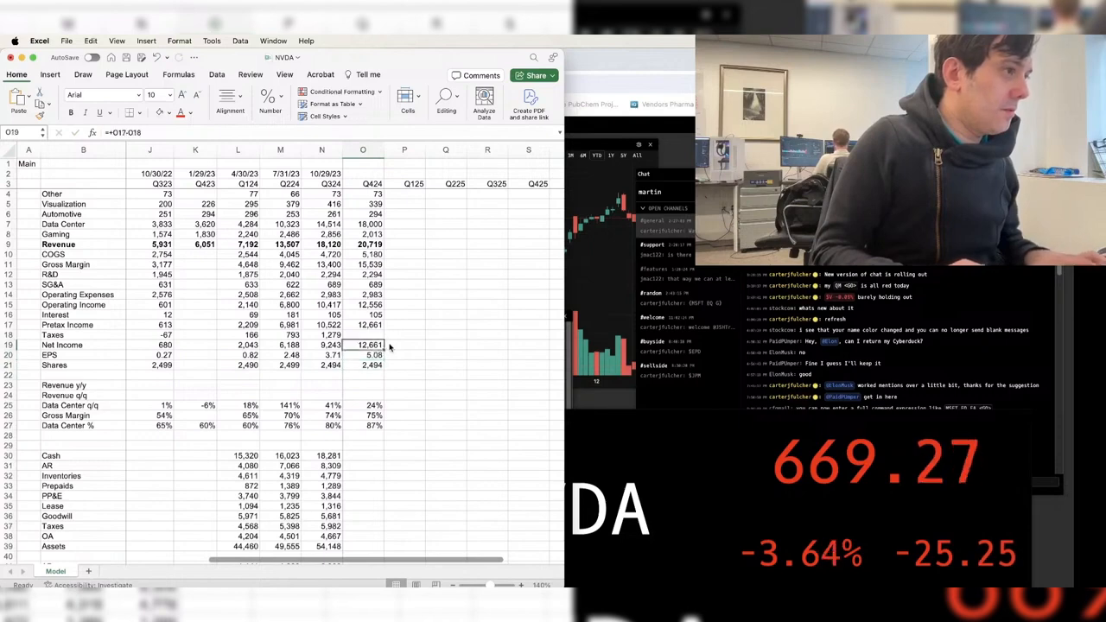
- Set Q424 Taxes in O18 to pretax income (O17) times 0.15
{"action": "type", "text": "+"}
{"action": "key", "text": "Up"}
{"action": "type", "text": "/."}
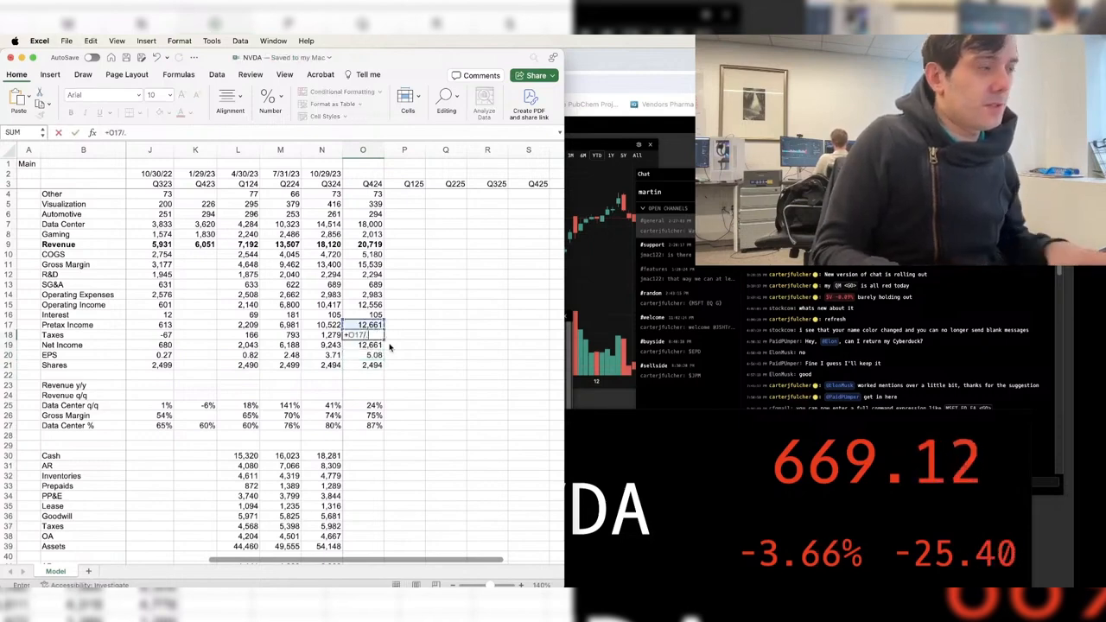
{"action": "type", "text": "15"}
{"action": "key", "text": "Return"}
{"action": "key", "text": "Up"}
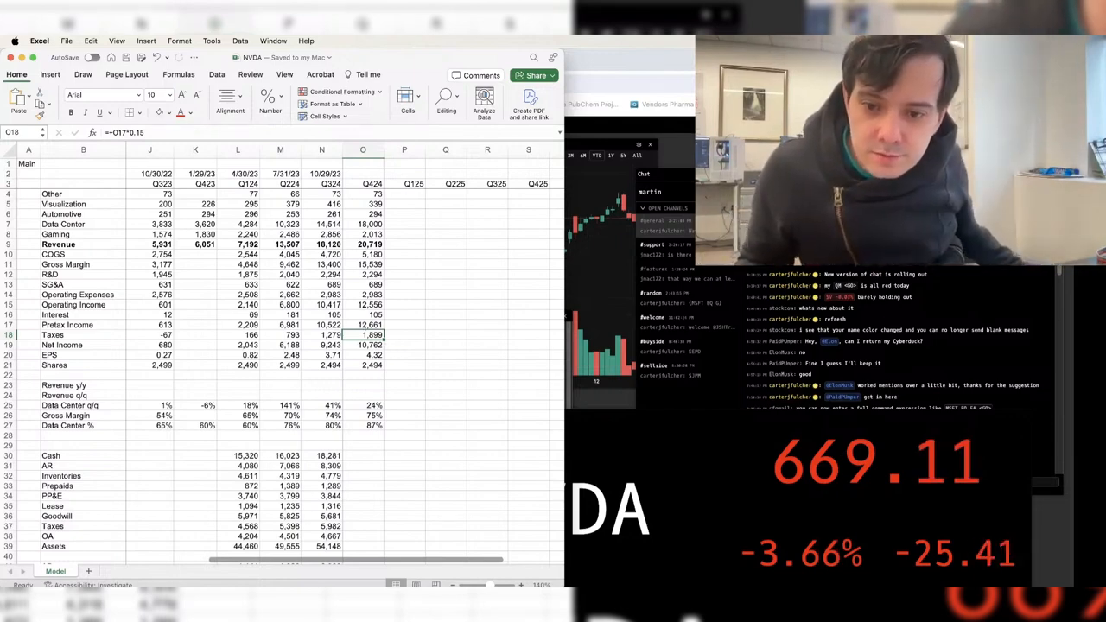
- Set the Q424 period-end date in O2 to the Q423 date plus 365 days (K2+365)
{"action": "key", "text": "super+Tab"}
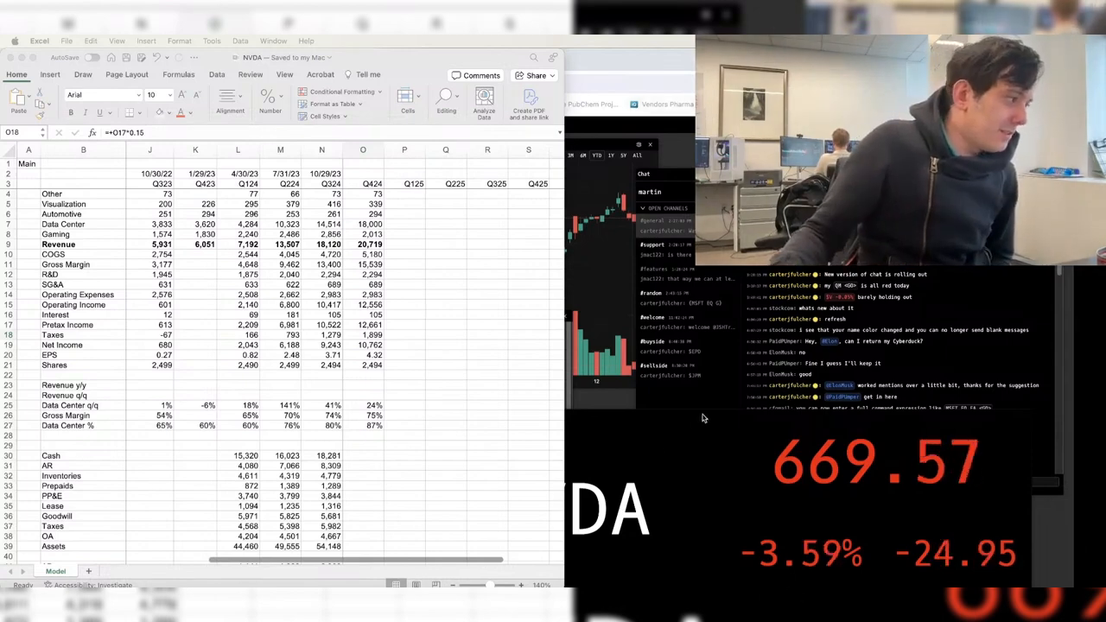
{"action": "left_click", "coordinate": [514, 399]}
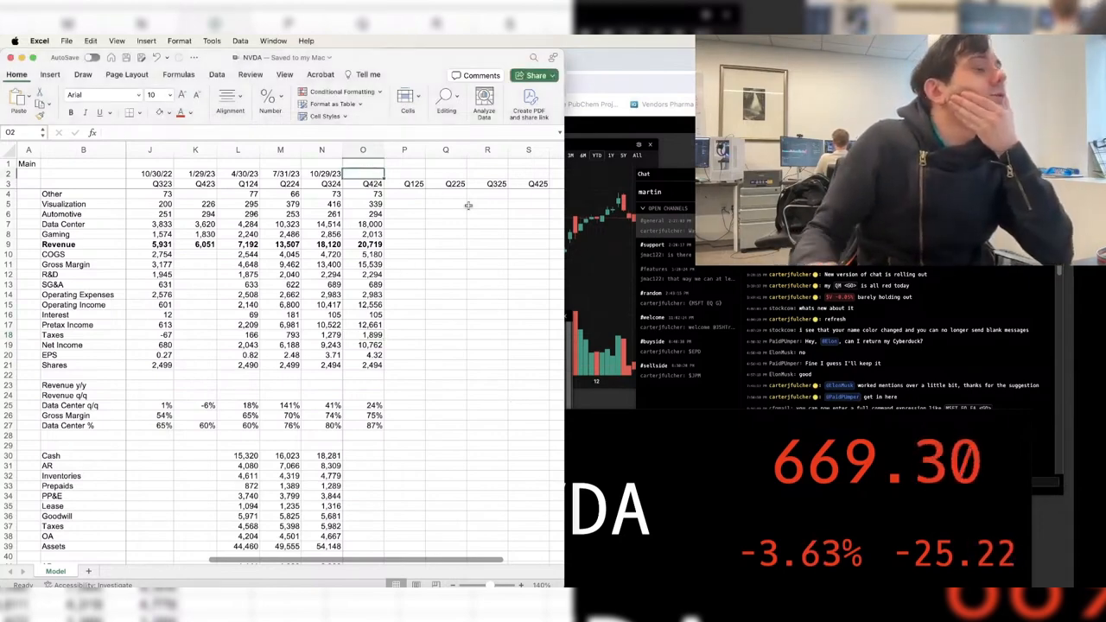
{"action": "type", "text": "+"}
{"action": "key", "text": "Left"}
{"action": "key", "text": "Left"}
{"action": "key", "text": "Left"}
{"action": "key", "text": "Left"}
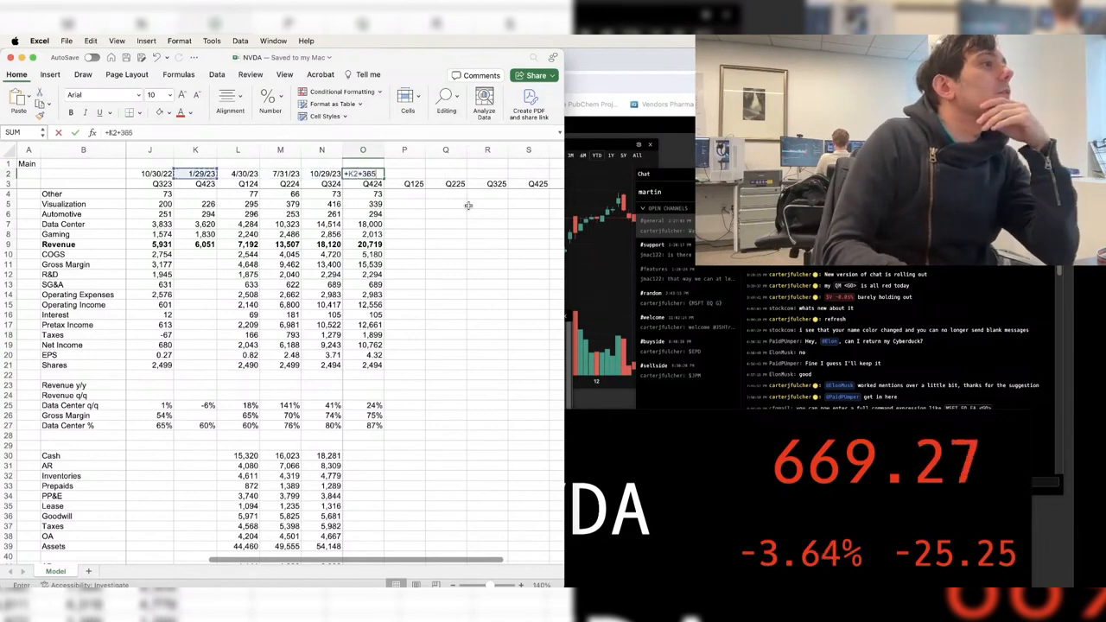
{"action": "key", "text": "Return"}
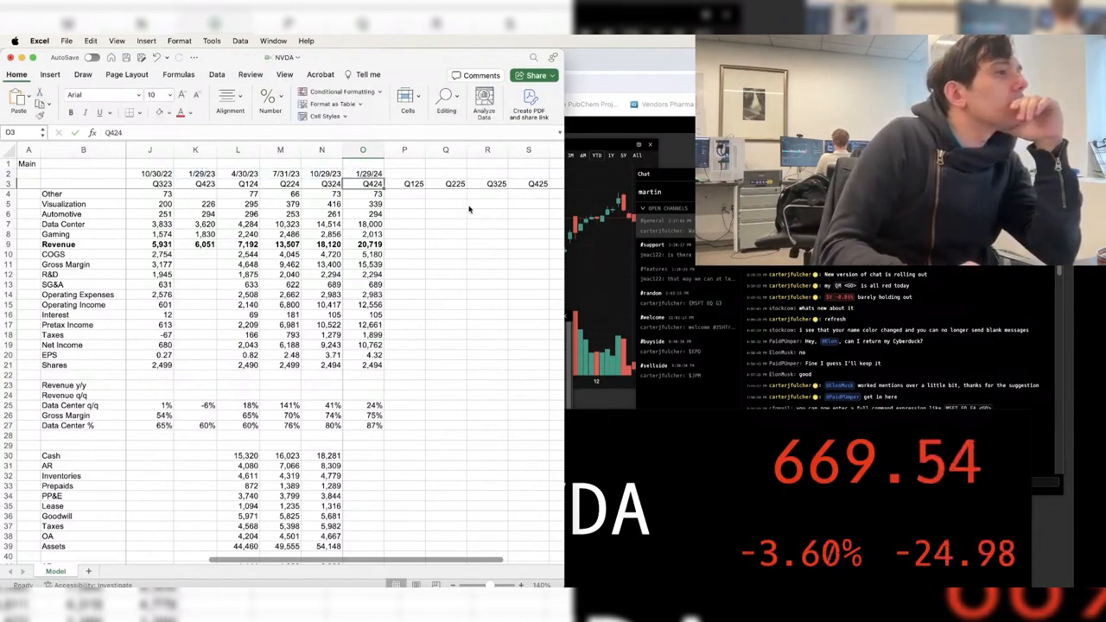
{"action": "key", "text": "Down"}
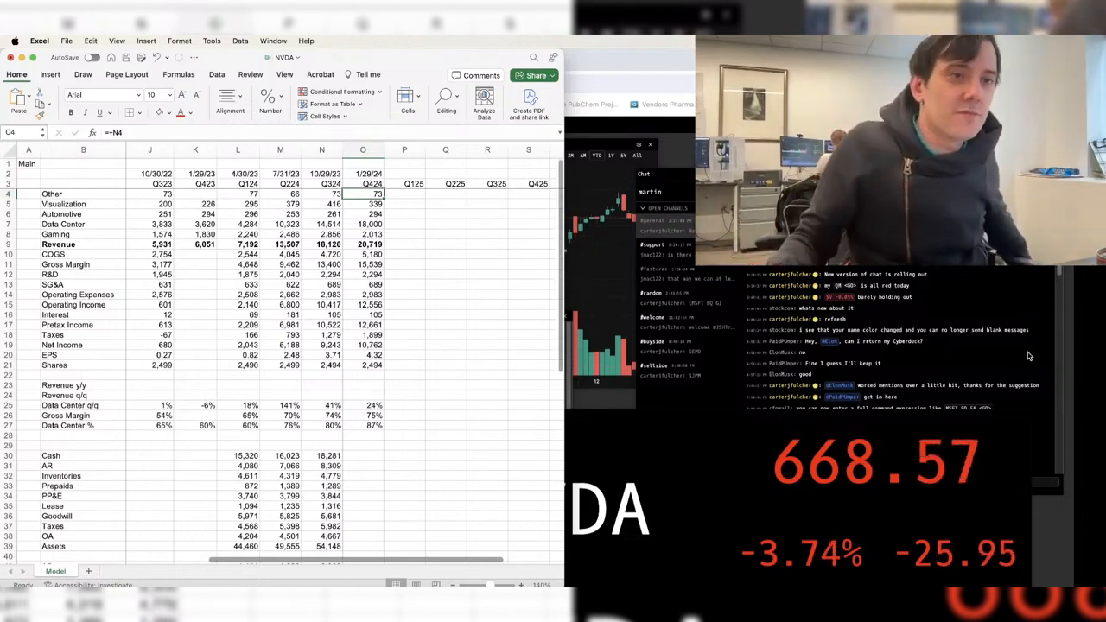
- Switch to the Godel Terminal in Chrome, shift the NVDA price window slightly sideways, and return to the Excel model
{"action": "left_click", "coordinate": [998, 365]}
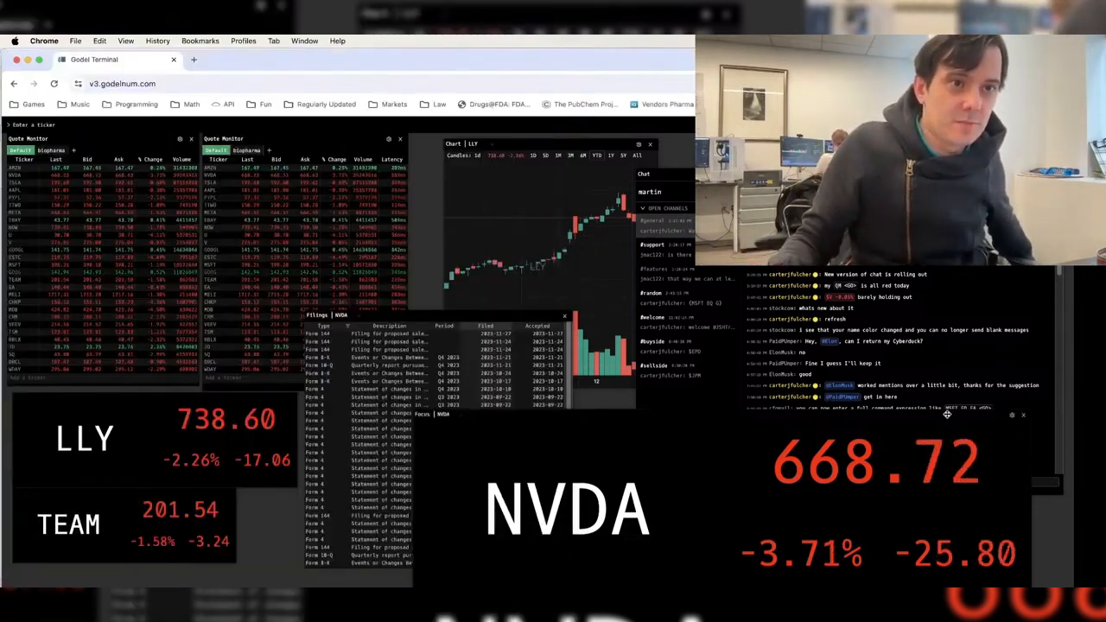
{"action": "left_click_drag", "start_coordinate": [945, 415], "coordinate": [968, 413]}
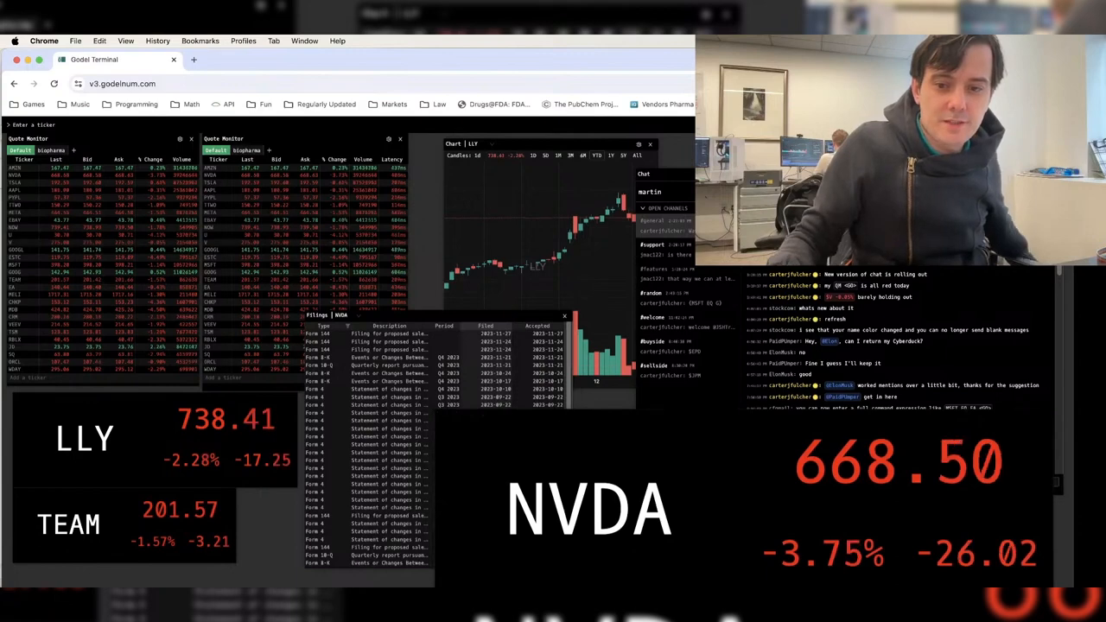
{"action": "key", "text": "super+Tab"}
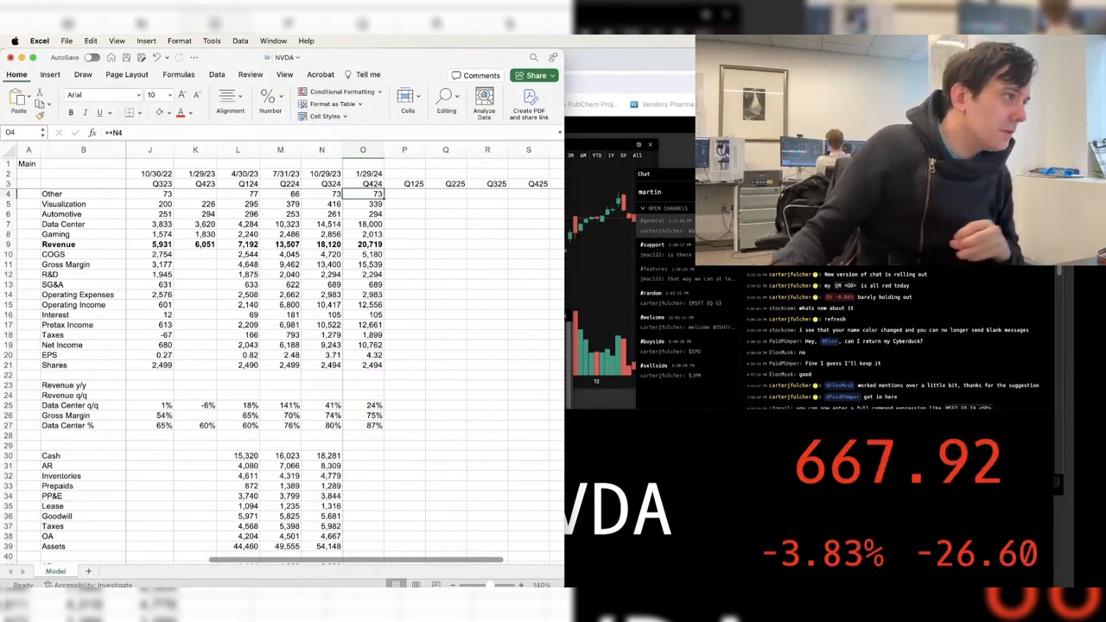
- Start the Q424 Revenue q/q formula in O24 as a ratio with Q424 revenue (O9) as the numerator
{"action": "left_click", "coordinate": [287, 418]}
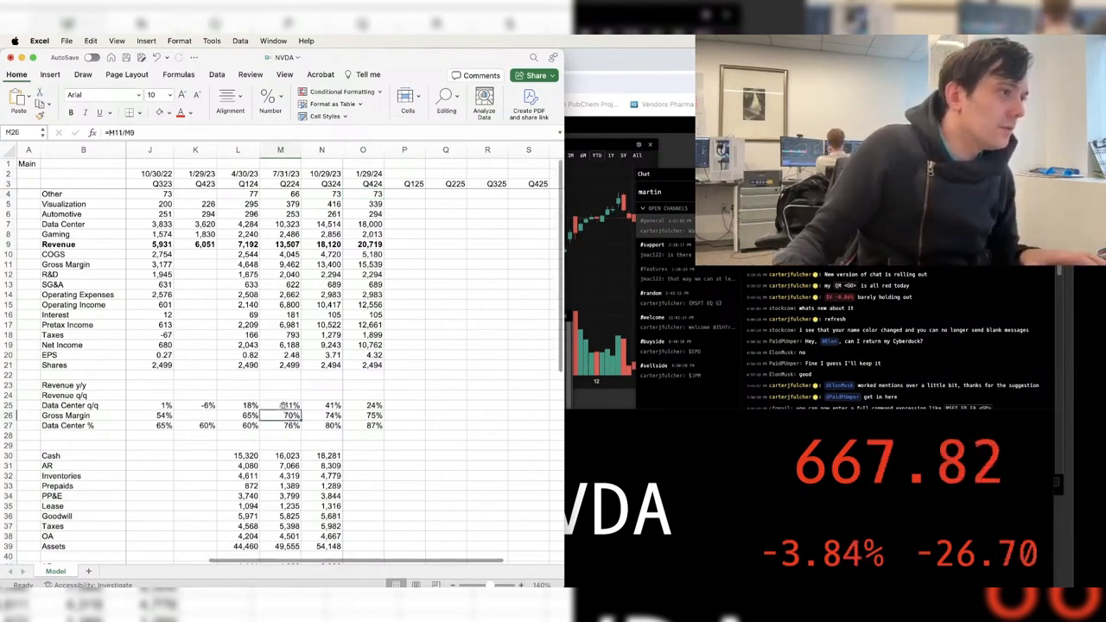
{"action": "double_click", "coordinate": [285, 407]}
{"action": "key", "text": "Tab"}
{"action": "key", "text": "Right"}
{"action": "key", "text": "Right"}
{"action": "key", "text": "Up"}
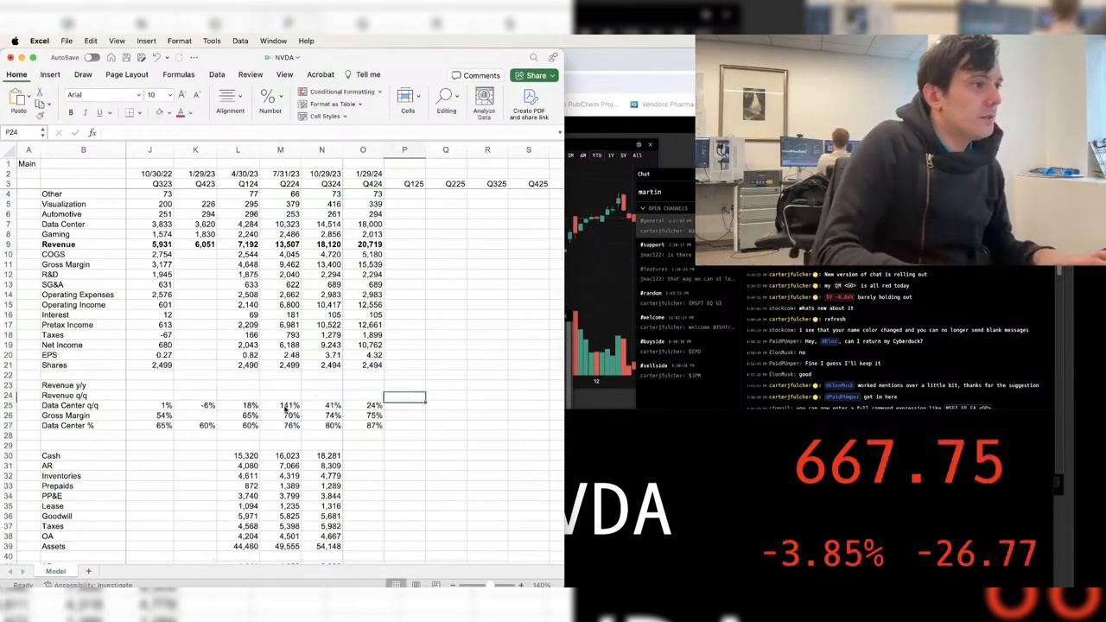
{"action": "type", "text": "="}
{"action": "key", "text": "Escape"}
{"action": "key", "text": "Left"}
{"action": "type", "text": "+"}
{"action": "key", "text": "Up"}
{"action": "key", "text": "Up"}
{"action": "key", "text": "Up"}
{"action": "key", "text": "Up"}
{"action": "key", "text": "Up"}
{"action": "key", "text": "Up"}
{"action": "key", "text": "Up"}
{"action": "key", "text": "Up"}
{"action": "key", "text": "Up"}
{"action": "key", "text": "Up"}
{"action": "key", "text": "Up"}
{"action": "key", "text": "Up"}
{"action": "key", "text": "Up"}
{"action": "key", "text": "Up"}
{"action": "key", "text": "Up"}
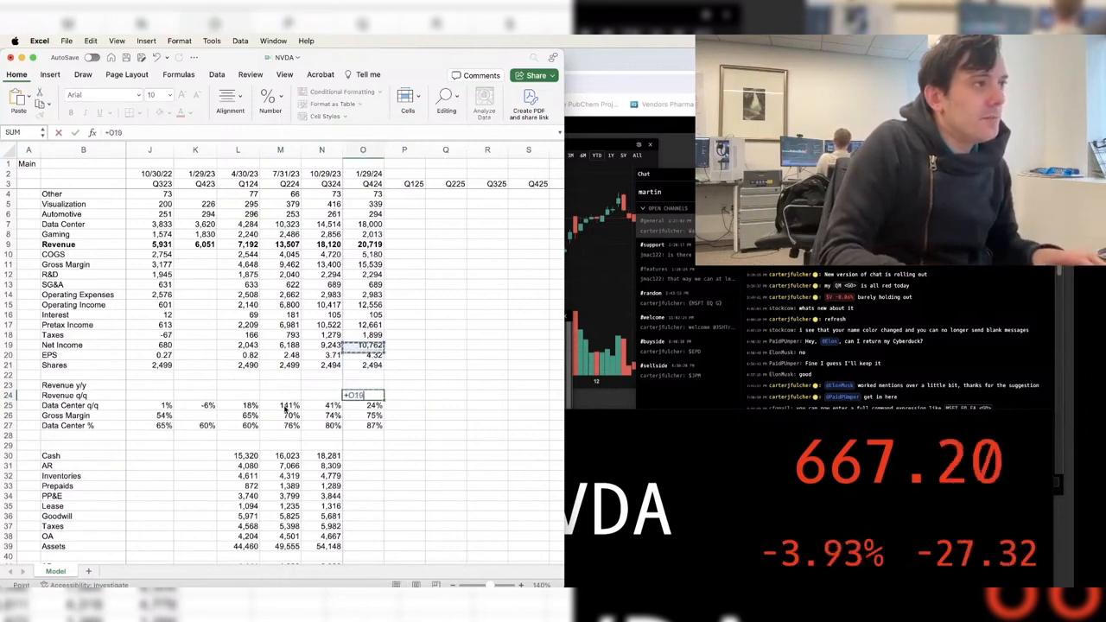
{"action": "type", "text": "/"}
{"action": "key", "text": "Up"}
{"action": "key", "text": "Up"}
{"action": "key", "text": "Up"}
{"action": "key", "text": "Up"}
{"action": "key", "text": "Up"}
{"action": "key", "text": "Up"}
{"action": "key", "text": "Up"}
{"action": "key", "text": "Up"}
{"action": "key", "text": "Up"}
{"action": "key", "text": "Up"}
{"action": "key", "text": "Up"}
{"action": "key", "text": "Up"}
{"action": "key", "text": "Up"}
{"action": "key", "text": "Up"}
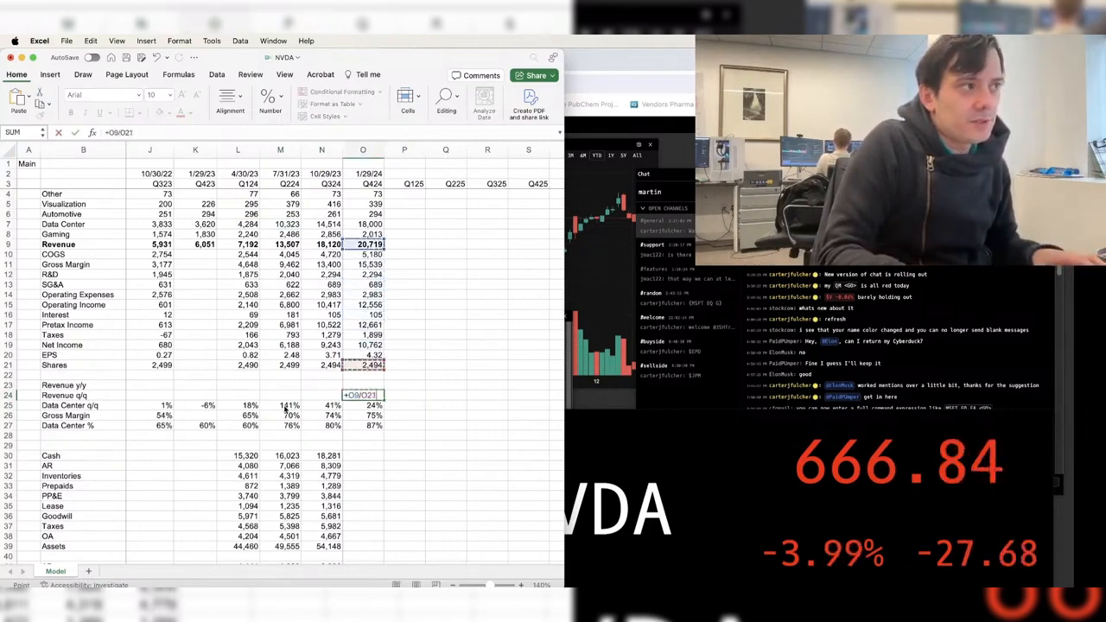
- Complete the Q424 revenue q/q growth formula as O9/N9-1 and format the result as a percentage
{"action": "key", "text": "Left"}
{"action": "type", "text": "-1"}
{"action": "key", "text": "Return"}
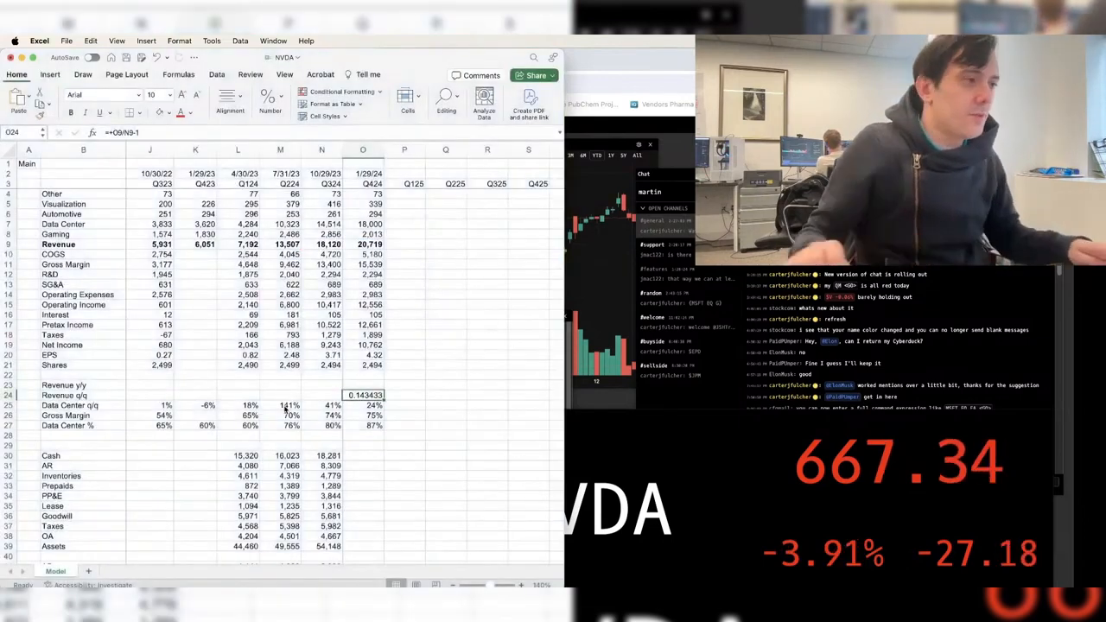
{"action": "key", "text": "ctrl+shift+5"}
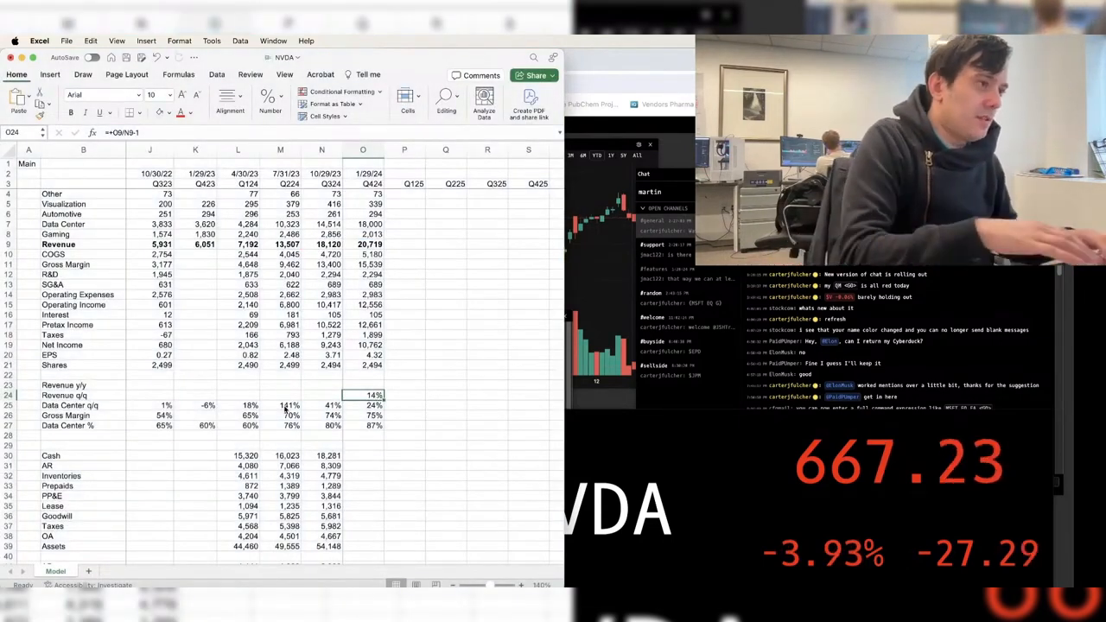
- Copy the Q424 revenue q/q growth formula back to Q324, Q224 and Q124, checking its references
{"action": "key", "text": "super+c"}
{"action": "key", "text": "Left"}
{"action": "key", "text": "super+v"}
{"action": "key", "text": "F2"}
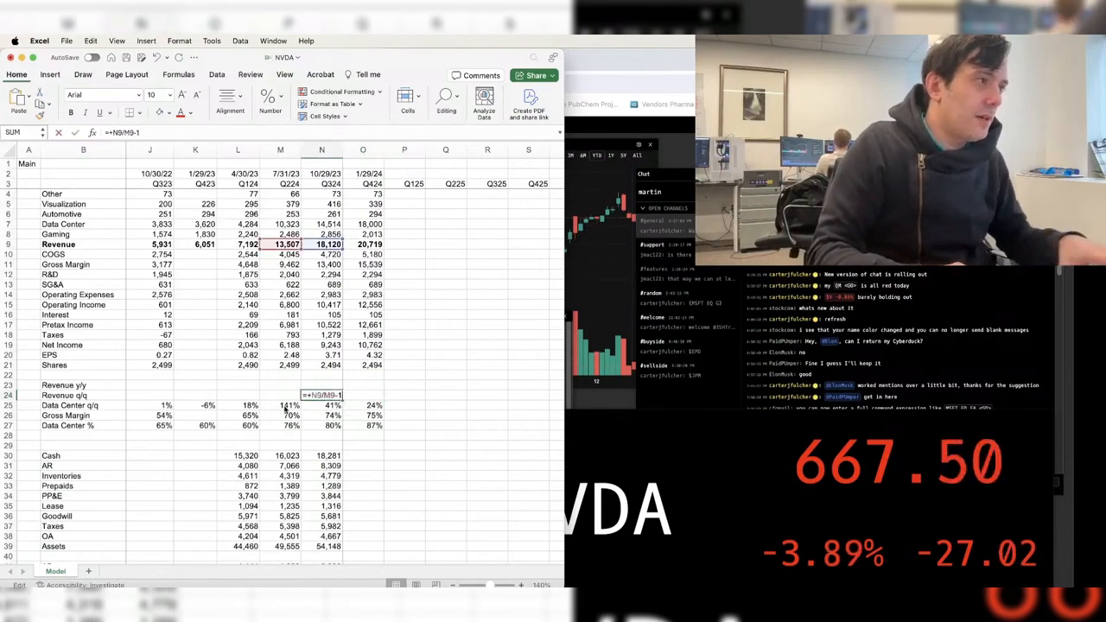
{"action": "key", "text": "Tab"}
{"action": "key", "text": "Left"}
{"action": "key", "text": "super+c"}
{"action": "key", "text": "Left"}
{"action": "key", "text": "super+v"}
{"action": "key", "text": "Left"}
{"action": "key", "text": "super+v"}
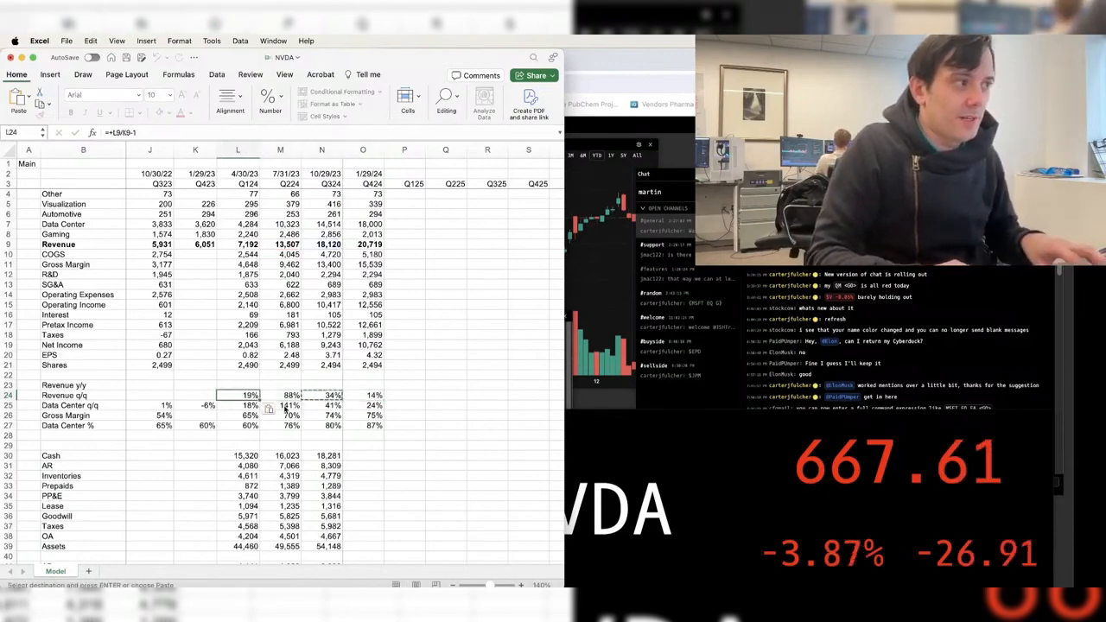
- Extend the revenue q/q growth formula back to Q423, Q323 and Q223
{"action": "key", "text": "F2"}
{"action": "key", "text": "Tab"}
{"action": "key", "text": "Left"}
{"action": "key", "text": "super+v"}
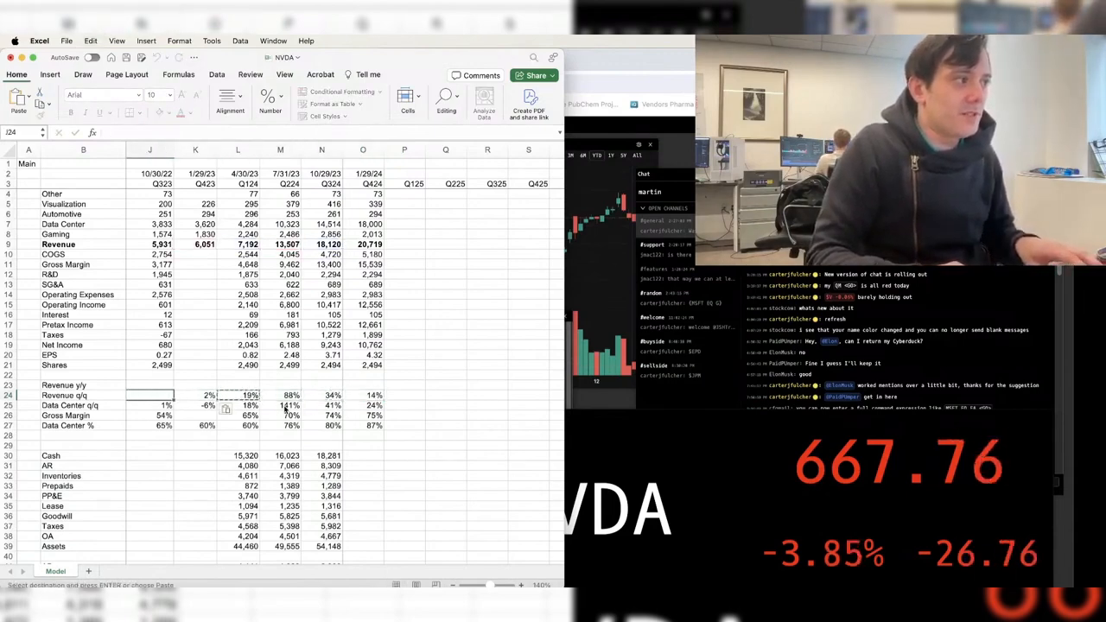
{"action": "key", "text": "Left"}
{"action": "key", "text": "super+v"}
{"action": "key", "text": "Left"}
{"action": "key", "text": "super+v"}
{"action": "key", "text": "Left"}
- Fill the revenue q/q growth formula into the Q123, Q422 and Q322 columns
{"action": "scroll", "coordinate": [285, 409], "scroll_direction": "left", "scroll_amount": 5}
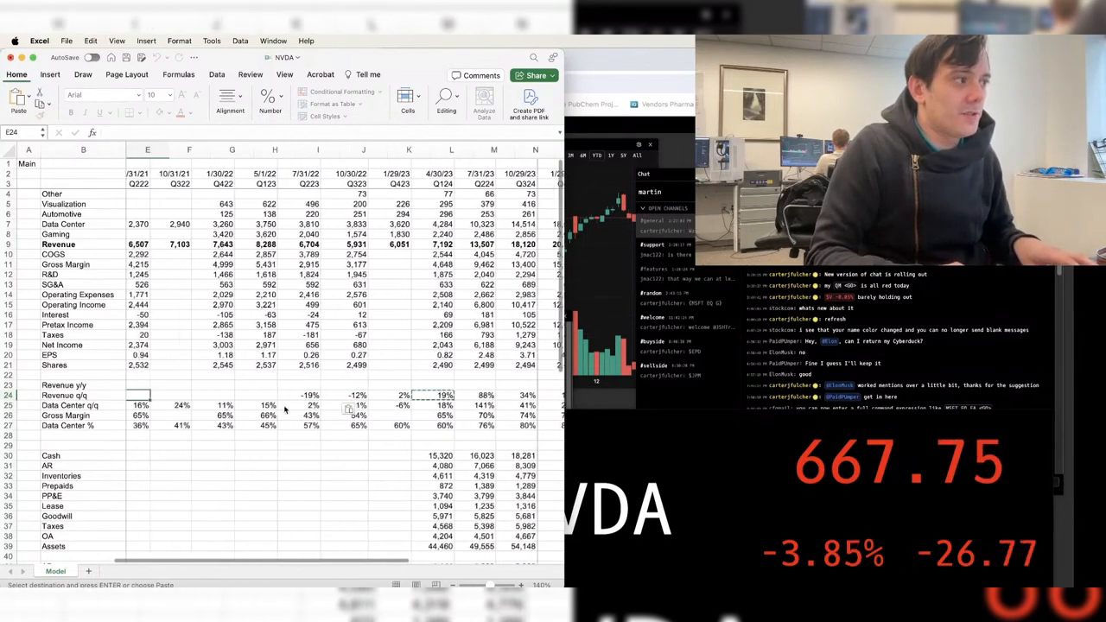
{"action": "key", "text": "super+v"}
{"action": "key", "text": "Left"}
{"action": "key", "text": "super+v"}
{"action": "key", "text": "Left"}
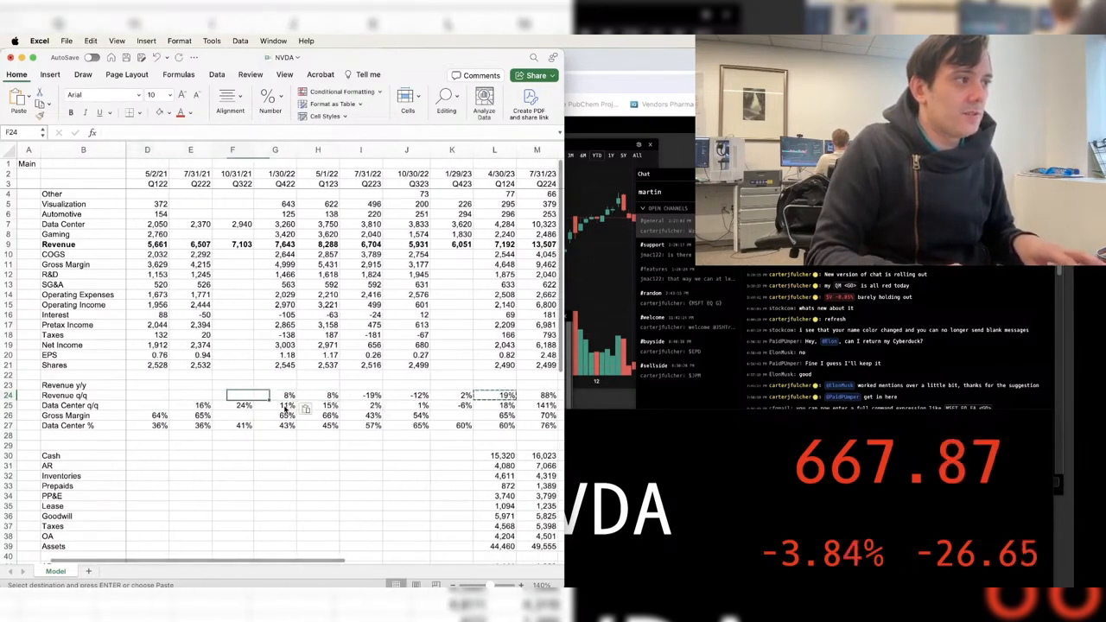
{"action": "key", "text": "super+v"}
{"action": "key", "text": "Home"}
{"action": "key", "text": "super+Right"}
{"action": "key", "text": "super+Right"}
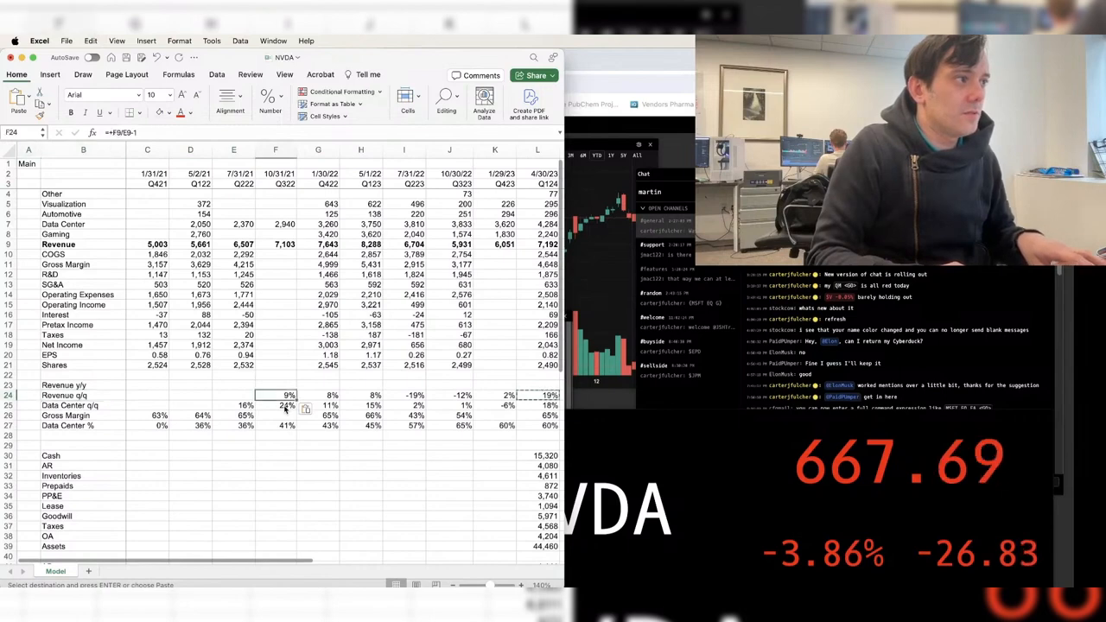
- Copy the Q322 revenue q/q growth formula back to Q222 and Q122, checking its references
{"action": "key", "text": "F2"}
{"action": "key", "text": "Tab"}
{"action": "key", "text": "Left"}
{"action": "key", "text": "Left"}
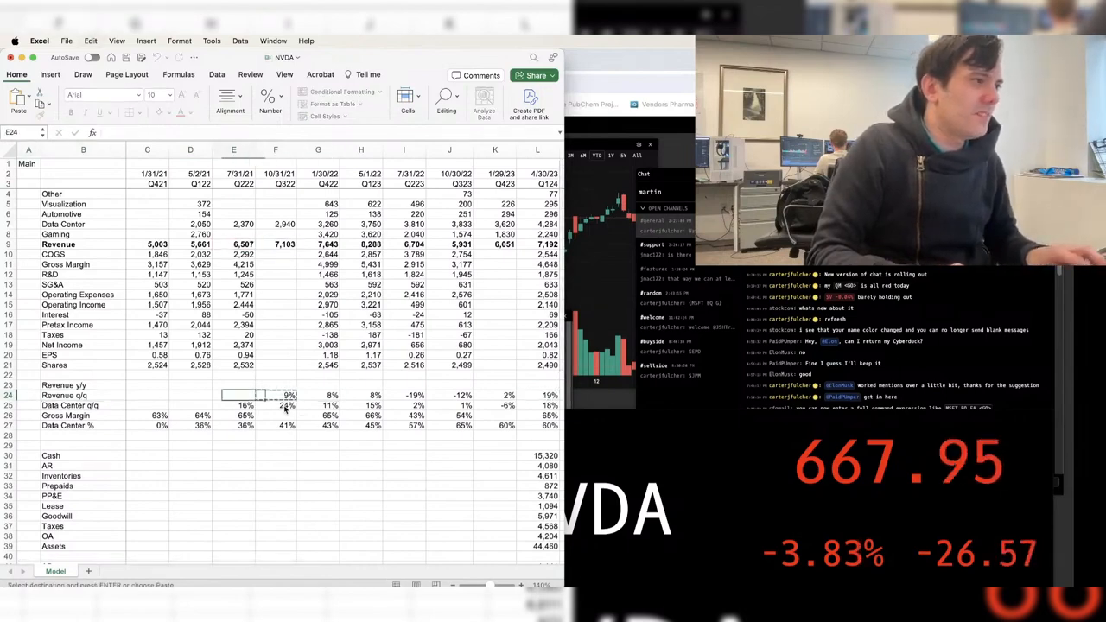
{"action": "key", "text": "super+v"}
{"action": "key", "text": "Left"}
{"action": "key", "text": "super+v"}
{"action": "key", "text": "F2"}
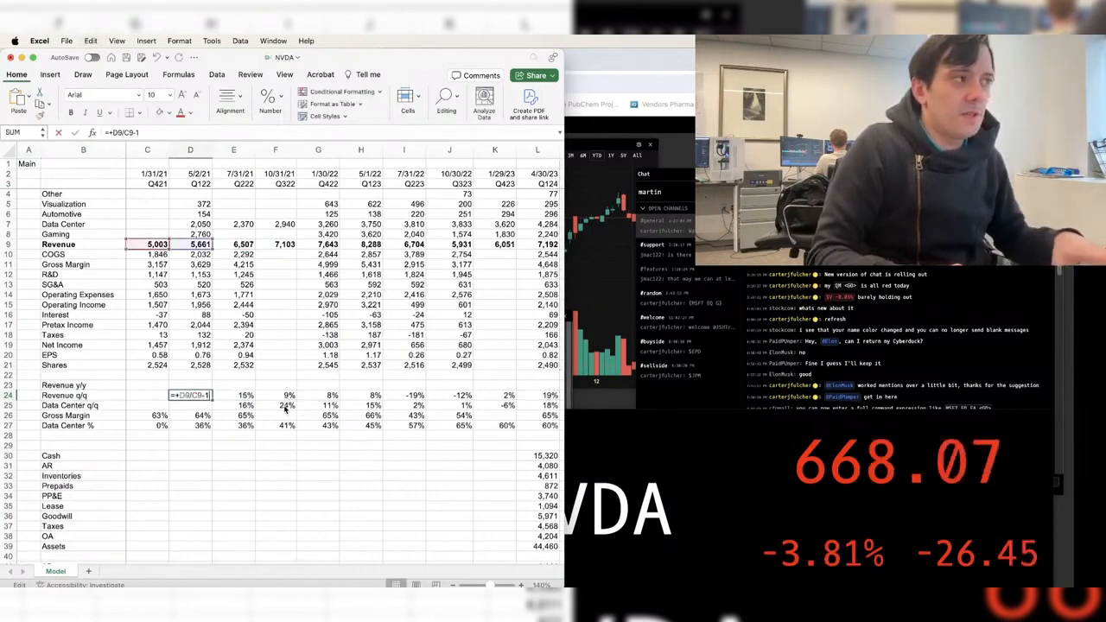
{"action": "key", "text": "Tab"}
- Calculate Q424 revenue y/y growth in O23 as O9/K9-1 and format the result as a percentage
{"action": "key", "text": "super+Right"}
{"action": "key", "text": "Right"}
{"action": "key", "text": "Right"}
{"action": "key", "text": "Right"}
{"action": "key", "text": "Right"}
{"action": "key", "text": "Right"}
{"action": "key", "text": "Right"}
{"action": "key", "text": "Right"}
{"action": "key", "text": "Right"}
{"action": "key", "text": "Right"}
{"action": "key", "text": "Right"}
{"action": "key", "text": "Right"}
{"action": "key", "text": "Right"}
{"action": "key", "text": "Right"}
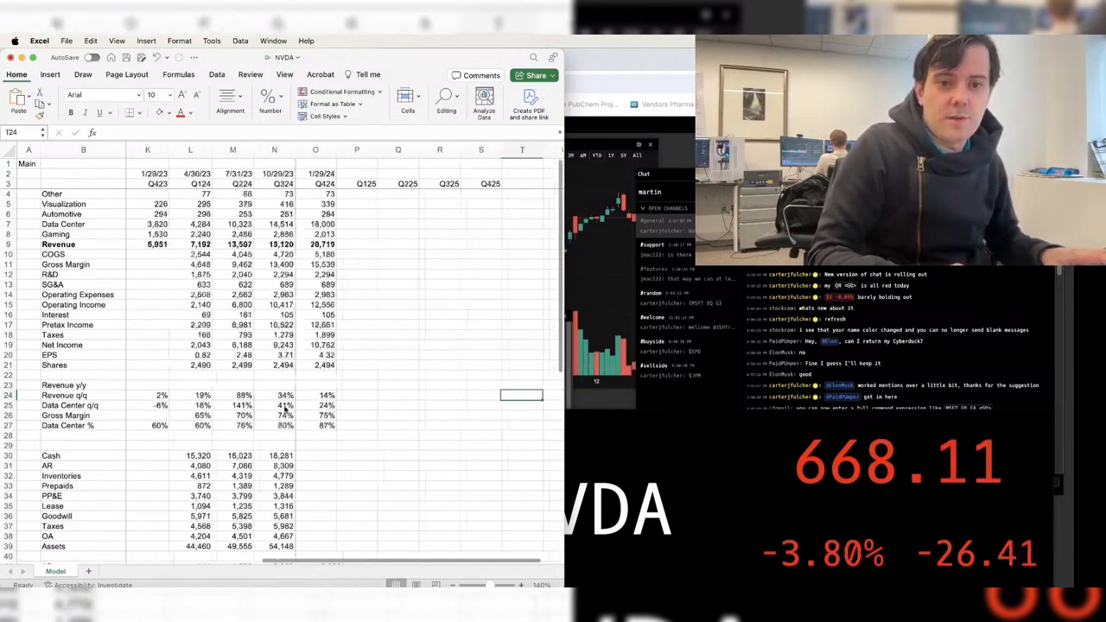
{"action": "key", "text": "Left"}
{"action": "key", "text": "Left"}
{"action": "key", "text": "Left"}
{"action": "key", "text": "Left"}
{"action": "key", "text": "Left"}
{"action": "key", "text": "Left"}
{"action": "key", "text": "Left"}
{"action": "key", "text": "Left"}
{"action": "key", "text": "Left"}
{"action": "key", "text": "Left"}
{"action": "key", "text": "Left"}
{"action": "key", "text": "Left"}
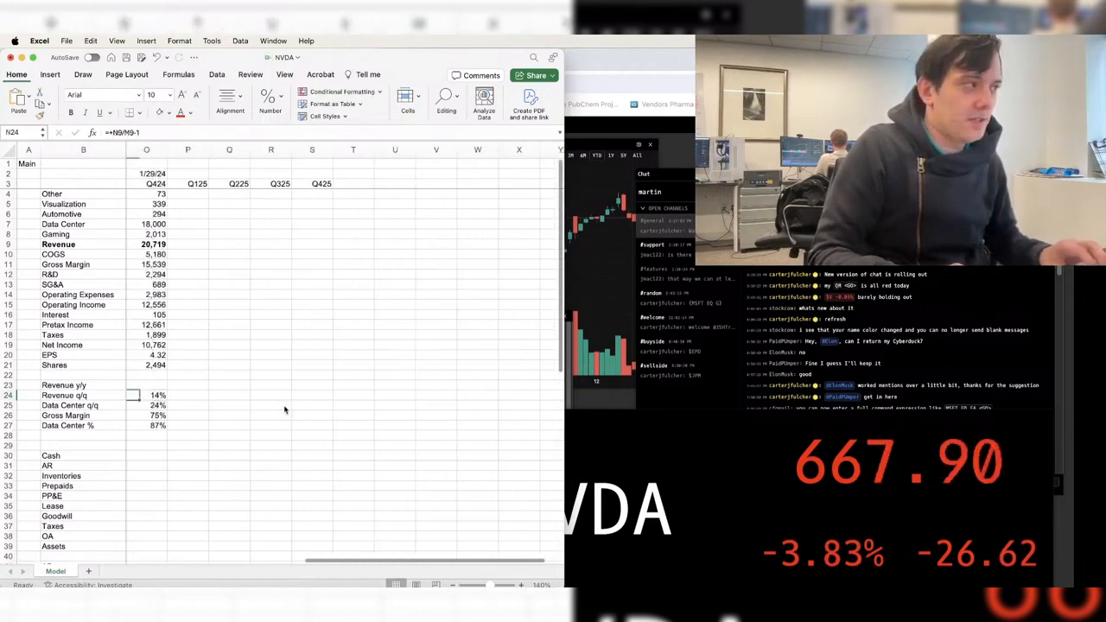
{"action": "key", "text": "Up"}
{"action": "type", "text": "="}
{"action": "key", "text": "Up"}
{"action": "key", "text": "Up"}
{"action": "key", "text": "Up"}
{"action": "key", "text": "Up"}
{"action": "key", "text": "Up"}
{"action": "key", "text": "Up"}
{"action": "key", "text": "Up"}
{"action": "key", "text": "Up"}
{"action": "key", "text": "Up"}
{"action": "key", "text": "Up"}
{"action": "key", "text": "Up"}
{"action": "key", "text": "Up"}
{"action": "key", "text": "Up"}
{"action": "key", "text": "Up"}
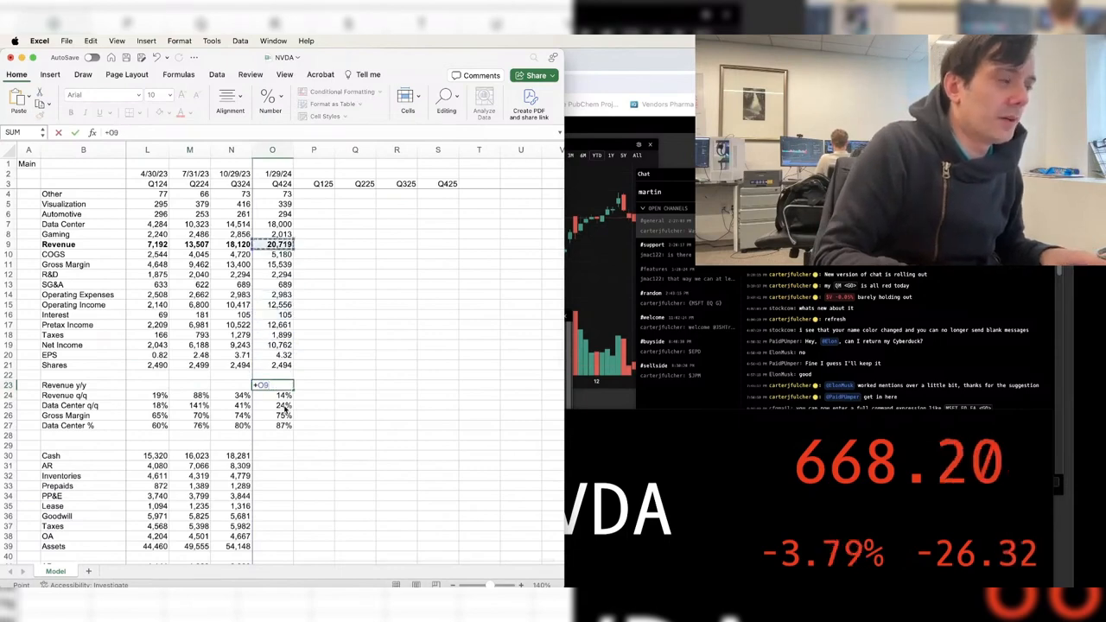
{"action": "key", "text": "Up"}
{"action": "key", "text": "Up"}
{"action": "key", "text": "Up"}
{"action": "key", "text": "Up"}
{"action": "key", "text": "Up"}
{"action": "key", "text": "Up"}
{"action": "key", "text": "Up"}
{"action": "key", "text": "Up"}
{"action": "key", "text": "Up"}
{"action": "key", "text": "Up"}
{"action": "key", "text": "Up"}
{"action": "key", "text": "Up"}
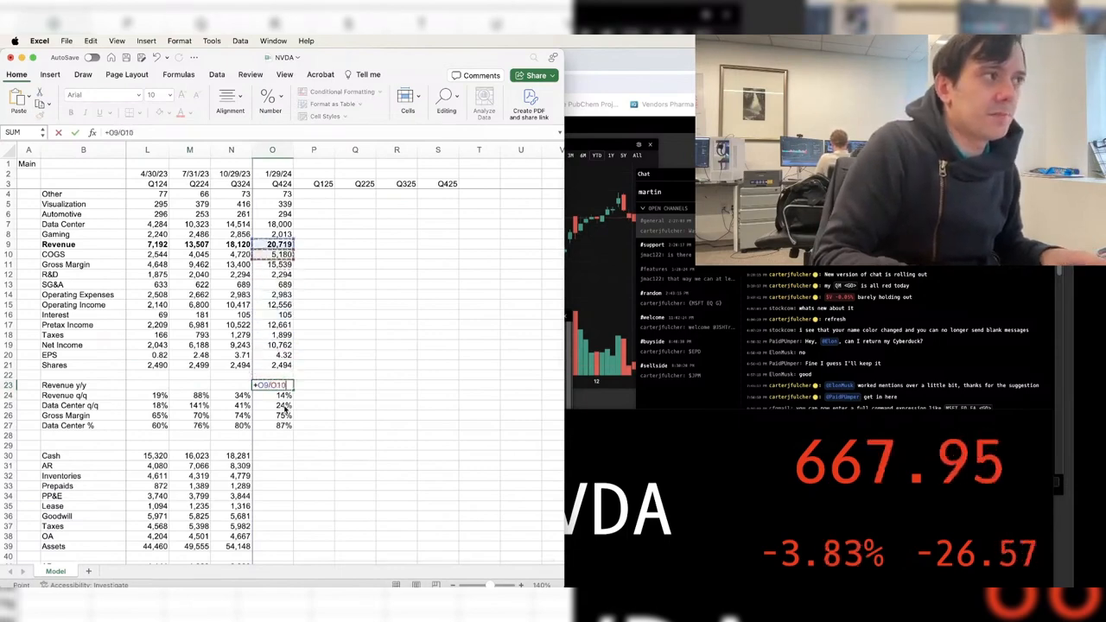
{"action": "key", "text": "Left"}
{"action": "key", "text": "Left"}
{"action": "key", "text": "Left"}
{"action": "type", "text": "-1"}
{"action": "key", "text": "Return"}
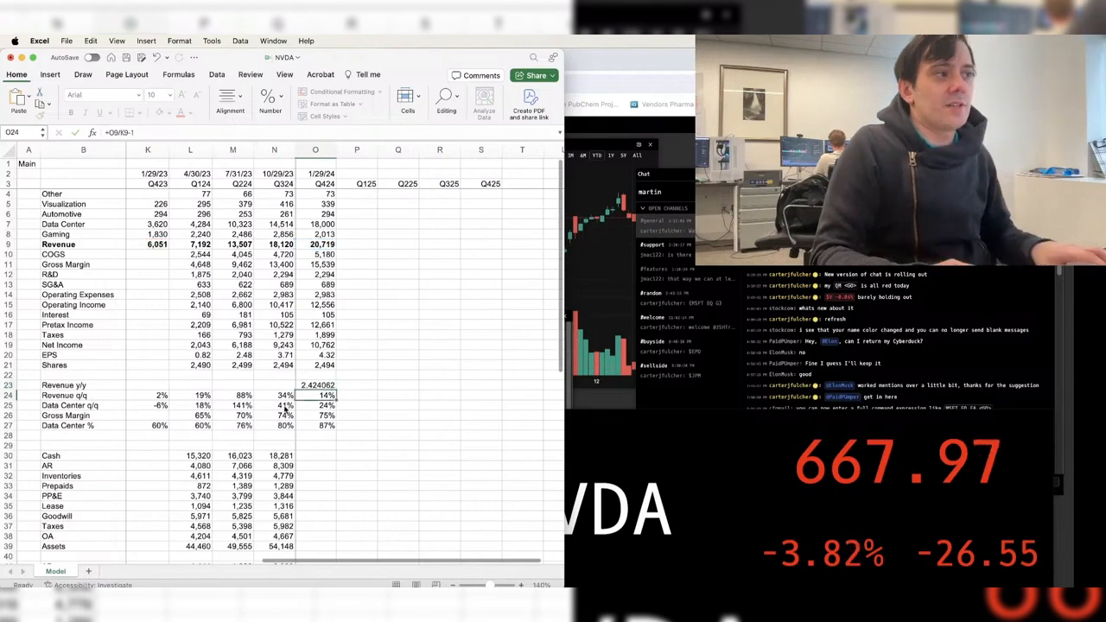
{"action": "key", "text": "Up"}
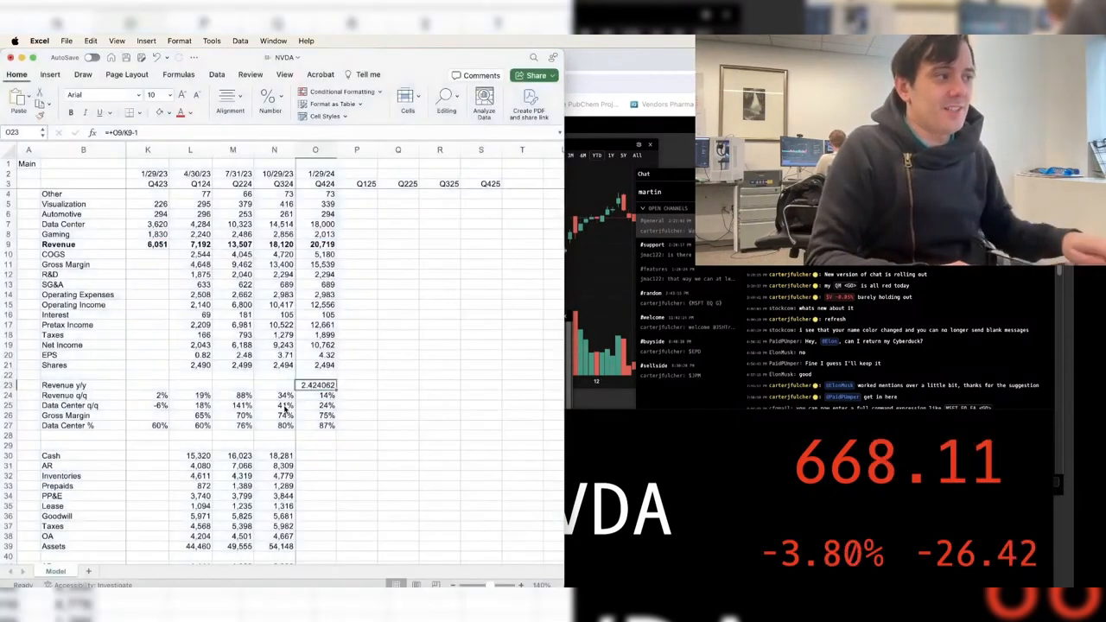
{"action": "key", "text": "ctrl+shift+5"}
- Copy the Q424 revenue y/y growth formula back to Q324, Q224 and Q124
{"action": "key", "text": "super+c"}
{"action": "key", "text": "Left"}
{"action": "key", "text": "super+v"}
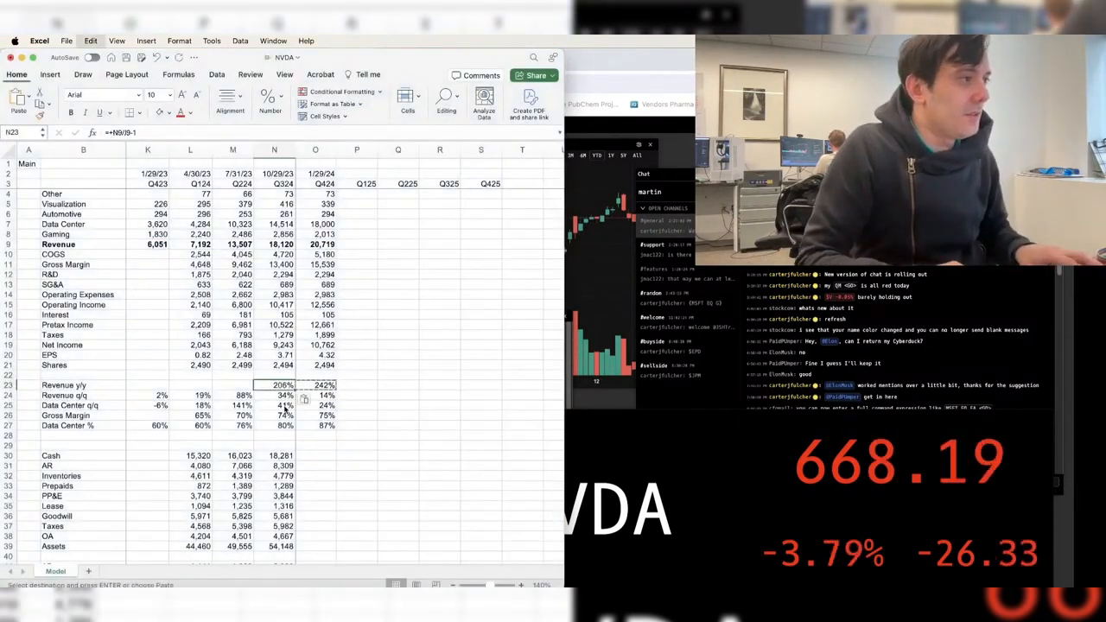
{"action": "key", "text": "Left"}
{"action": "key", "text": "super+v"}
{"action": "scroll", "coordinate": [285, 410], "scroll_direction": "left", "scroll_amount": 5}
{"action": "key", "text": "Left"}
{"action": "key", "text": "super+v"}
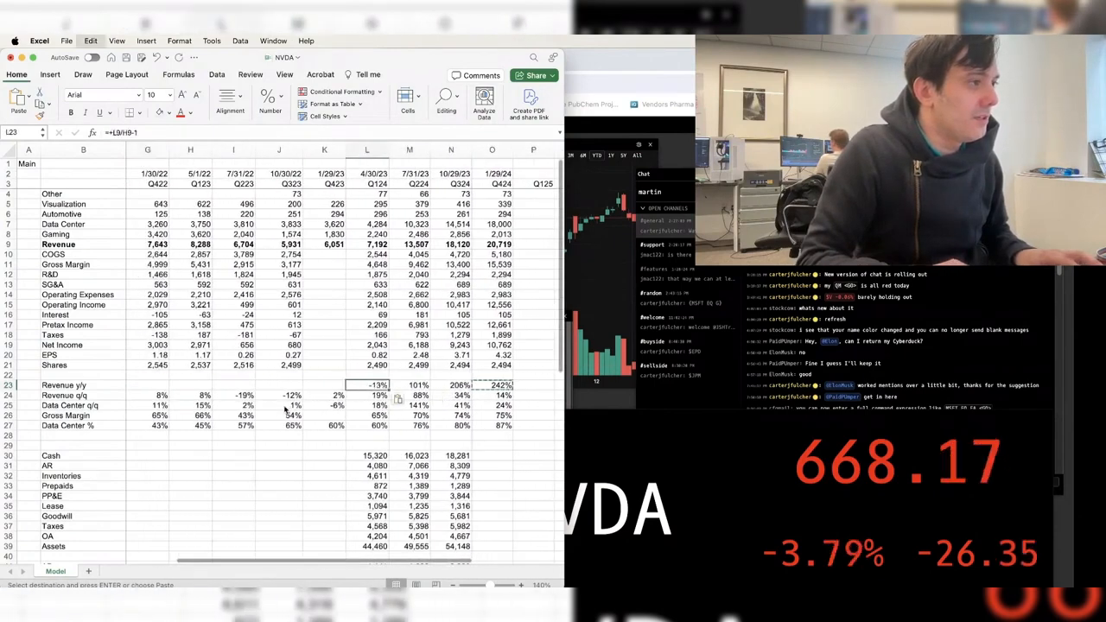
- Extend the revenue y/y growth formula back from Q423 through Q422 of the prior year
{"action": "key", "text": "Left"}
{"action": "key", "text": "super+v"}
{"action": "key", "text": "Left"}
{"action": "key", "text": "super+v"}
{"action": "key", "text": "Left"}
{"action": "key", "text": "super+v"}
{"action": "key", "text": "Left"}
{"action": "key", "text": "super+v"}
{"action": "key", "text": "Left"}
{"action": "key", "text": "super+v"}
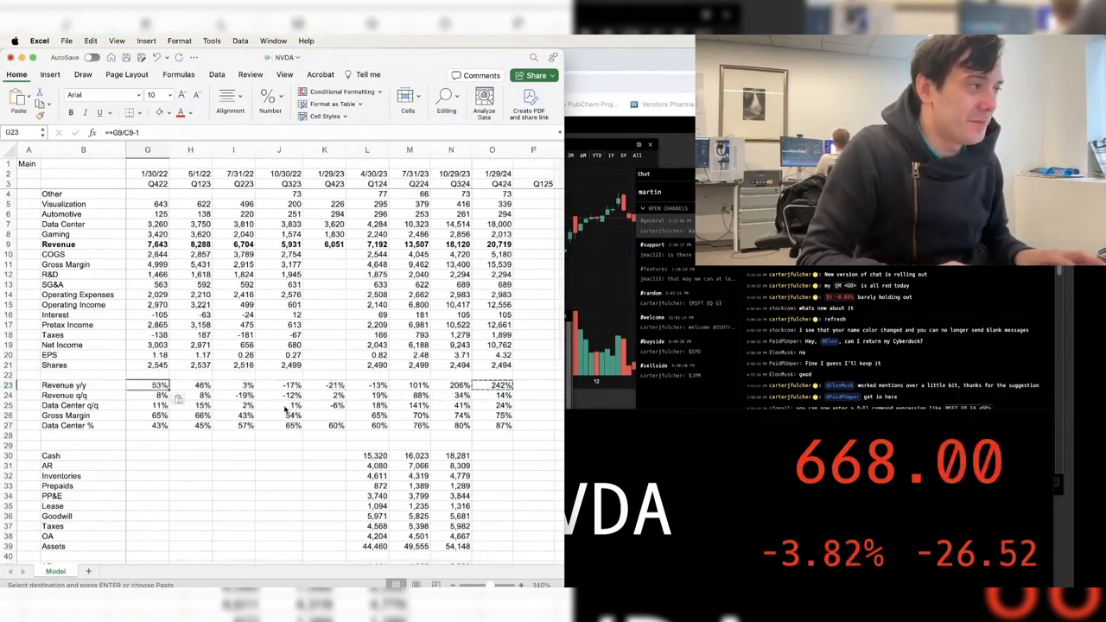
{"action": "key", "text": "Left"}
{"action": "key", "text": "Left"}
{"action": "key", "text": "Left"}
{"action": "key", "text": "Left"}
{"action": "key", "text": "Right"}
{"action": "key", "text": "Right"}
{"action": "key", "text": "Right"}
{"action": "key", "text": "super+v"}
{"action": "key", "text": "Left"}
{"action": "key", "text": "Left"}
{"action": "key", "text": "Left"}
{"action": "key", "text": "Left"}
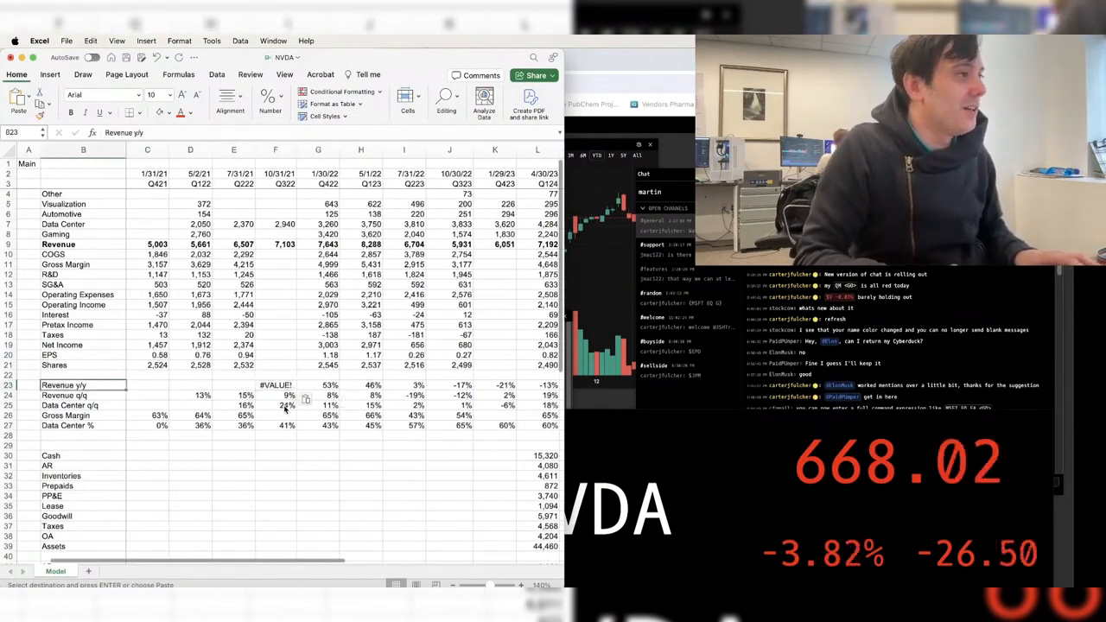
{"action": "key", "text": "Left"}
{"action": "key", "text": "Right"}
{"action": "key", "text": "Right"}
{"action": "key", "text": "Right"}
{"action": "key", "text": "Right"}
{"action": "key", "text": "Right"}
{"action": "key", "text": "Delete"}
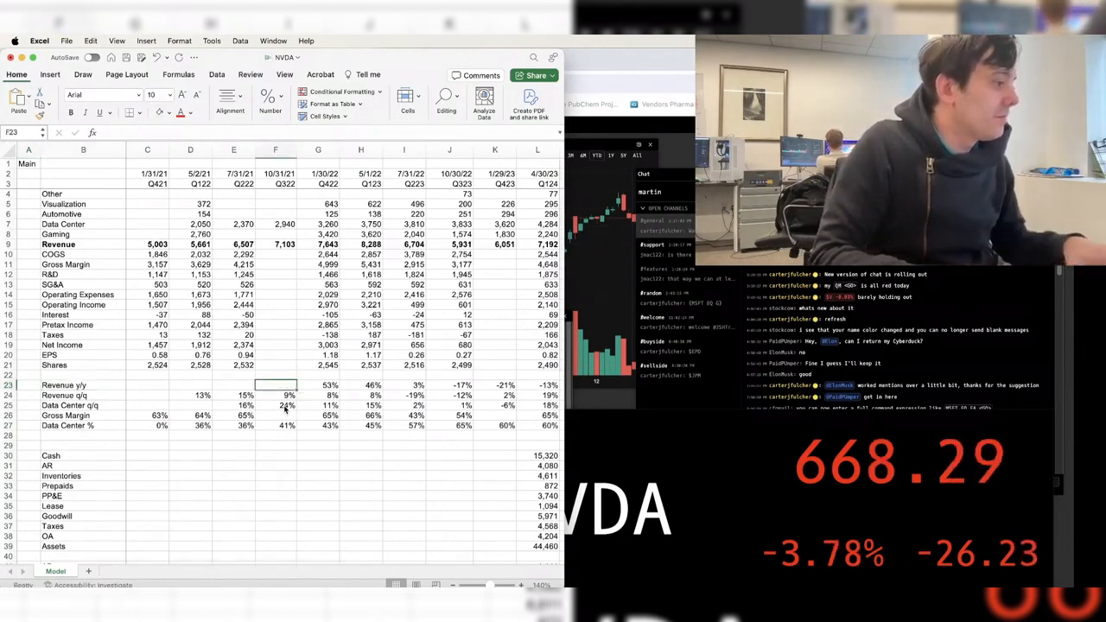
- Save the workbook and return to the Q424 revenue y/y growth cell
{"action": "key", "text": "super+s"}
{"action": "key", "text": "Right"}
{"action": "key", "text": "Right"}
{"action": "key", "text": "Right"}
{"action": "key", "text": "Right"}
{"action": "key", "text": "Right"}
{"action": "key", "text": "Right"}
{"action": "key", "text": "Right"}
{"action": "key", "text": "Right"}
{"action": "key", "text": "Right"}
{"action": "key", "text": "Right"}
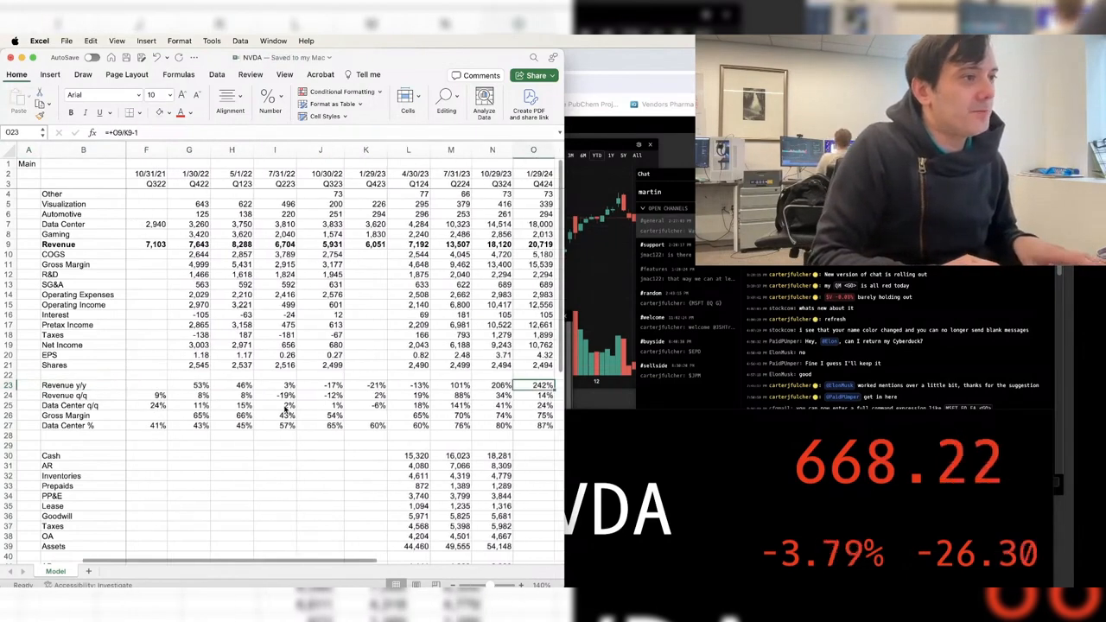
- Examine the empty Q125 Gaming cell and the Q424 Revenue y/y and Data Center % cells
{"action": "key", "text": "Right"}
{"action": "key", "text": "Right"}
{"action": "key", "text": "Right"}
{"action": "key", "text": "Right"}
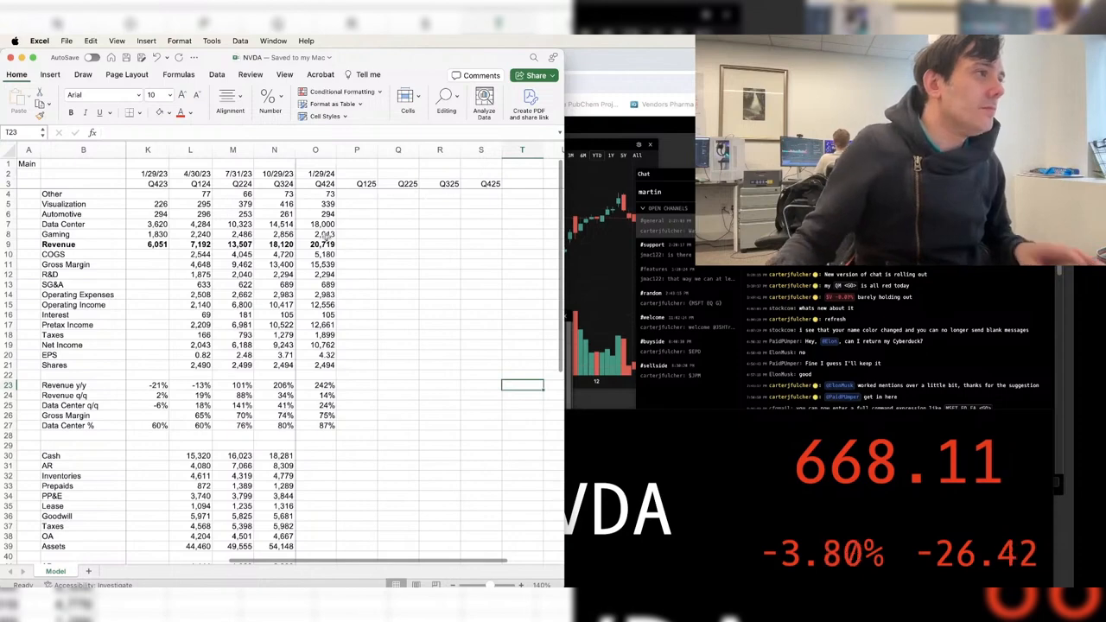
{"action": "left_click", "coordinate": [350, 234]}
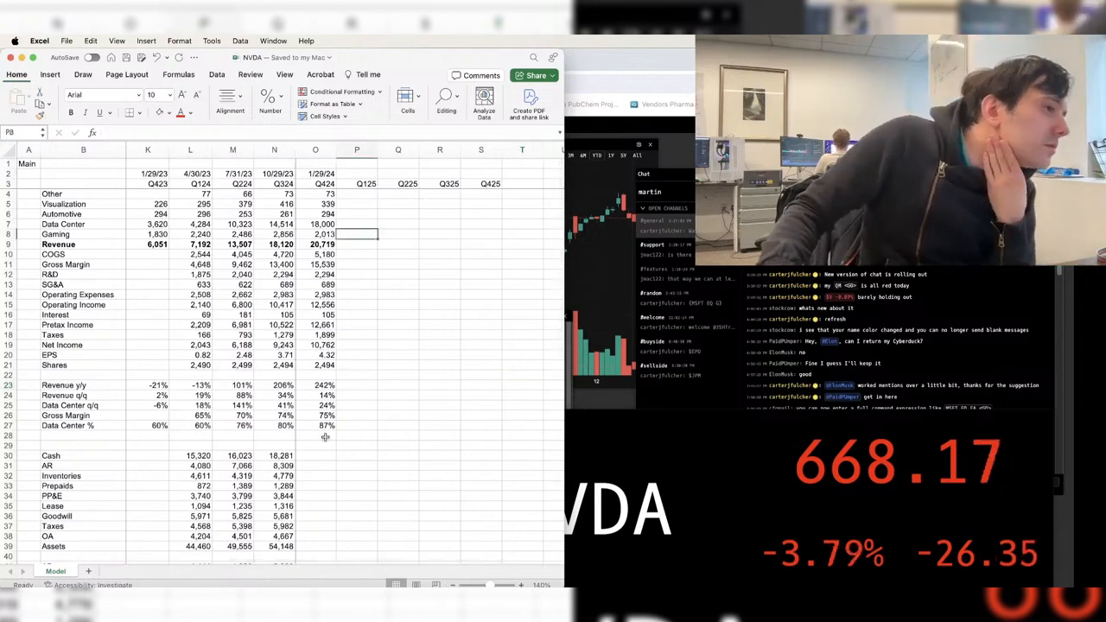
{"action": "left_click", "coordinate": [325, 384]}
{"action": "left_click", "coordinate": [326, 425]}
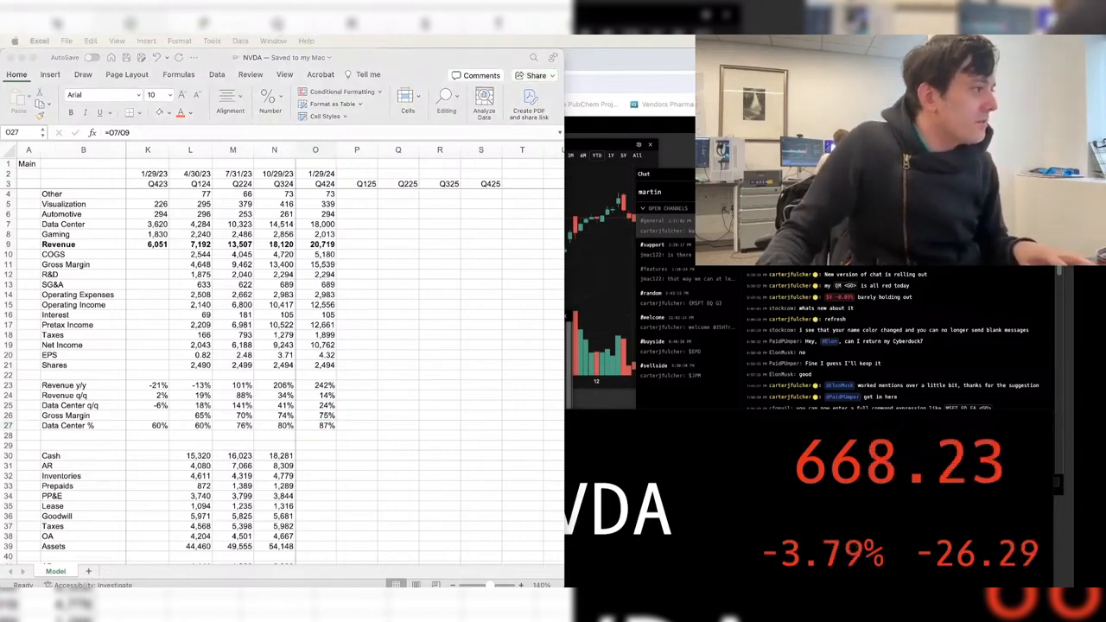
- Open a new Chrome window
{"action": "key", "text": "super+n"}
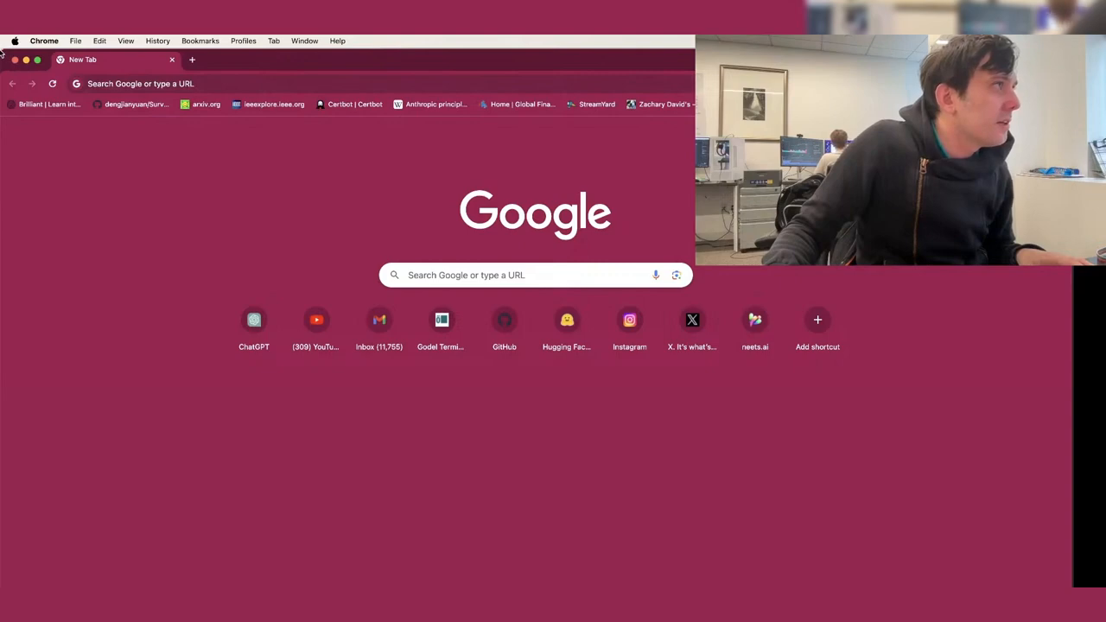
- Shrink the new Chrome window and move it out of the way
{"action": "left_click_drag", "start_coordinate": [3, 51], "coordinate": [681, 403]}
{"action": "left_click_drag", "start_coordinate": [951, 427], "coordinate": [553, 621]}
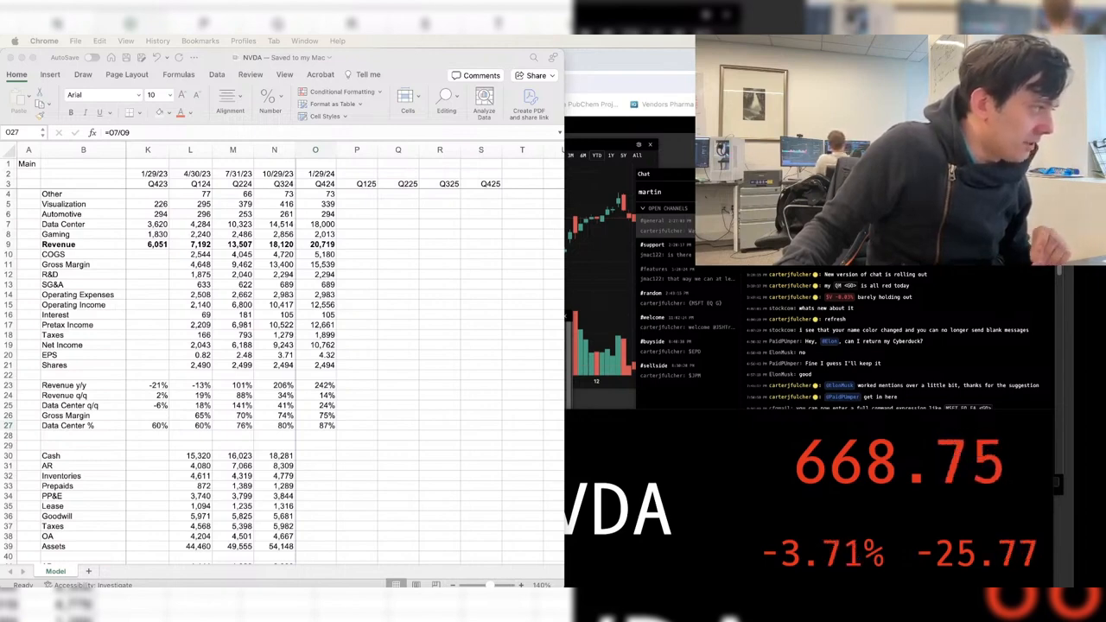
- Bring the Godel Terminal window forward and post "cant wait" in the General chat
{"action": "left_click", "coordinate": [839, 490]}
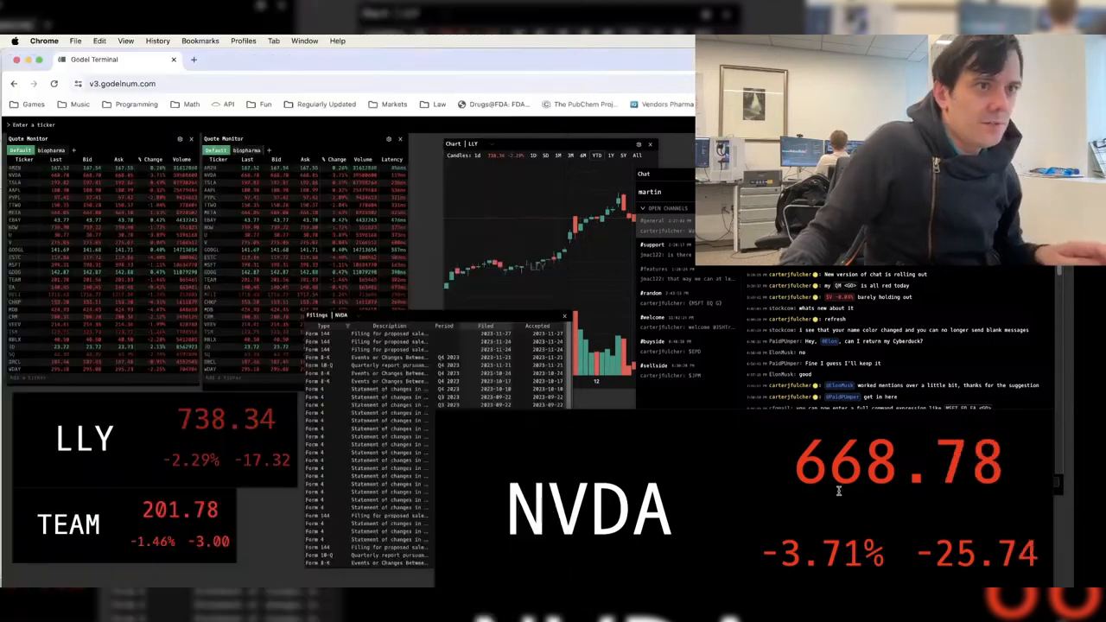
{"action": "scroll", "coordinate": [899, 355], "scroll_direction": "down", "scroll_amount": 15}
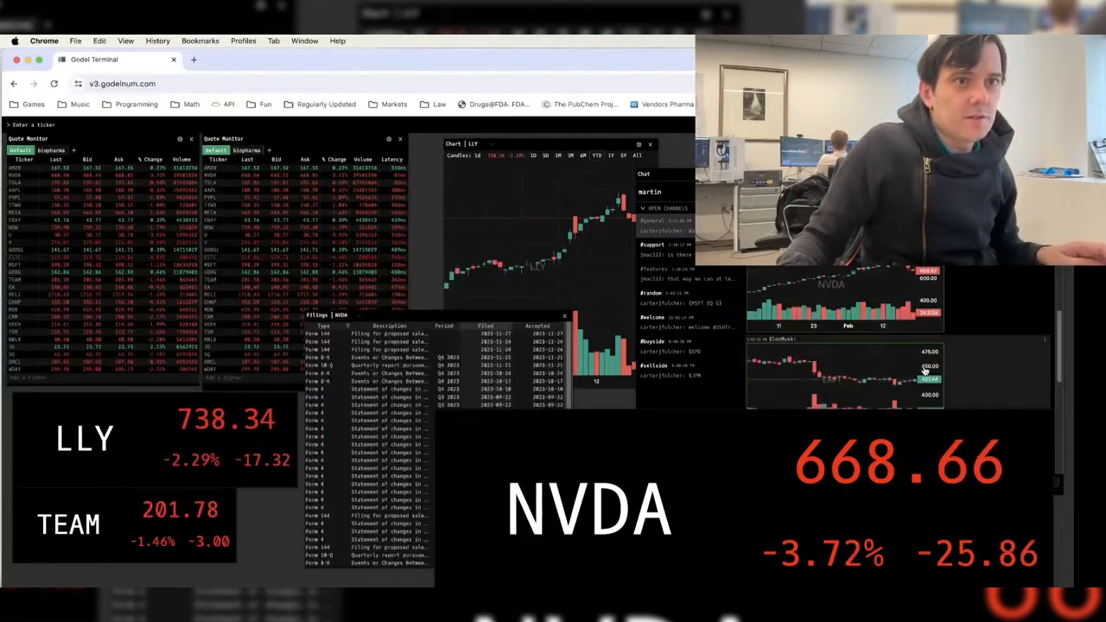
{"action": "scroll", "coordinate": [927, 367], "scroll_direction": "down", "scroll_amount": 5}
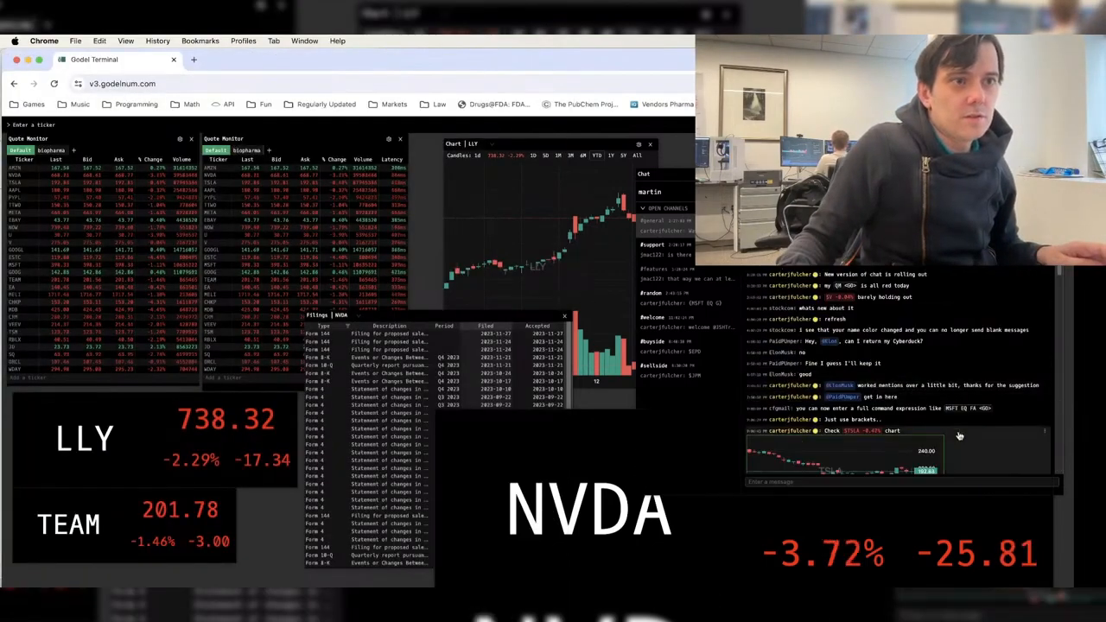
{"action": "left_click", "coordinate": [951, 480]}
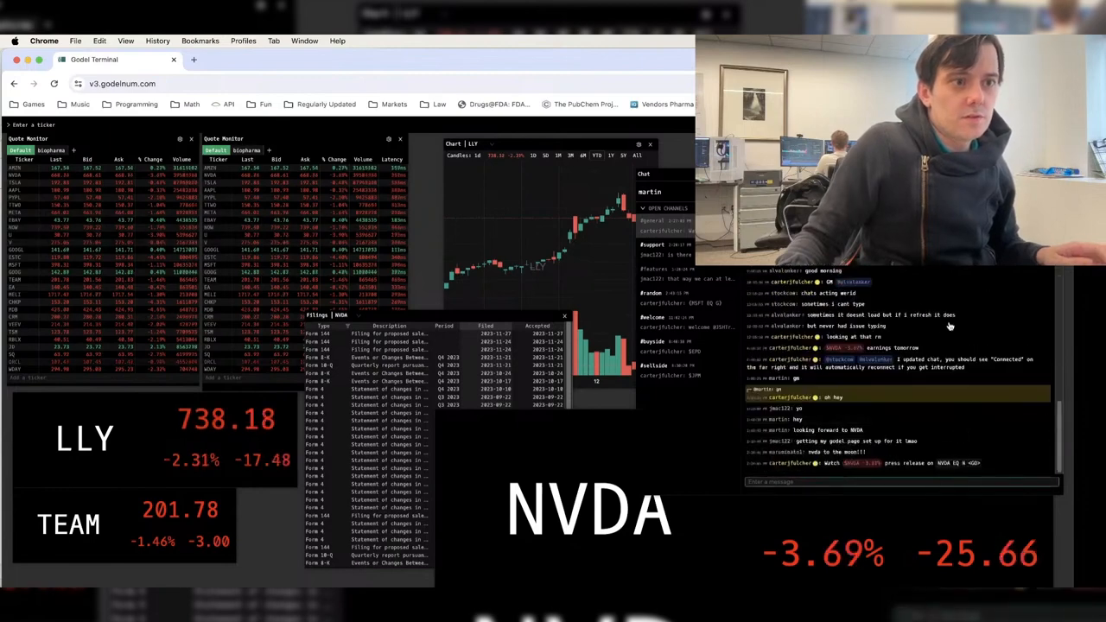
{"action": "type", "text": "cant wait"}
{"action": "key", "text": "Return"}
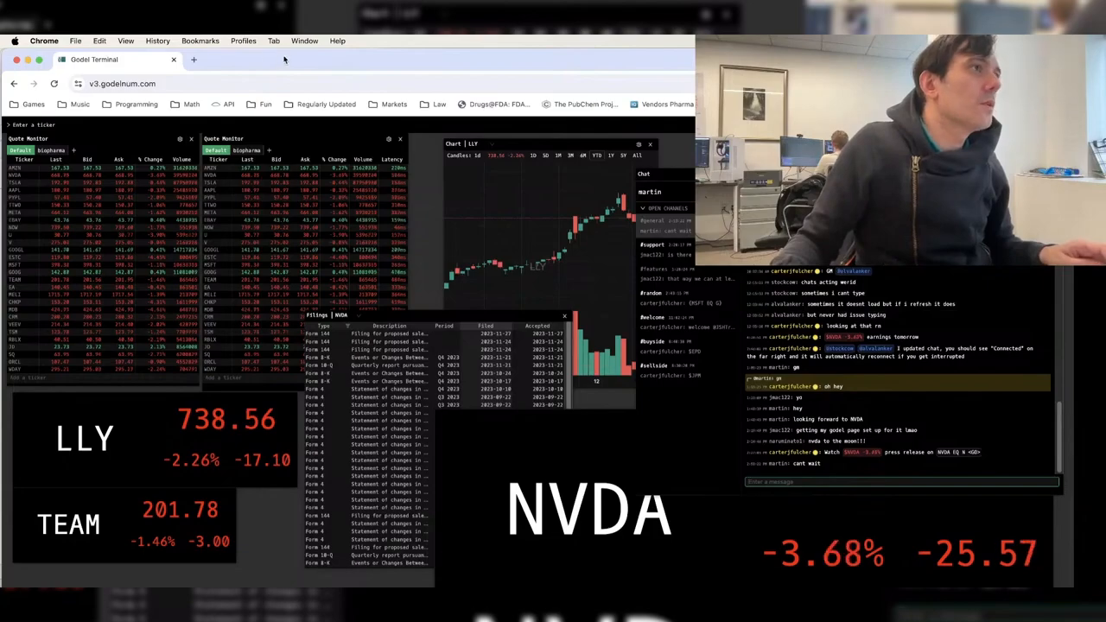
- Uncover the Q3FY24 CFO Commentary window, move it aside, and return the Godel Terminal window to its original place
{"action": "left_click_drag", "start_coordinate": [262, 58], "coordinate": [280, 327]}
{"action": "left_click", "coordinate": [646, 304]}
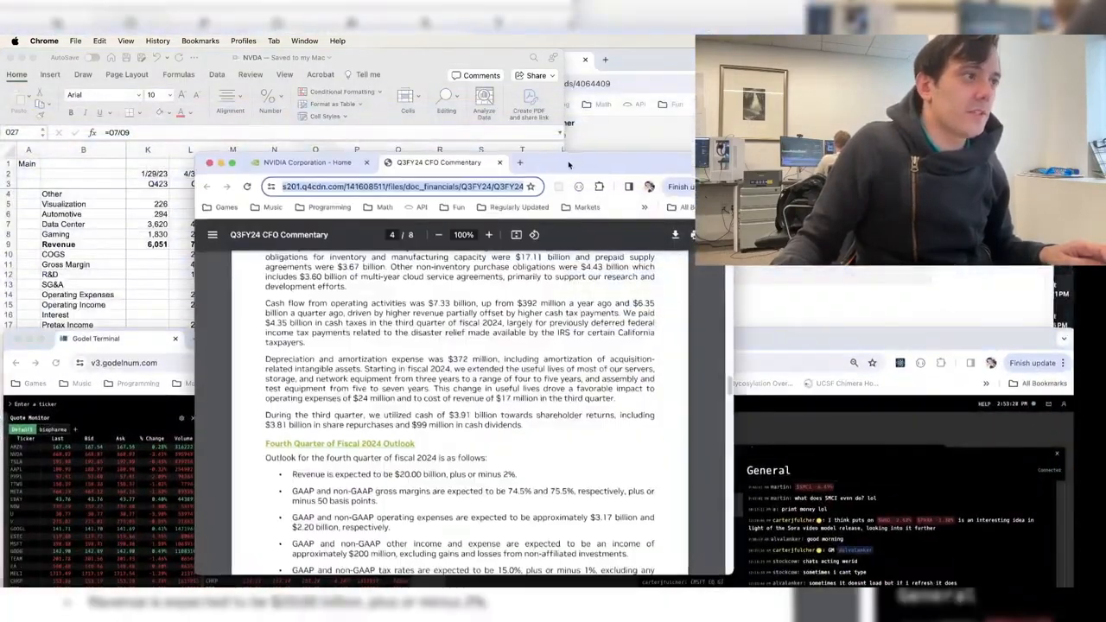
{"action": "left_click_drag", "start_coordinate": [566, 160], "coordinate": [895, 120]}
{"action": "double_click", "coordinate": [519, 337]}
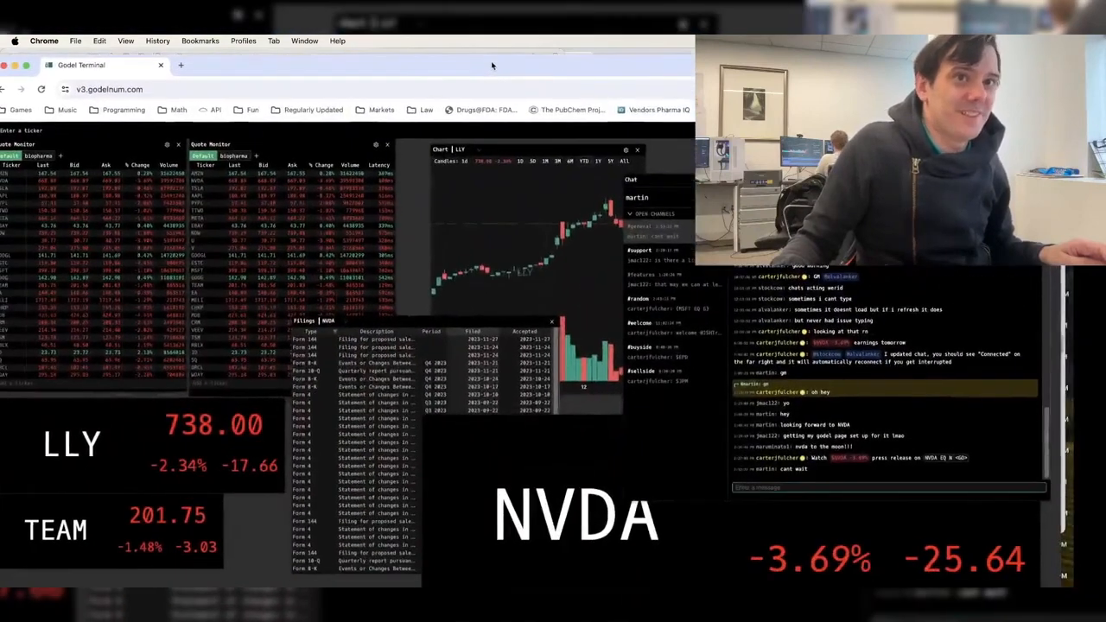
{"action": "left_click_drag", "start_coordinate": [531, 67], "coordinate": [565, 61]}
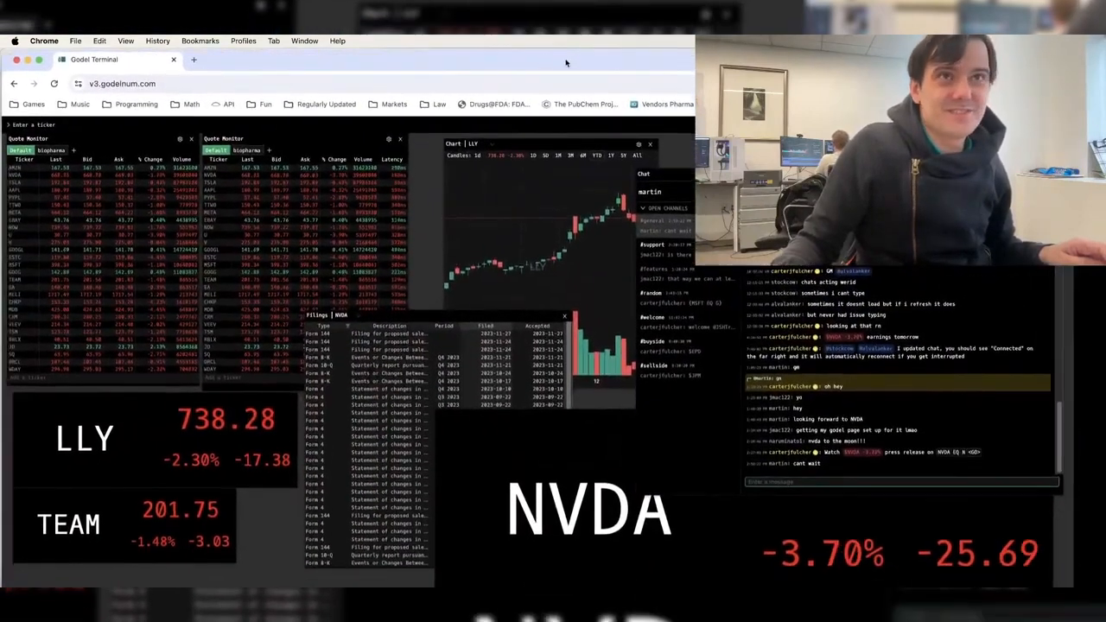
- Bring the Q3FY24 CFO Commentary forward and highlight the revenue line of the Fourth Quarter of Fiscal 2024 Outlook
{"action": "left_click", "coordinate": [304, 40]}
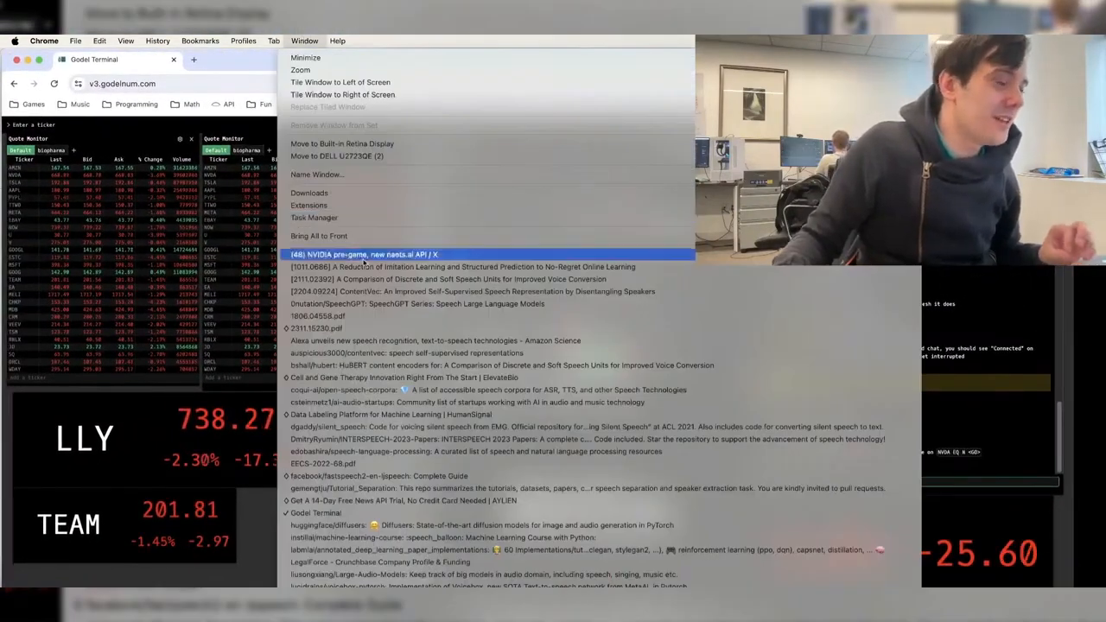
{"action": "key", "text": "Escape"}
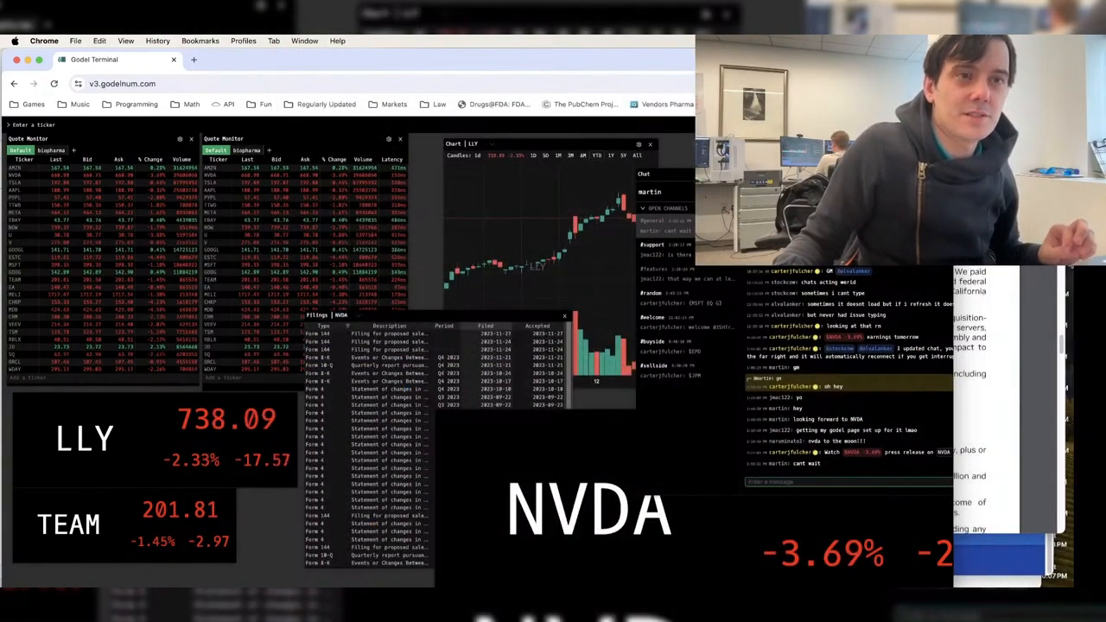
{"action": "left_click", "coordinate": [1033, 276]}
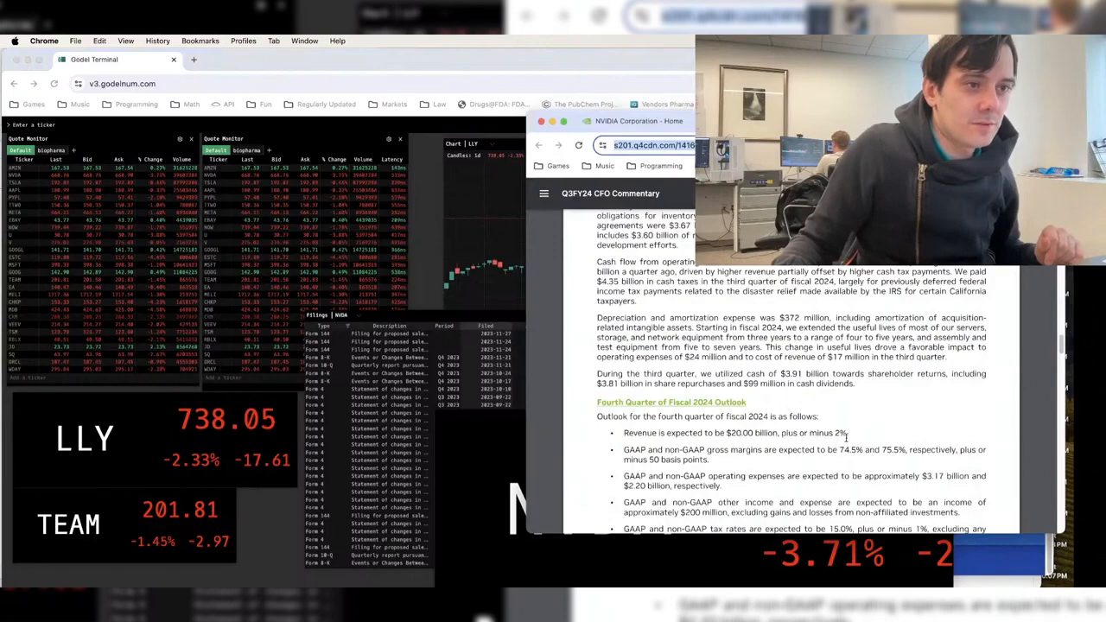
{"action": "left_click_drag", "start_coordinate": [846, 436], "coordinate": [601, 421]}
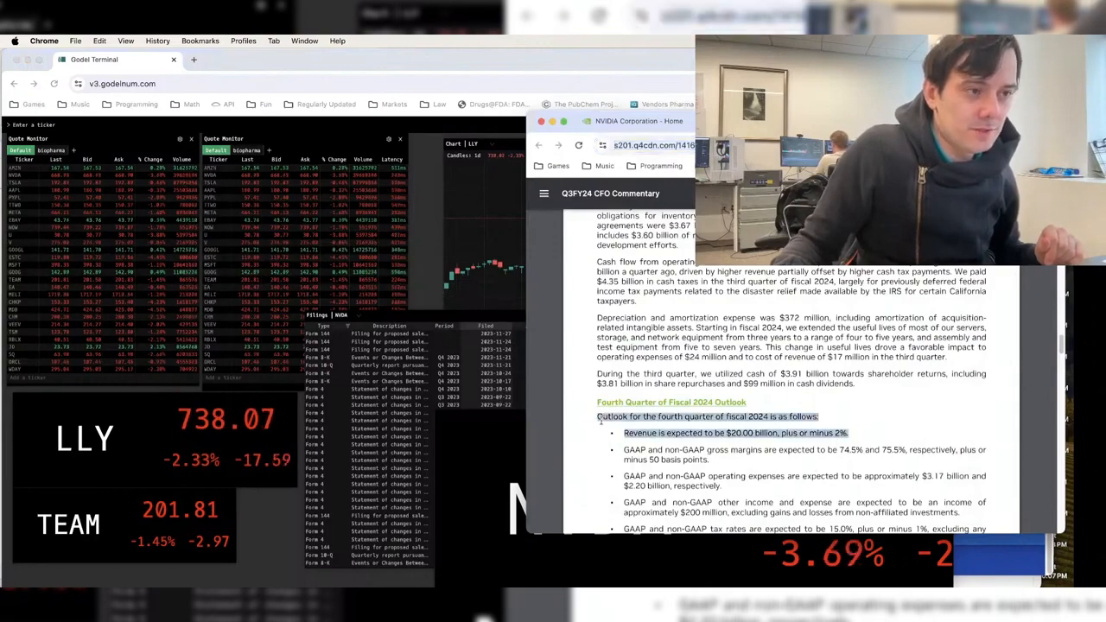
- Examine the GAAP to non-GAAP reconciliation tables in the CFO Commentary and return to the Q3 Fiscal 2024 Summary
{"action": "scroll", "coordinate": [736, 395], "scroll_direction": "down", "scroll_amount": 5}
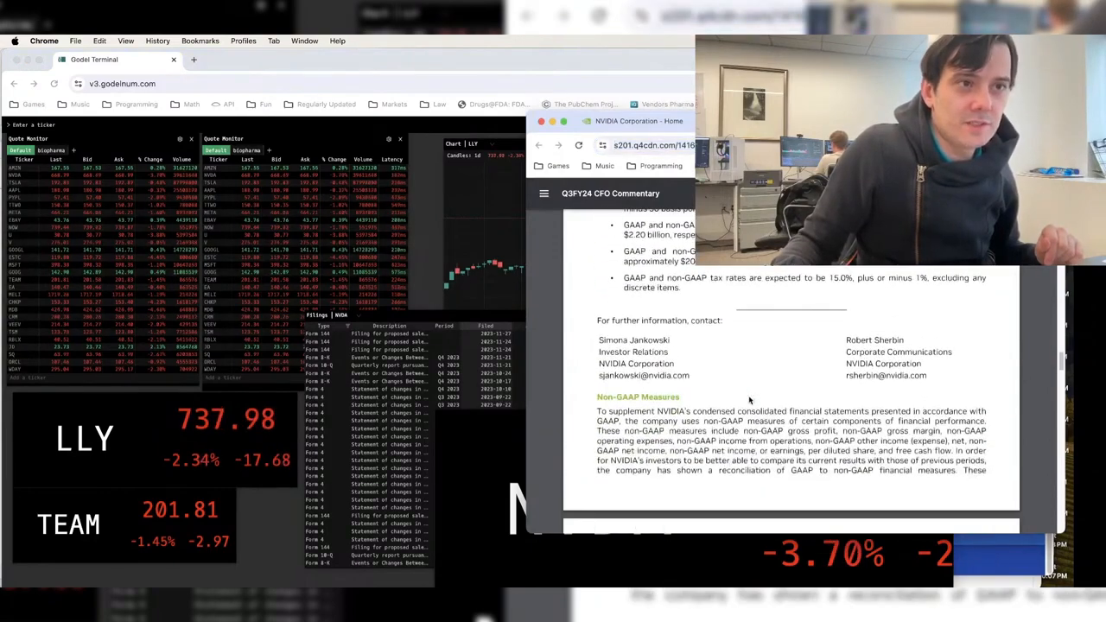
{"action": "scroll", "coordinate": [748, 386], "scroll_direction": "down", "scroll_amount": 10}
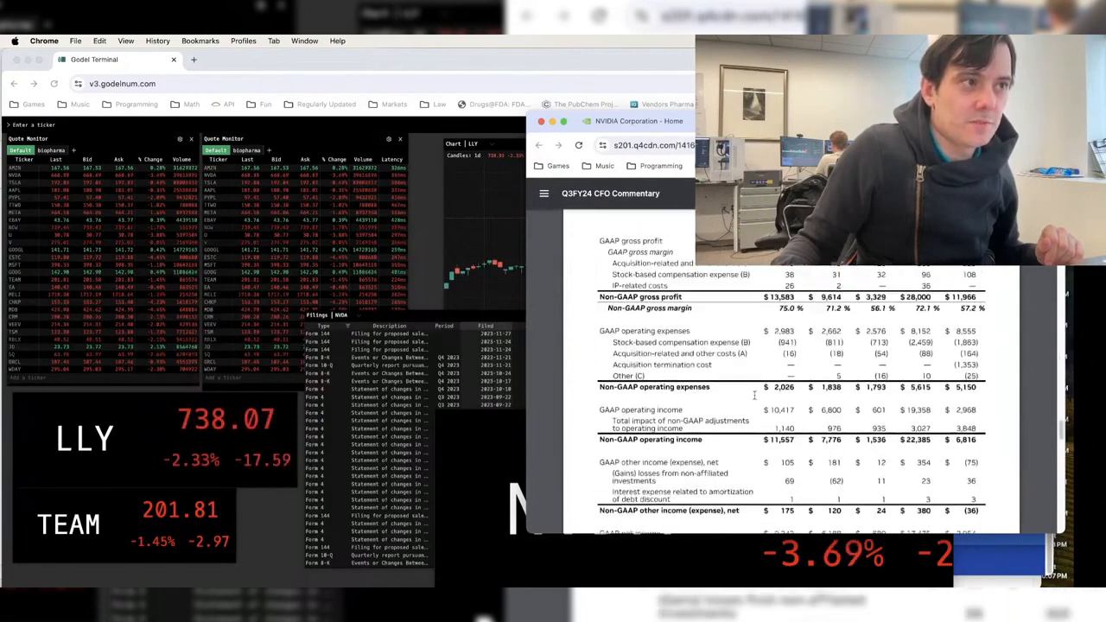
{"action": "scroll", "coordinate": [754, 395], "scroll_direction": "up", "scroll_amount": 3}
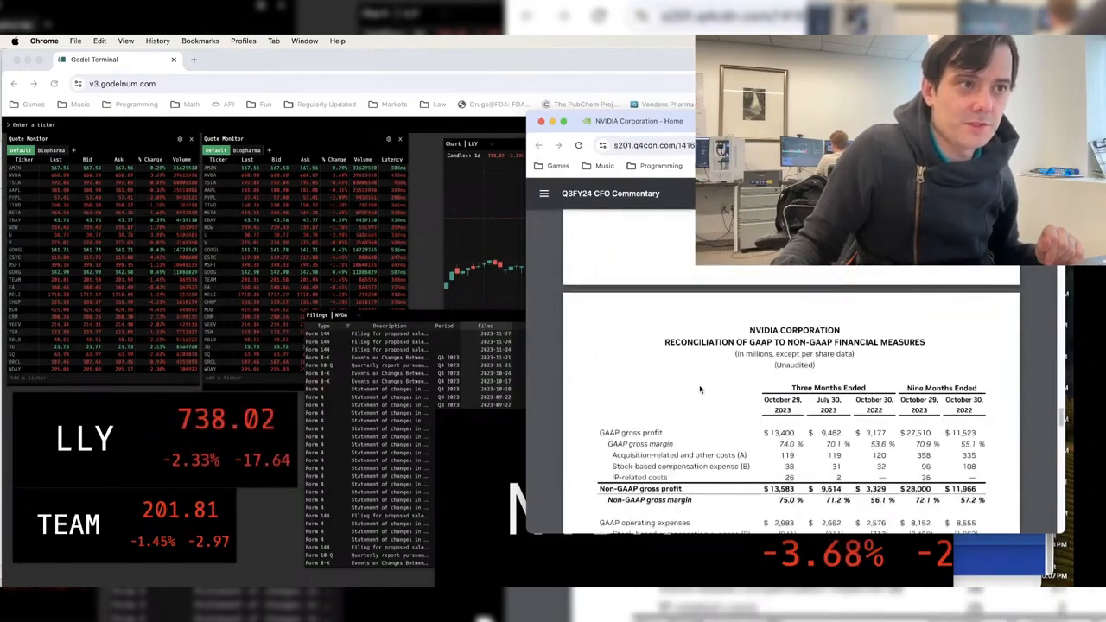
{"action": "scroll", "coordinate": [702, 388], "scroll_direction": "down", "scroll_amount": 2}
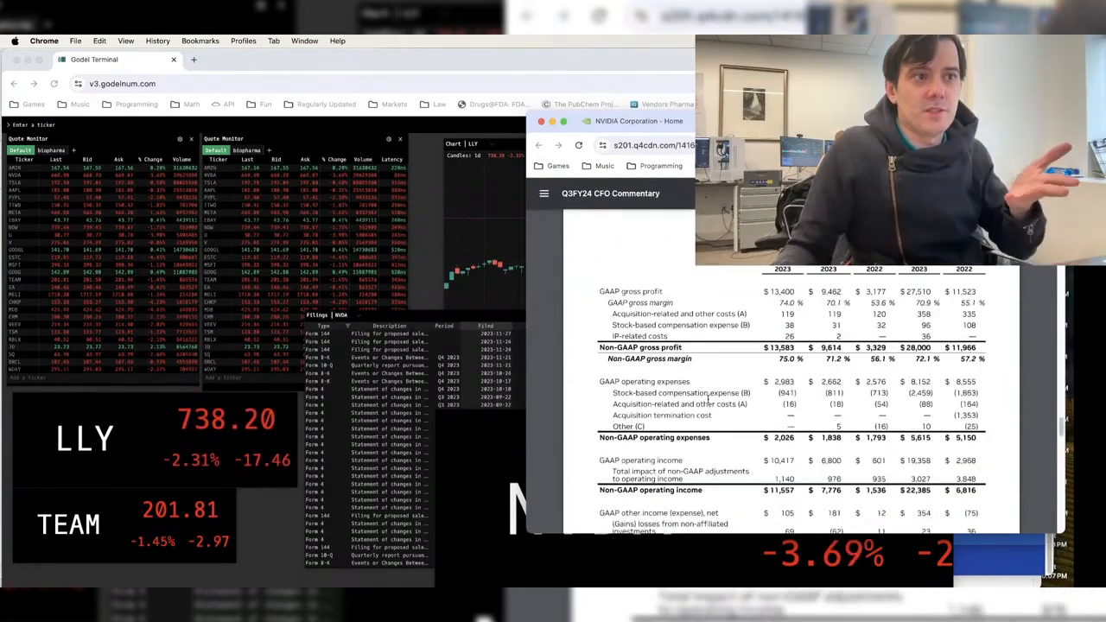
{"action": "scroll", "coordinate": [713, 403], "scroll_direction": "down", "scroll_amount": 10}
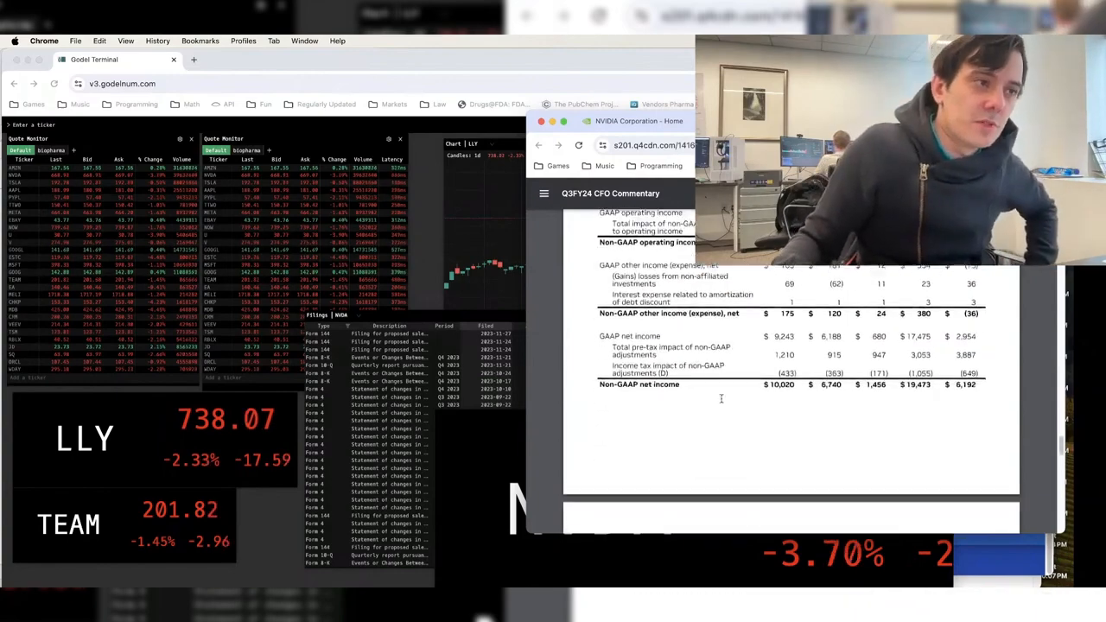
{"action": "scroll", "coordinate": [721, 402], "scroll_direction": "down", "scroll_amount": 15}
{"action": "scroll", "coordinate": [721, 396], "scroll_direction": "up", "scroll_amount": 4}
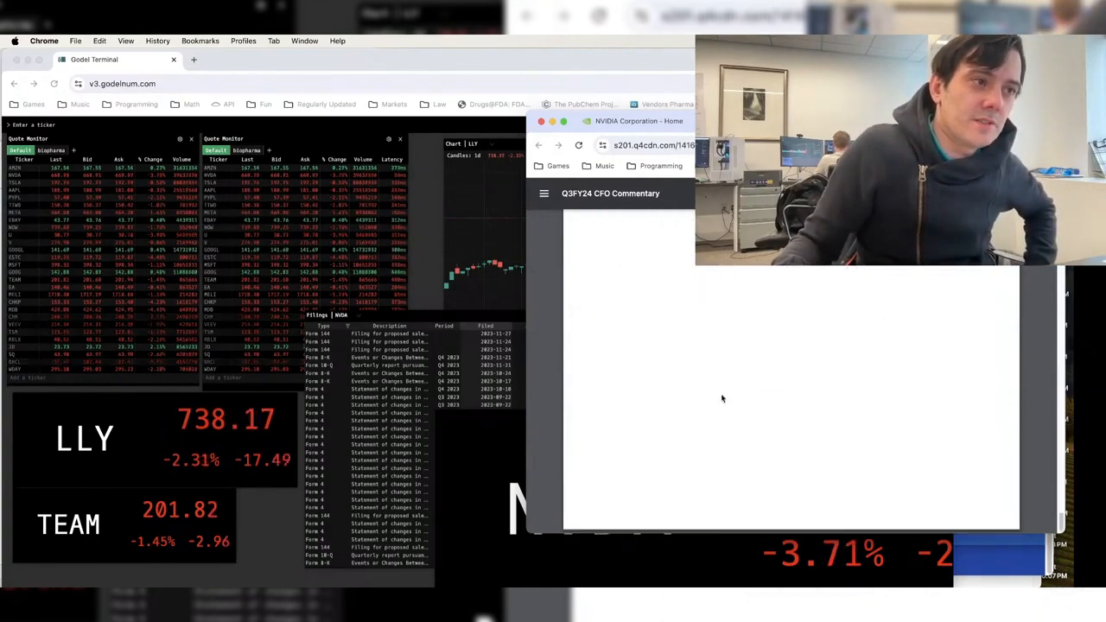
{"action": "scroll", "coordinate": [720, 398], "scroll_direction": "up", "scroll_amount": 20}
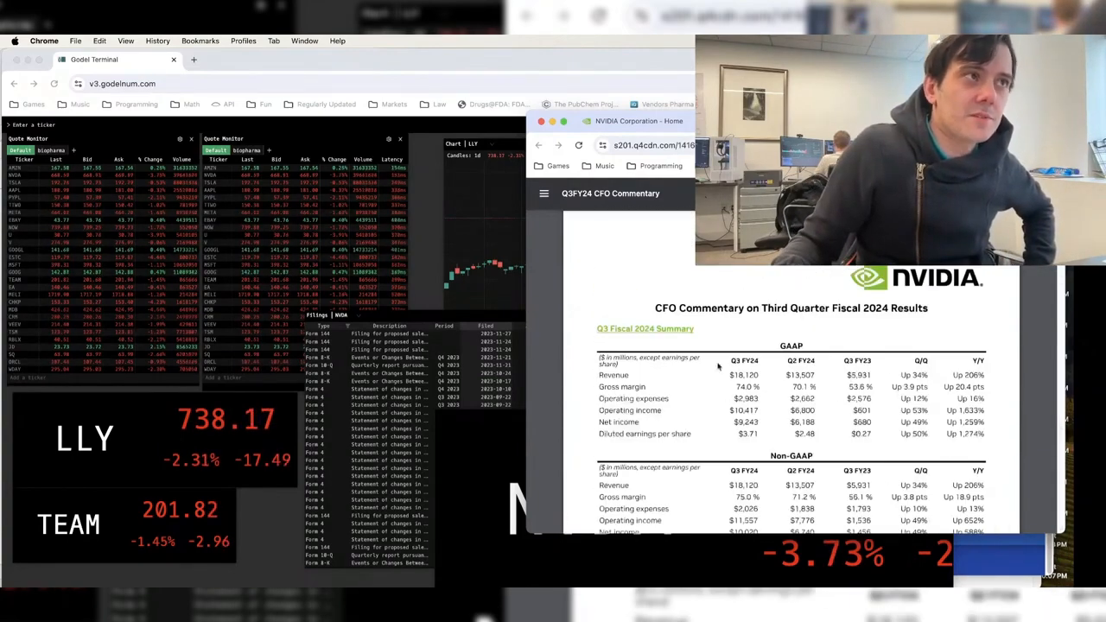
- Open the latest quarterly results press release from the NVIDIA investor home page and widen its window
{"action": "left_click", "coordinate": [538, 145]}
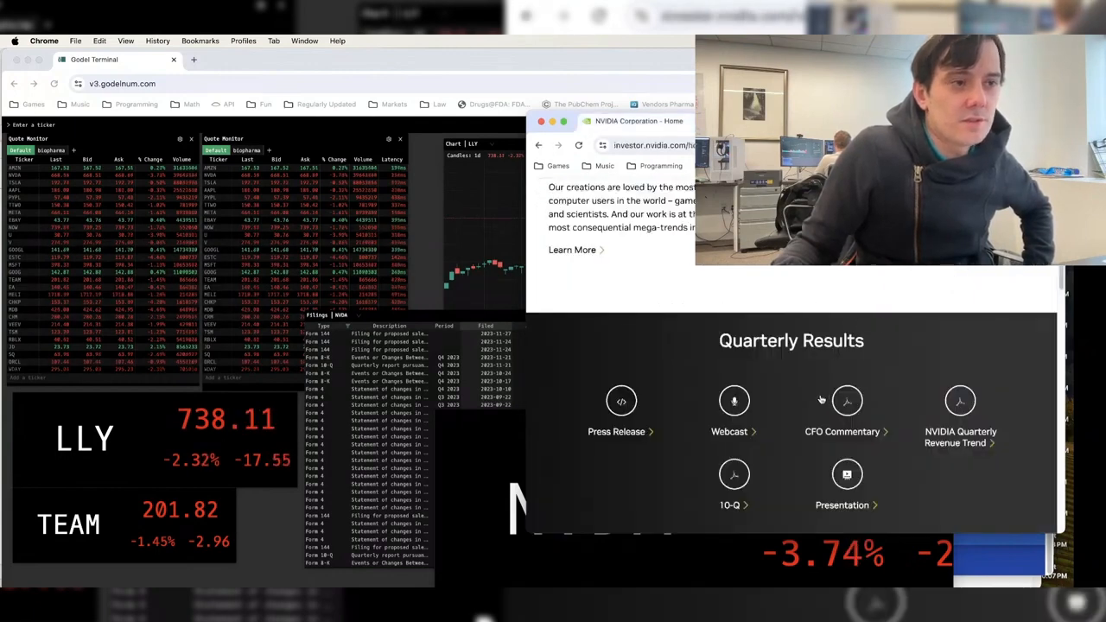
{"action": "left_click", "coordinate": [617, 403]}
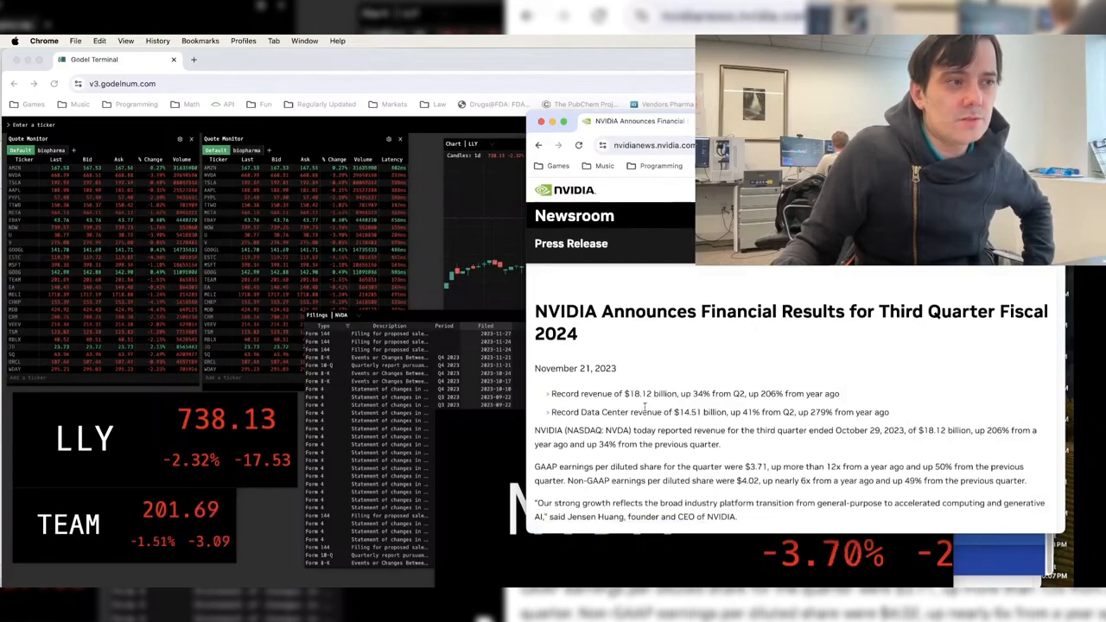
{"action": "scroll", "coordinate": [644, 408], "scroll_direction": "down", "scroll_amount": 10}
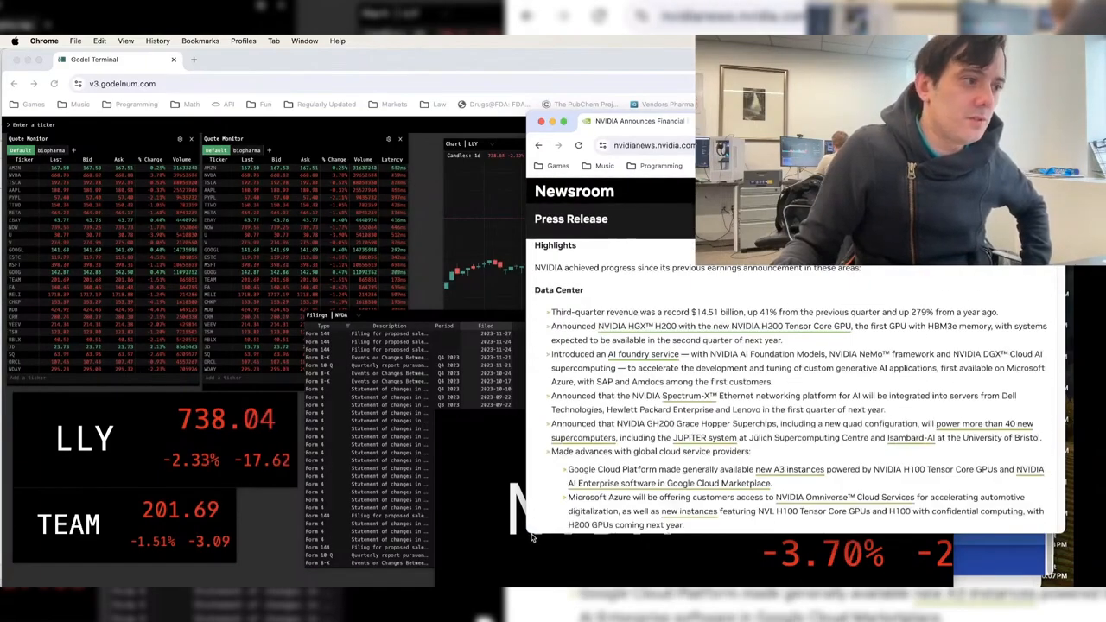
{"action": "left_click_drag", "start_coordinate": [531, 538], "coordinate": [254, 589]}
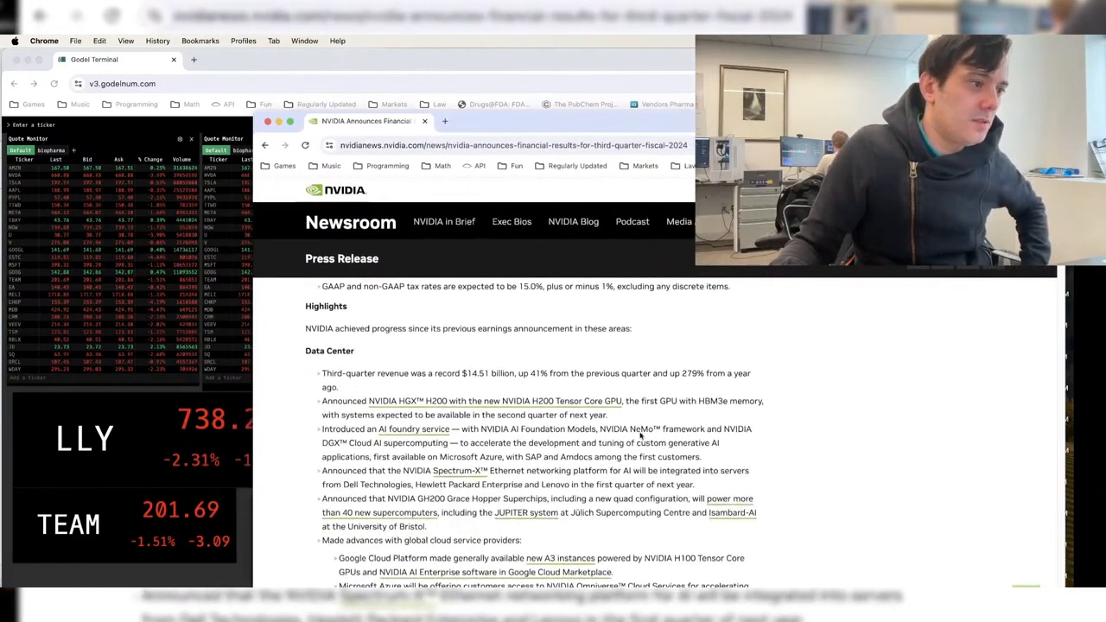
- Examine the condensed consolidated income statement and balance sheet in the Third Quarter Fiscal 2024 press release
{"action": "scroll", "coordinate": [640, 436], "scroll_direction": "down", "scroll_amount": 15}
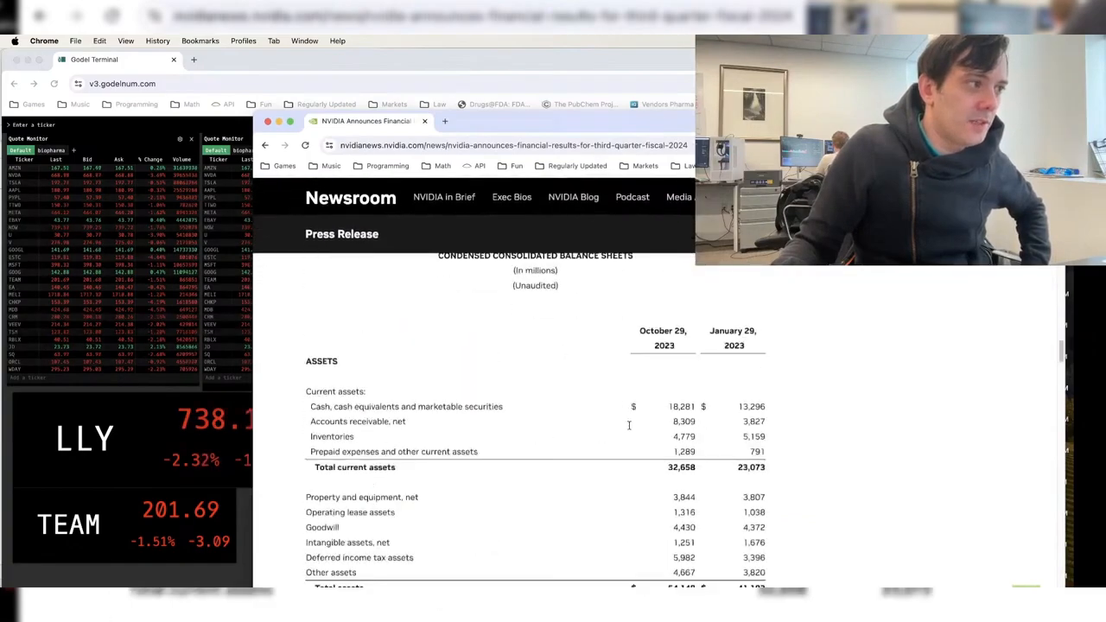
{"action": "scroll", "coordinate": [629, 425], "scroll_direction": "up", "scroll_amount": 5}
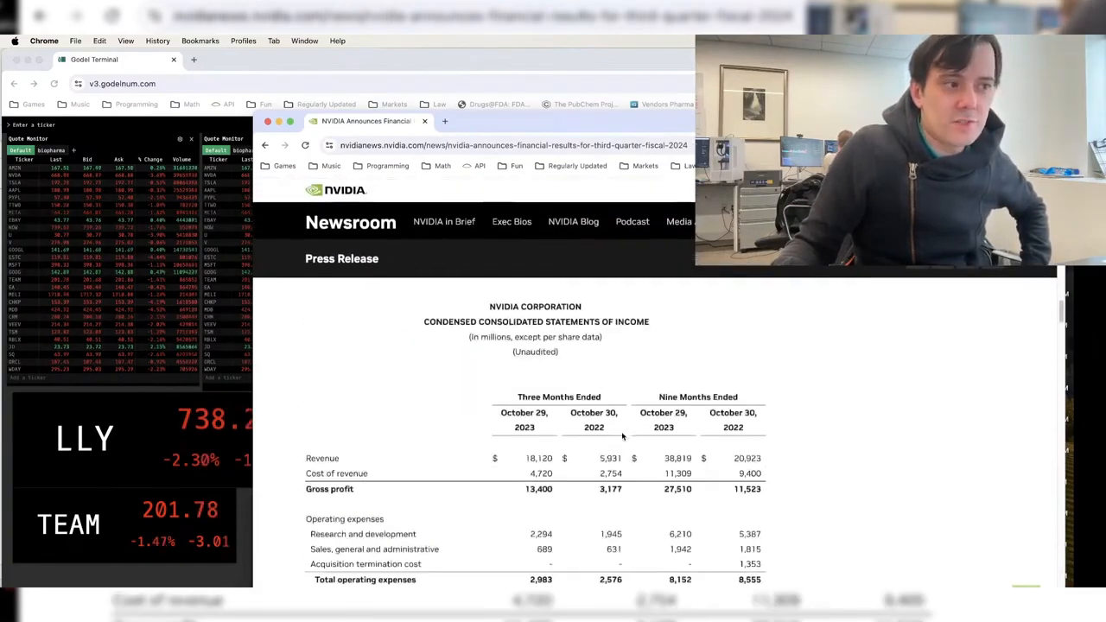
{"action": "scroll", "coordinate": [621, 435], "scroll_direction": "down", "scroll_amount": 20}
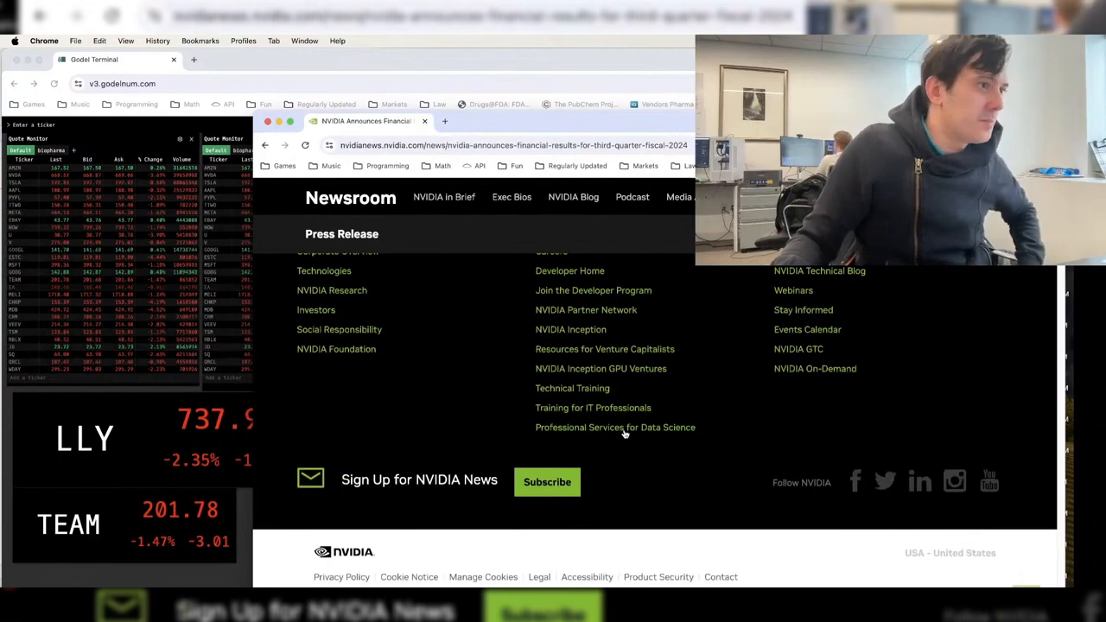
{"action": "scroll", "coordinate": [622, 432], "scroll_direction": "up", "scroll_amount": 5}
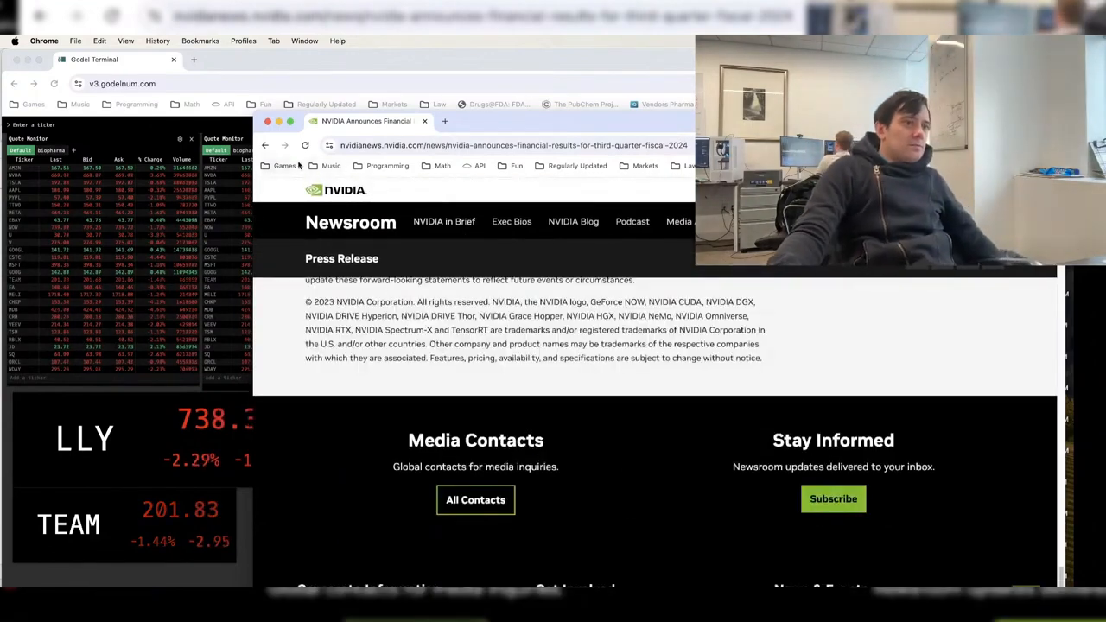
- Return to the NVIDIA investor home page and open the Financial Reports page with all quarterly results
{"action": "left_click", "coordinate": [266, 148]}
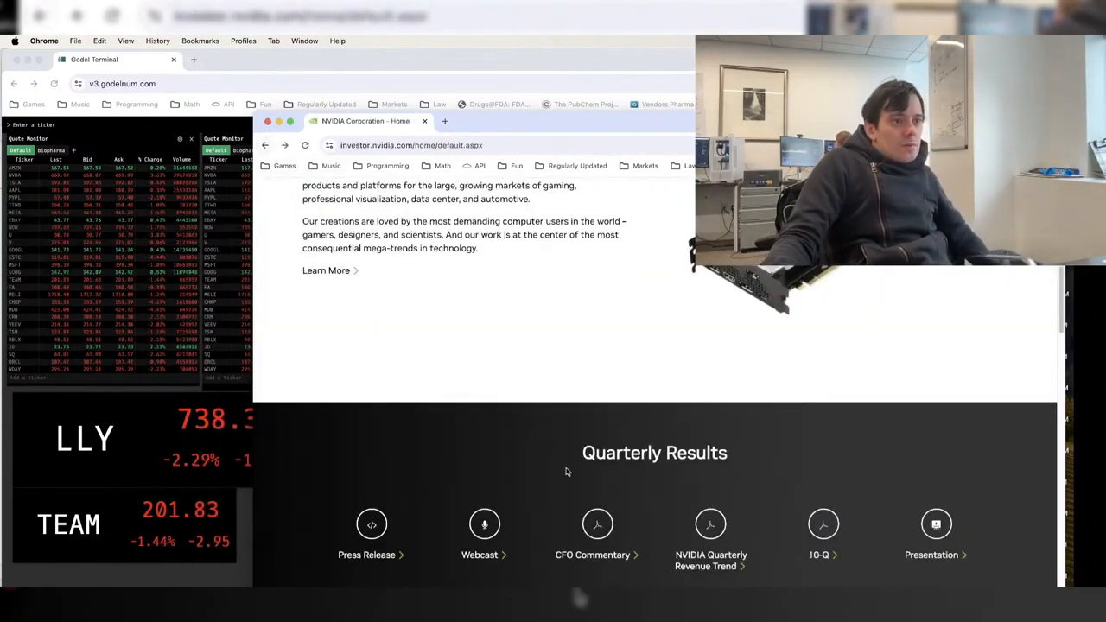
{"action": "scroll", "coordinate": [562, 497], "scroll_direction": "down", "scroll_amount": 5}
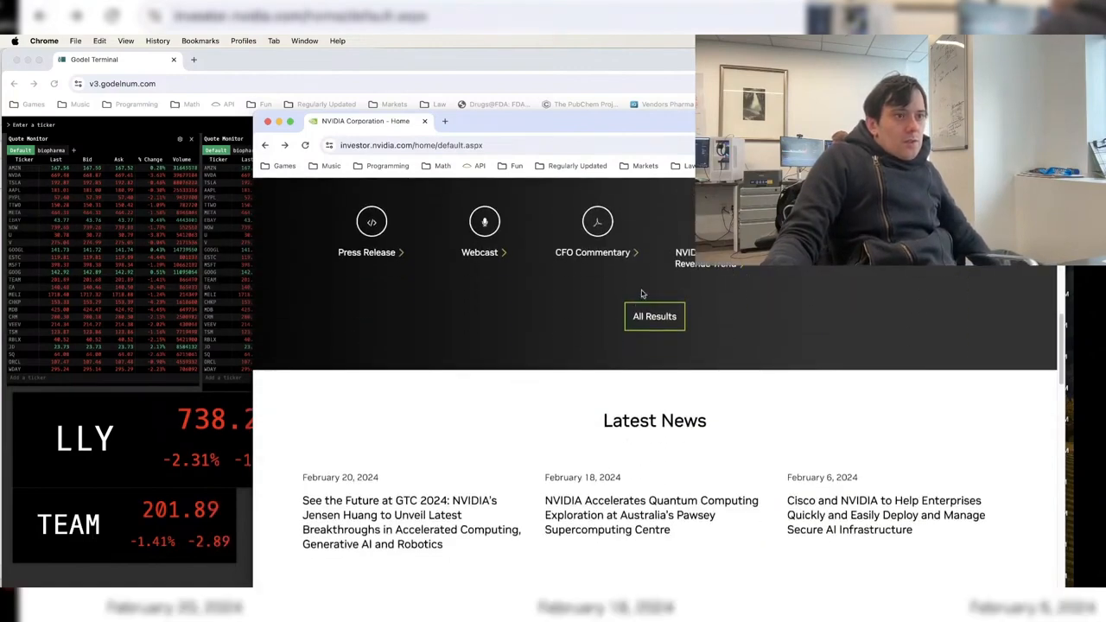
{"action": "left_click", "coordinate": [655, 316]}
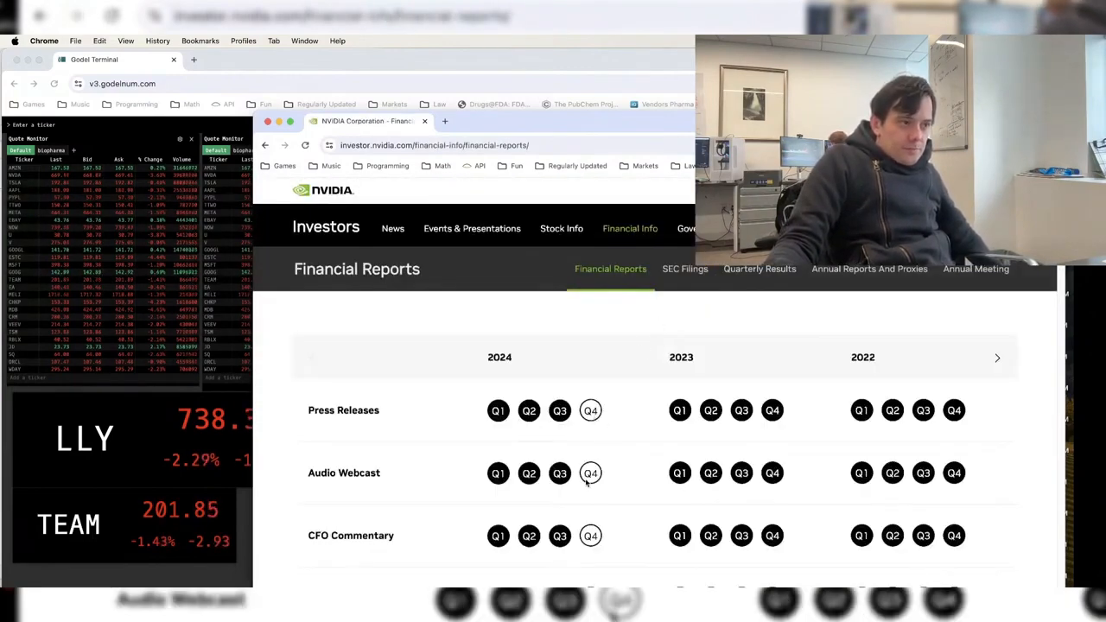
- Open the Q2 2024 press release in a new window and view its Q2 Fiscal 2024 Summary
{"action": "right_click", "coordinate": [533, 419]}
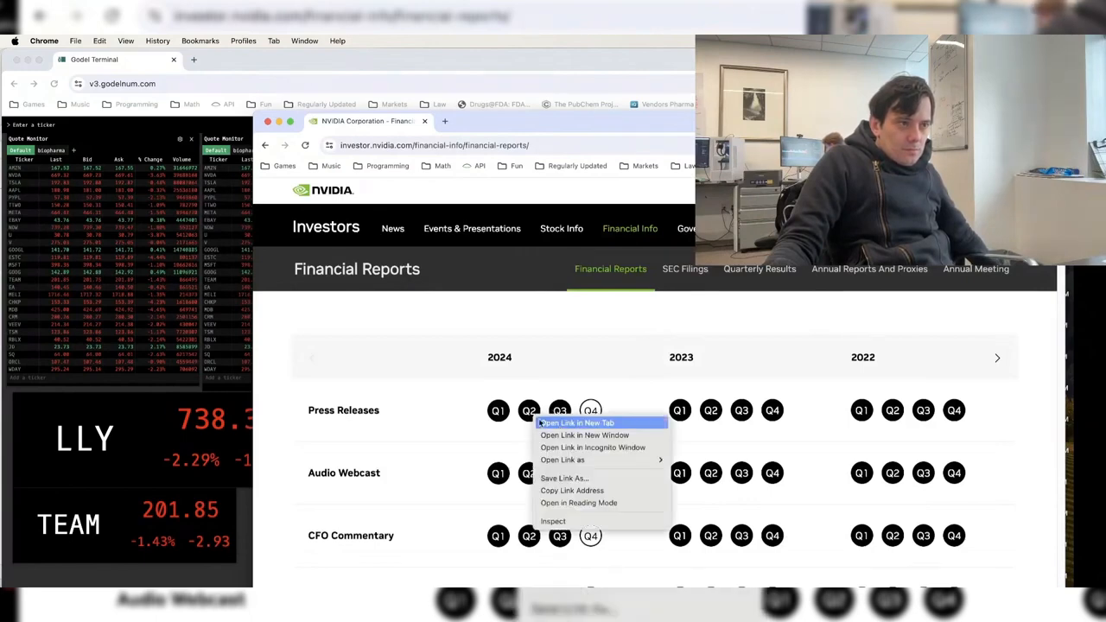
{"action": "left_click", "coordinate": [563, 434]}
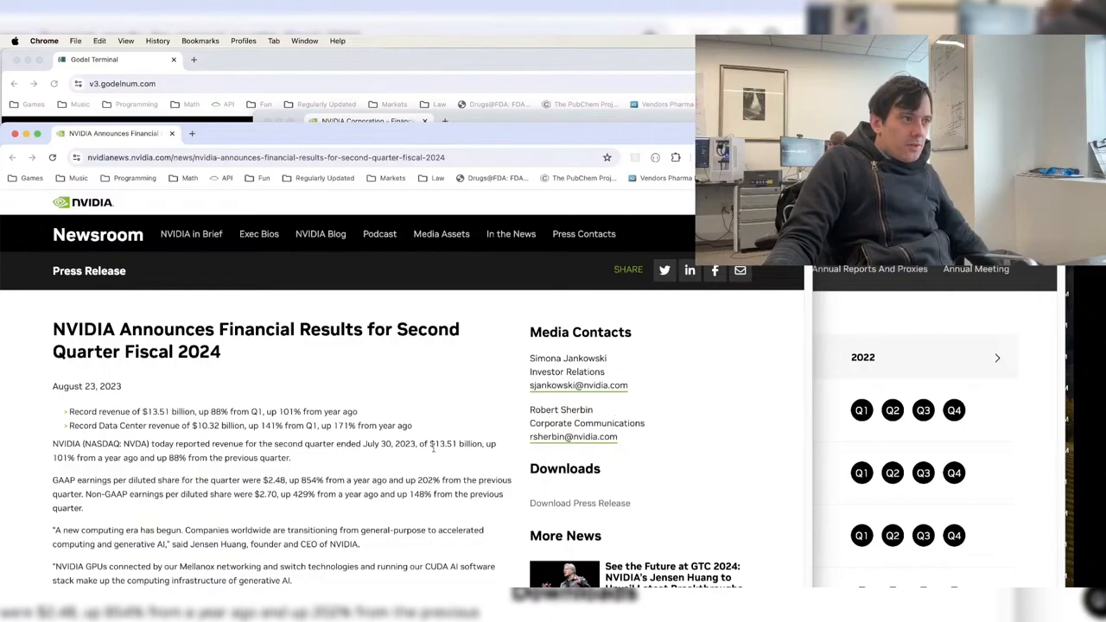
{"action": "left_click_drag", "start_coordinate": [393, 133], "coordinate": [602, 93]}
{"action": "scroll", "coordinate": [602, 297], "scroll_direction": "down", "scroll_amount": 5}
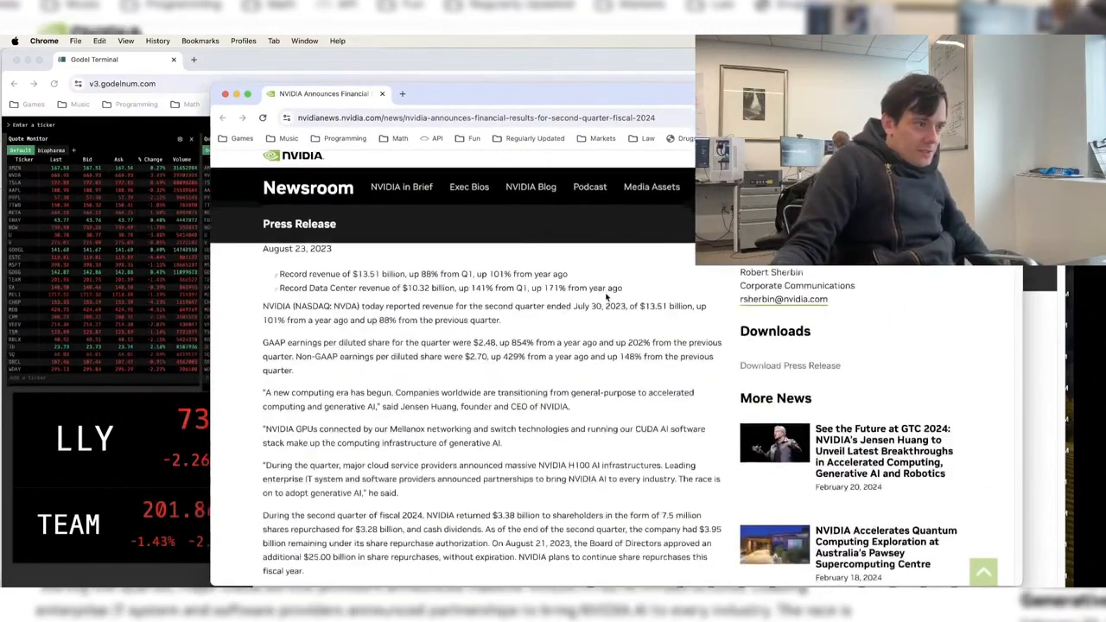
{"action": "scroll", "coordinate": [603, 296], "scroll_direction": "down", "scroll_amount": 3}
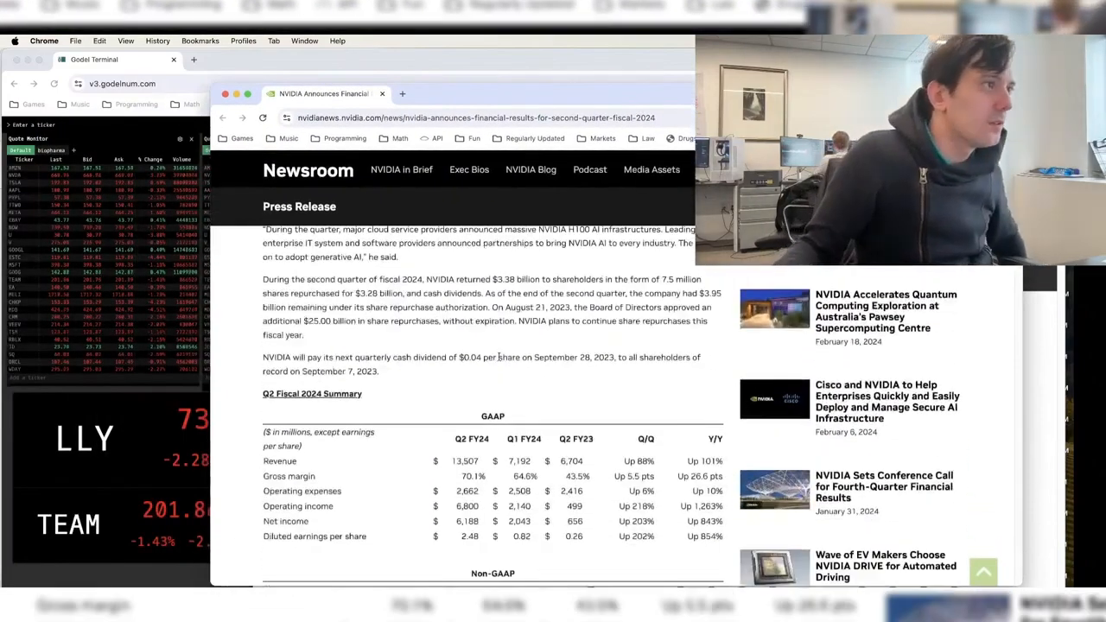
- View the non-GAAP results and third-quarter outlook, switch to the NVDA workbook in Excel and select the Q324 revenue cell
{"action": "scroll", "coordinate": [499, 357], "scroll_direction": "down", "scroll_amount": 4}
{"action": "scroll", "coordinate": [381, 464], "scroll_direction": "down", "scroll_amount": 3}
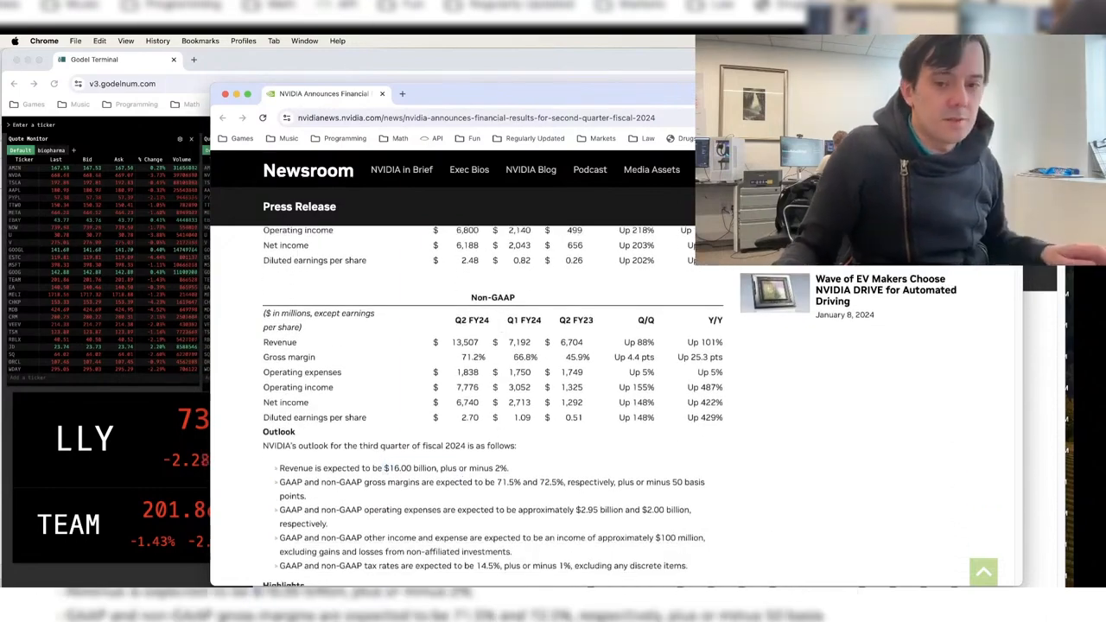
{"action": "key", "text": "super+Tab"}
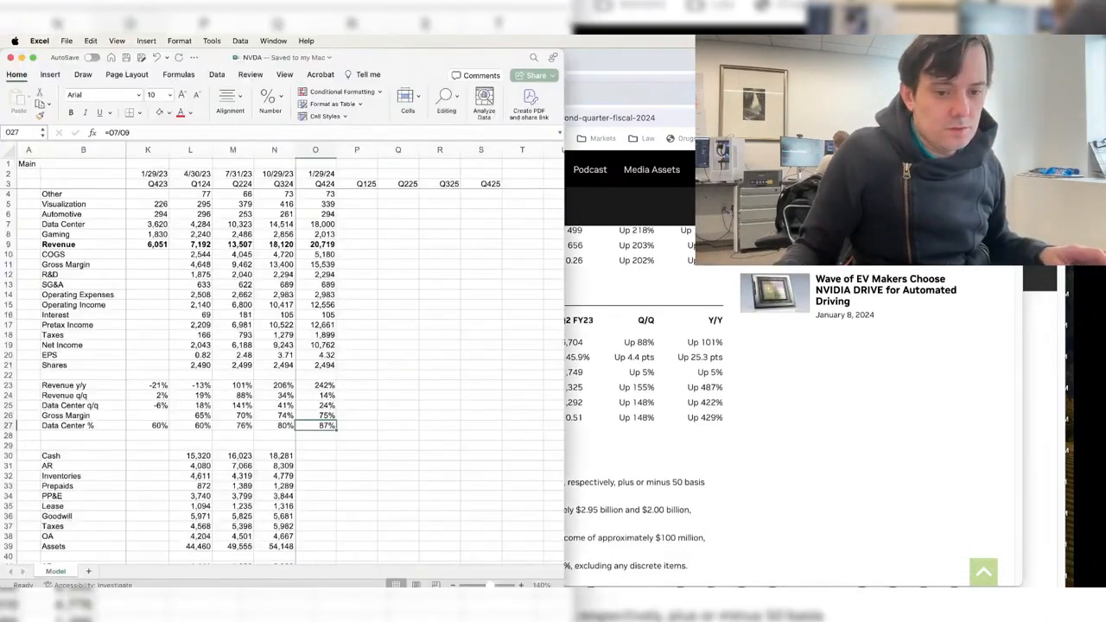
{"action": "left_click", "coordinate": [289, 244]}
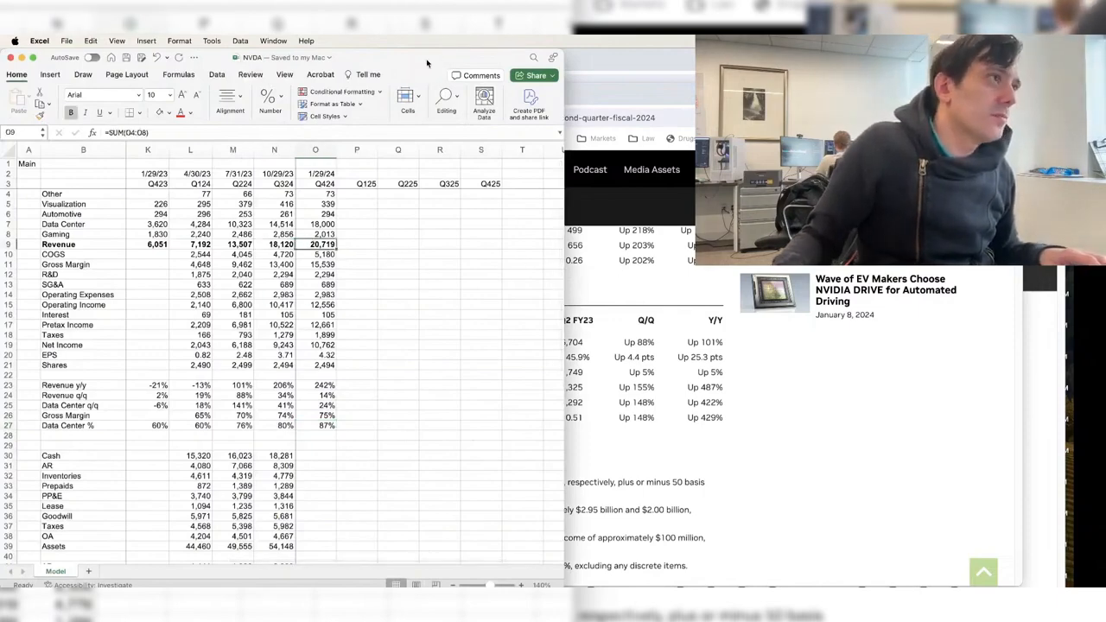
{"action": "left_click_drag", "start_coordinate": [427, 63], "coordinate": [588, 63]}
{"action": "key", "text": "Left"}
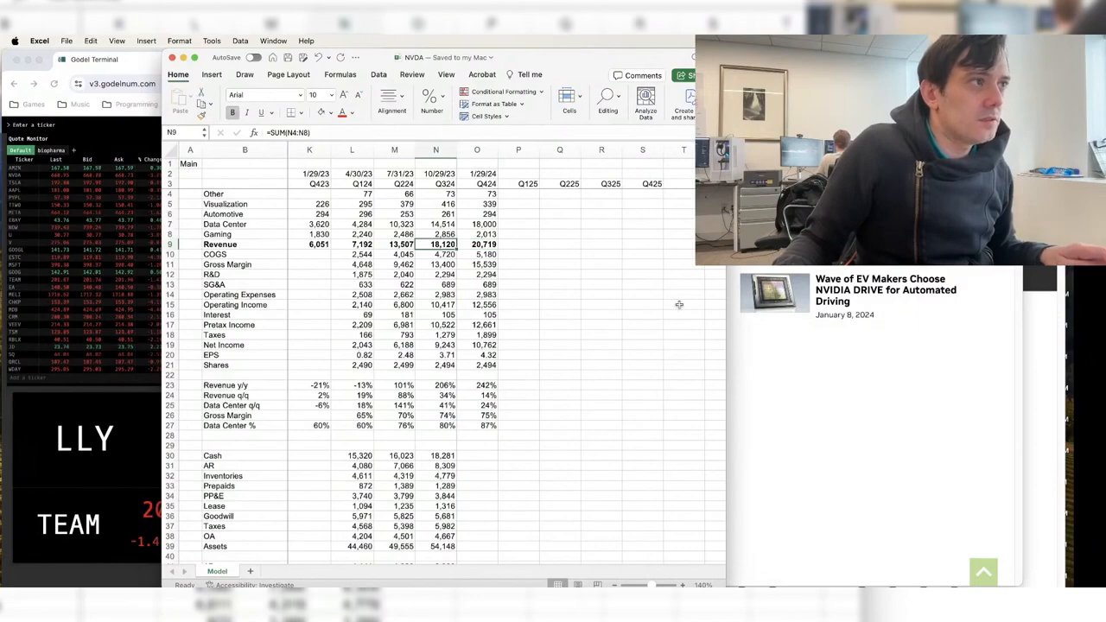
- Return to the second-quarter fiscal 2024 press release in Chrome and review its headline results and the third-quarter revenue outlook
{"action": "left_click", "coordinate": [741, 331]}
{"action": "scroll", "coordinate": [676, 389], "scroll_direction": "up", "scroll_amount": 10}
{"action": "scroll", "coordinate": [639, 402], "scroll_direction": "down", "scroll_amount": 3}
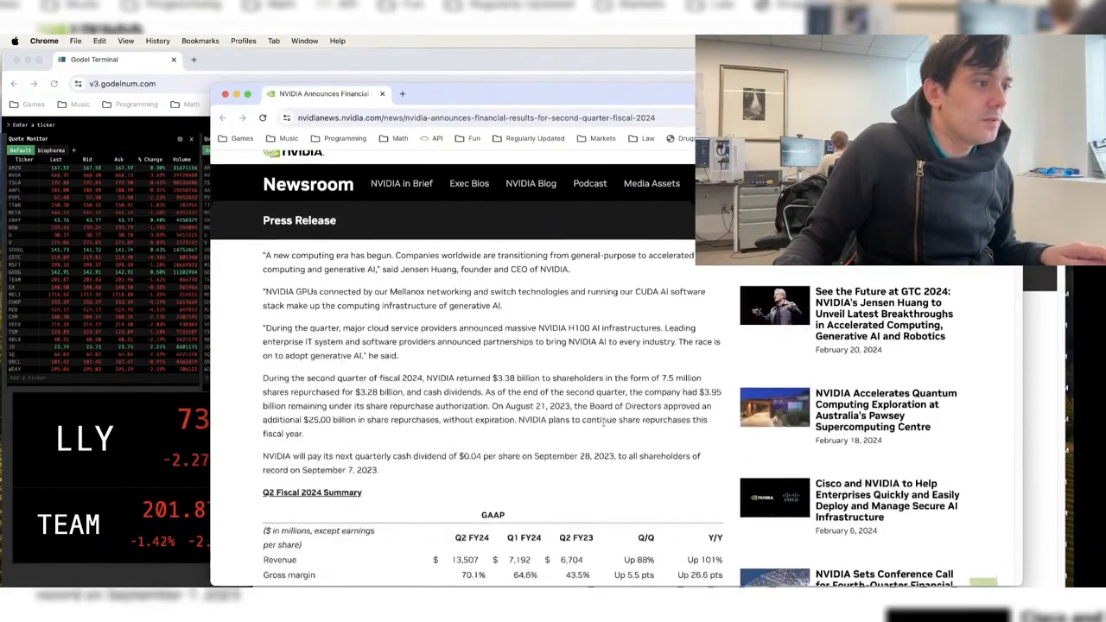
{"action": "scroll", "coordinate": [603, 421], "scroll_direction": "down", "scroll_amount": 2}
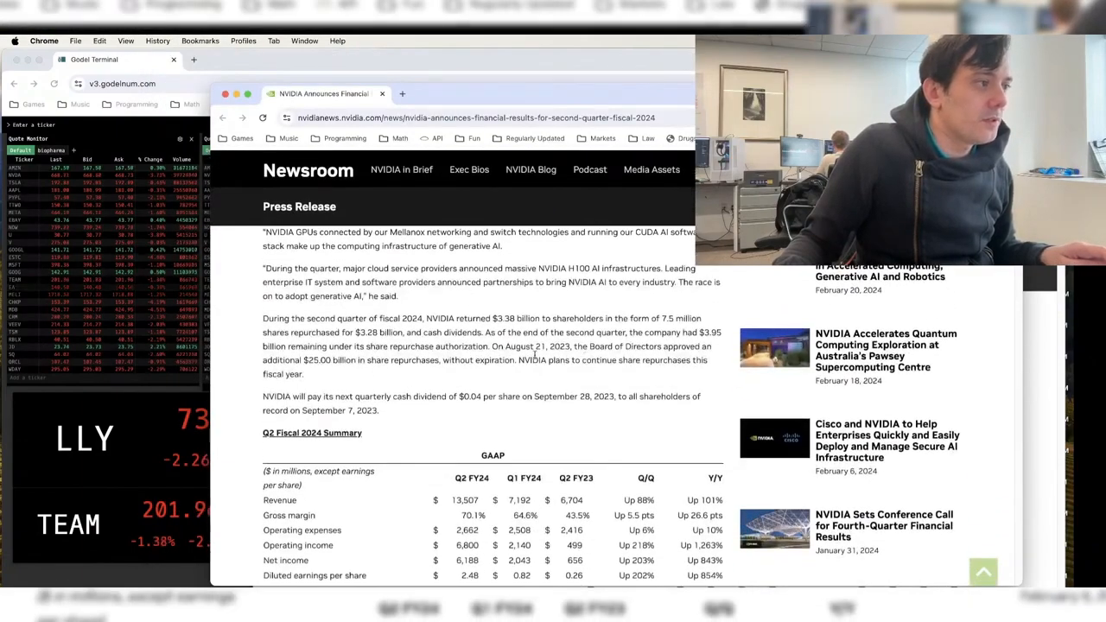
{"action": "scroll", "coordinate": [534, 355], "scroll_direction": "up", "scroll_amount": 5}
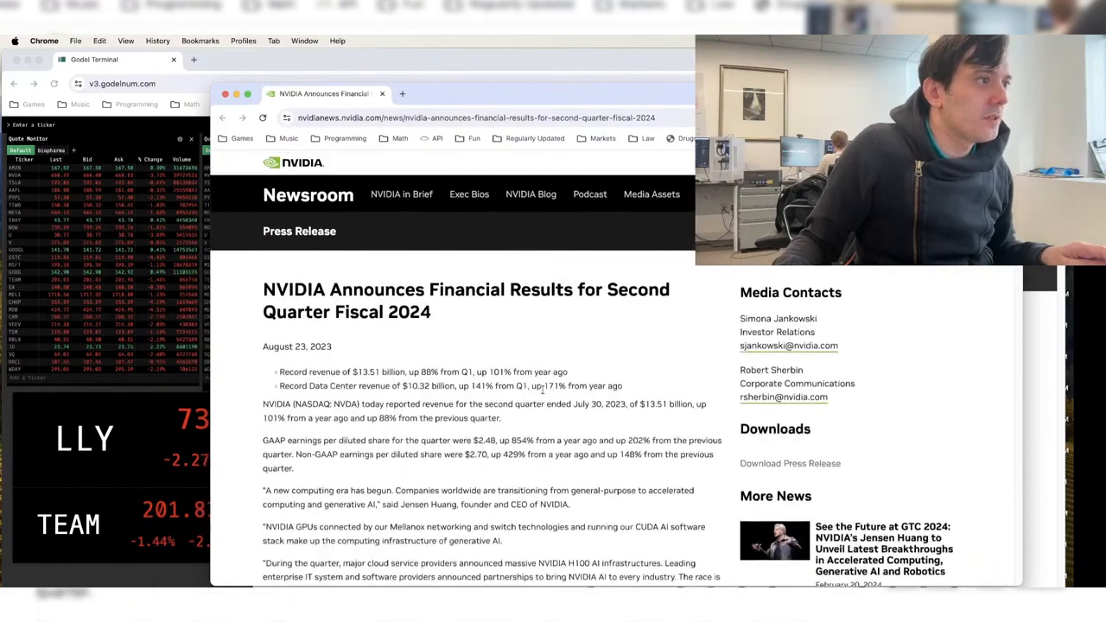
{"action": "scroll", "coordinate": [543, 390], "scroll_direction": "down", "scroll_amount": 2}
{"action": "key", "text": "super+Tab"}
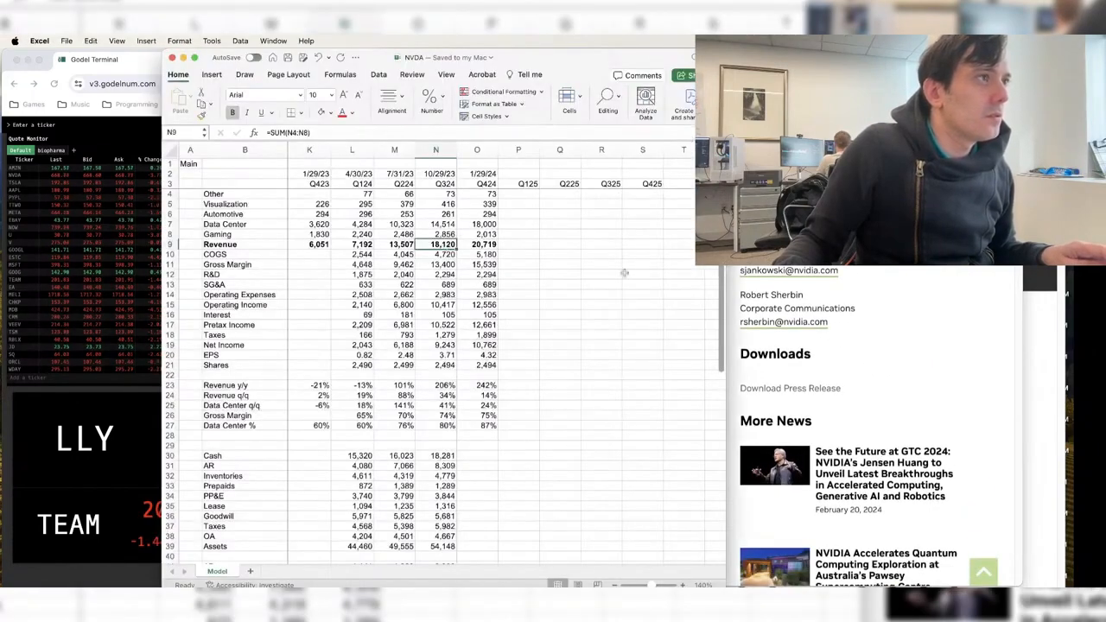
{"action": "left_click", "coordinate": [877, 279]}
{"action": "scroll", "coordinate": [692, 390], "scroll_direction": "down", "scroll_amount": 15}
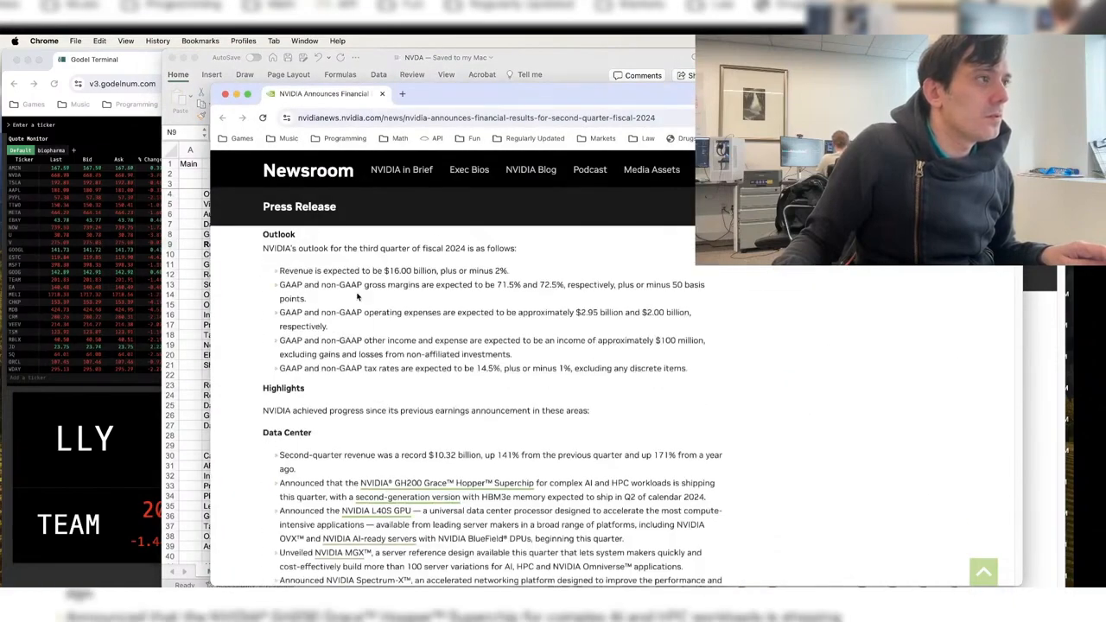
- Add the comment "Guidance was 16B" to the Q324 revenue cell N9 in the NVDA workbook
{"action": "key", "text": "super+Tab"}
{"action": "right_click", "coordinate": [435, 245]}
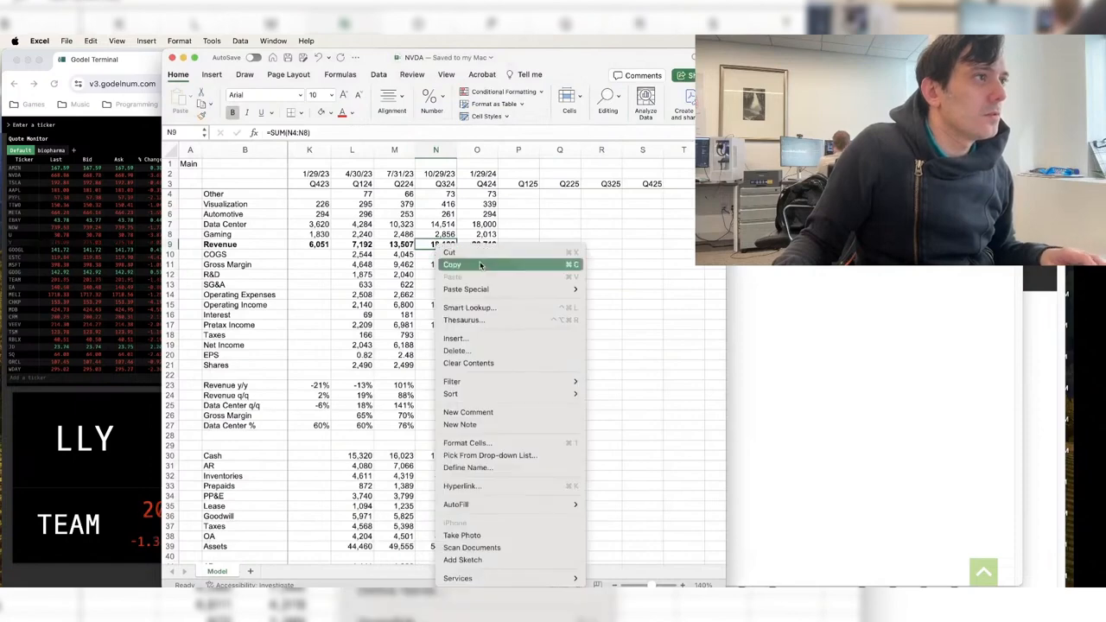
{"action": "left_click", "coordinate": [563, 413]}
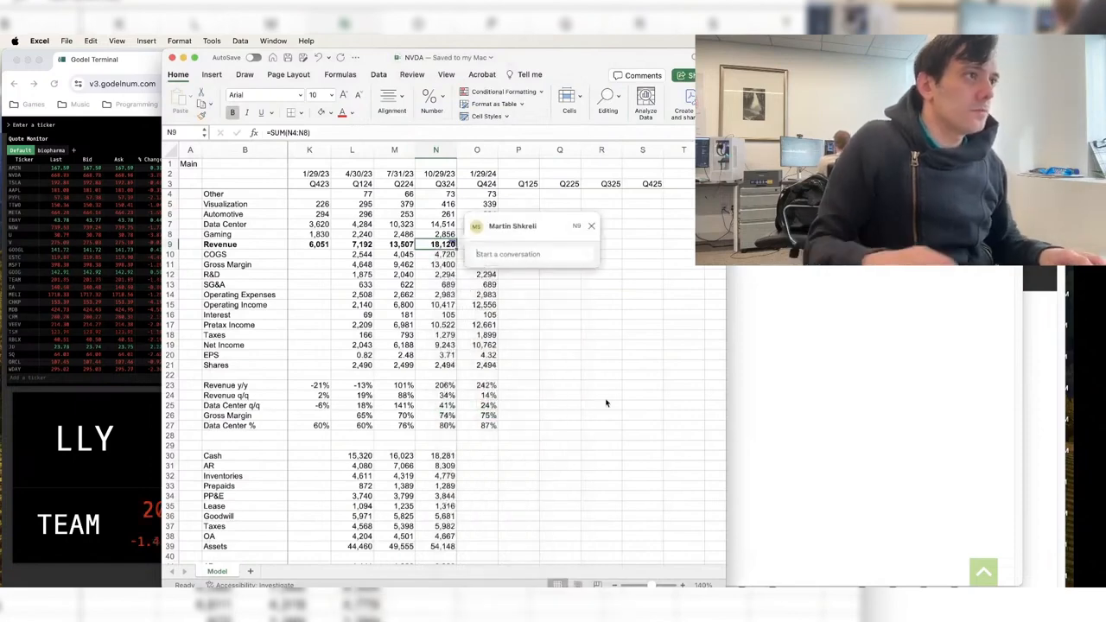
{"action": "type", "text": "Guidance was t"}
{"action": "type", "text": "5B"}
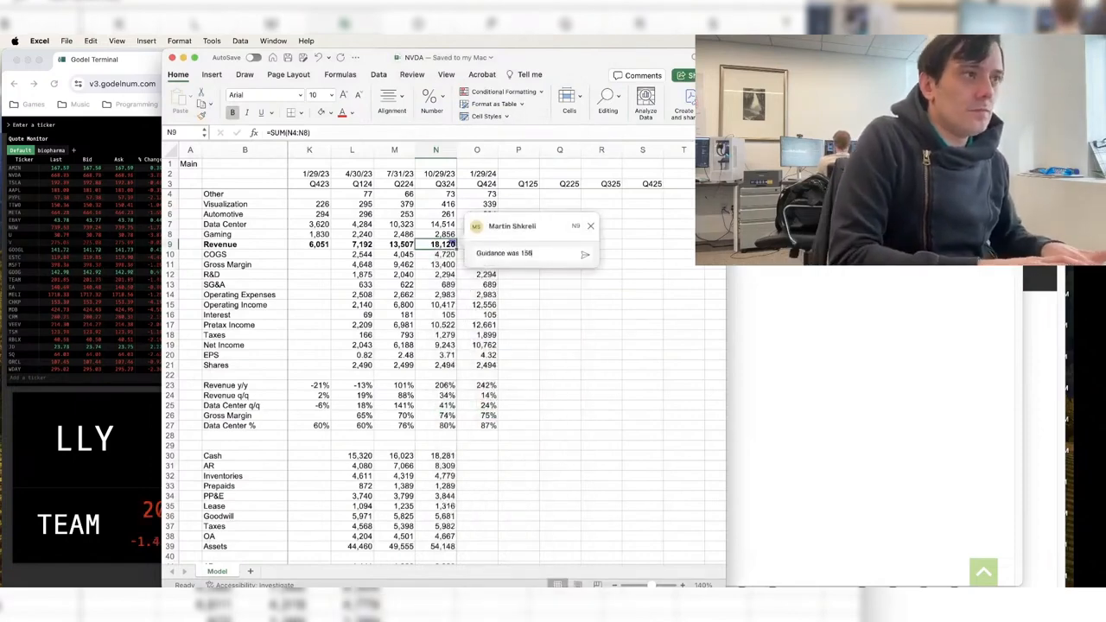
{"action": "type", "text": "B"}
{"action": "key", "text": "super+Return"}
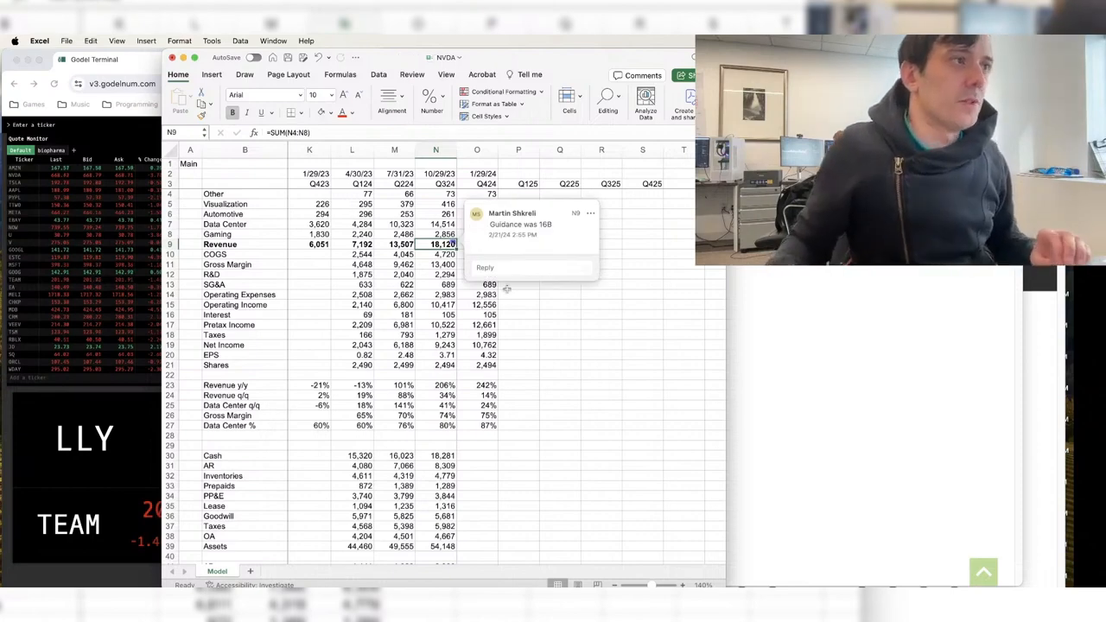
{"action": "left_click", "coordinate": [518, 285]}
{"action": "left_click", "coordinate": [490, 245]}
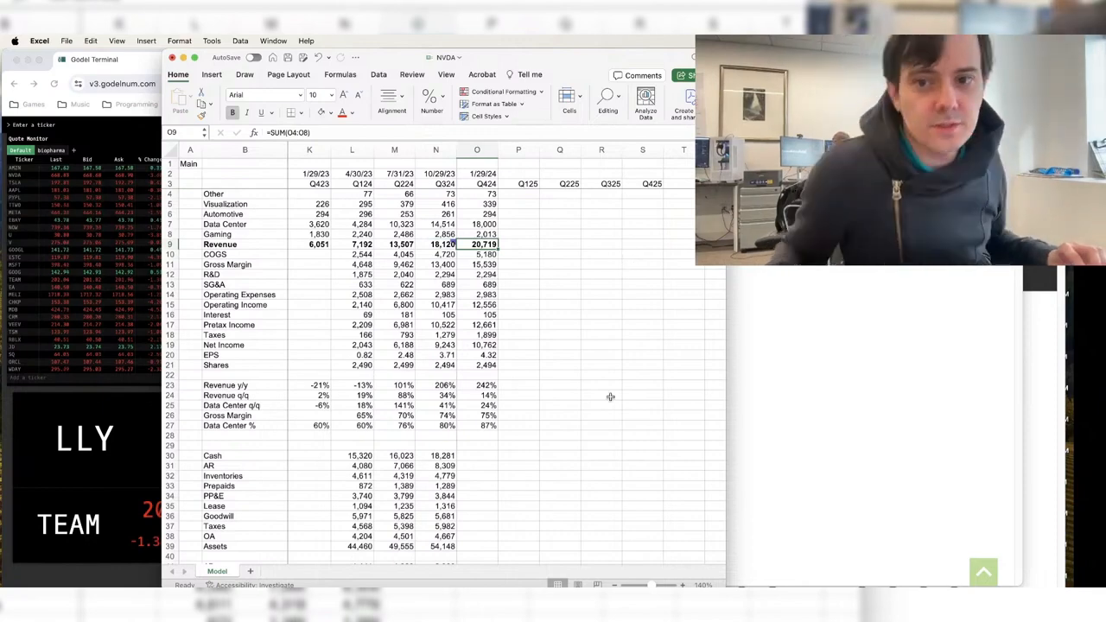
- Open neets.ai in a new Chrome window, move the window up and select the vits text-to-speech model for trial
{"action": "left_click", "coordinate": [928, 370]}
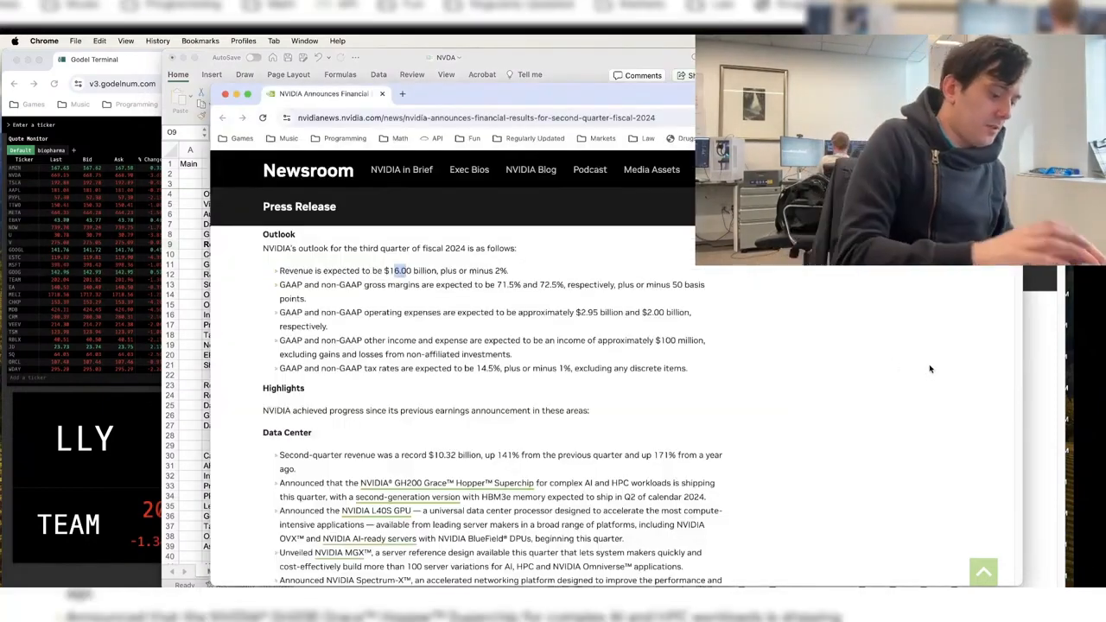
{"action": "key", "text": "super+n"}
{"action": "type", "text": "neets.ai"}
{"action": "key", "text": "Return"}
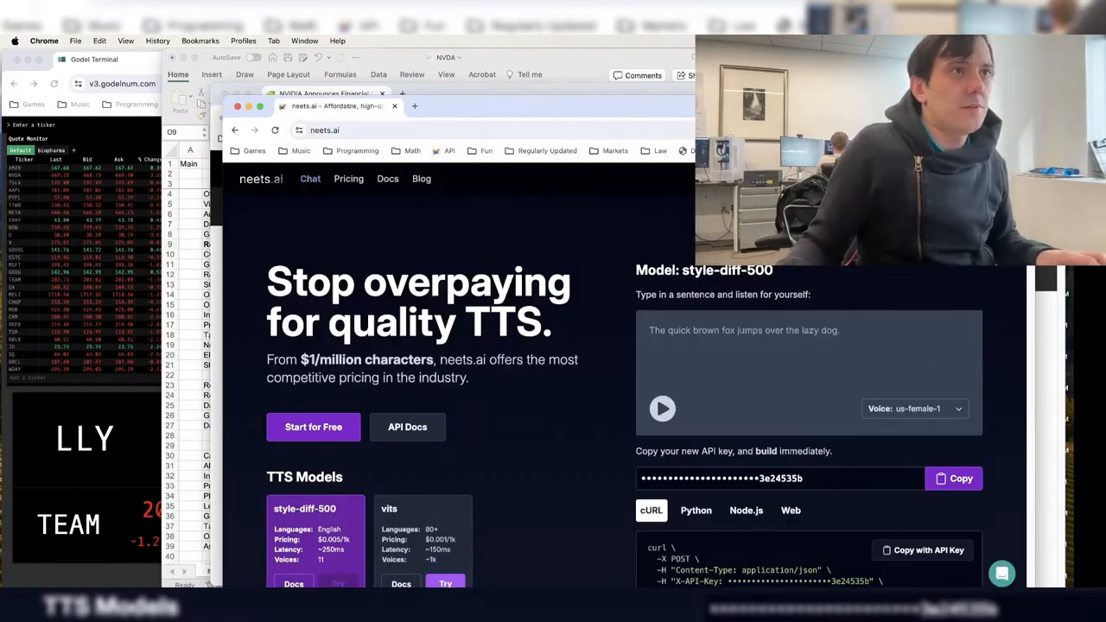
{"action": "left_click_drag", "start_coordinate": [761, 107], "coordinate": [761, 60]}
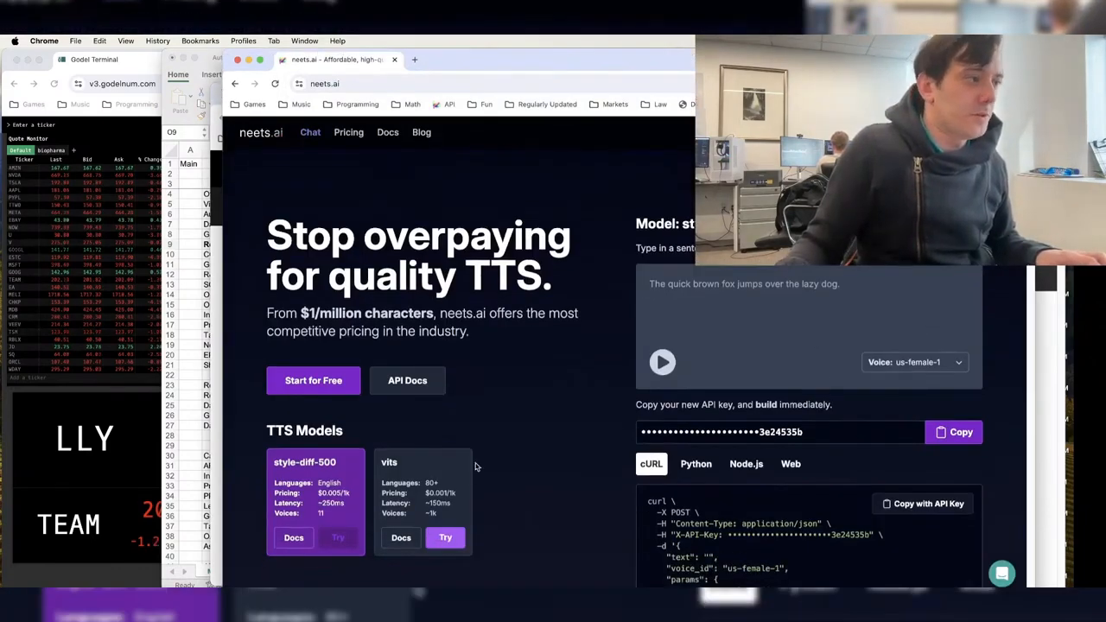
{"action": "left_click", "coordinate": [450, 537]}
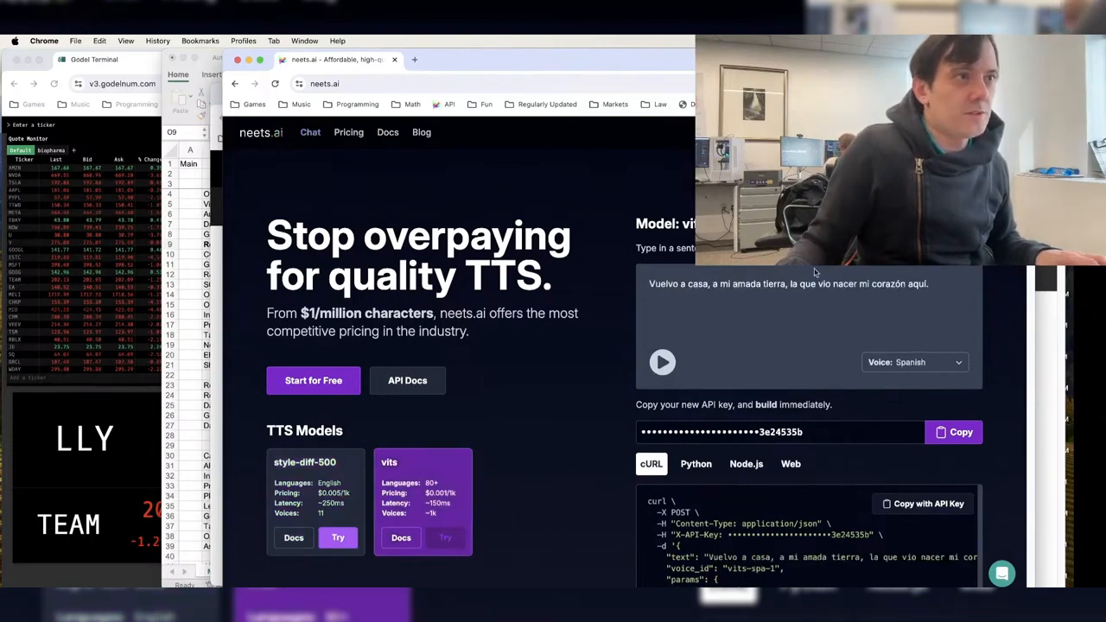
- Browse the languages offered for the vits model's voice and play the sample sentence in Spanish
{"action": "left_click", "coordinate": [920, 368]}
{"action": "scroll", "coordinate": [923, 442], "scroll_direction": "down", "scroll_amount": 2}
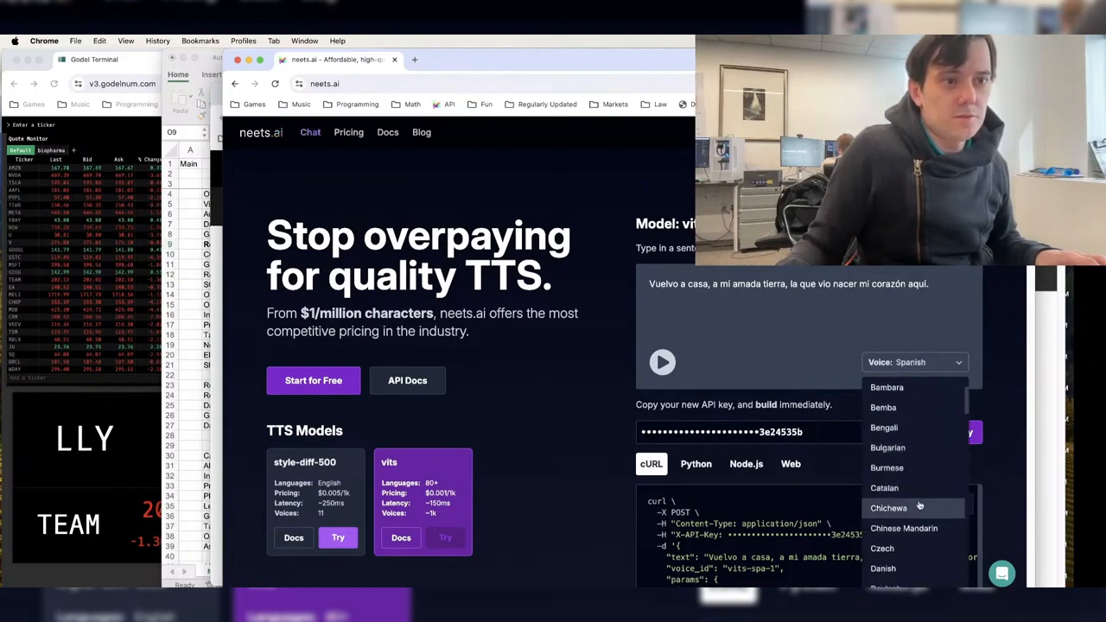
{"action": "scroll", "coordinate": [916, 436], "scroll_direction": "up", "scroll_amount": 3}
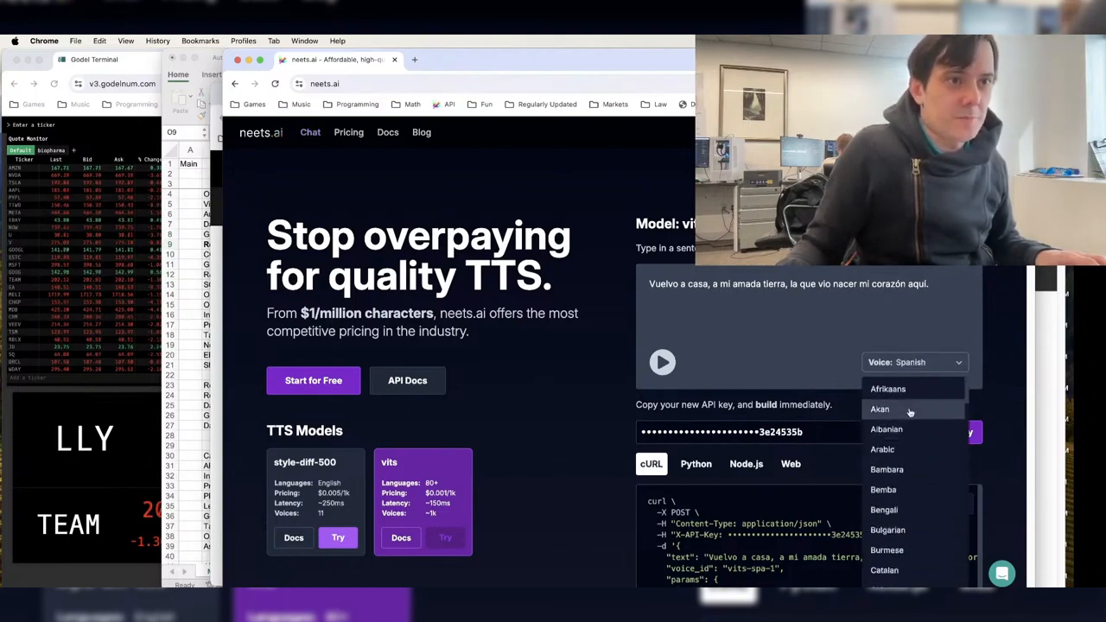
{"action": "scroll", "coordinate": [908, 511], "scroll_direction": "down", "scroll_amount": 15}
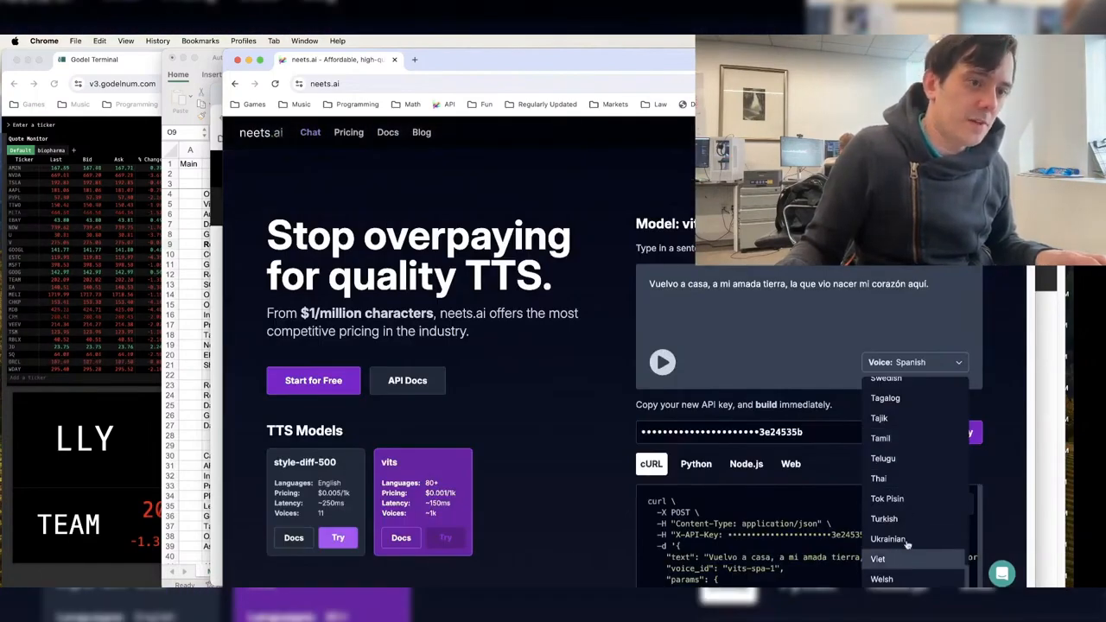
{"action": "scroll", "coordinate": [914, 518], "scroll_direction": "up", "scroll_amount": 5}
{"action": "scroll", "coordinate": [908, 480], "scroll_direction": "up", "scroll_amount": 4}
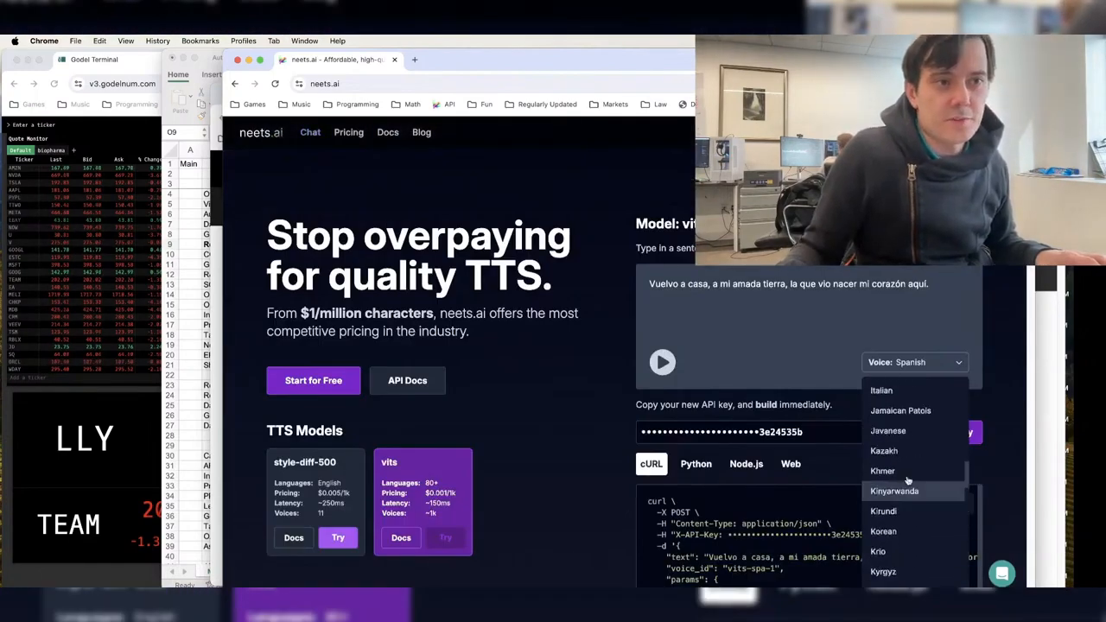
{"action": "left_click", "coordinate": [763, 333]}
{"action": "left_click", "coordinate": [662, 363]}
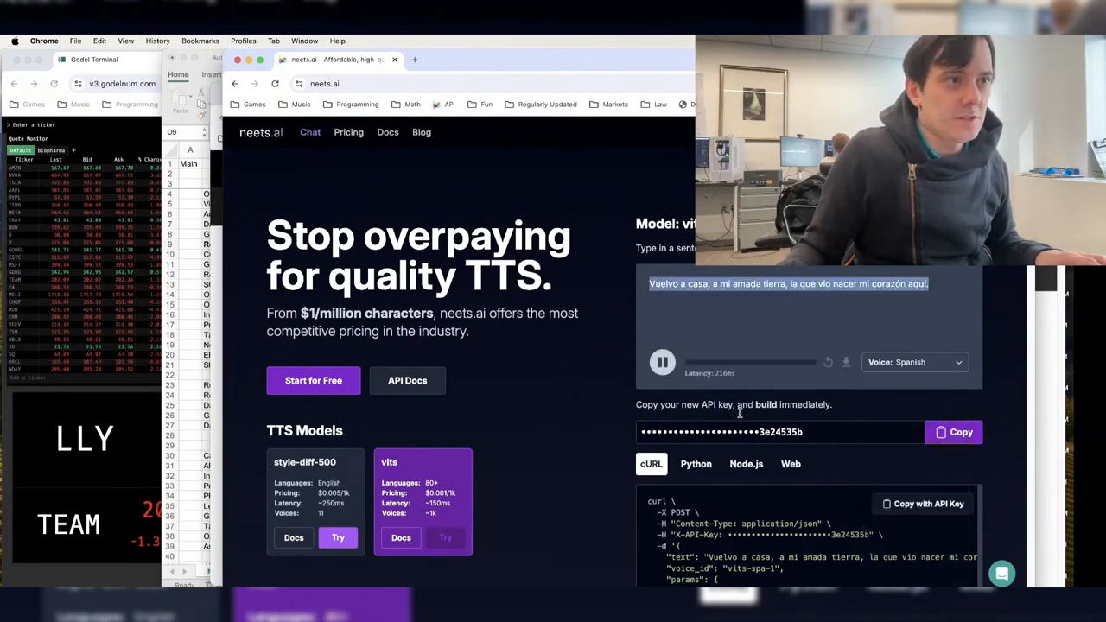
- Replace the sample sentence with "Yo soy el grande maricon." and play it in the Spanish voice
{"action": "left_click", "coordinate": [795, 298]}
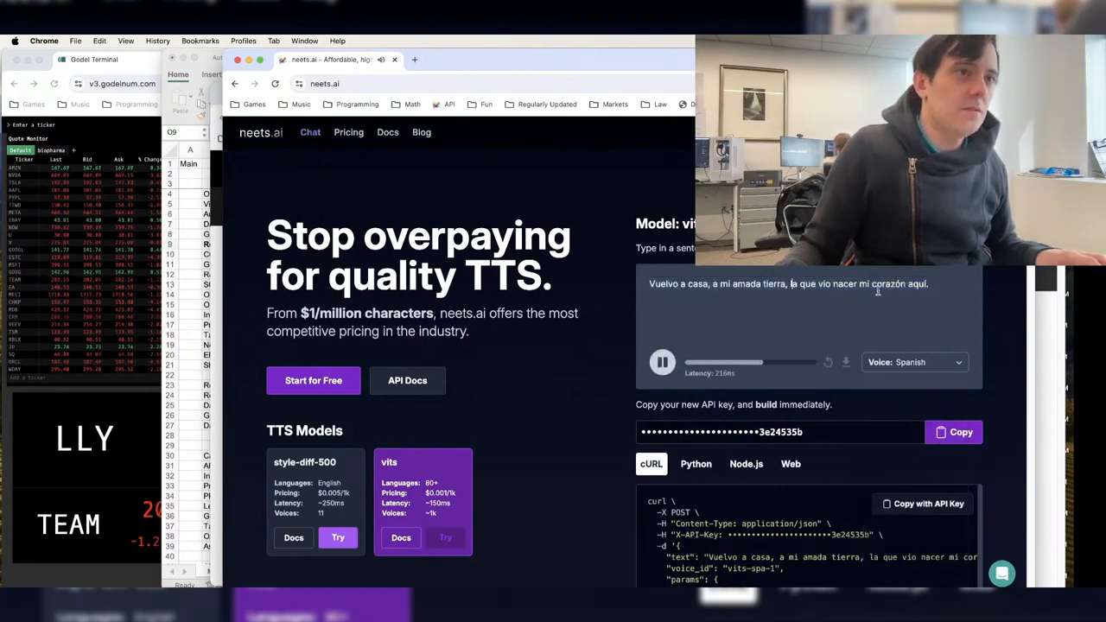
{"action": "key", "text": "BackSpace"}
{"action": "type", "text": "m,ar"}
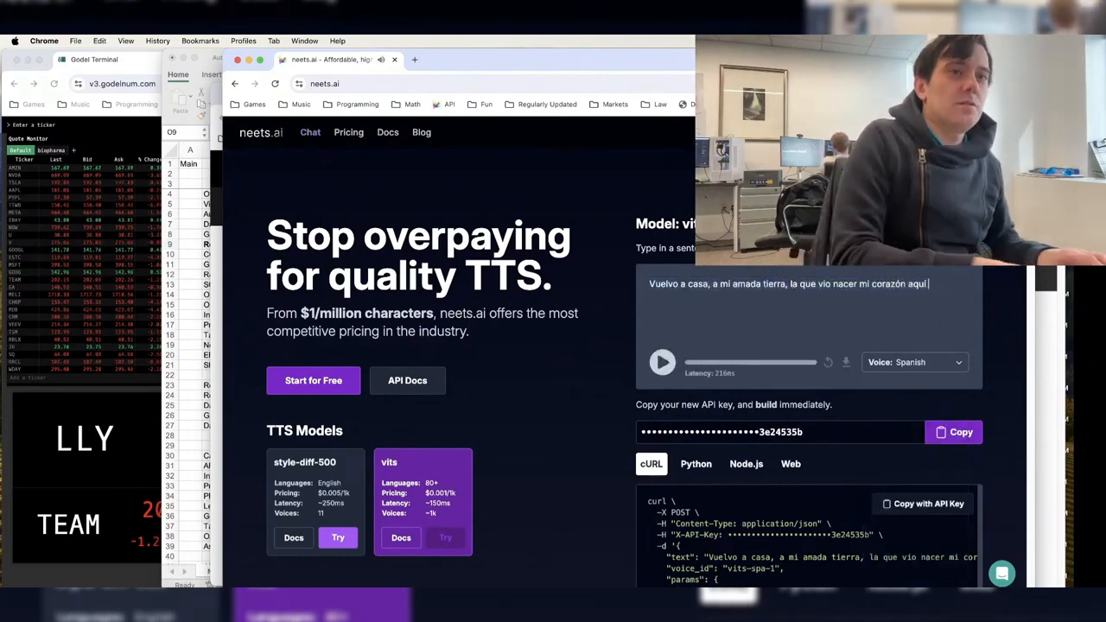
{"action": "key", "text": "super+a"}
{"action": "type", "text": "Yo soy e"}
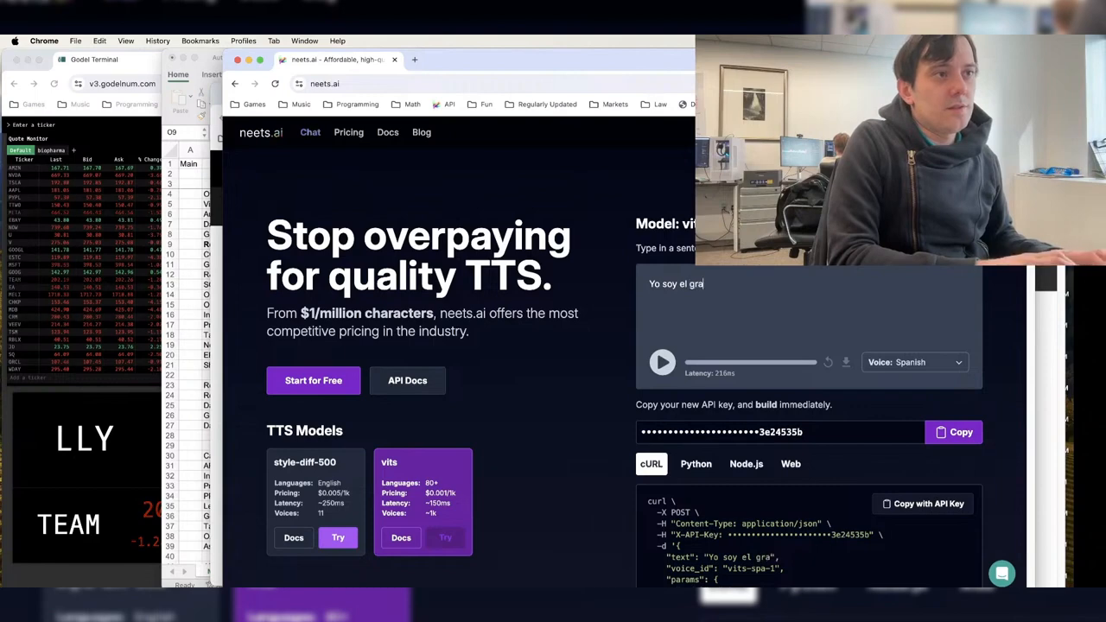
{"action": "type", "text": "l grande maricon."}
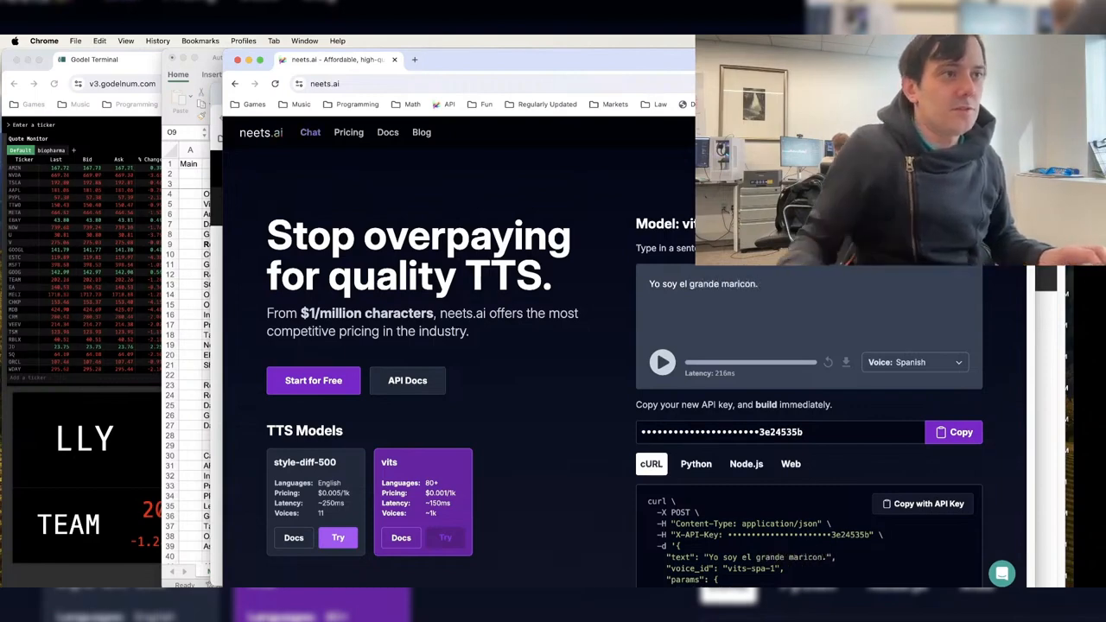
{"action": "left_click", "coordinate": [844, 276]}
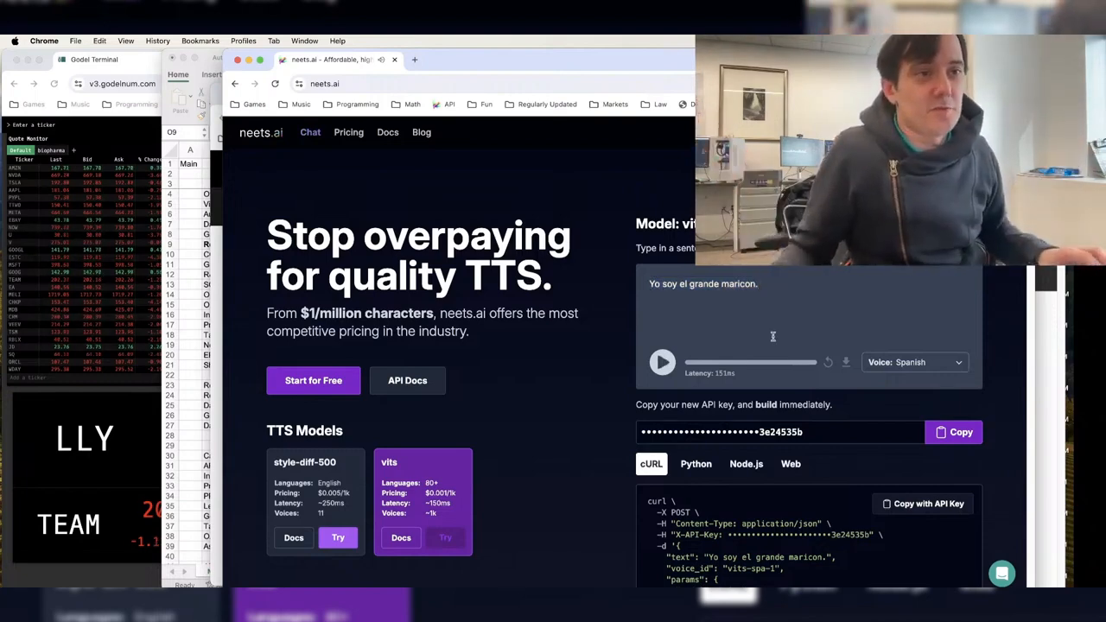
- Examine the vits voice language list again and the page's section on supported languages
{"action": "left_click", "coordinate": [901, 367]}
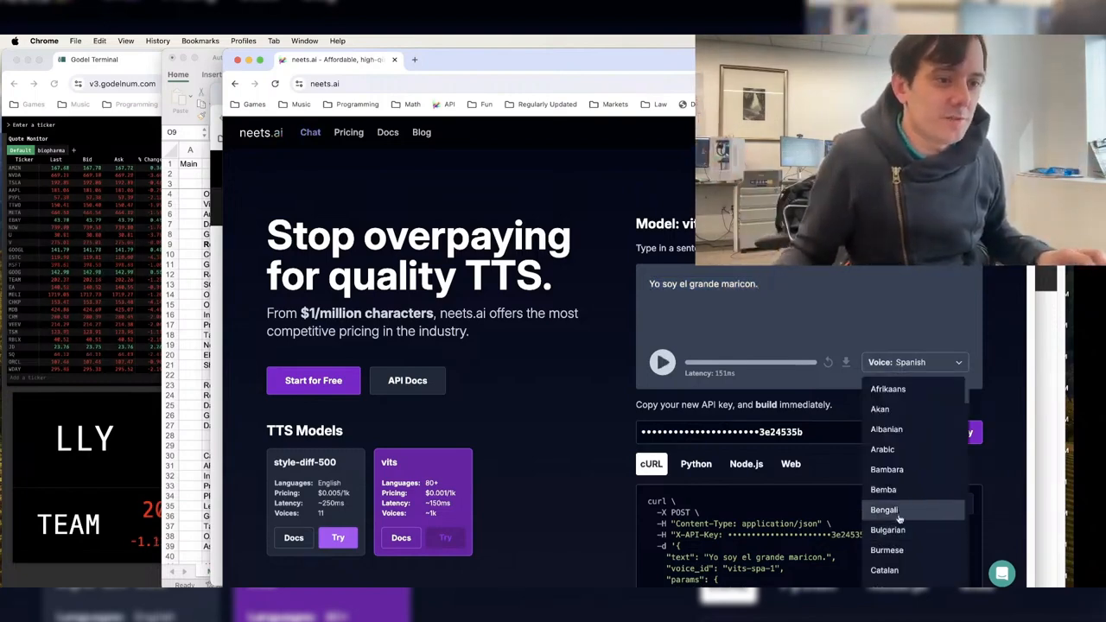
{"action": "scroll", "coordinate": [916, 523], "scroll_direction": "down", "scroll_amount": 4}
{"action": "scroll", "coordinate": [907, 540], "scroll_direction": "down", "scroll_amount": 2}
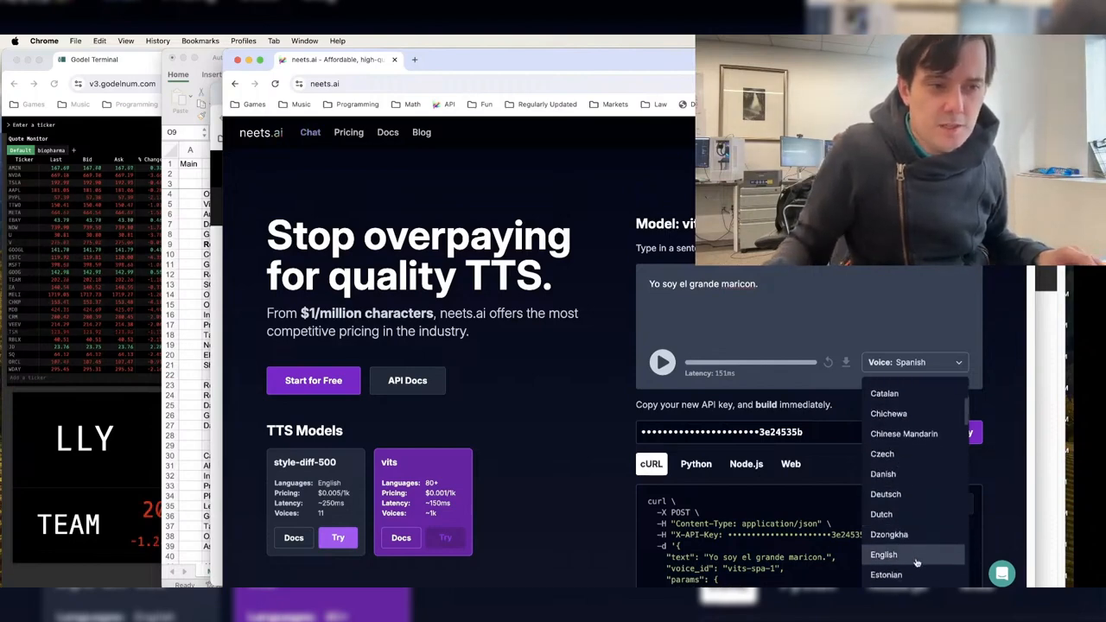
{"action": "left_click", "coordinate": [584, 543]}
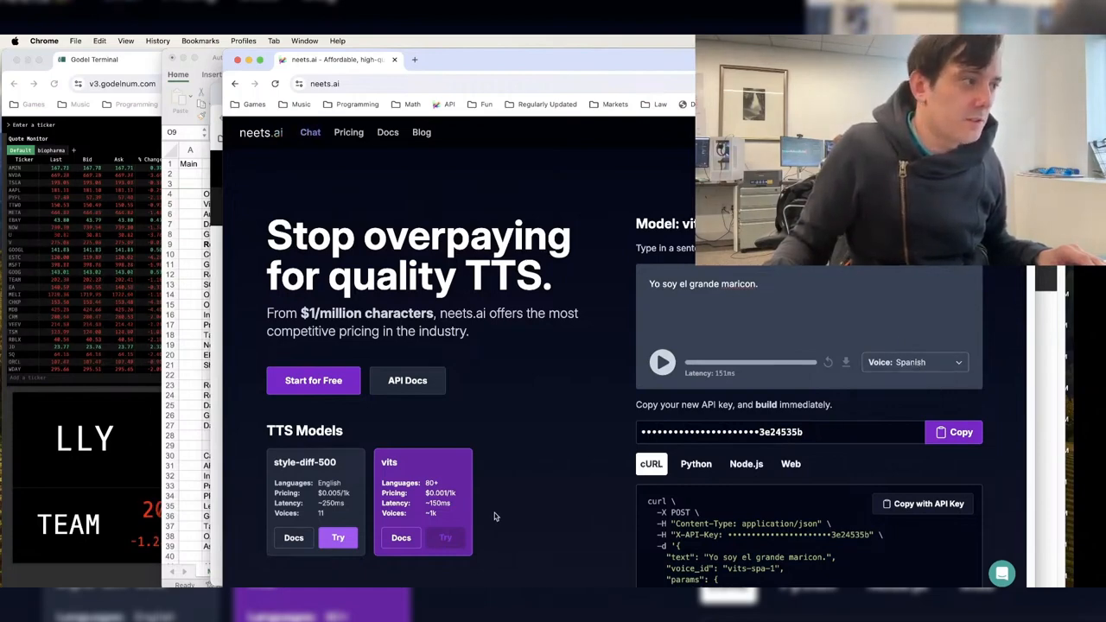
{"action": "left_click", "coordinate": [922, 364]}
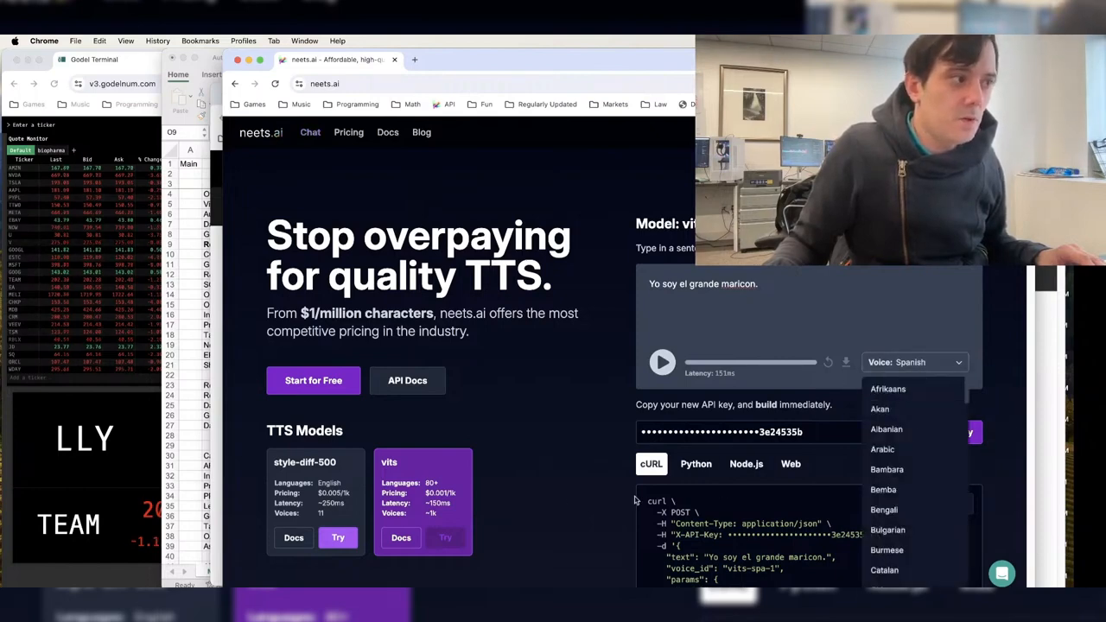
{"action": "left_click", "coordinate": [419, 529]}
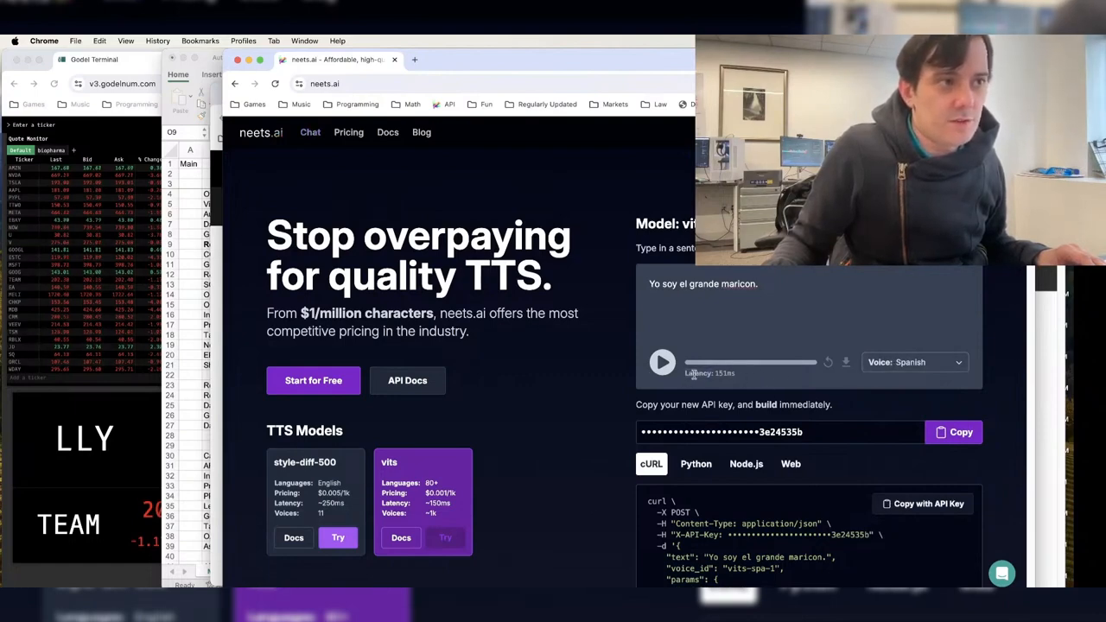
{"action": "left_click", "coordinate": [735, 379]}
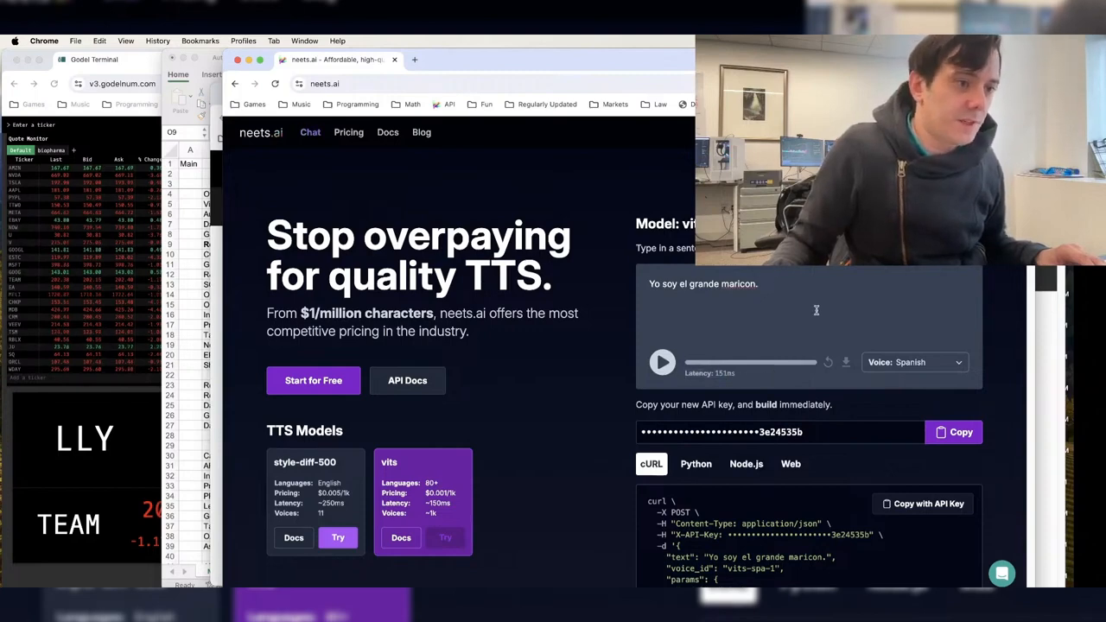
{"action": "scroll", "coordinate": [816, 309], "scroll_direction": "down", "scroll_amount": 10}
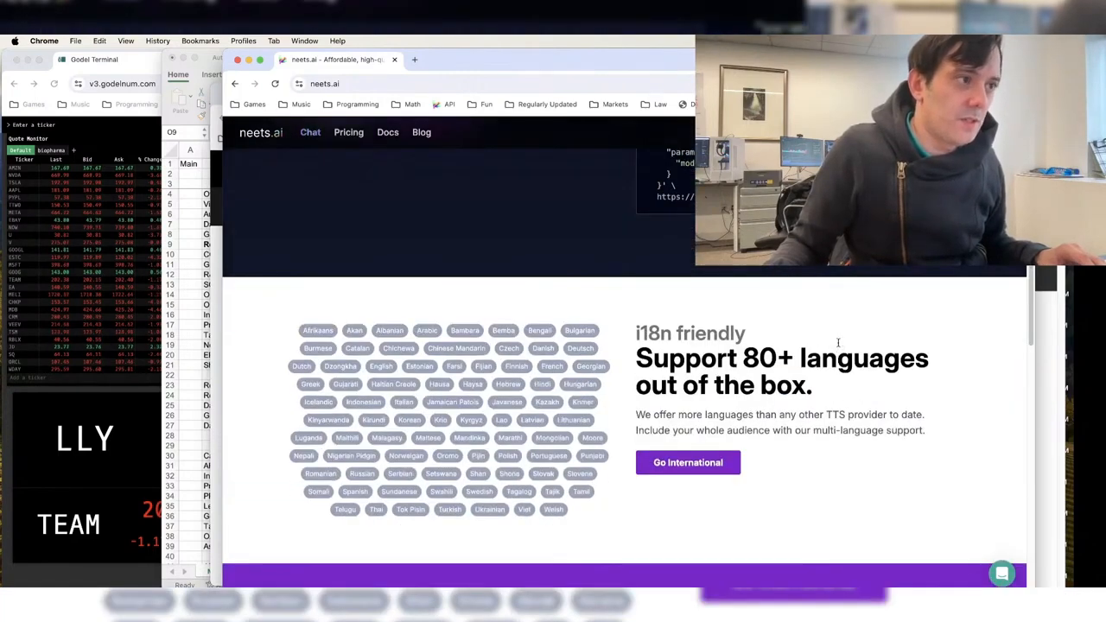
- Look over the supported-languages section on neets.ai, return to the speech demo and select its Spanish sentence
{"action": "left_click_drag", "start_coordinate": [669, 519], "coordinate": [350, 403]}
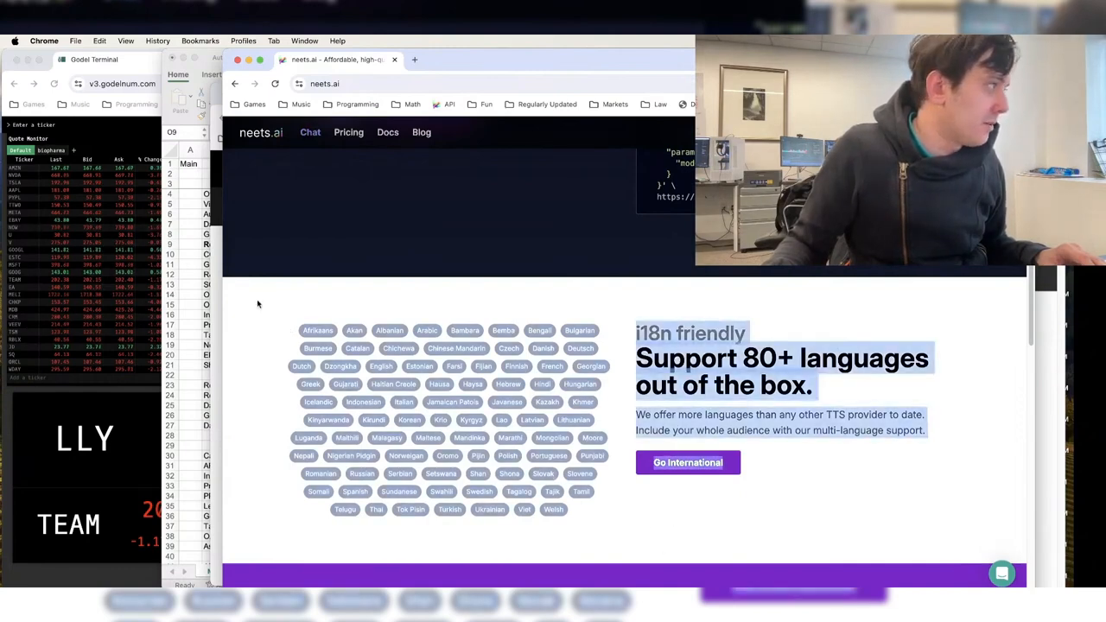
{"action": "scroll", "coordinate": [560, 406], "scroll_direction": "up", "scroll_amount": 10}
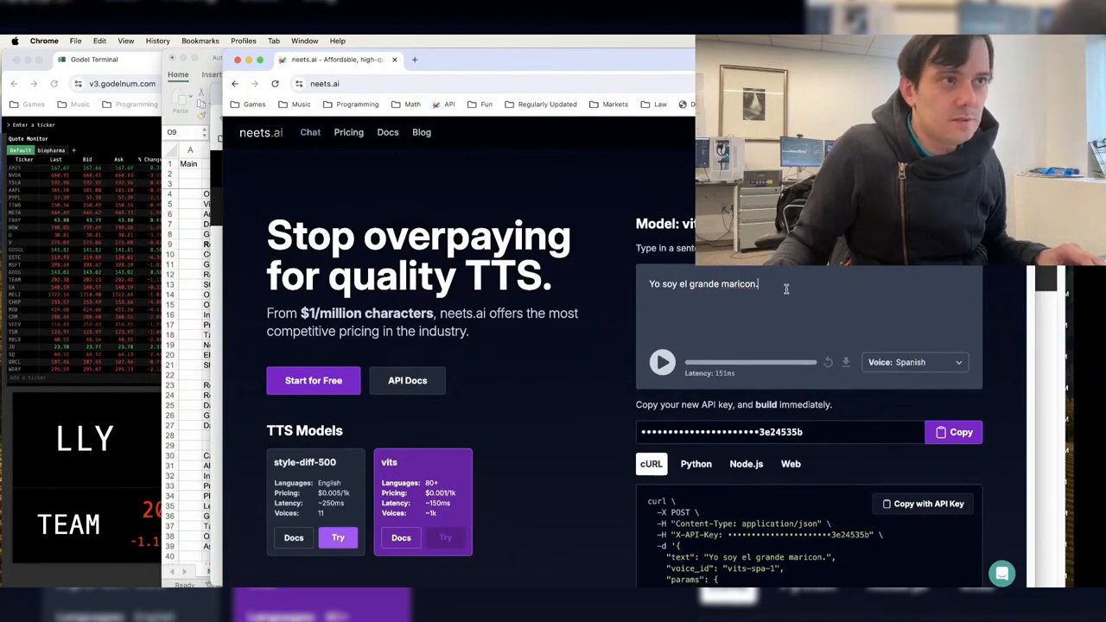
{"action": "left_click_drag", "start_coordinate": [786, 289], "coordinate": [568, 281]}
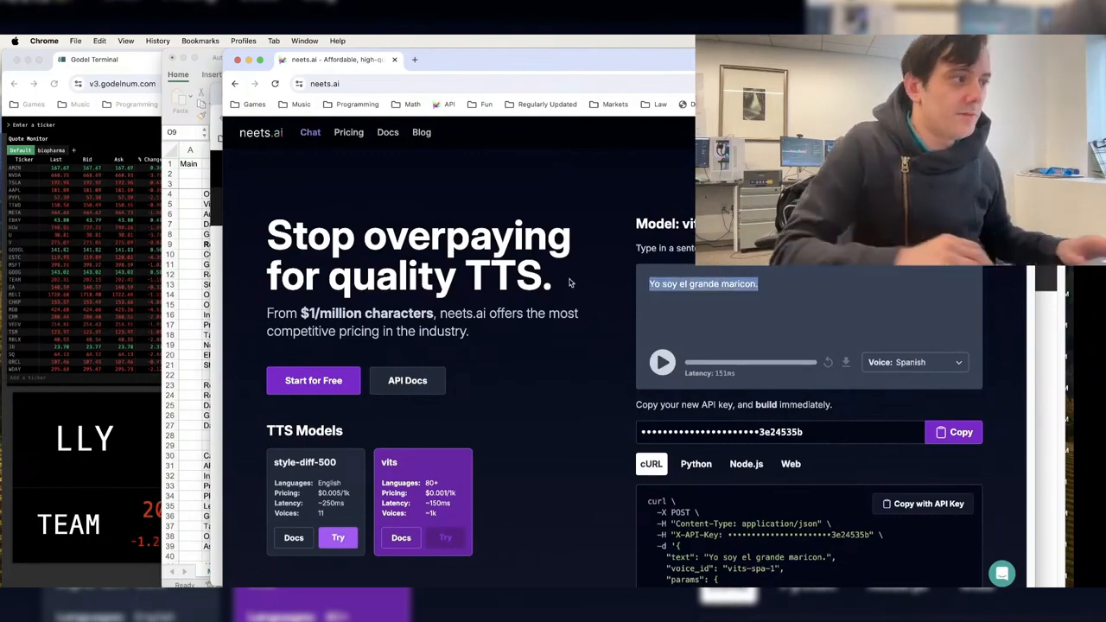
- Switch to Excel, open the recent workbook Comparison, and move and enlarge its window over the NVDA model
{"action": "left_click", "coordinate": [183, 192]}
{"action": "left_click", "coordinate": [66, 41]}
{"action": "mouse_move", "coordinate": [86, 95]}
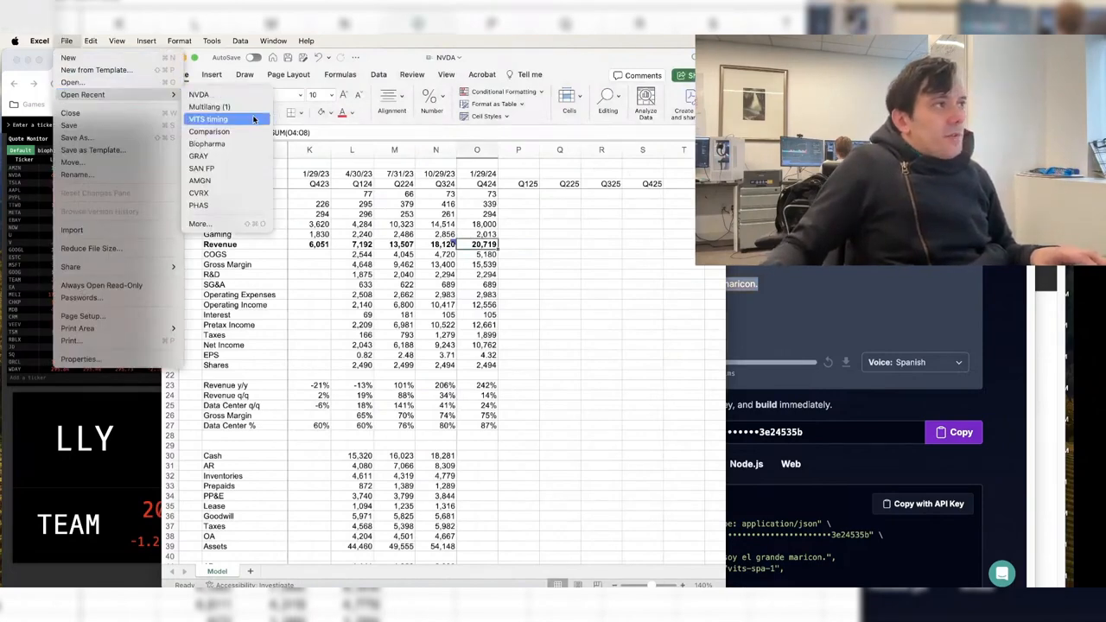
{"action": "left_click", "coordinate": [229, 131]}
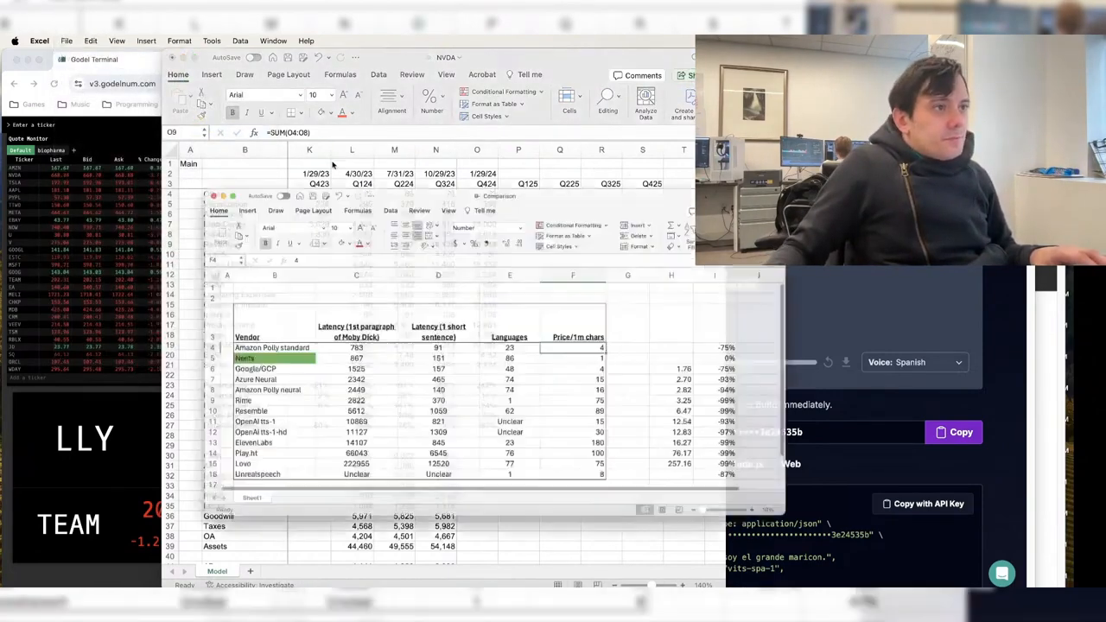
{"action": "left_click_drag", "start_coordinate": [660, 169], "coordinate": [735, 102]}
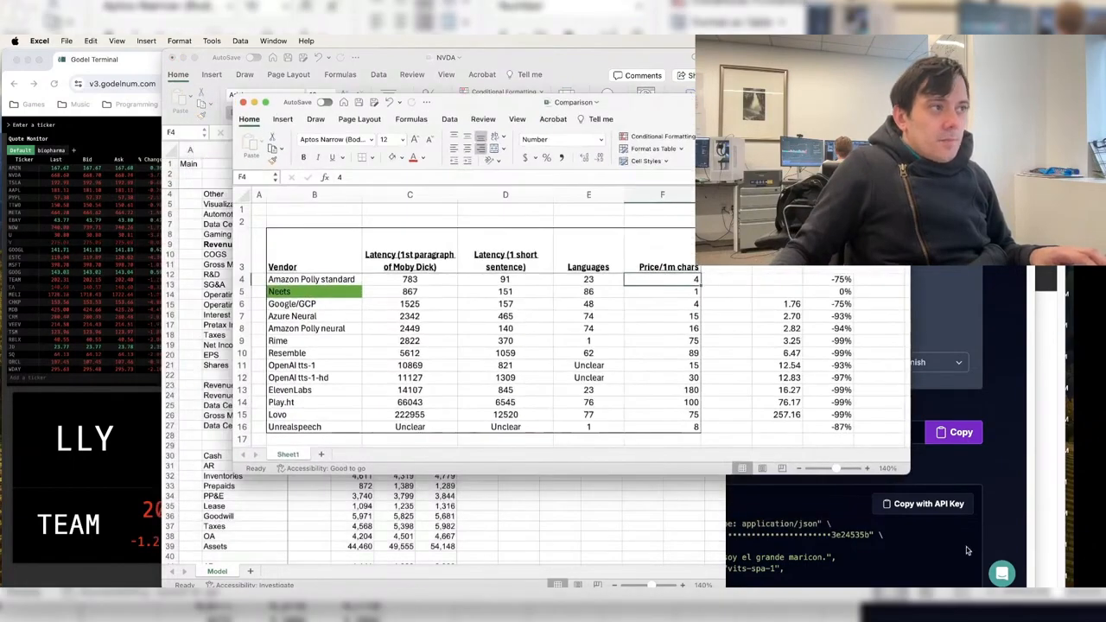
{"action": "left_click_drag", "start_coordinate": [908, 477], "coordinate": [900, 579]}
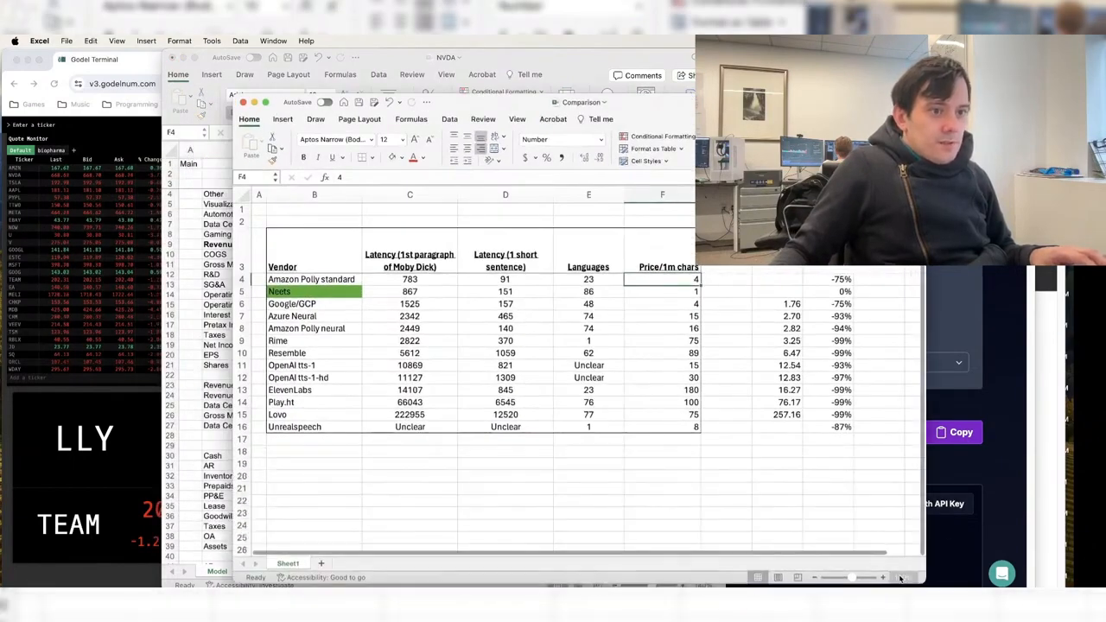
- Enlarge the vendor table to 220% and examine the Moby Dick paragraph latency for Neets and Google/GCP
{"action": "left_click", "coordinate": [883, 578]}
{"action": "left_click", "coordinate": [883, 578]}
{"action": "left_click", "coordinate": [882, 578]}
{"action": "left_click", "coordinate": [883, 578]}
{"action": "left_click", "coordinate": [882, 579]}
{"action": "left_click", "coordinate": [883, 578]}
{"action": "double_click", "coordinate": [883, 578]}
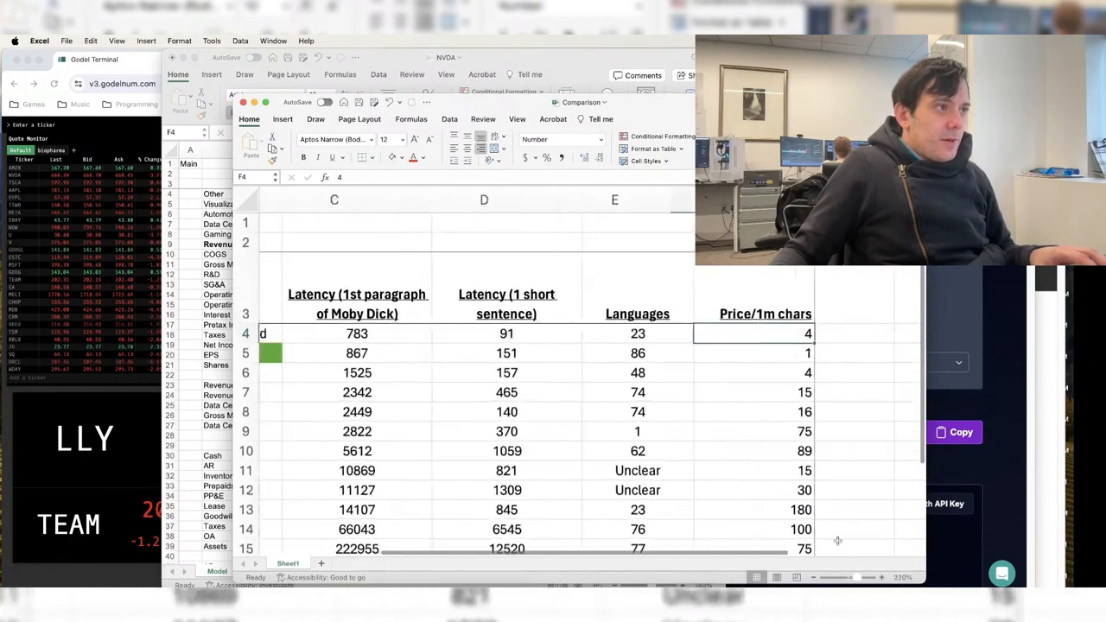
{"action": "left_click", "coordinate": [294, 439]}
{"action": "scroll", "coordinate": [294, 439], "scroll_direction": "left", "scroll_amount": 3}
{"action": "left_click", "coordinate": [470, 354]}
{"action": "scroll", "coordinate": [544, 396], "scroll_direction": "down", "scroll_amount": 2}
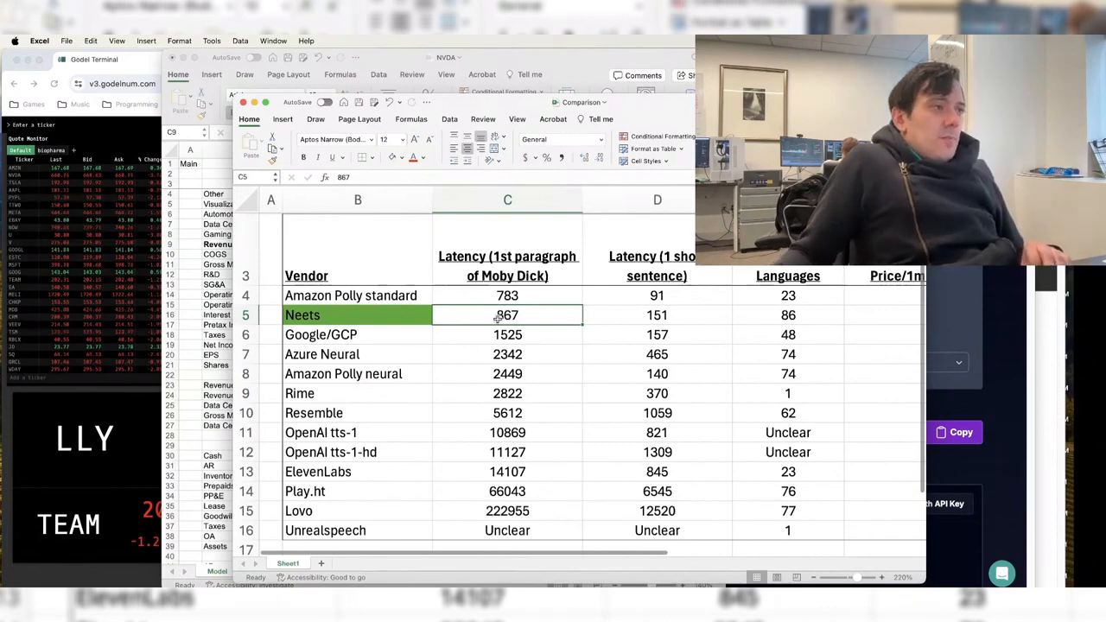
{"action": "left_click", "coordinate": [373, 342]}
{"action": "left_click", "coordinate": [537, 334]}
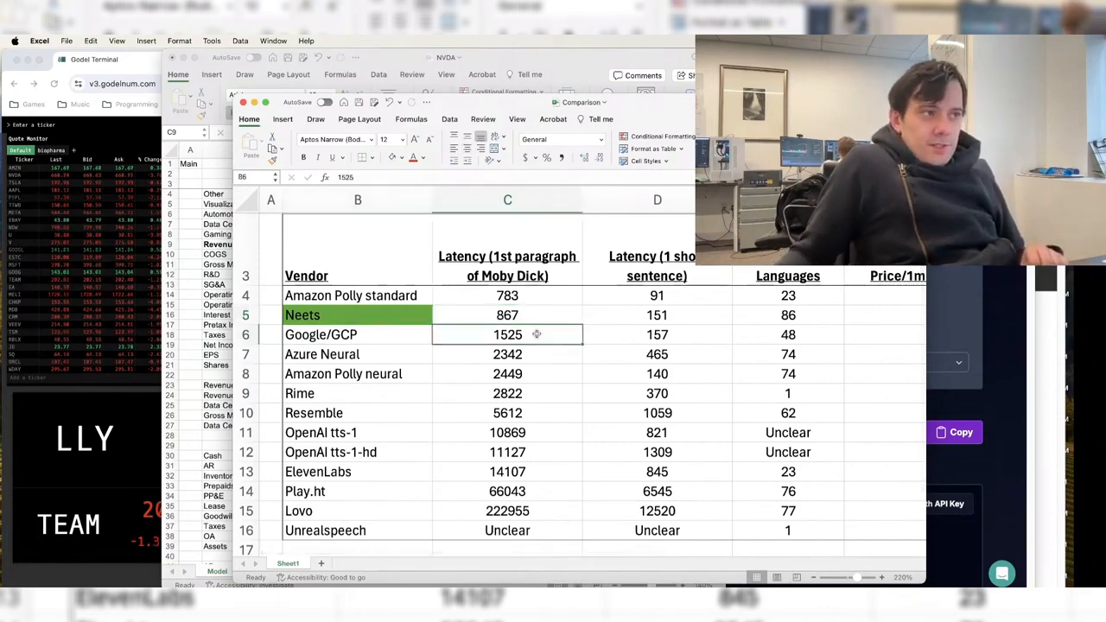
- Compare the Moby Dick paragraph latency of Azure Neural and of the vendors from OpenAI tts-1 down to Unrealspeech
{"action": "left_click_drag", "start_coordinate": [323, 358], "coordinate": [553, 357]}
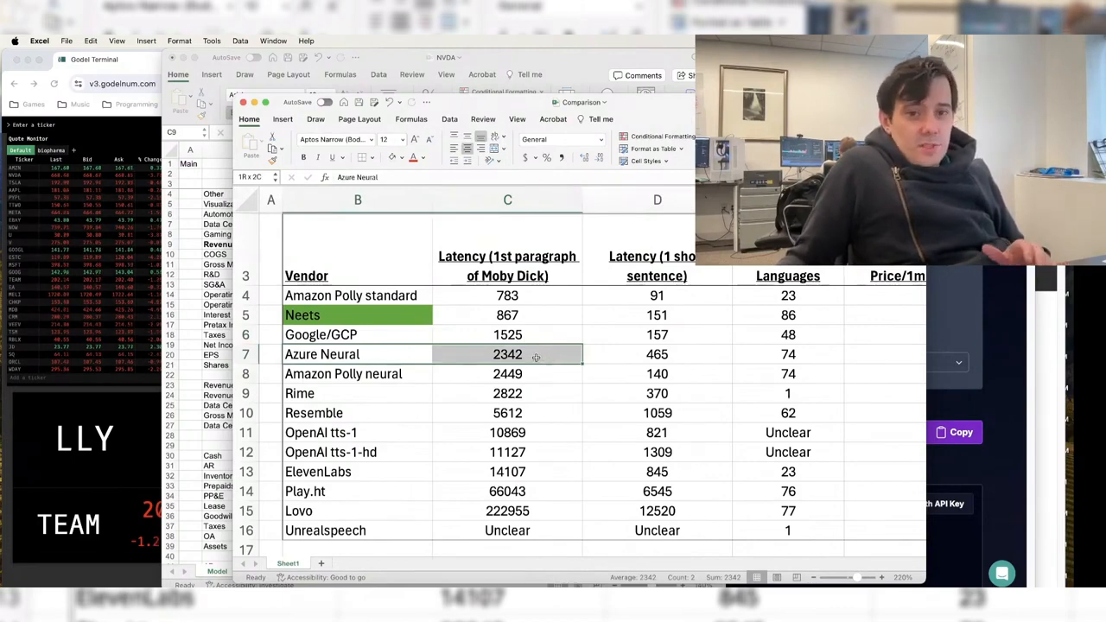
{"action": "left_click_drag", "start_coordinate": [536, 357], "coordinate": [304, 350]}
{"action": "left_click_drag", "start_coordinate": [364, 432], "coordinate": [541, 454]}
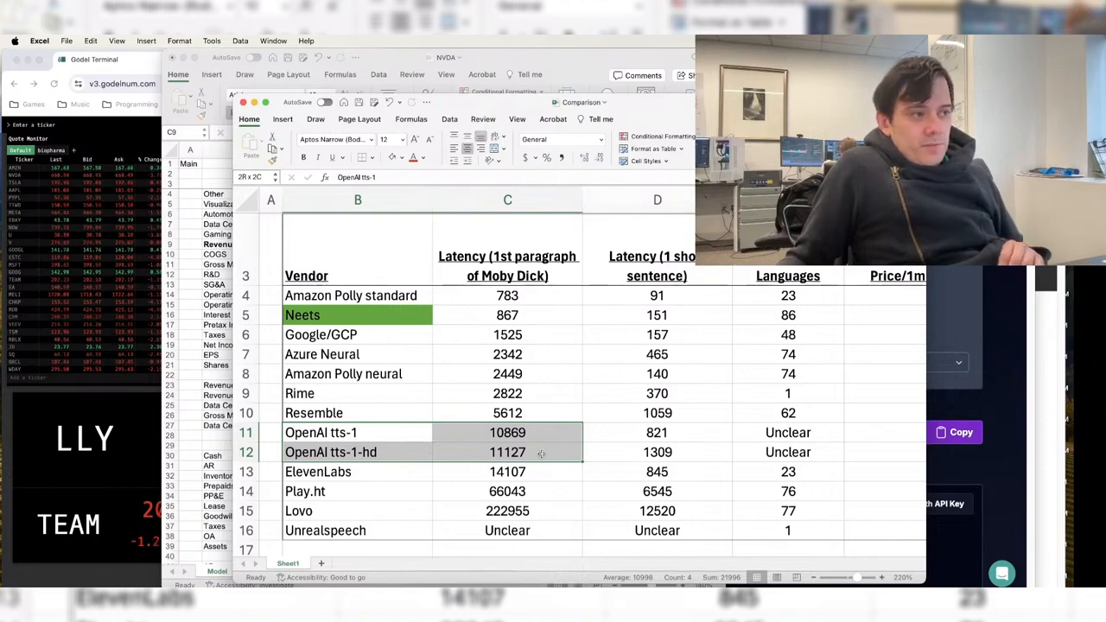
{"action": "left_click_drag", "start_coordinate": [541, 454], "coordinate": [587, 529]}
{"action": "scroll", "coordinate": [596, 488], "scroll_direction": "down", "scroll_amount": 3}
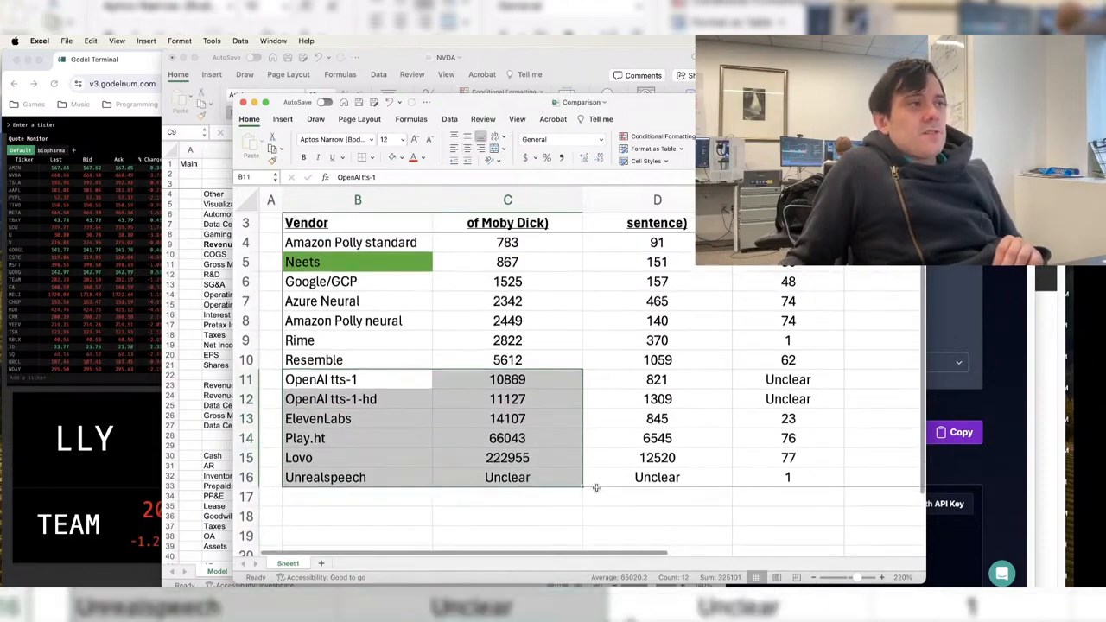
{"action": "scroll", "coordinate": [597, 488], "scroll_direction": "up", "scroll_amount": 2}
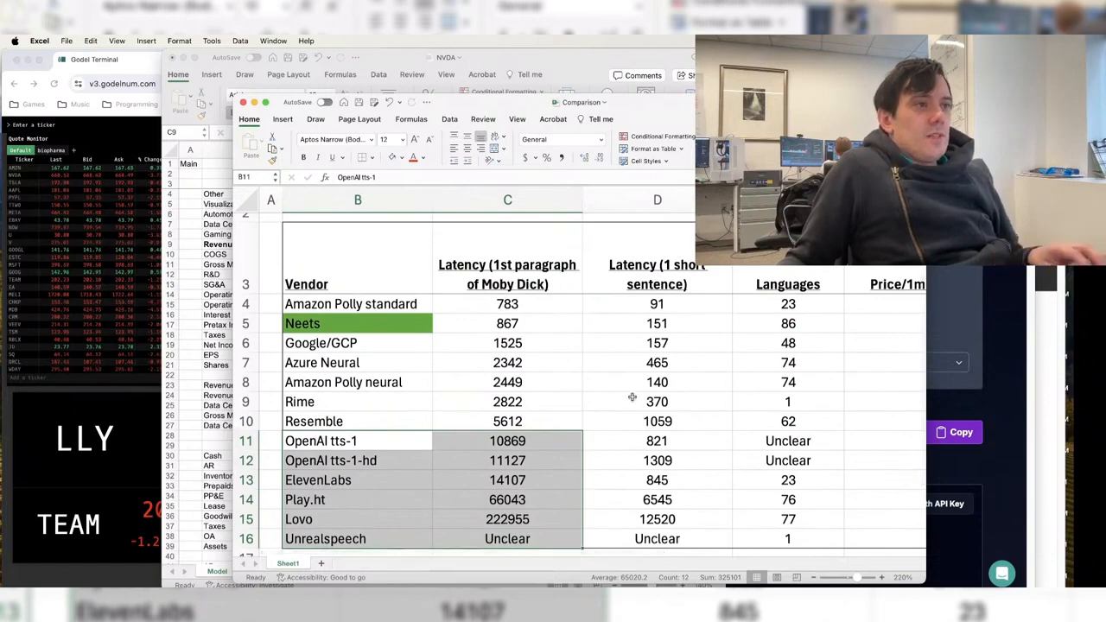
{"action": "scroll", "coordinate": [822, 303], "scroll_direction": "down", "scroll_amount": 3}
{"action": "scroll", "coordinate": [821, 302], "scroll_direction": "up", "scroll_amount": 3}
- Bold the Languages and Price/1m chars values in the Neets row
{"action": "left_click_drag", "start_coordinate": [788, 294], "coordinate": [791, 324]}
{"action": "left_click", "coordinate": [790, 319]}
{"action": "key", "text": "super+b"}
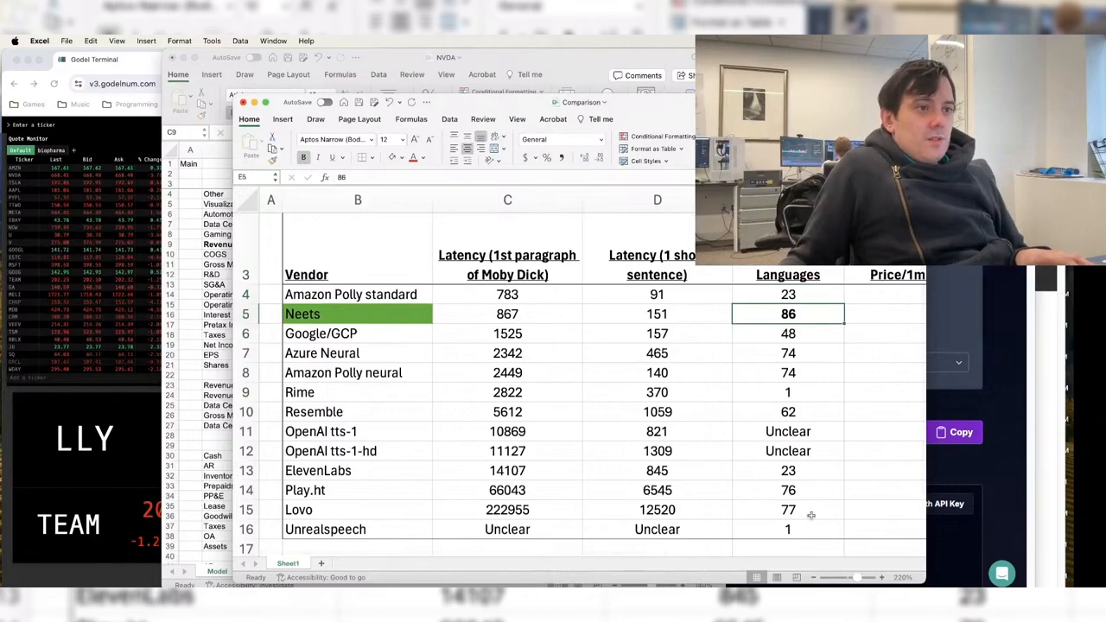
{"action": "left_click_drag", "start_coordinate": [811, 527], "coordinate": [807, 303]}
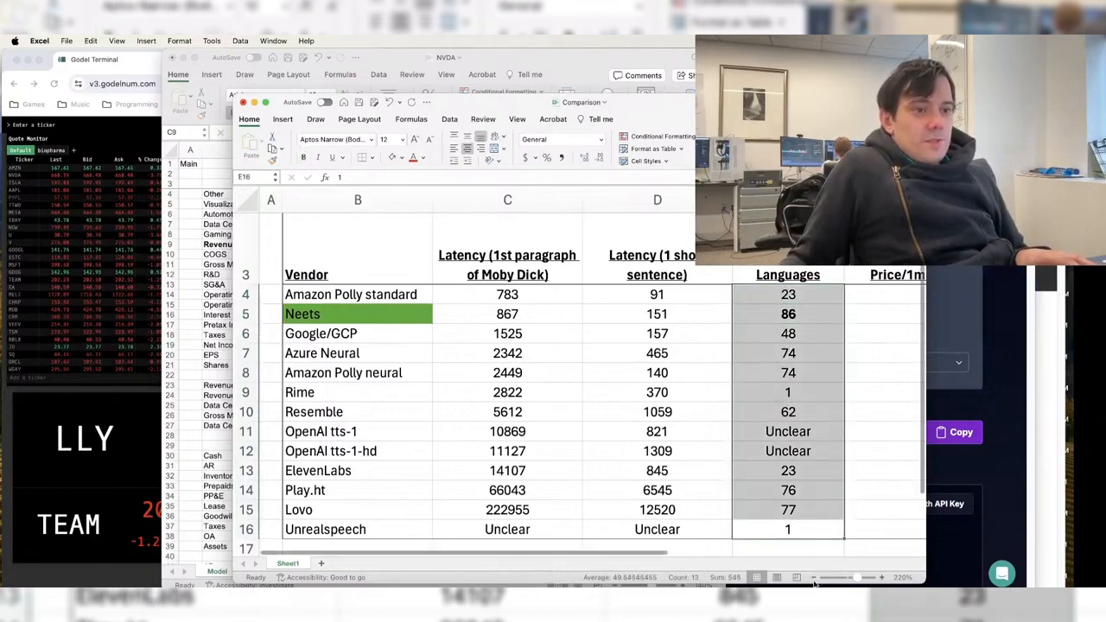
{"action": "left_click", "coordinate": [814, 579]}
{"action": "left_click", "coordinate": [813, 578]}
{"action": "left_click", "coordinate": [814, 578]}
{"action": "left_click", "coordinate": [825, 299]}
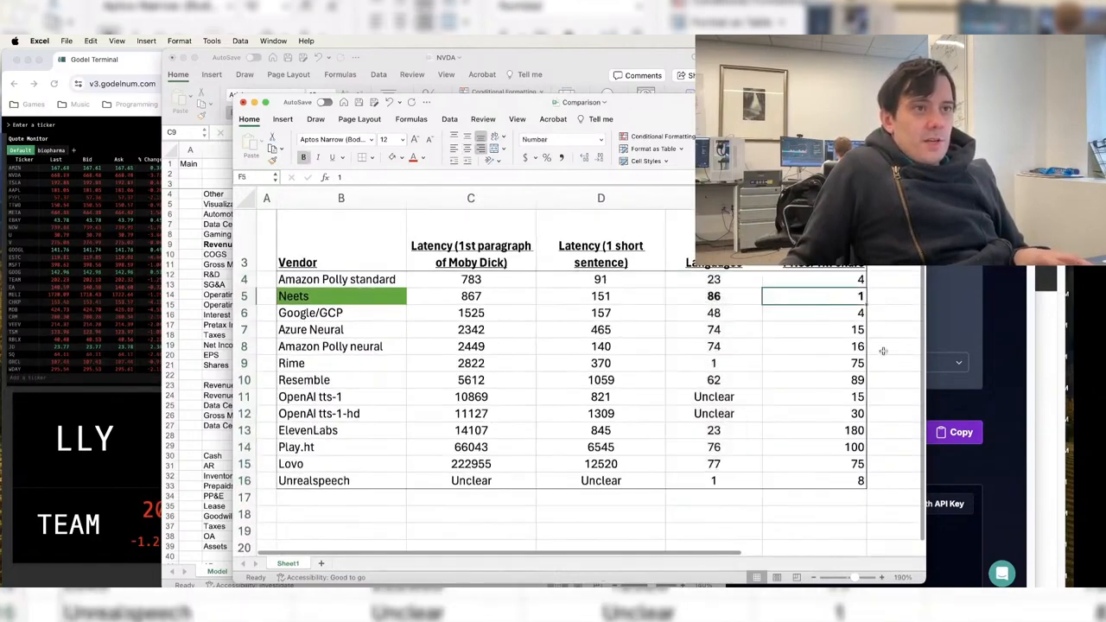
{"action": "key", "text": "super+b"}
- Format the price-difference percentages in I7:I16 to show one decimal place
{"action": "left_click", "coordinate": [899, 430]}
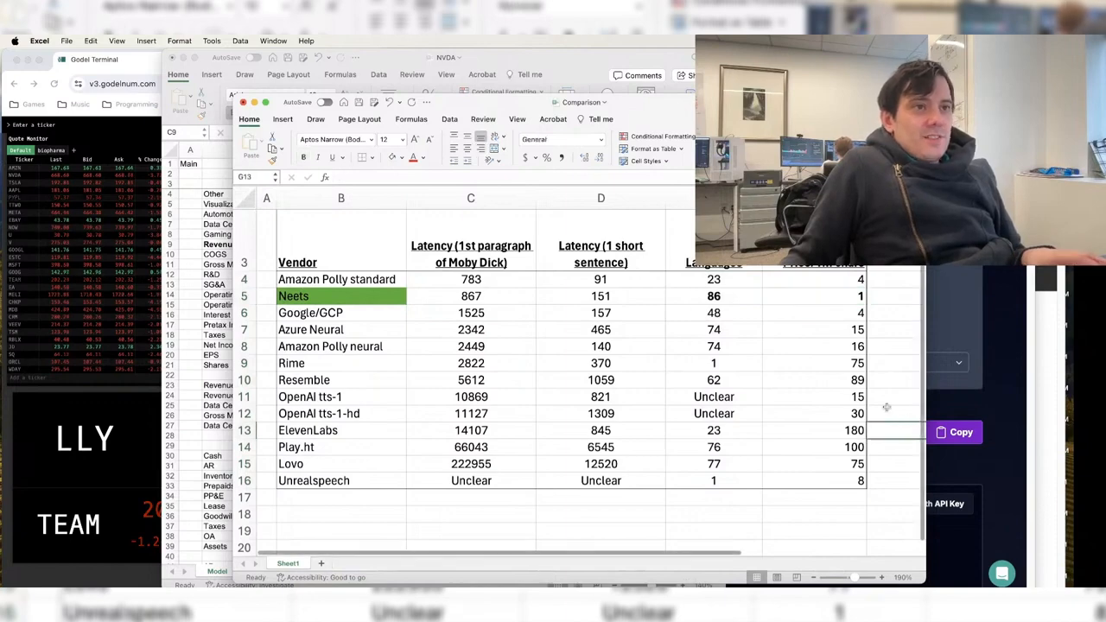
{"action": "left_click_drag", "start_coordinate": [742, 553], "coordinate": [896, 554]}
{"action": "left_click", "coordinate": [847, 381]}
{"action": "left_click_drag", "start_coordinate": [868, 481], "coordinate": [871, 279]}
{"action": "left_click", "coordinate": [874, 280]}
{"action": "left_click_drag", "start_coordinate": [871, 331], "coordinate": [870, 481]}
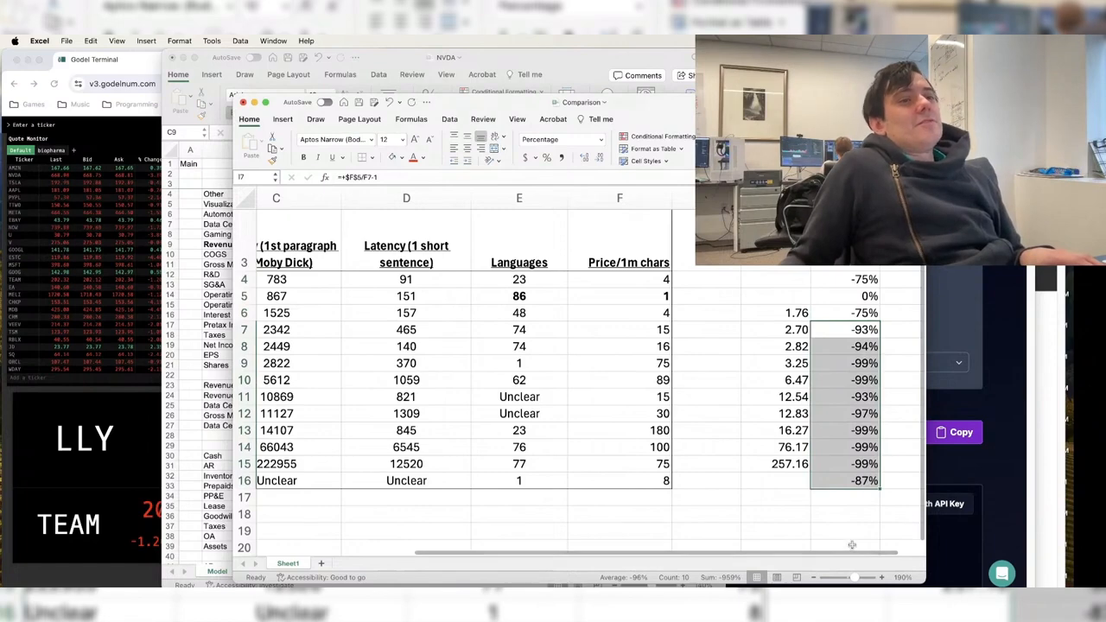
{"action": "key", "text": "super+1"}
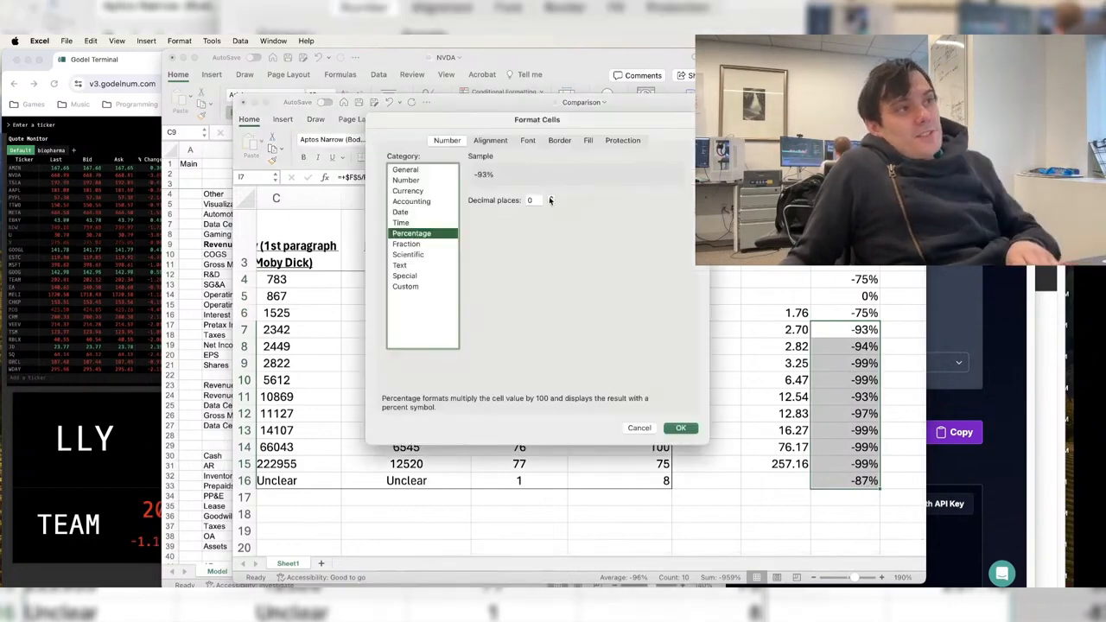
{"action": "left_click", "coordinate": [550, 198]}
{"action": "key", "text": "Return"}
- Examine the price-difference percentages, including Play.ht and ElevenLabs, and look over the whole vendor table at 160% zoom
{"action": "left_click", "coordinate": [868, 450]}
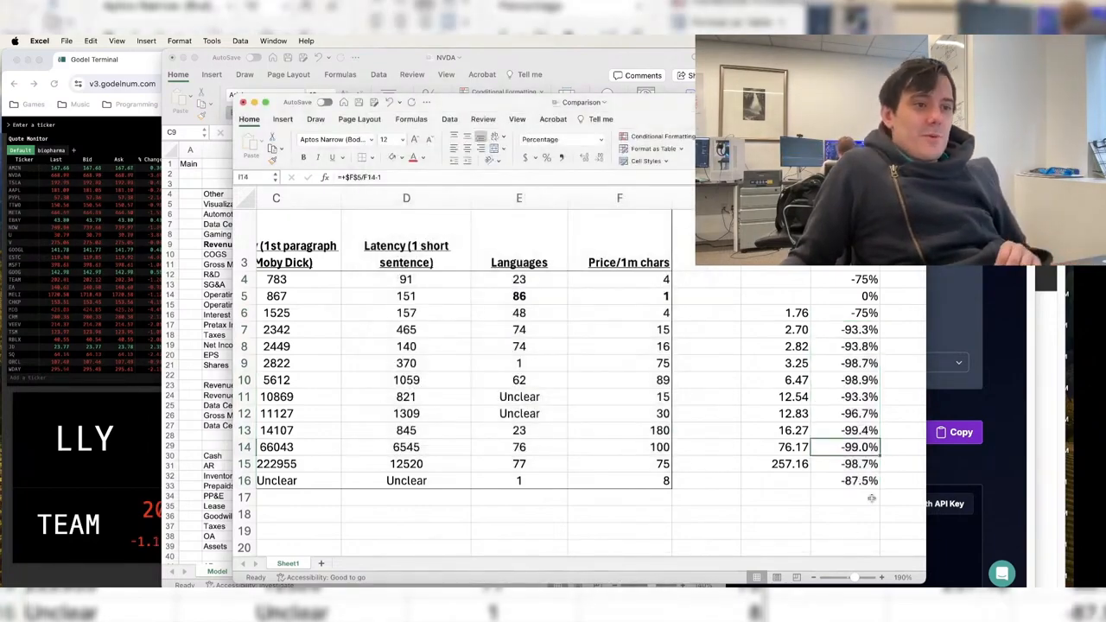
{"action": "left_click", "coordinate": [860, 430]}
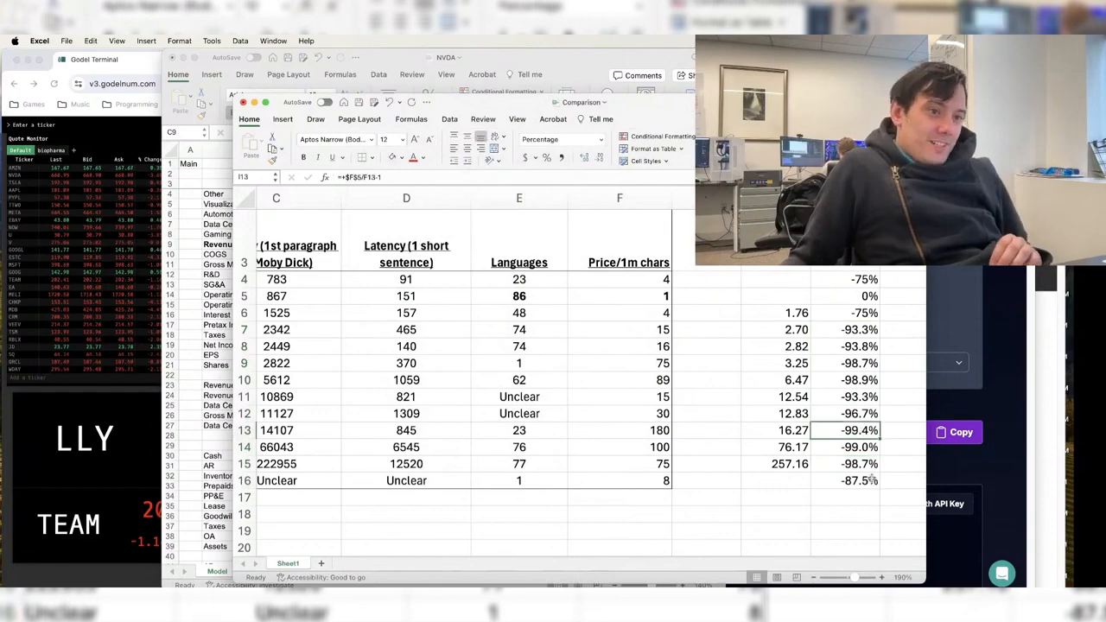
{"action": "left_click_drag", "start_coordinate": [876, 489], "coordinate": [860, 279]}
{"action": "left_click_drag", "start_coordinate": [740, 362], "coordinate": [29, 255]}
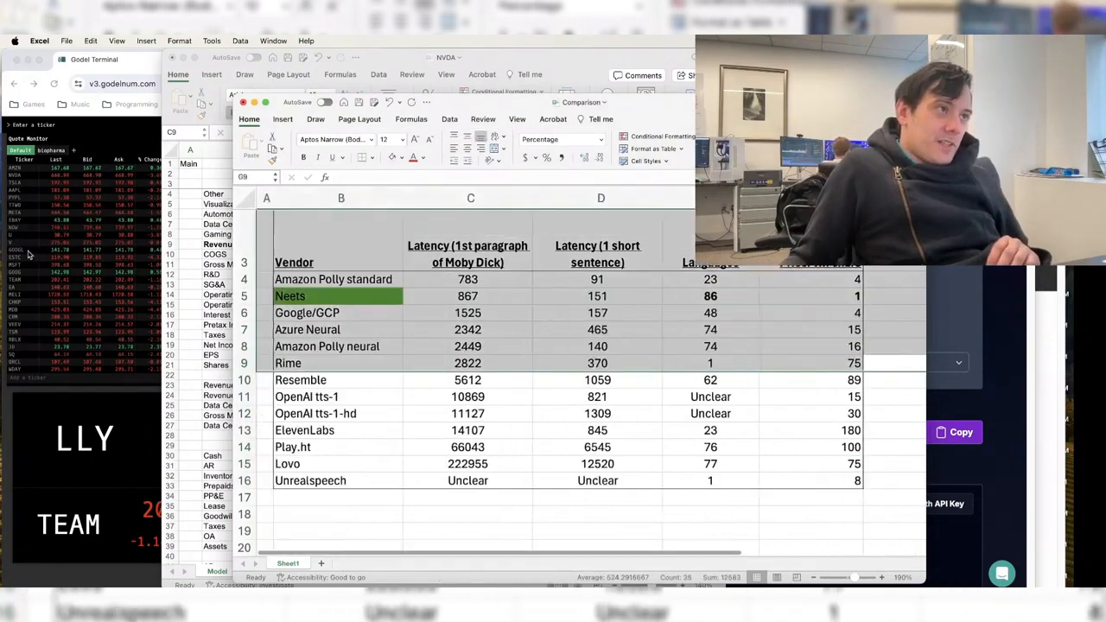
{"action": "scroll", "coordinate": [418, 336], "scroll_direction": "up", "scroll_amount": 1}
{"action": "scroll", "coordinate": [417, 336], "scroll_direction": "down", "scroll_amount": 2}
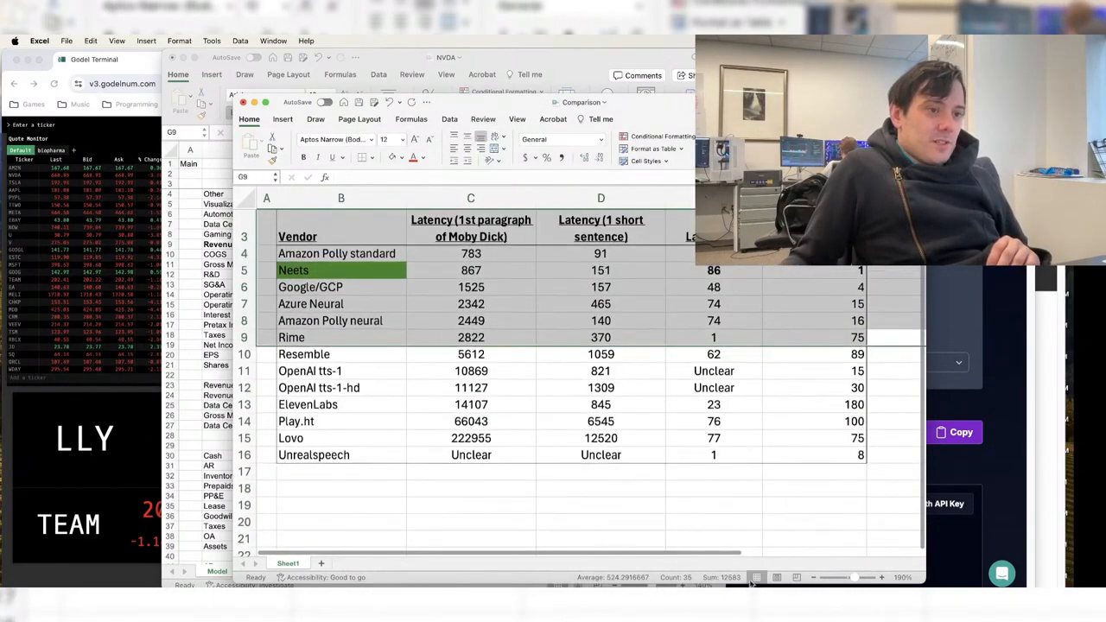
{"action": "left_click", "coordinate": [815, 578]}
{"action": "left_click", "coordinate": [815, 578]}
{"action": "left_click", "coordinate": [815, 578]}
{"action": "left_click", "coordinate": [649, 466]}
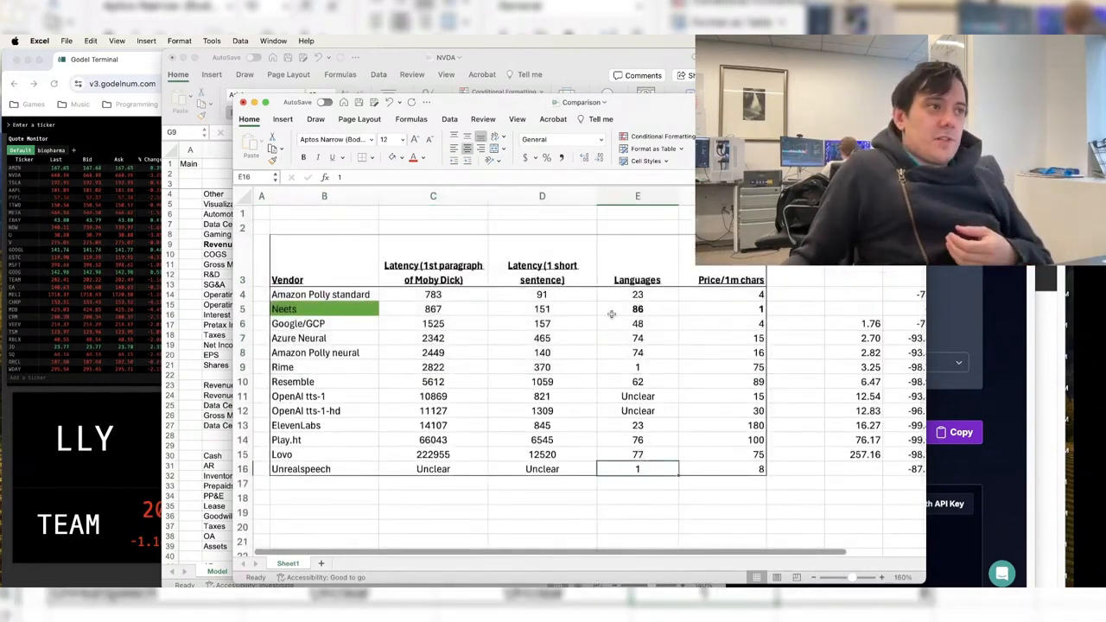
{"action": "left_click_drag", "start_coordinate": [433, 295], "coordinate": [262, 213]}
{"action": "left_click", "coordinate": [518, 398]}
{"action": "left_click_drag", "start_coordinate": [315, 425], "coordinate": [319, 440]}
{"action": "key", "text": "super+b"}
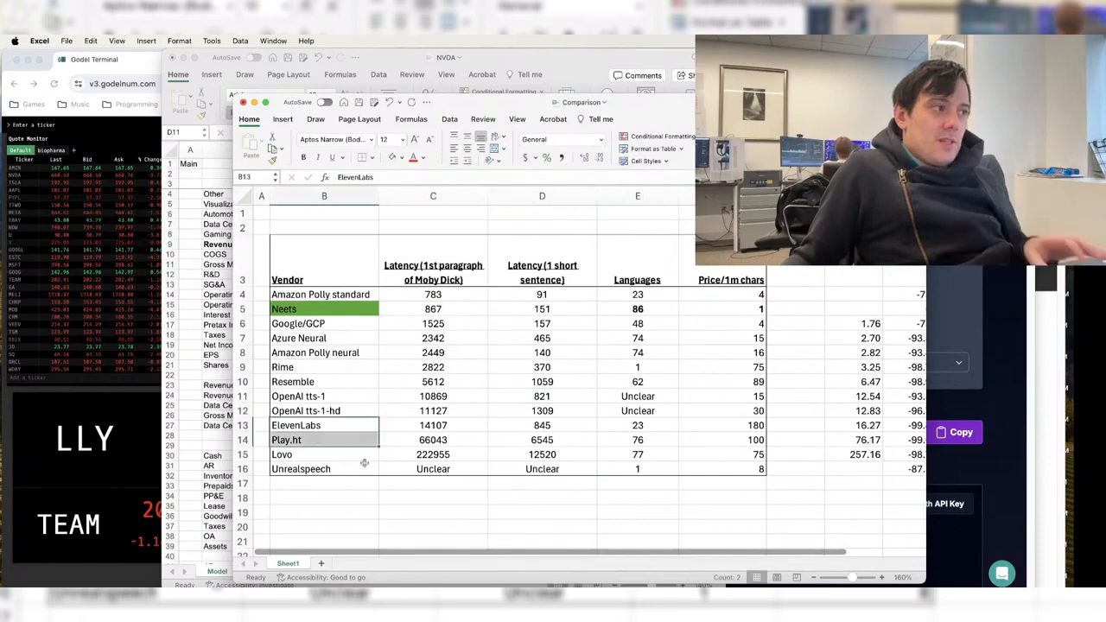
{"action": "key", "text": "super+b"}
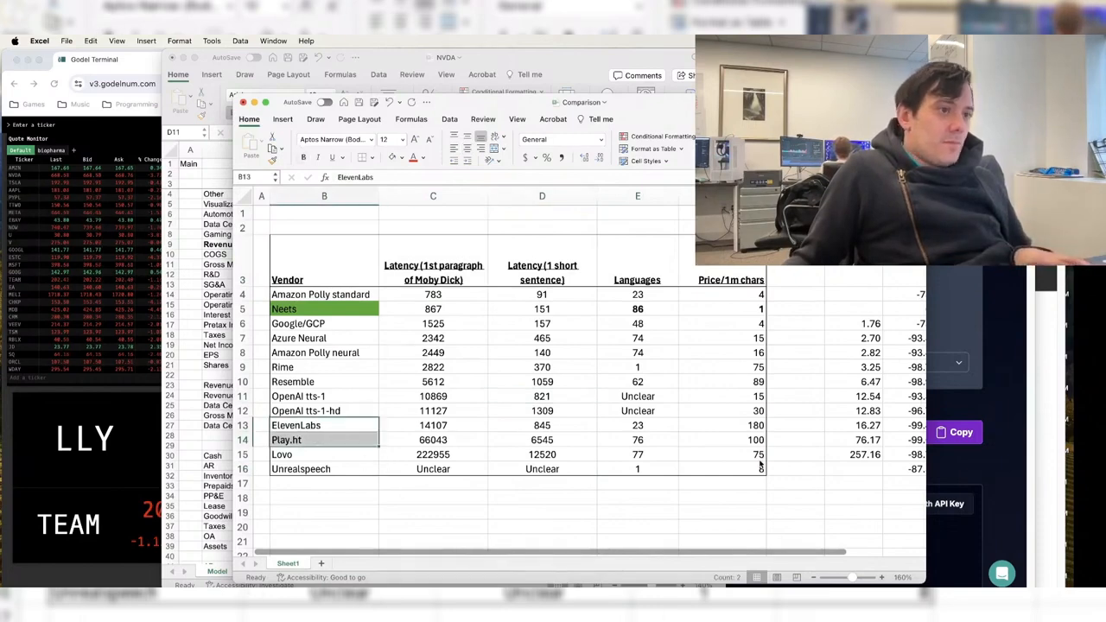
- Compare the price per 1m characters of ElevenLabs and Play.ht with the figures in the Neets row
{"action": "left_click_drag", "start_coordinate": [758, 442], "coordinate": [759, 427]}
{"action": "left_click", "coordinate": [852, 400]}
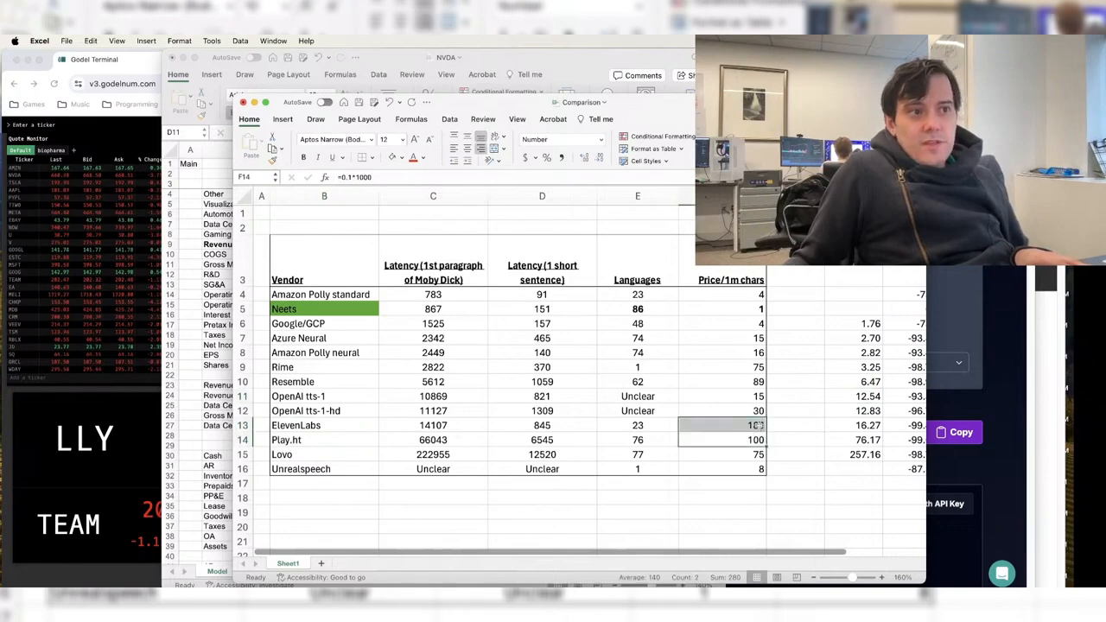
{"action": "left_click", "coordinate": [756, 425]}
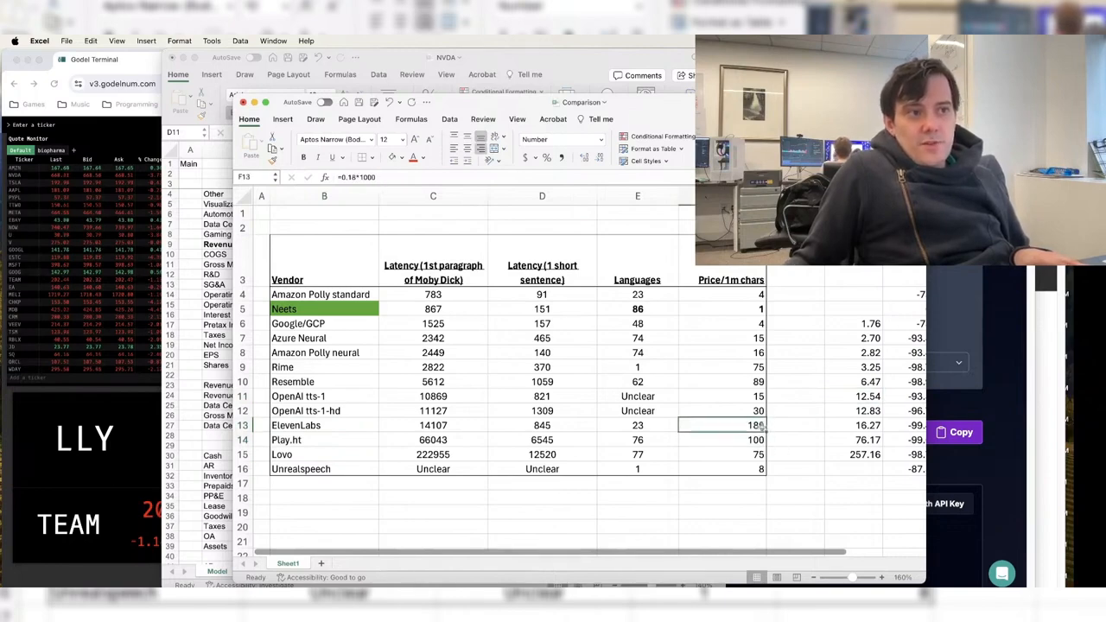
{"action": "left_click_drag", "start_coordinate": [744, 309], "coordinate": [286, 309]}
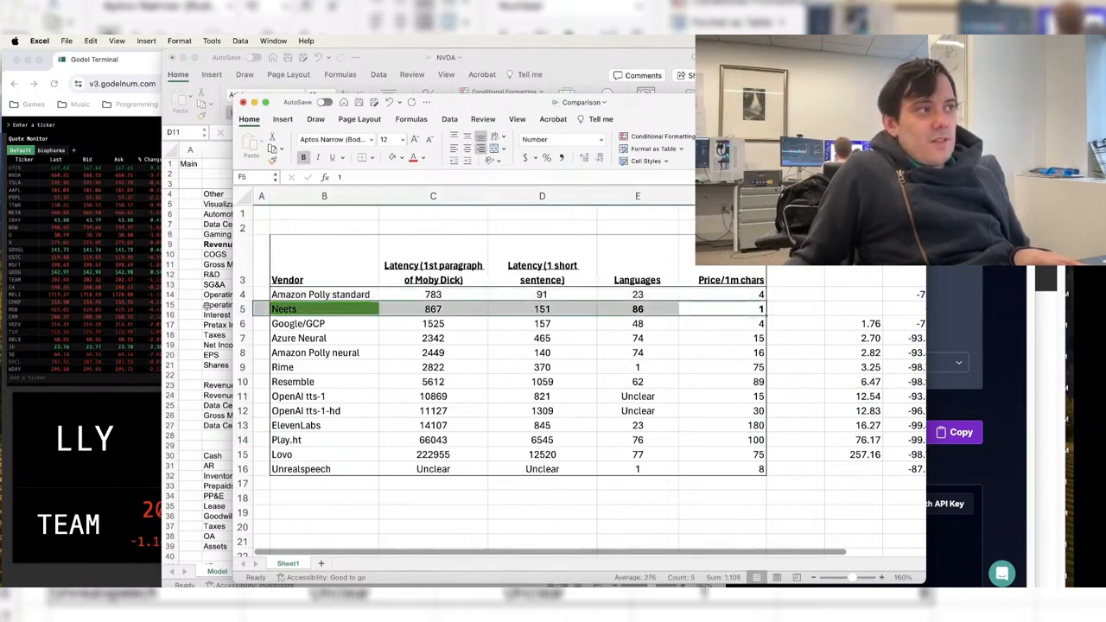
{"action": "left_click_drag", "start_coordinate": [703, 311], "coordinate": [308, 308]}
{"action": "double_click", "coordinate": [730, 280]}
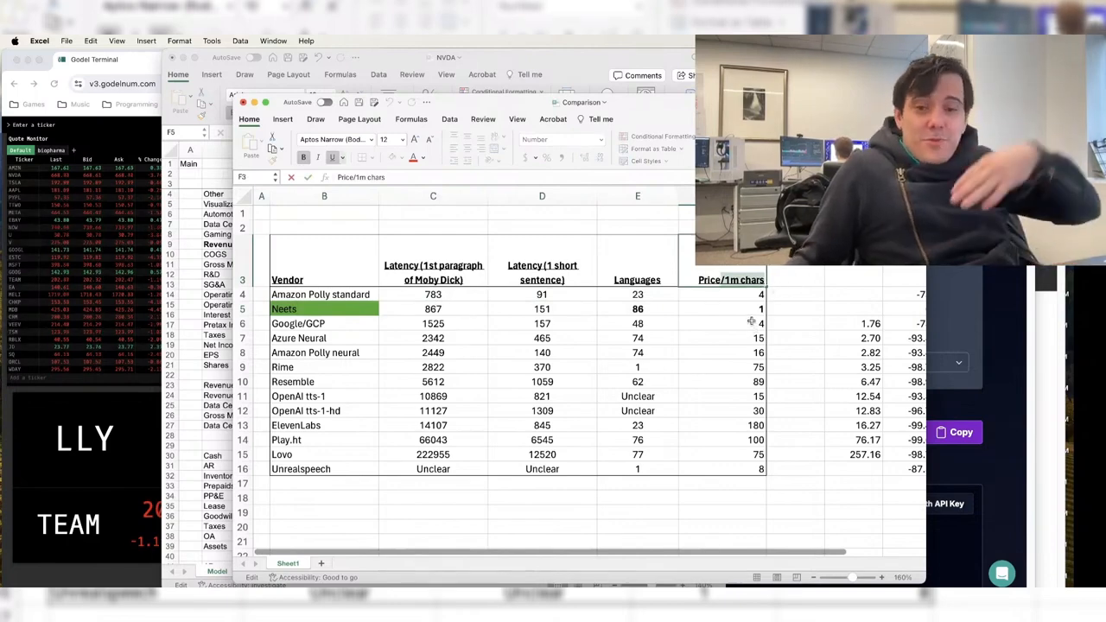
{"action": "left_click", "coordinate": [695, 322]}
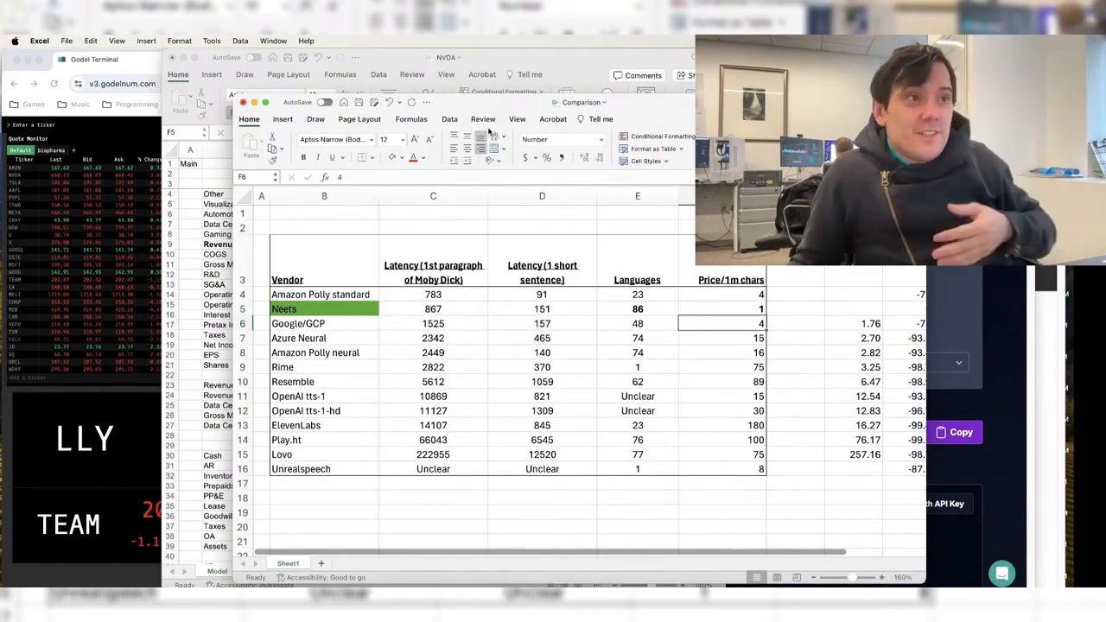
- Close the Comparison workbook with its changes saved and switch back to the neets.ai page in Chrome
{"action": "left_click", "coordinate": [243, 103]}
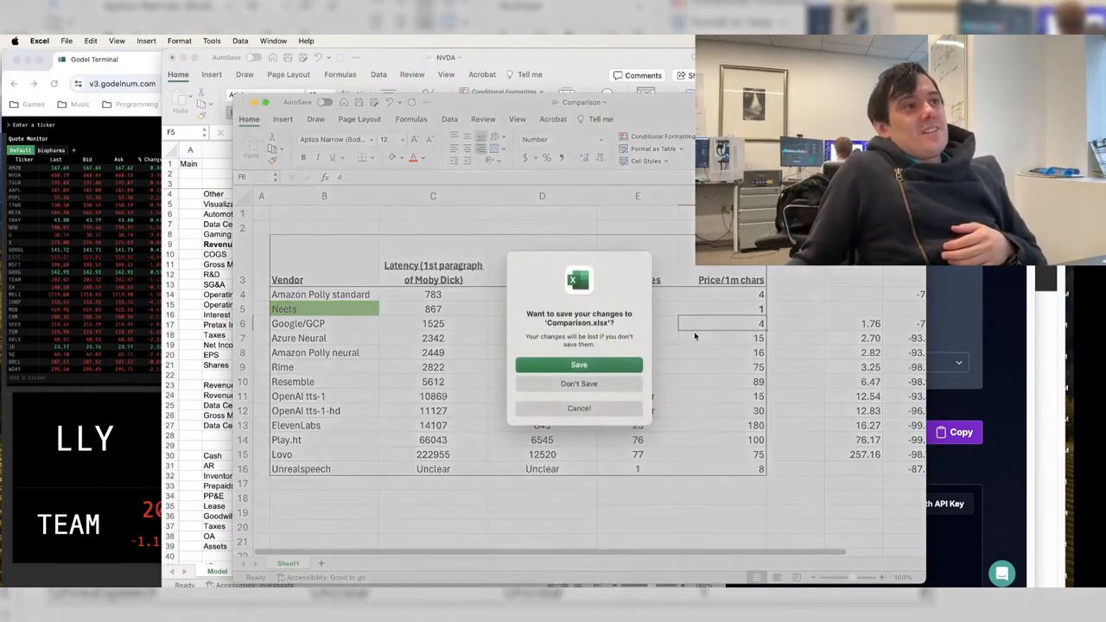
{"action": "left_click", "coordinate": [620, 369]}
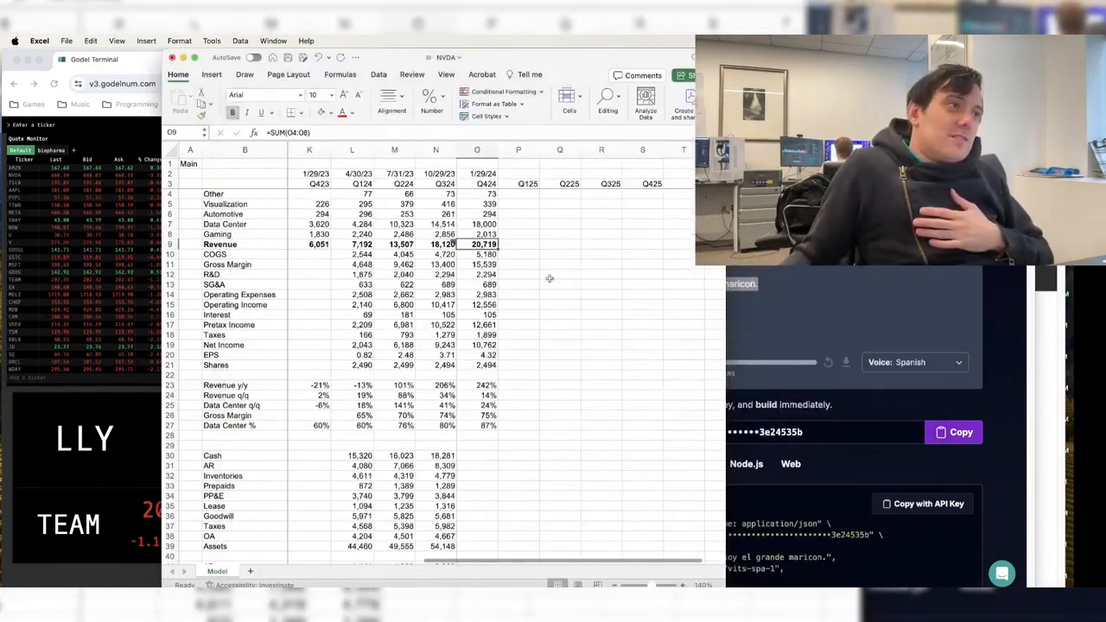
{"action": "left_click", "coordinate": [529, 275]}
{"action": "left_click", "coordinate": [867, 327]}
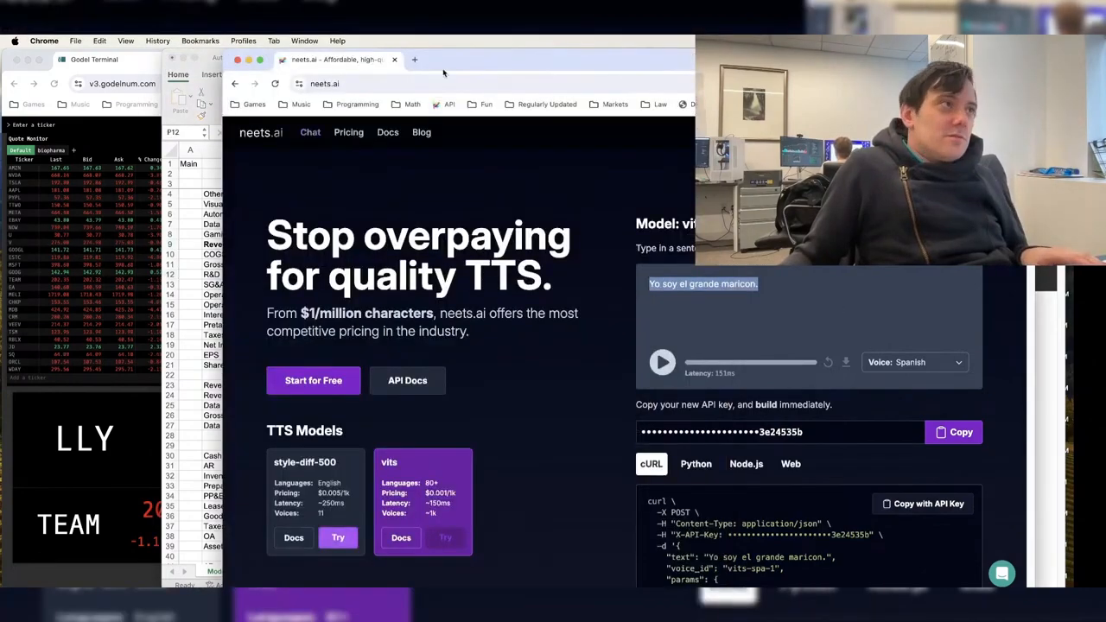
- Close the neets.ai page, place NVIDIA's second-quarter fiscal 2024 release beside the model and look over its highlights and summary tables
{"action": "left_click", "coordinate": [395, 60]}
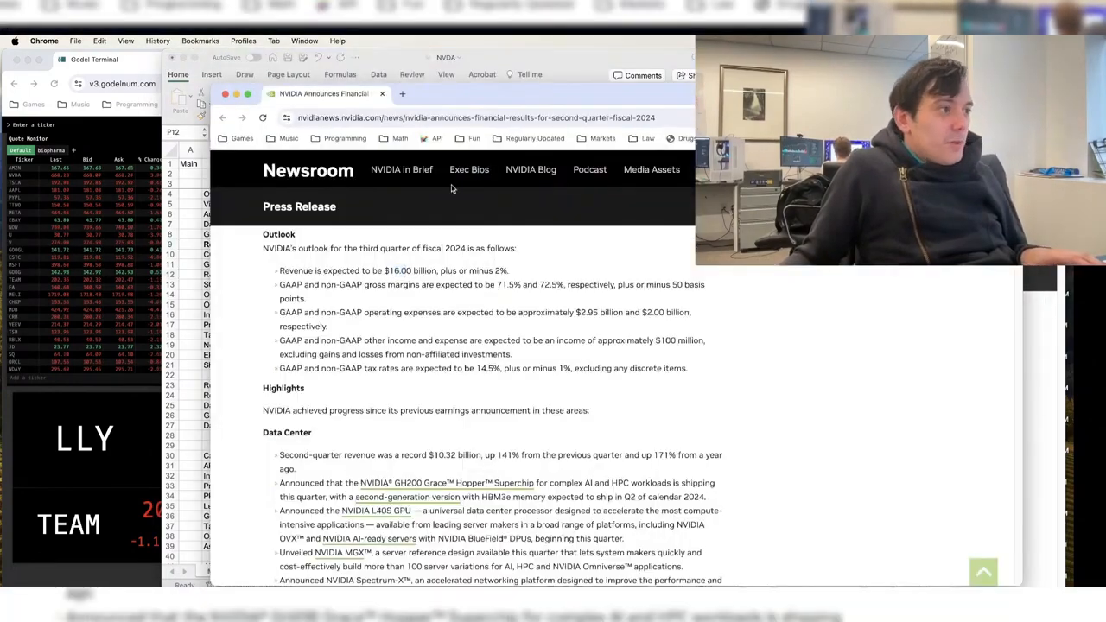
{"action": "left_click_drag", "start_coordinate": [211, 83], "coordinate": [477, 51]}
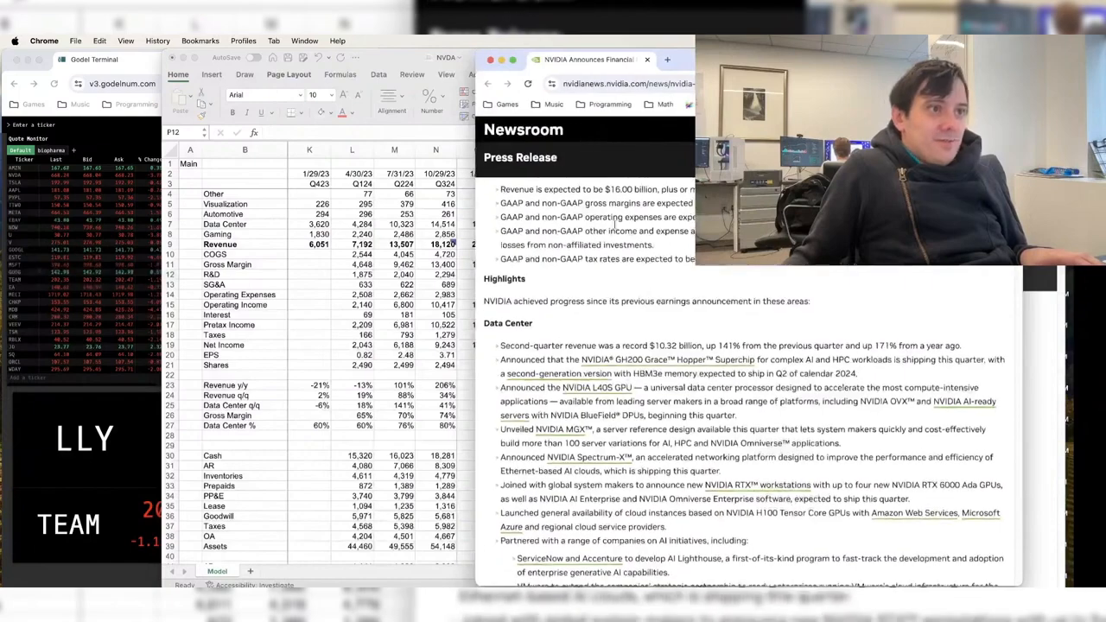
{"action": "scroll", "coordinate": [794, 340], "scroll_direction": "down", "scroll_amount": 3}
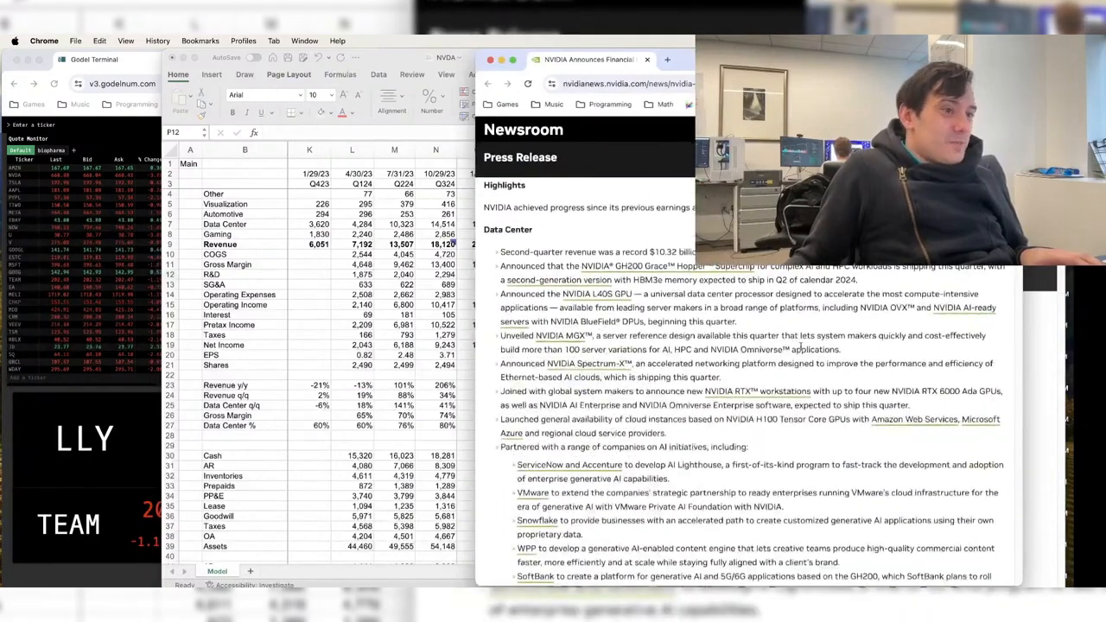
{"action": "scroll", "coordinate": [799, 345], "scroll_direction": "up", "scroll_amount": 6}
{"action": "scroll", "coordinate": [802, 347], "scroll_direction": "up", "scroll_amount": 3}
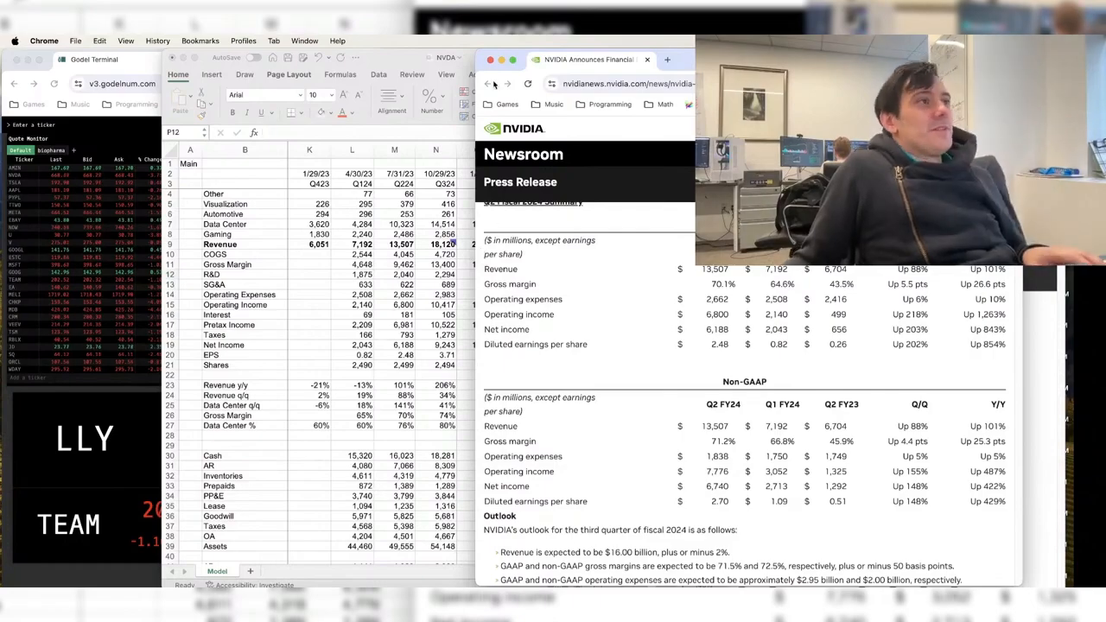
- Close the second-quarter release and open the 2024 Q1 press release from NVIDIA's Financial Reports page at its Outlook section
{"action": "left_click", "coordinate": [648, 59]}
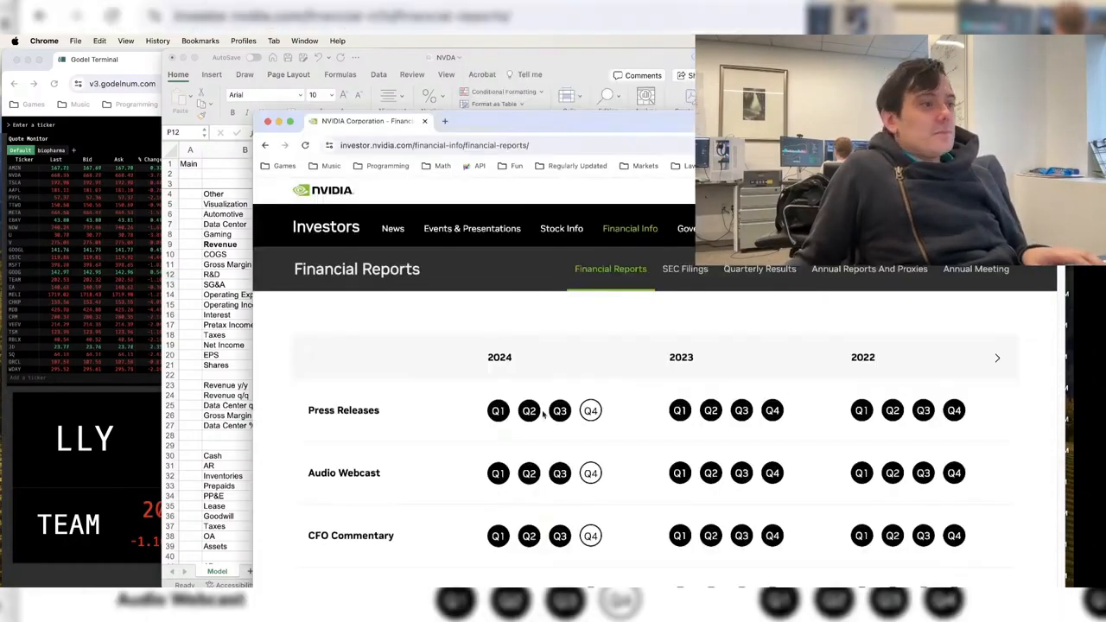
{"action": "left_click", "coordinate": [498, 410]}
{"action": "scroll", "coordinate": [855, 480], "scroll_direction": "down", "scroll_amount": 10}
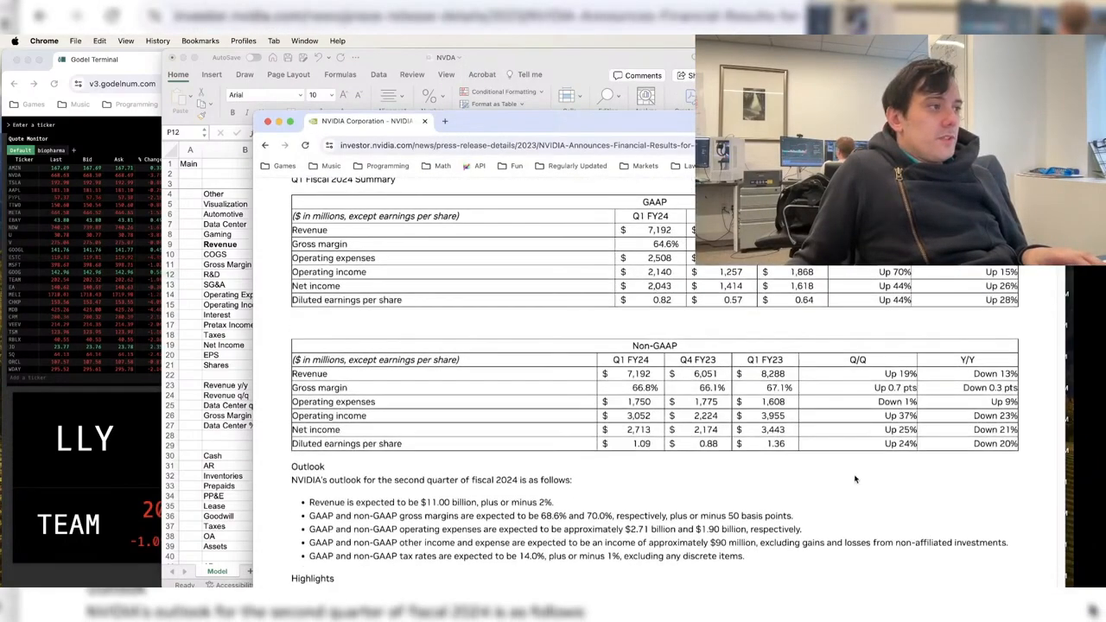
{"action": "scroll", "coordinate": [855, 480], "scroll_direction": "down", "scroll_amount": 3}
- Switch to the NVDA workbook in Excel and add the comment "Guidance was 11B" to the Q224 revenue in M9
{"action": "left_click", "coordinate": [198, 389]}
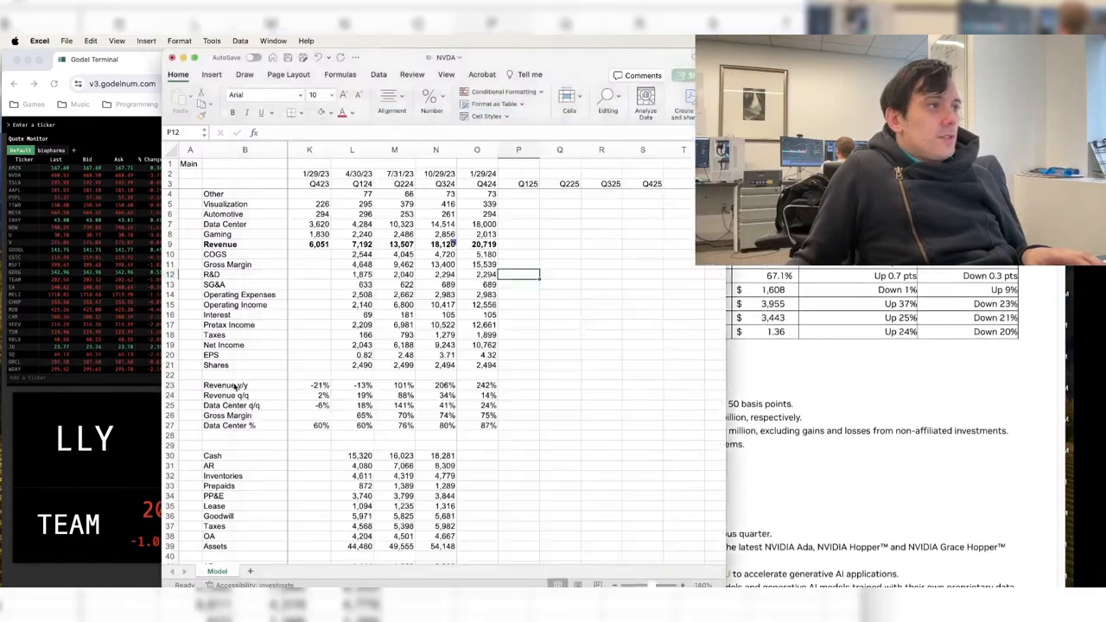
{"action": "left_click", "coordinate": [394, 245]}
{"action": "right_click", "coordinate": [398, 246]}
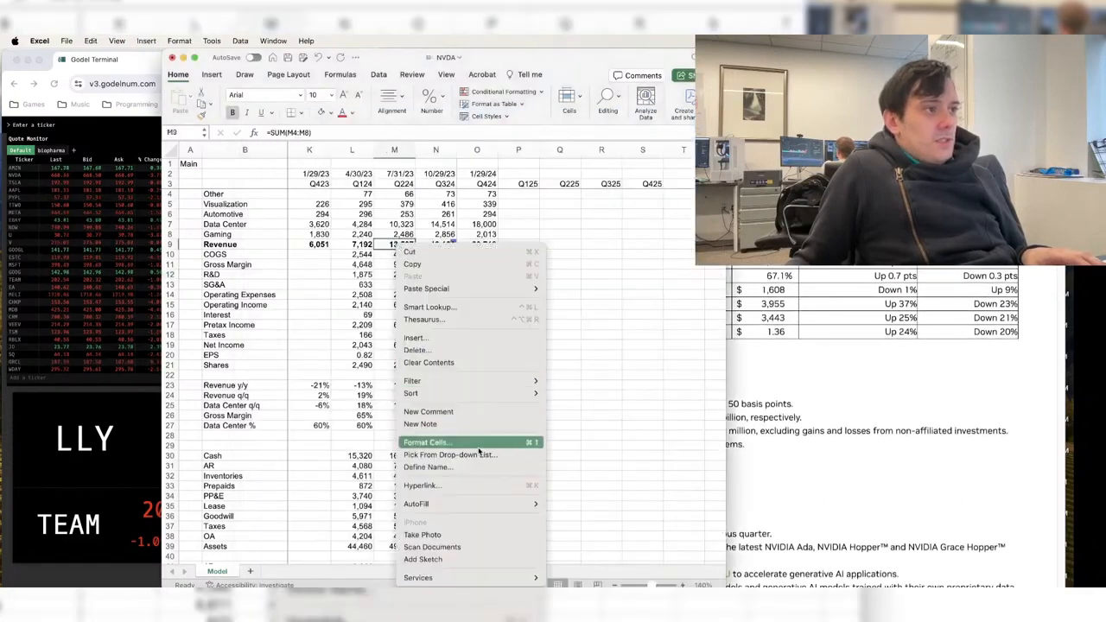
{"action": "left_click", "coordinate": [485, 413]}
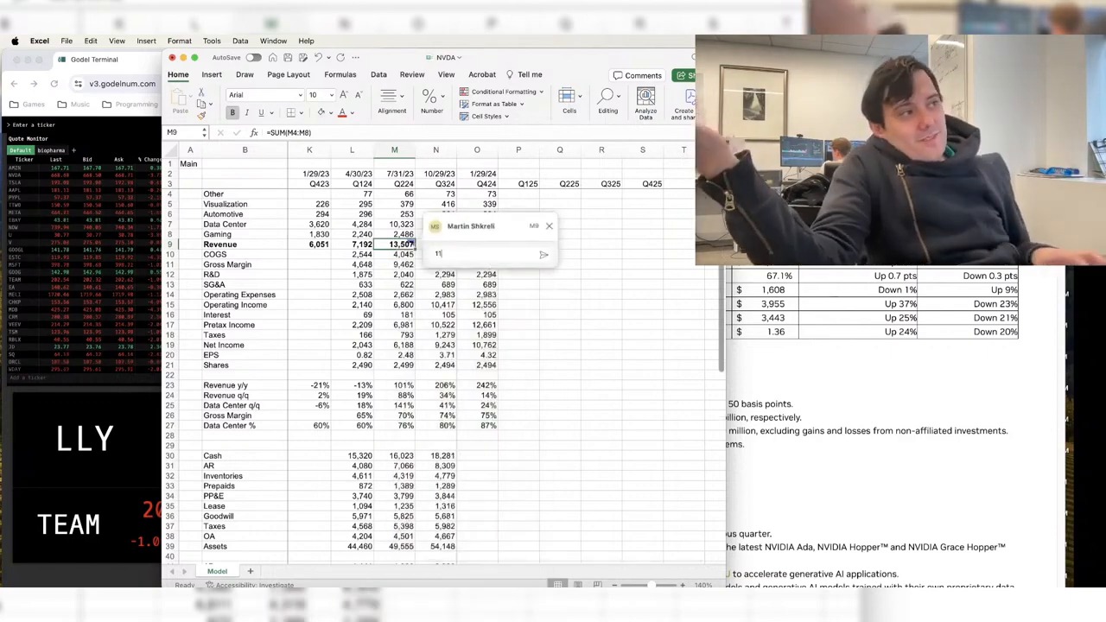
{"action": "type", "text": "118"}
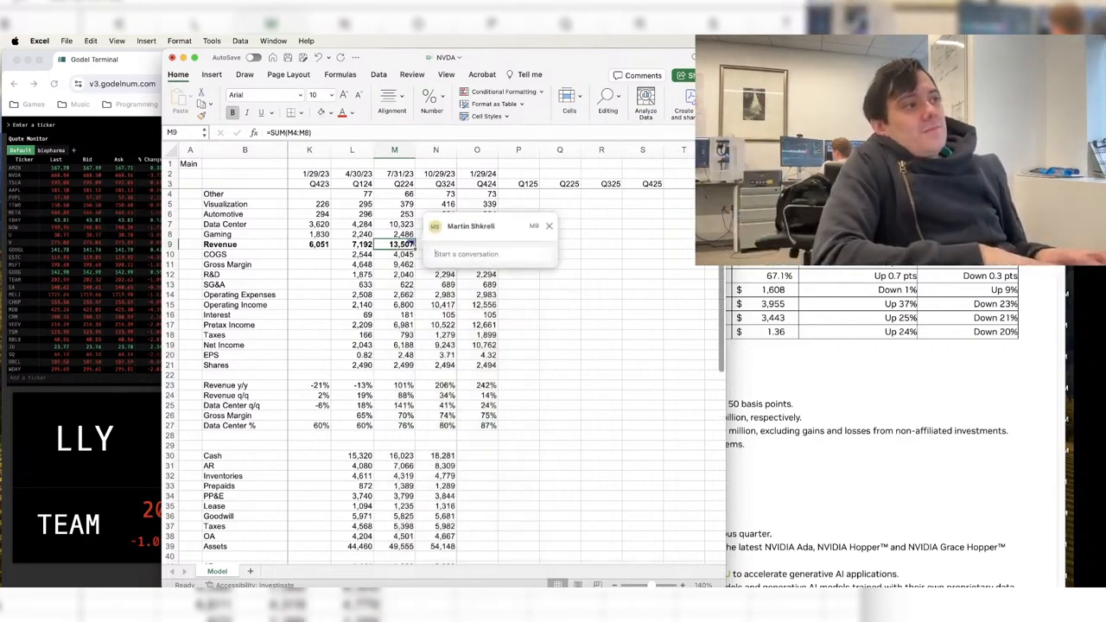
{"action": "type", "text": "guida"}
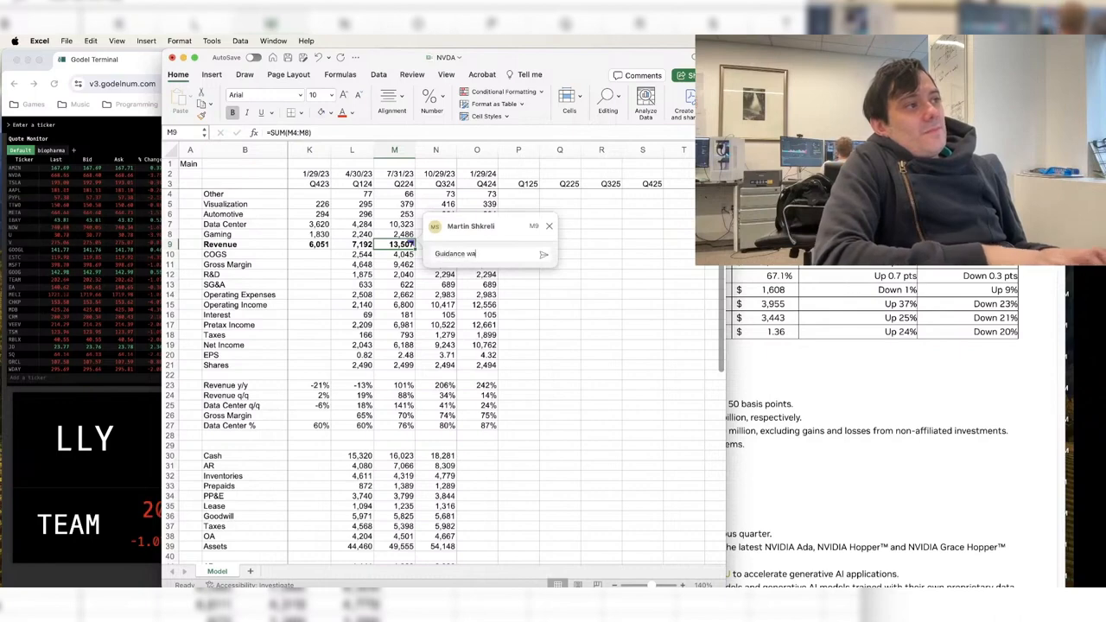
{"action": "type", "text": "nce was 118"}
{"action": "key", "text": "Return"}
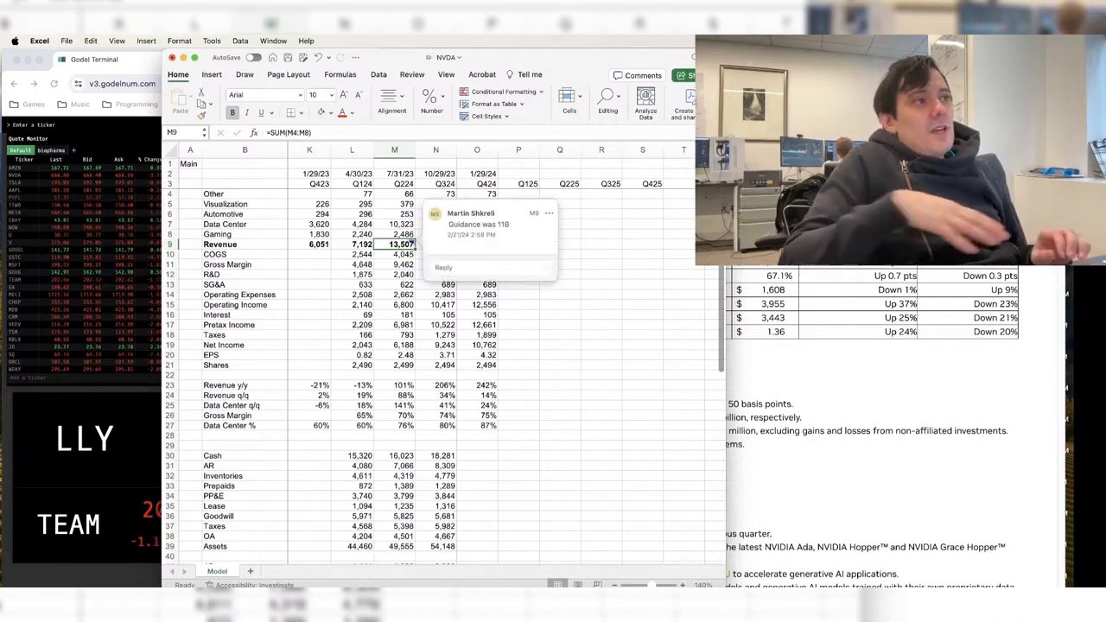
{"action": "left_click", "coordinate": [549, 364]}
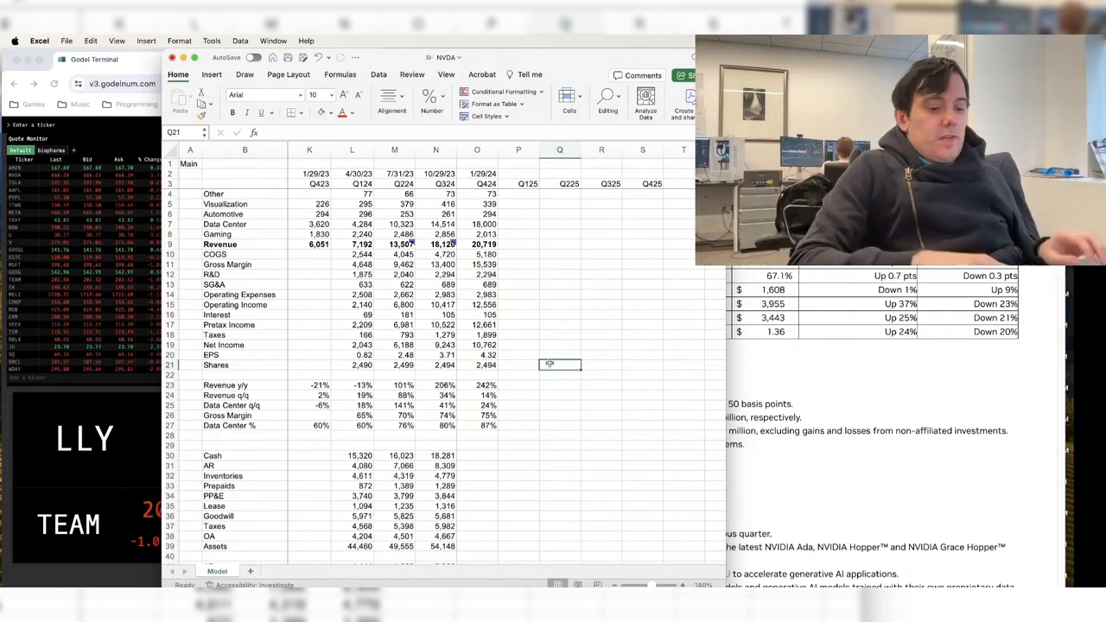
- Insert four blank rows between the quarter headings in row 3 and the Other revenue row
{"action": "key", "text": "Home"}
{"action": "key", "text": "Up"}
{"action": "key", "text": "Up"}
{"action": "key", "text": "Up"}
{"action": "key", "text": "Up"}
{"action": "key", "text": "Up"}
{"action": "key", "text": "Up"}
{"action": "key", "text": "Up"}
{"action": "key", "text": "Up"}
{"action": "key", "text": "Up"}
{"action": "key", "text": "Up"}
{"action": "key", "text": "Up"}
{"action": "key", "text": "Up"}
{"action": "key", "text": "Up"}
{"action": "key", "text": "Up"}
{"action": "key", "text": "Up"}
{"action": "key", "text": "Up"}
{"action": "key", "text": "Up"}
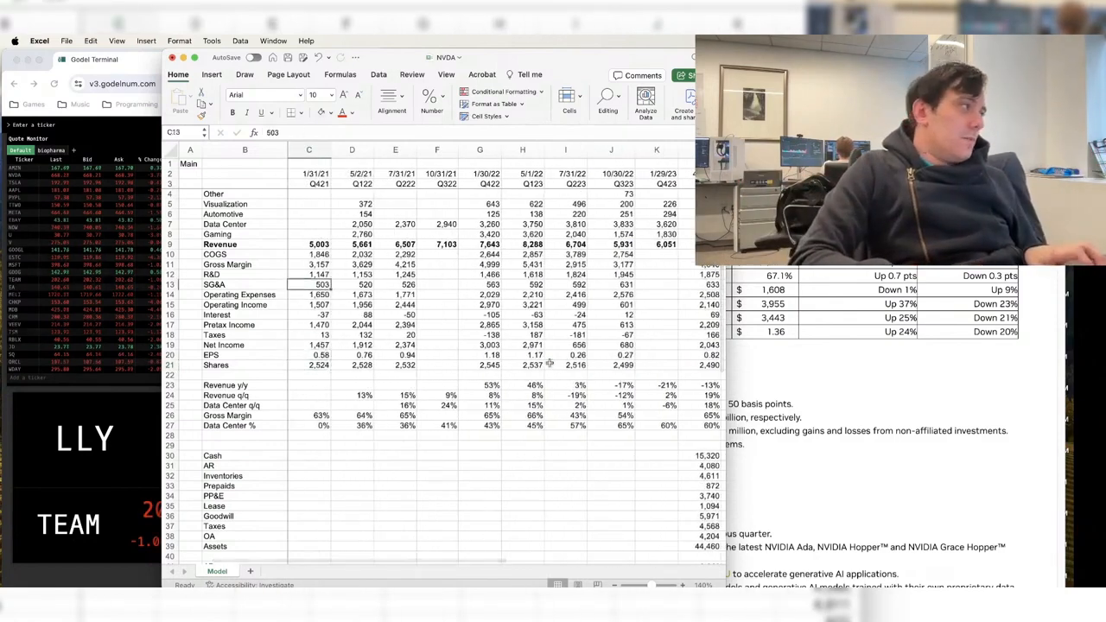
{"action": "key", "text": "Down"}
{"action": "key", "text": "shift+space"}
{"action": "key", "text": "ctrl+shift+equal"}
{"action": "key", "text": "ctrl+shift+equal"}
{"action": "key", "text": "ctrl+shift+equal"}
{"action": "key", "text": "ctrl+shift+equal"}
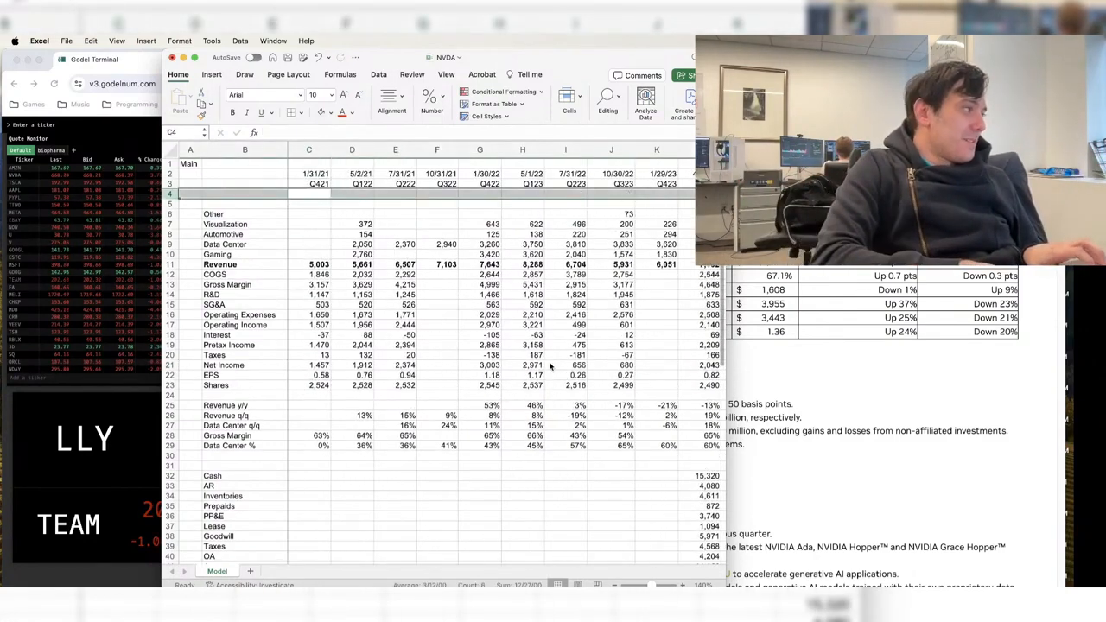
- Return to the Q424 column in row 4 and save the NVDA workbook
{"action": "key", "text": "Right"}
{"action": "key", "text": "Right"}
{"action": "key", "text": "Right"}
{"action": "key", "text": "Right"}
{"action": "key", "text": "Right"}
{"action": "key", "text": "Right"}
{"action": "key", "text": "Right"}
{"action": "key", "text": "Right"}
{"action": "key", "text": "Right"}
{"action": "key", "text": "Right"}
{"action": "key", "text": "Right"}
{"action": "key", "text": "Right"}
{"action": "key", "text": "Right"}
{"action": "key", "text": "Right"}
{"action": "key", "text": "Right"}
{"action": "key", "text": "Right"}
{"action": "key", "text": "Right"}
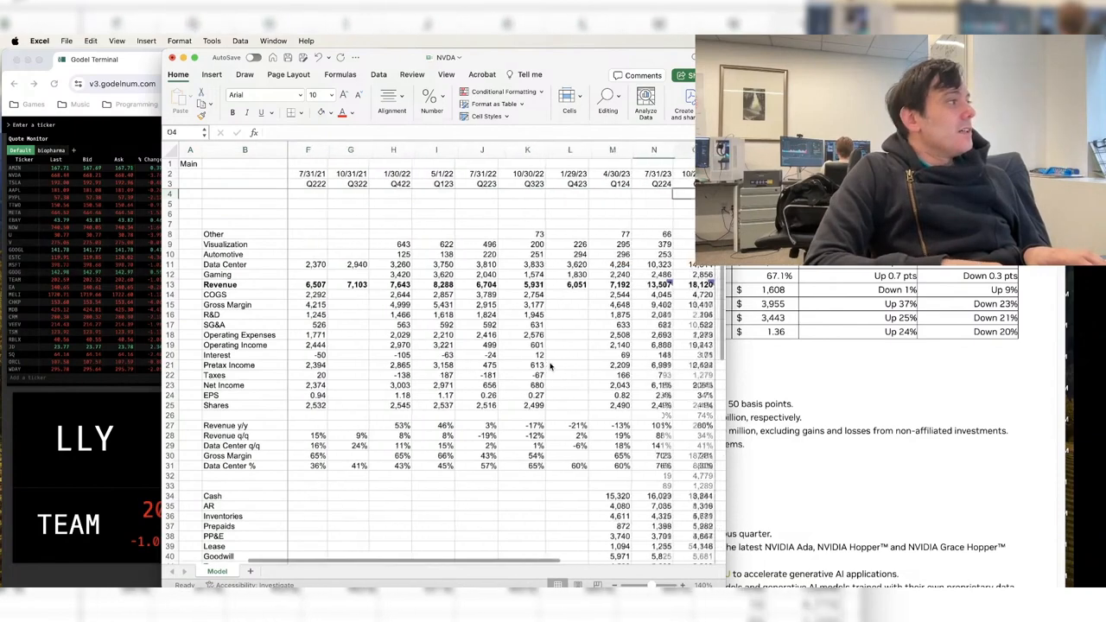
{"action": "key", "text": "Left"}
{"action": "key", "text": "Left"}
{"action": "key", "text": "Left"}
{"action": "key", "text": "Left"}
{"action": "key", "text": "Left"}
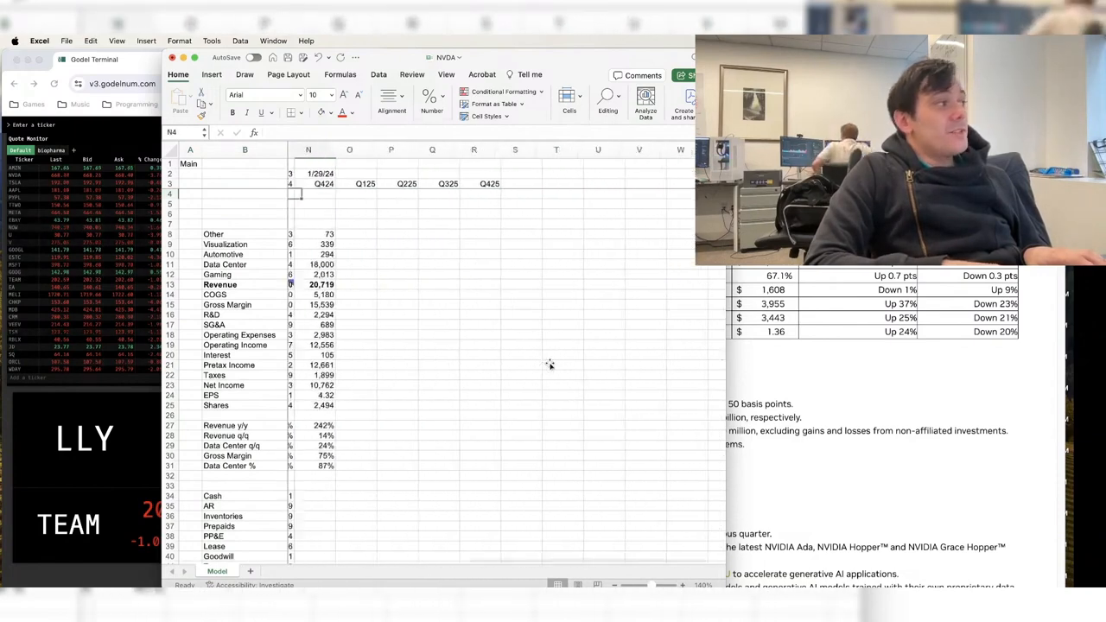
{"action": "key", "text": "super+s"}
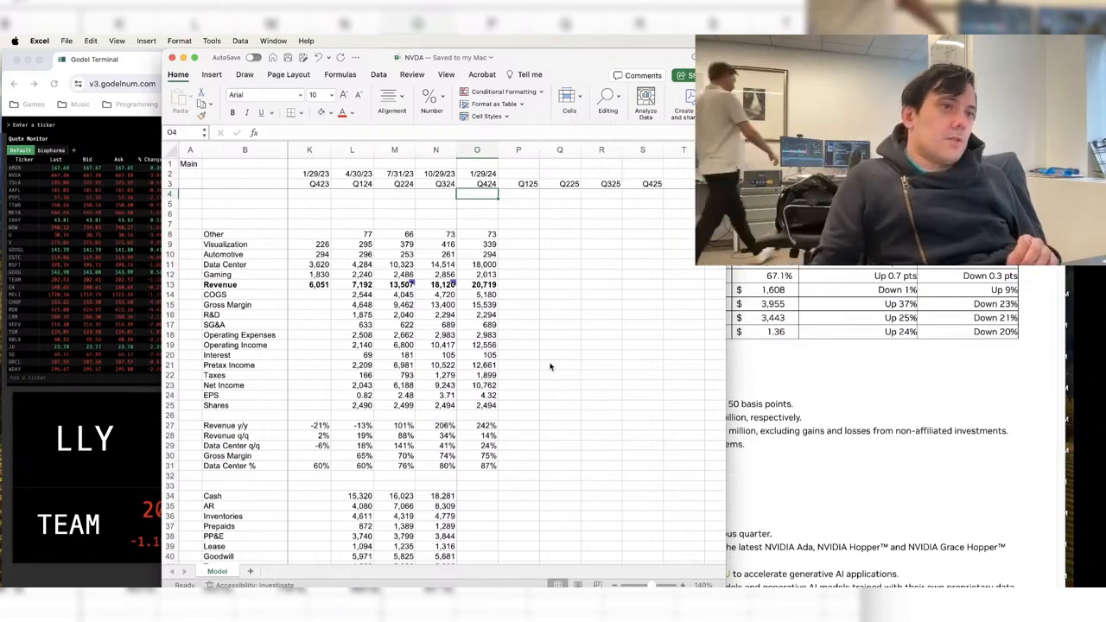
- Arrange the NVDA workbook and the NVIDIA press release window side by side, narrowing the workbook to make room
{"action": "left_click", "coordinate": [860, 351]}
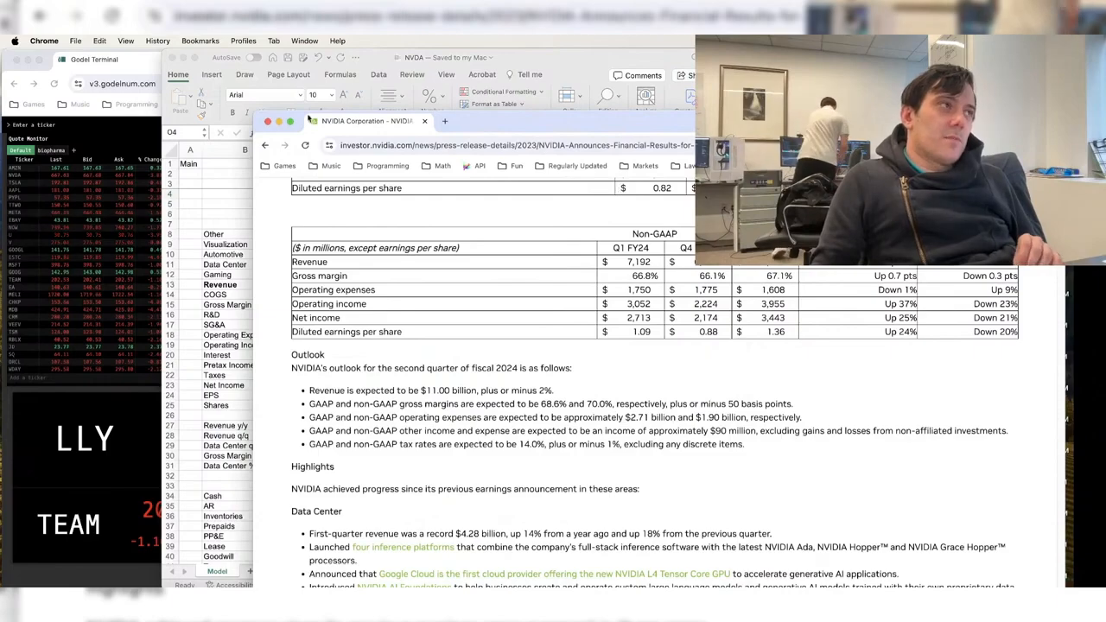
{"action": "left_click_drag", "start_coordinate": [256, 111], "coordinate": [344, 43]}
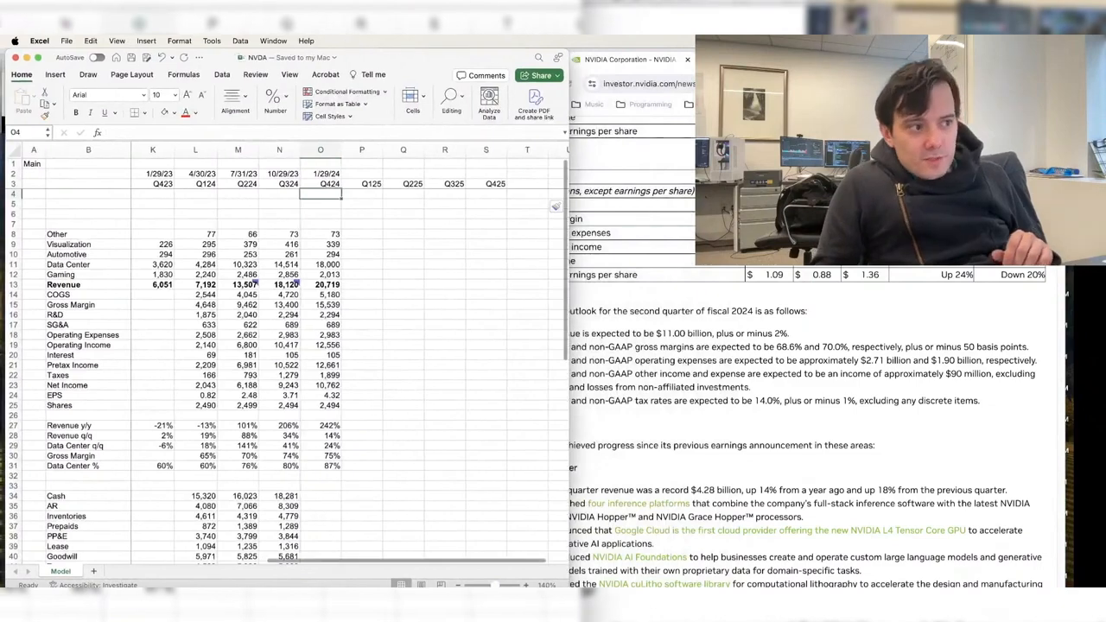
{"action": "left_click_drag", "start_coordinate": [567, 589], "coordinate": [542, 605]}
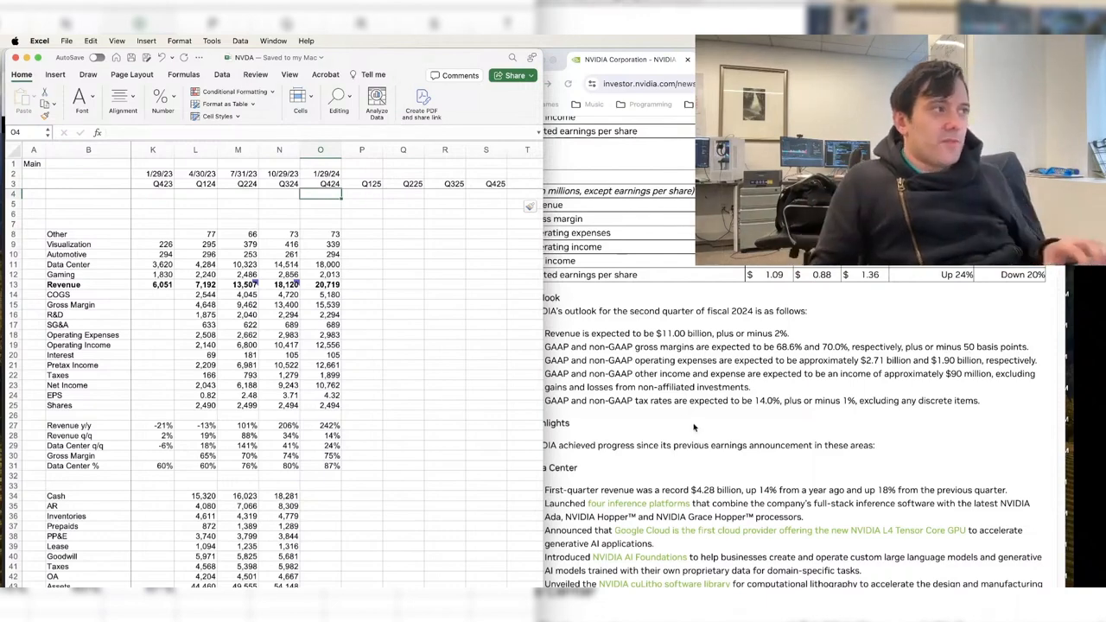
- Enter the Q125 date in P2 as L2+365 and fill the formula across to Q225 in Q2
{"action": "left_click", "coordinate": [324, 313]}
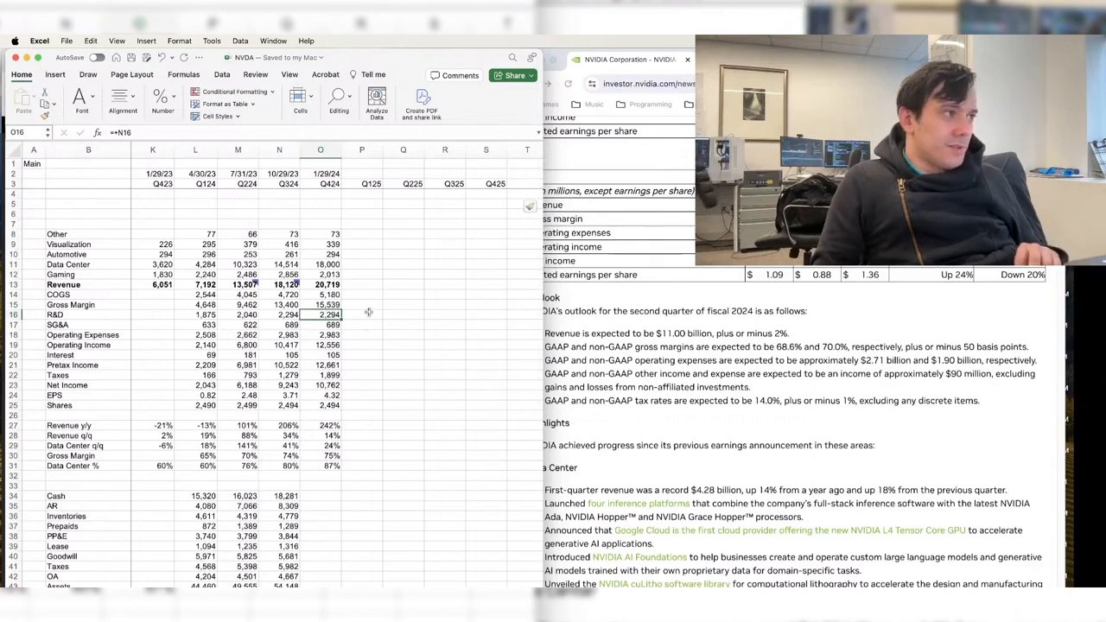
{"action": "left_click", "coordinate": [358, 174]}
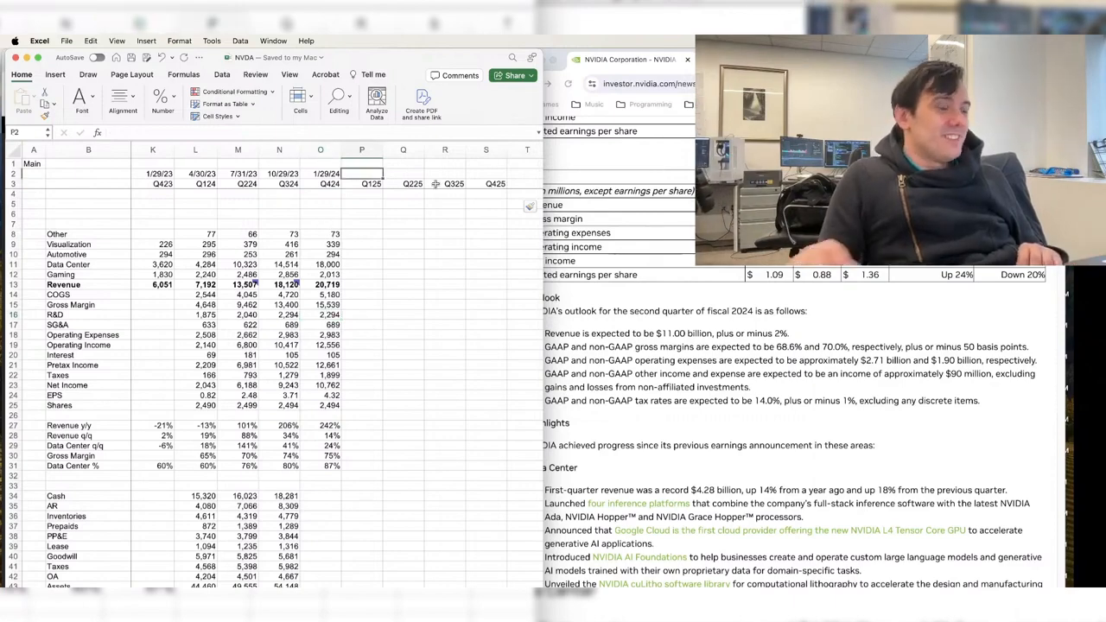
{"action": "type", "text": "+"}
{"action": "key", "text": "Left"}
{"action": "key", "text": "Left"}
{"action": "key", "text": "Left"}
{"action": "key", "text": "Left"}
{"action": "type", "text": "+365"}
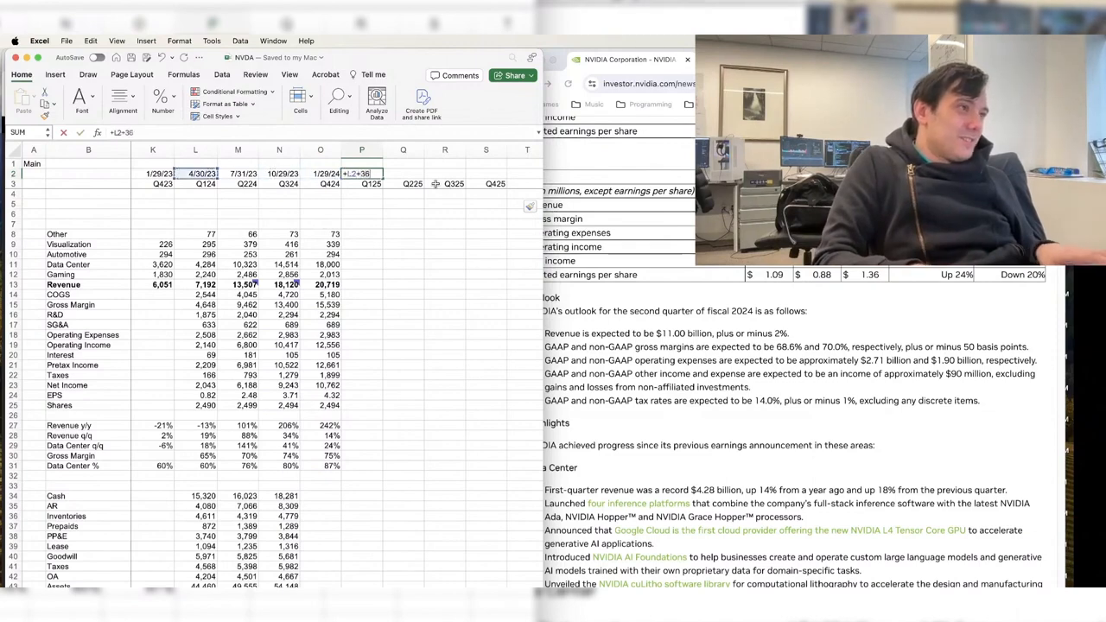
{"action": "key", "text": "Tab"}
{"action": "key", "text": "ctrl+r"}
{"action": "key", "text": "Left"}
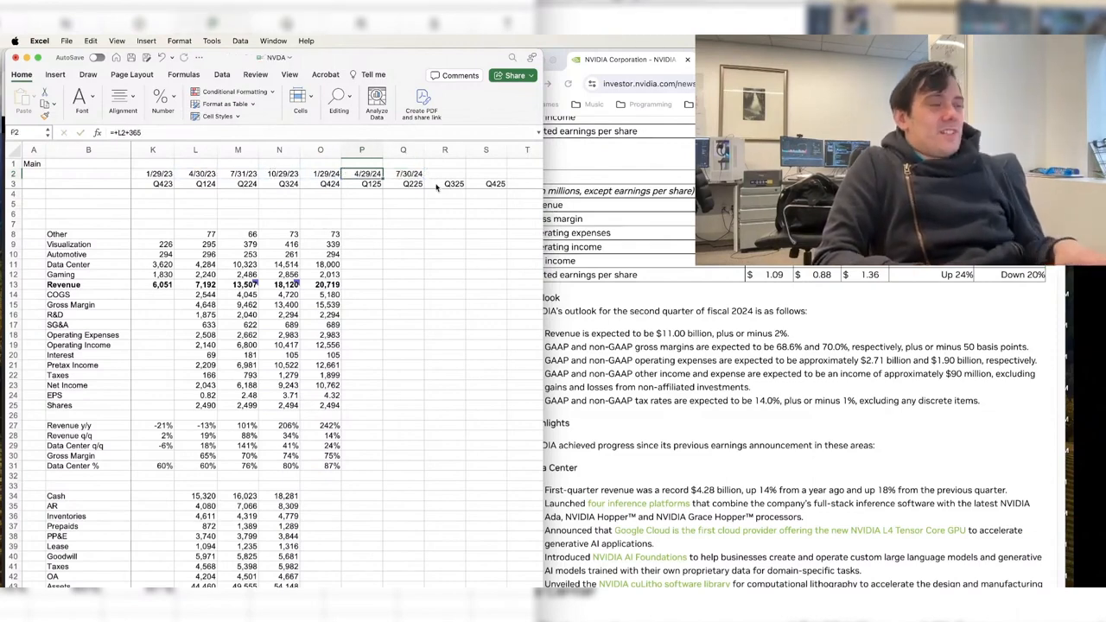
- Change the day offset to 366 in the Q125 and Q225 date formulas in P2 and Q2
{"action": "key", "text": "F2"}
{"action": "key", "text": "BackSpace"}
{"action": "type", "text": "6"}
{"action": "key", "text": "Tab"}
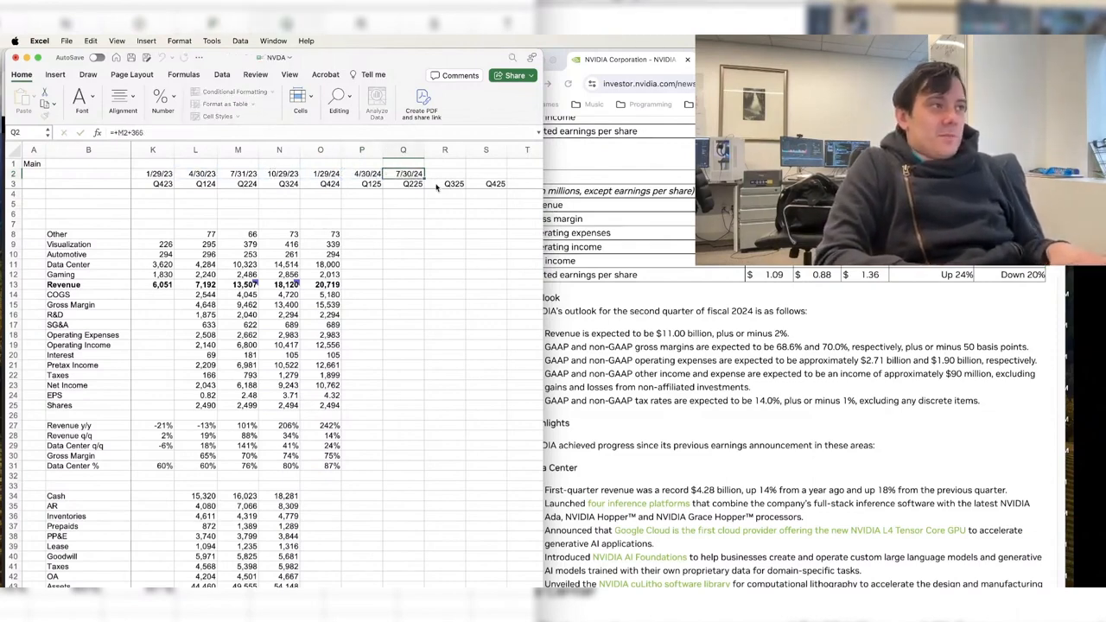
{"action": "key", "text": "F2"}
{"action": "key", "text": "BackSpace"}
{"action": "key", "text": "Tab"}
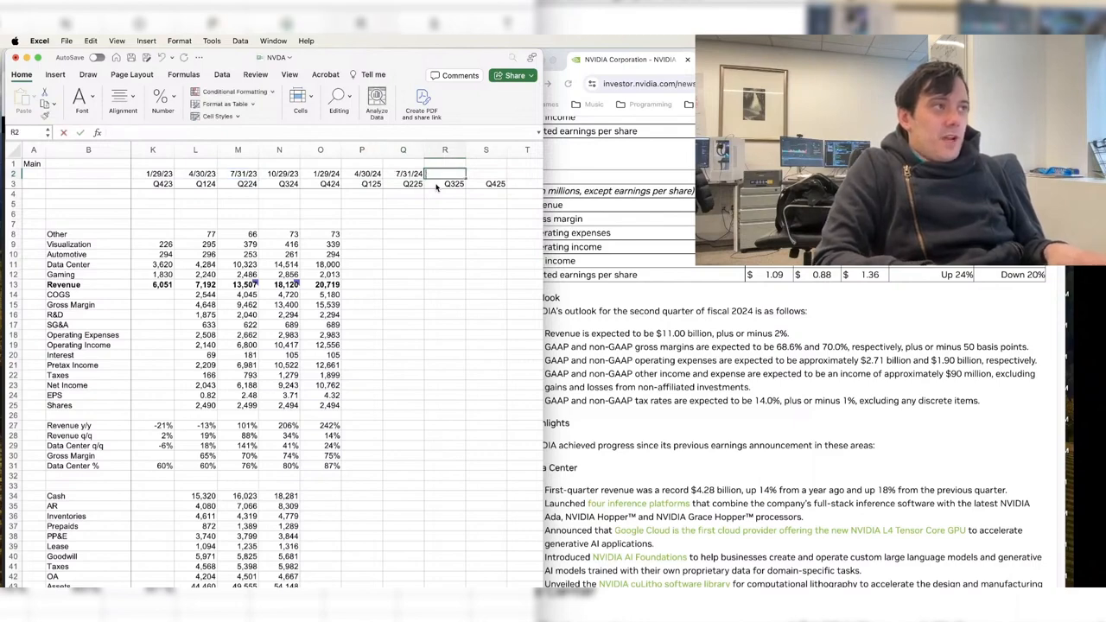
- Check the formula behind the Q424 date in O2, and select the Q125 heading in P3
{"action": "key", "text": "Left"}
{"action": "key", "text": "Left"}
{"action": "key", "text": "Left"}
{"action": "key", "text": "F2"}
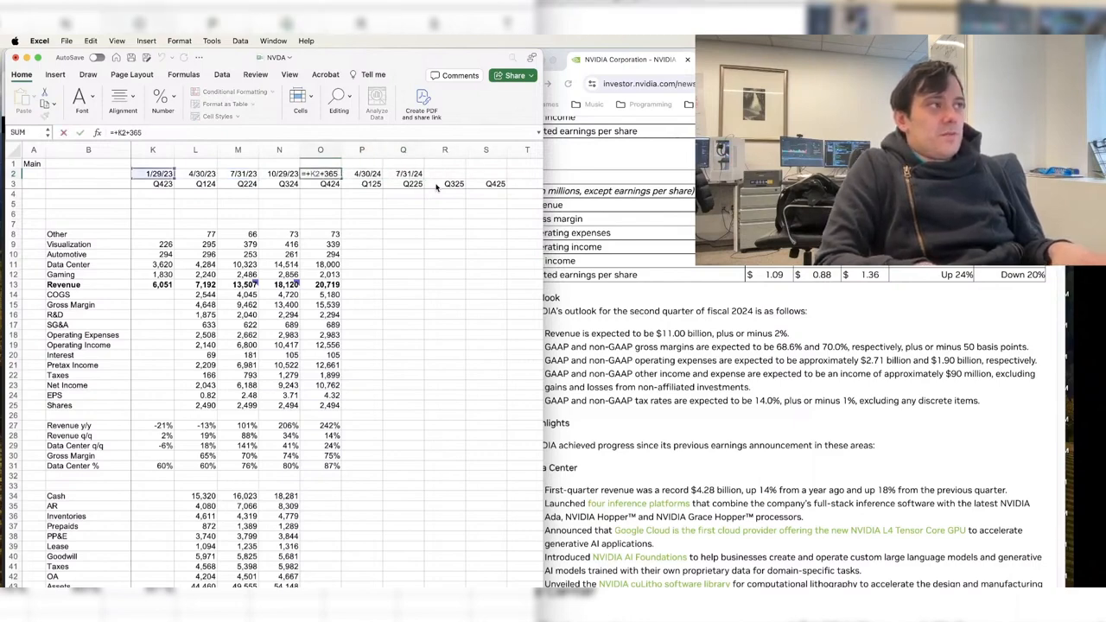
{"action": "key", "text": "Escape"}
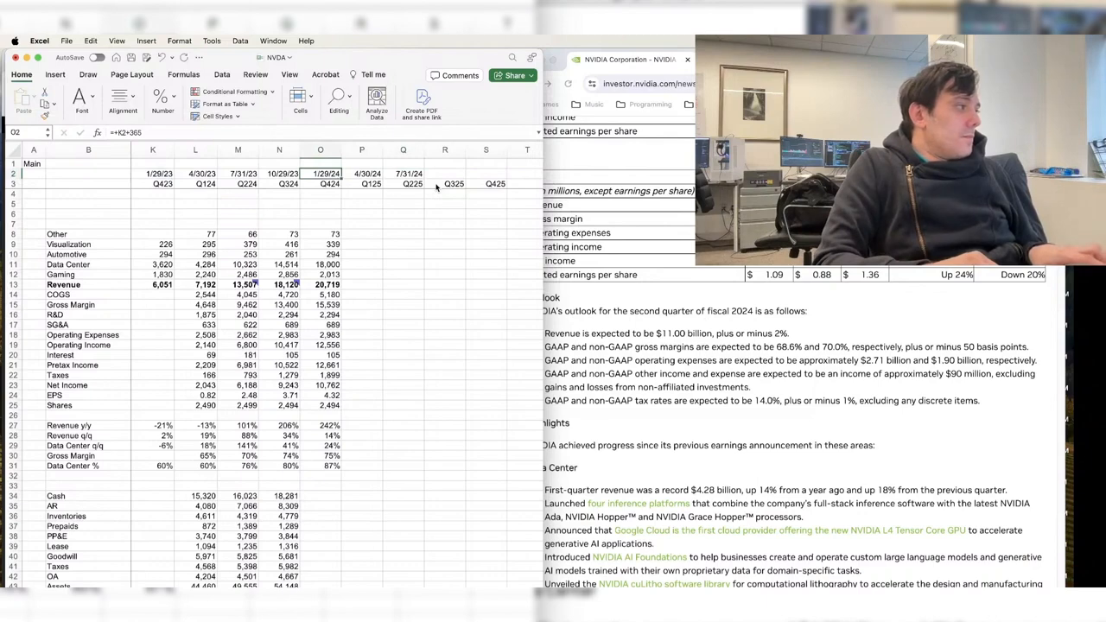
{"action": "key", "text": "Down"}
{"action": "key", "text": "Right"}
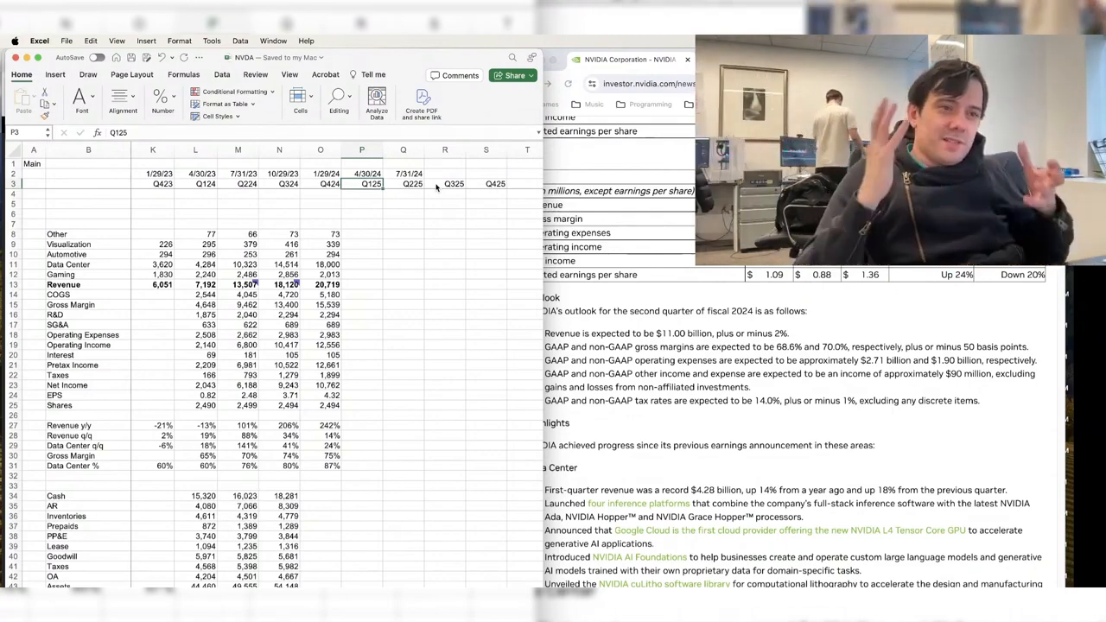
- Bring the NVIDIA press release window forward in Chrome and resize it to fill the space beside the workbook
{"action": "left_click", "coordinate": [864, 350]}
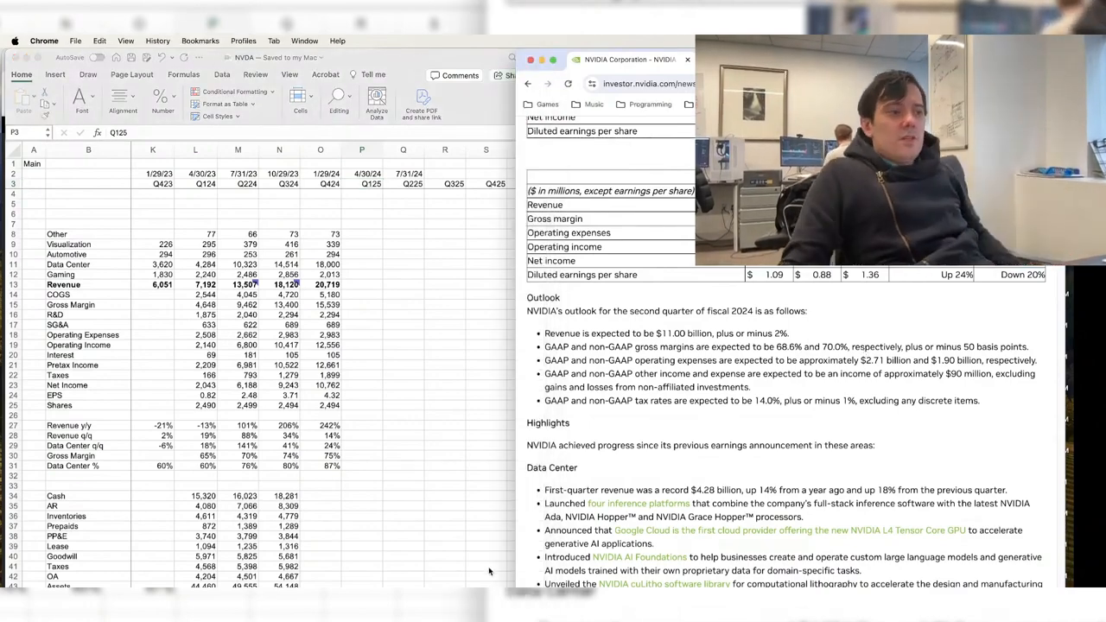
{"action": "left_click_drag", "start_coordinate": [516, 346], "coordinate": [545, 345]}
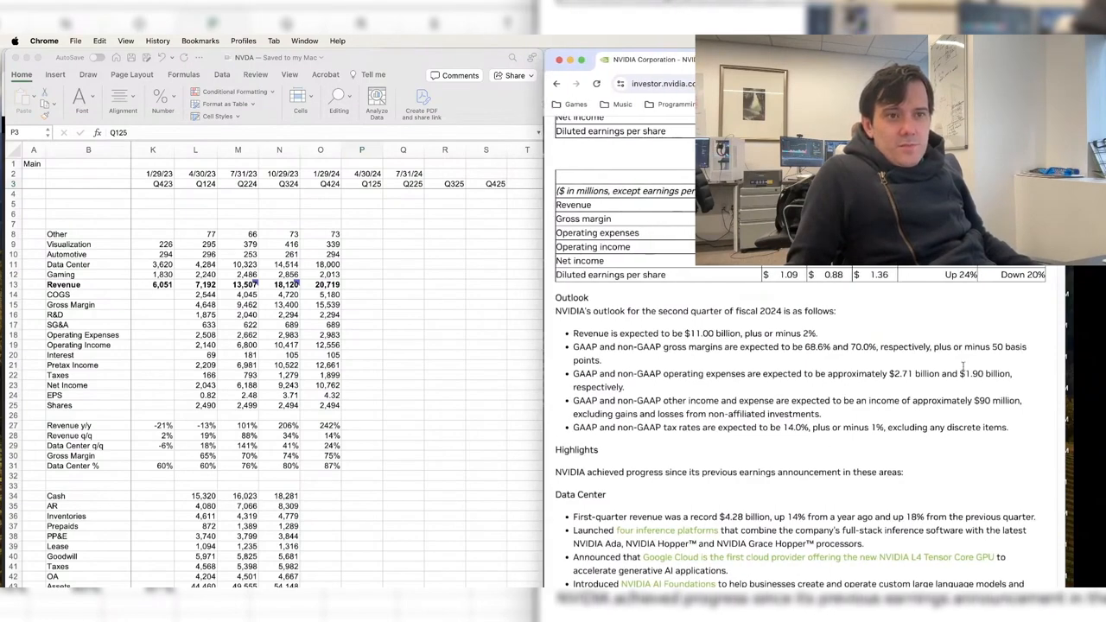
{"action": "left_click_drag", "start_coordinate": [1066, 363], "coordinate": [1076, 363]}
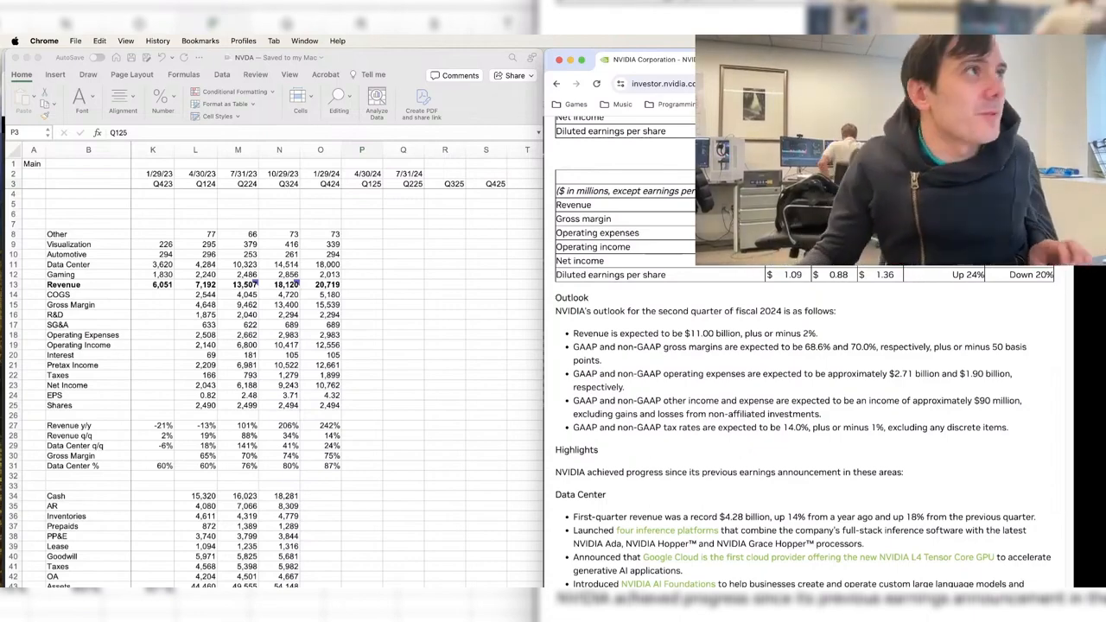
- Open the salad.com website in a new browser window
{"action": "key", "text": "super+n"}
{"action": "type", "text": "salad.co"}
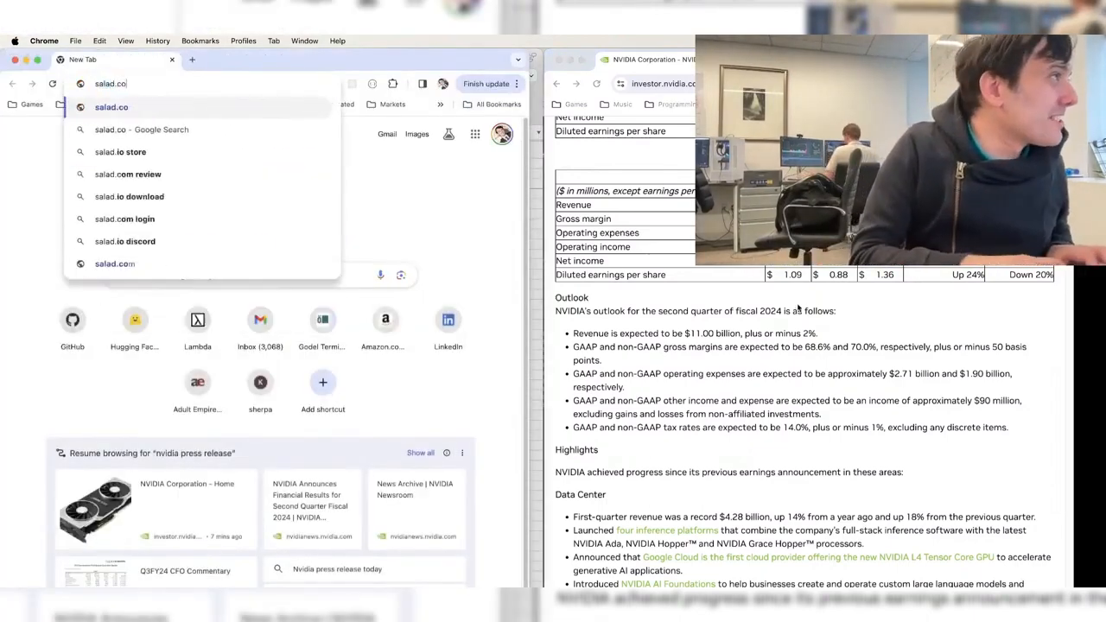
{"action": "key", "text": "Return"}
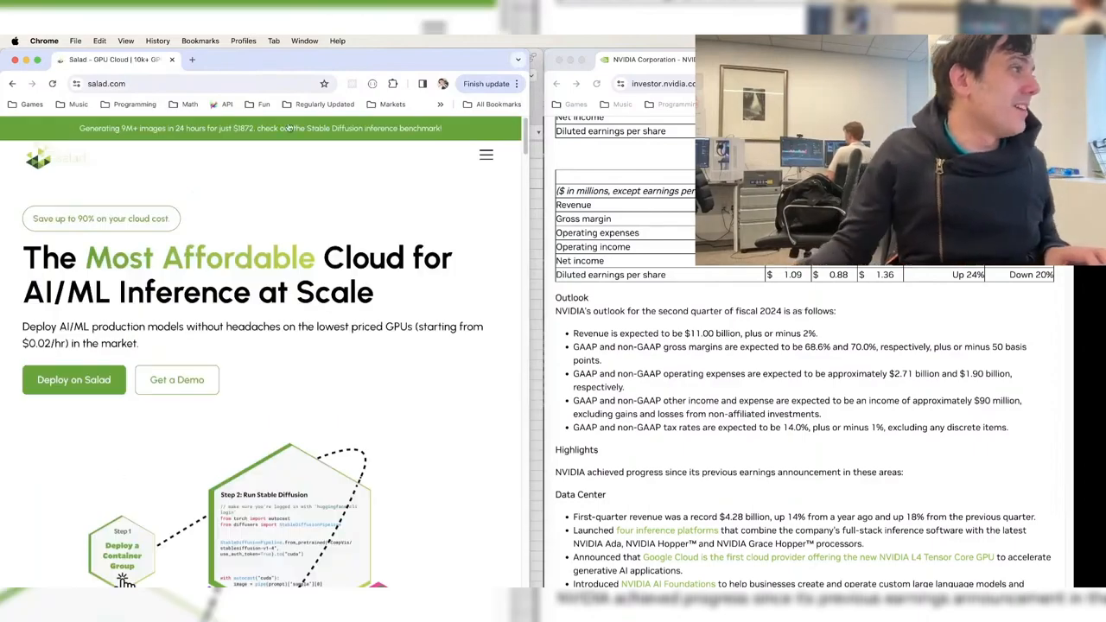
- Move the Salad browser window off the workbook and close it
{"action": "left_click_drag", "start_coordinate": [77, 71], "coordinate": [560, 211]}
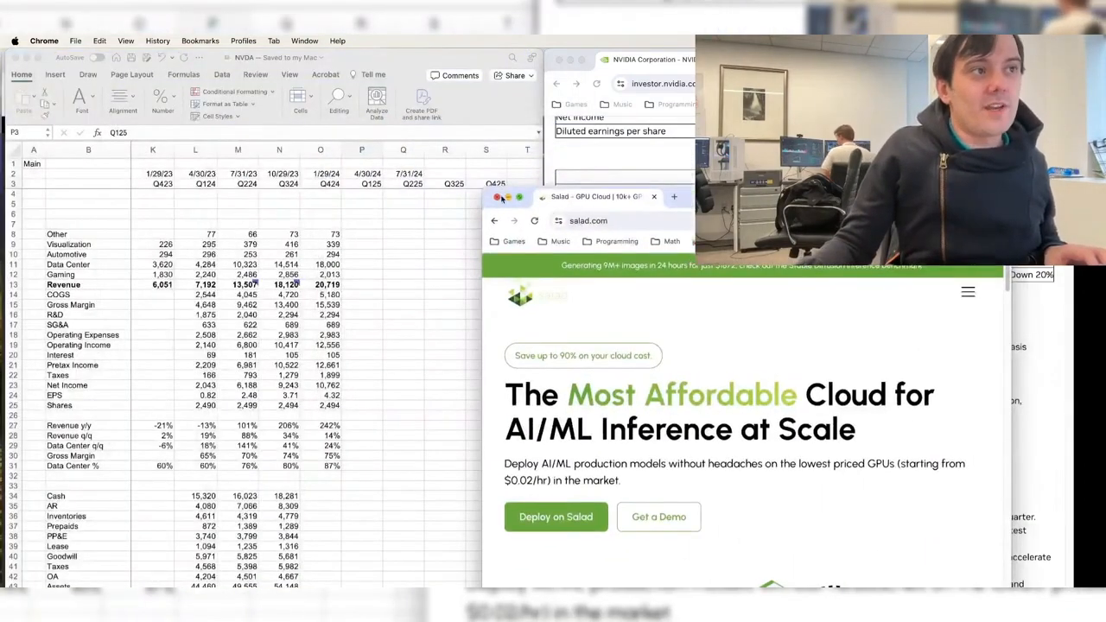
{"action": "left_click_drag", "start_coordinate": [488, 188], "coordinate": [488, 324]}
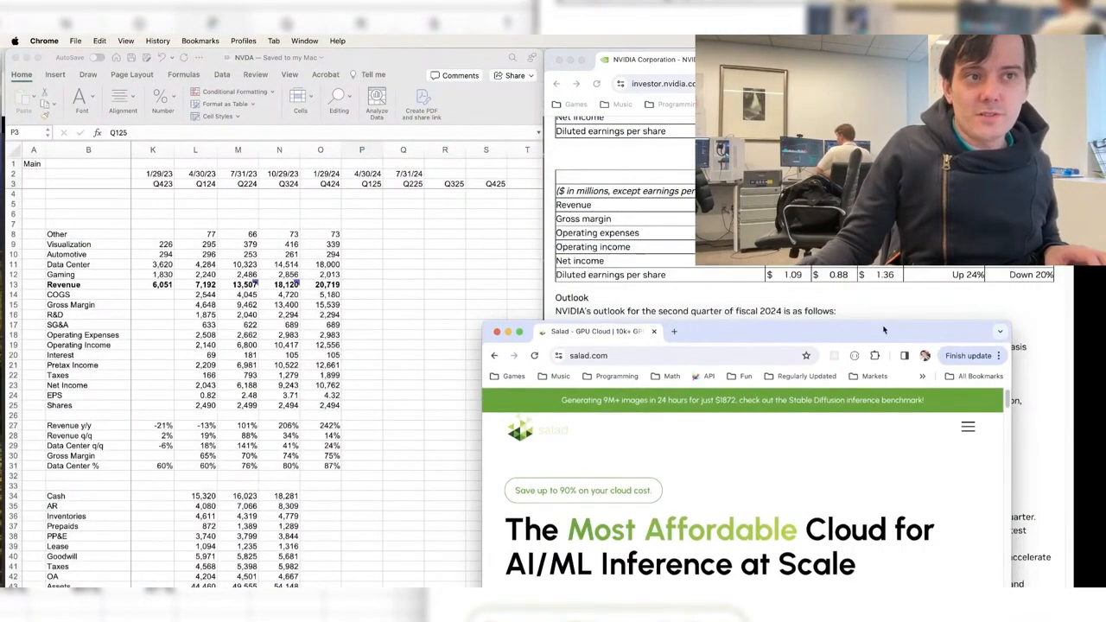
{"action": "left_click_drag", "start_coordinate": [884, 330], "coordinate": [893, 148]}
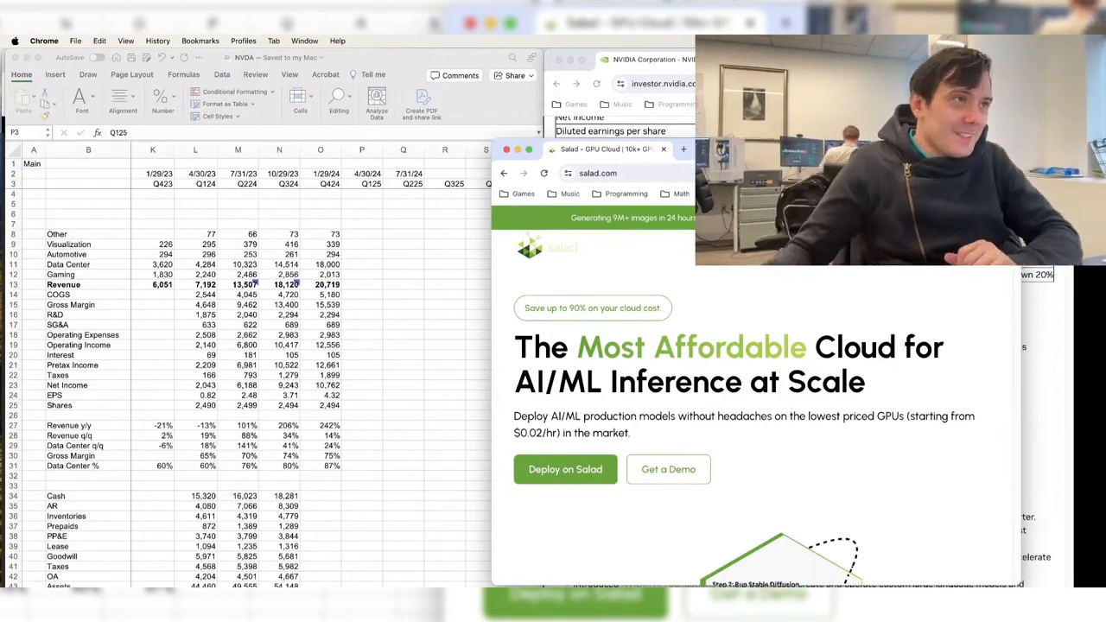
{"action": "left_click", "coordinate": [663, 149]}
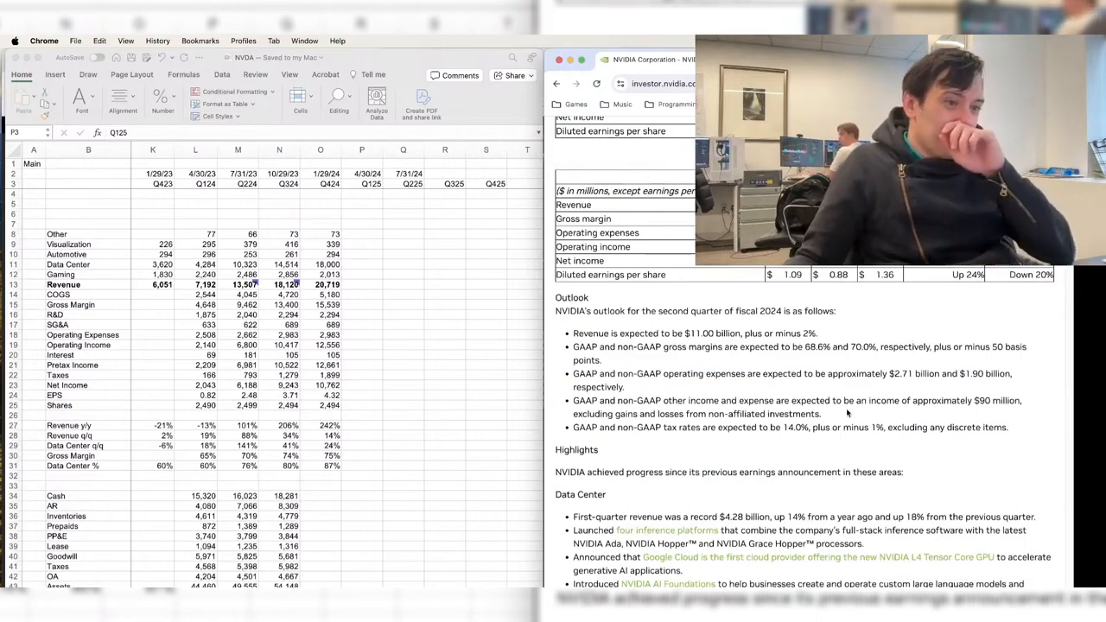
- Go back to NVIDIA's Financial Reports, widen the browser window, and open the fourth quarter fiscal 2023 press release at its Outlook section
{"action": "left_click", "coordinate": [557, 84]}
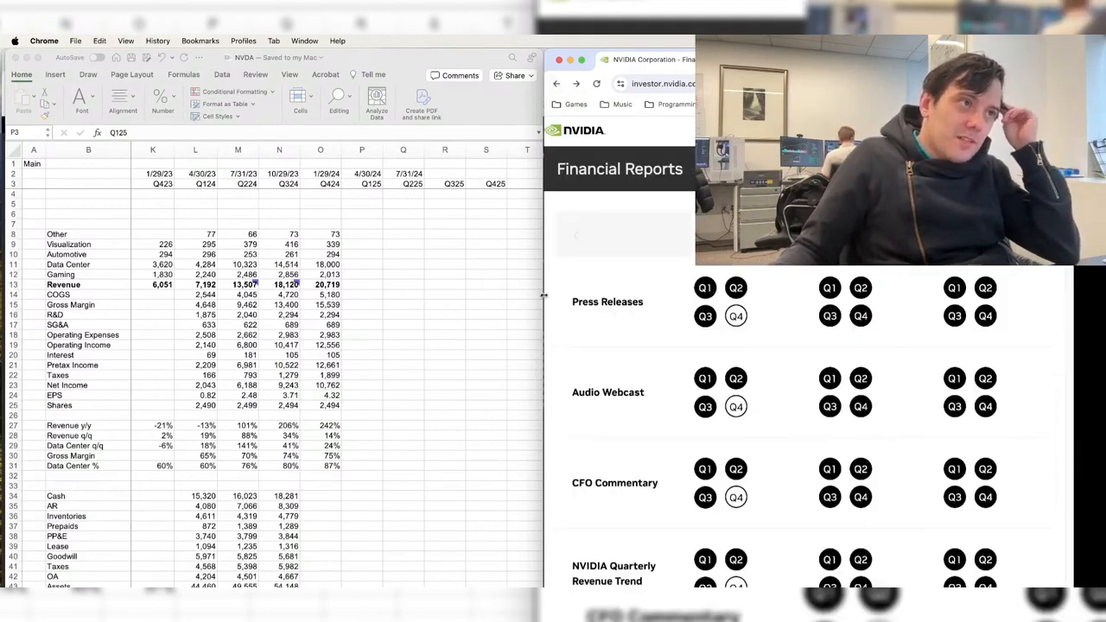
{"action": "left_click_drag", "start_coordinate": [544, 296], "coordinate": [459, 294]}
{"action": "left_click", "coordinate": [788, 339]}
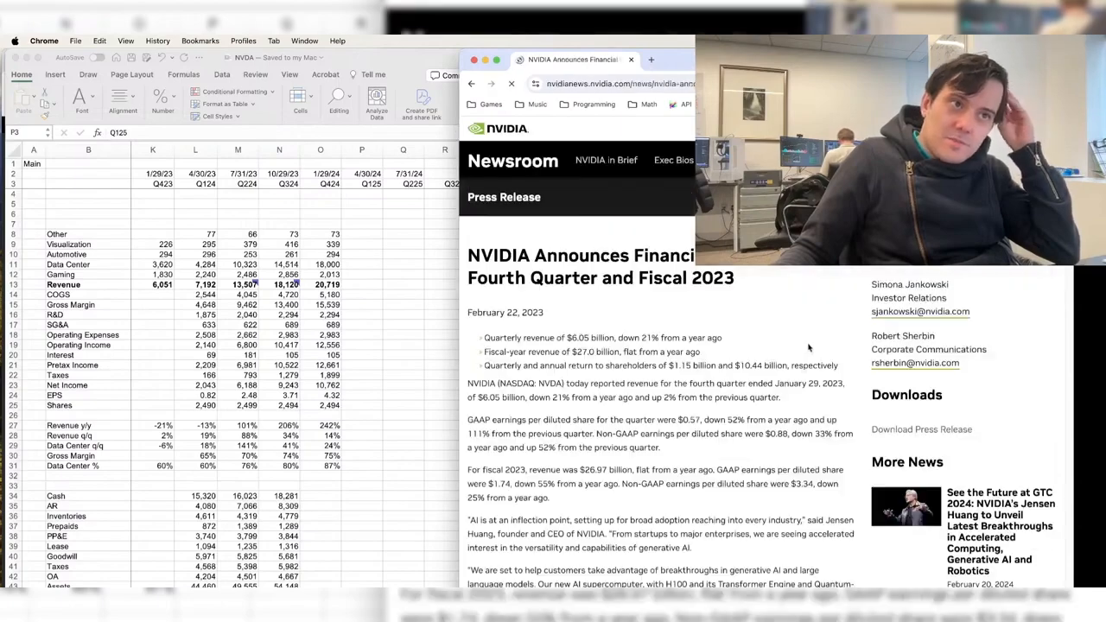
{"action": "scroll", "coordinate": [738, 361], "scroll_direction": "down", "scroll_amount": 20}
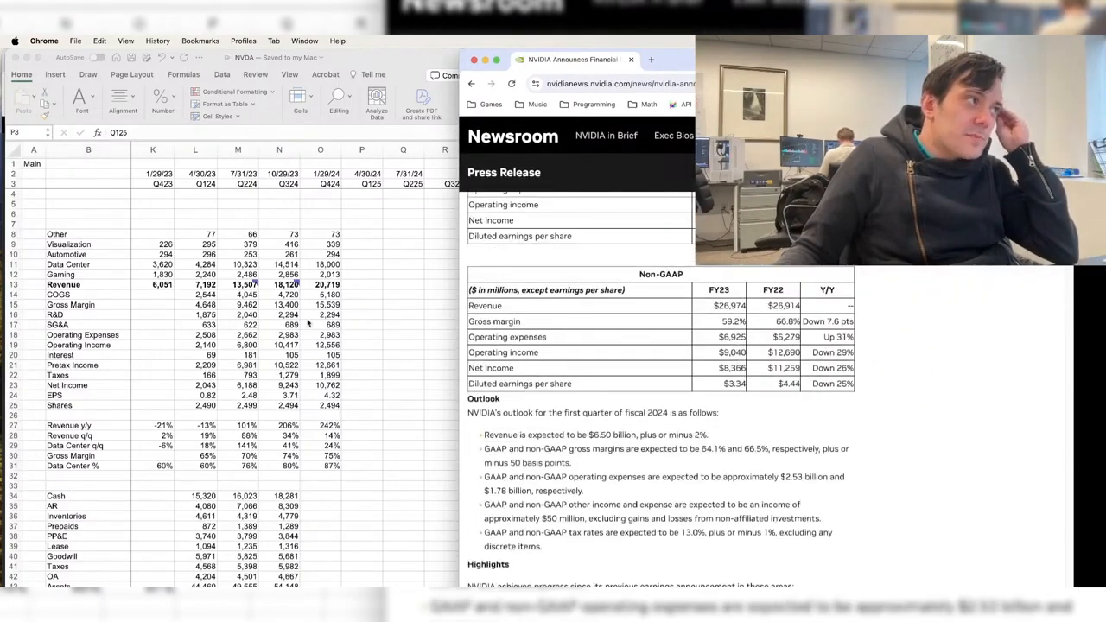
- Open the recent Comparison workbook in Excel and resize its window to show the whole vendor table
{"action": "left_click", "coordinate": [251, 284]}
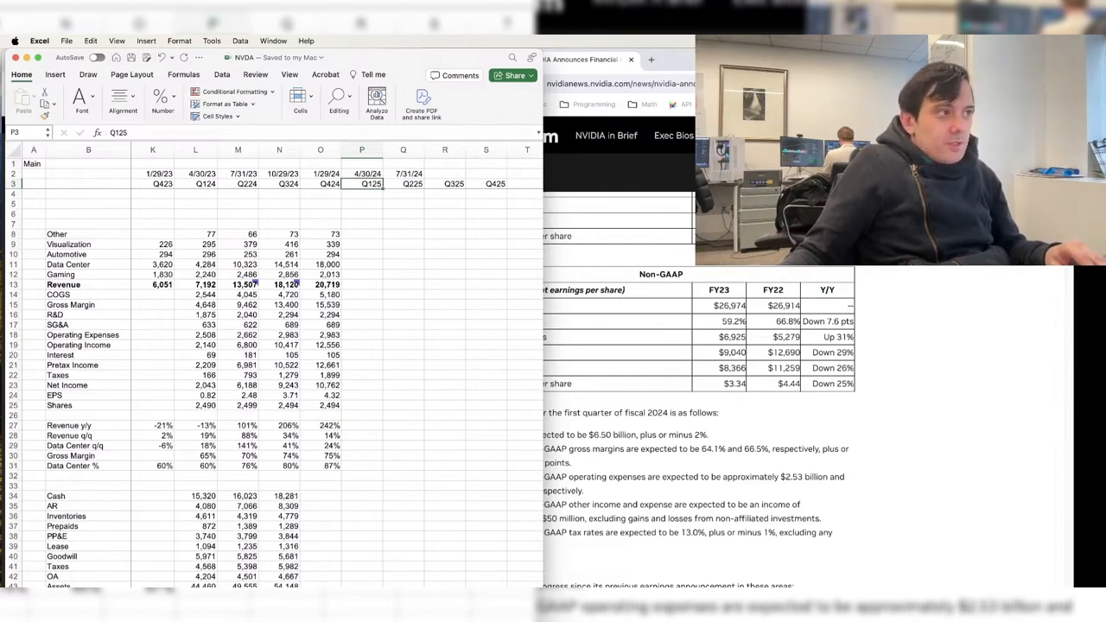
{"action": "left_click", "coordinate": [65, 41]}
{"action": "mouse_move", "coordinate": [129, 94]}
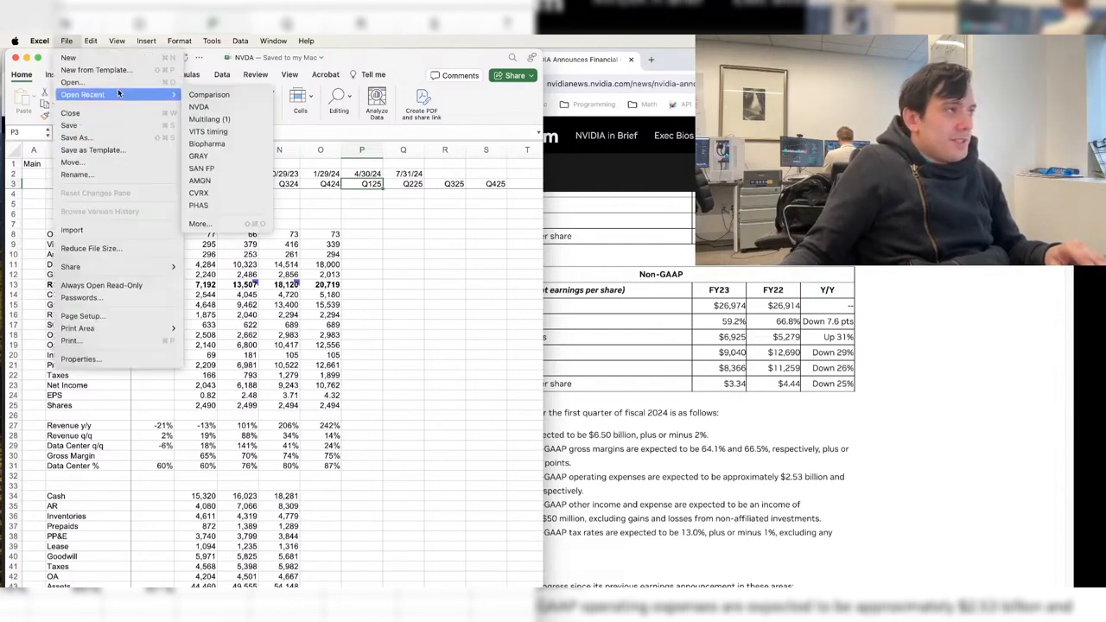
{"action": "left_click", "coordinate": [210, 94]}
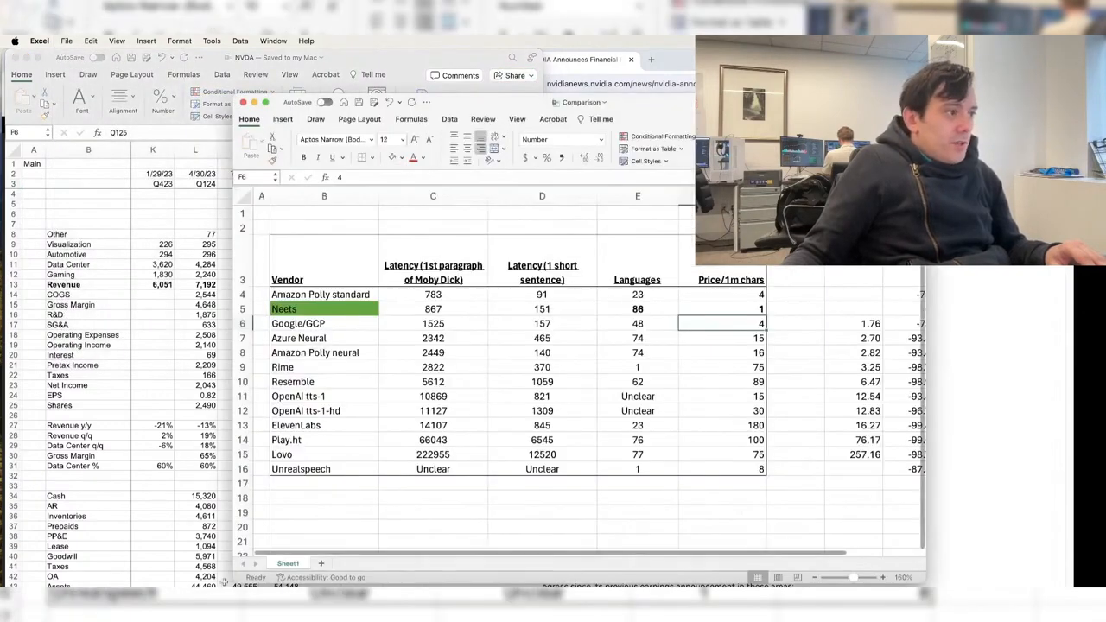
{"action": "left_click_drag", "start_coordinate": [233, 583], "coordinate": [338, 586]}
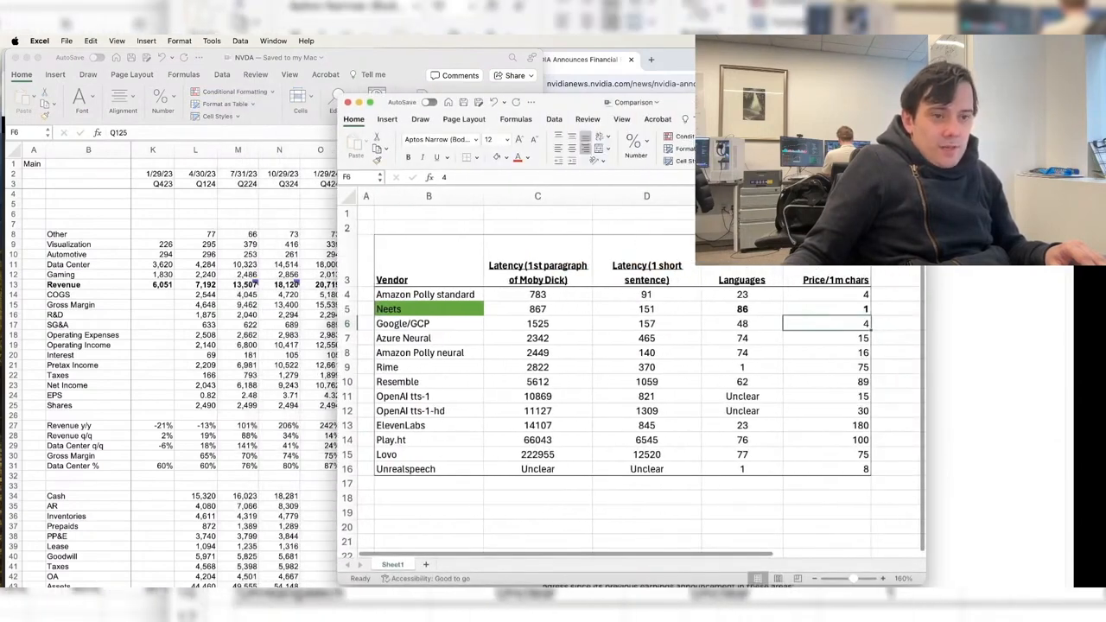
{"action": "left_click_drag", "start_coordinate": [924, 585], "coordinate": [1032, 610]}
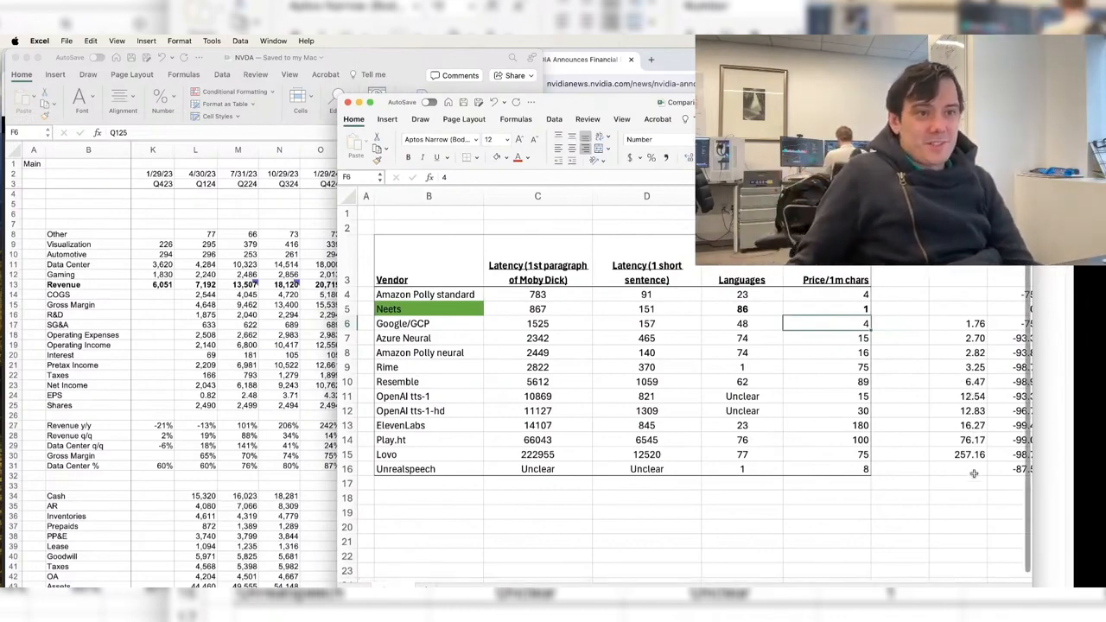
- Look over the vendor comparison table, including its Price/1m chars column
{"action": "left_click_drag", "start_coordinate": [974, 474], "coordinate": [956, 497]}
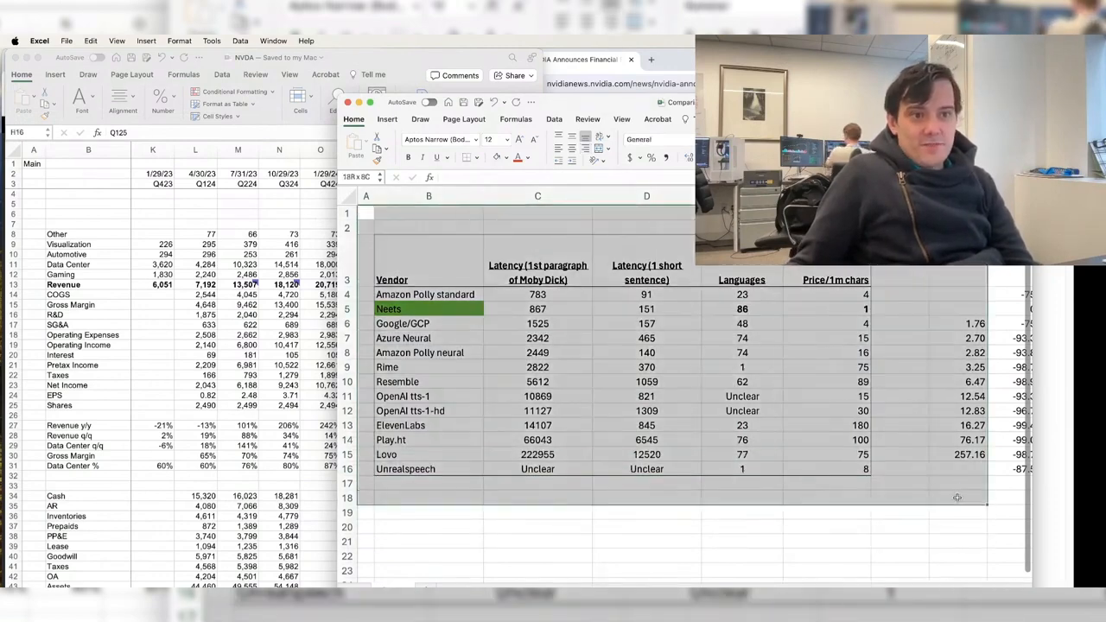
{"action": "left_click", "coordinate": [956, 497]}
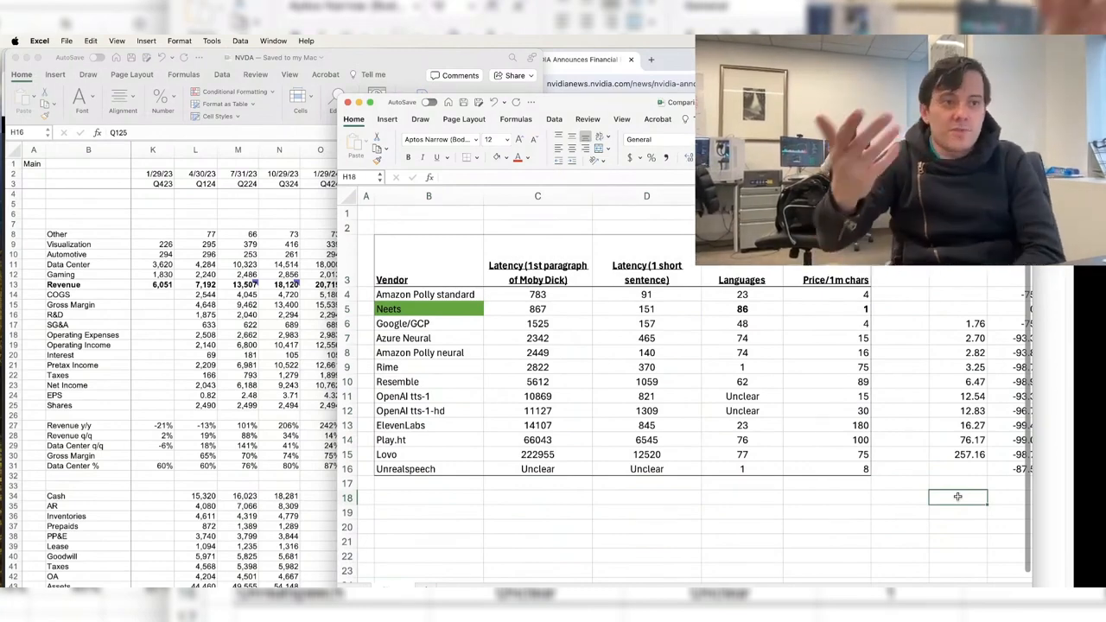
{"action": "left_click_drag", "start_coordinate": [864, 471], "coordinate": [810, 309]}
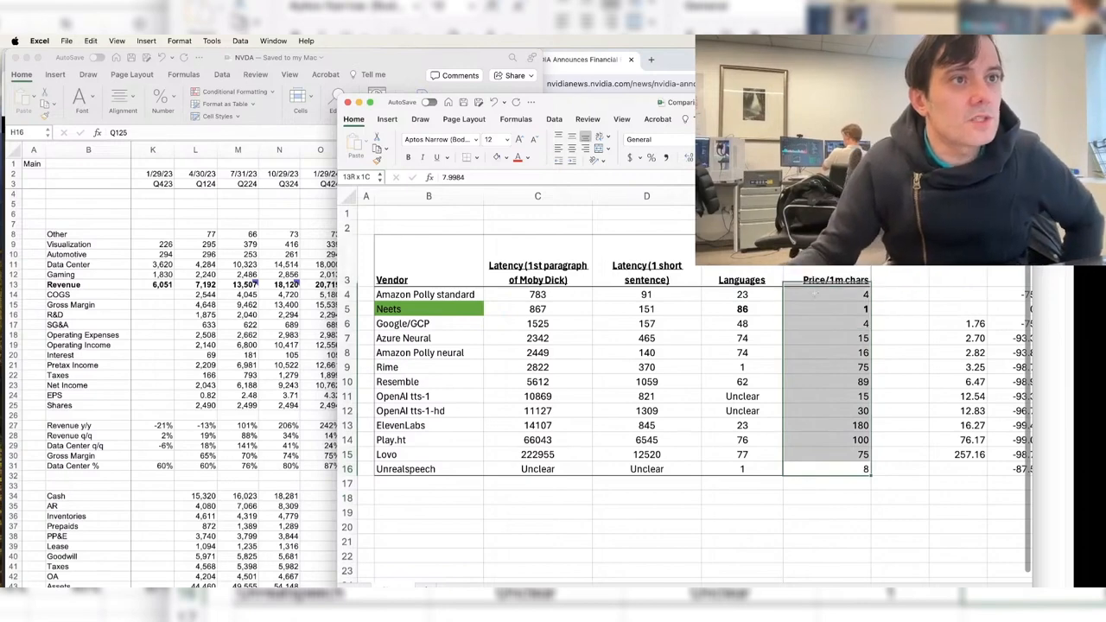
- Bold the ElevenLabs and Play.ht rows from vendor name through price
{"action": "left_click_drag", "start_coordinate": [838, 426], "coordinate": [369, 441]}
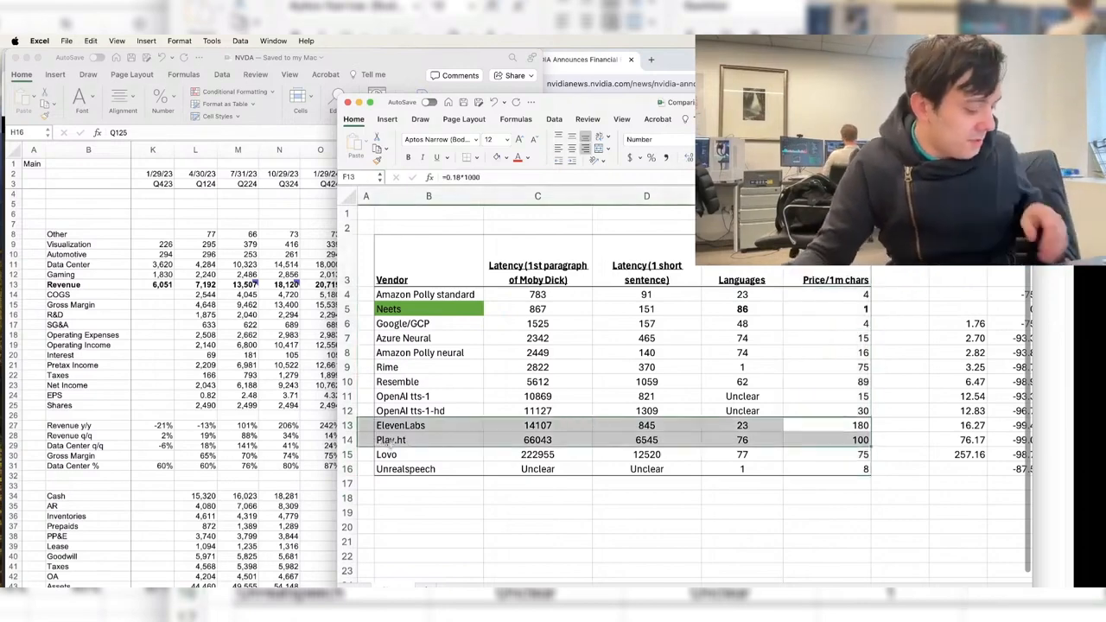
{"action": "key", "text": "super+b"}
{"action": "key", "text": "Right"}
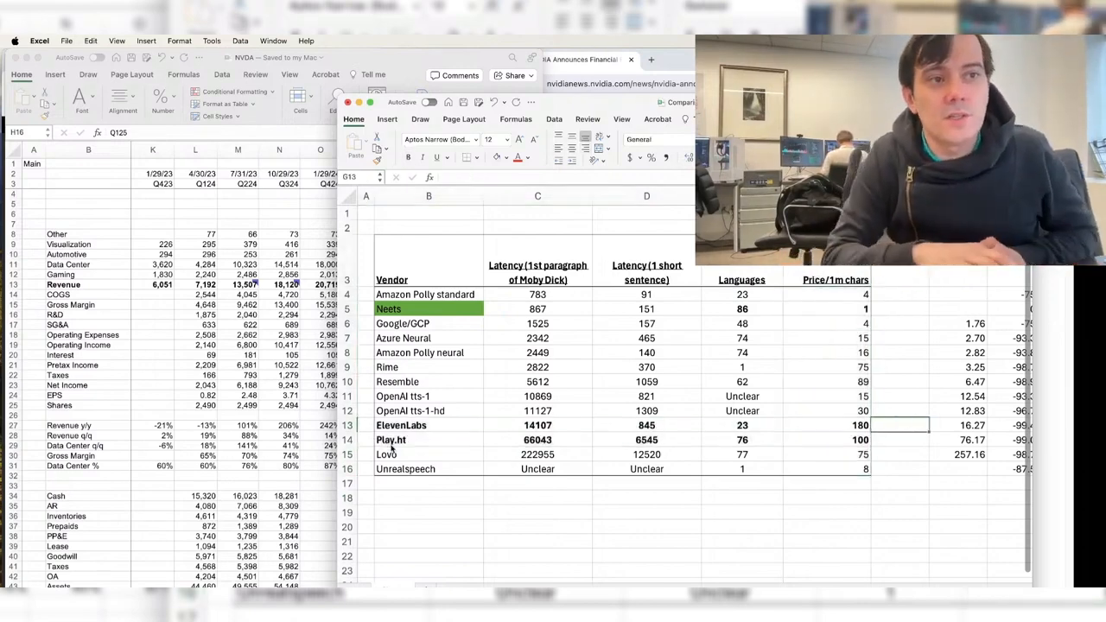
- Compare the Neets row with the ElevenLabs and Play.ht rows across latency, languages and price
{"action": "key", "text": "Left"}
{"action": "key", "text": "shift+Down"}
{"action": "key", "text": "shift+Left"}
{"action": "key", "text": "shift+Left"}
{"action": "key", "text": "shift+Left"}
{"action": "key", "text": "shift+Left"}
{"action": "key", "text": "shift+Left"}
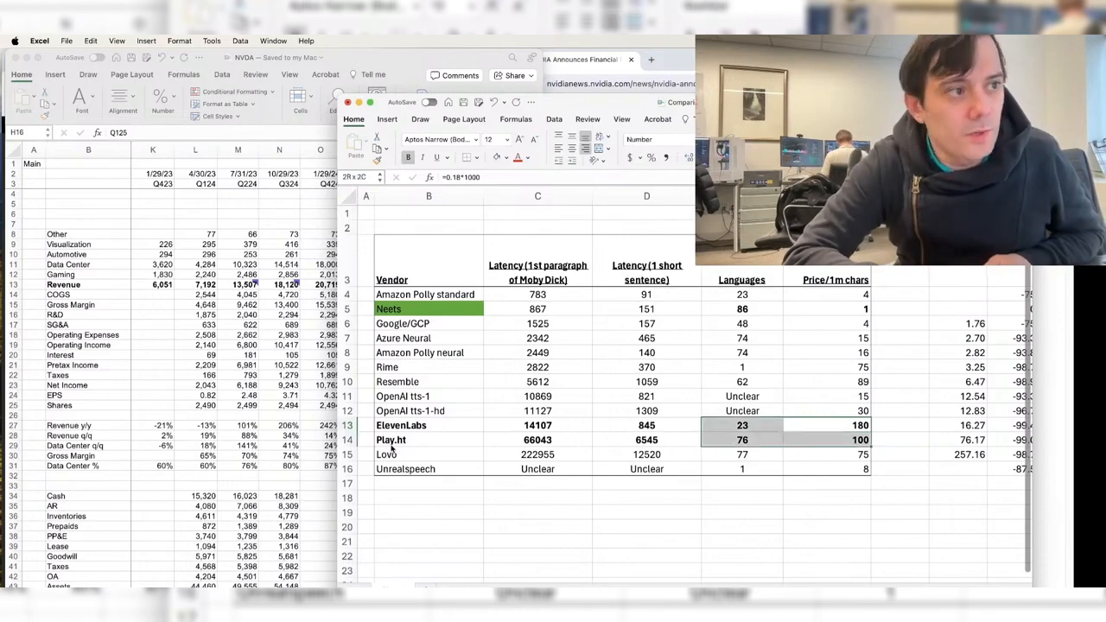
{"action": "key", "text": "shift+Right"}
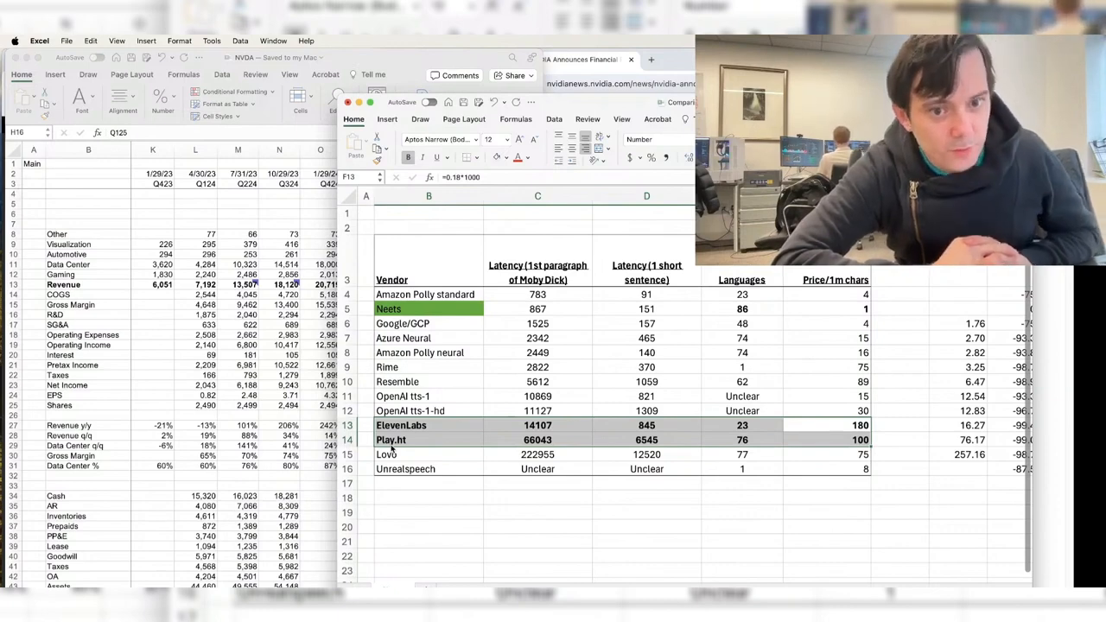
{"action": "left_click_drag", "start_coordinate": [448, 298], "coordinate": [396, 296]}
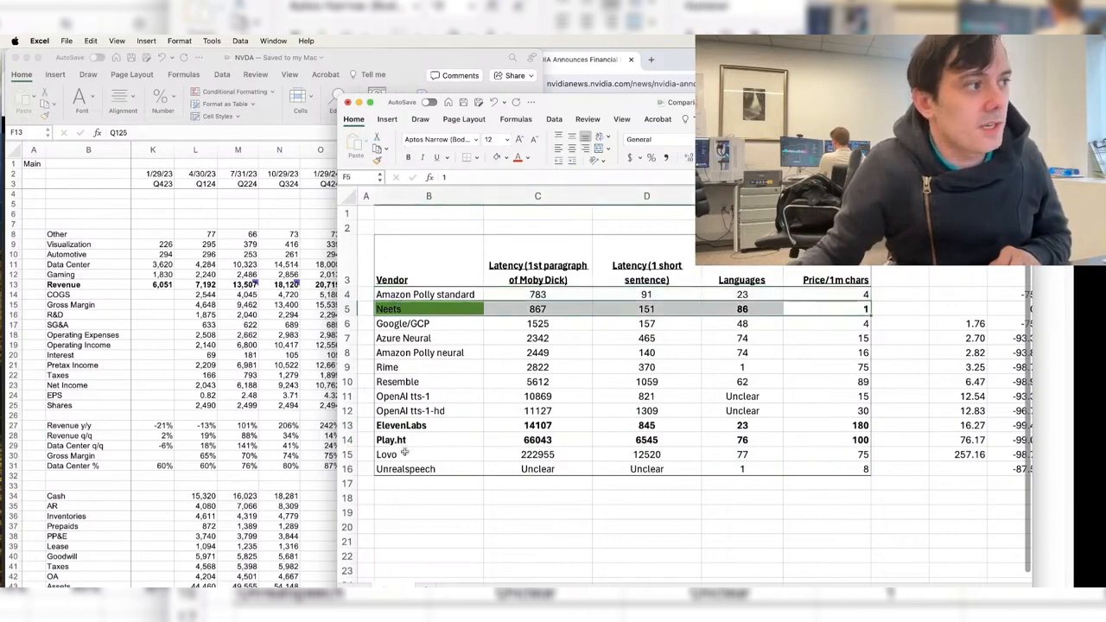
{"action": "left_click_drag", "start_coordinate": [399, 426], "coordinate": [814, 441]}
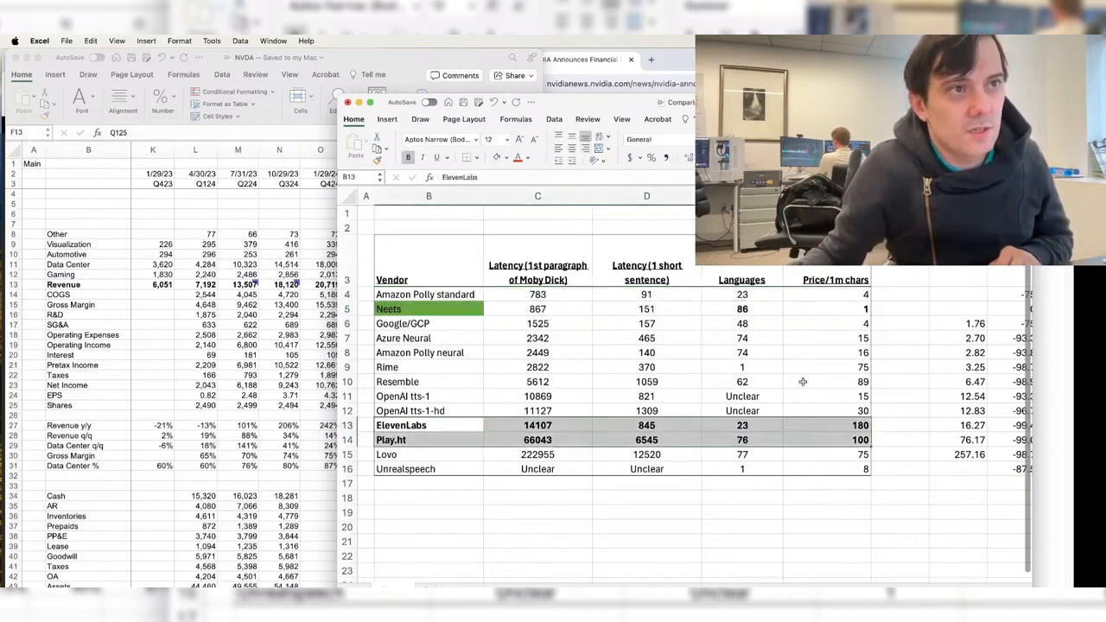
{"action": "left_click_drag", "start_coordinate": [865, 309], "coordinate": [398, 310]}
{"action": "left_click_drag", "start_coordinate": [401, 427], "coordinate": [789, 443]}
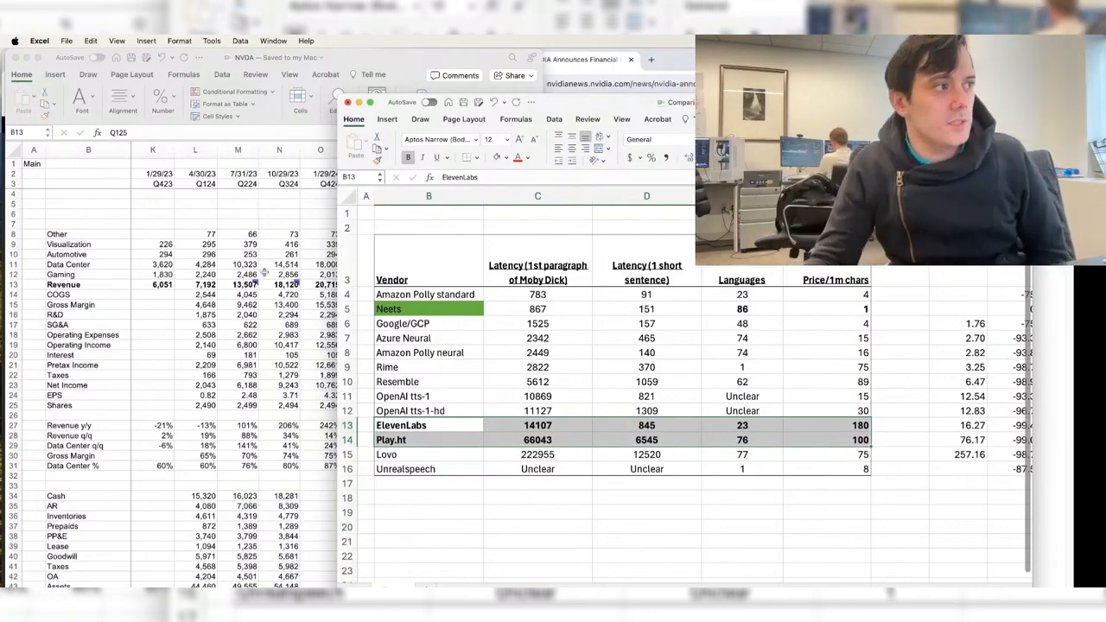
{"action": "left_click_drag", "start_coordinate": [405, 425], "coordinate": [835, 442]}
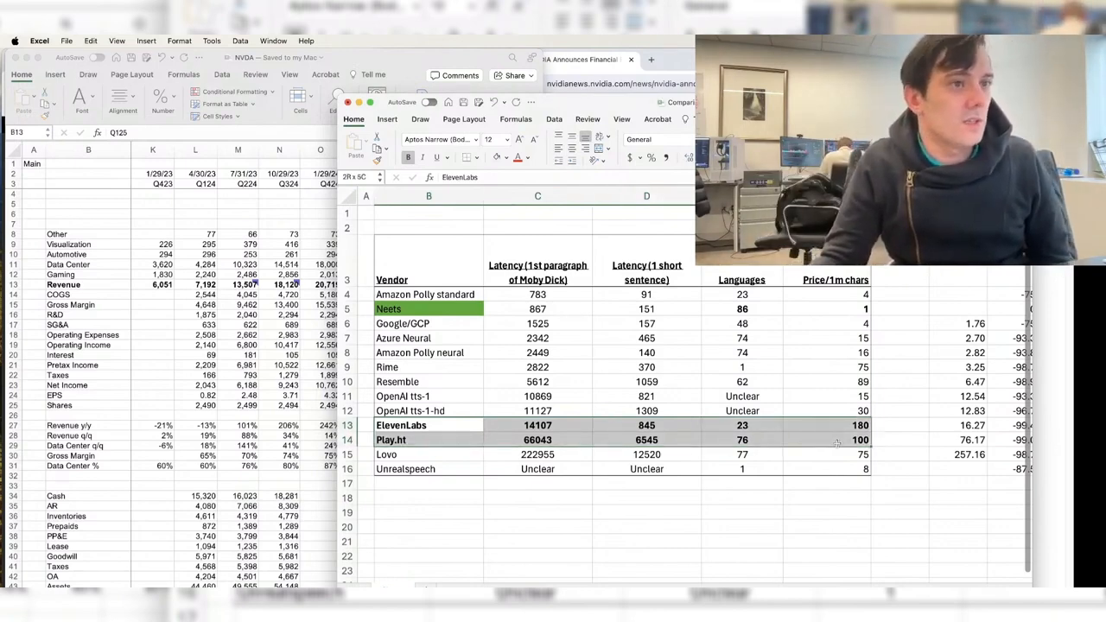
- Examine latency, languages and price for the fastest vendors, especially Amazon Polly standard, Neets and Google/GCP
{"action": "left_click_drag", "start_coordinate": [417, 296], "coordinate": [863, 354]}
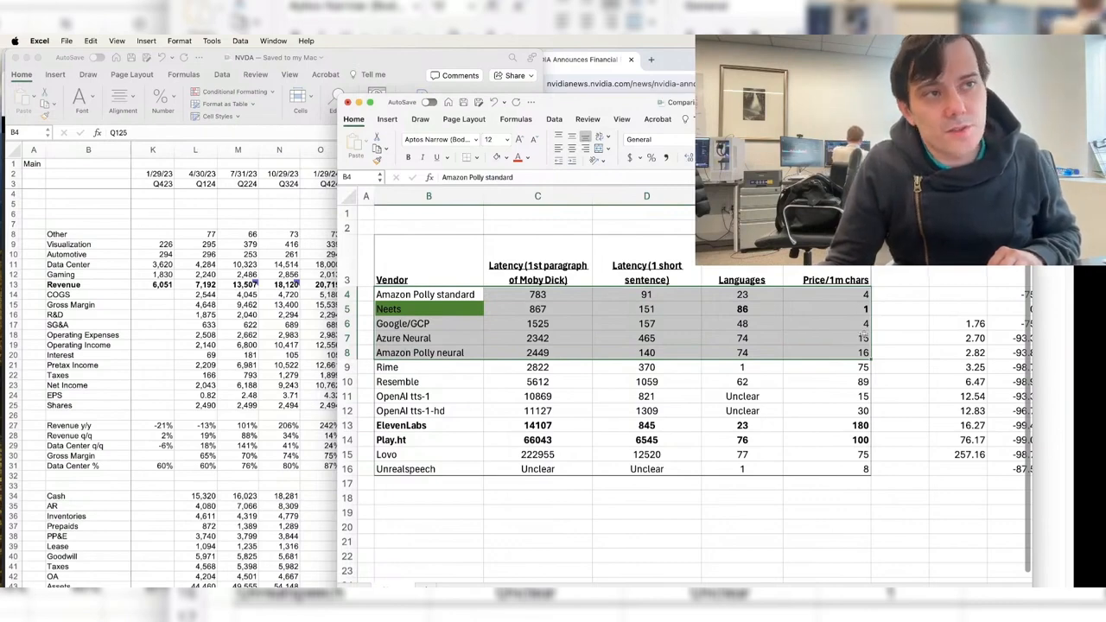
{"action": "left_click_drag", "start_coordinate": [858, 323], "coordinate": [458, 293]}
{"action": "left_click", "coordinate": [666, 299]}
{"action": "mouse_move", "coordinate": [665, 301]}
{"action": "left_mouse_down"}
{"action": "mouse_move", "coordinate": [424, 297]}
{"action": "mouse_move", "coordinate": [718, 295]}
{"action": "mouse_move", "coordinate": [667, 295]}
{"action": "left_mouse_up"}
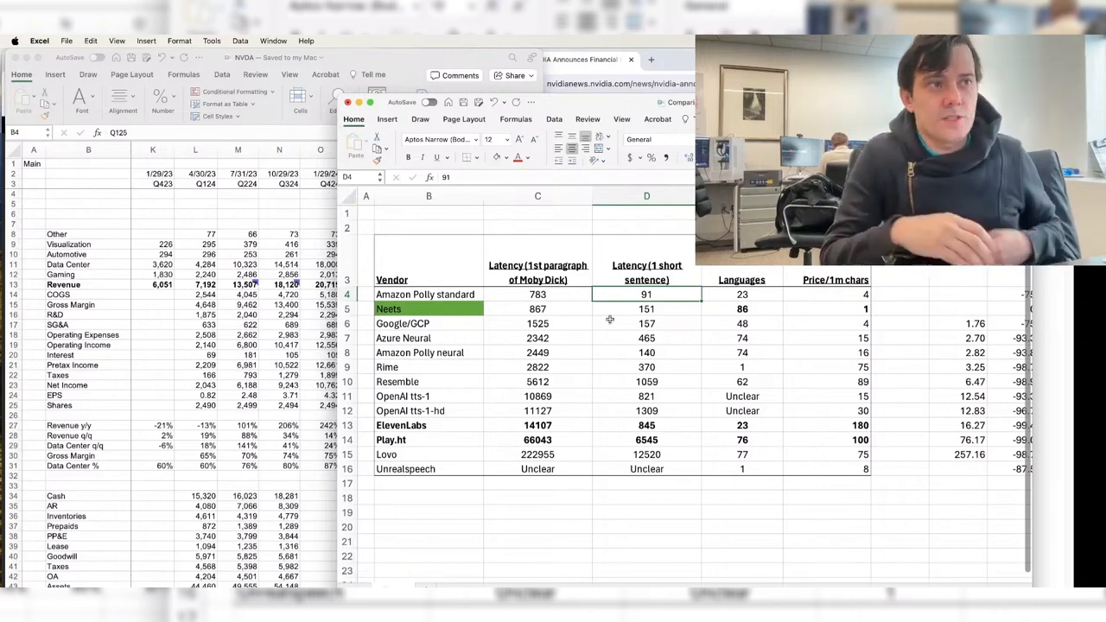
{"action": "key", "text": "Down"}
{"action": "key", "text": "Right"}
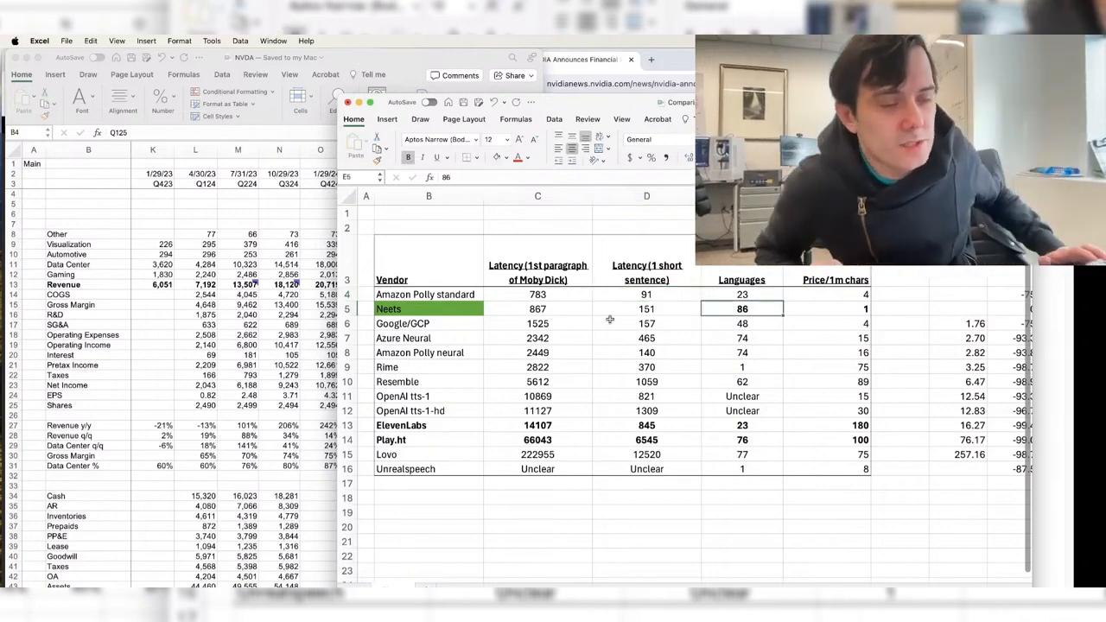
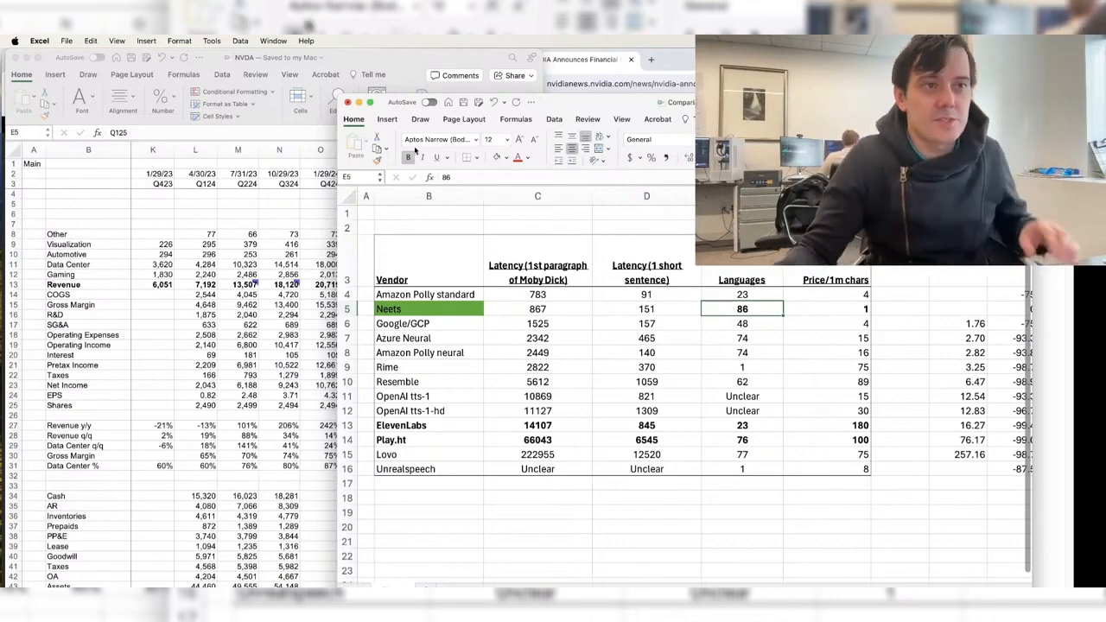
{"action": "left_click_drag", "start_coordinate": [869, 323], "coordinate": [811, 319]}
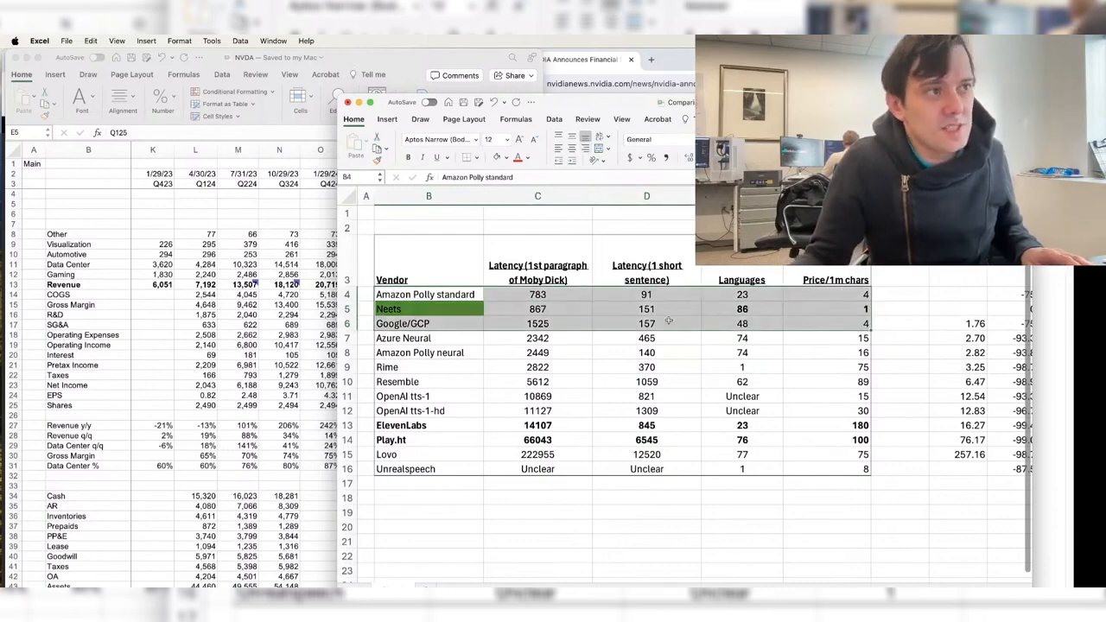
{"action": "left_click_drag", "start_coordinate": [665, 321], "coordinate": [656, 298]}
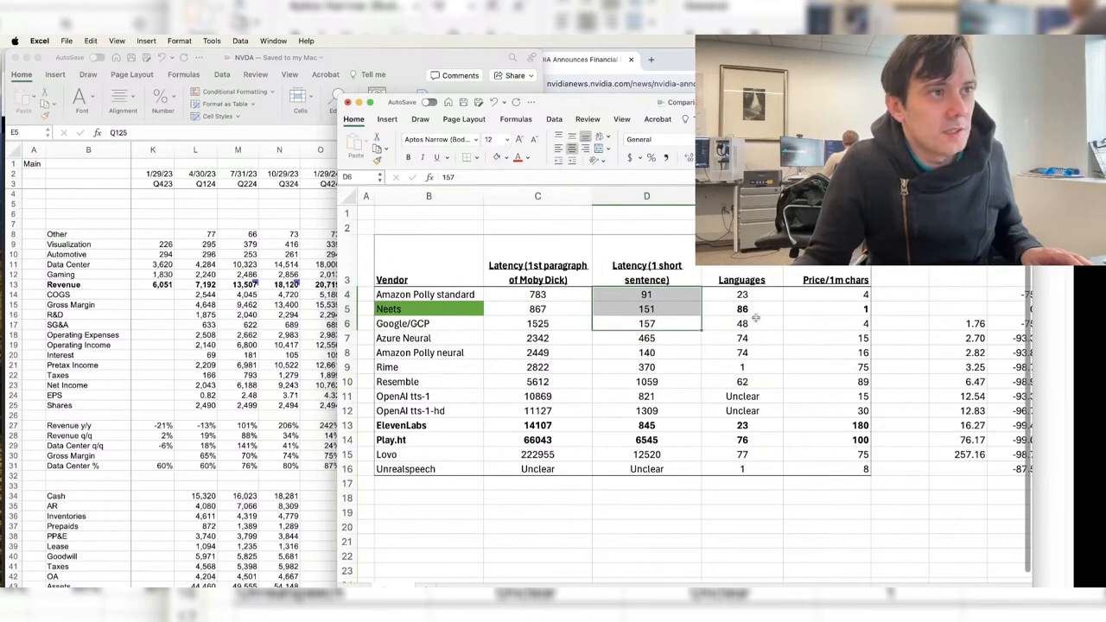
{"action": "mouse_move", "coordinate": [757, 322]}
{"action": "left_mouse_down"}
{"action": "mouse_move", "coordinate": [760, 297]}
{"action": "mouse_move", "coordinate": [754, 322]}
{"action": "left_mouse_up"}
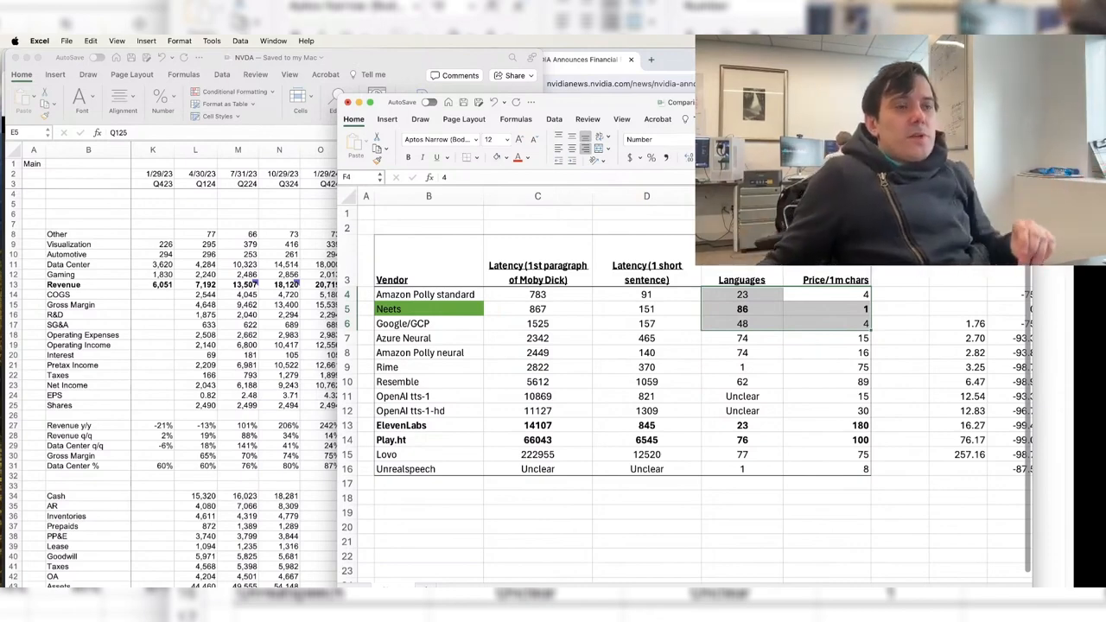
{"action": "mouse_move", "coordinate": [426, 296]}
{"action": "left_mouse_down"}
{"action": "mouse_move", "coordinate": [840, 298]}
{"action": "mouse_move", "coordinate": [510, 323]}
{"action": "mouse_move", "coordinate": [427, 310]}
{"action": "mouse_move", "coordinate": [426, 294]}
{"action": "mouse_move", "coordinate": [827, 293]}
{"action": "mouse_move", "coordinate": [426, 323]}
{"action": "mouse_move", "coordinate": [426, 295]}
{"action": "left_mouse_up"}
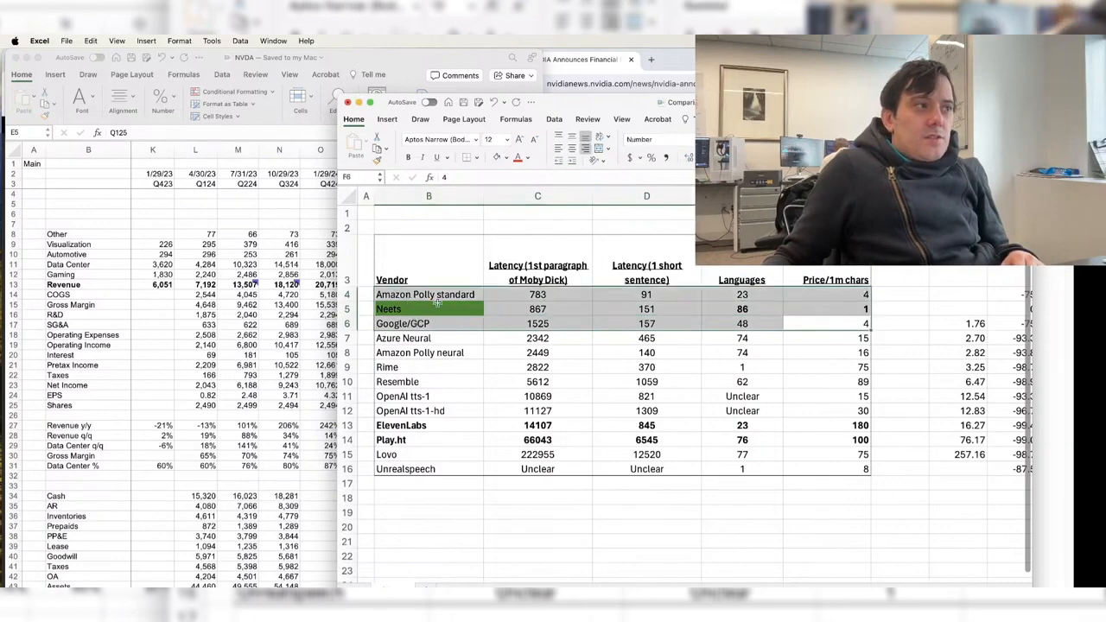
- Close the Comparison workbook with its changes saved, and return to the NVIDIA press release in Chrome
{"action": "left_click", "coordinate": [347, 102]}
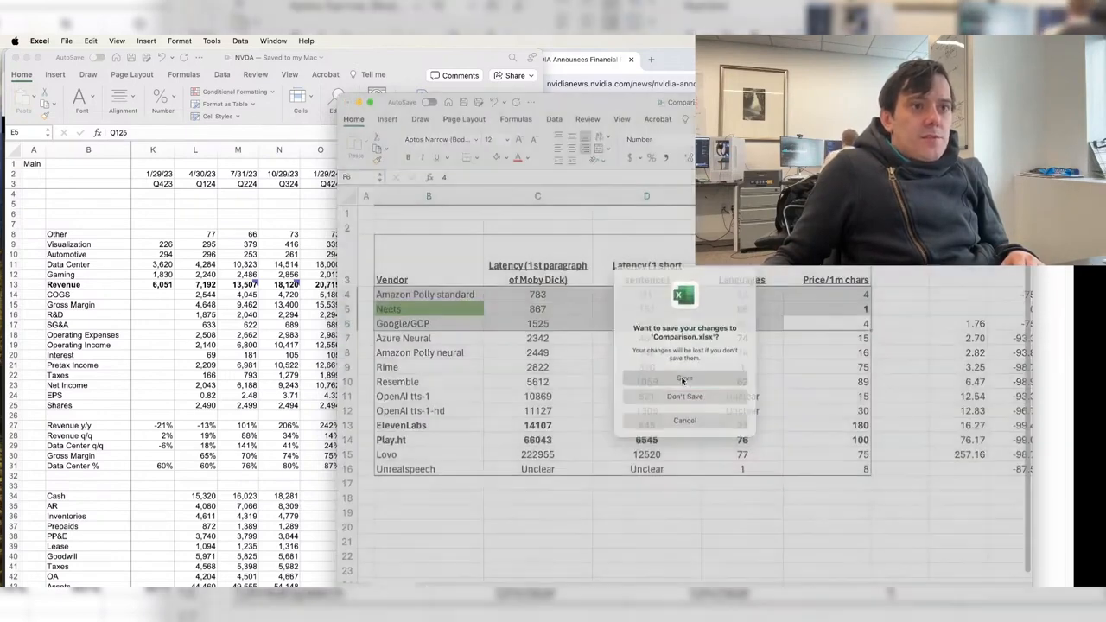
{"action": "left_click", "coordinate": [681, 378]}
{"action": "left_click", "coordinate": [825, 399]}
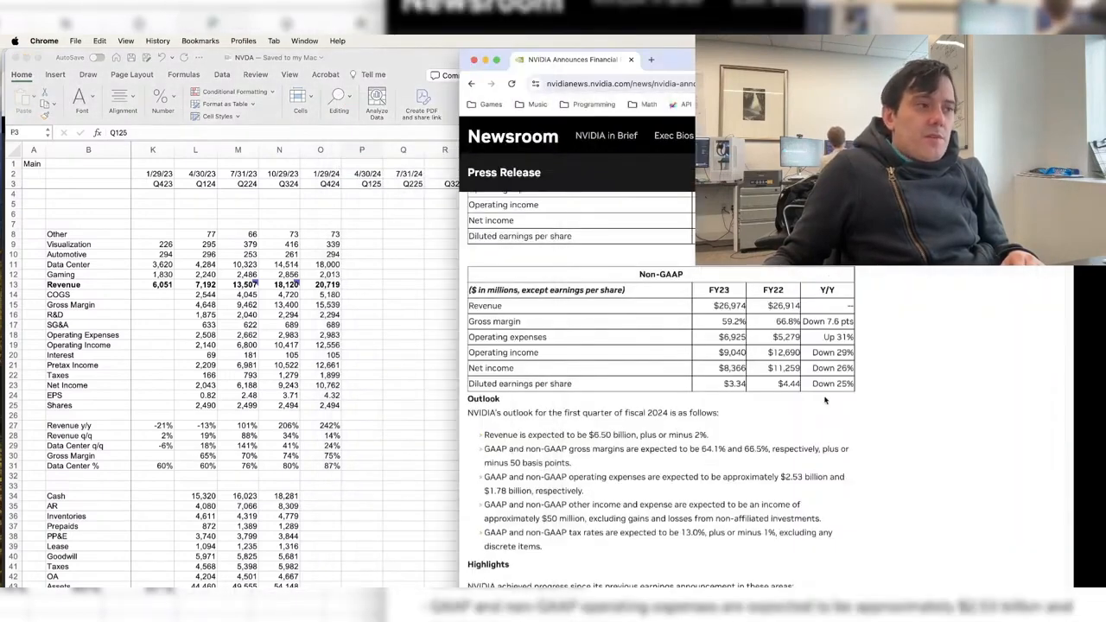
- Add the comment "6.5B guidance" to the Q124 revenue cell in the NVDA workbook
{"action": "left_click", "coordinate": [273, 381]}
{"action": "right_click", "coordinate": [215, 288]}
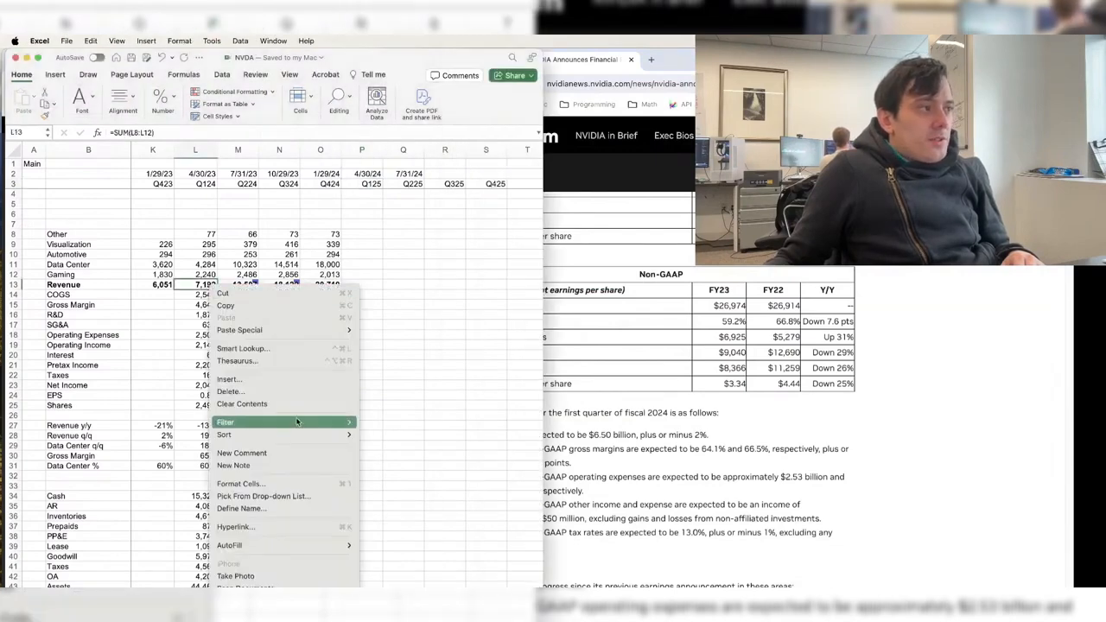
{"action": "left_click", "coordinate": [296, 453]}
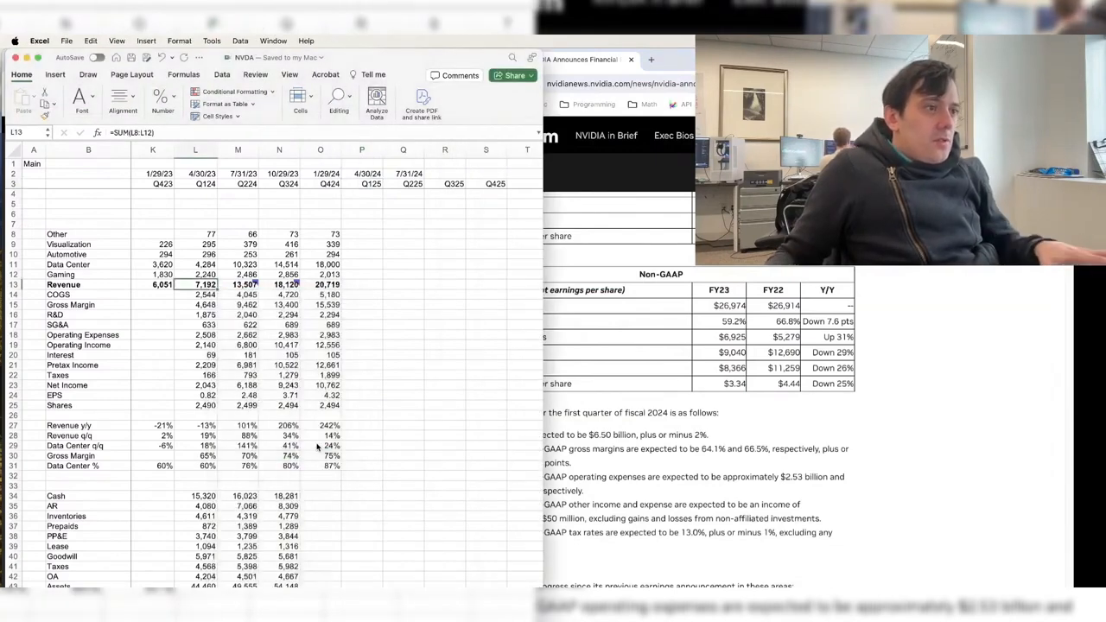
{"action": "type", "text": "6.58 v"}
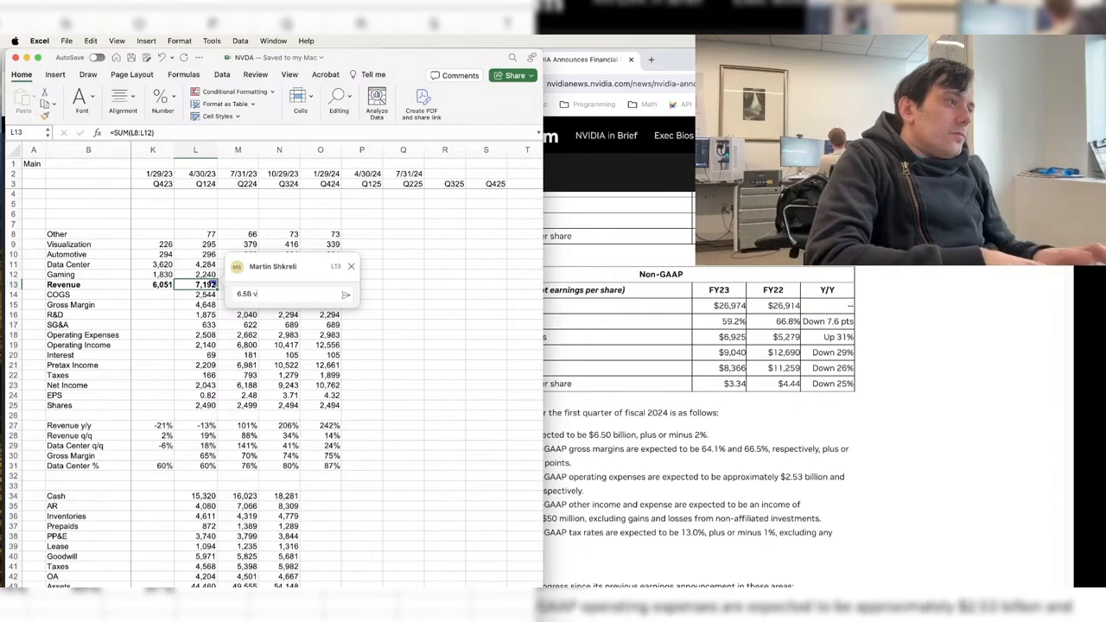
{"action": "type", "text": "s 7.2"}
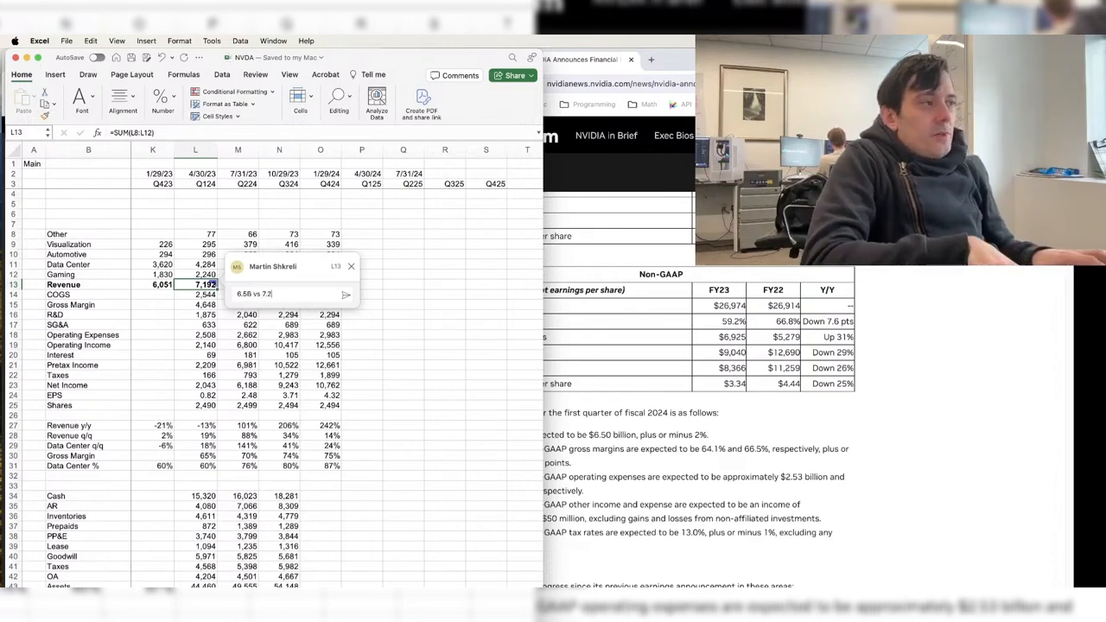
{"action": "key", "text": "BackSpace"}
{"action": "key", "text": "BackSpace"}
{"action": "key", "text": "BackSpace"}
{"action": "key", "text": "BackSpace"}
{"action": "key", "text": "BackSpace"}
{"action": "key", "text": "BackSpace"}
{"action": "type", "text": "guidance"}
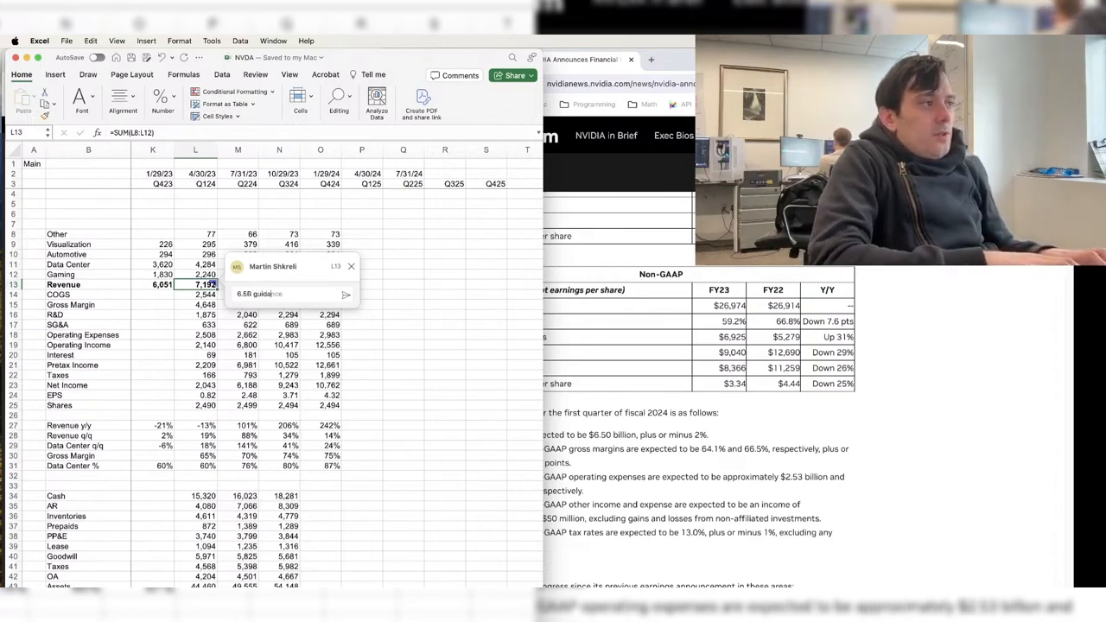
{"action": "left_click", "coordinate": [249, 233]}
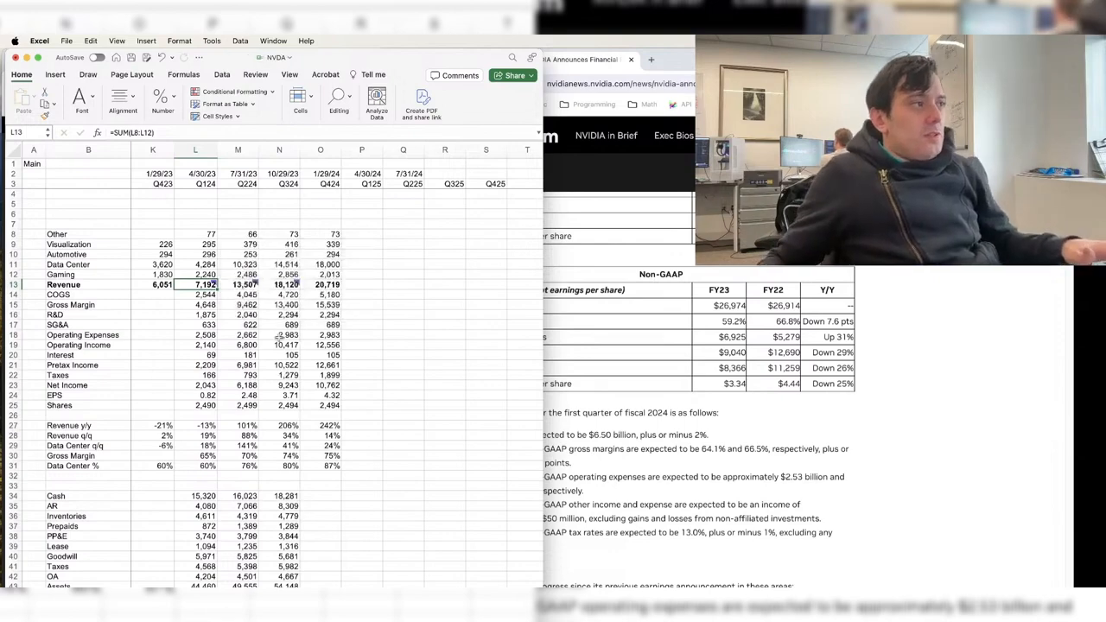
- Search Google for "h100 first shipment" in a new Chrome window and move that window clear of the spreadsheet
{"action": "left_click", "coordinate": [867, 460]}
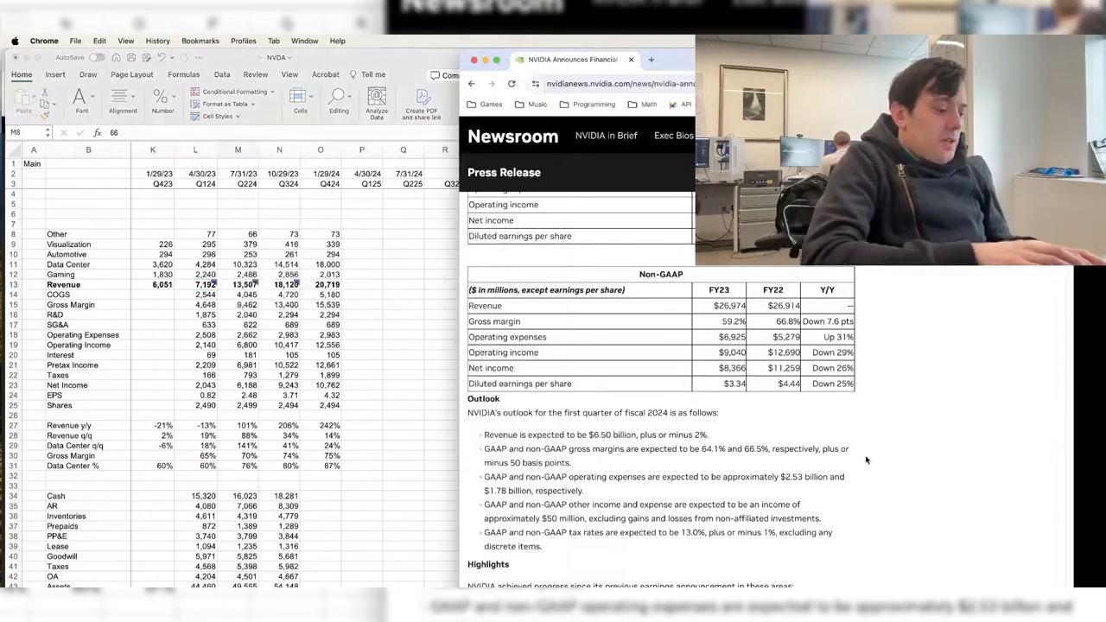
{"action": "key", "text": "super+n"}
{"action": "type", "text": "h100 firsrt"}
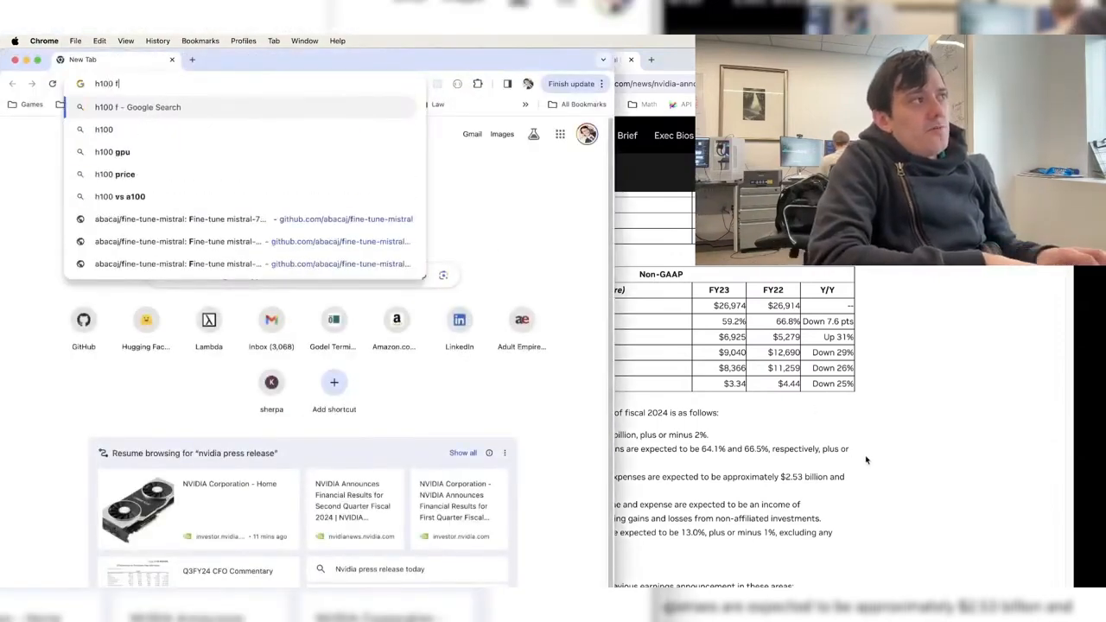
{"action": "key", "text": "BackSpace"}
{"action": "key", "text": "BackSpace"}
{"action": "key", "text": "BackSpace"}
{"action": "type", "text": "t shipment"}
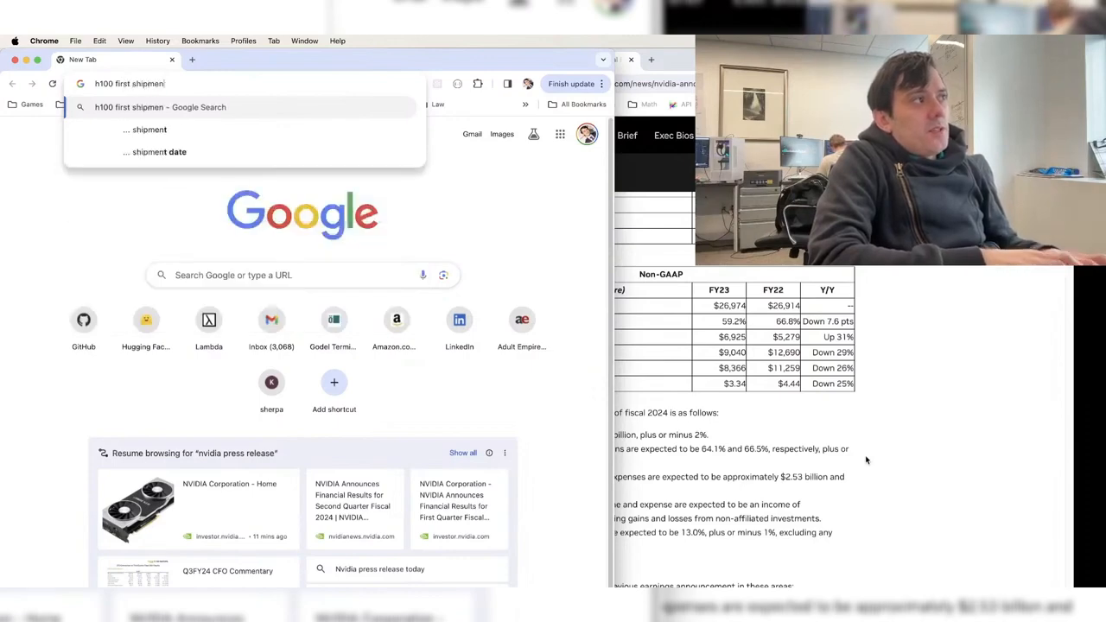
{"action": "key", "text": "Return"}
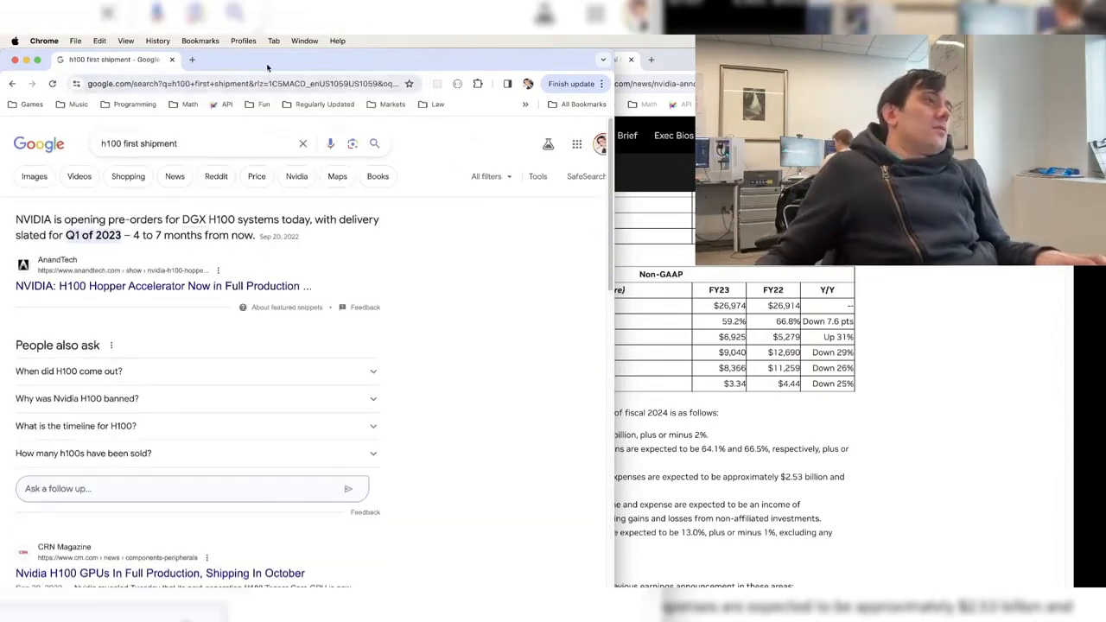
{"action": "left_click_drag", "start_coordinate": [257, 66], "coordinate": [696, 137]}
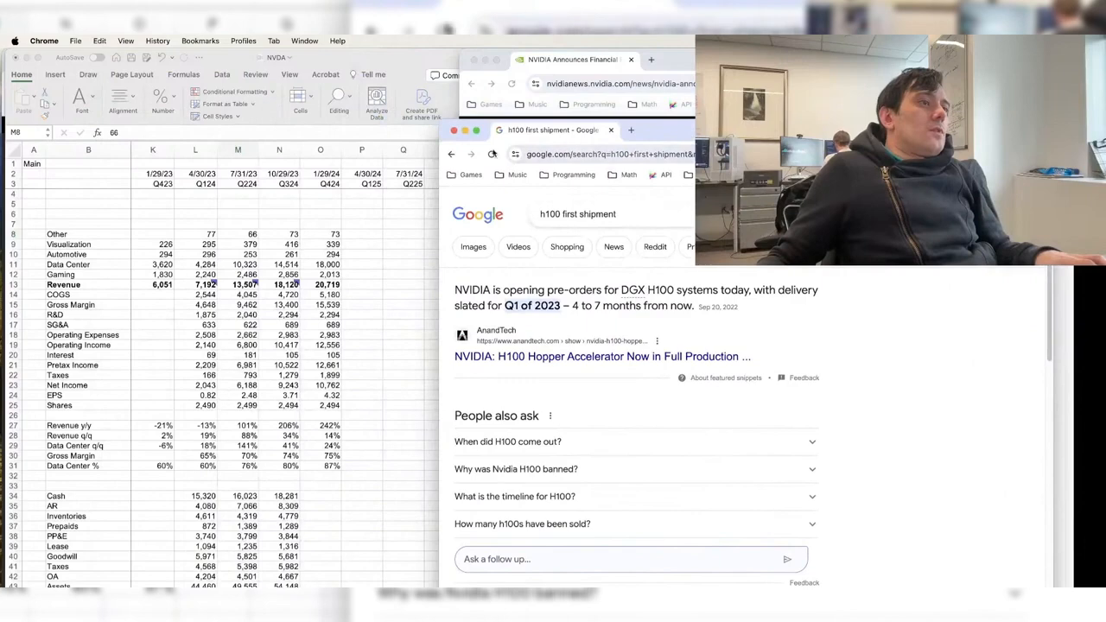
{"action": "left_click_drag", "start_coordinate": [450, 130], "coordinate": [546, 220]}
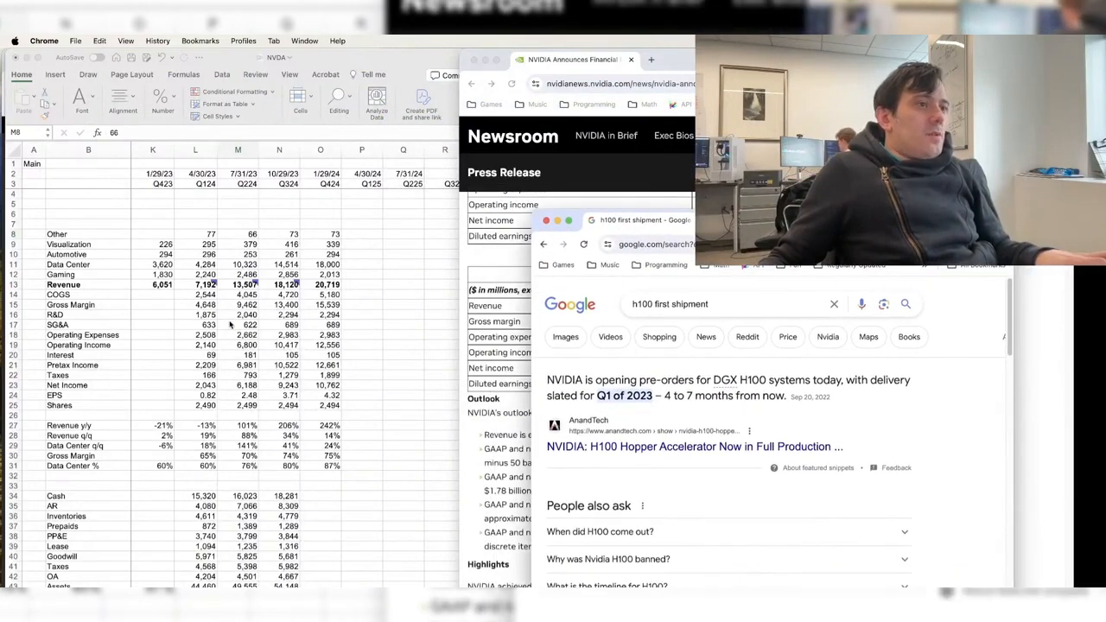
- In the NVDA workbook, examine the Q124 segment and revenue figures and the guidance comments on the Revenue row
{"action": "left_click", "coordinate": [184, 287]}
{"action": "key", "text": "Left"}
{"action": "key", "text": "Left"}
{"action": "mouse_move", "coordinate": [237, 285]}
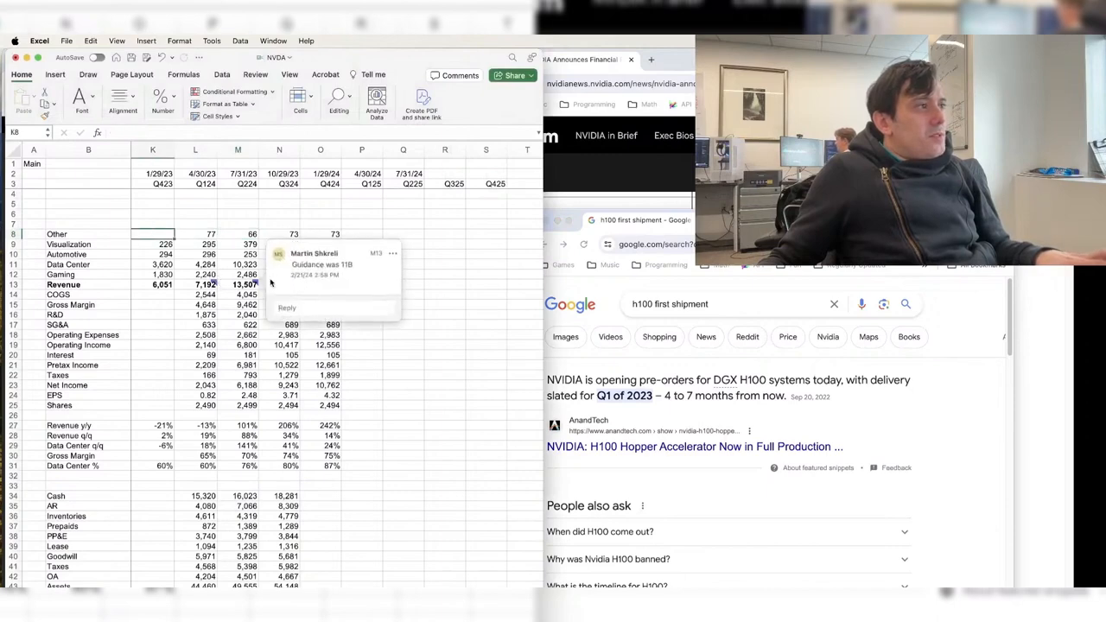
{"action": "left_click", "coordinate": [206, 226]}
{"action": "left_click", "coordinate": [206, 245]}
{"action": "left_click", "coordinate": [209, 264]}
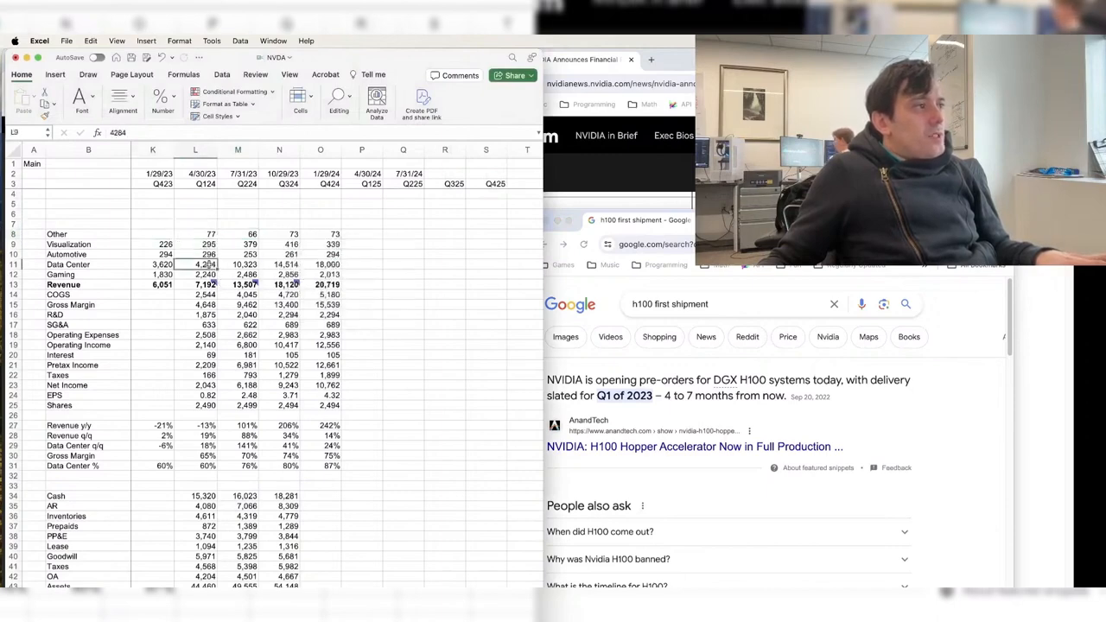
{"action": "left_click", "coordinate": [207, 284]}
{"action": "left_click_drag", "start_coordinate": [211, 284], "coordinate": [173, 257]}
{"action": "left_click", "coordinate": [202, 275]}
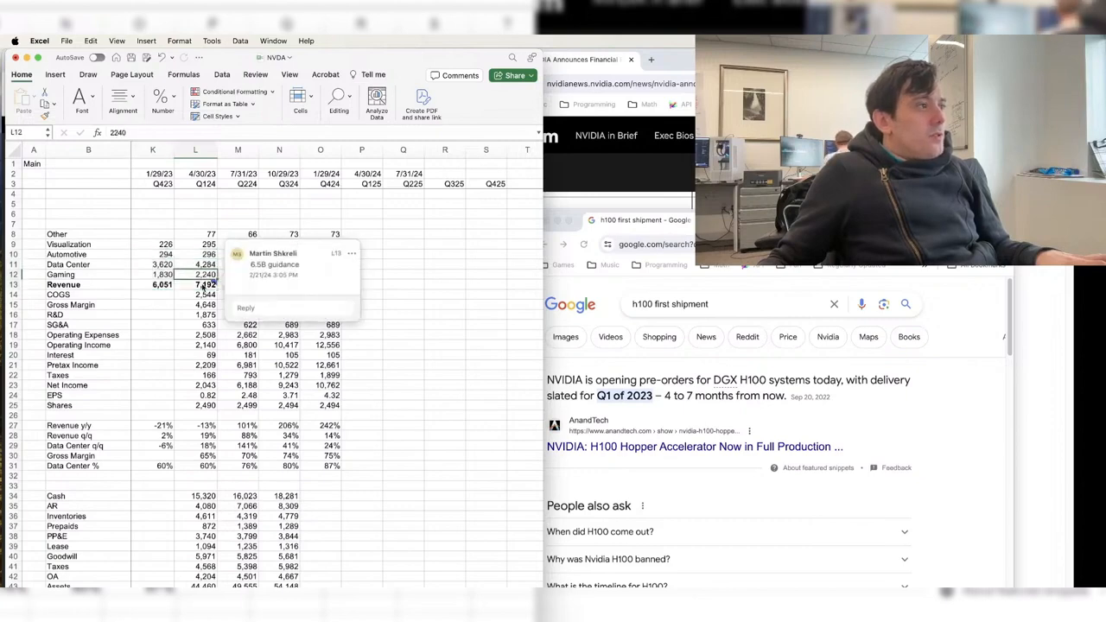
{"action": "left_click", "coordinate": [203, 285]}
{"action": "left_click", "coordinate": [202, 274]}
- Add the comment "H100 started shipping" to the Q124 Data Center cell
{"action": "left_click", "coordinate": [201, 265]}
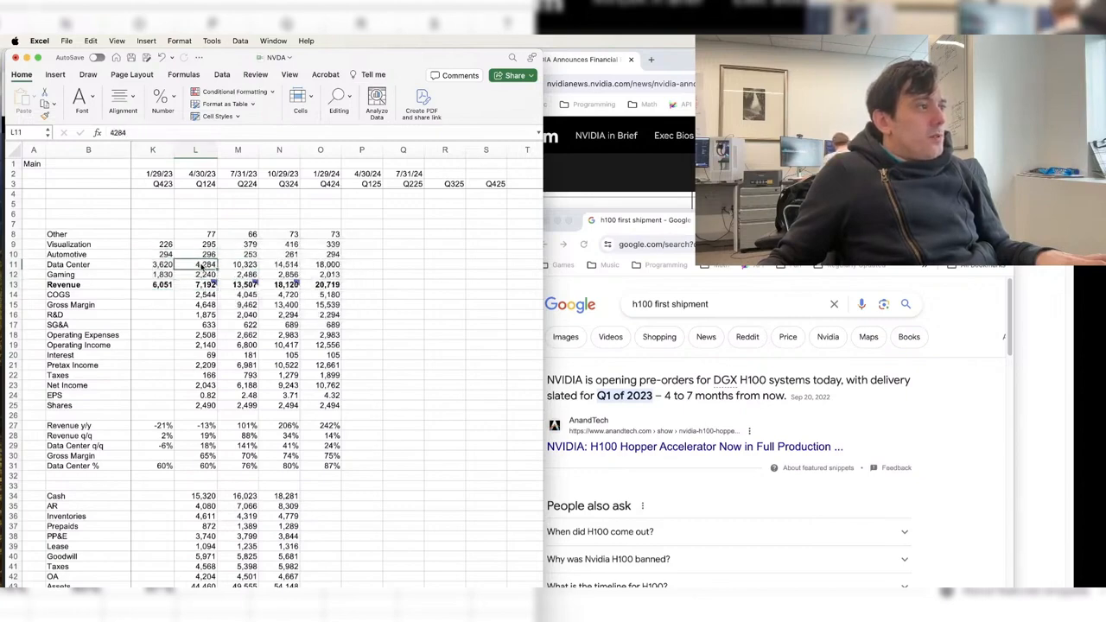
{"action": "right_click", "coordinate": [201, 265]}
{"action": "left_click", "coordinate": [287, 432]}
{"action": "type", "text": "H"}
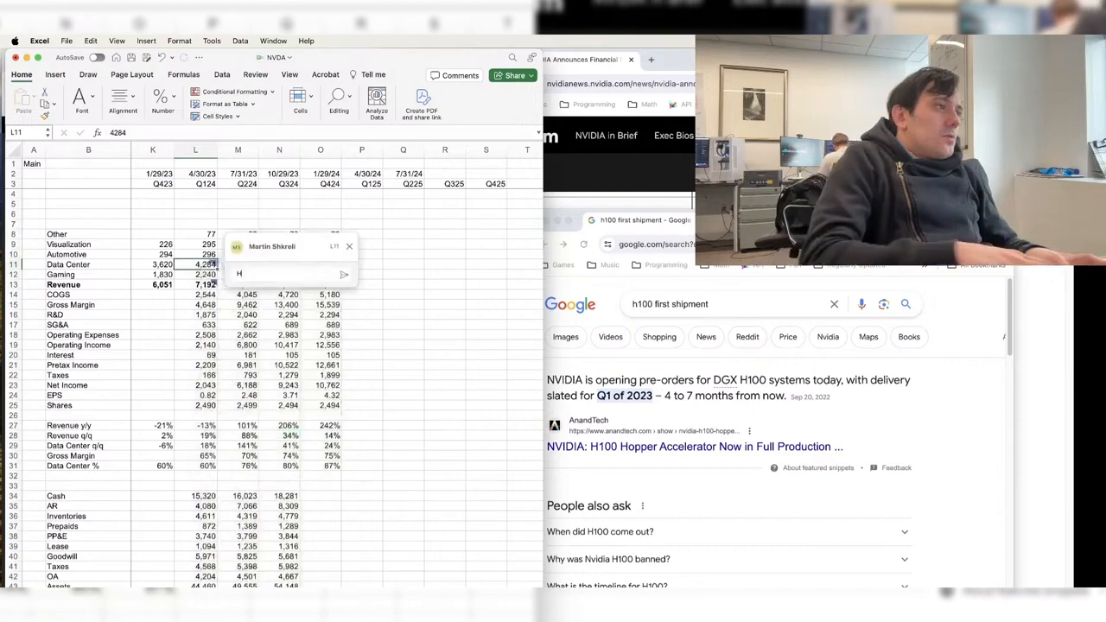
{"action": "type", "text": "100 started ship"}
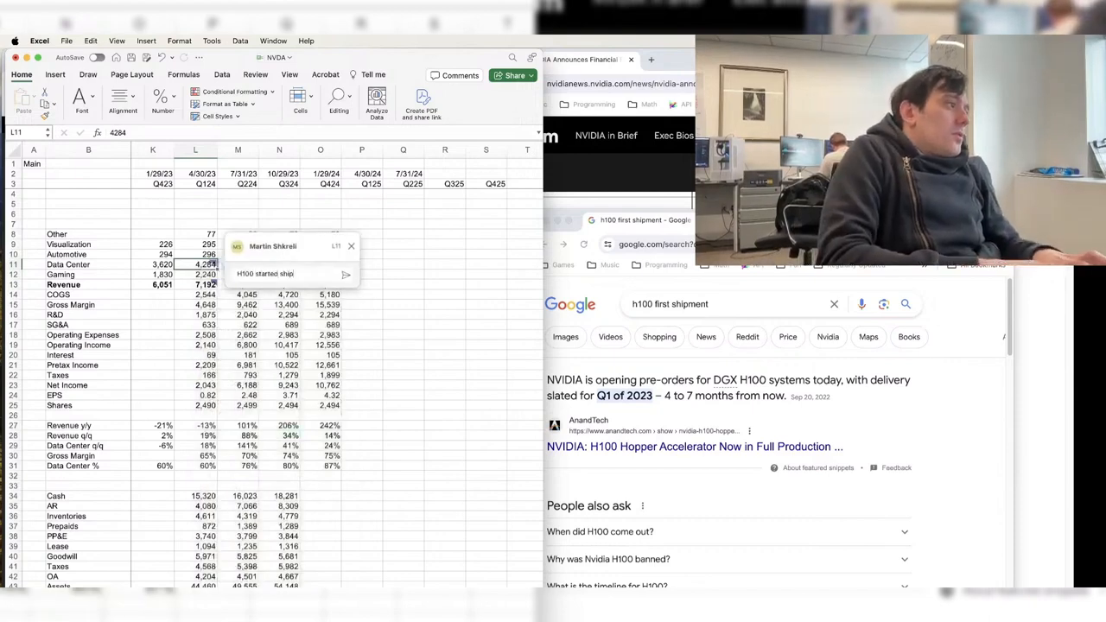
{"action": "type", "text": "ping"}
{"action": "key", "text": "super+Return"}
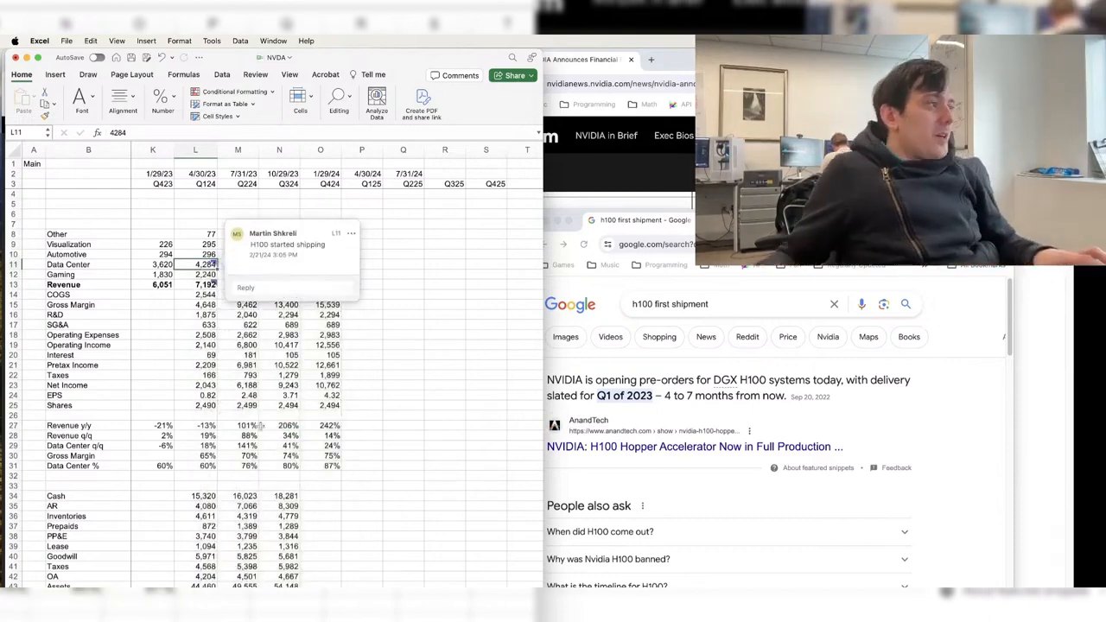
{"action": "left_click", "coordinate": [403, 274]}
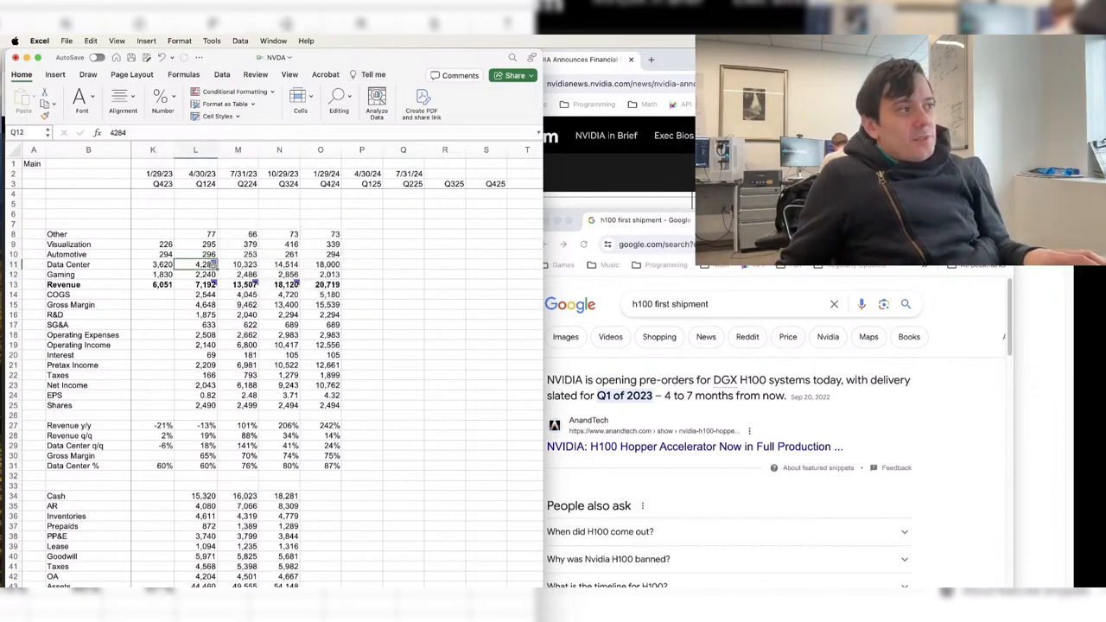
{"action": "left_click_drag", "start_coordinate": [213, 265], "coordinate": [321, 284]}
{"action": "left_click", "coordinate": [320, 284]}
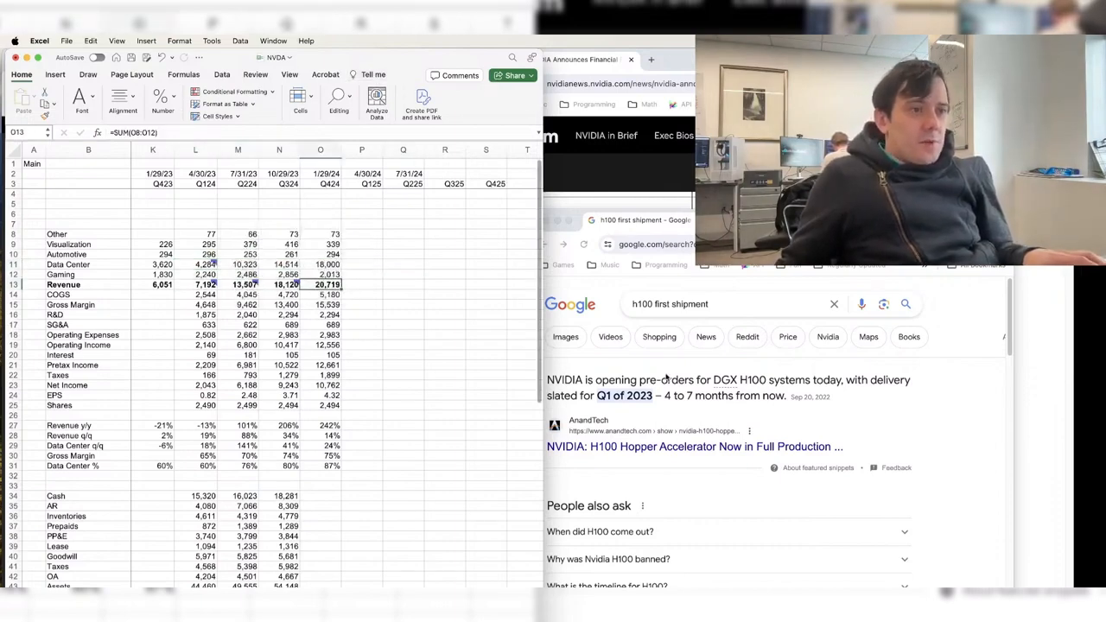
{"action": "left_click", "coordinate": [901, 414]}
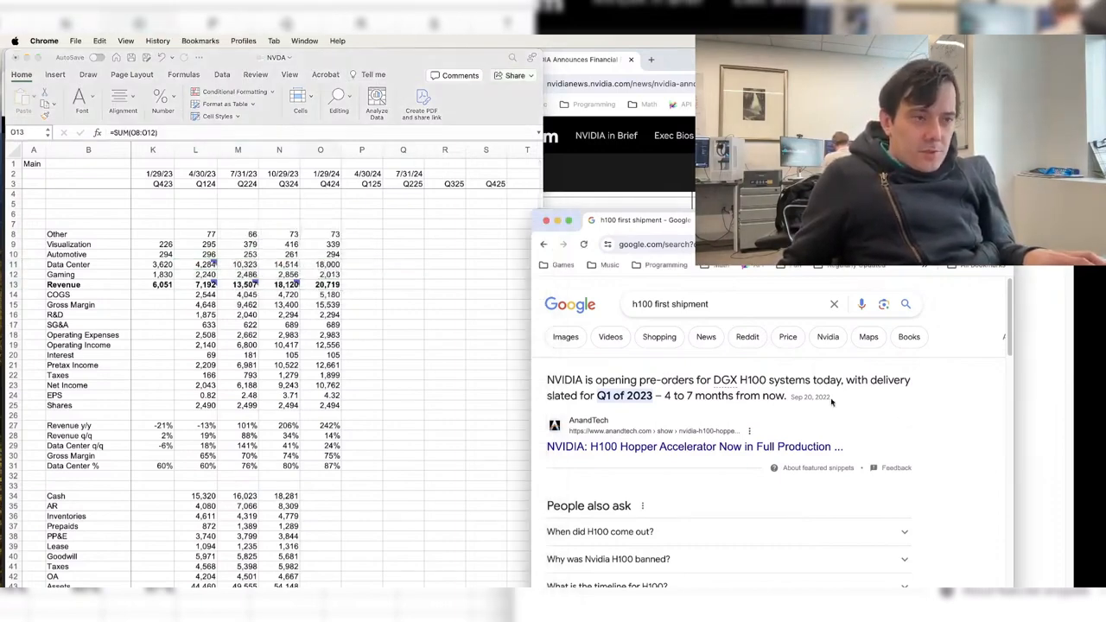
{"action": "left_click", "coordinate": [418, 267]}
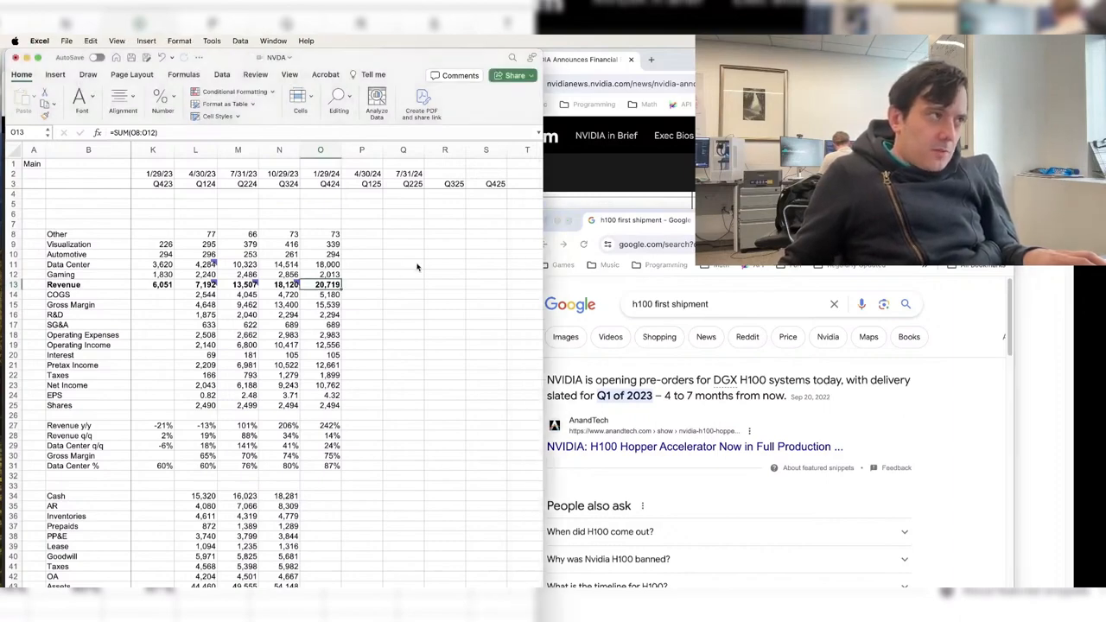
- Enter the Q325 period-end date as a formula adding 365 days to the Q324 date
{"action": "left_click", "coordinate": [333, 215]}
{"action": "left_click", "coordinate": [332, 195]}
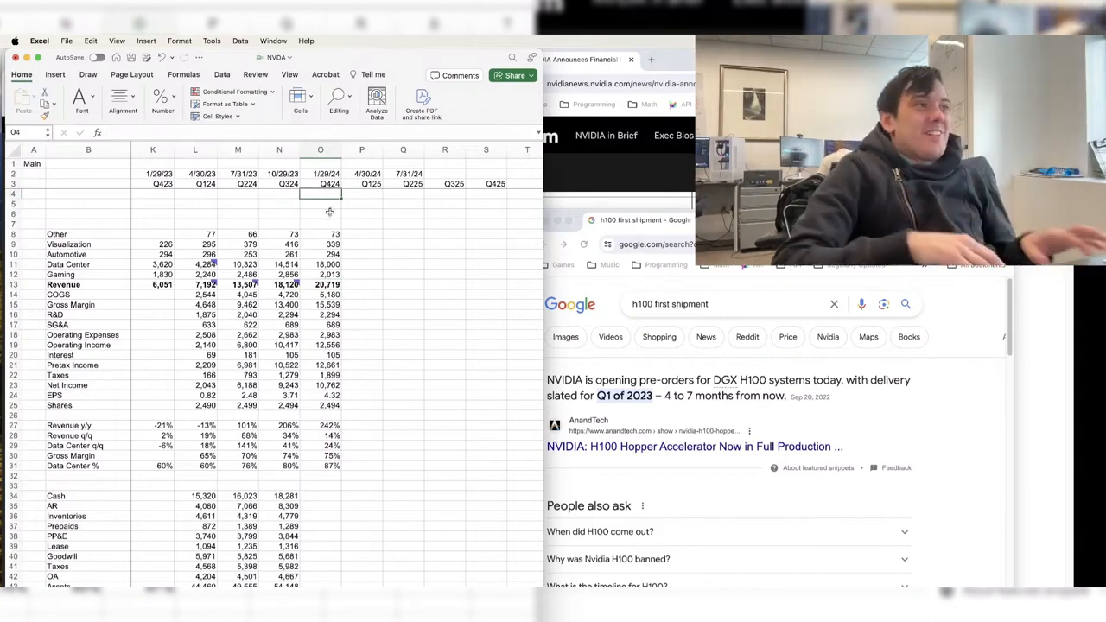
{"action": "key", "text": "Up"}
{"action": "key", "text": "Right"}
{"action": "key", "text": "Right"}
{"action": "key", "text": "Right"}
{"action": "key", "text": "Up"}
{"action": "type", "text": "+"}
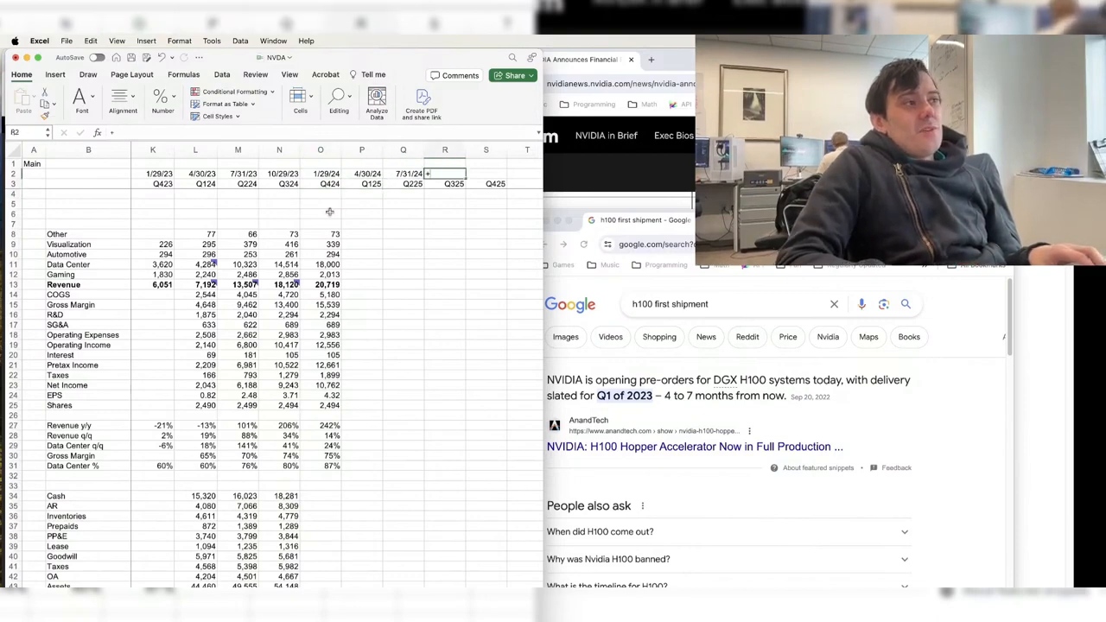
{"action": "key", "text": "Left"}
{"action": "key", "text": "Left"}
{"action": "key", "text": "Left"}
{"action": "key", "text": "Left"}
{"action": "key", "text": "Left"}
{"action": "key", "text": "Right"}
{"action": "type", "text": "+"}
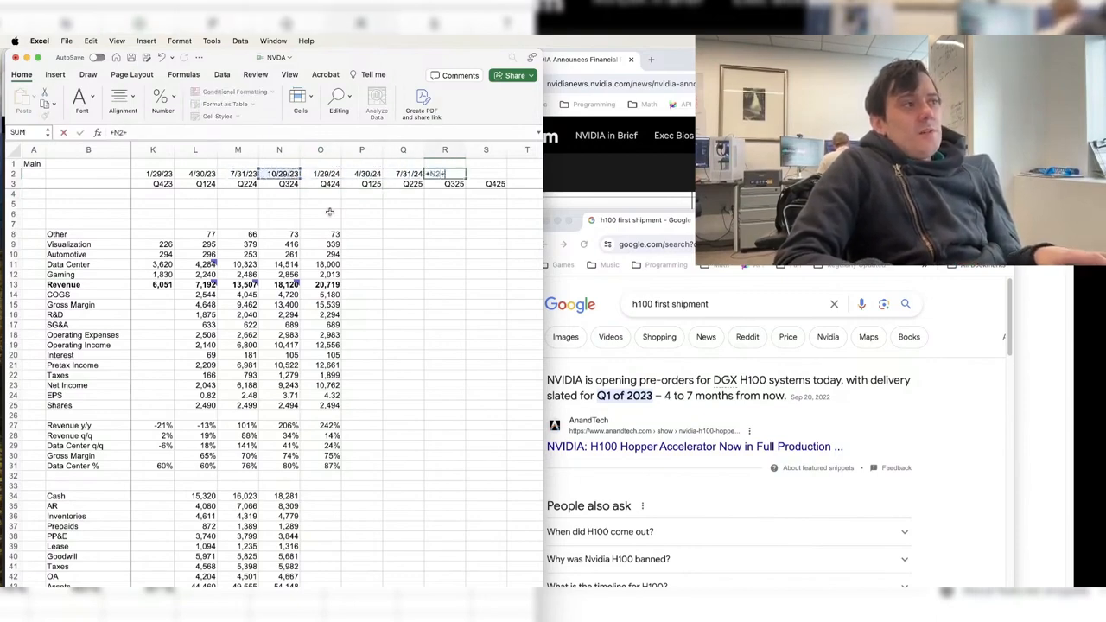
{"action": "type", "text": "365"}
{"action": "key", "text": "Right"}
- Change the day offset in the Q325 date formula to 366
{"action": "key", "text": "Left"}
{"action": "key", "text": "F2"}
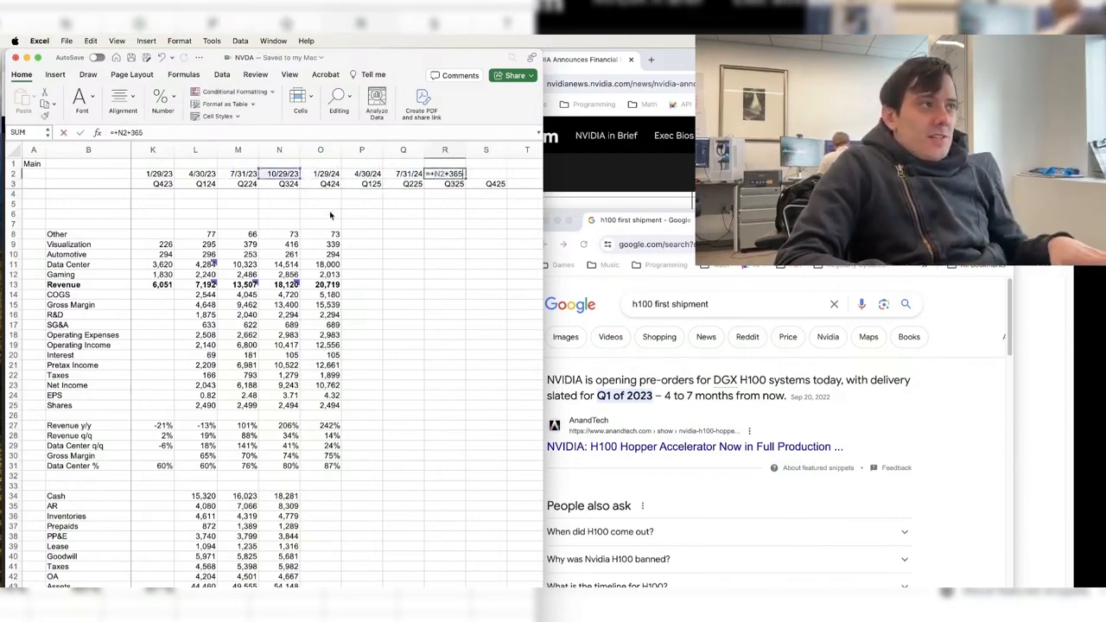
{"action": "key", "text": "BackSpace"}
{"action": "type", "text": "6"}
{"action": "key", "text": "Tab"}
- Enter the Q425 period-end date as a formula adding 366 days to the Q424 date
{"action": "type", "text": "+"}
{"action": "key", "text": "Left"}
{"action": "key", "text": "Left"}
{"action": "key", "text": "Left"}
{"action": "key", "text": "Left"}
{"action": "type", "text": "+"}
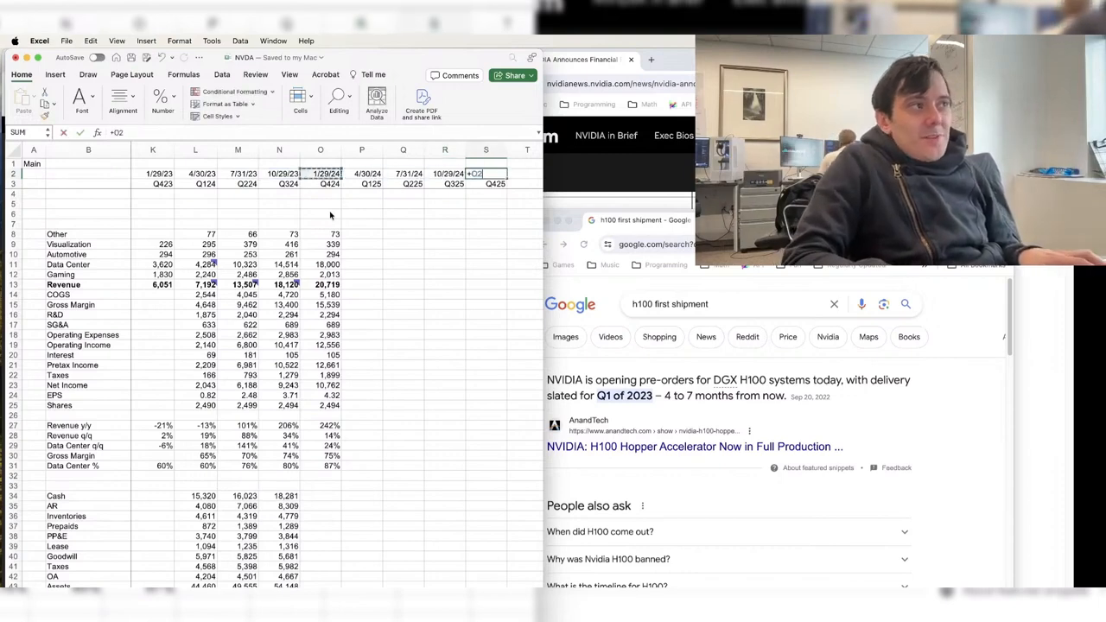
{"action": "type", "text": "366"}
{"action": "key", "text": "Tab"}
{"action": "key", "text": "Down"}
{"action": "key", "text": "Down"}
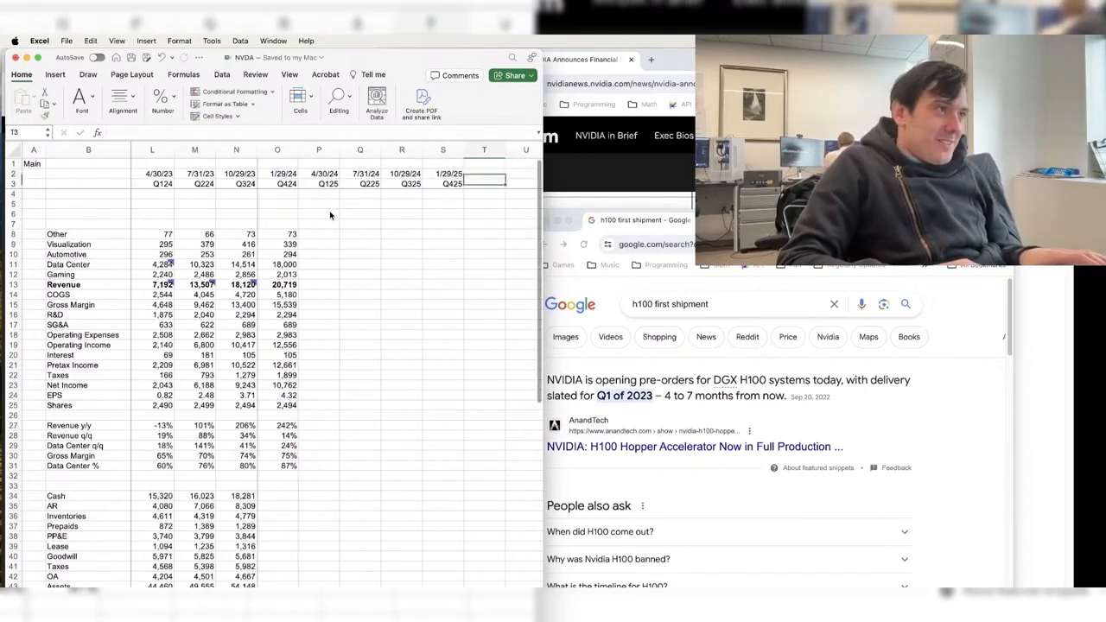
{"action": "key", "text": "Up"}
{"action": "key", "text": "Up"}
{"action": "key", "text": "Left"}
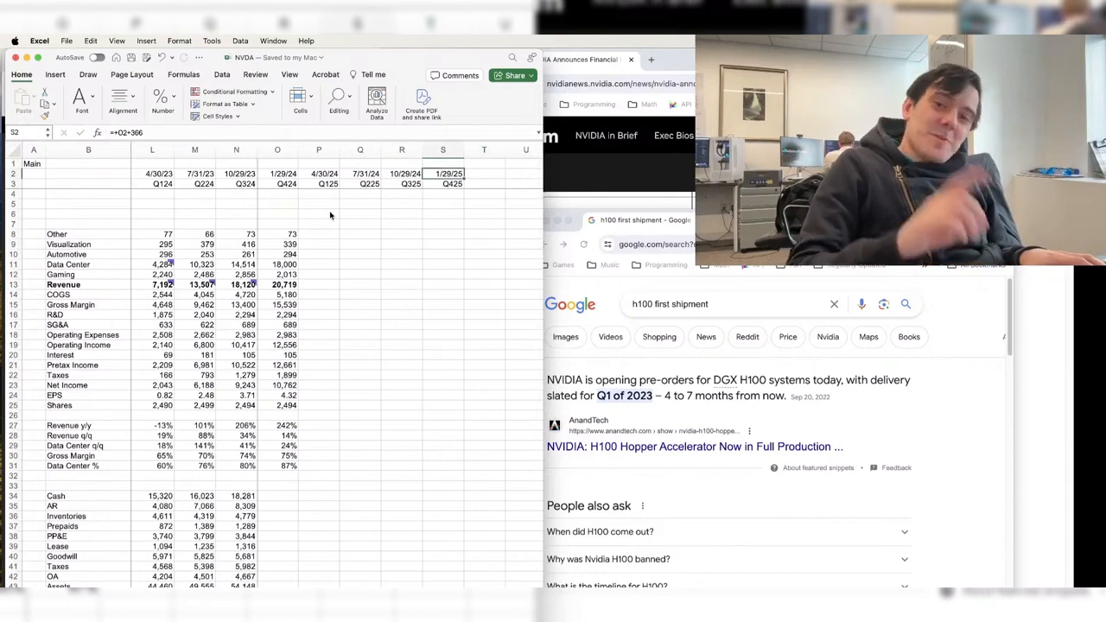
- Fill the Q424 total revenue formula across the Revenue row for Q125 through Q425
{"action": "key", "text": "Down"}
{"action": "key", "text": "Left"}
{"action": "key", "text": "Down"}
{"action": "key", "text": "Left"}
{"action": "key", "text": "Down"}
{"action": "key", "text": "Left"}
{"action": "key", "text": "Down"}
{"action": "key", "text": "Left"}
{"action": "key", "text": "Down"}
{"action": "key", "text": "Left"}
{"action": "key", "text": "Down"}
{"action": "key", "text": "Down"}
{"action": "key", "text": "Down"}
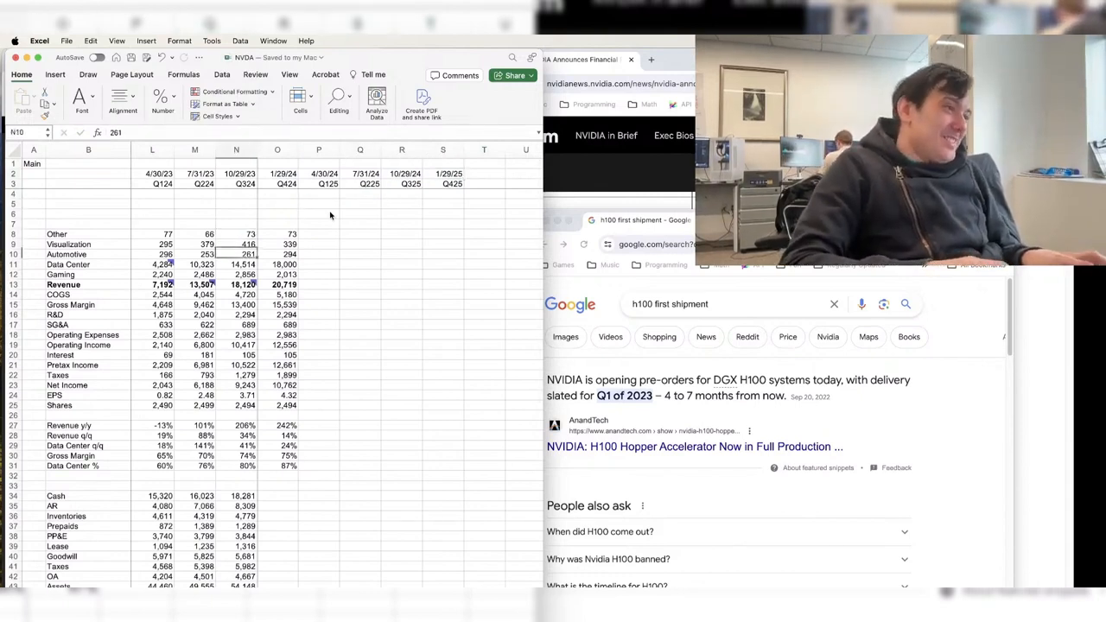
{"action": "key", "text": "Down"}
{"action": "key", "text": "Right"}
{"action": "key", "text": "Down"}
{"action": "key", "text": "Down"}
{"action": "key", "text": "shift+Right"}
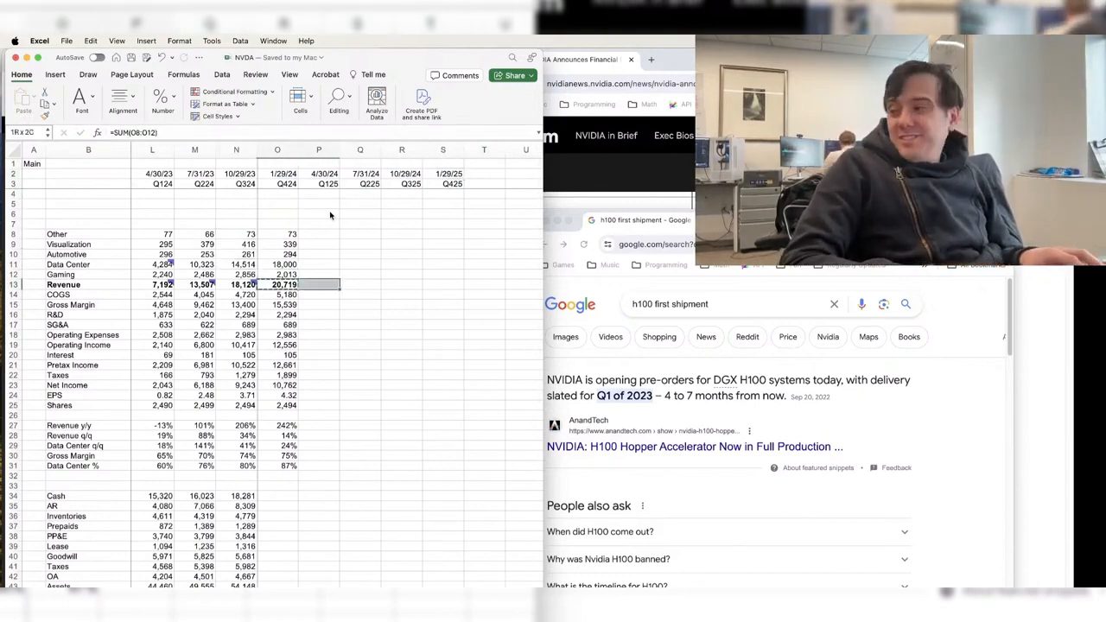
{"action": "key", "text": "shift+Right"}
{"action": "key", "text": "shift+Right"}
{"action": "key", "text": "shift+Right"}
{"action": "key", "text": "ctrl+r"}
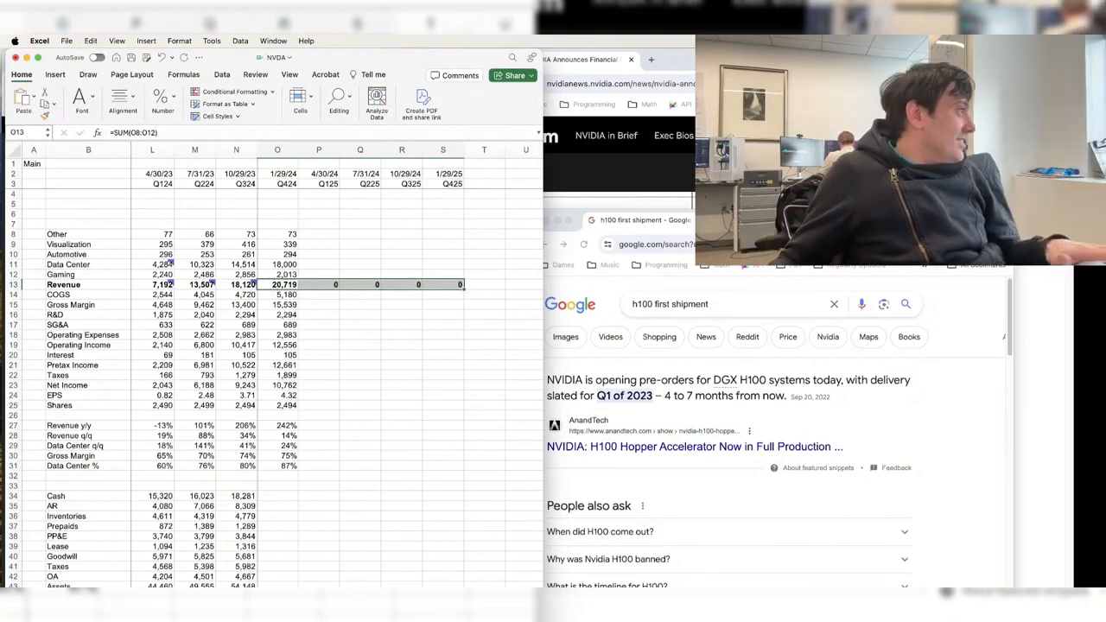
{"action": "key", "text": "super+Tab"}
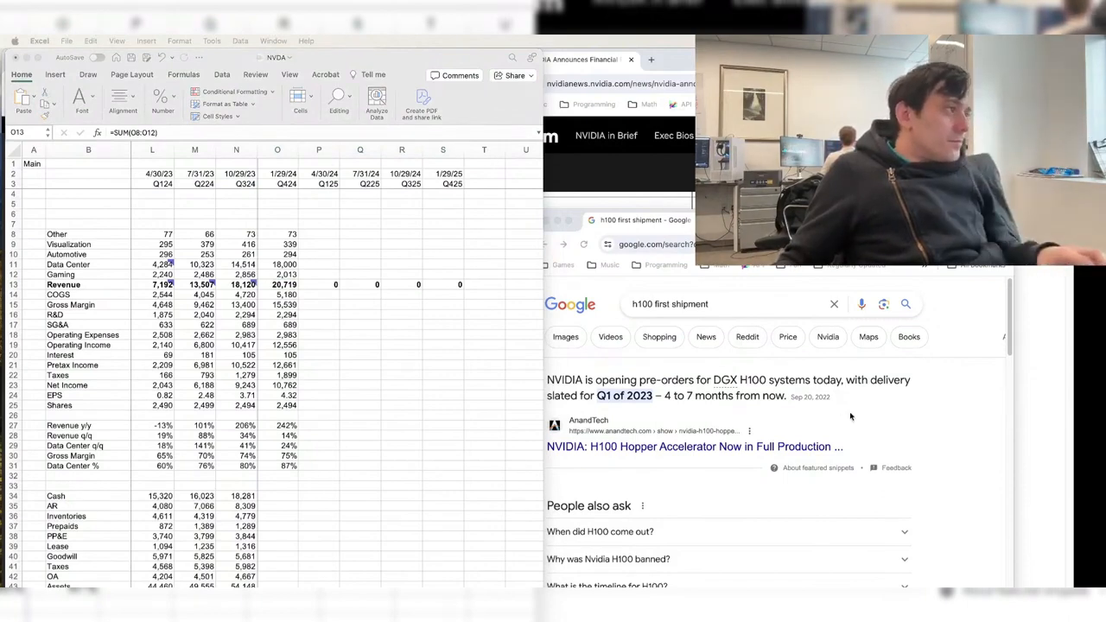
{"action": "left_click", "coordinate": [806, 405]}
{"action": "left_click", "coordinate": [360, 326]}
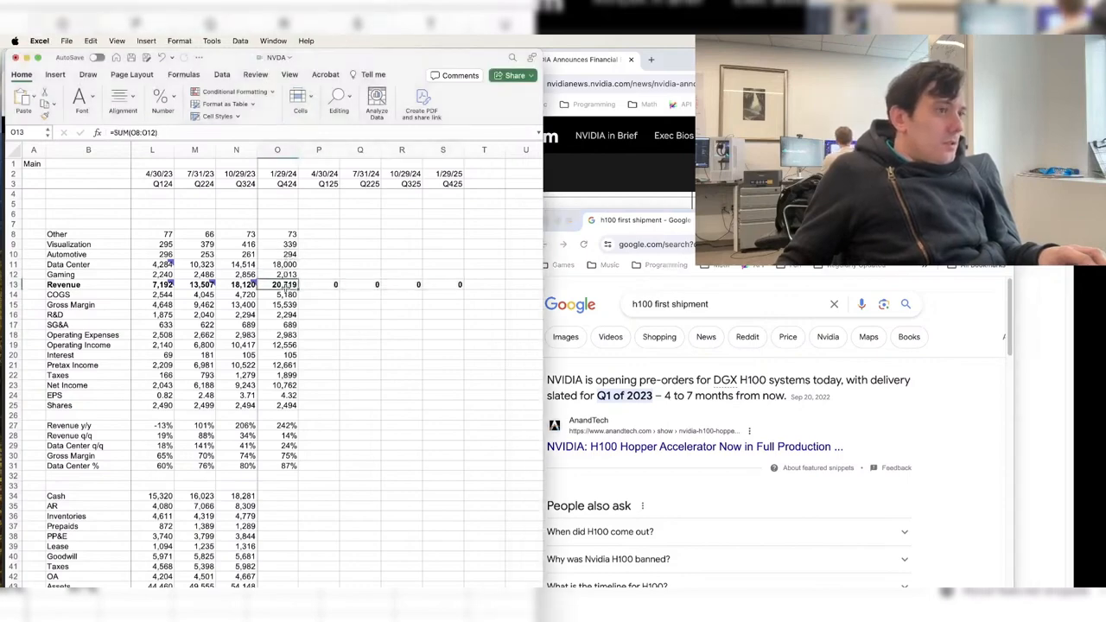
- Switch to Chrome and read the upper search results about the first H100 shipments and shipment volumes
{"action": "left_click", "coordinate": [627, 401]}
{"action": "left_click_drag", "start_coordinate": [598, 396], "coordinate": [788, 396]}
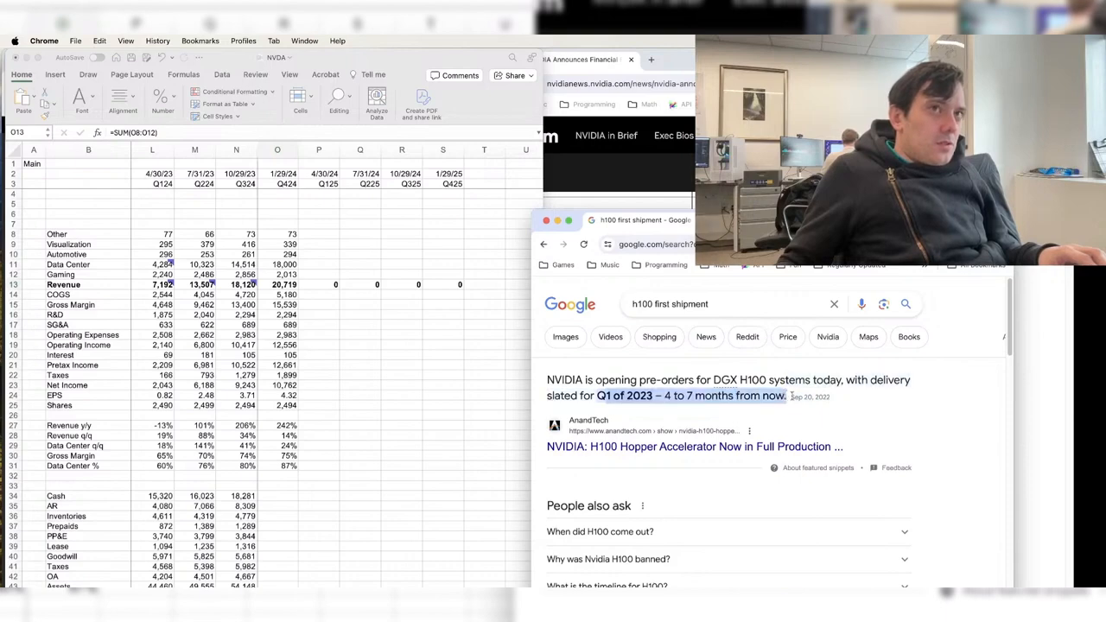
{"action": "left_click_drag", "start_coordinate": [789, 396], "coordinate": [605, 396]}
{"action": "scroll", "coordinate": [658, 407], "scroll_direction": "down", "scroll_amount": 5}
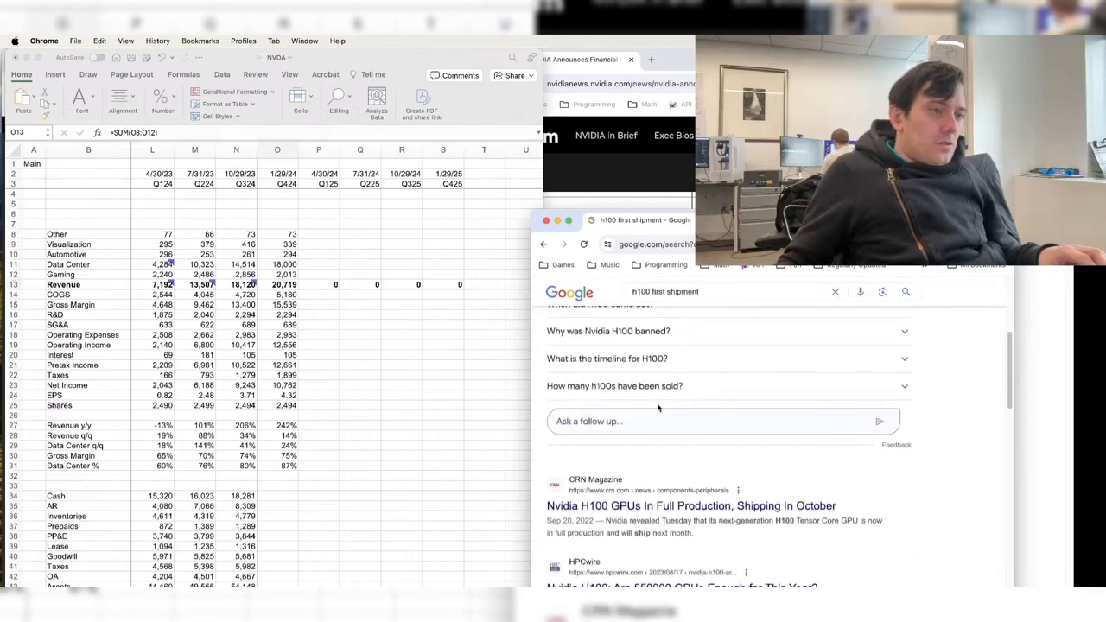
{"action": "scroll", "coordinate": [661, 399], "scroll_direction": "down", "scroll_amount": 4}
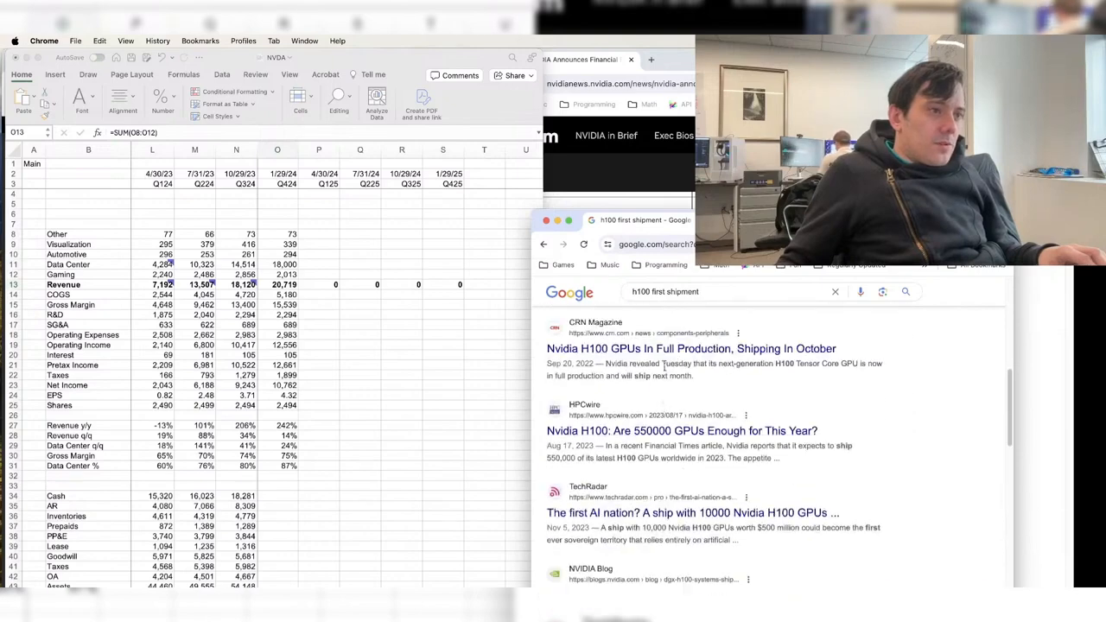
{"action": "left_click_drag", "start_coordinate": [632, 446], "coordinate": [788, 466]}
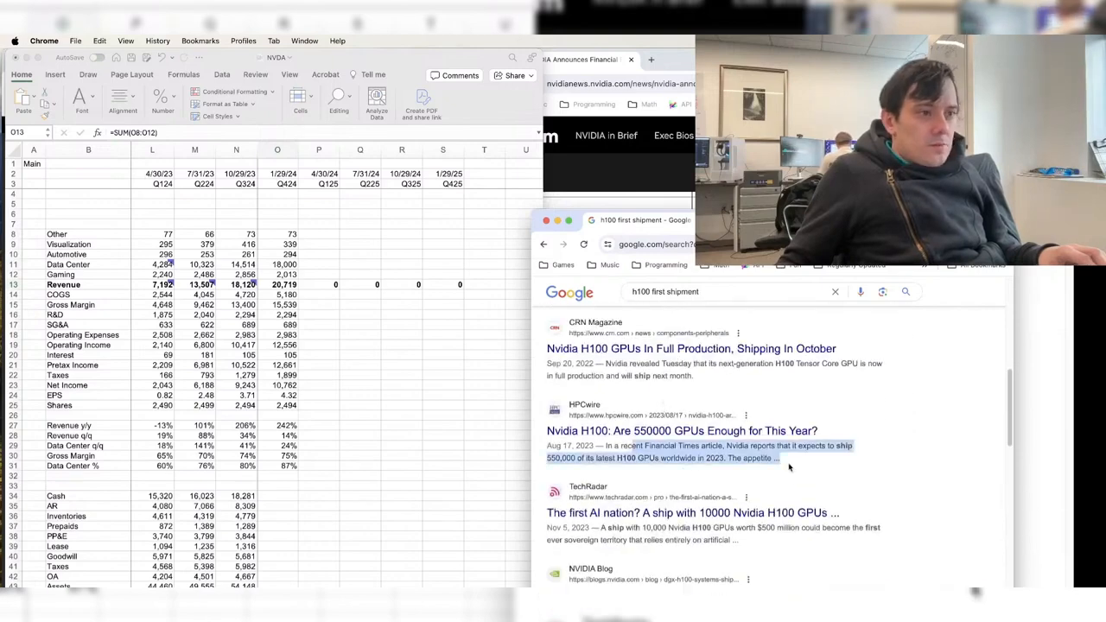
{"action": "left_click", "coordinate": [774, 460]}
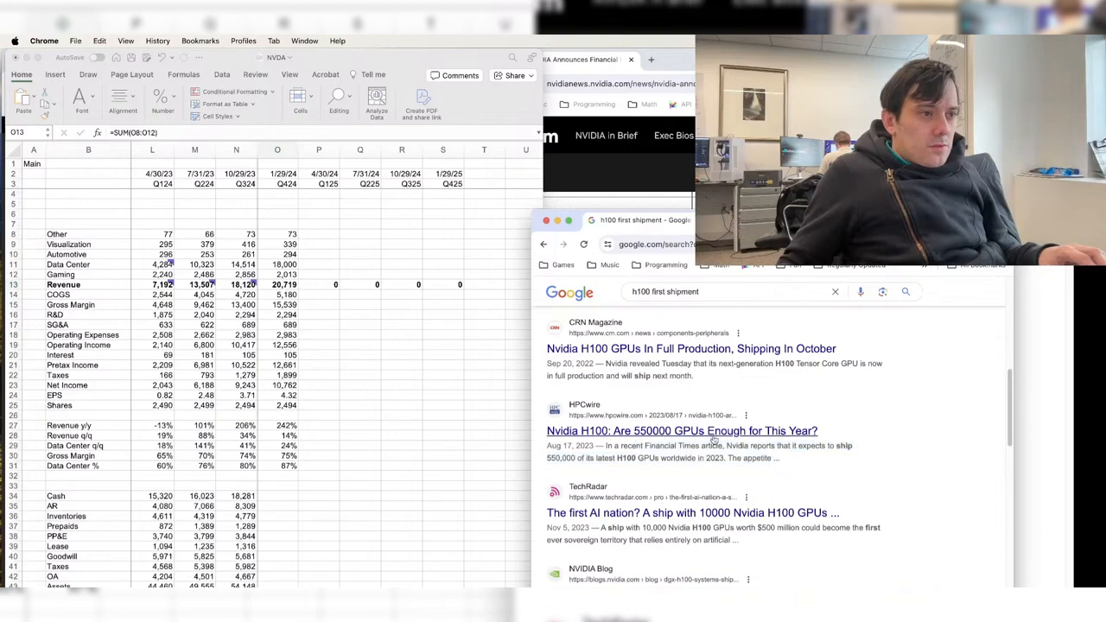
{"action": "scroll", "coordinate": [672, 441], "scroll_direction": "down", "scroll_amount": 1}
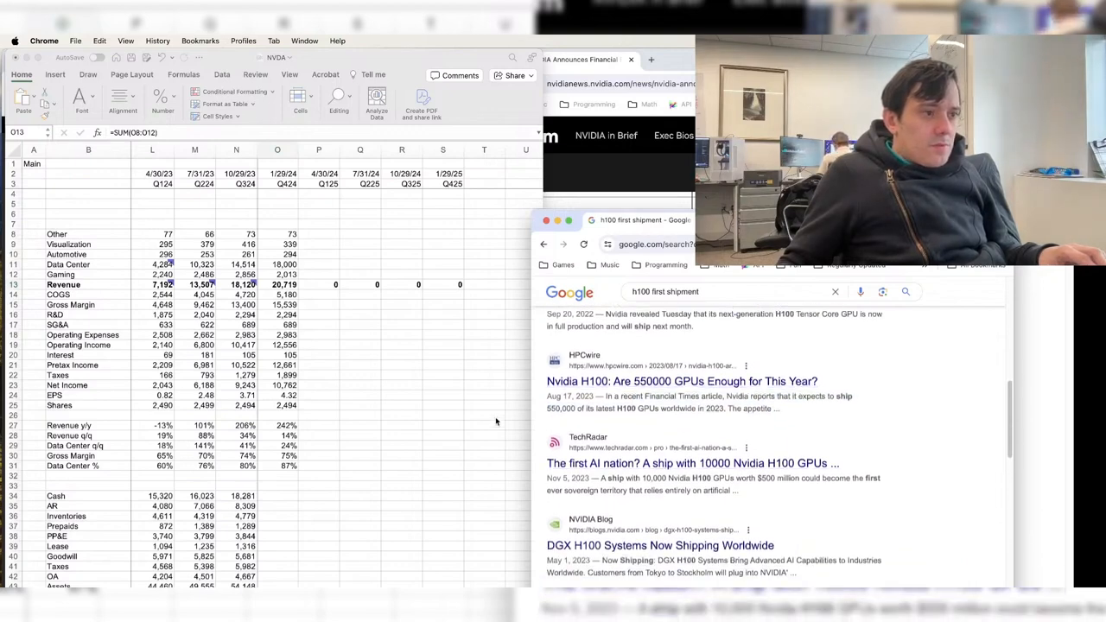
{"action": "left_click_drag", "start_coordinate": [664, 490], "coordinate": [566, 436]}
{"action": "scroll", "coordinate": [726, 499], "scroll_direction": "down", "scroll_amount": 1}
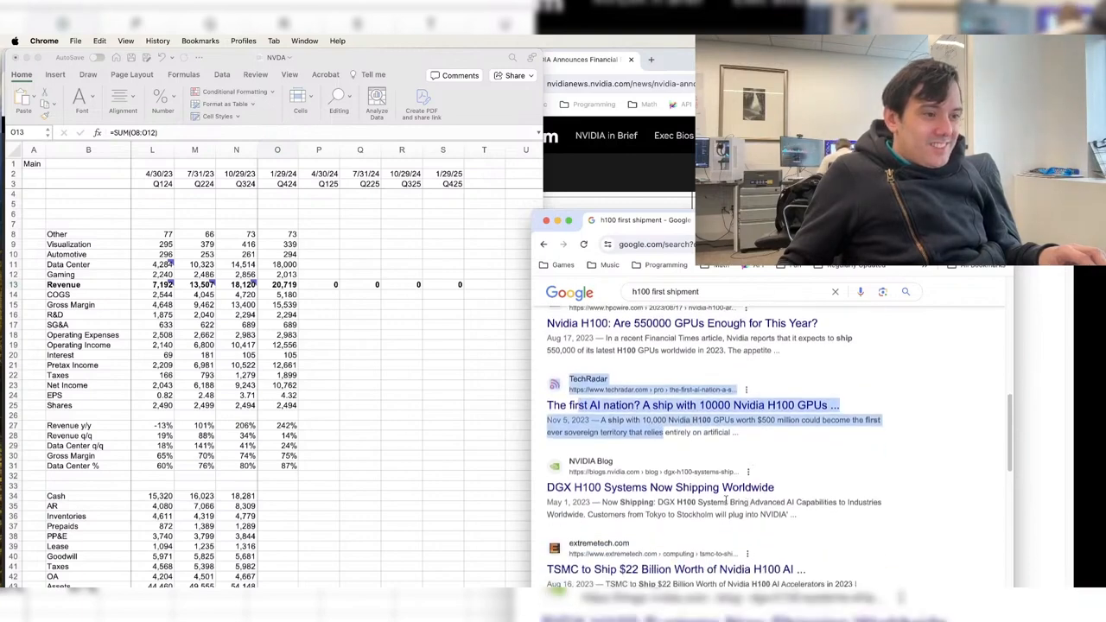
{"action": "left_click_drag", "start_coordinate": [712, 432], "coordinate": [548, 405]}
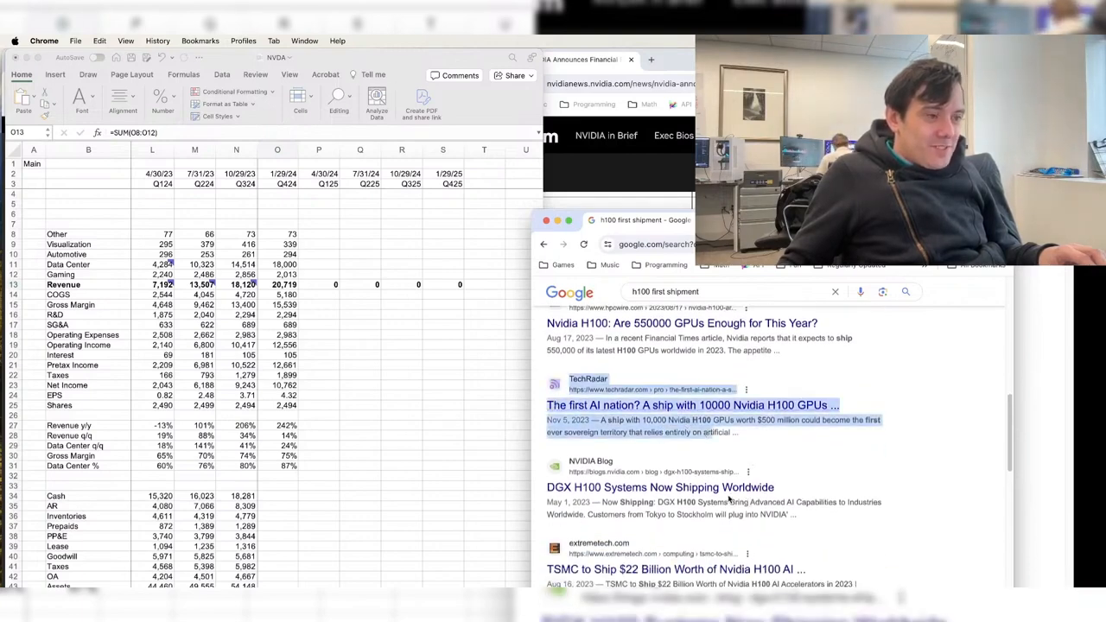
{"action": "scroll", "coordinate": [728, 498], "scroll_direction": "down", "scroll_amount": 1}
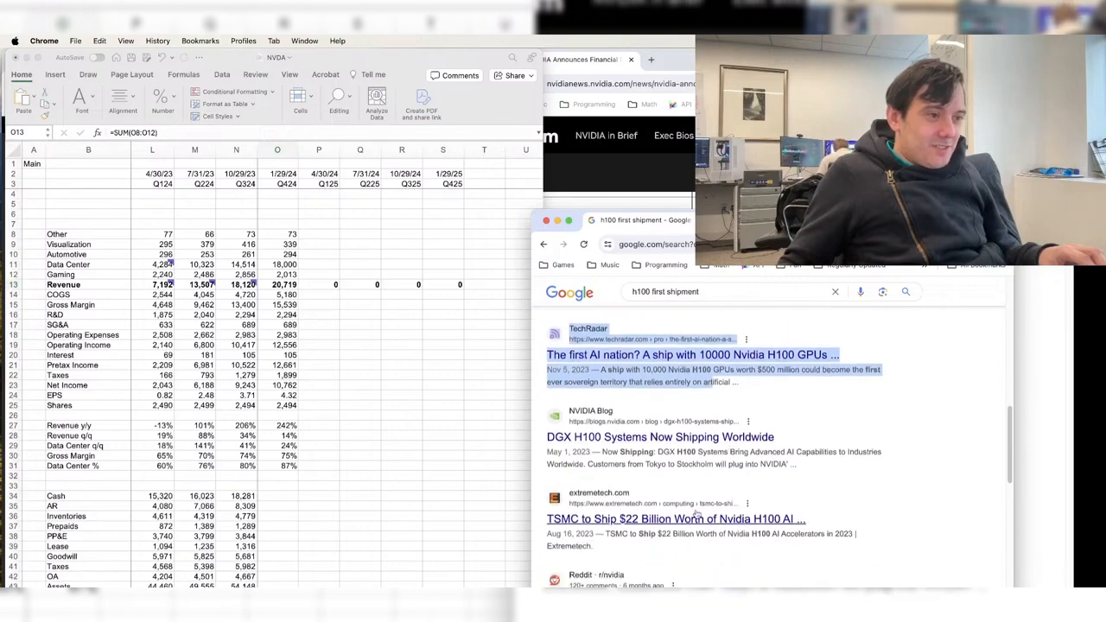
{"action": "scroll", "coordinate": [697, 515], "scroll_direction": "down", "scroll_amount": 1}
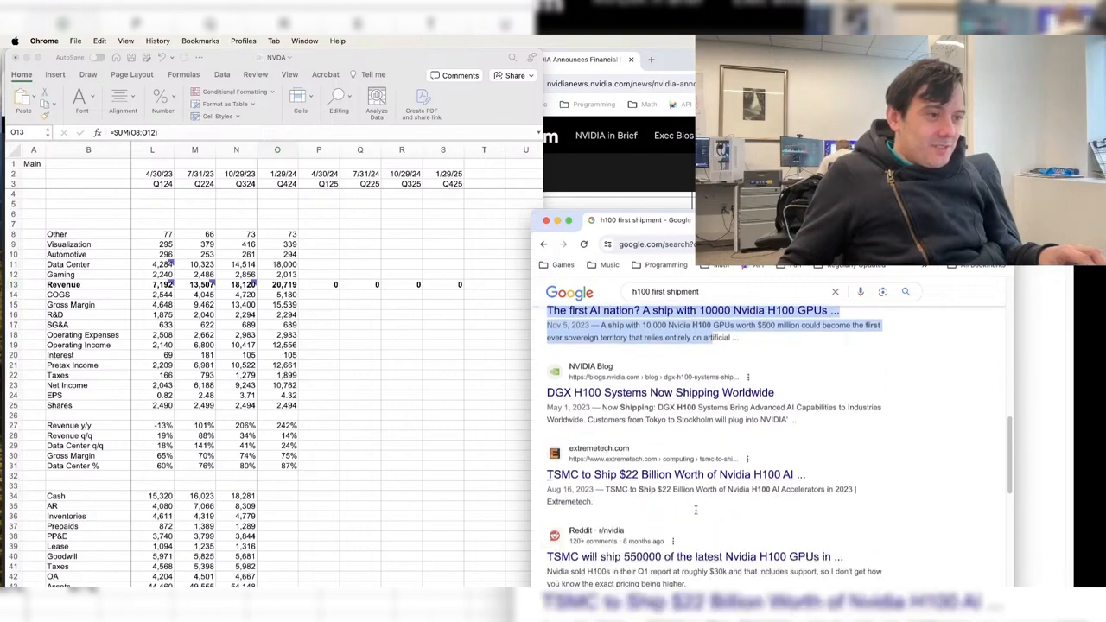
- Open the Reddit thread on TSMC shipping H100 GPUs in 2023, read its top comments and return to the search results
{"action": "left_click", "coordinate": [621, 552]}
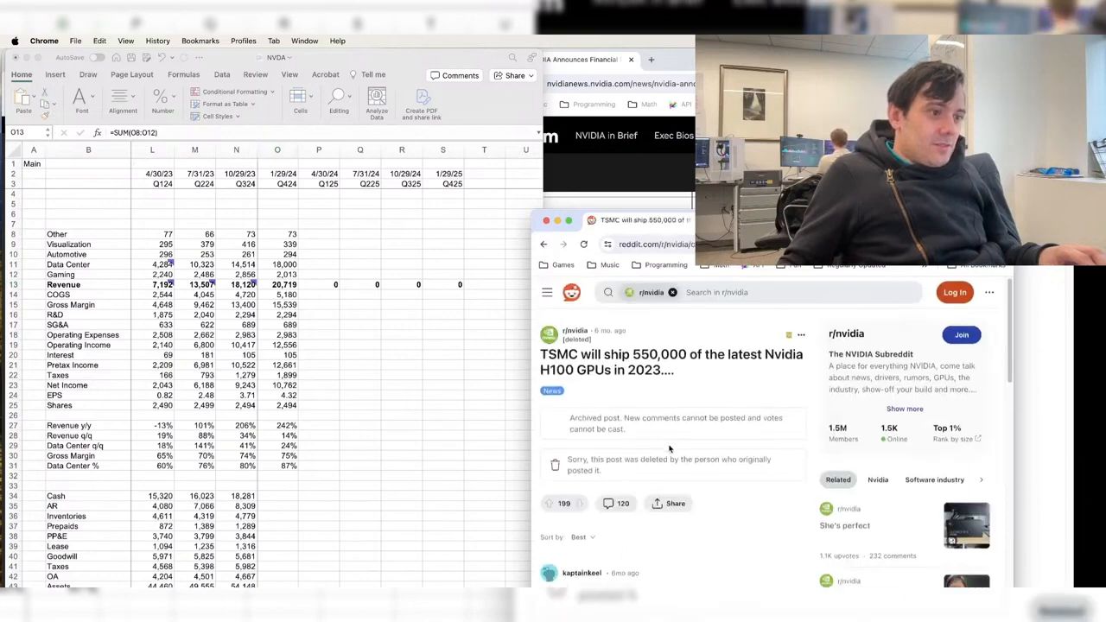
{"action": "scroll", "coordinate": [669, 449], "scroll_direction": "down", "scroll_amount": 1}
{"action": "scroll", "coordinate": [674, 447], "scroll_direction": "up", "scroll_amount": 1}
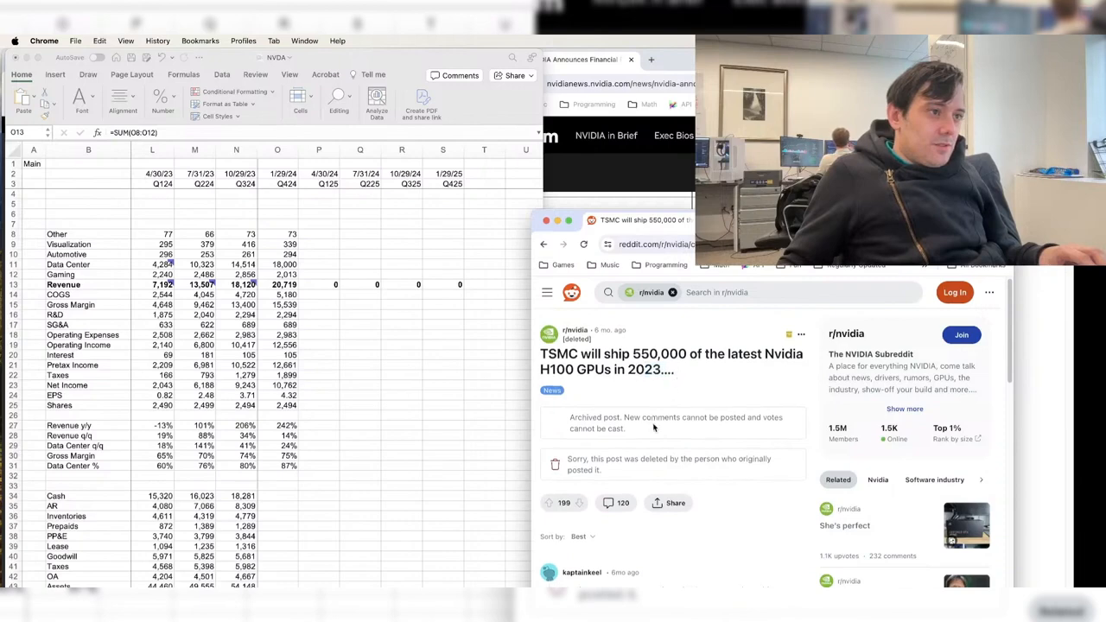
{"action": "scroll", "coordinate": [660, 415], "scroll_direction": "down", "scroll_amount": 5}
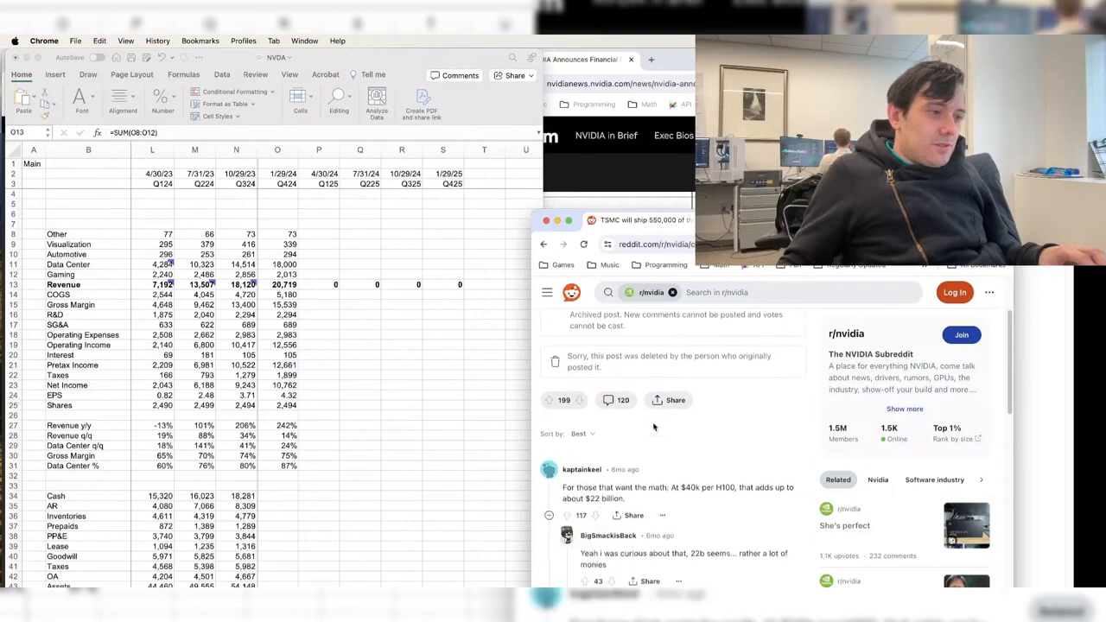
{"action": "left_click", "coordinate": [543, 245]}
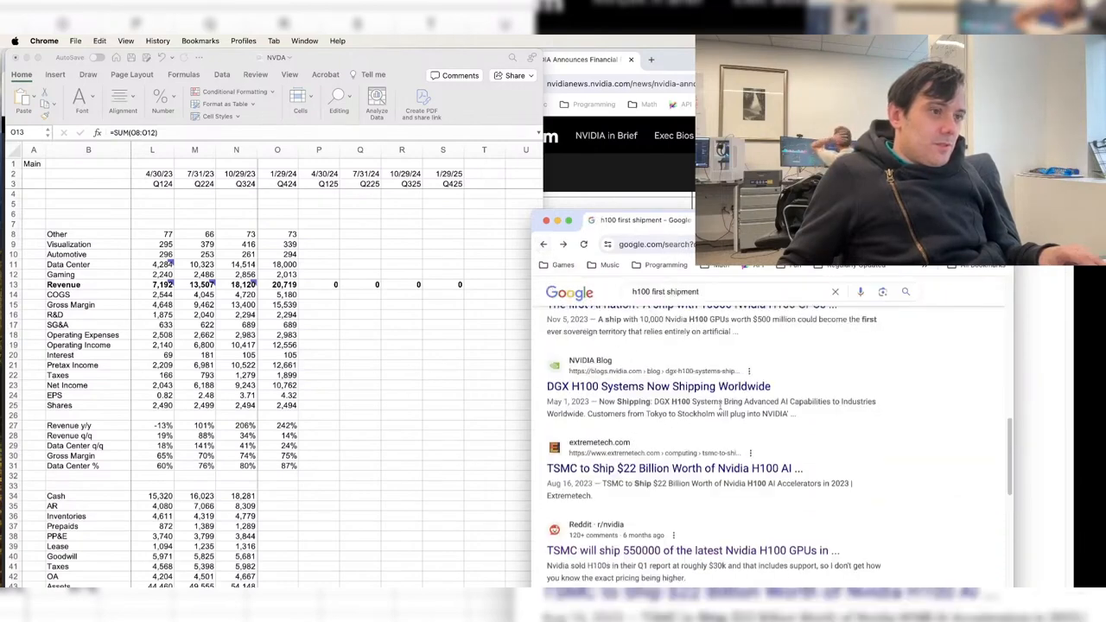
- Read the remaining search results for H100 shipment dates and volumes, including the NVIDIA Newsroom, The Register and Wccftech snippets
{"action": "scroll", "coordinate": [715, 406], "scroll_direction": "down", "scroll_amount": 5}
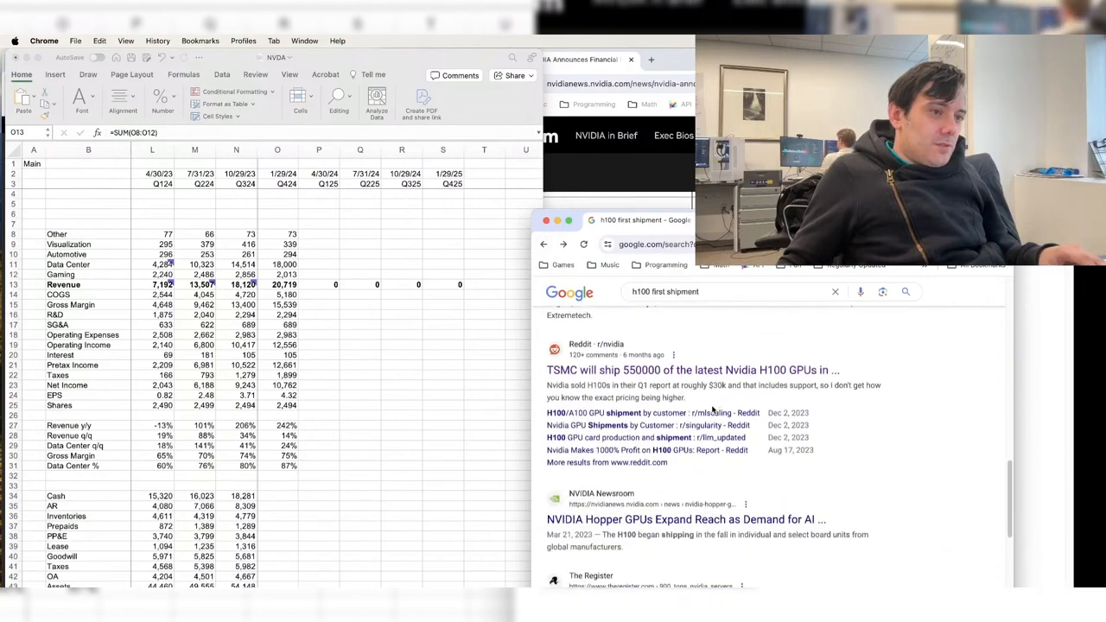
{"action": "scroll", "coordinate": [713, 410], "scroll_direction": "down", "scroll_amount": 2}
{"action": "left_click_drag", "start_coordinate": [726, 475], "coordinate": [692, 489]}
{"action": "scroll", "coordinate": [713, 424], "scroll_direction": "down", "scroll_amount": 5}
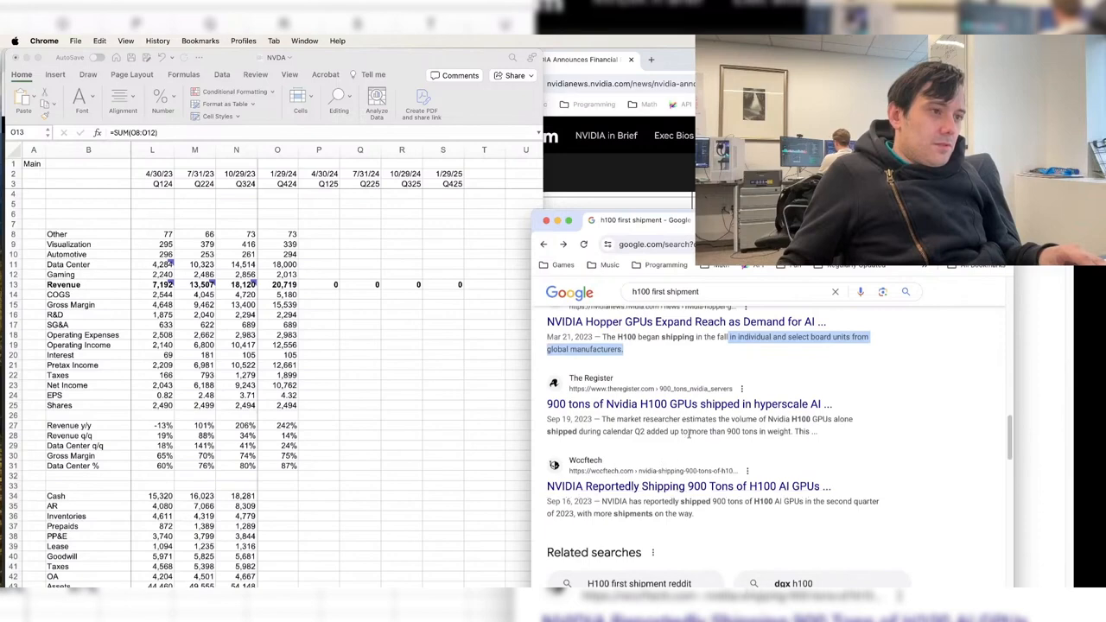
{"action": "left_click_drag", "start_coordinate": [667, 422], "coordinate": [850, 441]}
{"action": "scroll", "coordinate": [643, 396], "scroll_direction": "down", "scroll_amount": 2}
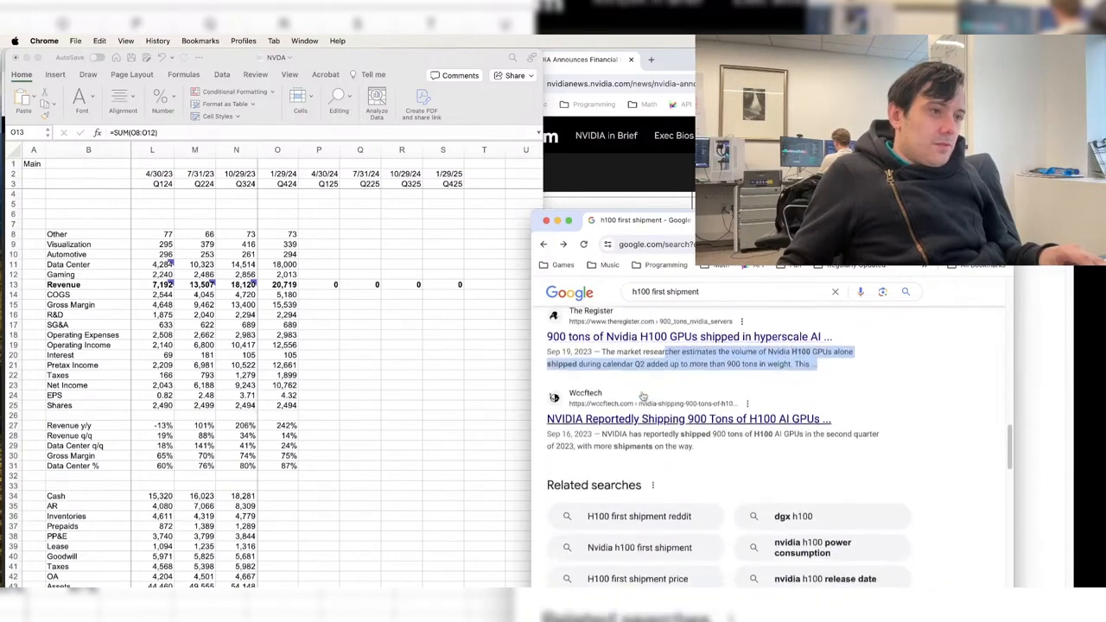
{"action": "left_click_drag", "start_coordinate": [603, 434], "coordinate": [705, 448]}
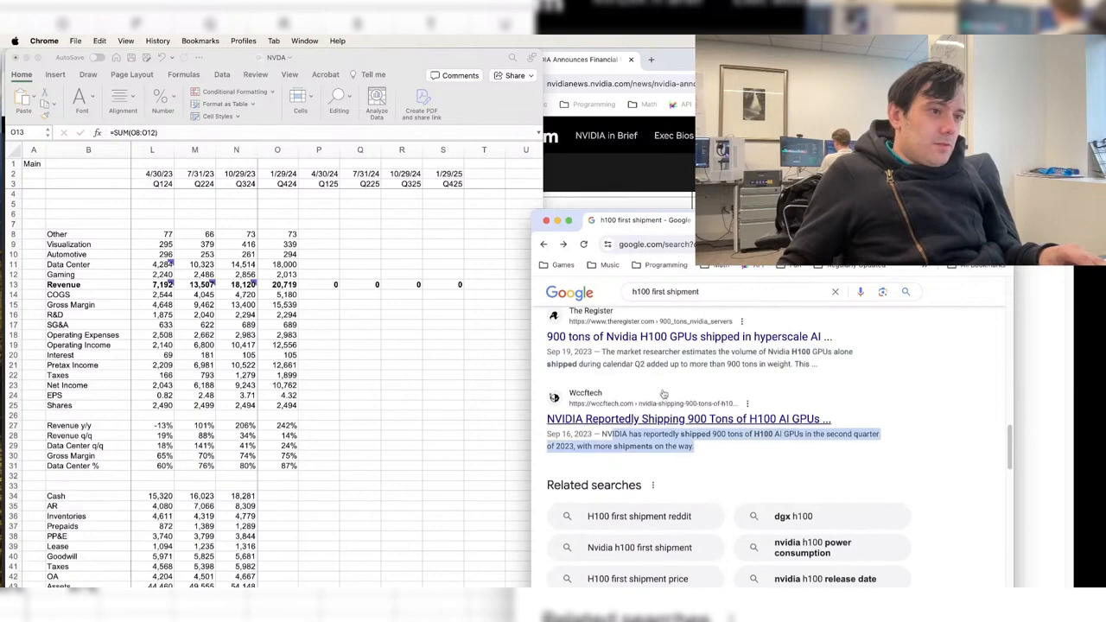
{"action": "scroll", "coordinate": [632, 353], "scroll_direction": "down", "scroll_amount": 5}
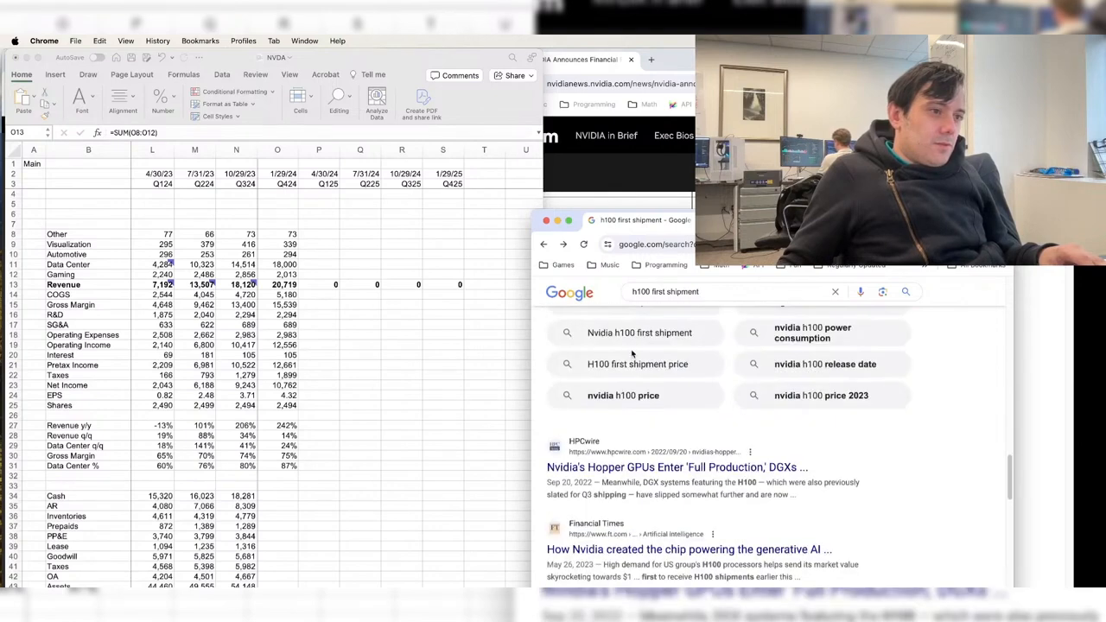
{"action": "scroll", "coordinate": [632, 353], "scroll_direction": "down", "scroll_amount": 3}
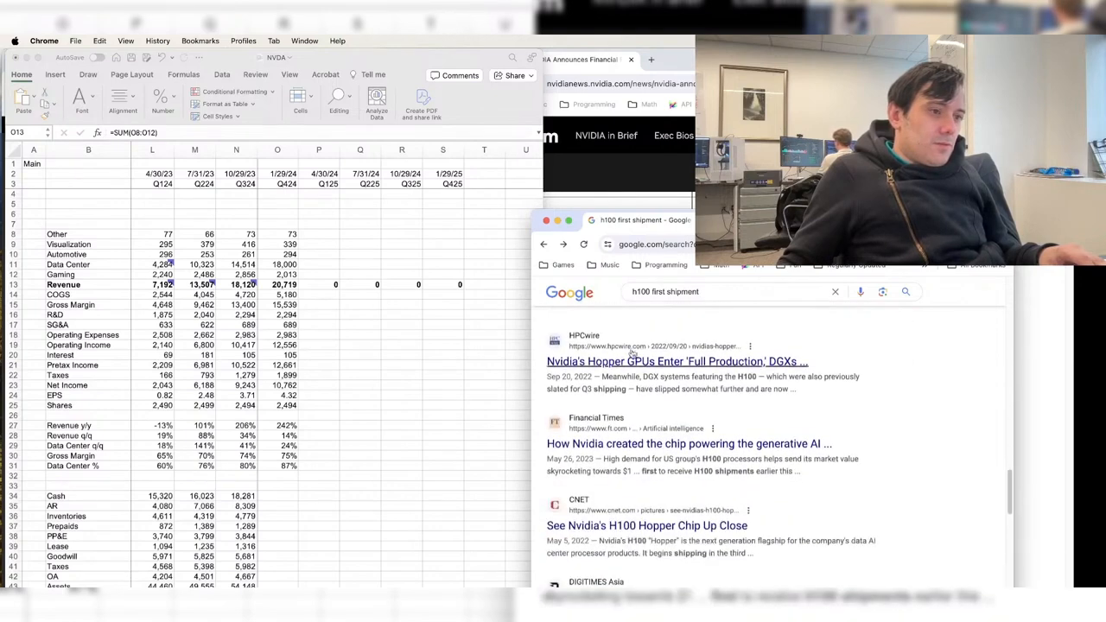
{"action": "scroll", "coordinate": [632, 352], "scroll_direction": "down", "scroll_amount": 2}
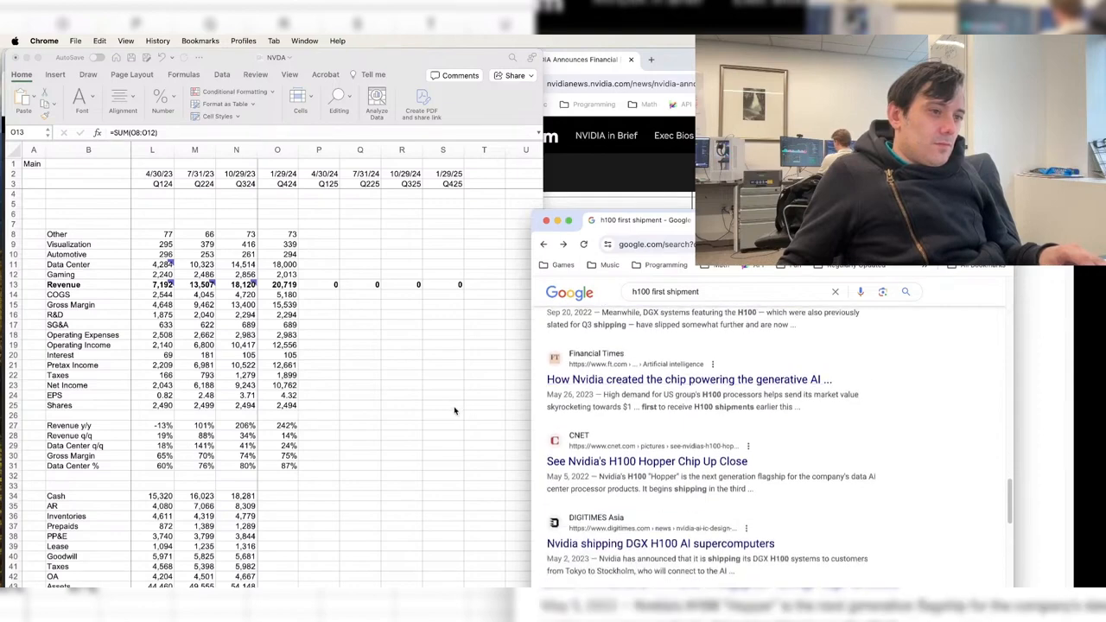
- Switch to Excel and label cell B5 as "H100 volume"
{"action": "key", "text": "super+Tab"}
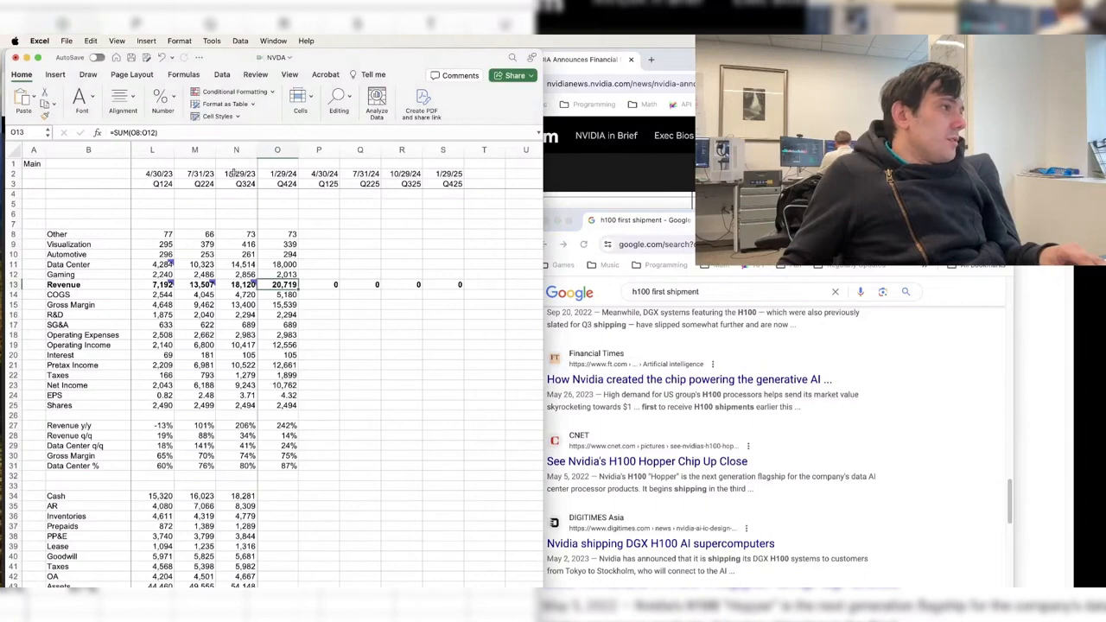
{"action": "left_click", "coordinate": [276, 204]}
{"action": "key", "text": "Home"}
{"action": "key", "text": "Right"}
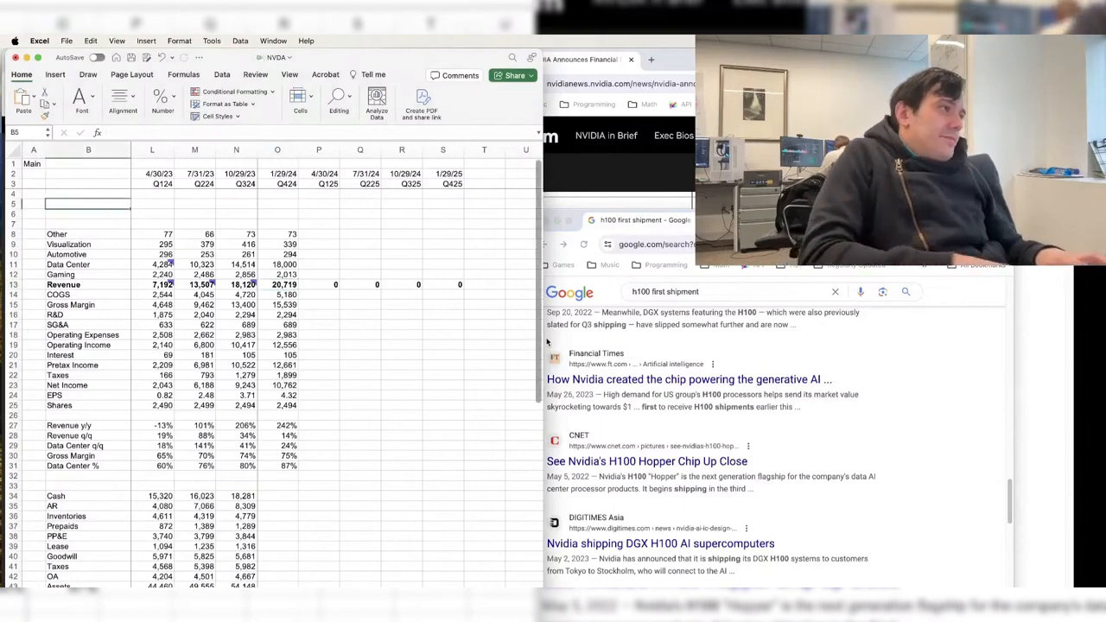
{"action": "type", "text": "H100 volume"}
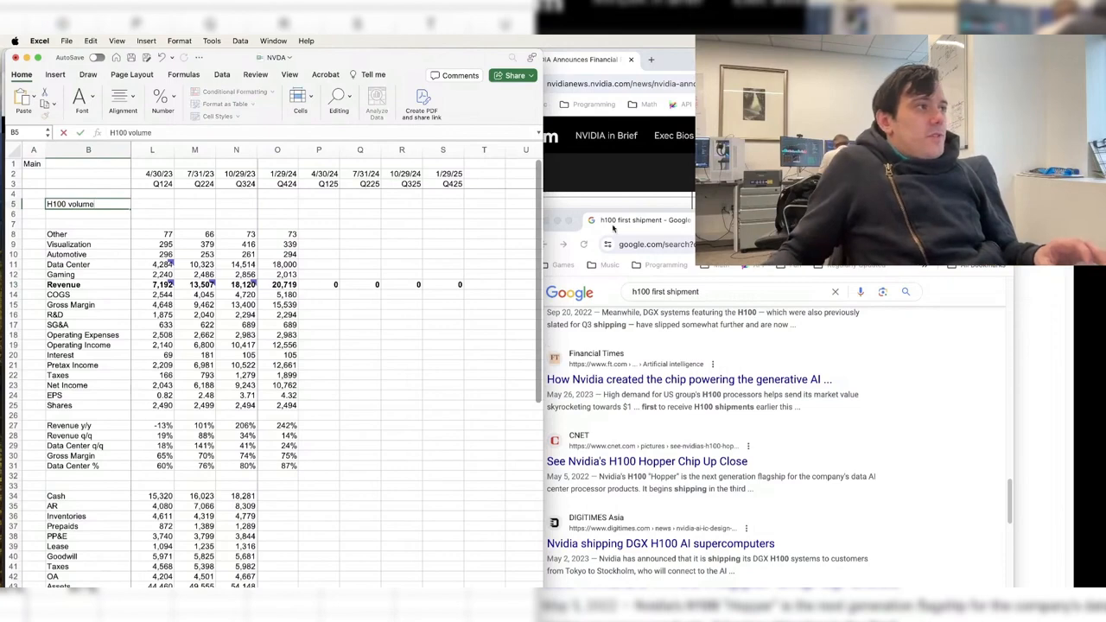
- Enter the Q424 H100 volume in O5 as a formula dividing Data Center revenue (O11) by 40
{"action": "left_click", "coordinate": [277, 204]}
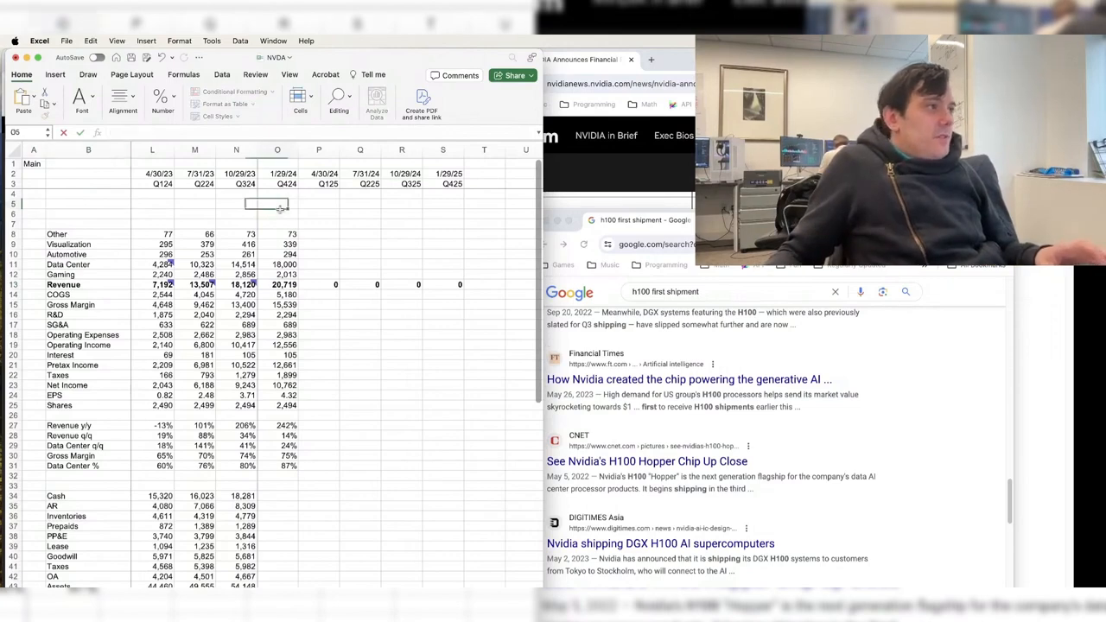
{"action": "type", "text": "+"}
{"action": "key", "text": "Down"}
{"action": "key", "text": "Down"}
{"action": "key", "text": "Down"}
{"action": "key", "text": "Down"}
{"action": "key", "text": "Down"}
{"action": "key", "text": "Down"}
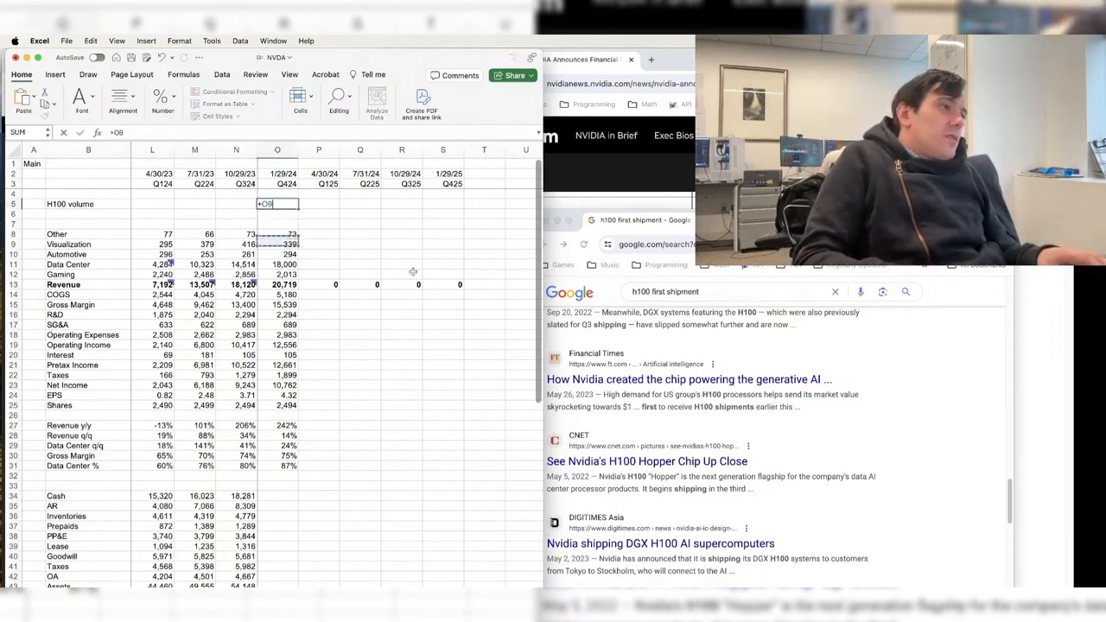
{"action": "type", "text": "/40"}
{"action": "key", "text": "Return"}
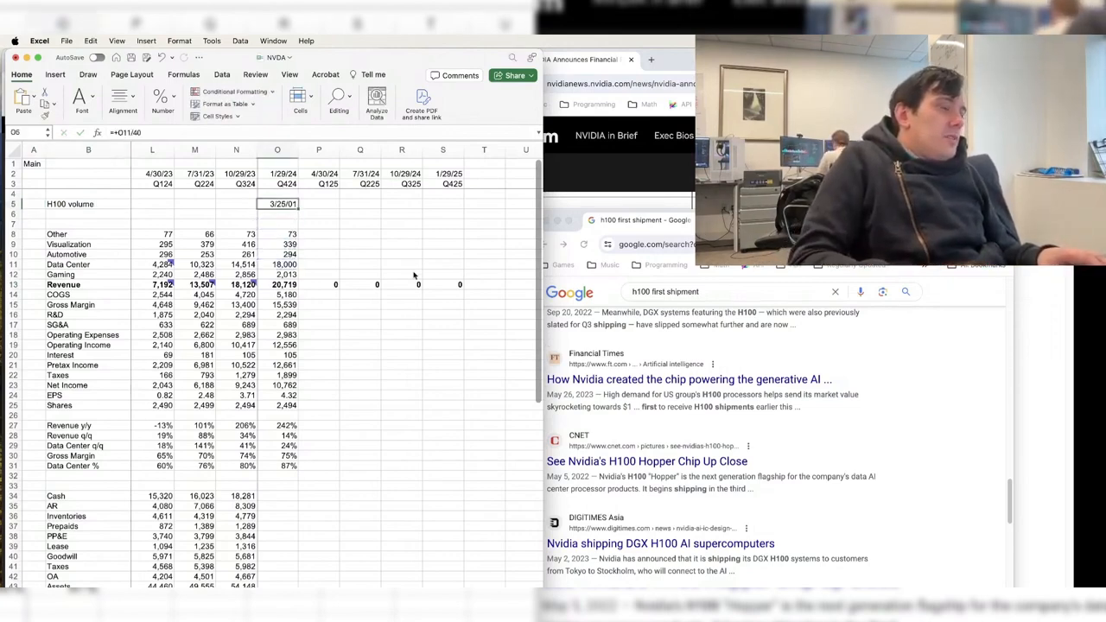
- Format the Q424 H100 volume as a number with thousands separators and 0 decimal places
{"action": "key", "text": "super+1"}
{"action": "key", "text": "Tab"}
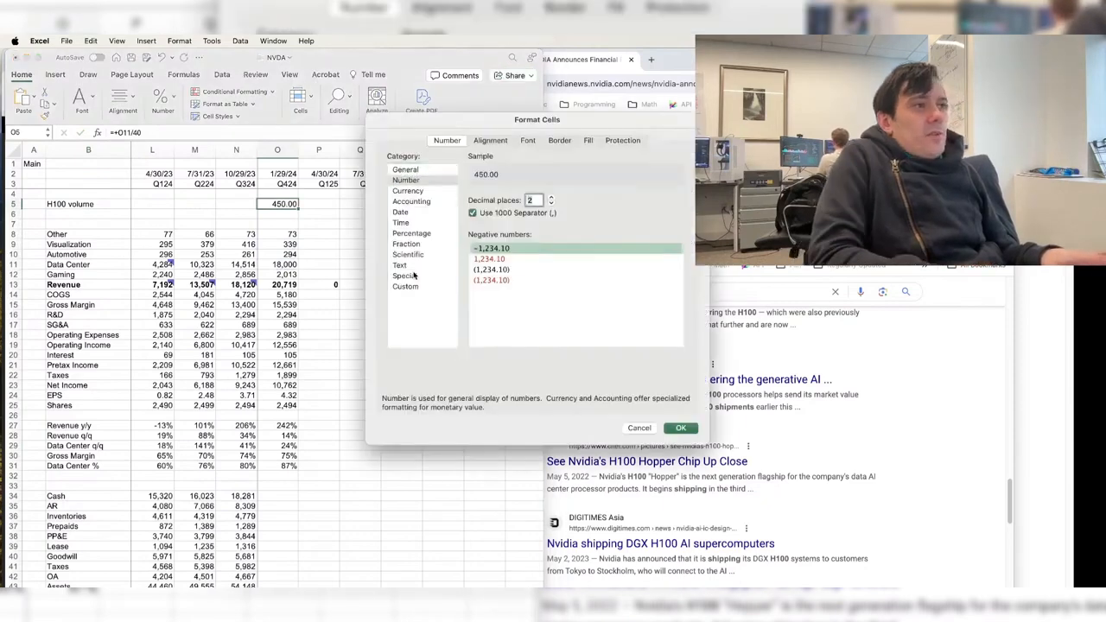
{"action": "type", "text": "0"}
{"action": "key", "text": "Return"}
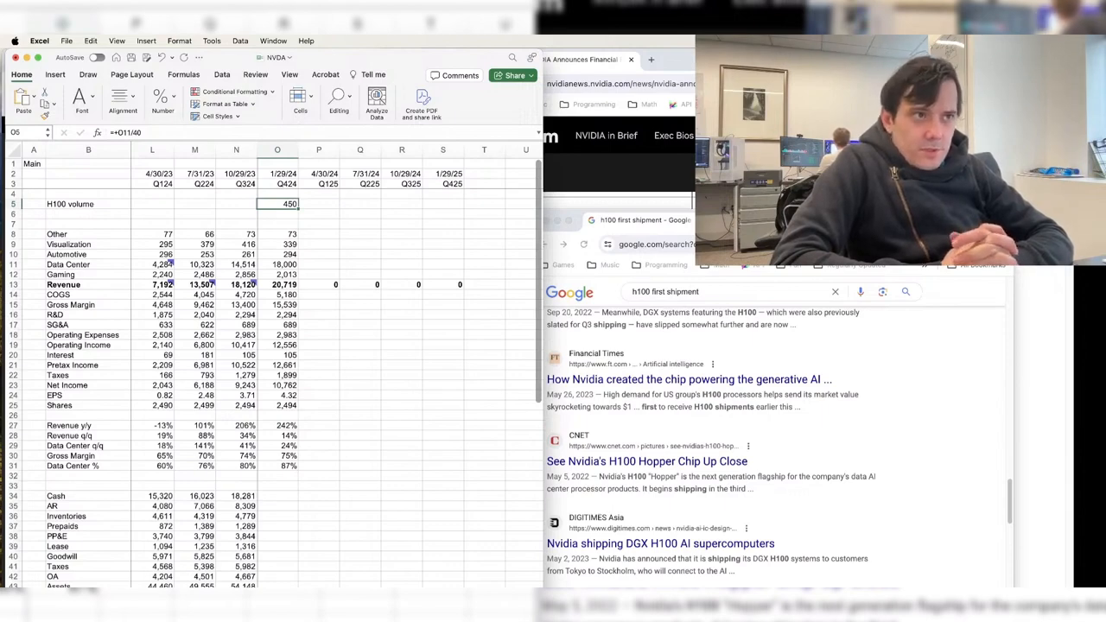
- Enter the scratch values 40000 in V6 and 450000 in V7 to check the H100 estimate
{"action": "left_click", "coordinate": [278, 213]}
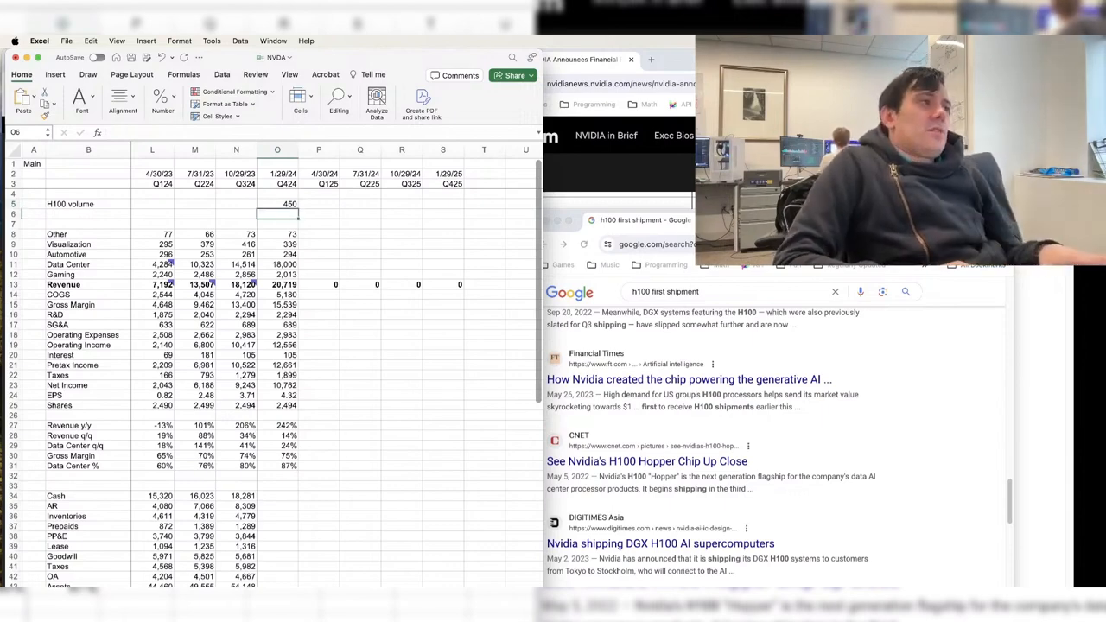
{"action": "key", "text": "Right"}
{"action": "key", "text": "Right"}
{"action": "key", "text": "Right"}
{"action": "key", "text": "Right"}
{"action": "key", "text": "Right"}
{"action": "key", "text": "Right"}
{"action": "key", "text": "Right"}
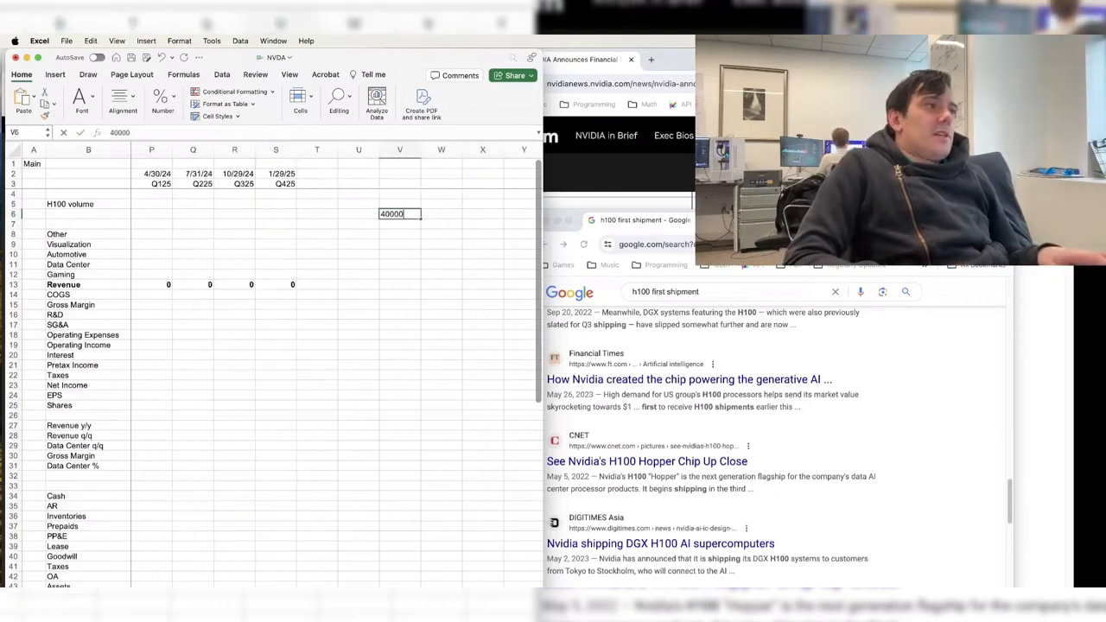
{"action": "key", "text": "Return"}
{"action": "type", "text": "450000"}
{"action": "key", "text": "Return"}
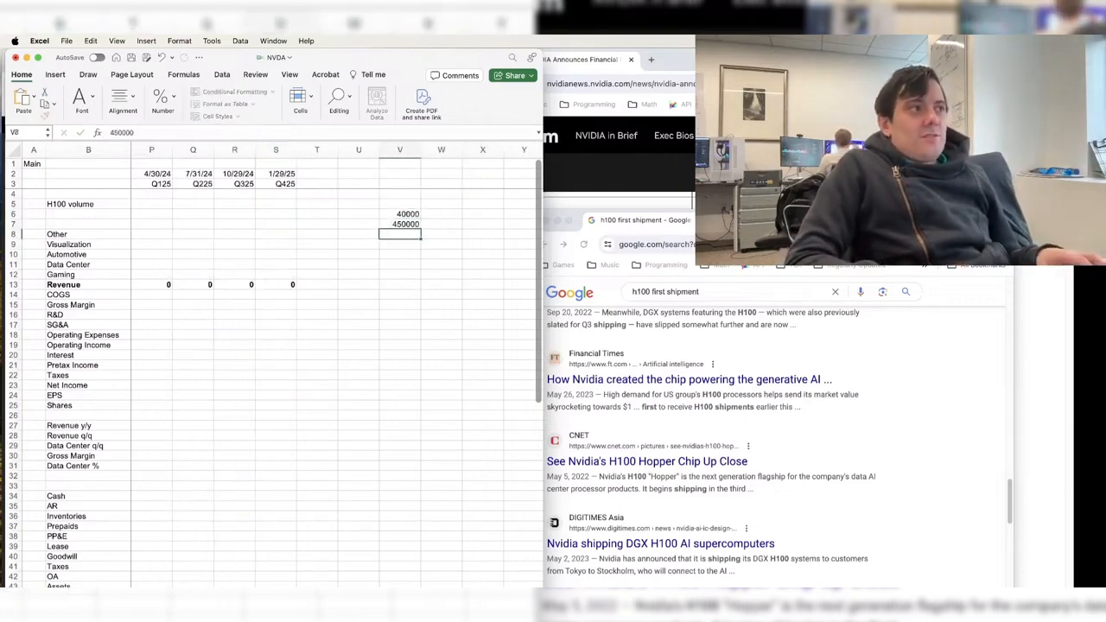
- Multiply V6 by V7 in V8 and format the product with thousands separators
{"action": "type", "text": "+V6*V7"}
{"action": "key", "text": "Return"}
{"action": "key", "text": "Up"}
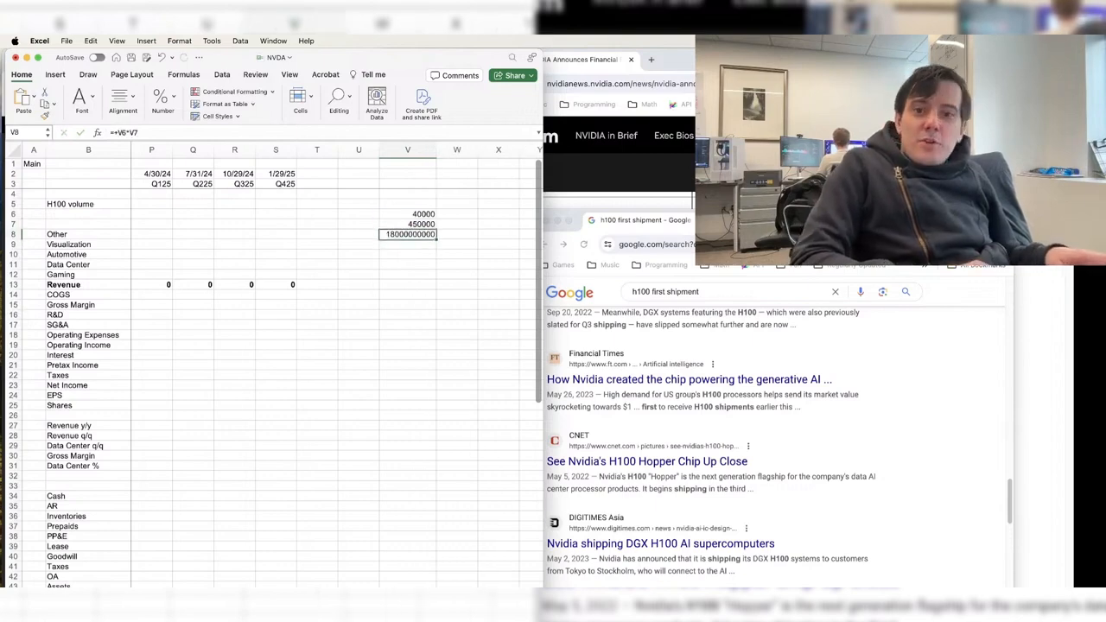
{"action": "key", "text": "ctrl+shift+1"}
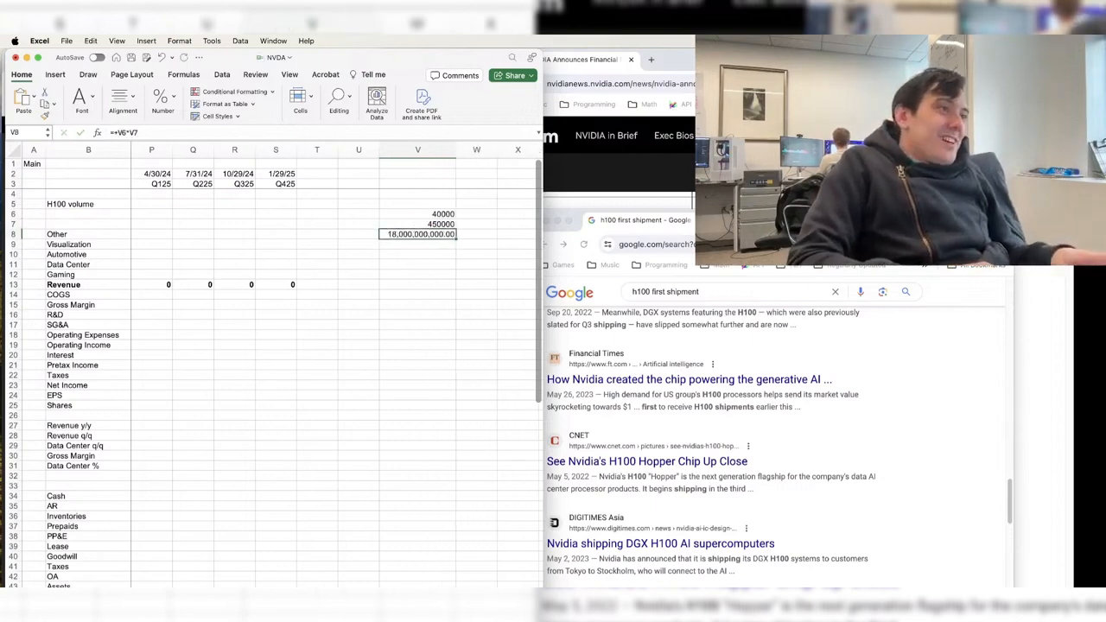
- Undo the scratch price-times-volume calculation in column V, including its formatting and both input values
{"action": "key", "text": "super+z"}
{"action": "key", "text": "super+z"}
{"action": "key", "text": "super+z"}
{"action": "key", "text": "super+z"}
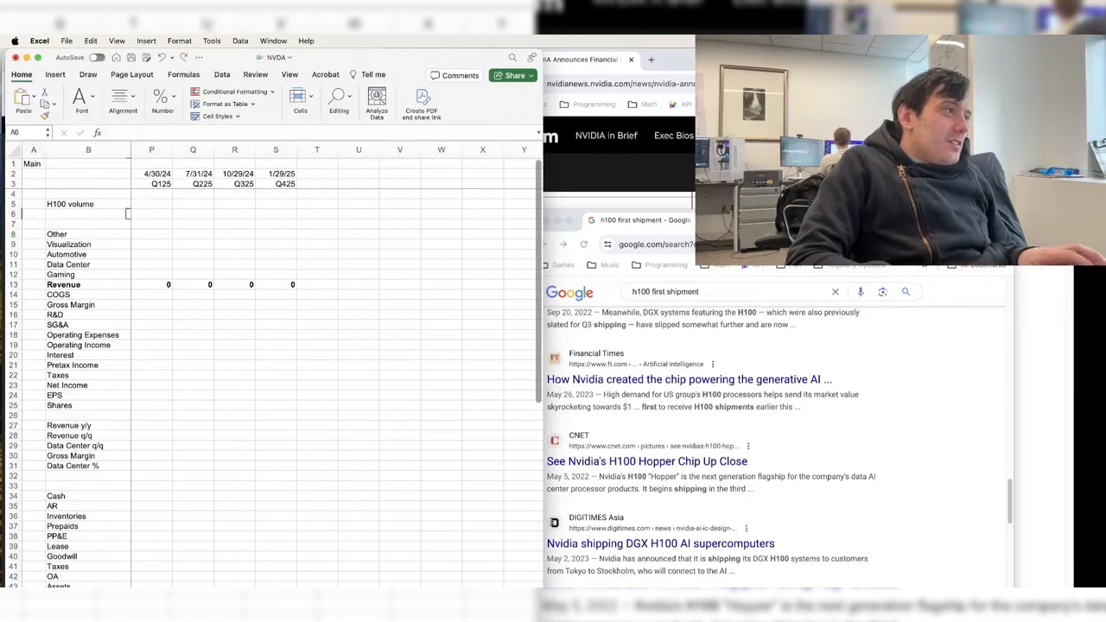
- Add the row label "H100 ASP" in B6, directly below H100 volume
{"action": "key", "text": "Right"}
{"action": "key", "text": "Right"}
{"action": "key", "text": "Right"}
{"action": "key", "text": "Right"}
{"action": "key", "text": "Right"}
{"action": "key", "text": "Up"}
{"action": "key", "text": "super+Right"}
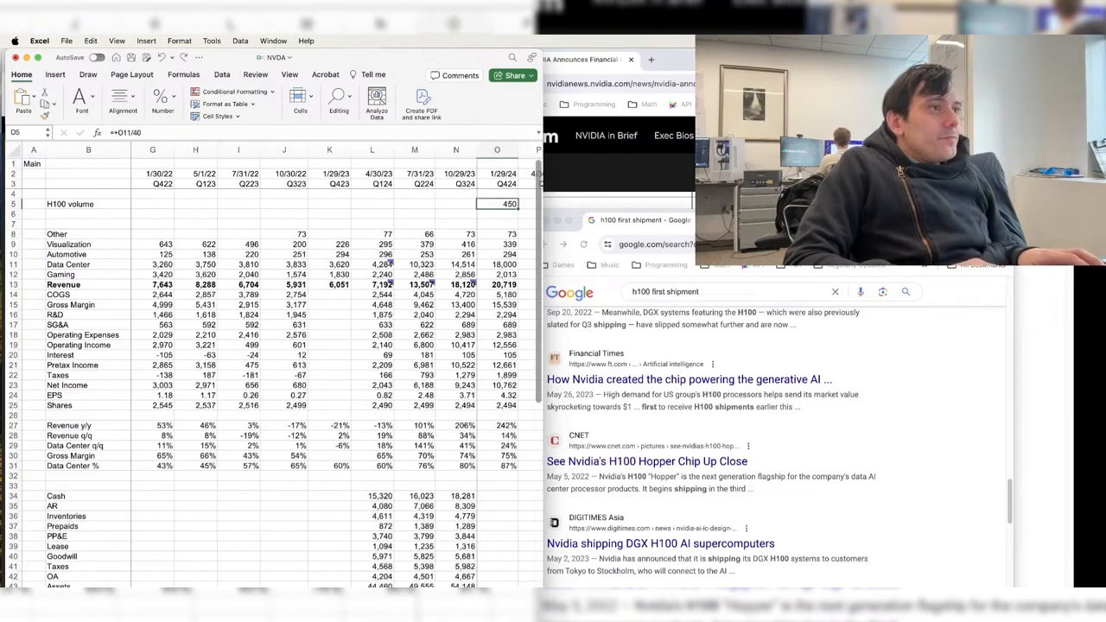
{"action": "key", "text": "Down"}
{"action": "key", "text": "super+Left"}
{"action": "key", "text": "Right"}
{"action": "type", "text": "H100 "}
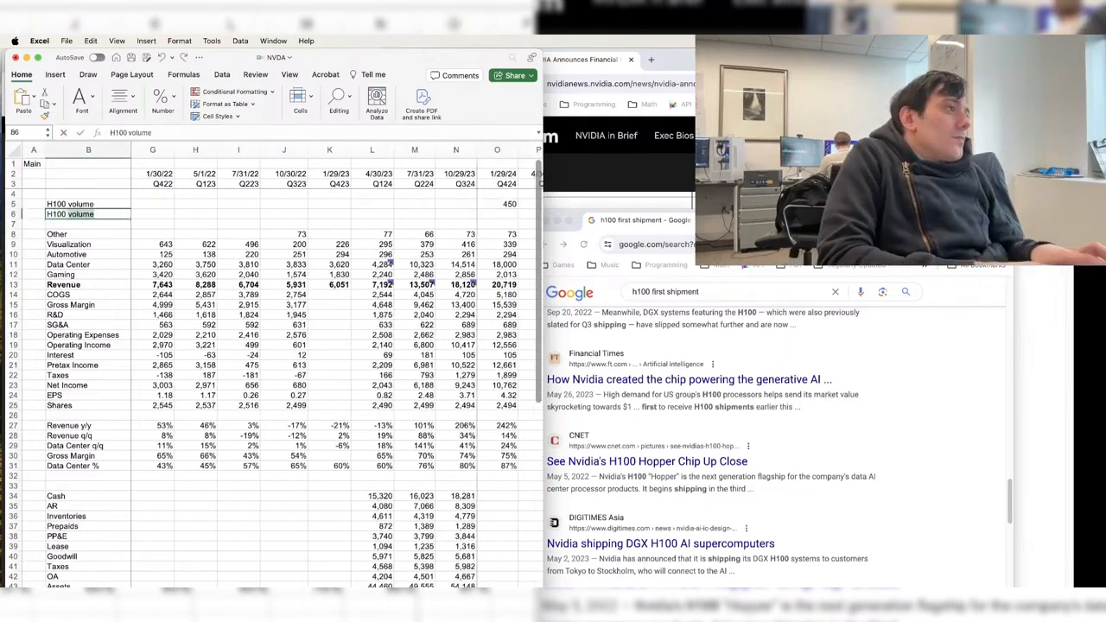
{"action": "type", "text": "ASP"}
- Enter 40 as the Q424 H100 ASP in O6 and make it show as a plain number instead of a date
{"action": "key", "text": "Right"}
{"action": "key", "text": "Up"}
{"action": "key", "text": "super+Right"}
{"action": "key", "text": "Right"}
{"action": "key", "text": "Right"}
{"action": "key", "text": "Right"}
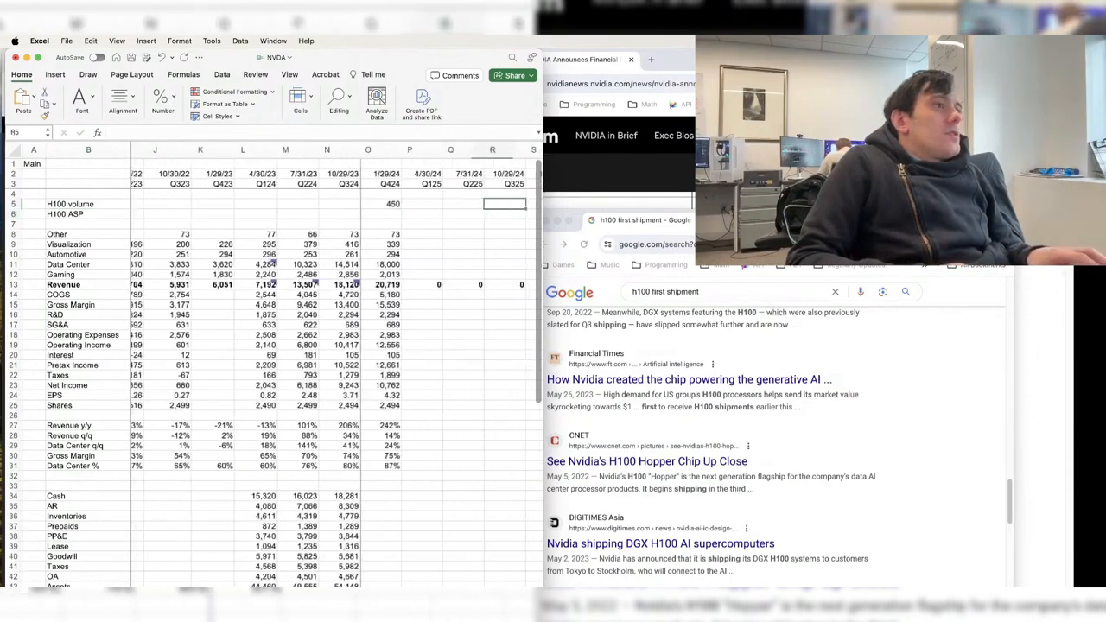
{"action": "key", "text": "Left"}
{"action": "key", "text": "Left"}
{"action": "key", "text": "Left"}
{"action": "key", "text": "Down"}
{"action": "type", "text": "40"}
{"action": "key", "text": "Return"}
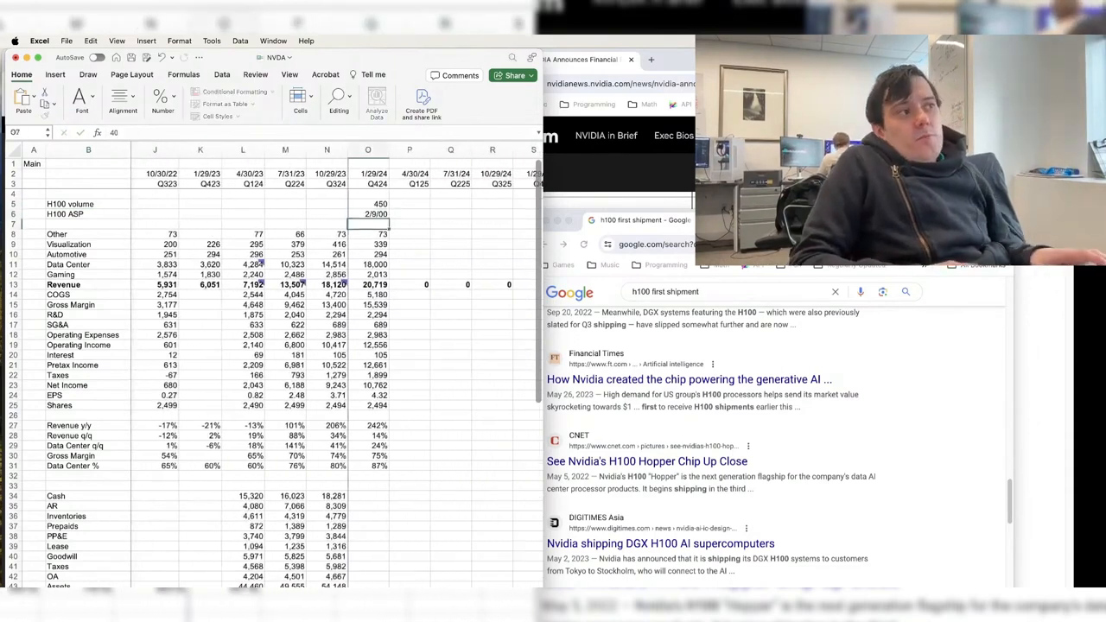
{"action": "key", "text": "Up"}
{"action": "key", "text": "Return"}
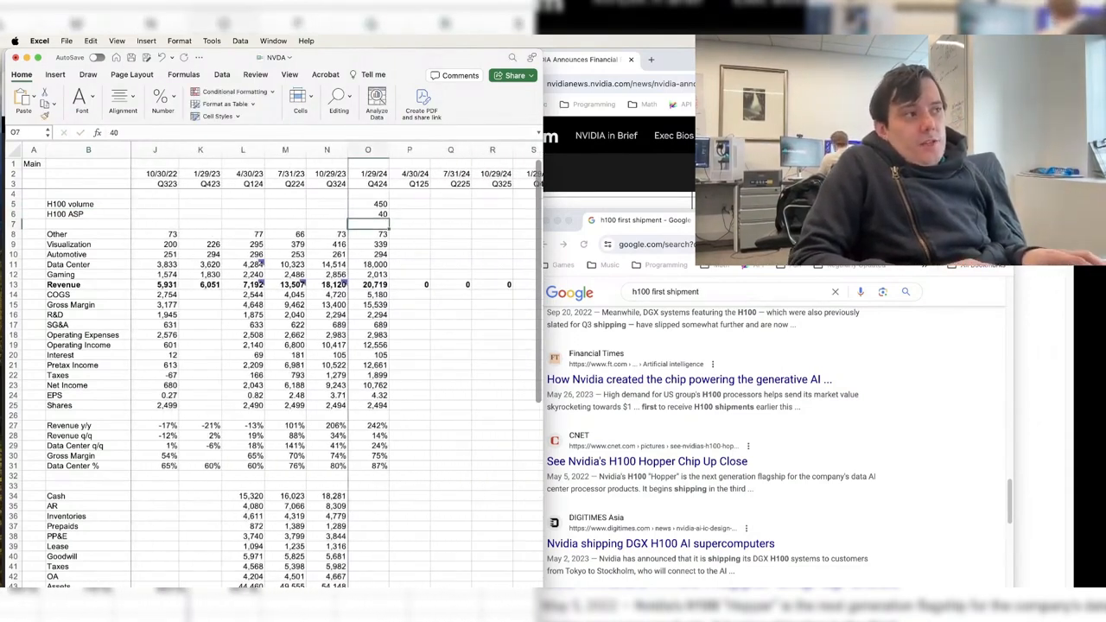
- Calculate Q424 Data Center revenue in O11 as H100 volume times H100 ASP (O5*O6)
{"action": "key", "text": "Down"}
{"action": "key", "text": "Down"}
{"action": "key", "text": "Down"}
{"action": "type", "text": "+"}
{"action": "key", "text": "Up"}
{"action": "key", "text": "Up"}
{"action": "key", "text": "Up"}
{"action": "key", "text": "Up"}
{"action": "key", "text": "Up"}
{"action": "key", "text": "Up"}
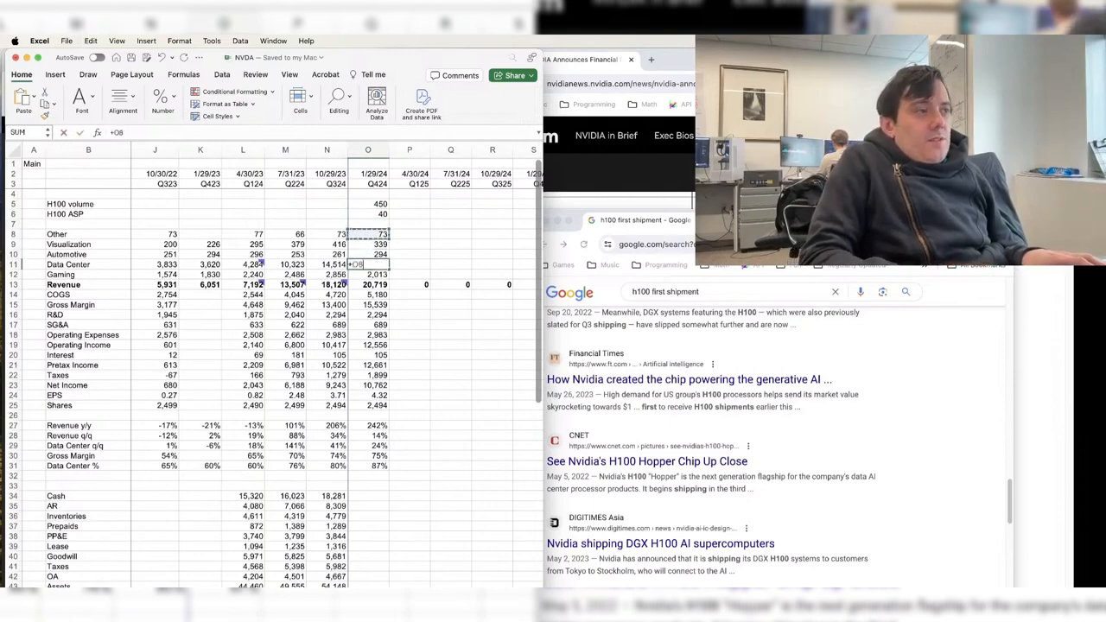
{"action": "type", "text": "*"}
{"action": "key", "text": "Up"}
{"action": "key", "text": "Up"}
{"action": "key", "text": "Up"}
{"action": "key", "text": "Up"}
{"action": "key", "text": "Up"}
{"action": "key", "text": "Return"}
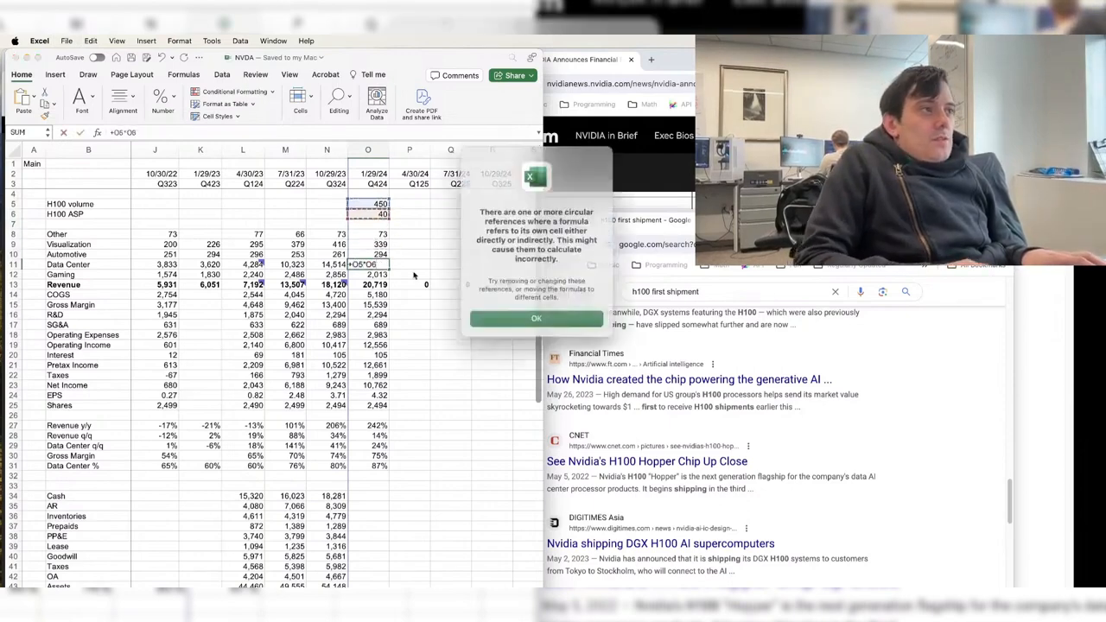
{"action": "key", "text": "Return"}
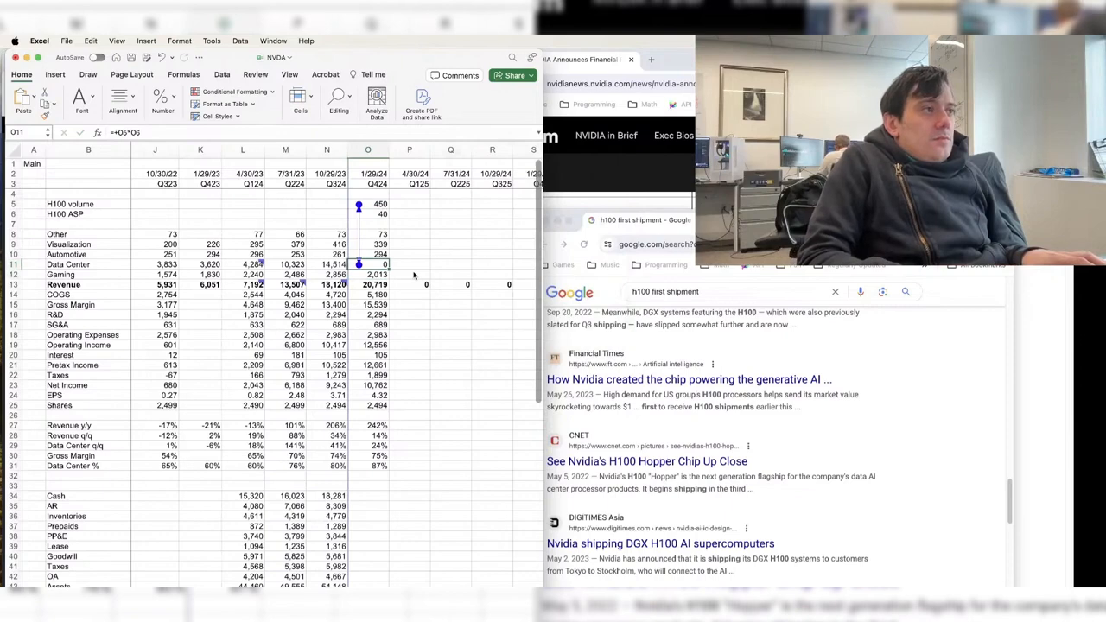
- Replace the Q424 H100 volume formula in O5 with the fixed value 450
{"action": "type", "text": "+"}
{"action": "key", "text": "Up"}
{"action": "key", "text": "Up"}
{"action": "key", "text": "Up"}
{"action": "key", "text": "Escape"}
{"action": "key", "text": "Up"}
{"action": "key", "text": "Up"}
{"action": "key", "text": "Up"}
{"action": "key", "text": "Up"}
{"action": "key", "text": "Up"}
{"action": "key", "text": "Up"}
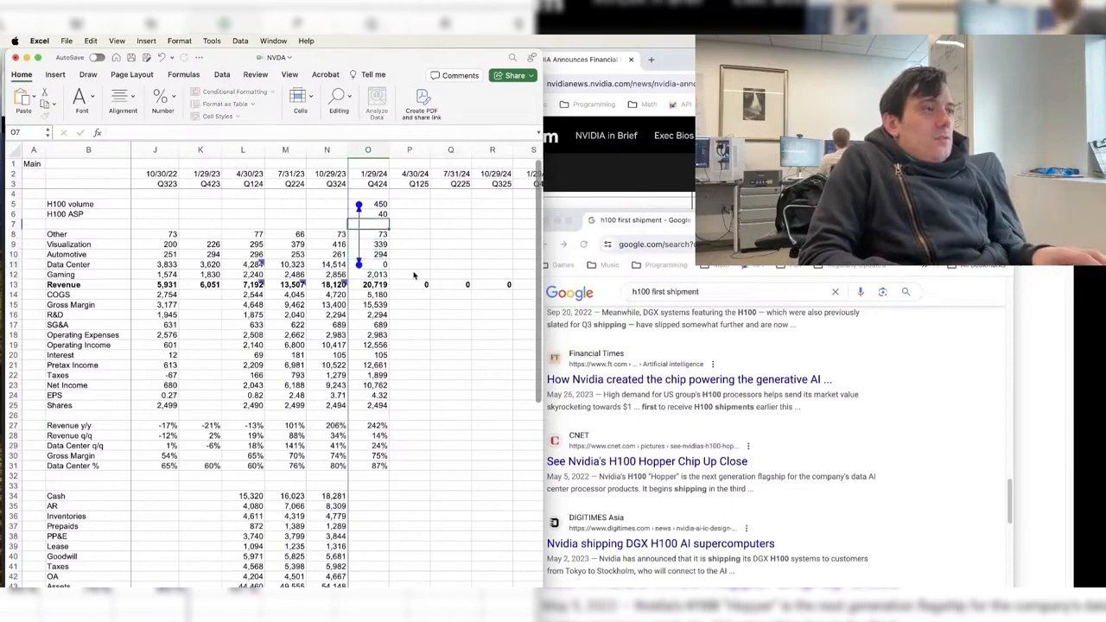
{"action": "key", "text": "F2"}
{"action": "type", "text": "450"}
{"action": "key", "text": "Return"}
{"action": "key", "text": "Down"}
{"action": "key", "text": "Down"}
{"action": "key", "text": "Down"}
{"action": "key", "text": "Down"}
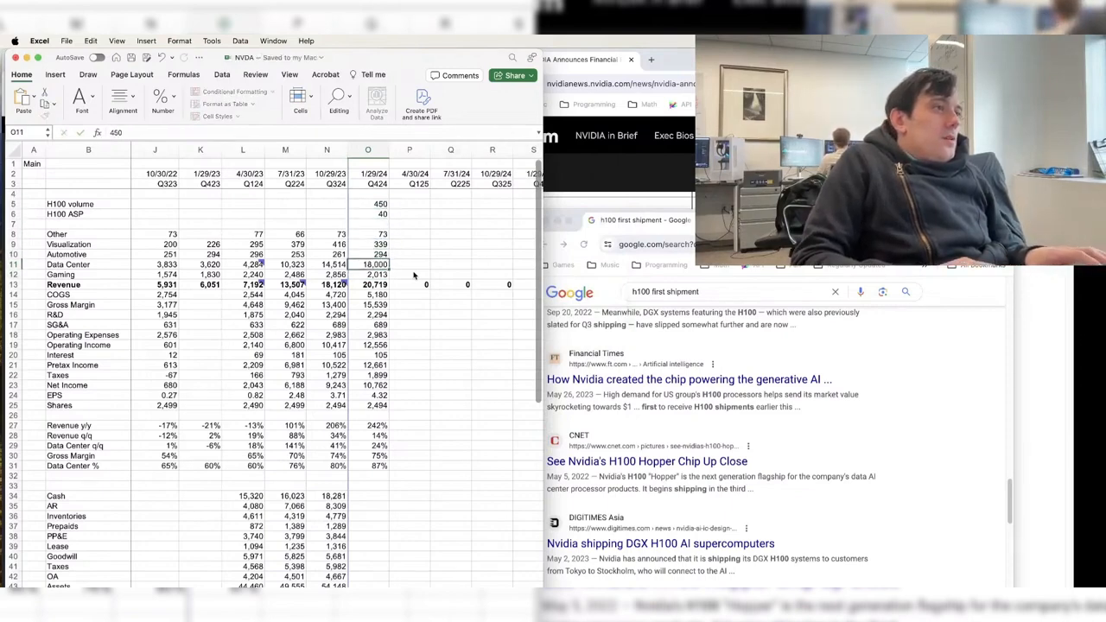
- Copy the Q424 H100 ASP of 40 into Q324 in N6
{"action": "key", "text": "Up"}
{"action": "key", "text": "Up"}
{"action": "key", "text": "Up"}
{"action": "key", "text": "Up"}
{"action": "key", "text": "Up"}
{"action": "key", "text": "Left"}
{"action": "type", "text": "40"}
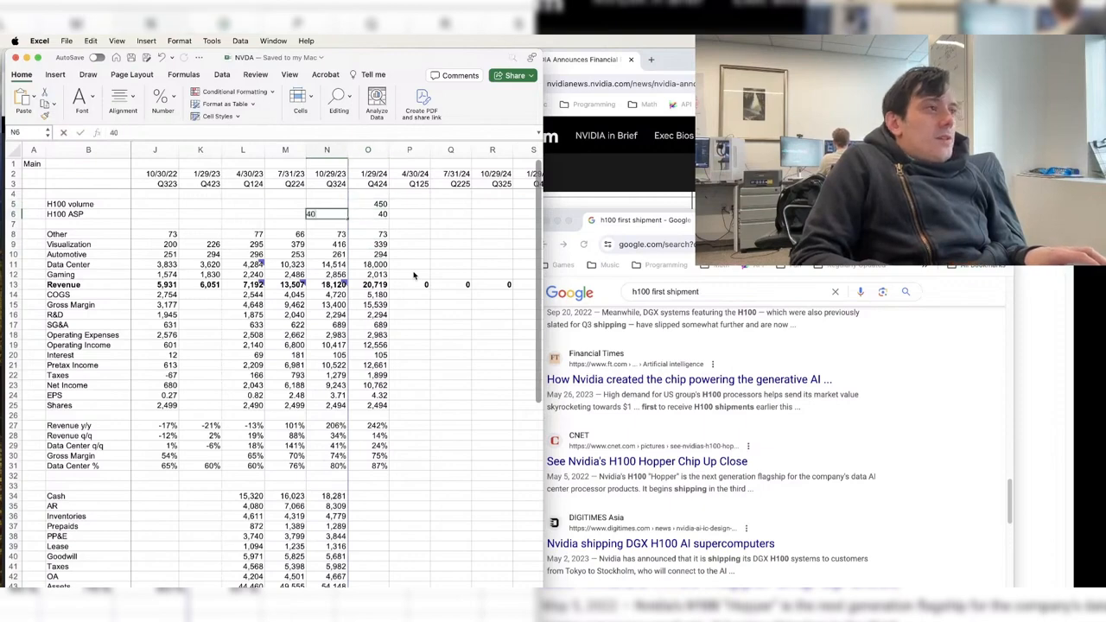
{"action": "key", "text": "Up"}
{"action": "key", "text": "Right"}
{"action": "key", "text": "super+c"}
{"action": "key", "text": "Left"}
{"action": "key", "text": "super+v"}
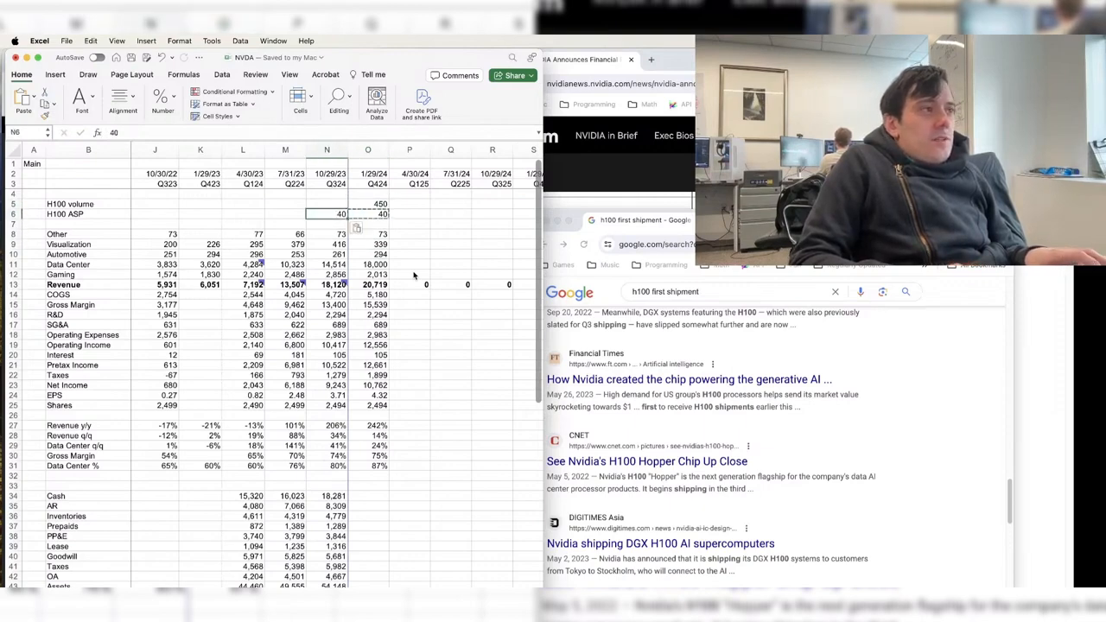
{"action": "key", "text": "Escape"}
- Calculate the Q324 H100 volume in N5 as Data Center revenue divided by H100 ASP (N11/N6)
{"action": "key", "text": "Down"}
{"action": "key", "text": "Down"}
{"action": "key", "text": "Down"}
{"action": "key", "text": "Down"}
{"action": "key", "text": "Down"}
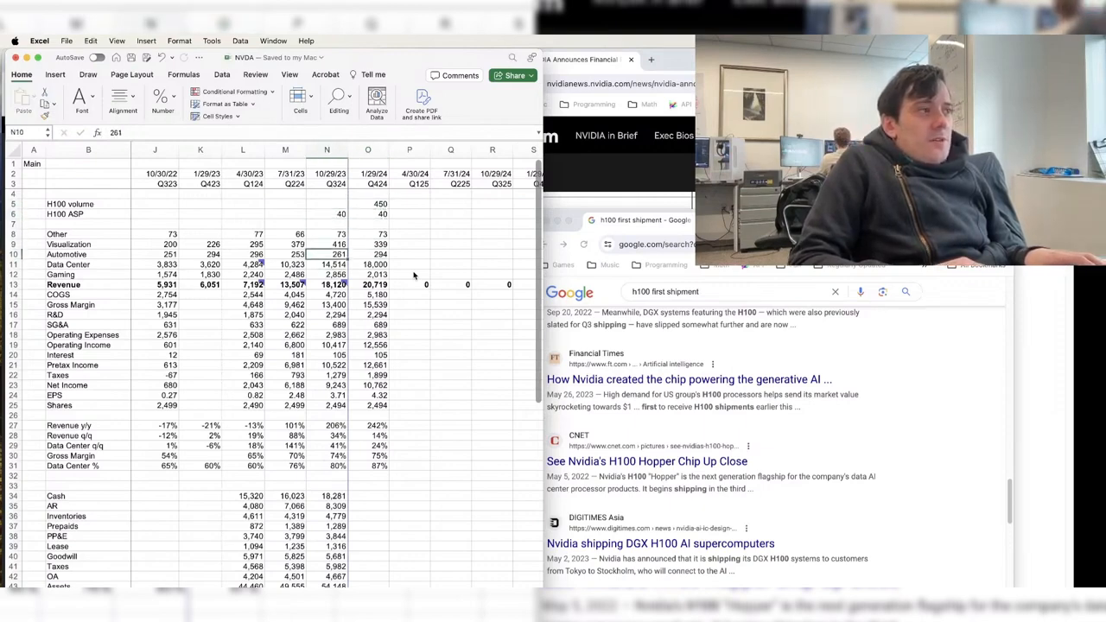
{"action": "key", "text": "Up"}
{"action": "key", "text": "Up"}
{"action": "key", "text": "Up"}
{"action": "type", "text": "="}
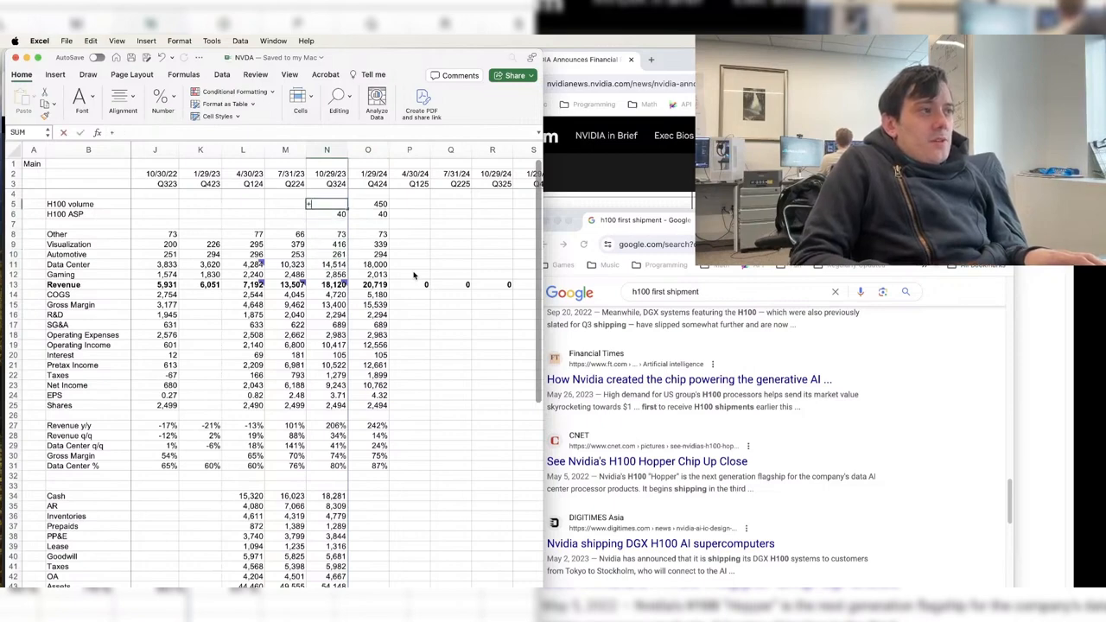
{"action": "key", "text": "Down"}
{"action": "key", "text": "Down"}
{"action": "key", "text": "Down"}
{"action": "key", "text": "Down"}
{"action": "key", "text": "Down"}
{"action": "key", "text": "Down"}
{"action": "type", "text": "/"}
{"action": "key", "text": "Down"}
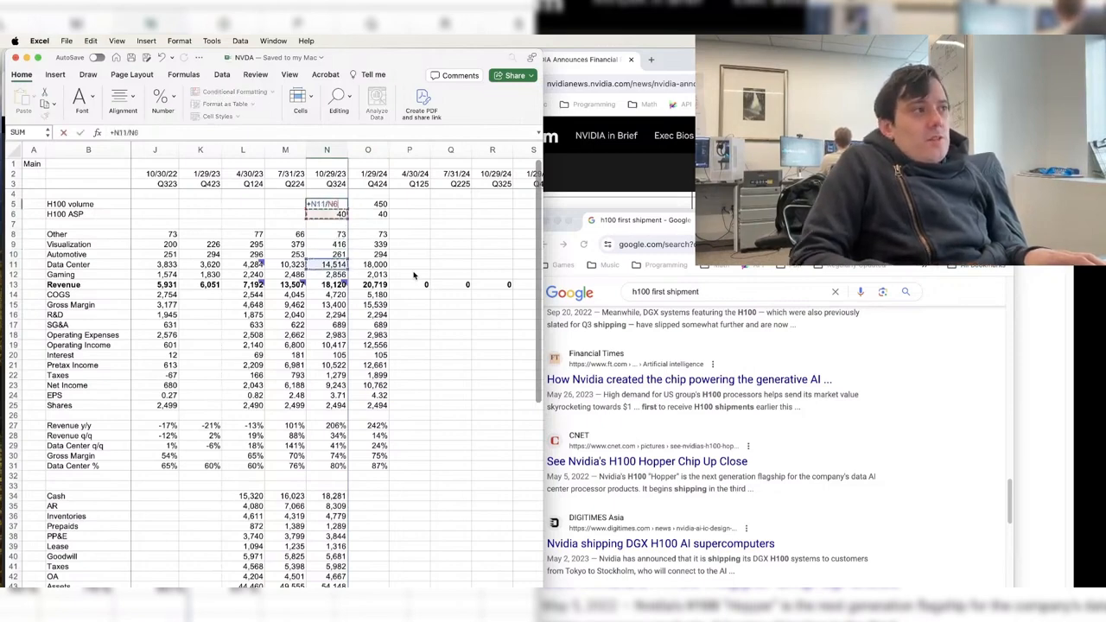
{"action": "key", "text": "Return"}
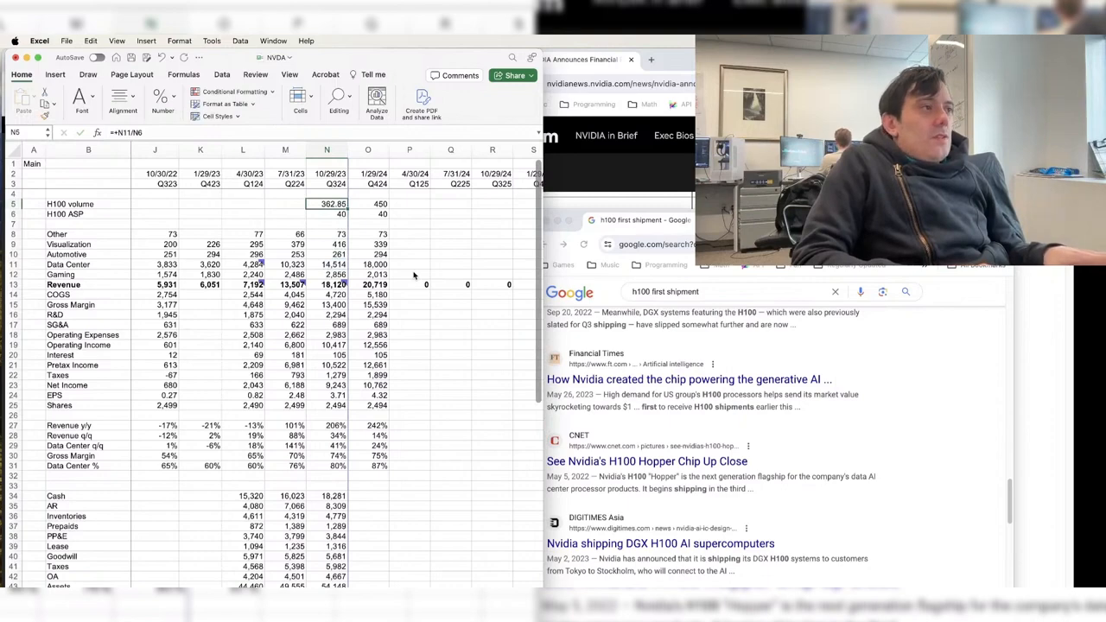
- Format the Q324 H100 volume with 0 decimal places
{"action": "key", "text": "super+1"}
{"action": "type", "text": "0"}
{"action": "key", "text": "Return"}
{"action": "key", "text": "Return"}
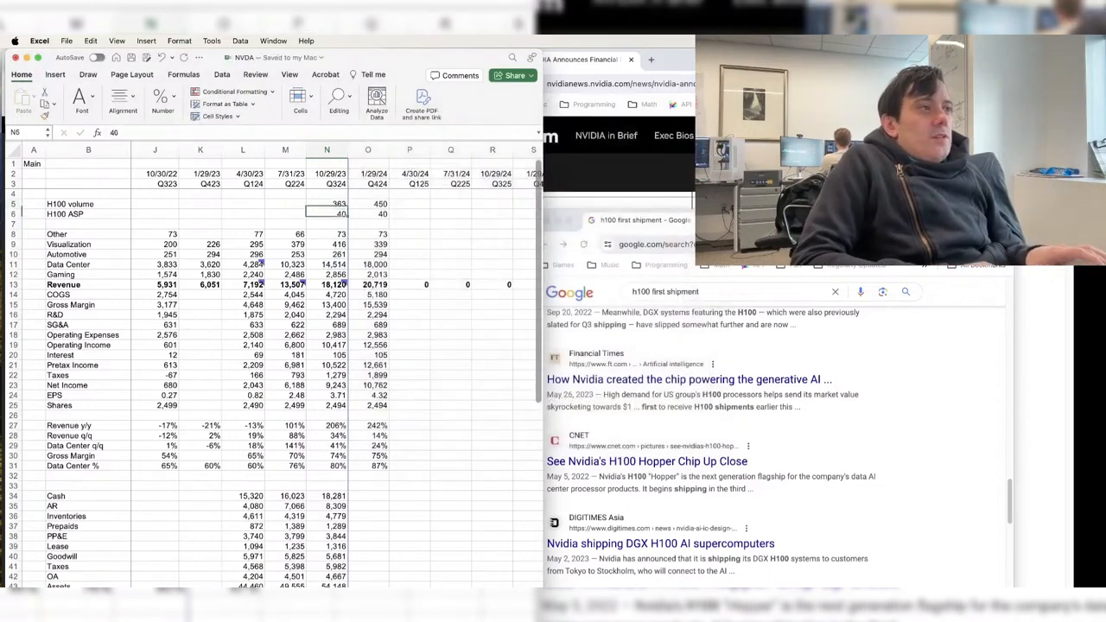
- Enter the customer label "Meta" in B4 and insert three blank rows beneath it
{"action": "key", "text": "Up"}
{"action": "key", "text": "Up"}
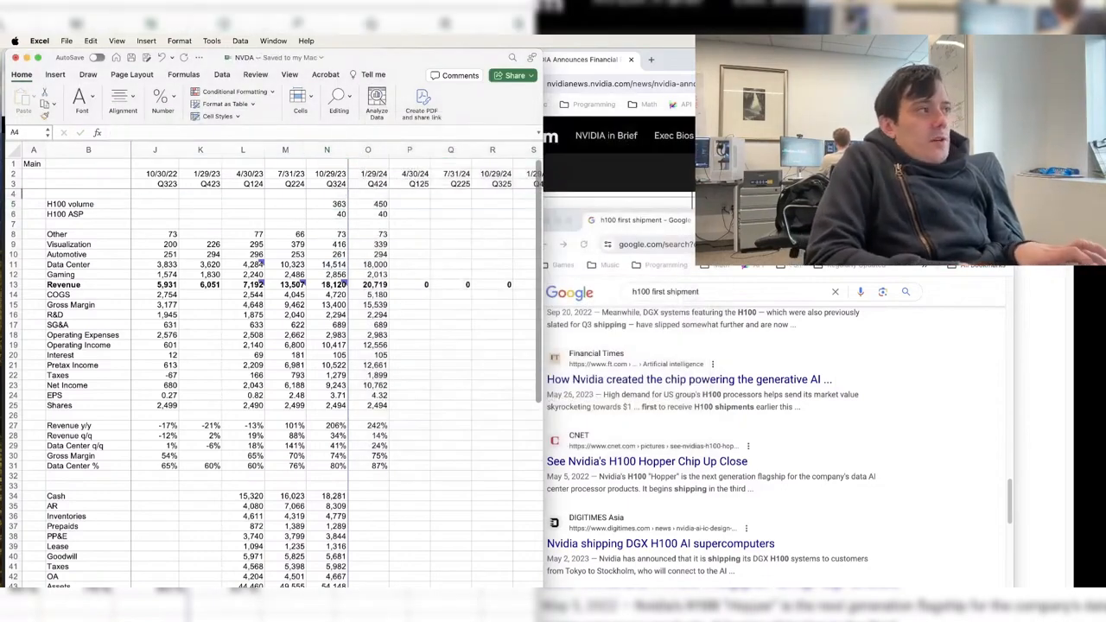
{"action": "key", "text": "Right"}
{"action": "type", "text": "Meta"}
{"action": "key", "text": "Return"}
{"action": "key", "text": "shift+space"}
{"action": "key", "text": "ctrl+shift+="}
{"action": "key", "text": "ctrl+shift+="}
{"action": "key", "text": "ctrl+shift+="}
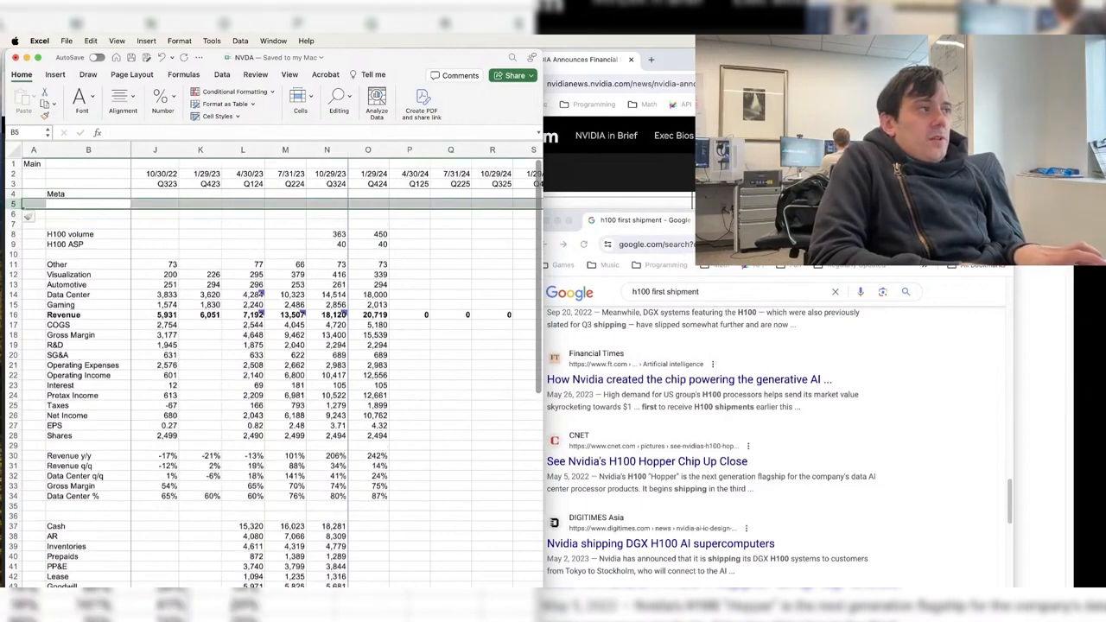
- Label the two rows below Meta as "Google" and "OpenAI"
{"action": "type", "text": "Goo"}
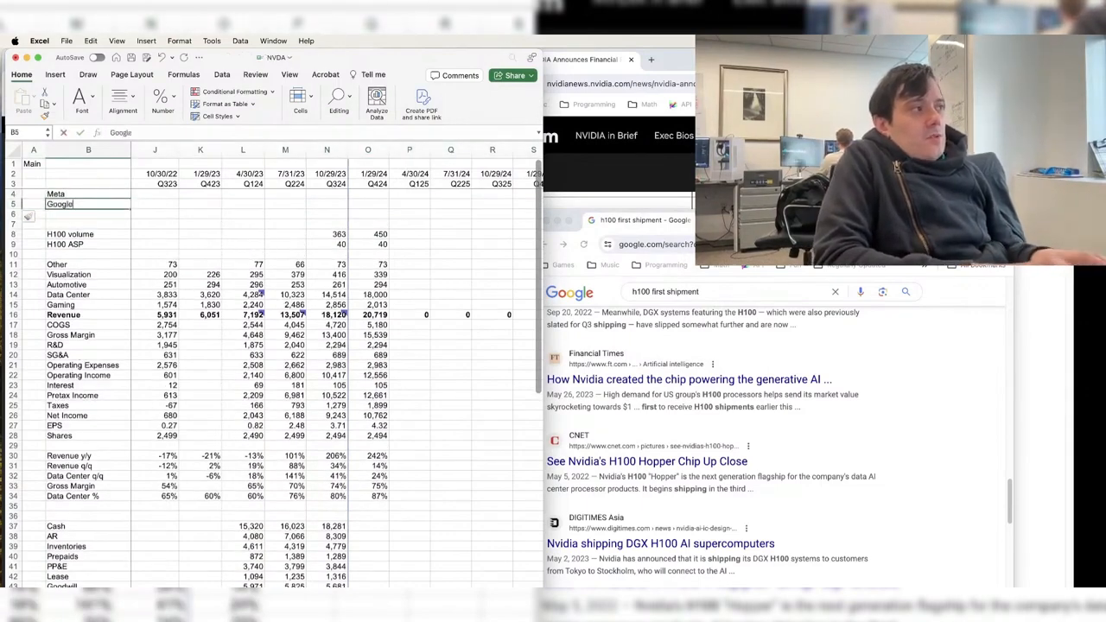
{"action": "type", "text": "gle"}
{"action": "key", "text": "Return"}
{"action": "key", "text": "Return"}
- Insert a row below OpenAI and label it "Microsoft"
{"action": "key", "text": "shift+space"}
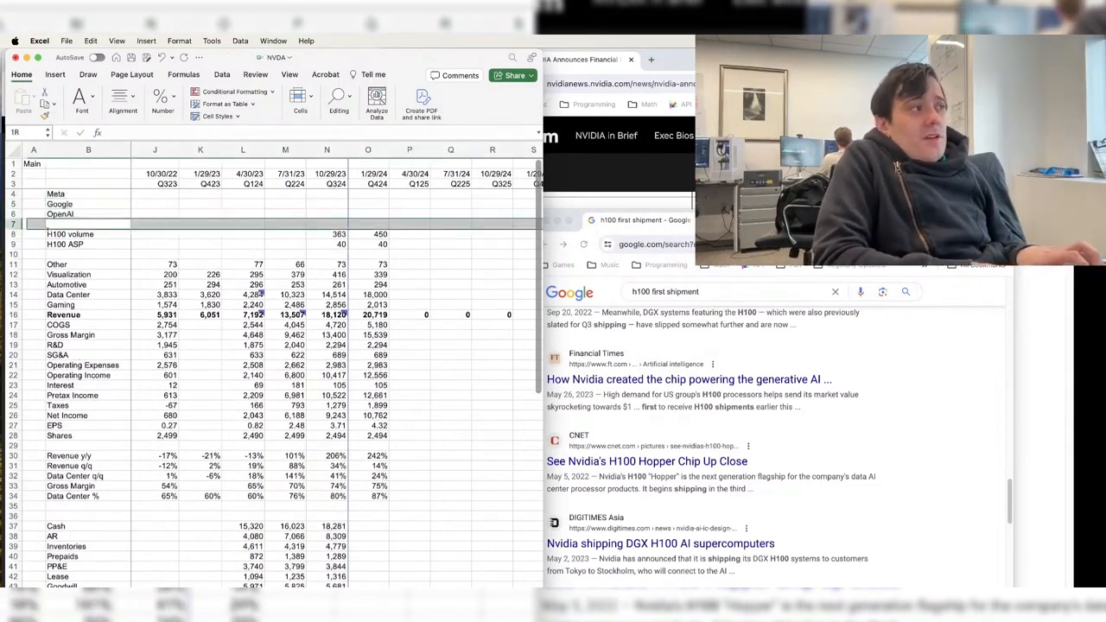
{"action": "key", "text": "ctrl+shift+="}
{"action": "type", "text": "Microsof"}
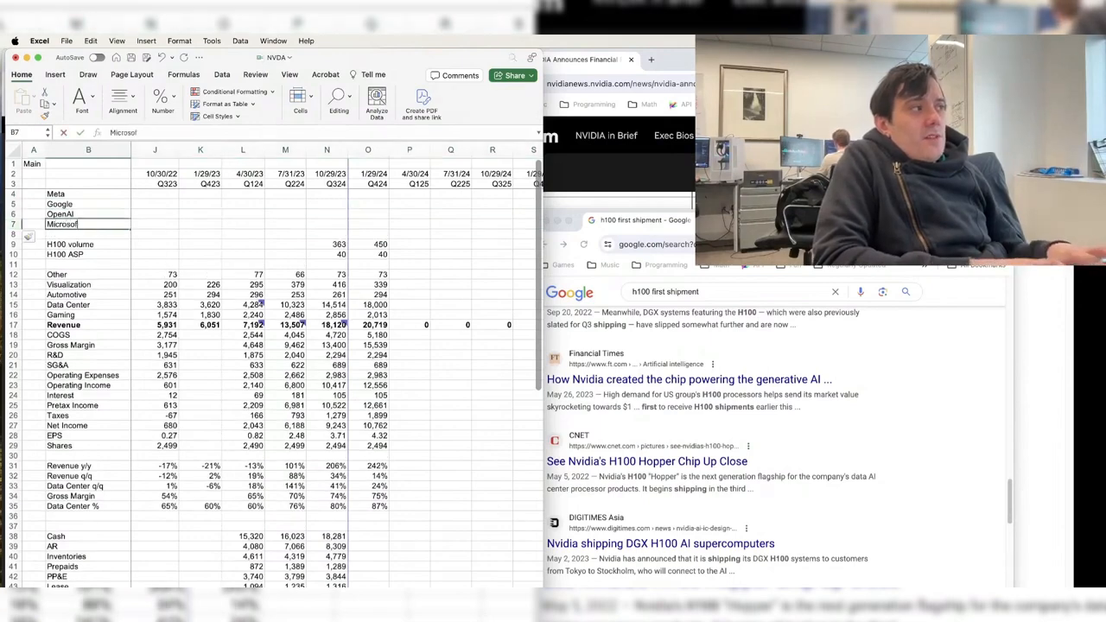
{"action": "type", "text": "t"}
{"action": "key", "text": "Up"}
{"action": "key", "text": "Down"}
{"action": "key", "text": "Down"}
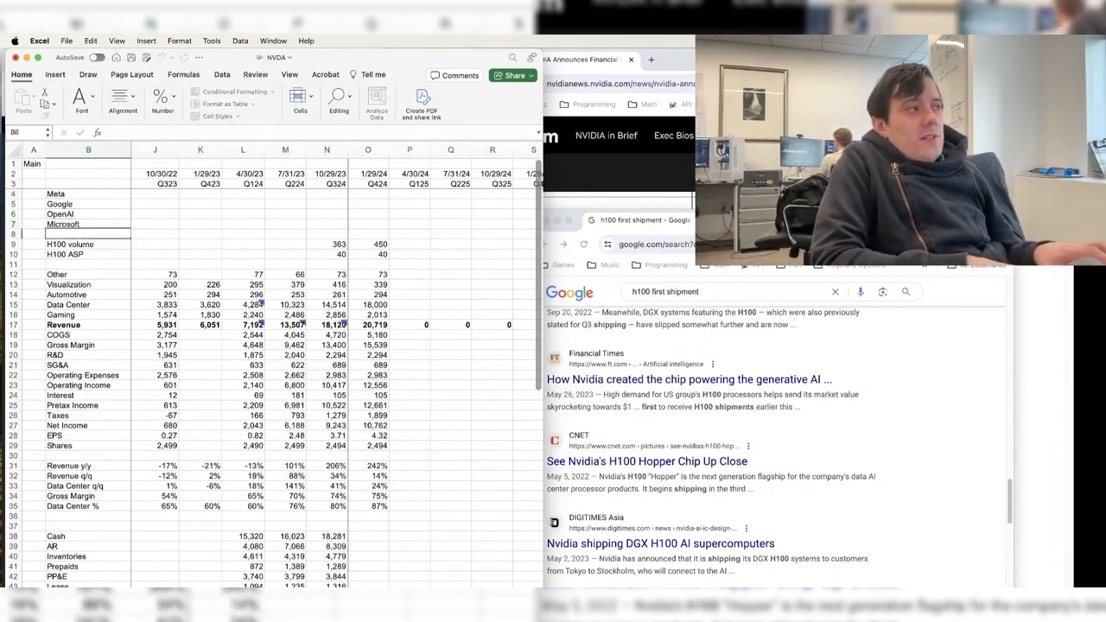
- Insert a row labelled "Character.ai" below Microsoft, plus another blank row beneath it
{"action": "key", "text": "shift+space"}
{"action": "key", "text": "ctrl+shift+="}
{"action": "type", "text": "C"}
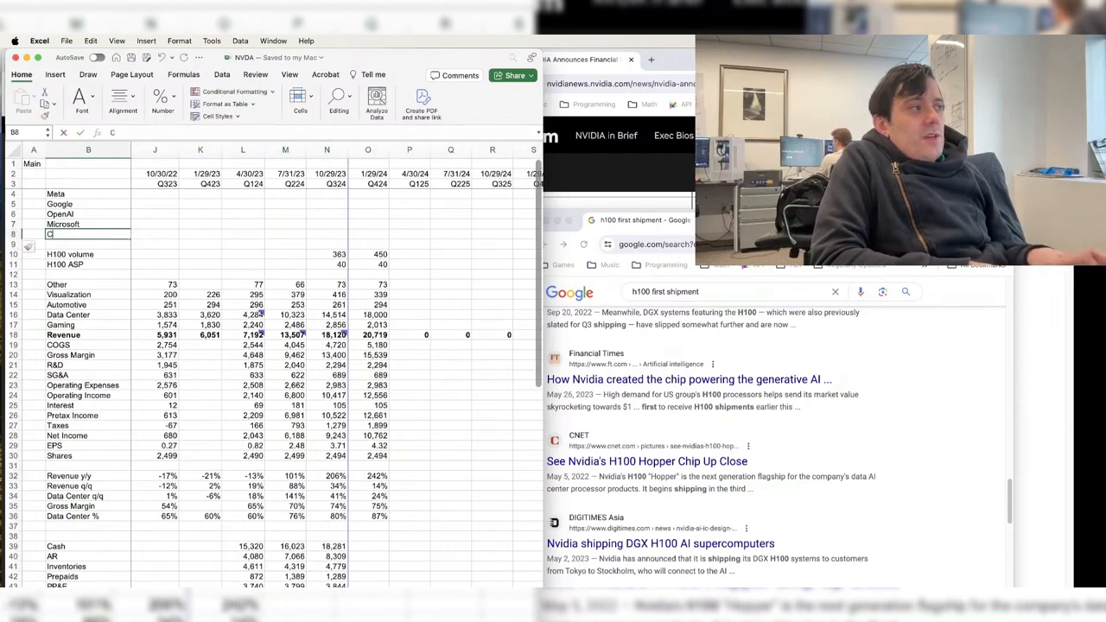
{"action": "type", "text": "haracter.ai"}
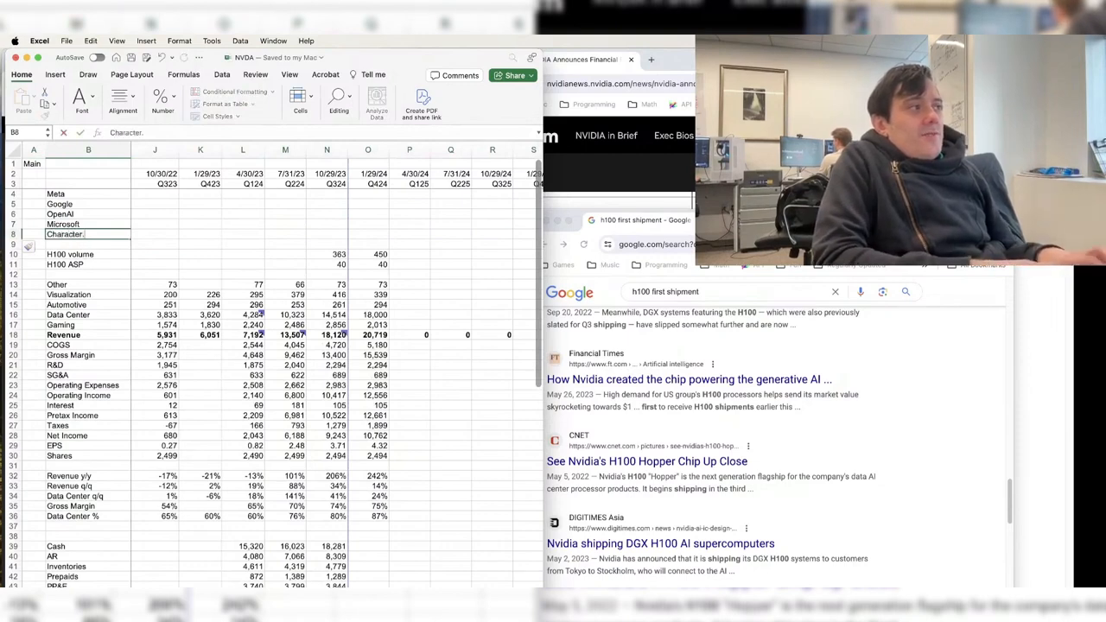
{"action": "key", "text": "Return"}
{"action": "key", "text": "shift+space"}
{"action": "key", "text": "ctrl+shift+="}
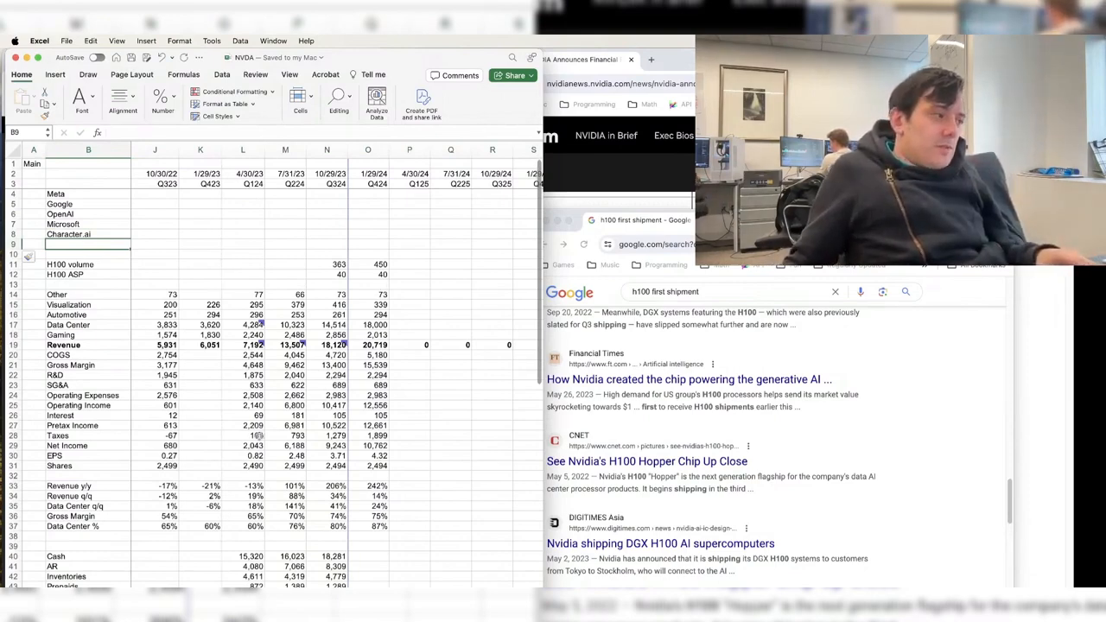
- Open the AI.xlsx workbook from the models folder
{"action": "left_click", "coordinate": [67, 41]}
{"action": "mouse_move", "coordinate": [130, 94]}
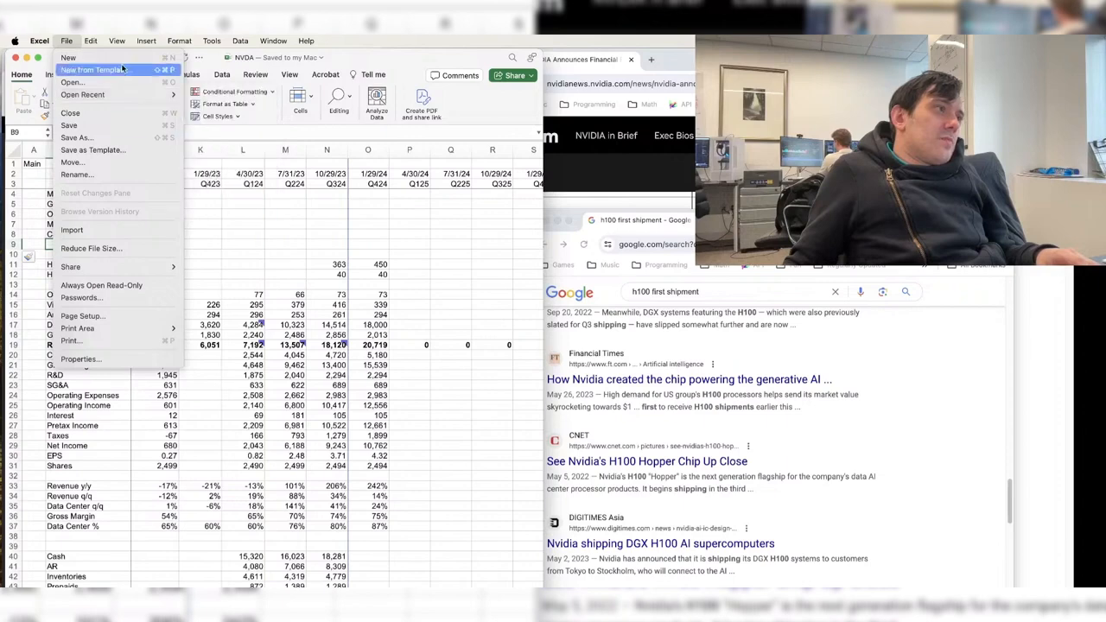
{"action": "mouse_move", "coordinate": [56, 38]}
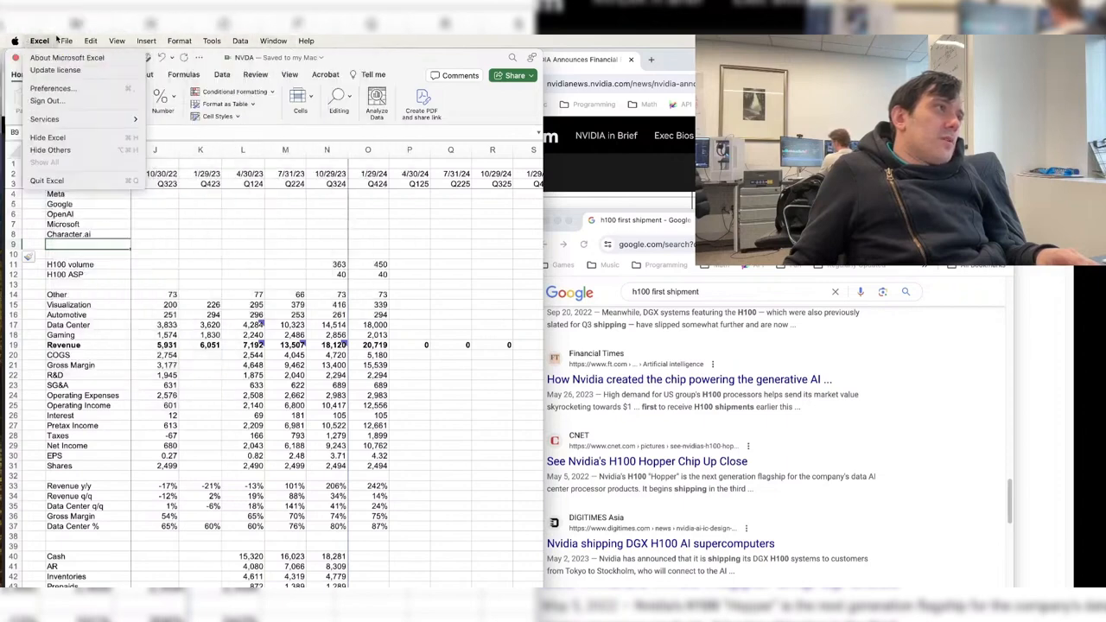
{"action": "left_click", "coordinate": [88, 83]}
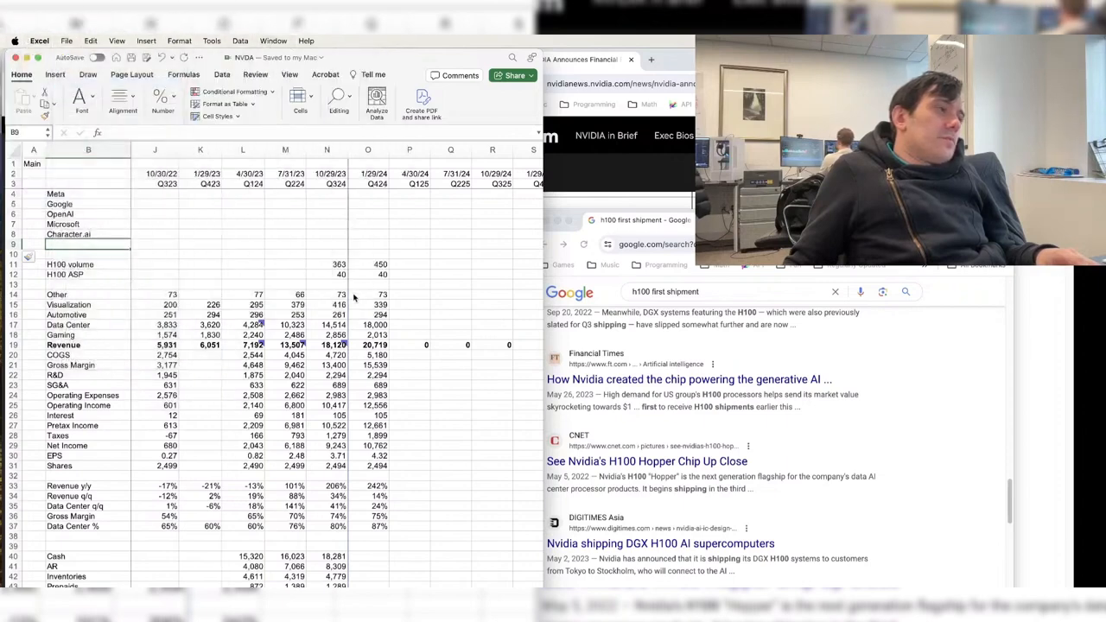
{"action": "scroll", "coordinate": [425, 350], "scroll_direction": "down", "scroll_amount": 6}
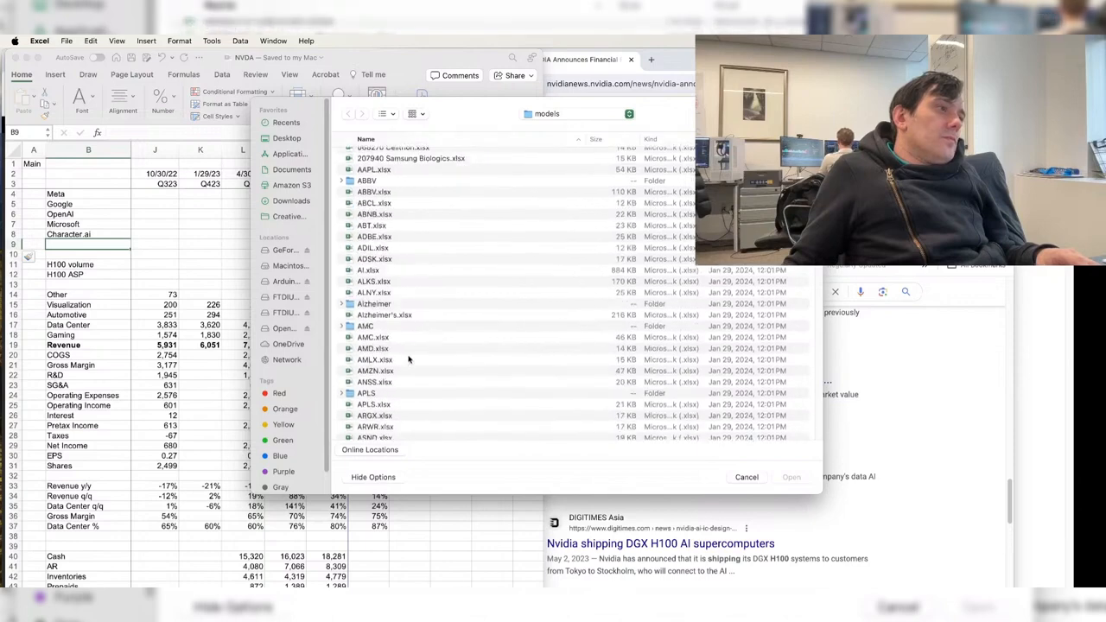
{"action": "left_click", "coordinate": [370, 262]}
{"action": "key", "text": "super+grave"}
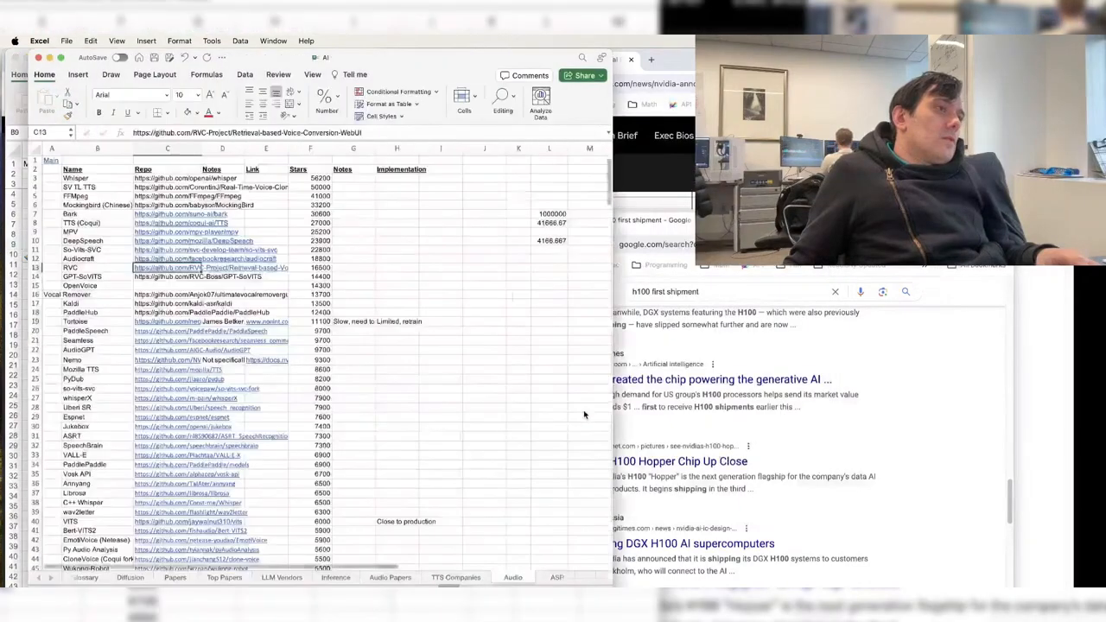
- Show the top of the AI workbook's Companies sheet and place its window beside the NVDA workbook
{"action": "left_click", "coordinate": [39, 579]}
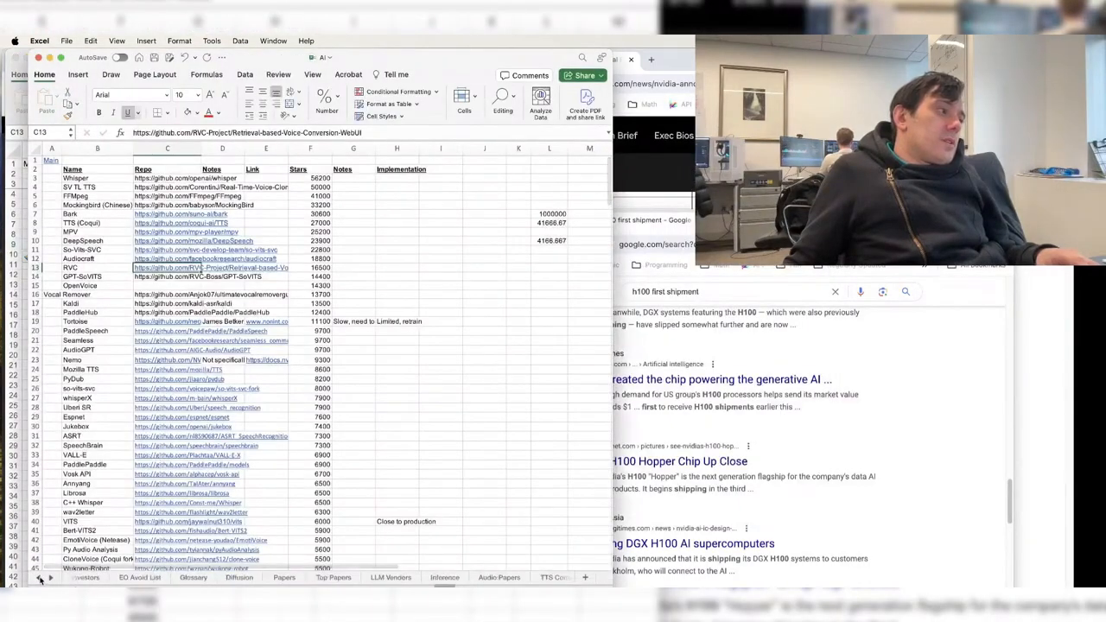
{"action": "left_click", "coordinate": [39, 578]}
{"action": "left_click", "coordinate": [183, 579]}
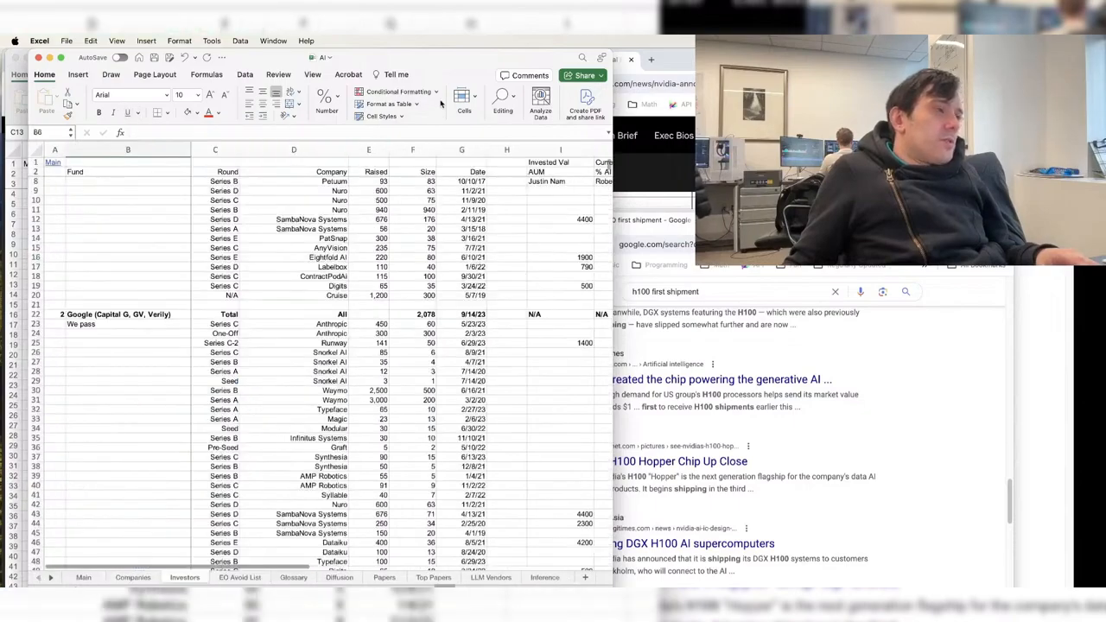
{"action": "left_click", "coordinate": [131, 578]}
{"action": "scroll", "coordinate": [320, 363], "scroll_direction": "up", "scroll_amount": 20}
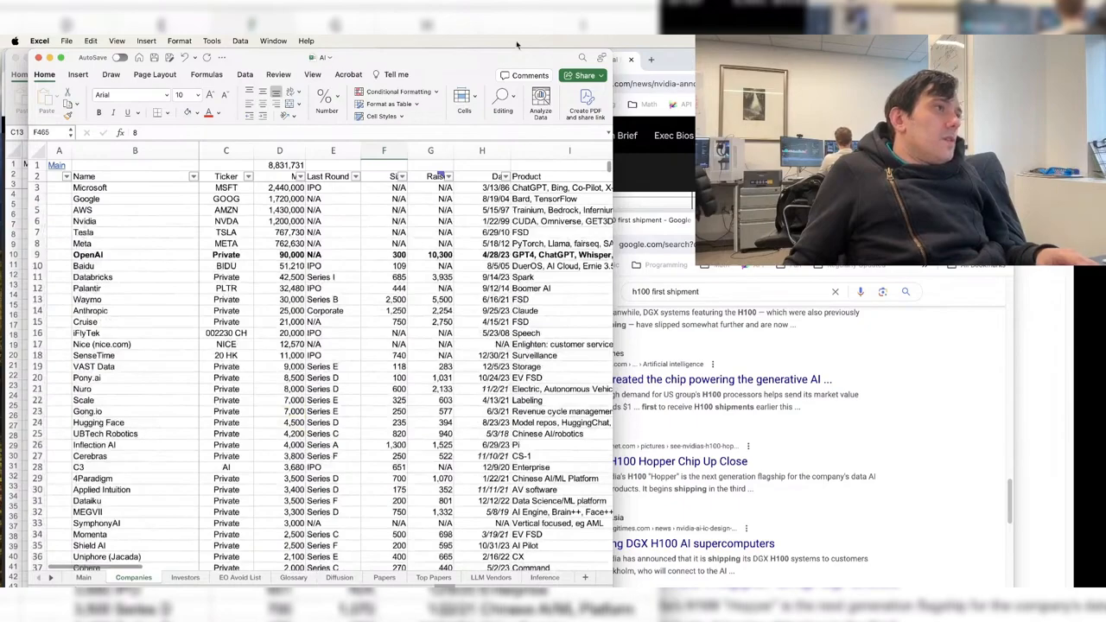
{"action": "left_click_drag", "start_coordinate": [517, 50], "coordinate": [1005, 50]}
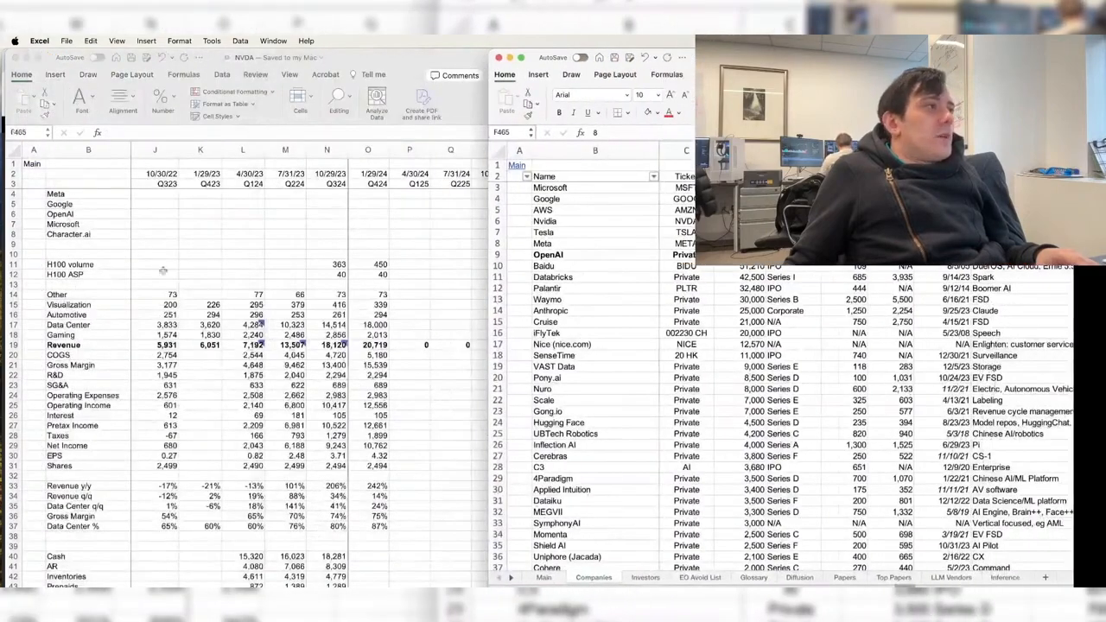
- Label the row below Character.ai "AWS" and insert three blank rows beneath it
{"action": "left_click", "coordinate": [88, 243]}
{"action": "type", "text": "AW"}
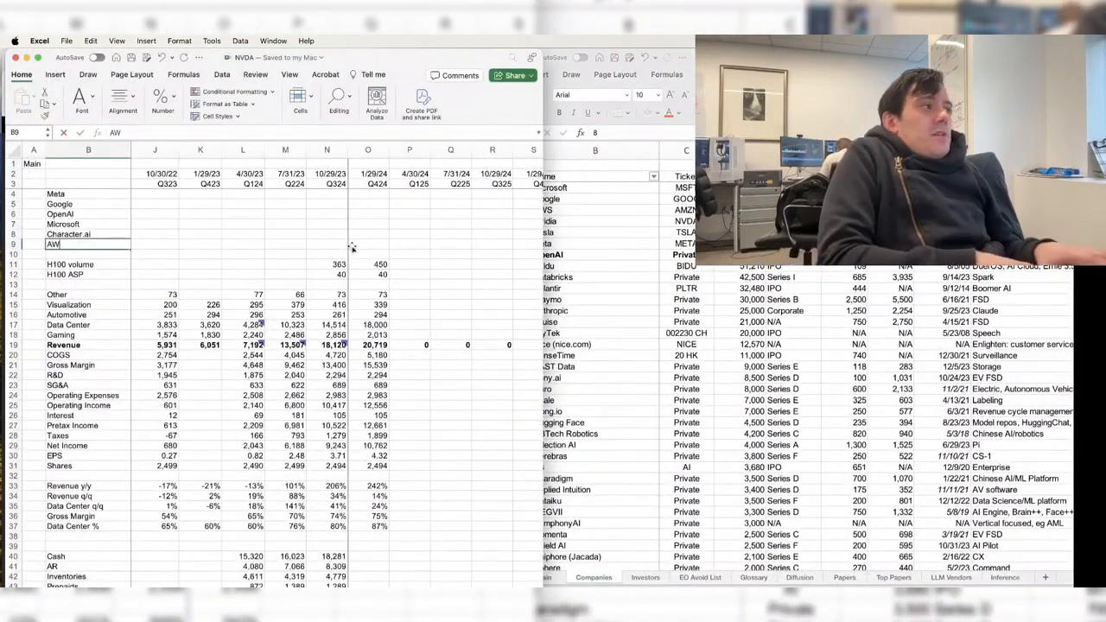
{"action": "type", "text": "S"}
{"action": "key", "text": "Return"}
{"action": "key", "text": "shift+space"}
{"action": "key", "text": "ctrl+shift+plus"}
{"action": "key", "text": "ctrl+shift+plus"}
{"action": "key", "text": "ctrl+shift+plus"}
{"action": "key", "text": "Up"}
{"action": "key", "text": "shift+space"}
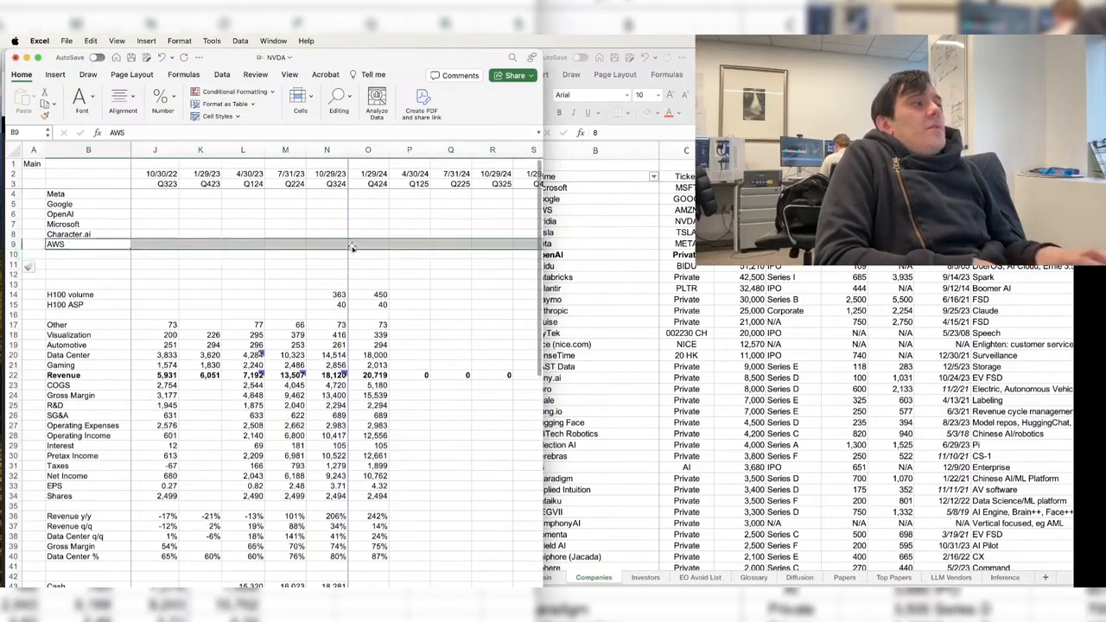
- Add "Lambda" and "Coreweave" to the customer list below AWS, and make the Lambda label bold
{"action": "key", "text": "Down"}
{"action": "type", "text": "Lambda"}
{"action": "key", "text": "Return"}
{"action": "type", "text": "Corewea"}
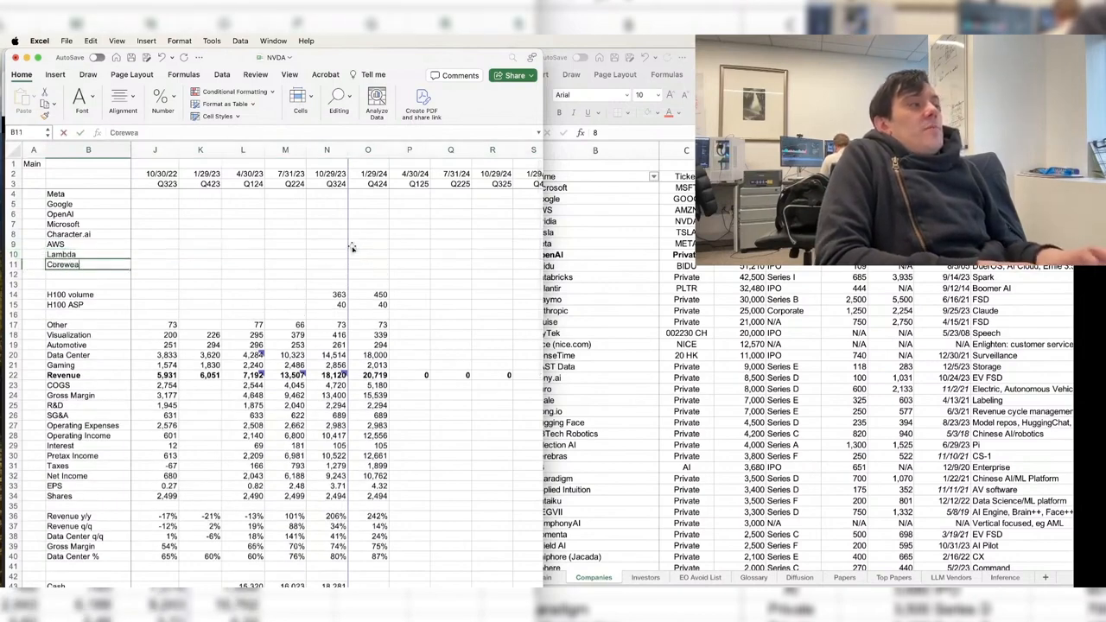
{"action": "type", "text": "ve"}
{"action": "key", "text": "Return"}
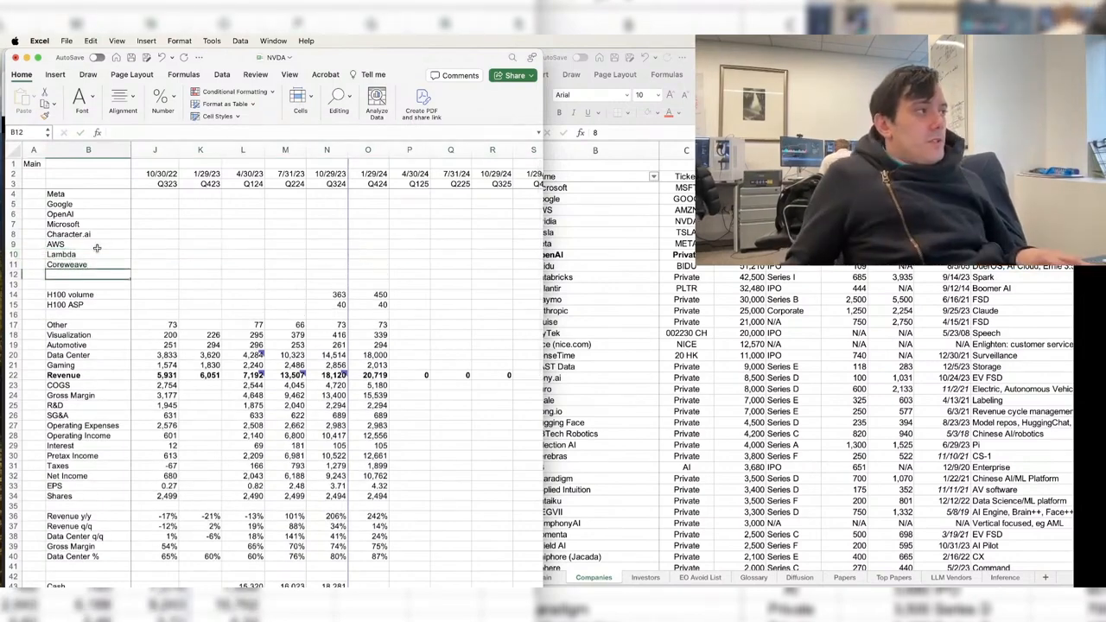
{"action": "left_click", "coordinate": [97, 252]}
- Check the top names in the AI workbook's Companies sheet and add "Tesla" below Coreweave in the NVDA customer list
{"action": "left_click", "coordinate": [511, 315]}
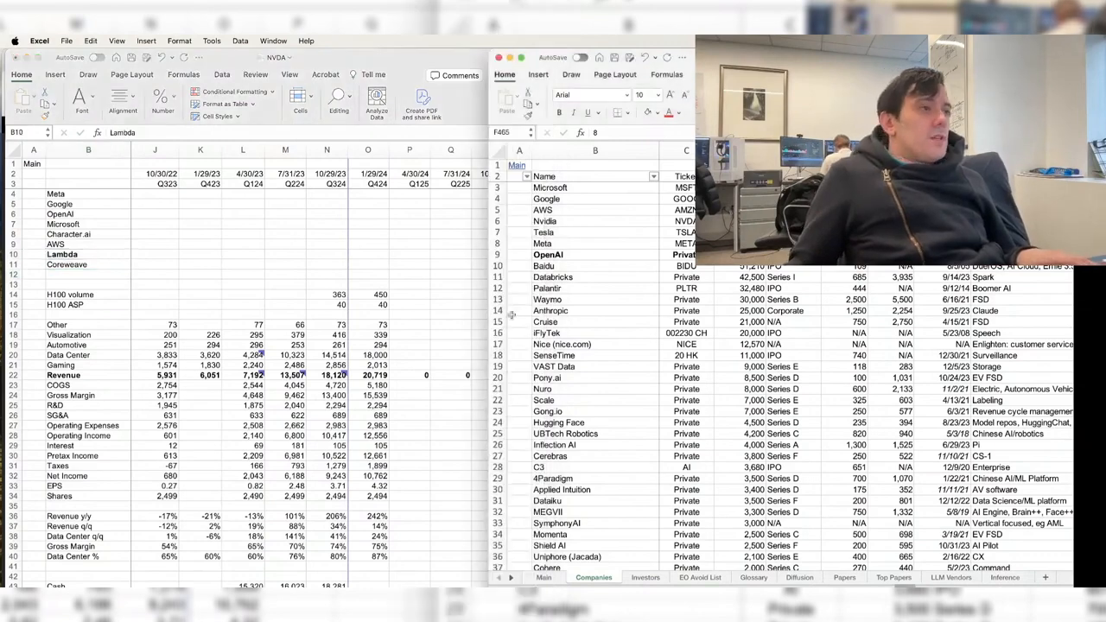
{"action": "left_click_drag", "start_coordinate": [553, 188], "coordinate": [562, 233]}
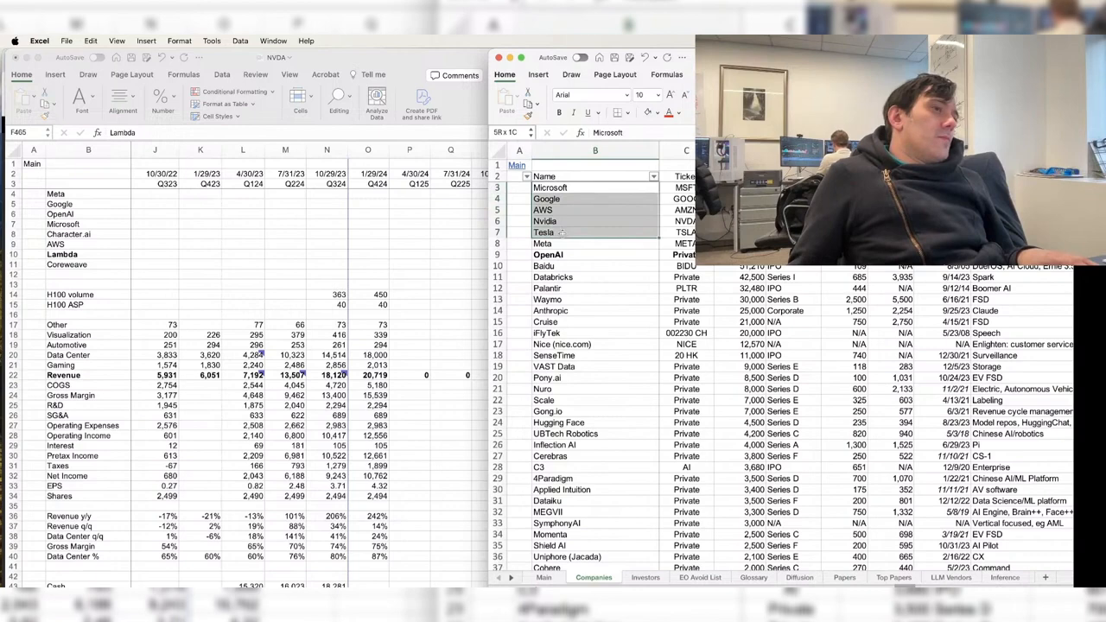
{"action": "left_click", "coordinate": [91, 267]}
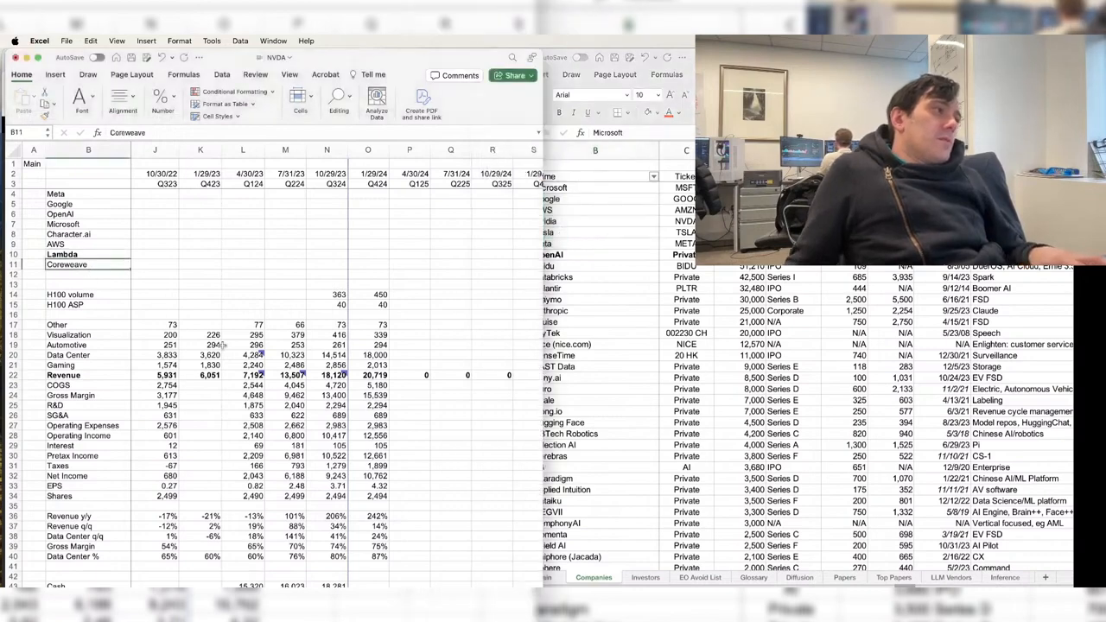
{"action": "key", "text": "Down"}
{"action": "type", "text": "Tesla"}
{"action": "key", "text": "Return"}
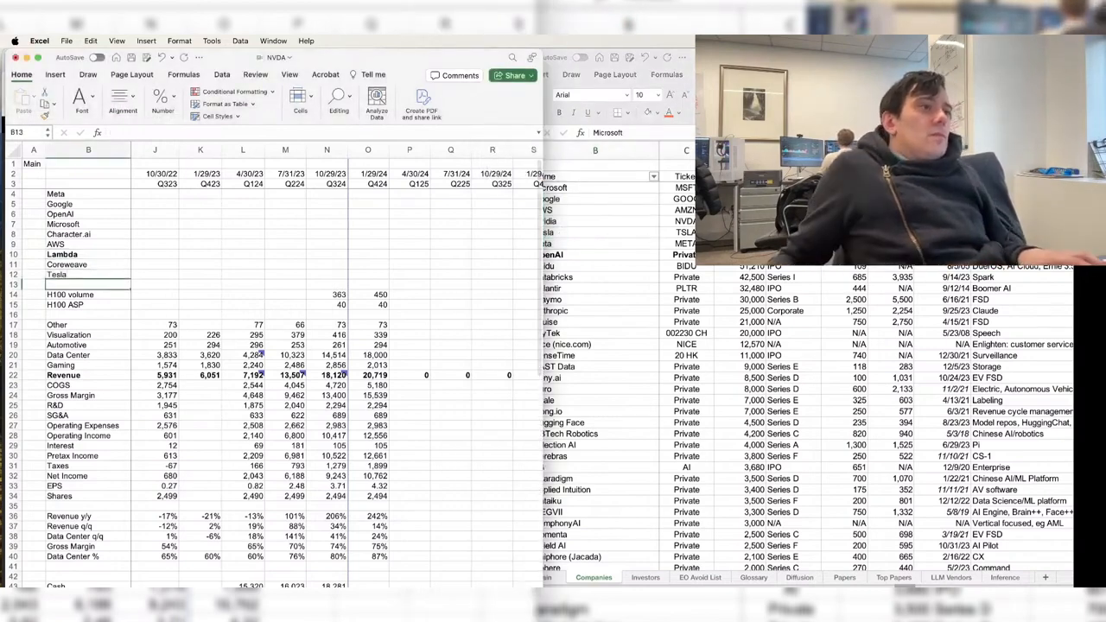
- Insert three blank rows below Tesla in the NVDA workbook and label the first one "Baidu"
{"action": "left_click", "coordinate": [660, 306]}
{"action": "left_click_drag", "start_coordinate": [562, 259], "coordinate": [566, 276]}
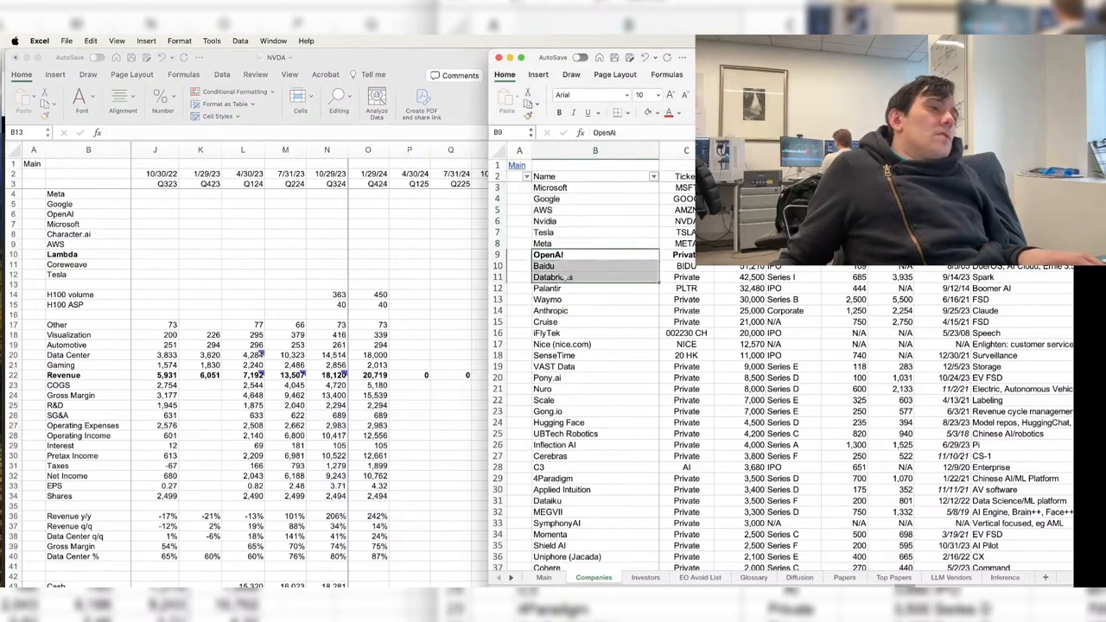
{"action": "left_click", "coordinate": [77, 310]}
{"action": "key", "text": "shift+space"}
{"action": "key", "text": "ctrl+shift+plus"}
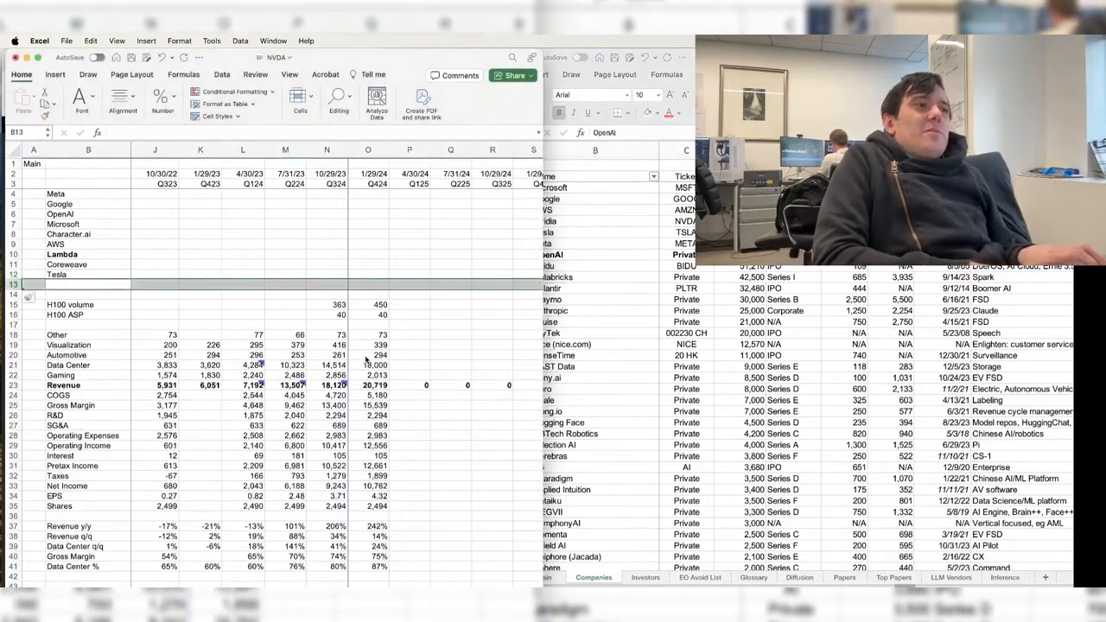
{"action": "key", "text": "ctrl+shift+plus"}
{"action": "key", "text": "ctrl+shift+plus"}
{"action": "key", "text": "Up"}
{"action": "key", "text": "Down"}
{"action": "type", "text": "Baidu"}
{"action": "key", "text": "Return"}
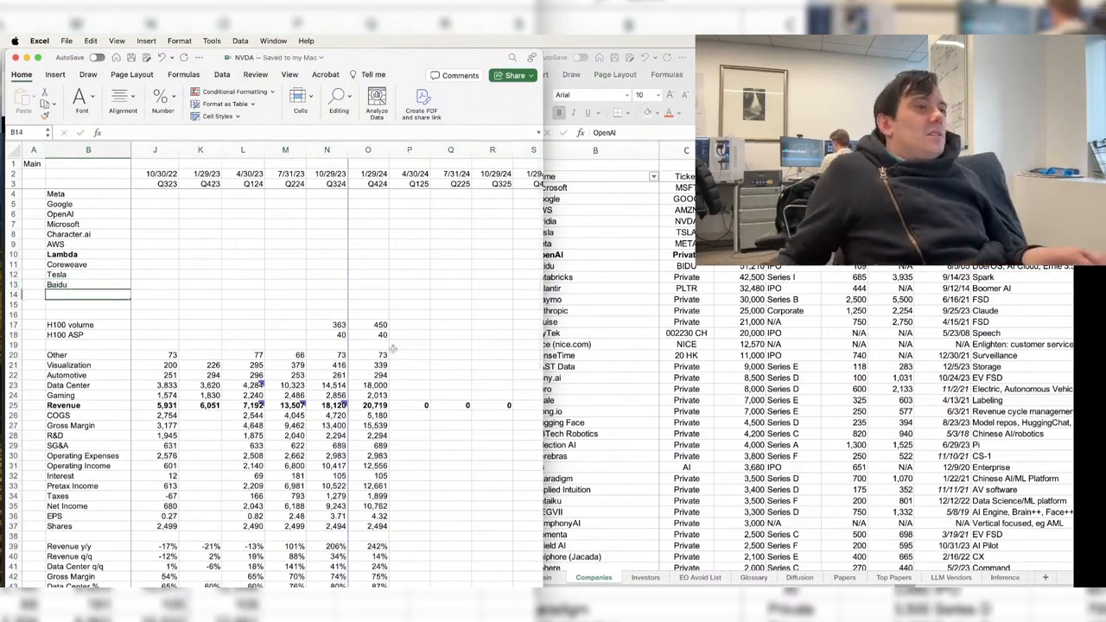
- Check Databricks in the AI workbook, and add "Academics" and "Government" below Baidu in the NVDA customer list
{"action": "left_click", "coordinate": [622, 267]}
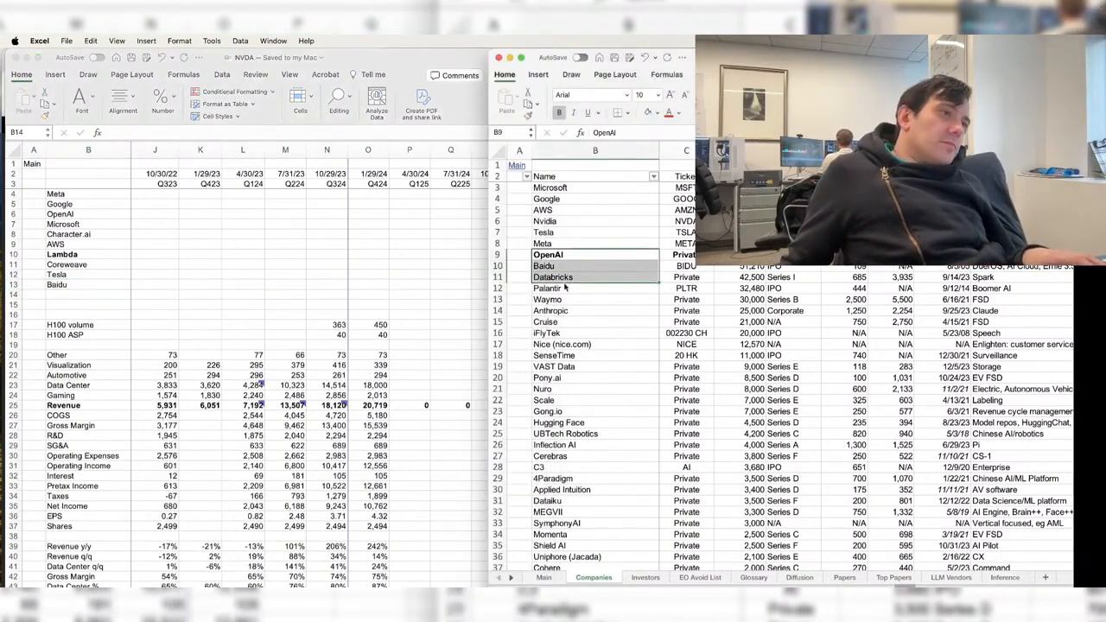
{"action": "left_click", "coordinate": [563, 280]}
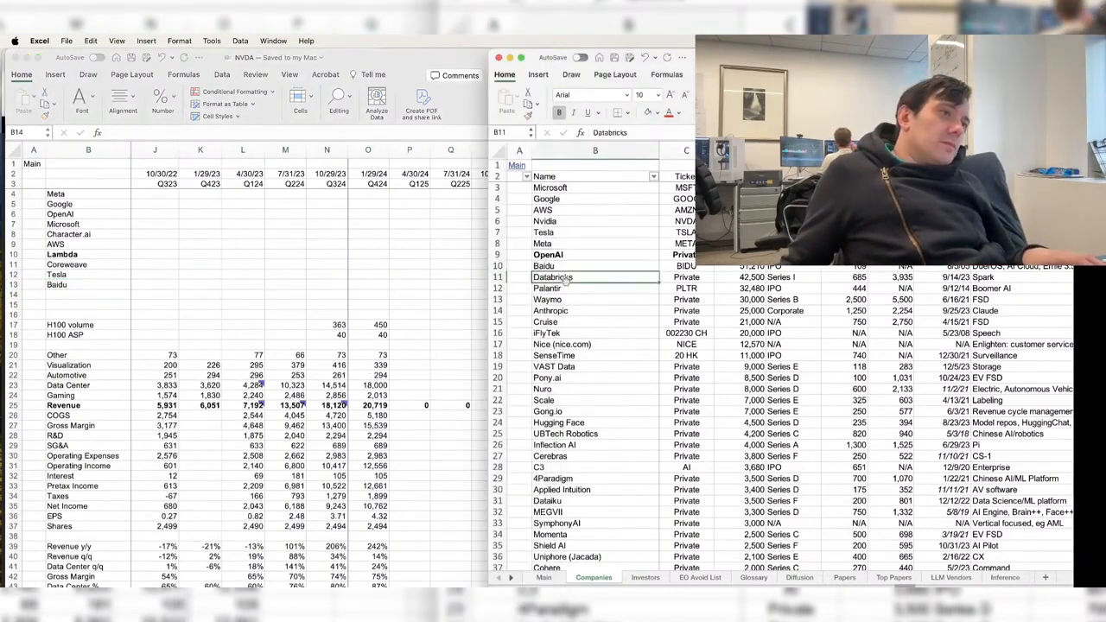
{"action": "left_click", "coordinate": [87, 296]}
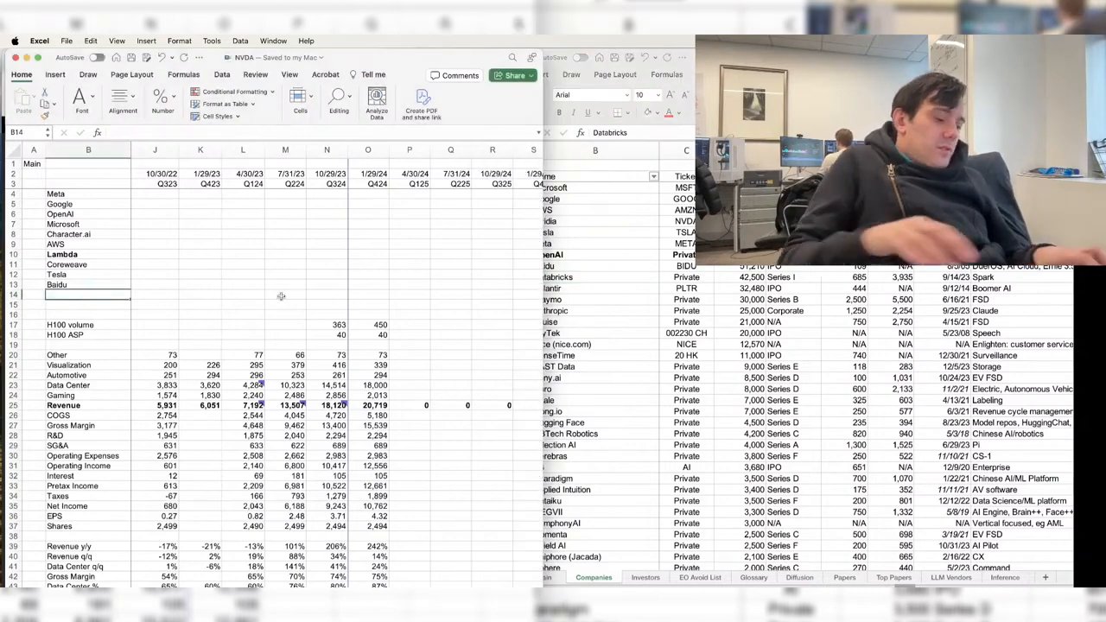
{"action": "type", "text": "Academics"}
{"action": "key", "text": "Return"}
{"action": "type", "text": "Government"}
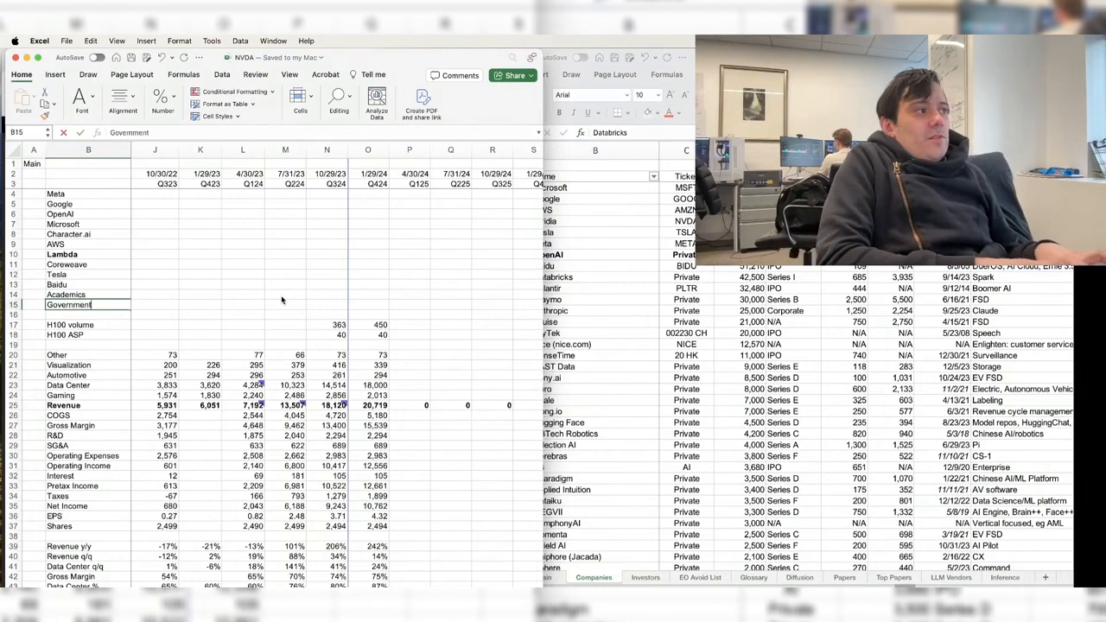
{"action": "key", "text": "Return"}
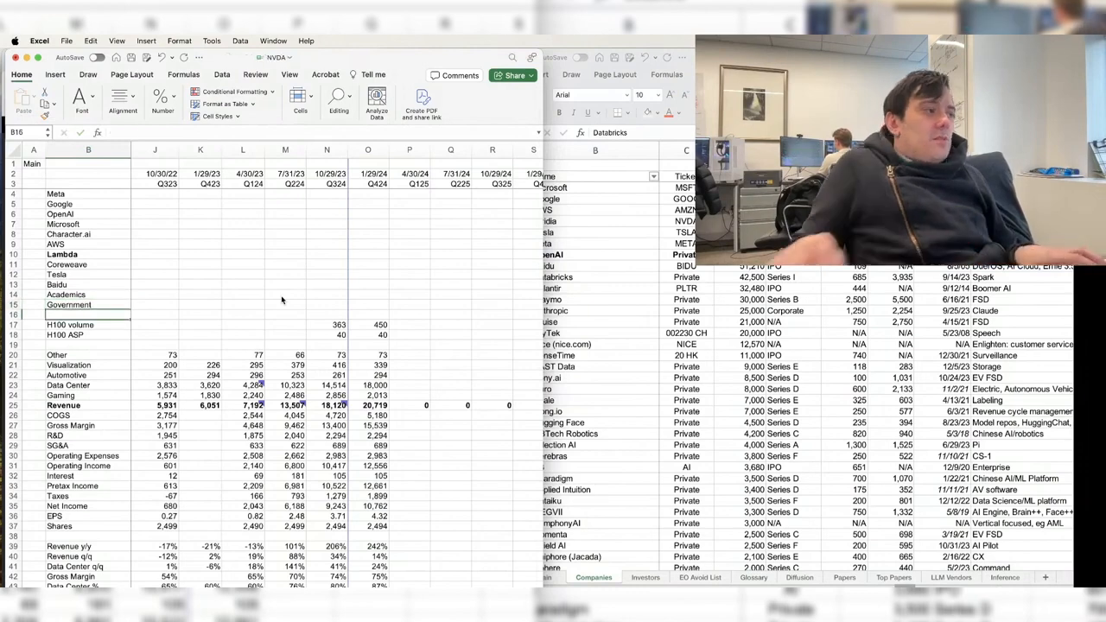
- Insert a row below Google in the NVDA customer list and label it "GCP"
{"action": "left_click", "coordinate": [582, 281]}
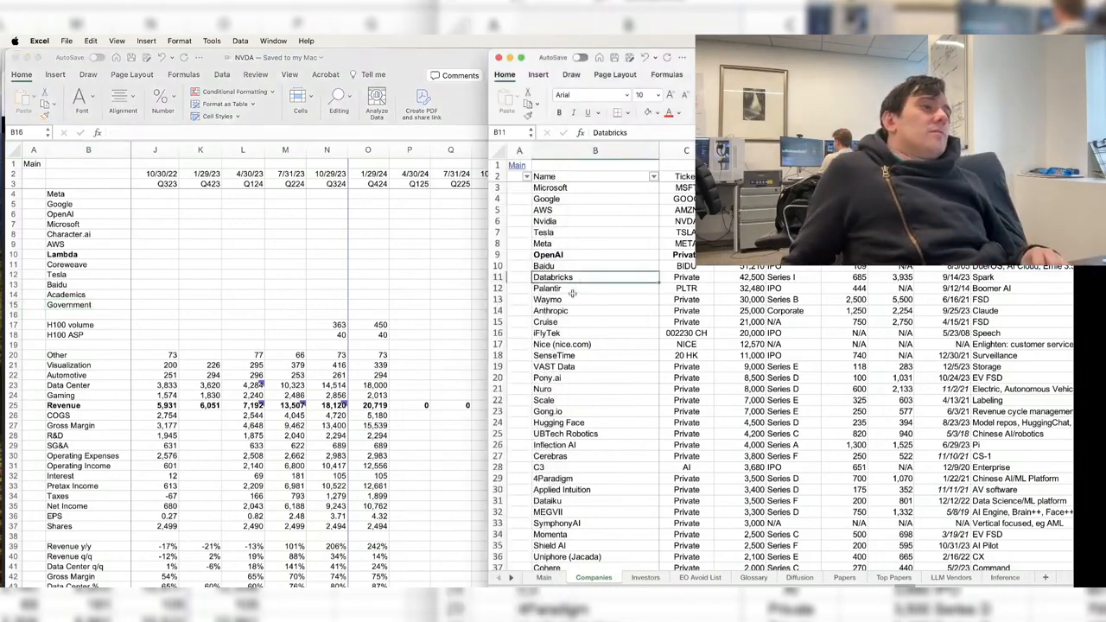
{"action": "left_click", "coordinate": [98, 248]}
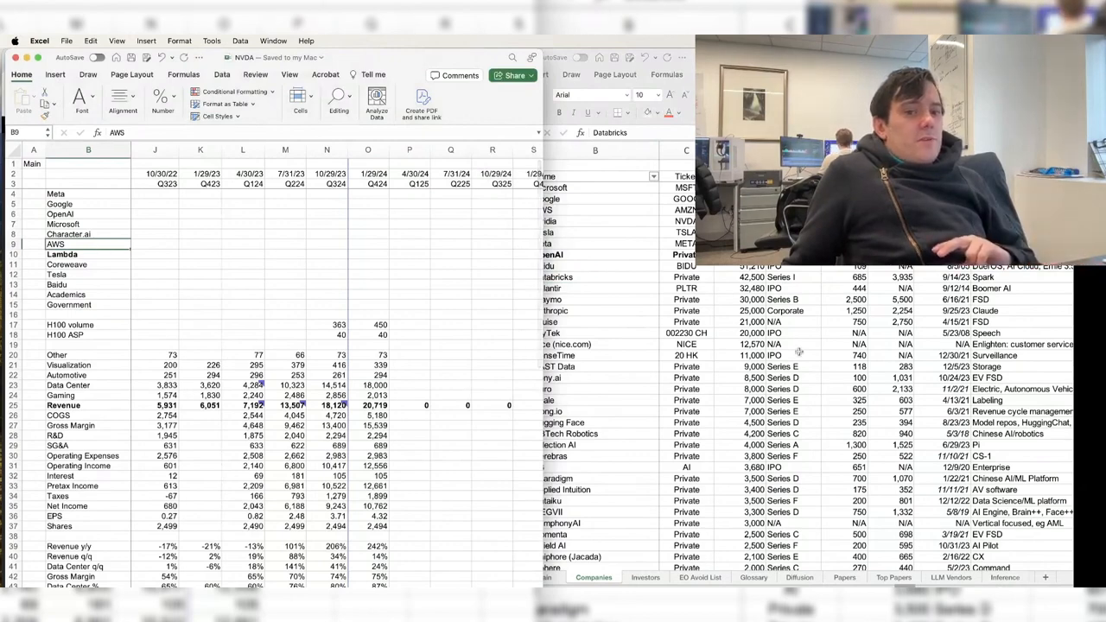
{"action": "left_click", "coordinate": [94, 206]}
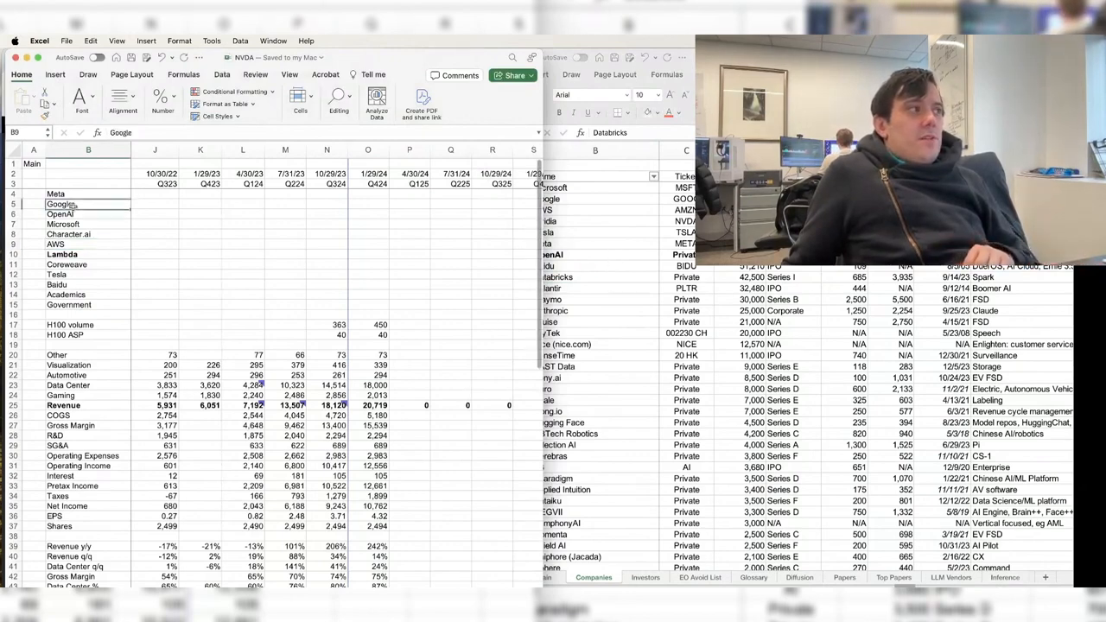
{"action": "key", "text": "Down"}
{"action": "key", "text": "shift+space"}
{"action": "key", "text": "ctrl+shift+equal"}
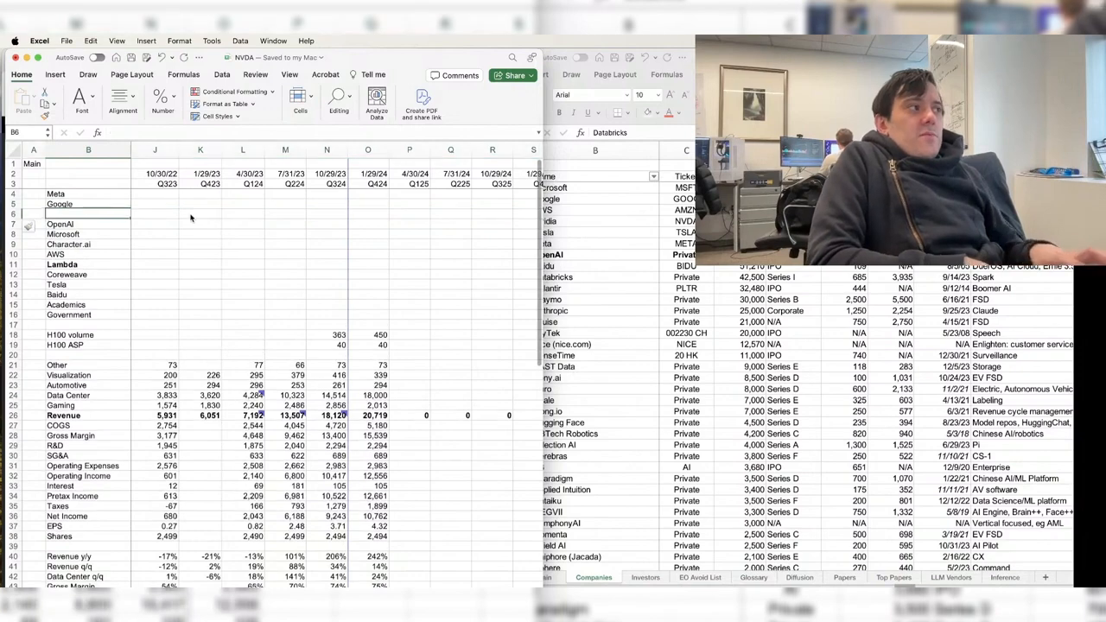
{"action": "type", "text": "GCP"}
{"action": "key", "text": "Return"}
- Select the entire Character.ai row in the customer list
{"action": "key", "text": "Down"}
{"action": "key", "text": "Down"}
{"action": "key", "text": "shift+space"}
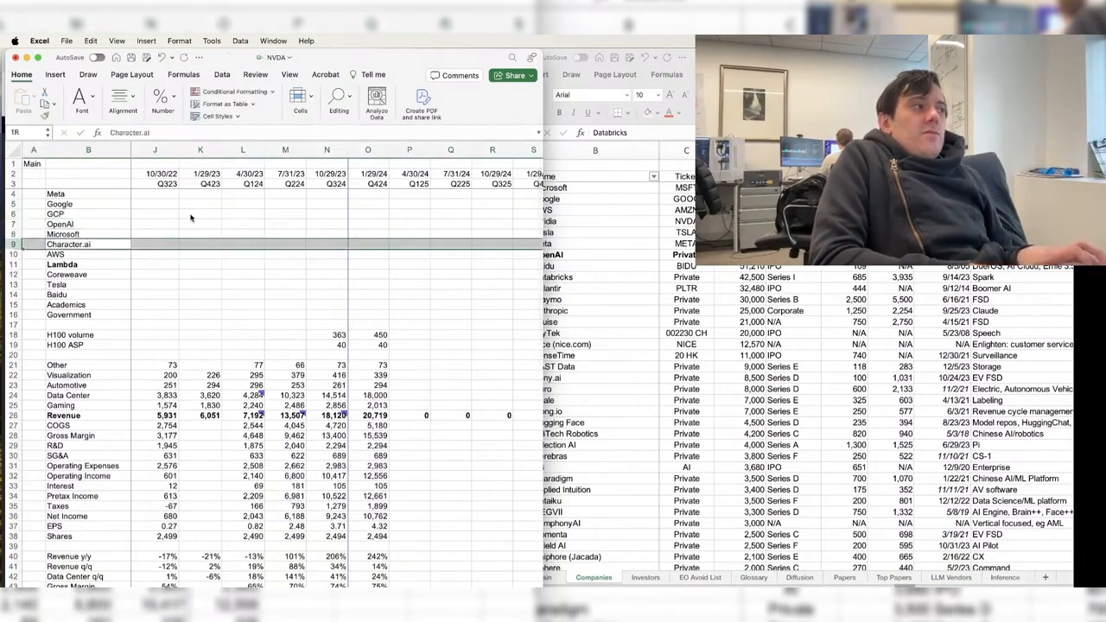
- Insert a row above Character.ai in the NVDA customer list, label it Azure, and save the workbook
{"action": "key", "text": "ctrl+shift+equal"}
{"action": "type", "text": "Azure"}
{"action": "key", "text": "Return"}
{"action": "key", "text": "super+s"}
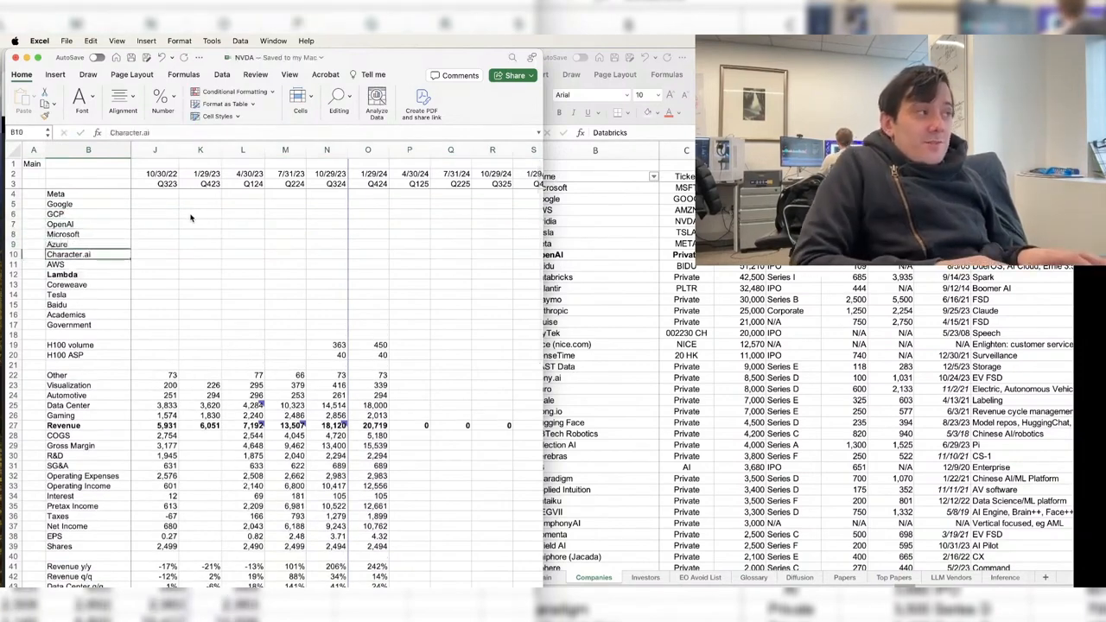
- Insert a row directly below AWS in the customer list and label it Amazon AI
{"action": "key", "text": "Down"}
{"action": "key", "text": "Down"}
{"action": "key", "text": "shift+space"}
{"action": "key", "text": "ctrl+shift+equal"}
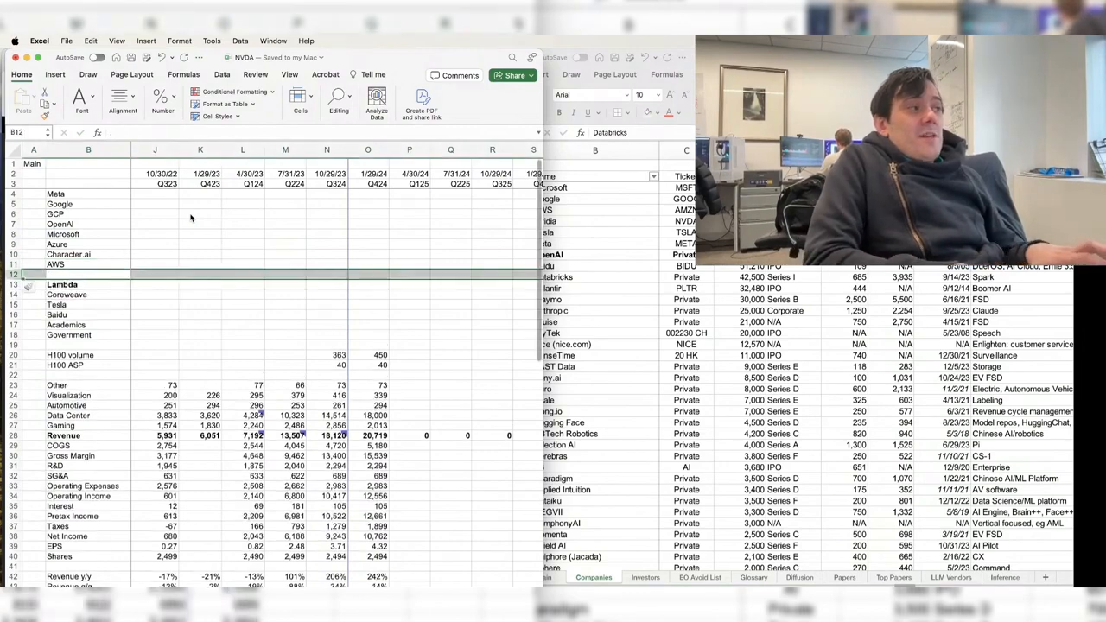
{"action": "type", "text": "Amazon AI"}
{"action": "key", "text": "Return"}
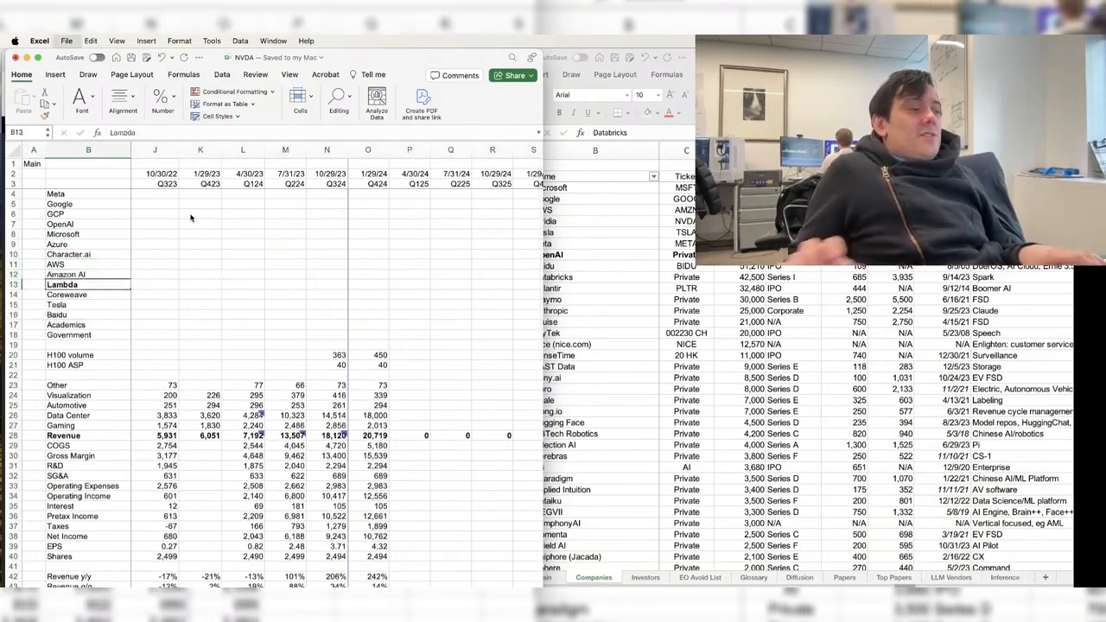
- Insert a row directly below Government in the NVDA customer list and label it Tencent
{"action": "left_click", "coordinate": [78, 335]}
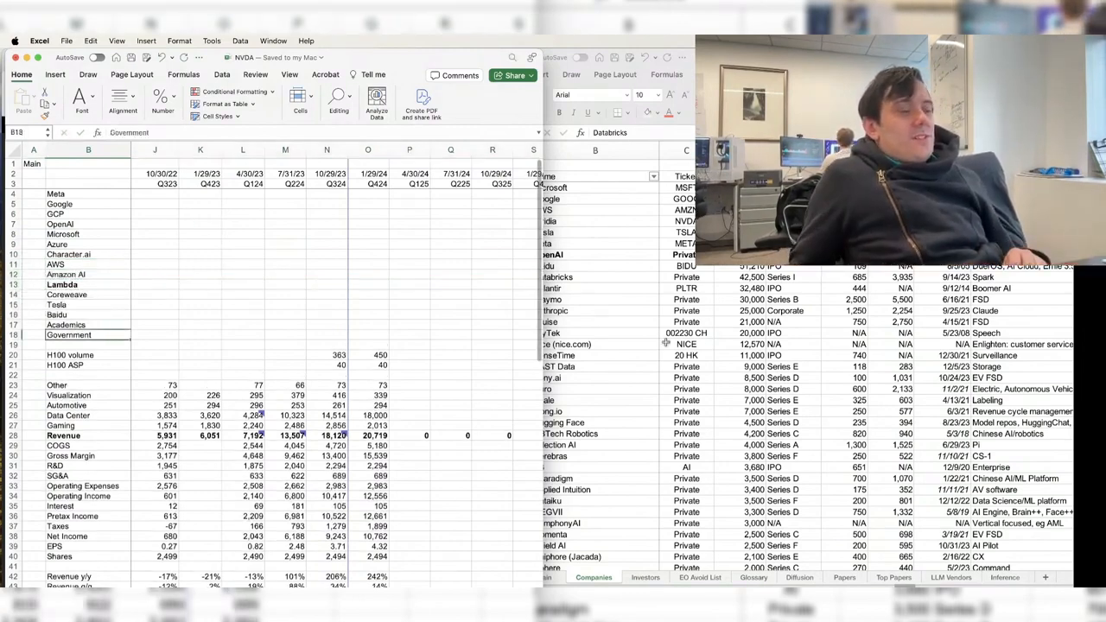
{"action": "left_click", "coordinate": [687, 354]}
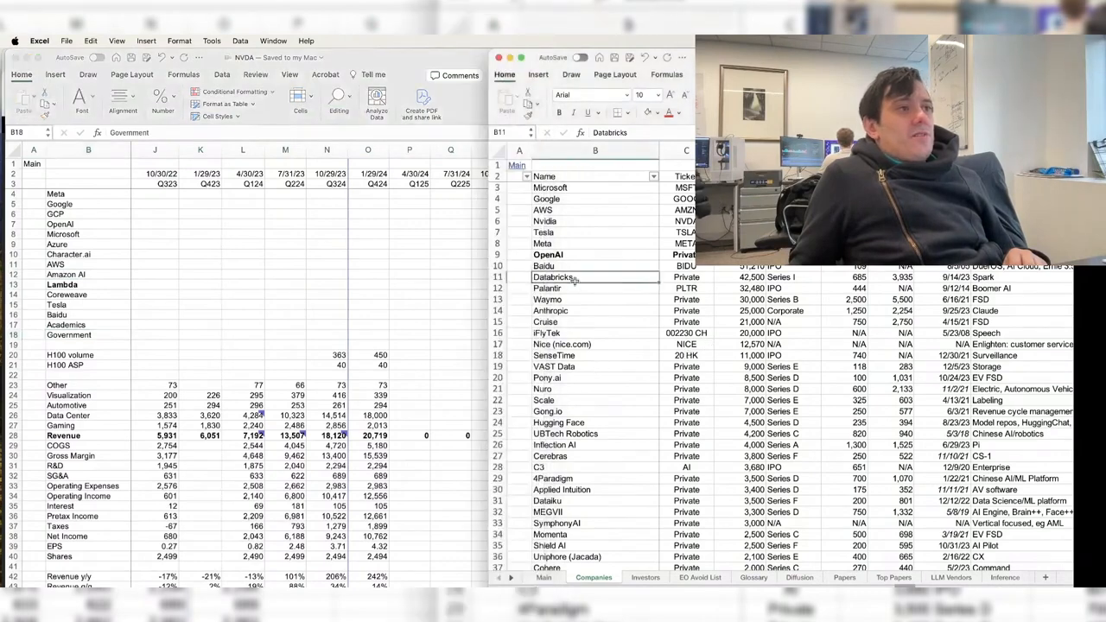
{"action": "mouse_move", "coordinate": [573, 266]}
{"action": "left_mouse_down"}
{"action": "mouse_move", "coordinate": [569, 186]}
{"action": "mouse_move", "coordinate": [560, 282]}
{"action": "left_mouse_up"}
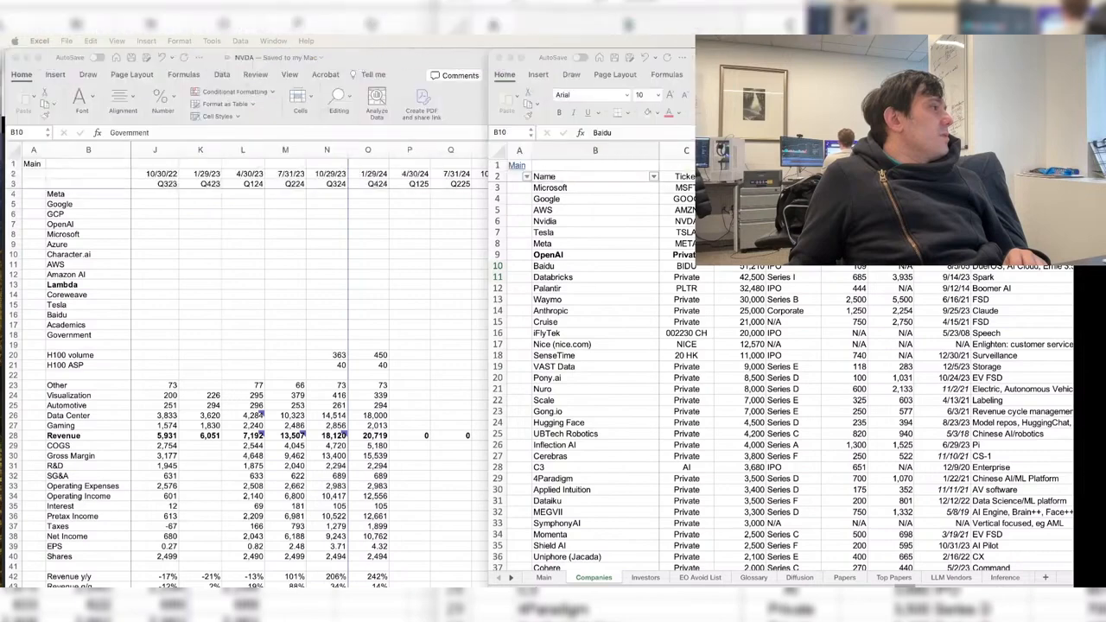
{"action": "left_click", "coordinate": [240, 40]}
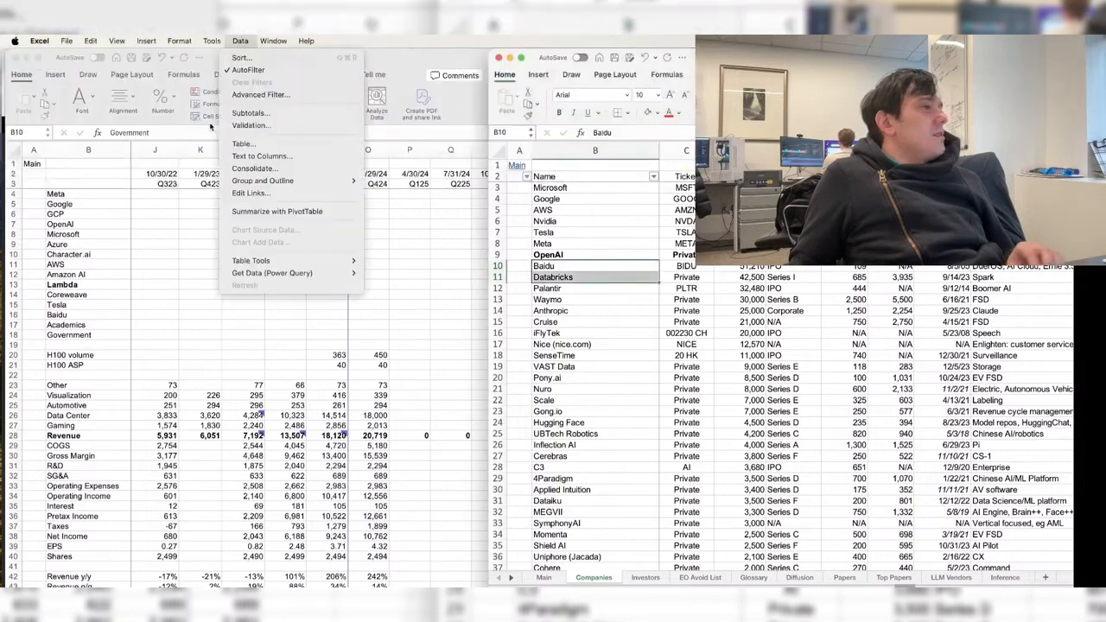
{"action": "left_click", "coordinate": [143, 358]}
{"action": "key", "text": "Down"}
{"action": "key", "text": "shift+space"}
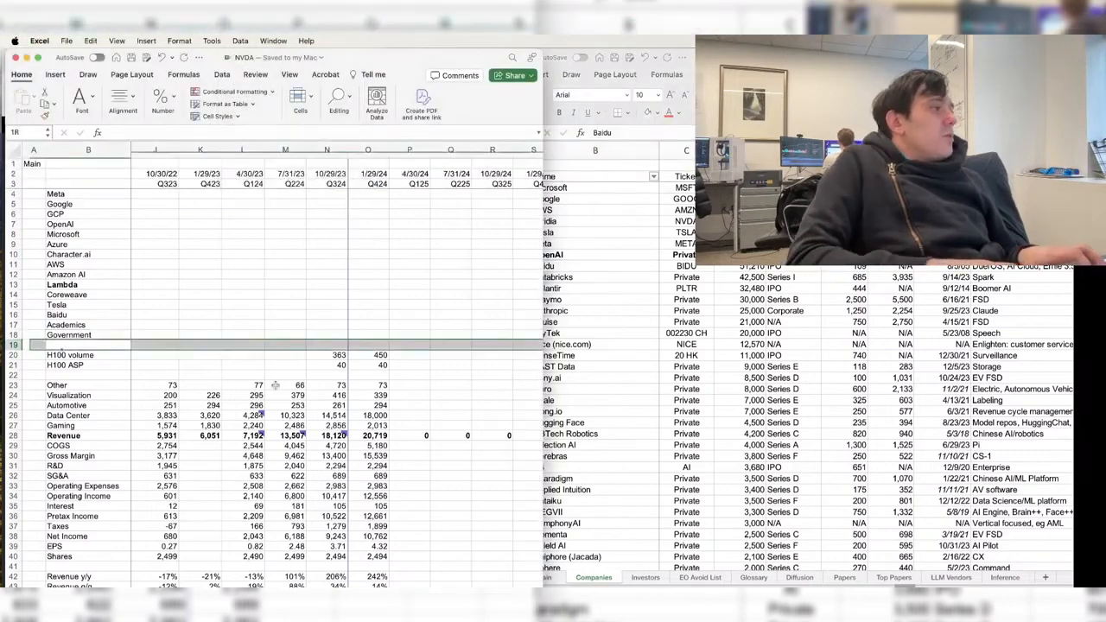
{"action": "key", "text": "ctrl+shift+plus"}
{"action": "type", "text": "Tencent"}
{"action": "key", "text": "Return"}
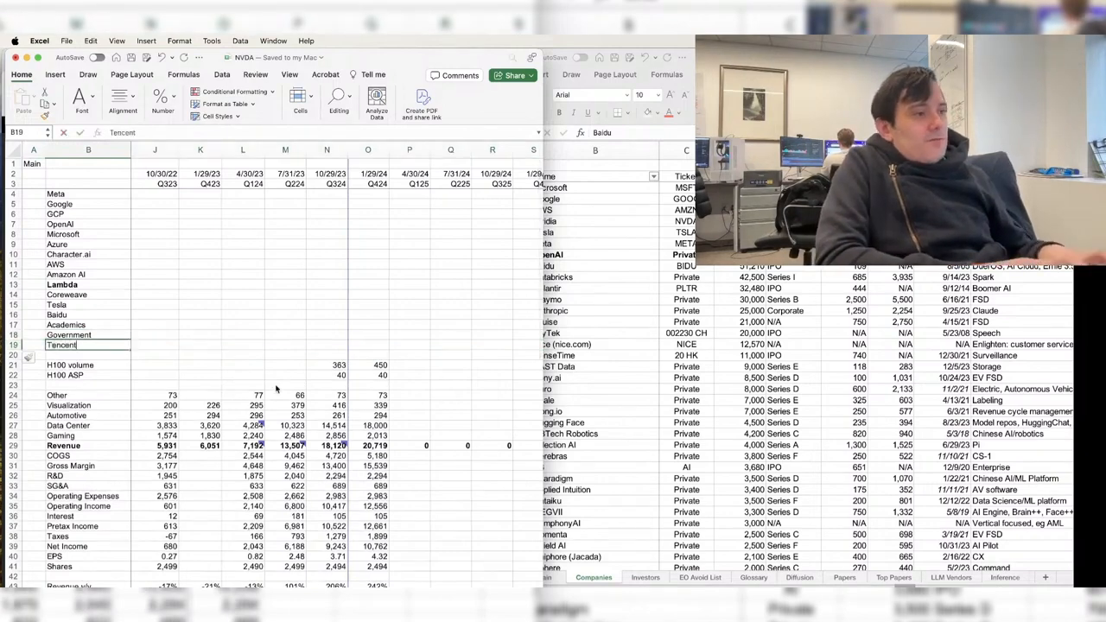
- Insert two rows below Tencent in the NVDA customer list and enter Anthropic in the first one
{"action": "left_click", "coordinate": [879, 476]}
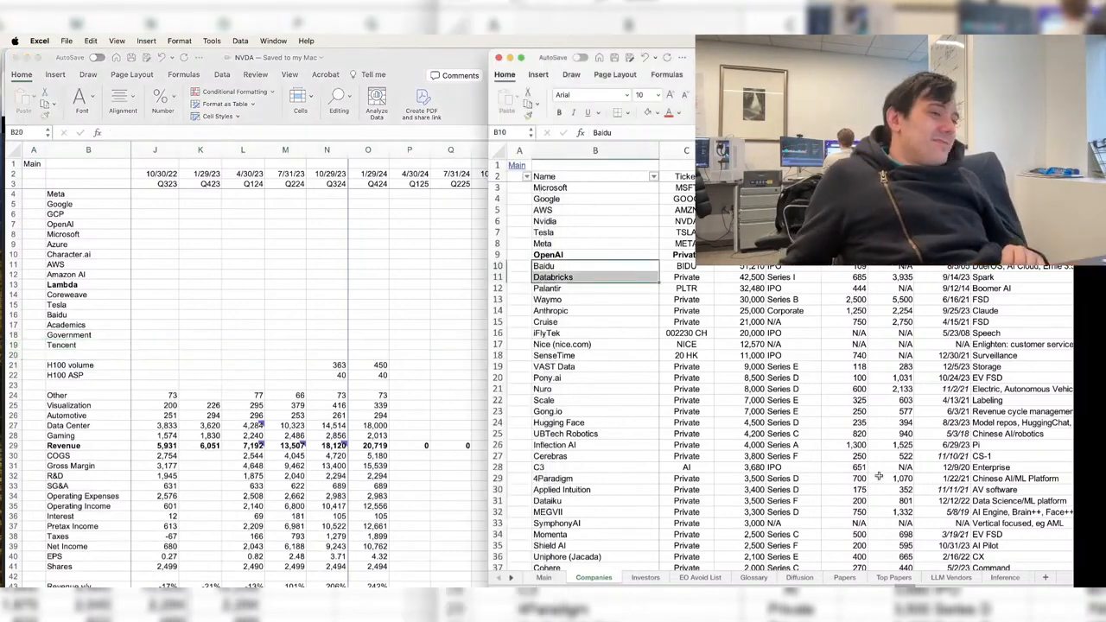
{"action": "left_click_drag", "start_coordinate": [574, 291], "coordinate": [574, 309]}
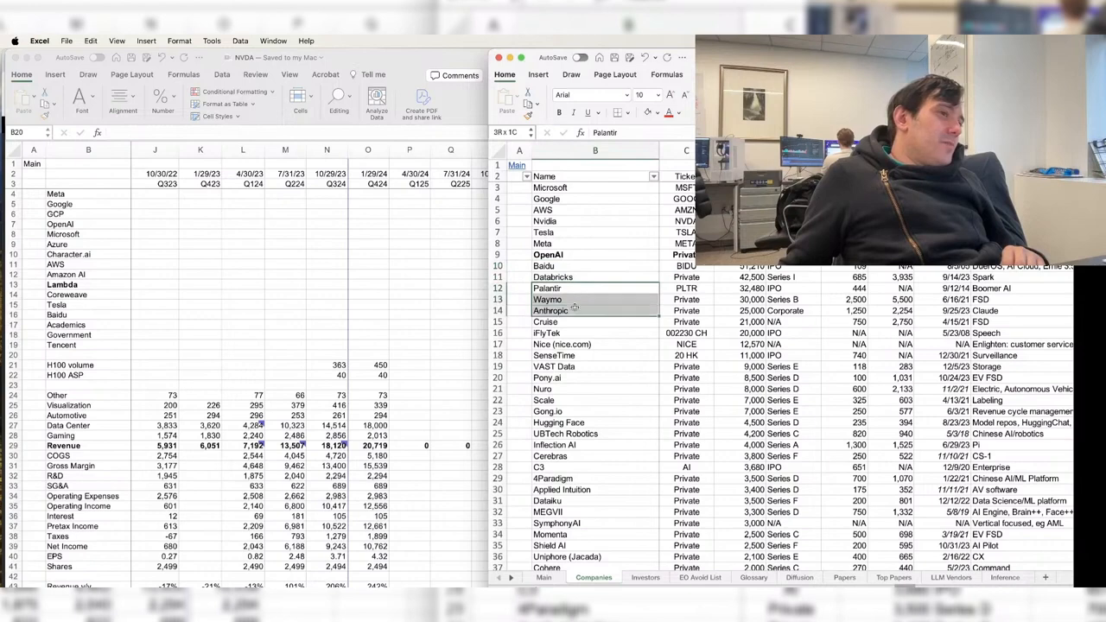
{"action": "left_click", "coordinate": [83, 358]}
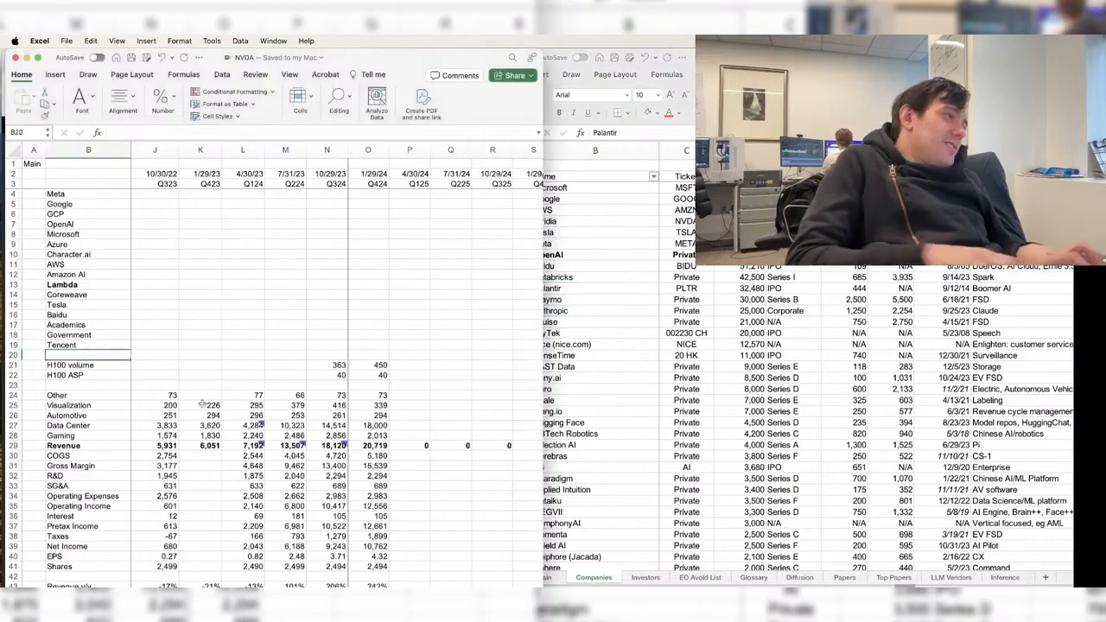
{"action": "key", "text": "shift+space"}
{"action": "key", "text": "ctrl+shift+equal"}
{"action": "key", "text": "ctrl+shift+equal"}
{"action": "type", "text": "Anthropi9c"}
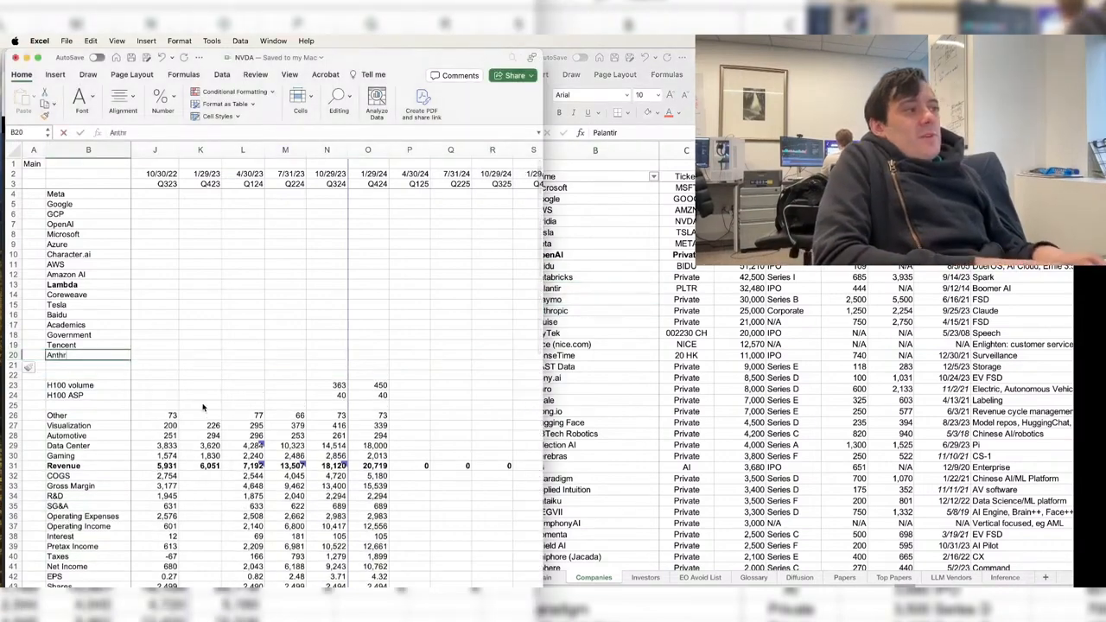
{"action": "key", "text": "BackSpace"}
{"action": "key", "text": "BackSpace"}
{"action": "type", "text": "c"}
{"action": "key", "text": "Return"}
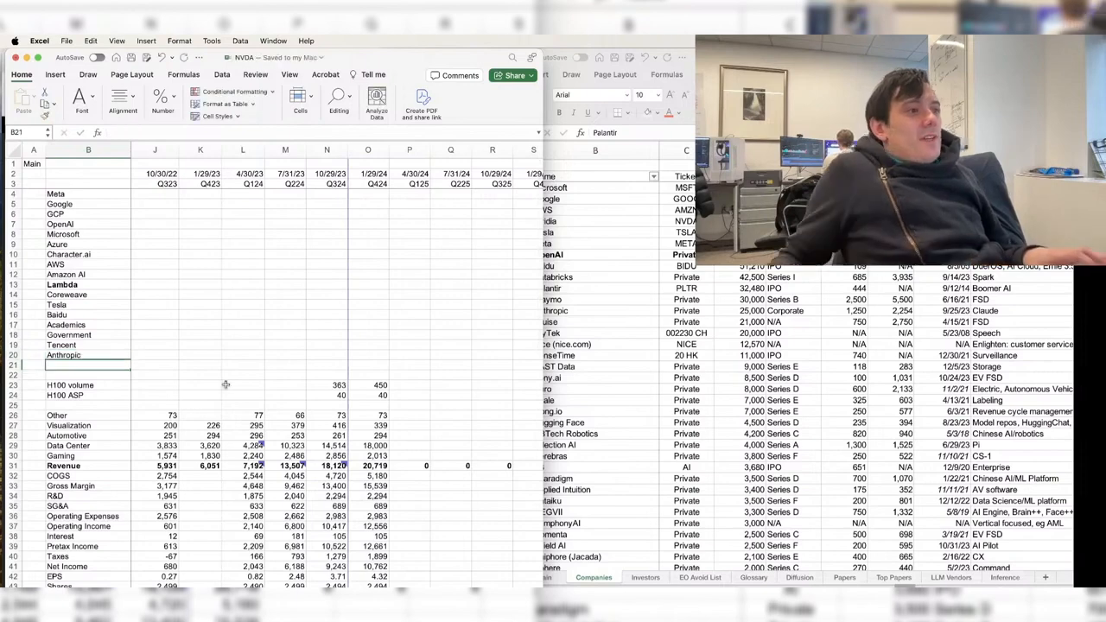
- Examine the Companies sheet of the other workbook for further large GPU buyers, and close that workbook
{"action": "left_click", "coordinate": [821, 355]}
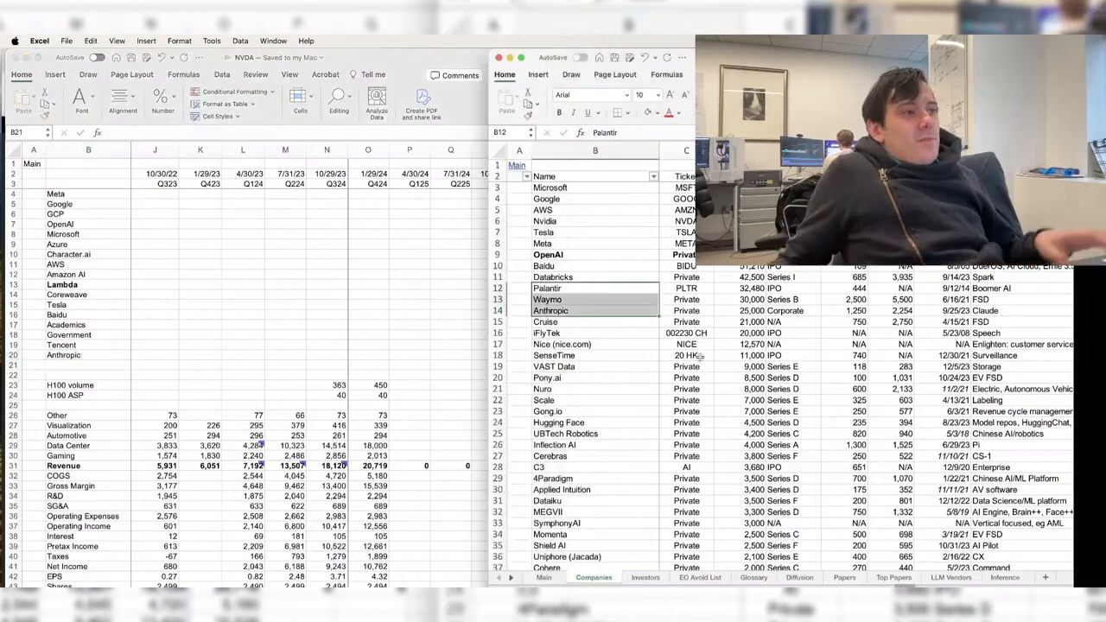
{"action": "left_click", "coordinate": [608, 357]}
{"action": "left_click", "coordinate": [603, 376]}
{"action": "left_click_drag", "start_coordinate": [597, 400], "coordinate": [748, 422]}
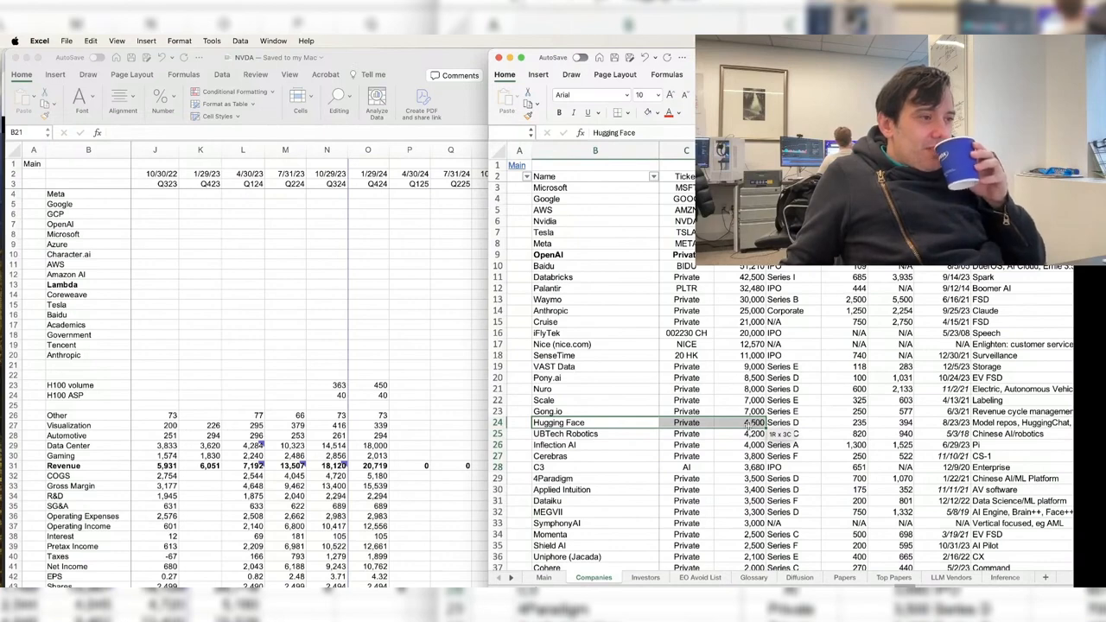
{"action": "mouse_move", "coordinate": [750, 424]}
{"action": "left_mouse_down"}
{"action": "mouse_move", "coordinate": [751, 467]}
{"action": "mouse_move", "coordinate": [749, 445]}
{"action": "left_mouse_up"}
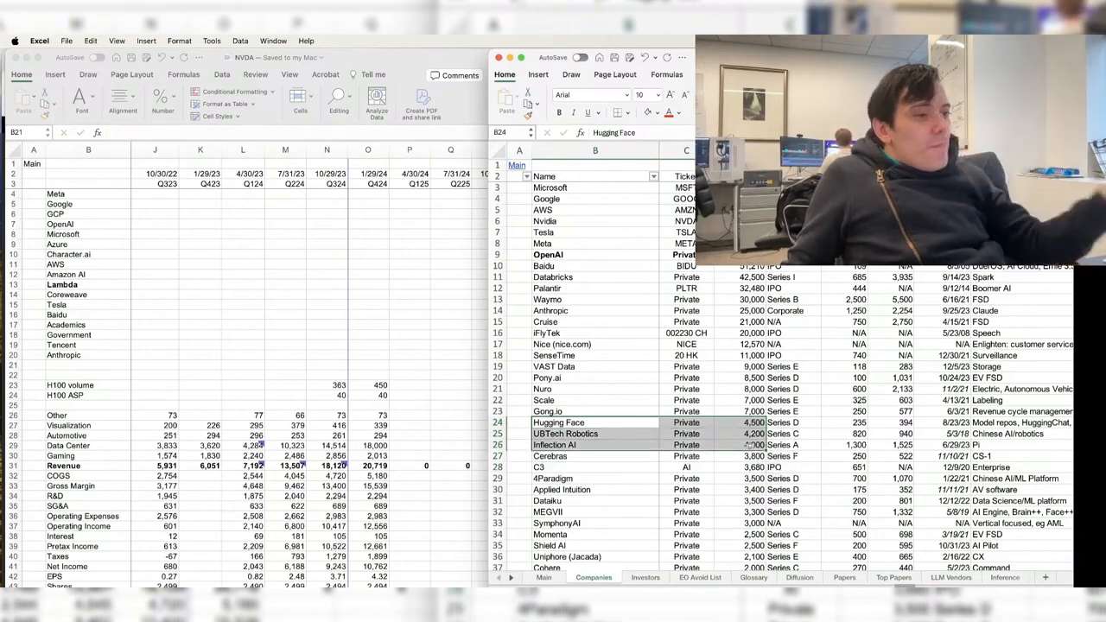
{"action": "scroll", "coordinate": [720, 441], "scroll_direction": "down", "scroll_amount": 5}
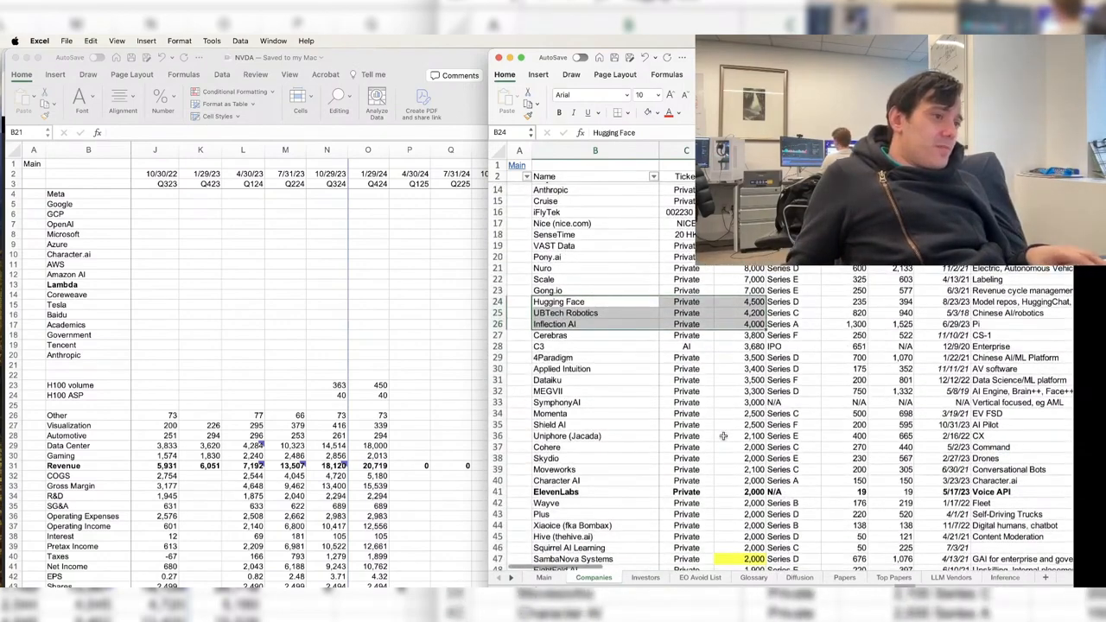
{"action": "scroll", "coordinate": [723, 437], "scroll_direction": "down", "scroll_amount": 4}
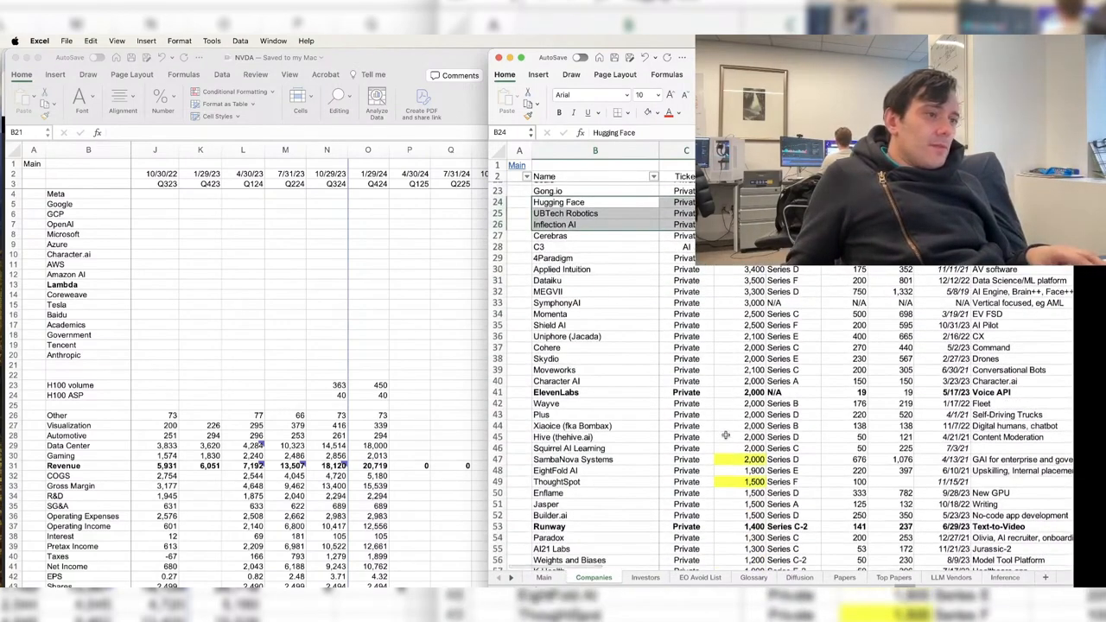
{"action": "scroll", "coordinate": [726, 436], "scroll_direction": "down", "scroll_amount": 7}
{"action": "scroll", "coordinate": [731, 441], "scroll_direction": "up", "scroll_amount": 15}
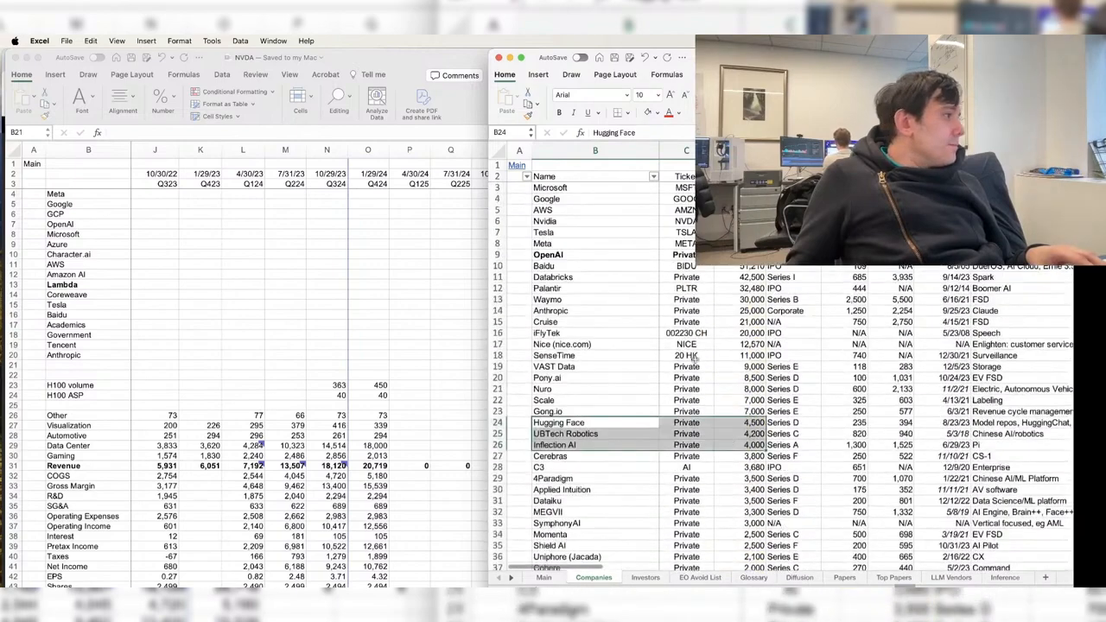
{"action": "left_click", "coordinate": [686, 321]}
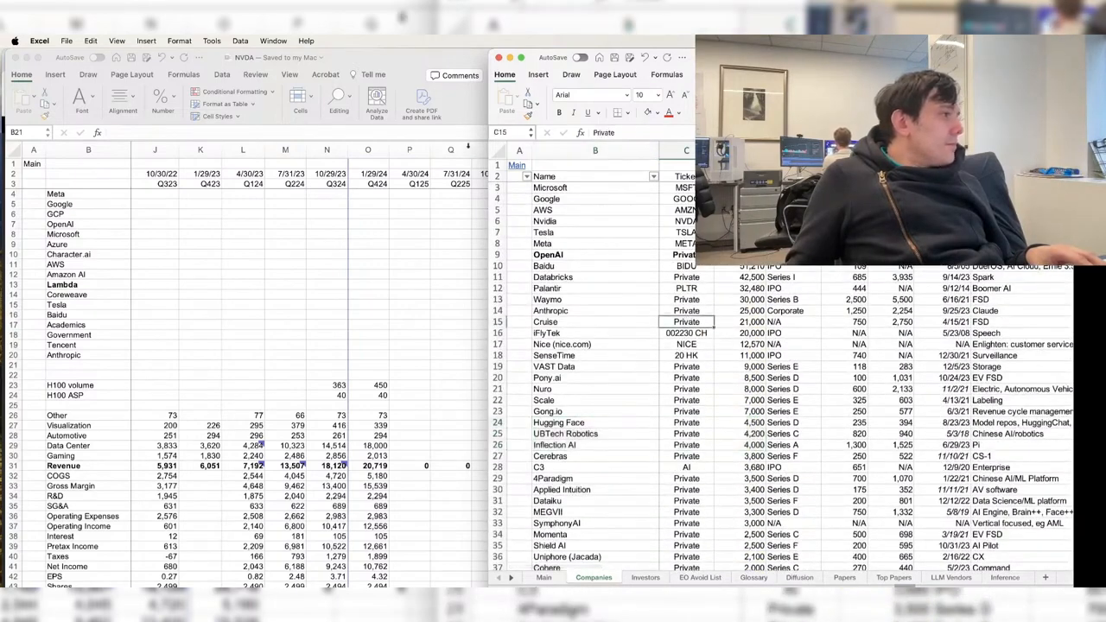
{"action": "left_click", "coordinate": [498, 58]}
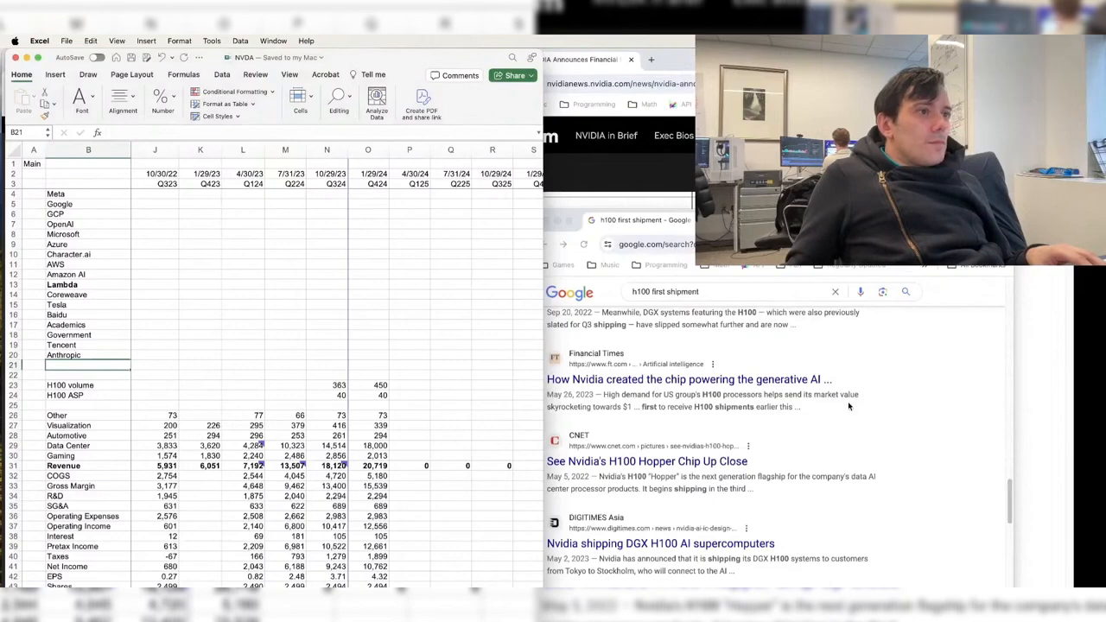
- Switch to Chrome, search Google for "meta h100", and open the PCMag article about Meta's GPU spending
{"action": "left_click", "coordinate": [595, 236]}
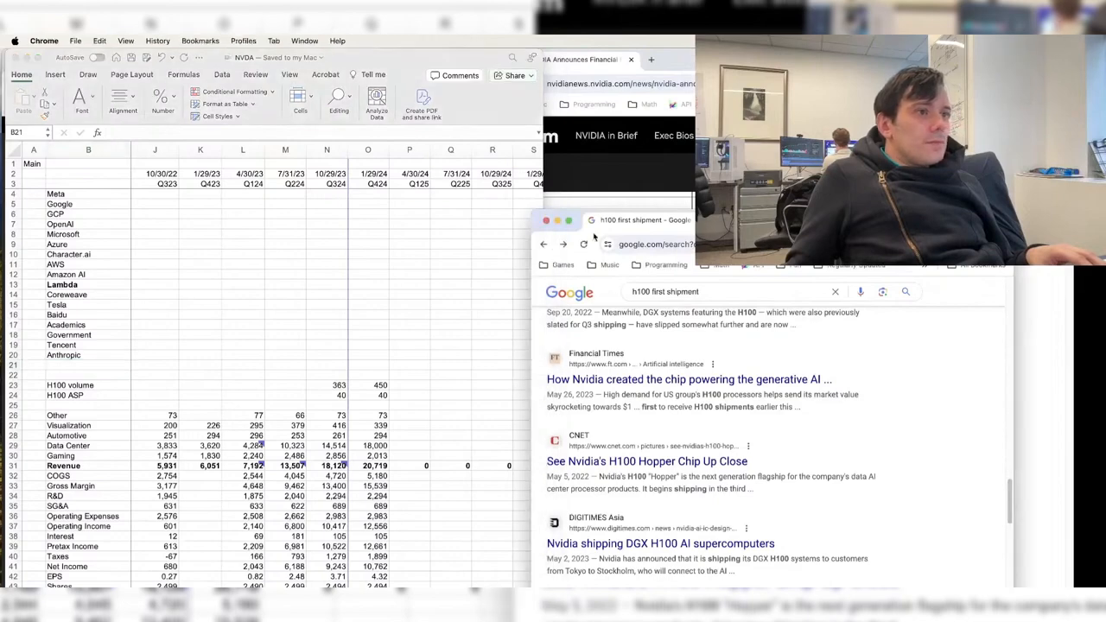
{"action": "triple_click", "coordinate": [752, 292]}
{"action": "type", "text": "meta"}
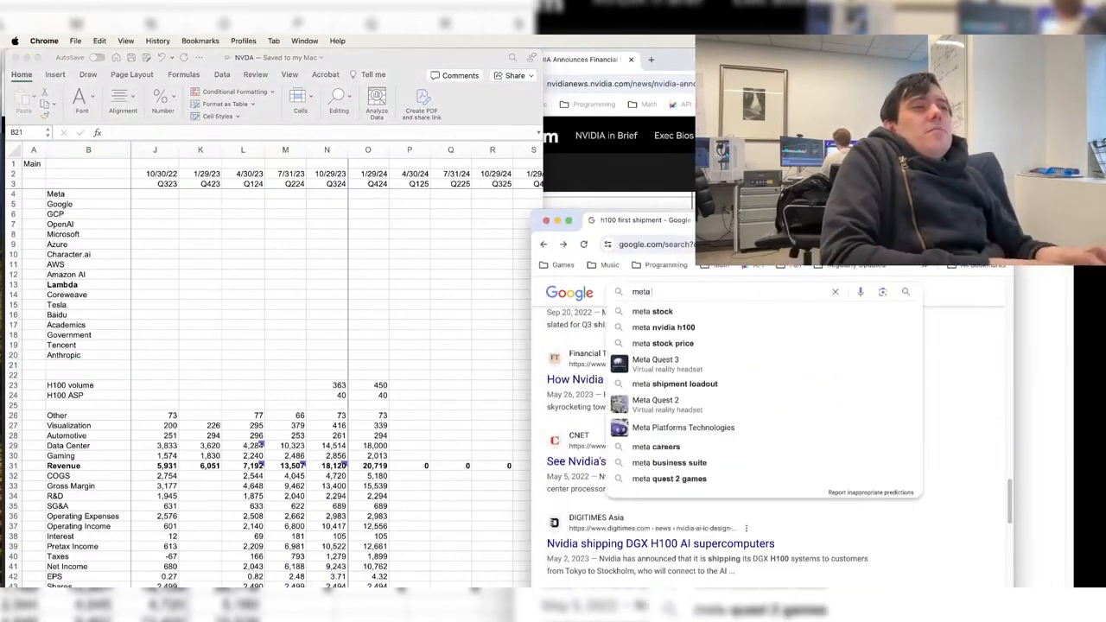
{"action": "type", "text": " h100"}
{"action": "key", "text": "Return"}
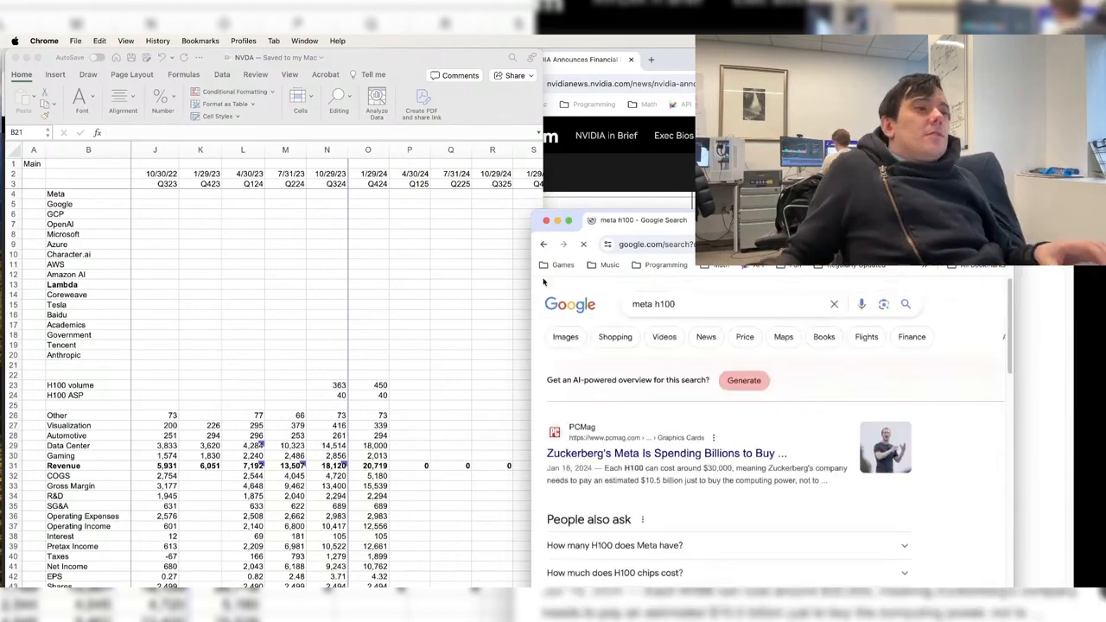
{"action": "left_click", "coordinate": [711, 454]}
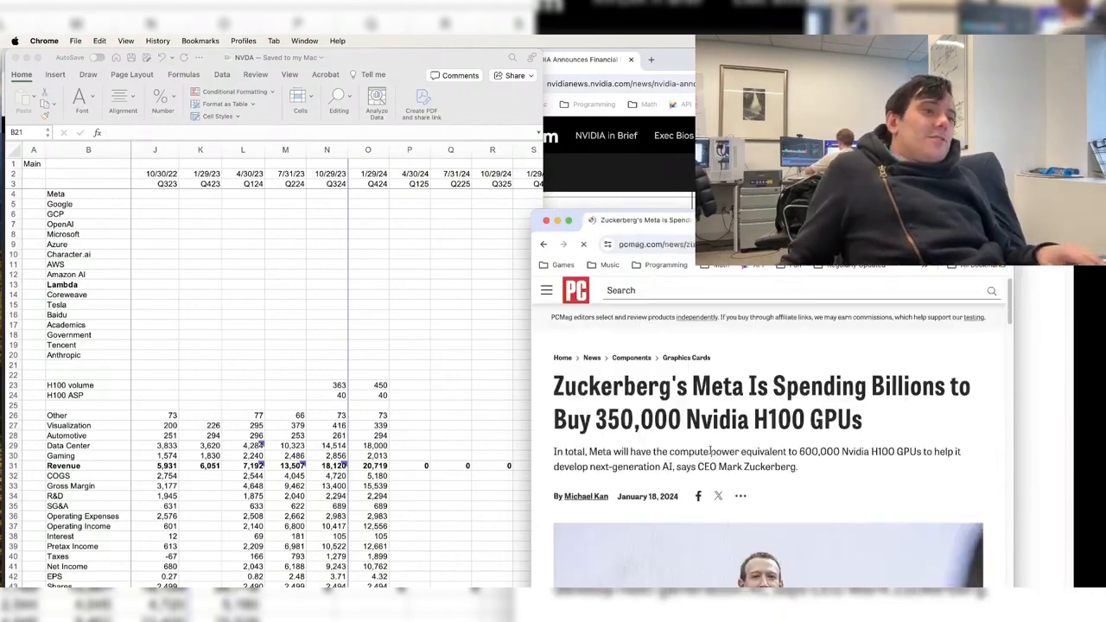
- Read the article's headline and body passages on how many H100 GPUs Meta plans to acquire and by when
{"action": "left_click_drag", "start_coordinate": [851, 454], "coordinate": [712, 416]}
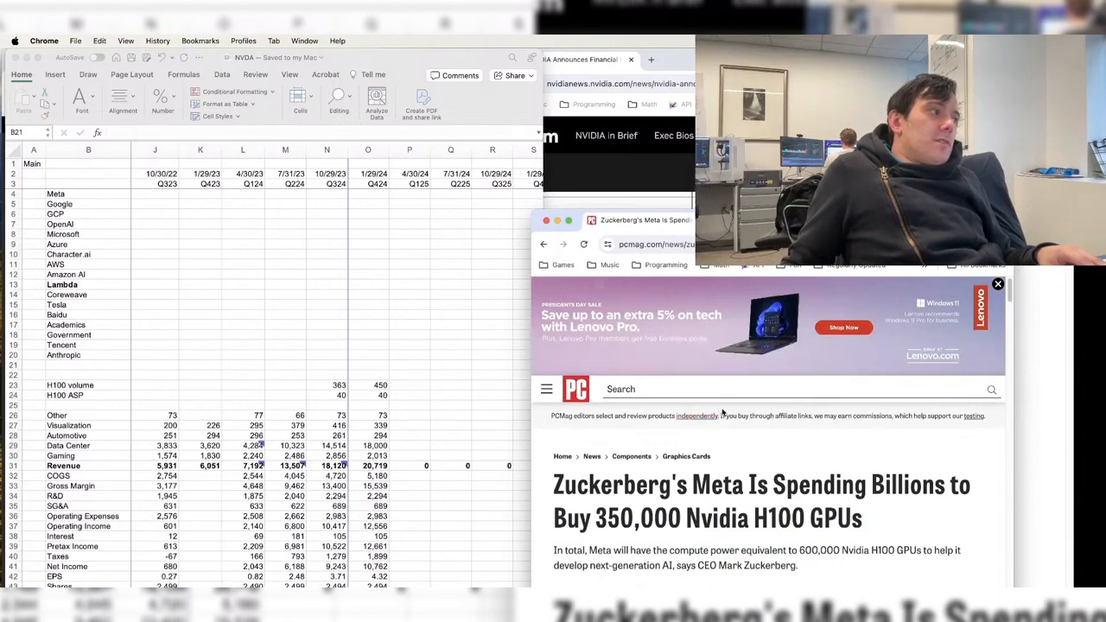
{"action": "scroll", "coordinate": [788, 463], "scroll_direction": "down", "scroll_amount": 3}
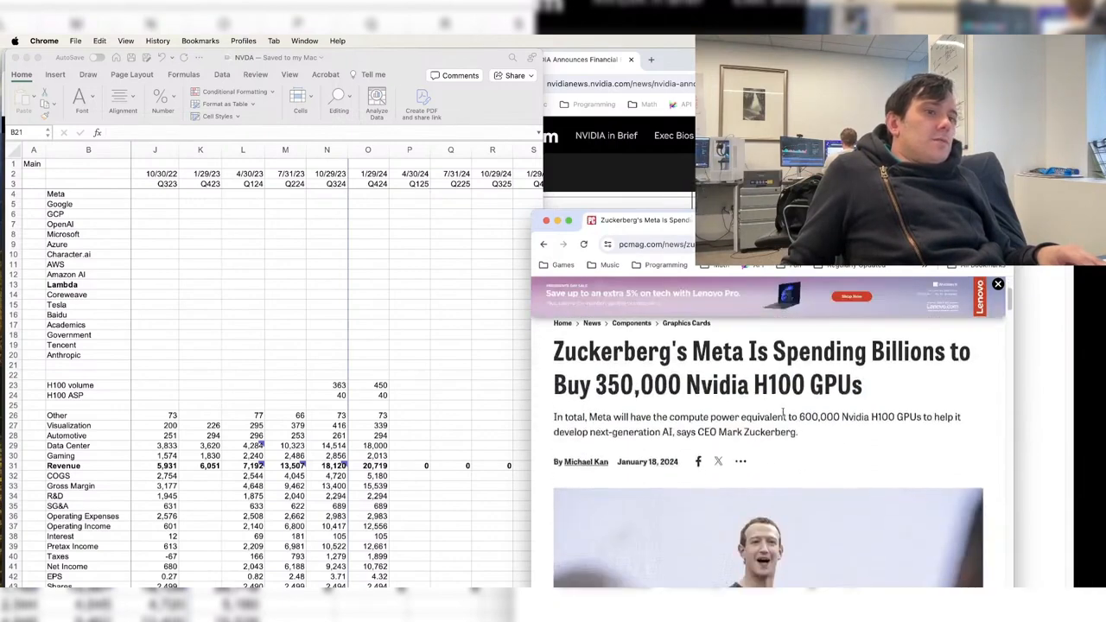
{"action": "left_click_drag", "start_coordinate": [622, 418], "coordinate": [624, 351]}
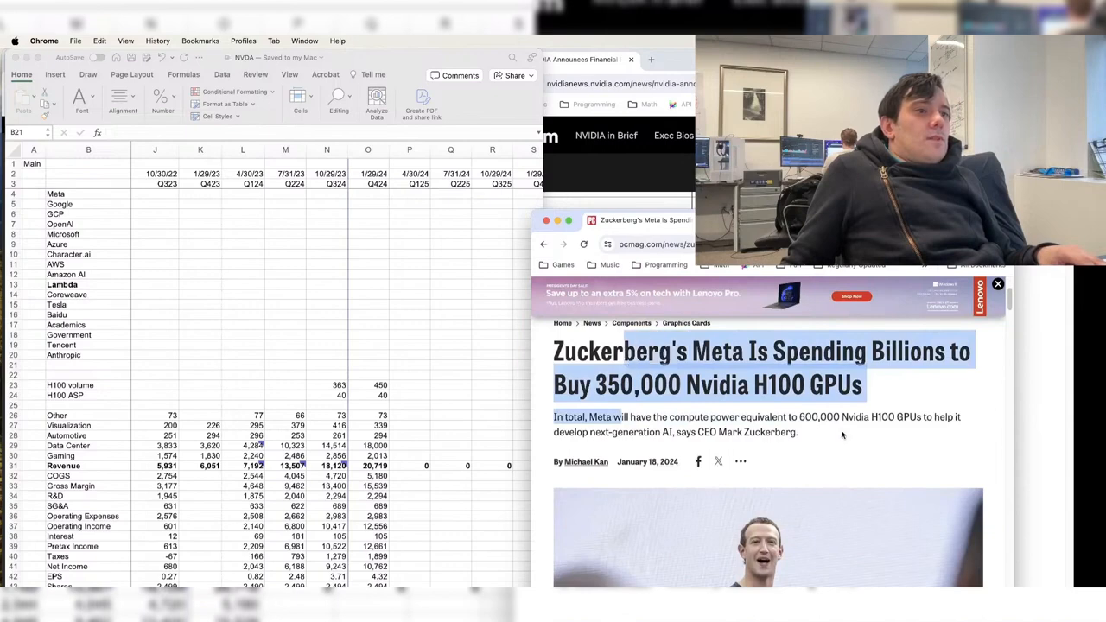
{"action": "scroll", "coordinate": [843, 434], "scroll_direction": "down", "scroll_amount": 5}
{"action": "left_click_drag", "start_coordinate": [673, 409], "coordinate": [816, 476]}
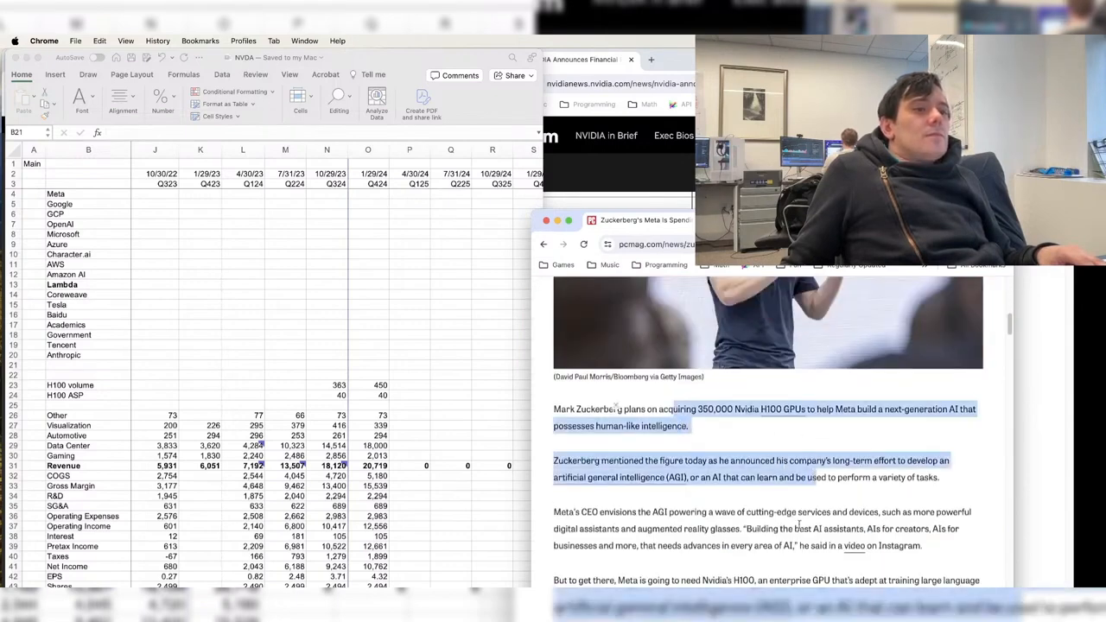
{"action": "scroll", "coordinate": [800, 523], "scroll_direction": "down", "scroll_amount": 2}
{"action": "left_click_drag", "start_coordinate": [625, 510], "coordinate": [813, 546]}
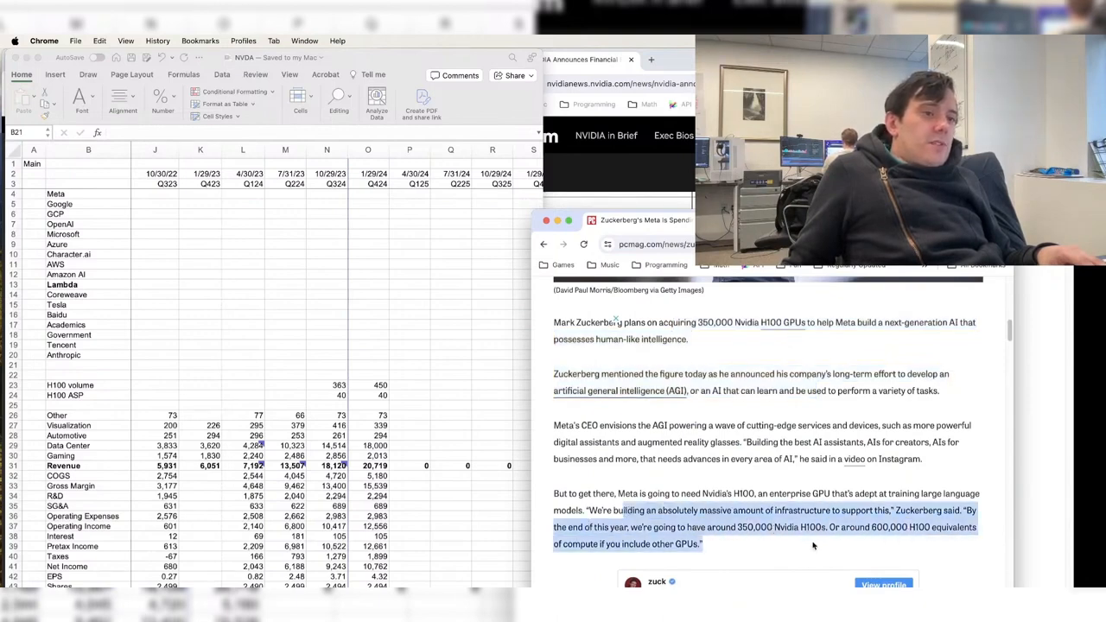
- Switch to the NVDA workbook in Excel and look across the quarterly columns beside the customer list, out past Q425
{"action": "left_click", "coordinate": [476, 401]}
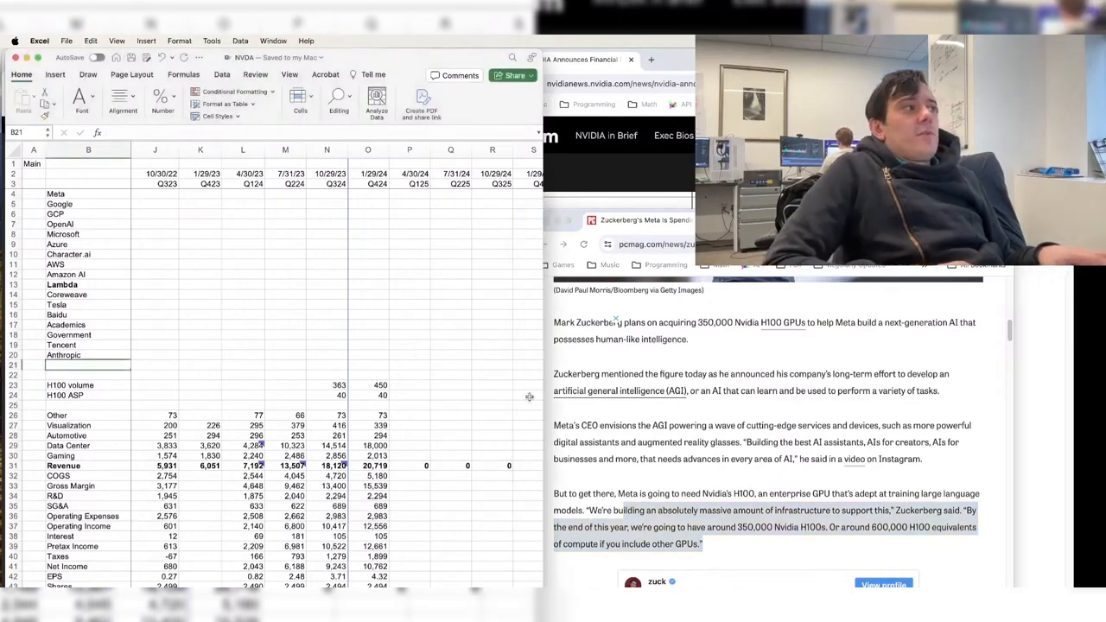
{"action": "key", "text": "Up"}
{"action": "key", "text": "Up"}
{"action": "key", "text": "Up"}
{"action": "key", "text": "Up"}
{"action": "key", "text": "Up"}
{"action": "key", "text": "Up"}
{"action": "key", "text": "Up"}
{"action": "key", "text": "Up"}
{"action": "key", "text": "Up"}
{"action": "key", "text": "Up"}
{"action": "key", "text": "Up"}
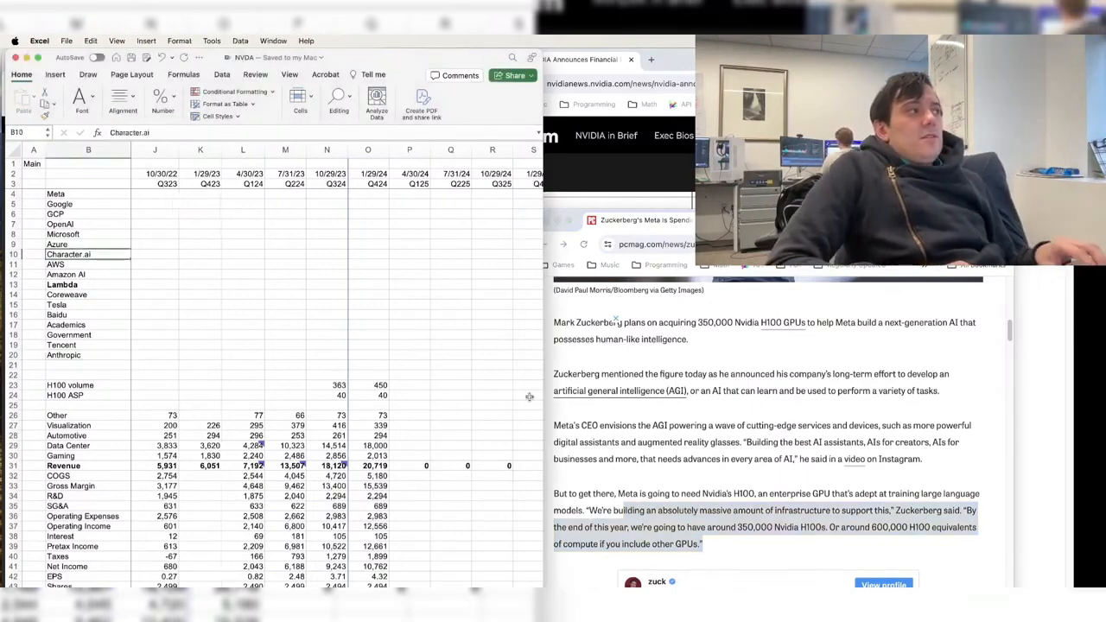
{"action": "key", "text": "Right"}
{"action": "key", "text": "Right"}
{"action": "key", "text": "Right"}
{"action": "key", "text": "Right"}
{"action": "key", "text": "Right"}
{"action": "key", "text": "Right"}
{"action": "key", "text": "Right"}
{"action": "key", "text": "Right"}
{"action": "key", "text": "Right"}
{"action": "key", "text": "Right"}
{"action": "key", "text": "Right"}
{"action": "key", "text": "Right"}
{"action": "key", "text": "Right"}
{"action": "key", "text": "Right"}
{"action": "key", "text": "Right"}
{"action": "key", "text": "Right"}
{"action": "key", "text": "Right"}
{"action": "key", "text": "Right"}
{"action": "key", "text": "Right"}
{"action": "key", "text": "Right"}
{"action": "key", "text": "Right"}
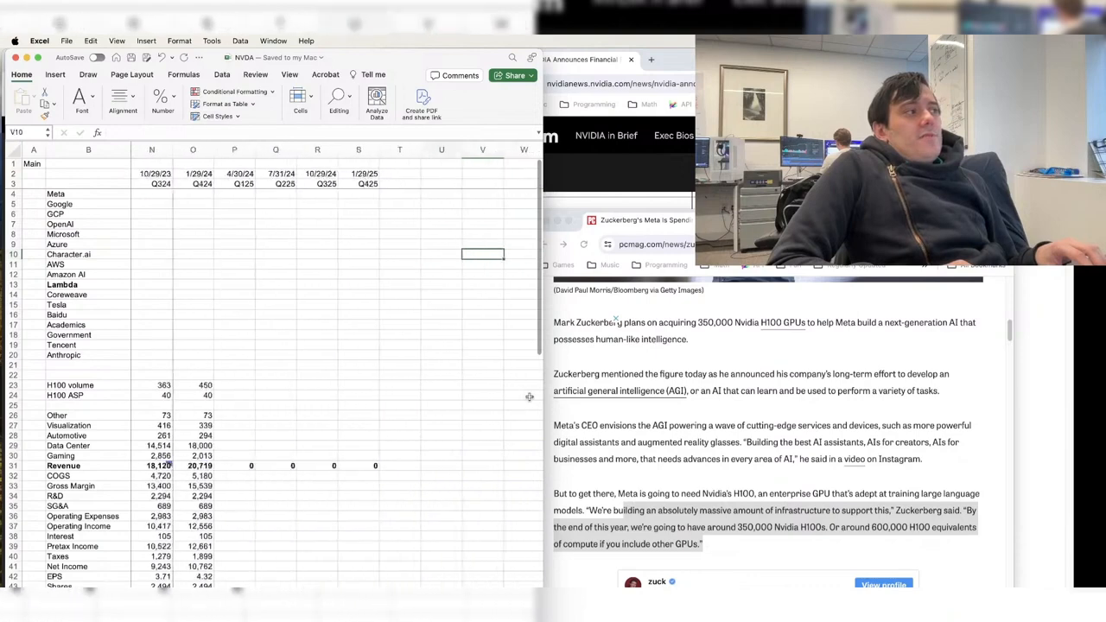
{"action": "key", "text": "Left"}
{"action": "key", "text": "Left"}
{"action": "key", "text": "Left"}
{"action": "key", "text": "Left"}
{"action": "key", "text": "Left"}
{"action": "key", "text": "Left"}
{"action": "key", "text": "Left"}
{"action": "key", "text": "Left"}
{"action": "key", "text": "Left"}
{"action": "key", "text": "Left"}
{"action": "key", "text": "Left"}
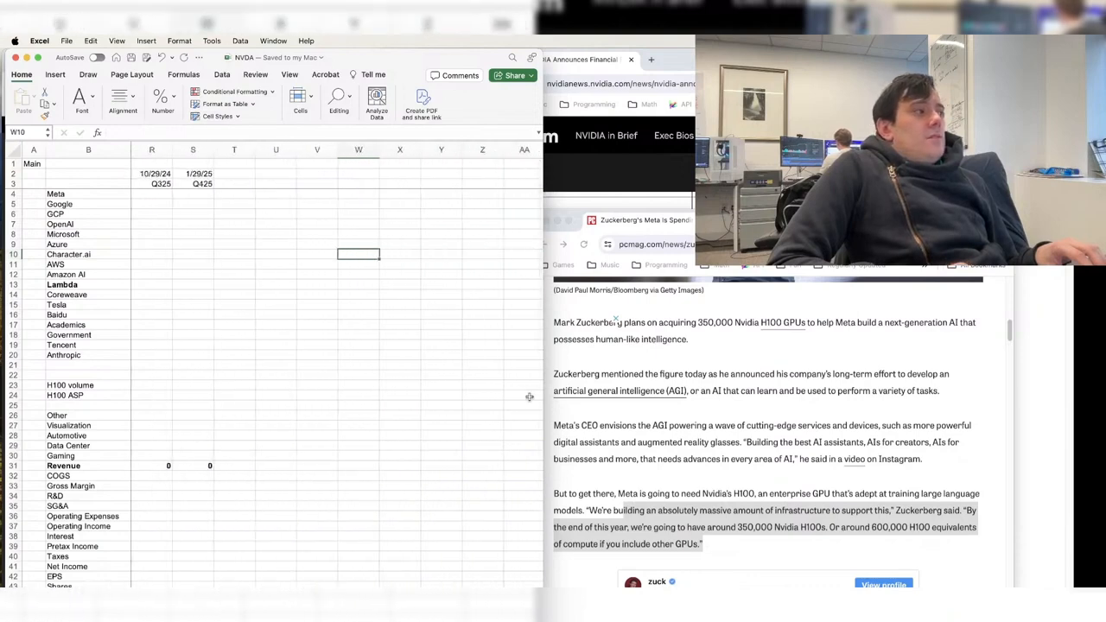
{"action": "key", "text": "ctrl+Left"}
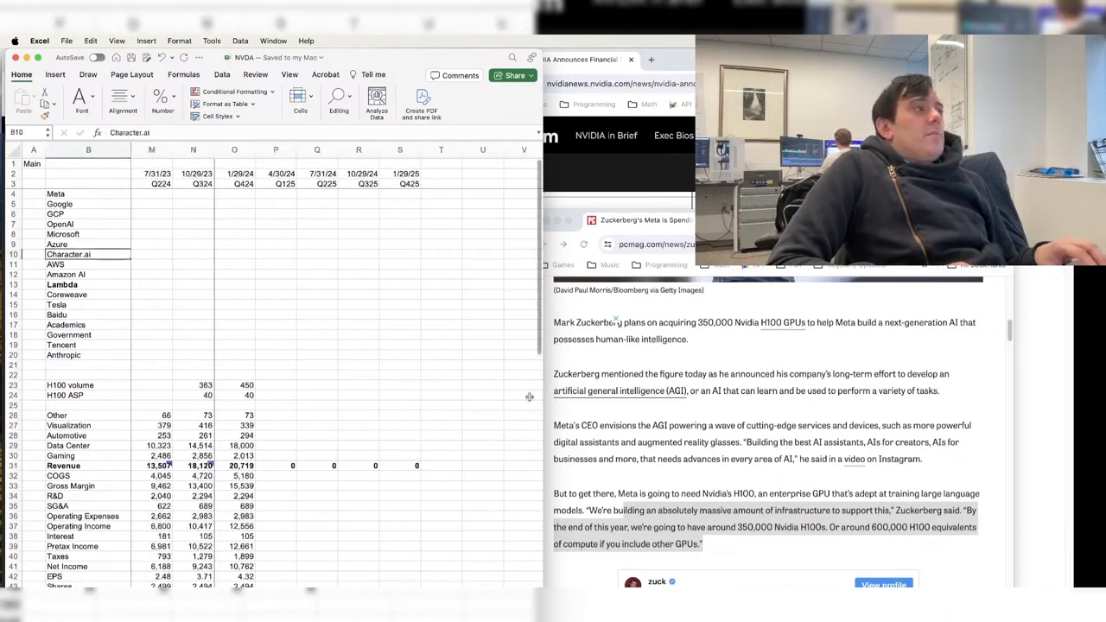
- Insert a row below Anthropic in the customer list and enter Bytedance as the next customer
{"action": "key", "text": "ctrl+Down"}
{"action": "key", "text": "Down"}
{"action": "key", "text": "shift+space"}
{"action": "key", "text": "ctrl+shift+="}
{"action": "key", "text": "Left"}
{"action": "key", "text": "Right"}
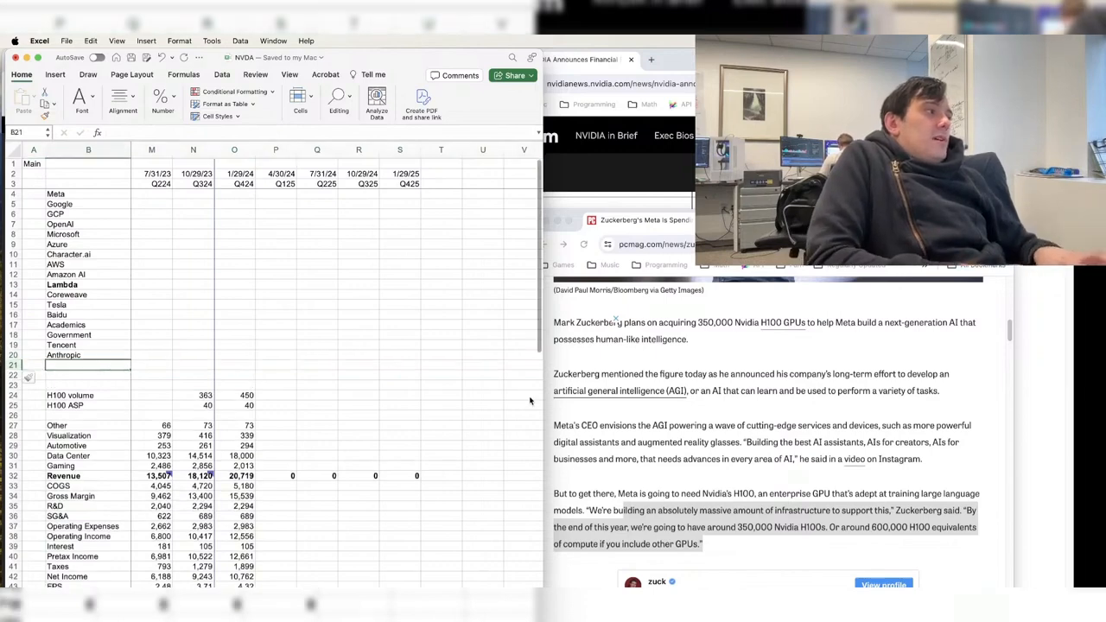
{"action": "type", "text": "Bytedance"}
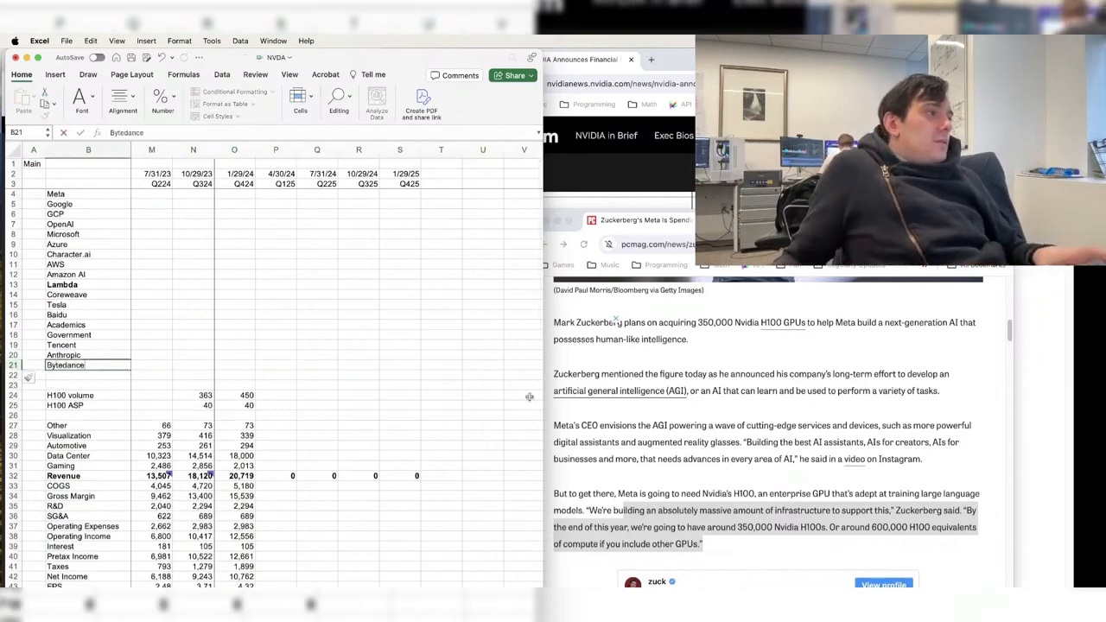
- Enter 100 as Meta's H100 estimate for Q324
{"action": "left_click", "coordinate": [281, 194]}
{"action": "key", "text": "Down"}
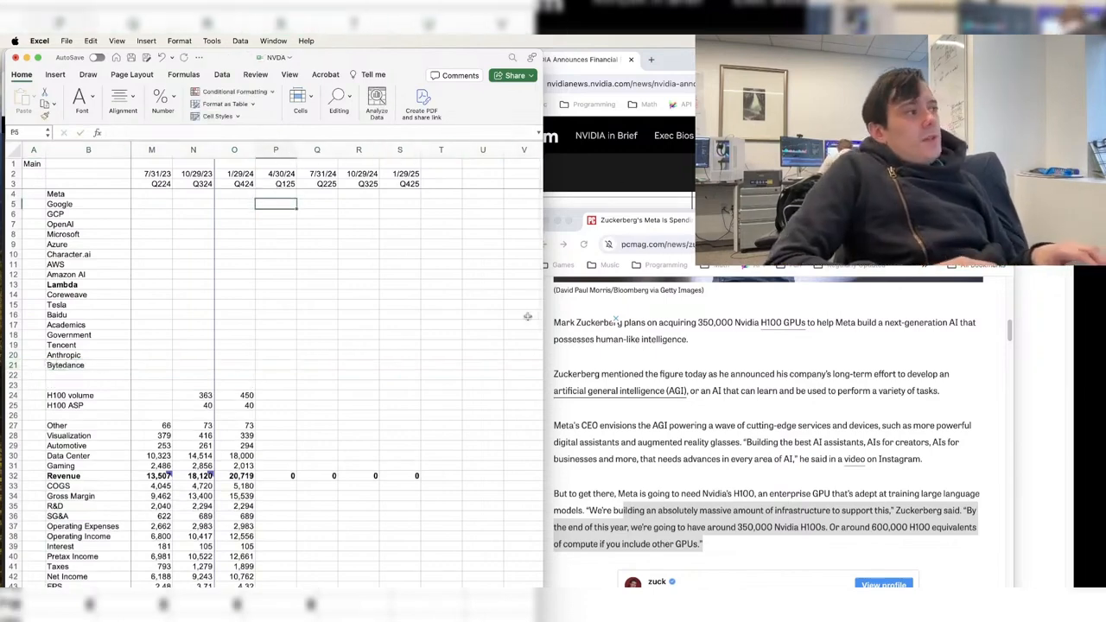
{"action": "key", "text": "Left"}
{"action": "key", "text": "Down"}
{"action": "key", "text": "Down"}
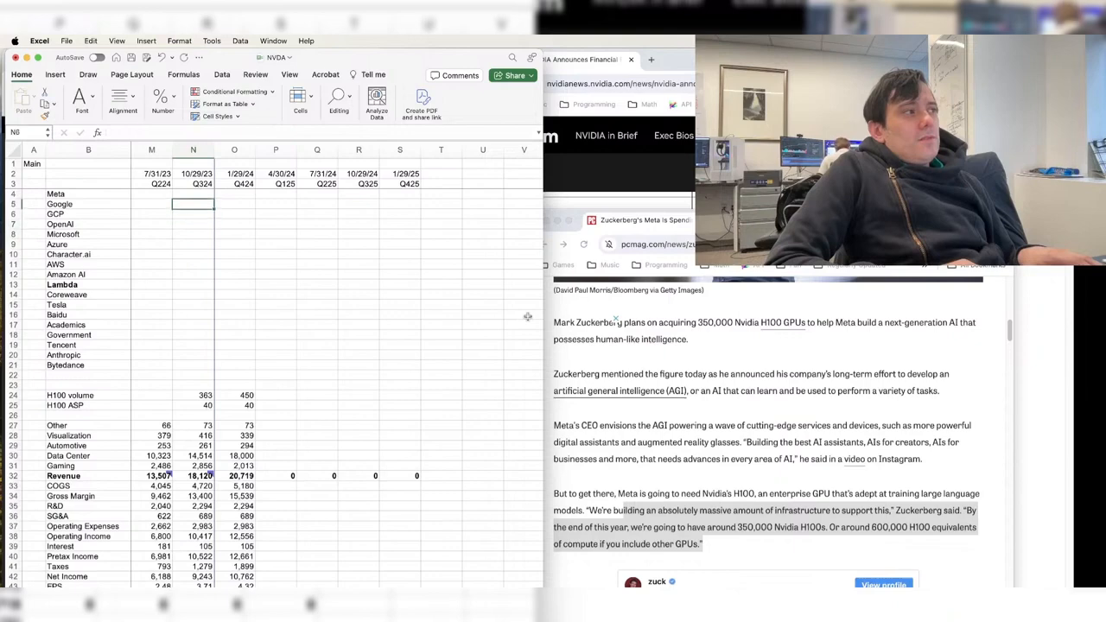
{"action": "type", "text": "10"}
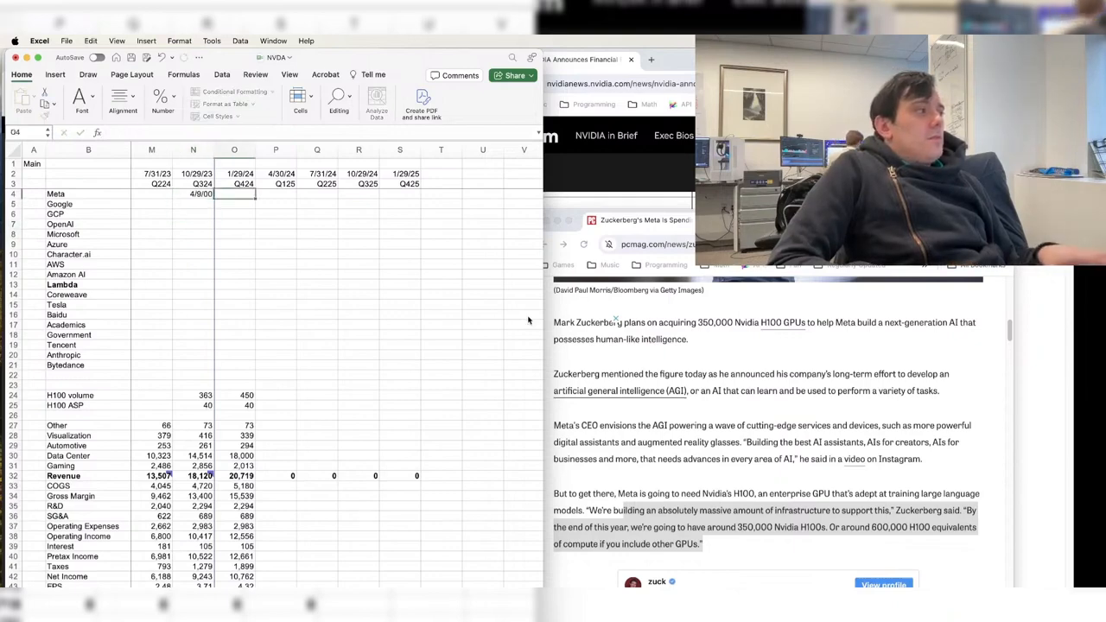
{"action": "key", "text": "super+s"}
- Format Meta's Q324 cell as a number with a thousands separator and no decimal places
{"action": "key", "text": "ctrl+shift+1"}
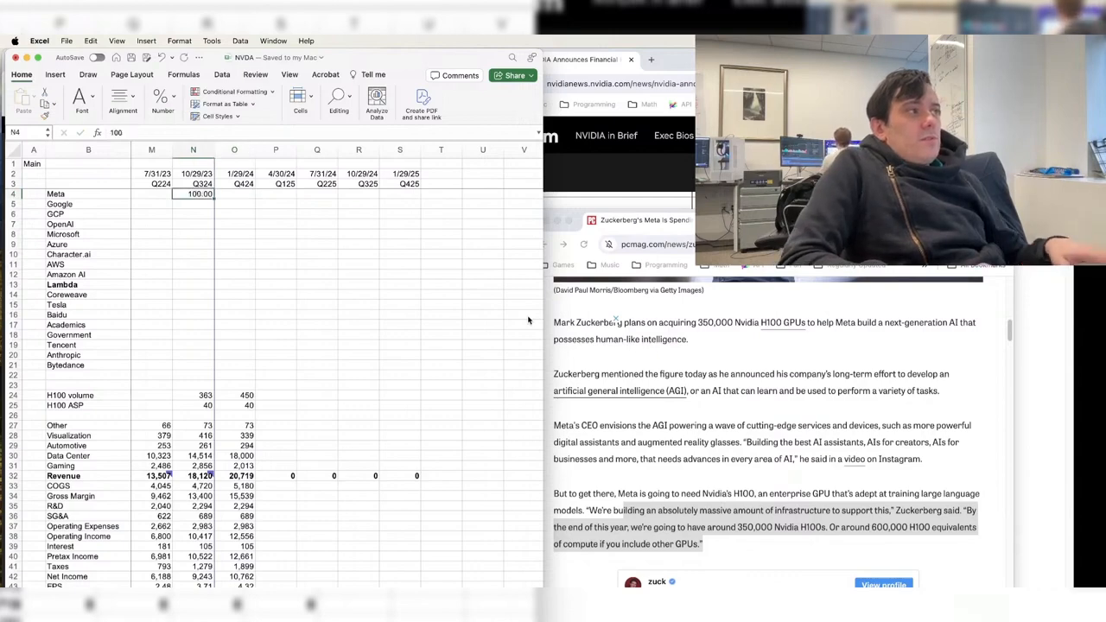
{"action": "key", "text": "Right"}
{"action": "key", "text": "Left"}
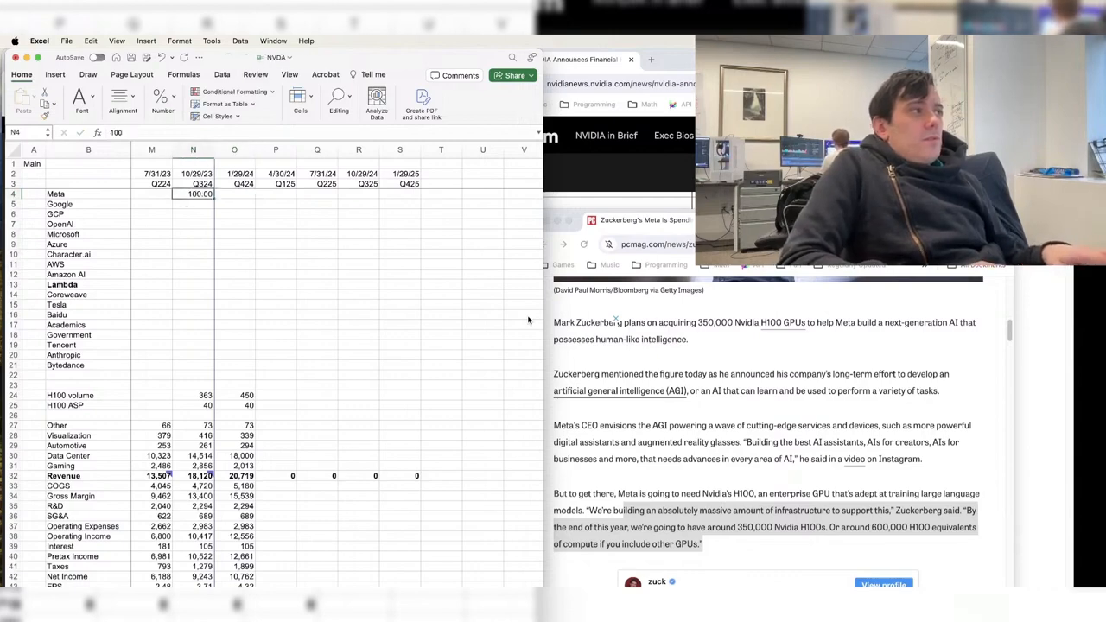
{"action": "key", "text": "super+1"}
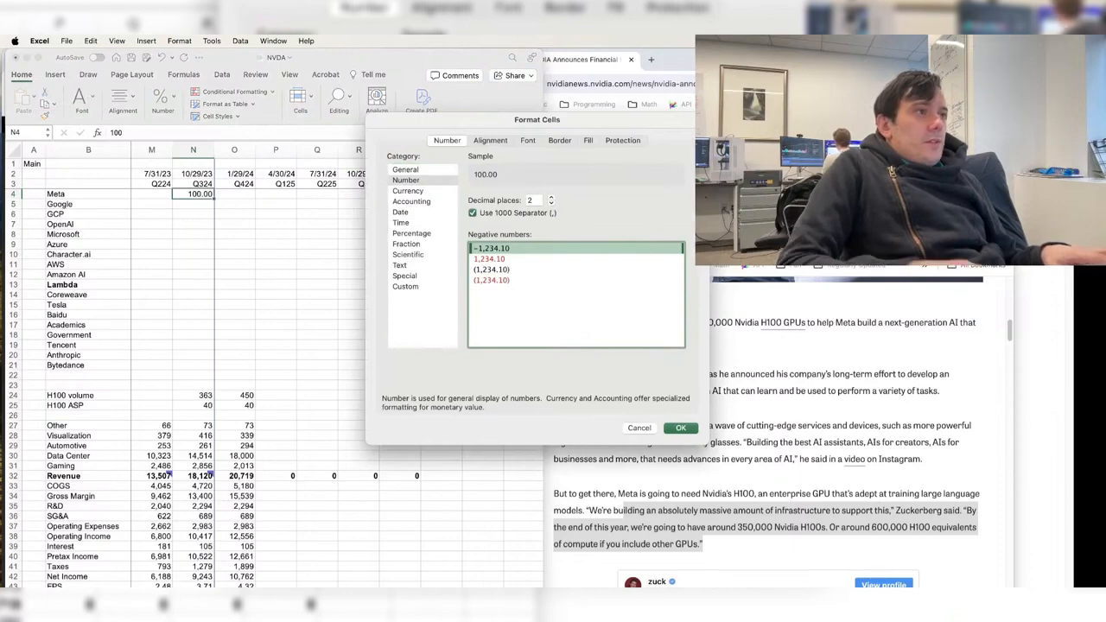
{"action": "left_click", "coordinate": [552, 198]}
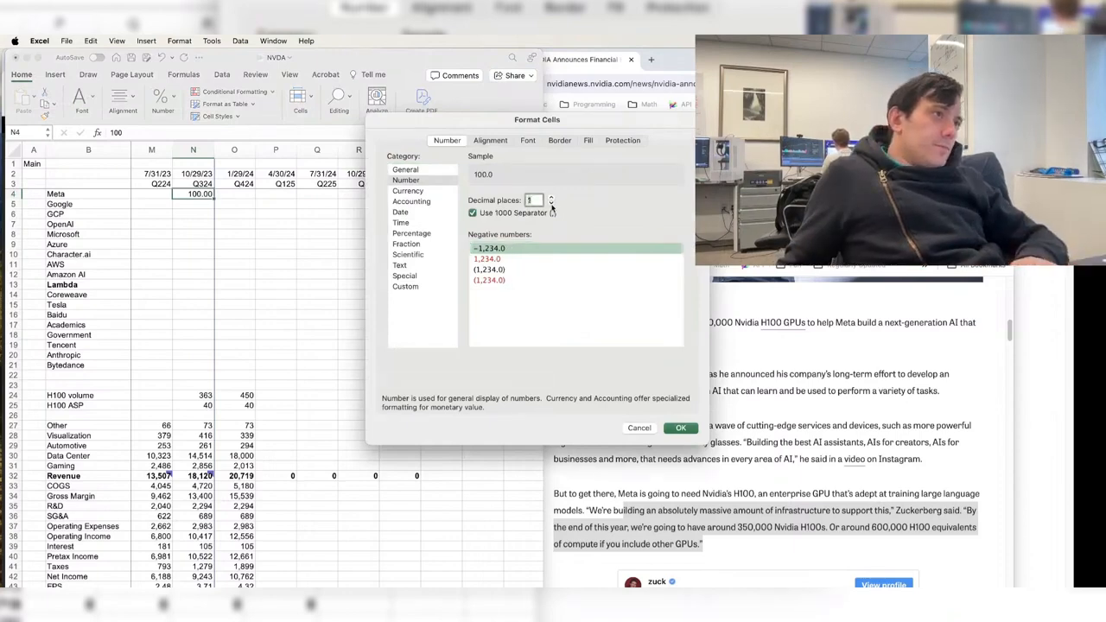
{"action": "key", "text": "Return"}
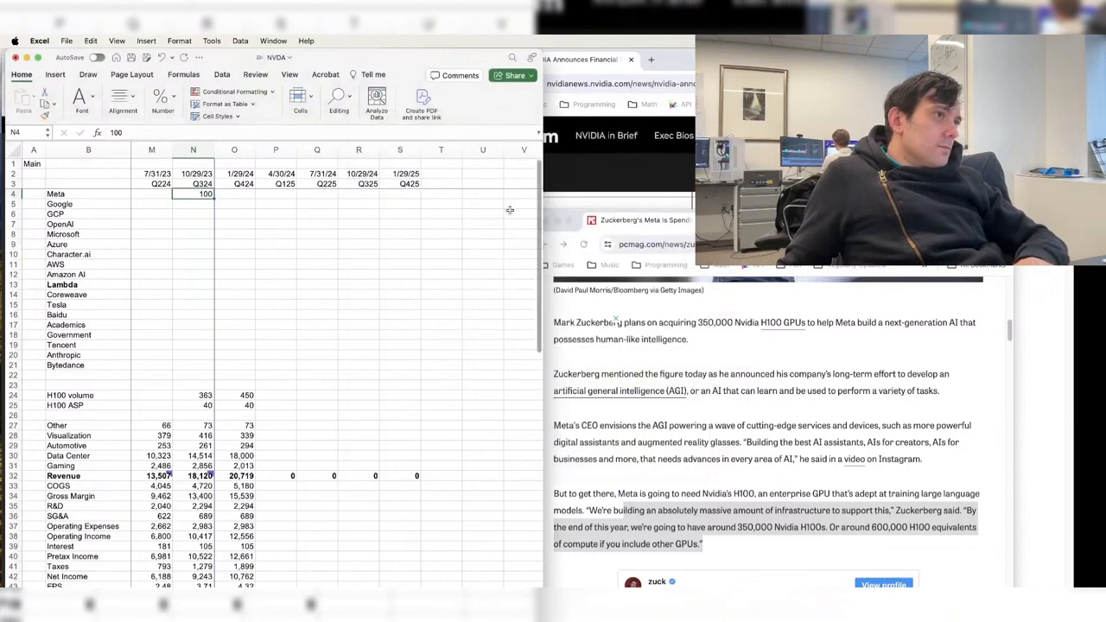
- Fill Meta's estimates for Q424 through Q425 by adding 50 to the preceding quarter, giving 150, 200, 250, 300 and 350
{"action": "left_click", "coordinate": [223, 193]}
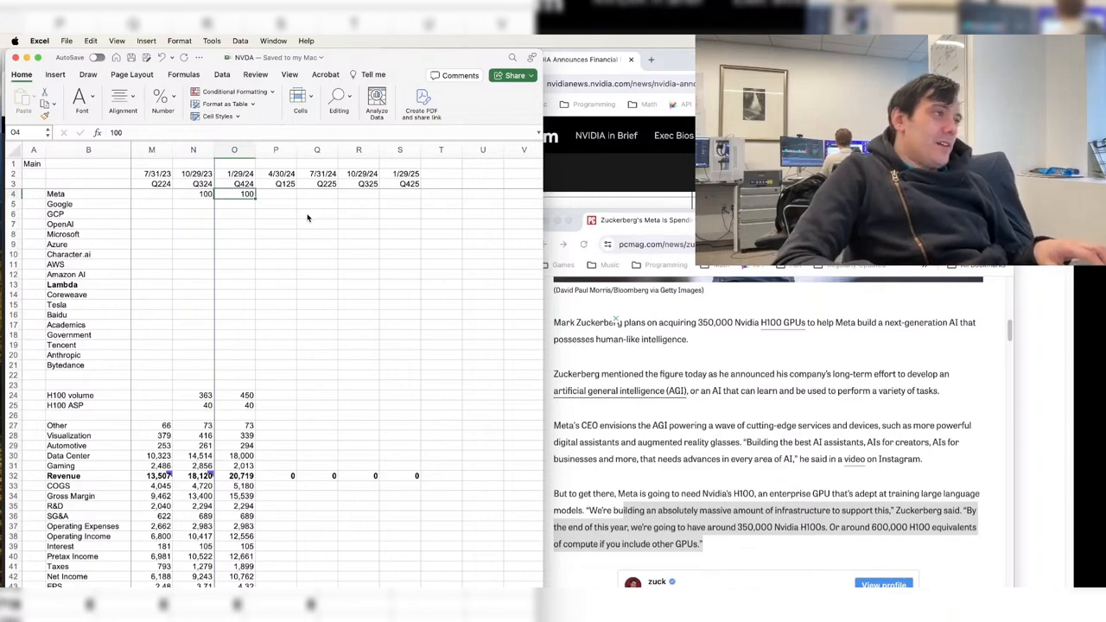
{"action": "type", "text": "150"}
{"action": "key", "text": "Tab"}
{"action": "type", "text": "200"}
{"action": "key", "text": "Tab"}
{"action": "type", "text": "250"}
{"action": "key", "text": "Tab"}
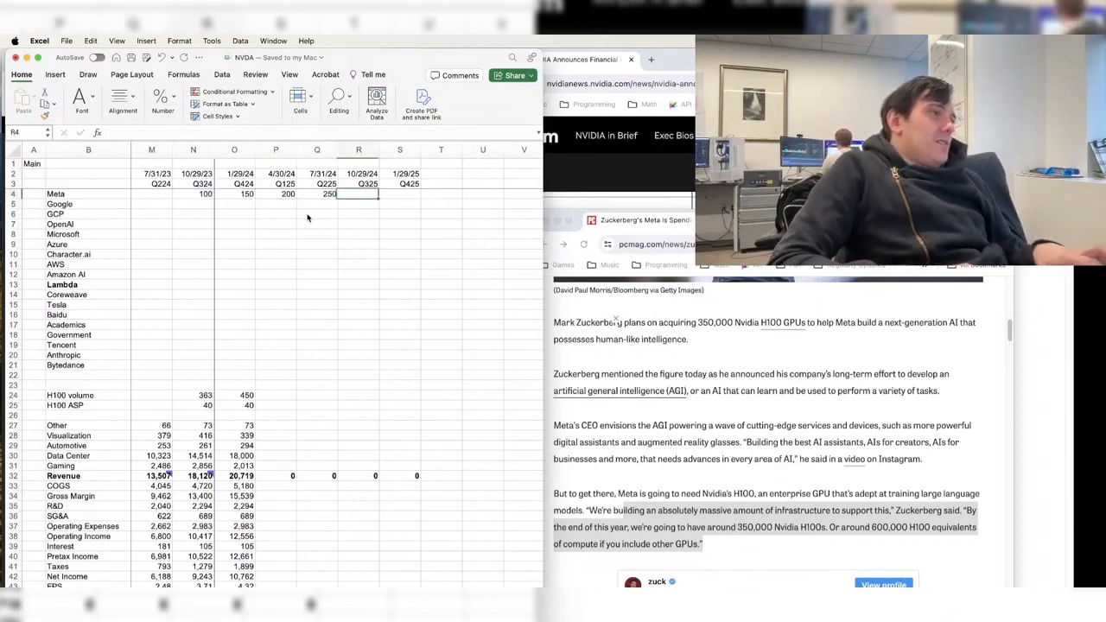
{"action": "key", "text": "ctrl+r"}
{"action": "key", "text": "Right"}
{"action": "key", "text": "ctrl+r"}
- Set Meta's estimates for each quarter from Q424 through Q425 to a flat 50, and save the workbook
{"action": "key", "text": "Left"}
{"action": "key", "text": "Left"}
{"action": "key", "text": "Left"}
{"action": "key", "text": "Left"}
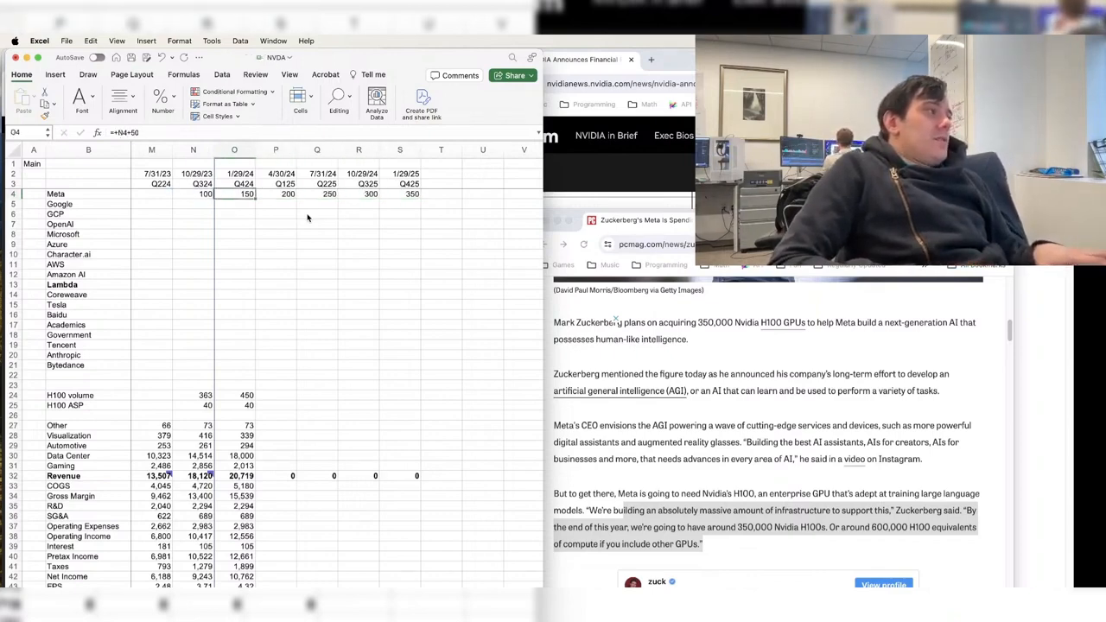
{"action": "type", "text": "50"}
{"action": "key", "text": "Right"}
{"action": "type", "text": "50"}
{"action": "key", "text": "Right"}
{"action": "type", "text": "50"}
{"action": "key", "text": "Right"}
{"action": "type", "text": "50"}
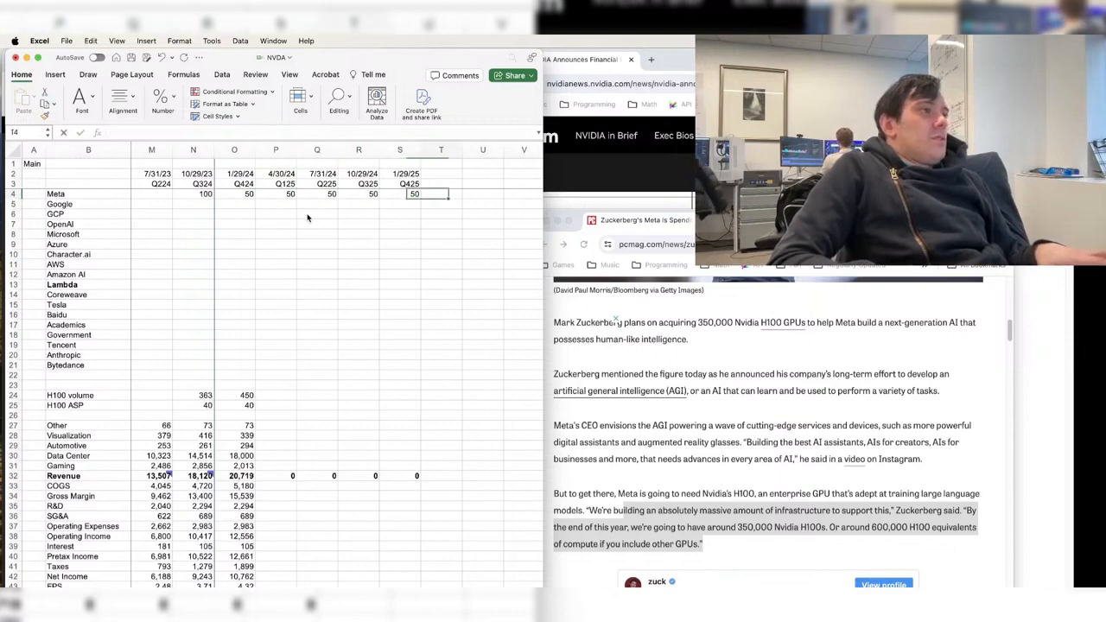
{"action": "key", "text": "Right"}
{"action": "type", "text": "50"}
{"action": "key", "text": "super+s"}
- Insert a row below Tencent in the customer list and enter Oracle in it
{"action": "key", "text": "Down"}
{"action": "key", "text": "Down"}
{"action": "key", "text": "Left"}
{"action": "key", "text": "Left"}
{"action": "key", "text": "Left"}
{"action": "key", "text": "Down"}
{"action": "key", "text": "Down"}
{"action": "key", "text": "Left"}
{"action": "key", "text": "Down"}
{"action": "key", "text": "Down"}
{"action": "key", "text": "Down"}
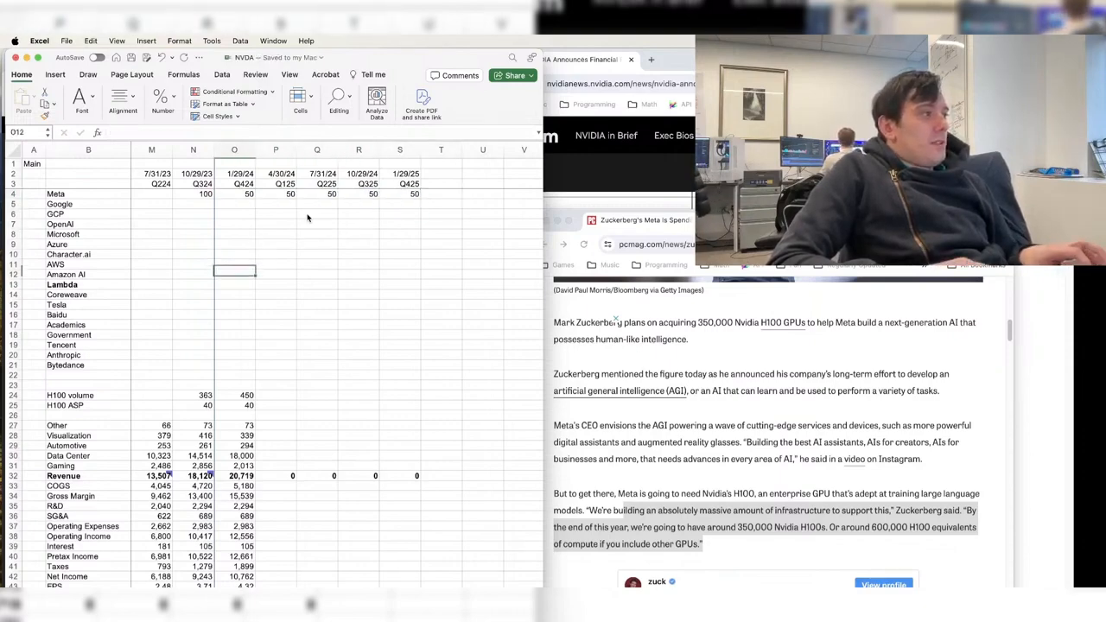
{"action": "key", "text": "Down"}
{"action": "key", "text": "Left"}
{"action": "key", "text": "Left"}
{"action": "key", "text": "Left"}
{"action": "key", "text": "Down"}
{"action": "key", "text": "Down"}
{"action": "key", "text": "Down"}
{"action": "key", "text": "Down"}
{"action": "key", "text": "Down"}
{"action": "key", "text": "Down"}
{"action": "key", "text": "Down"}
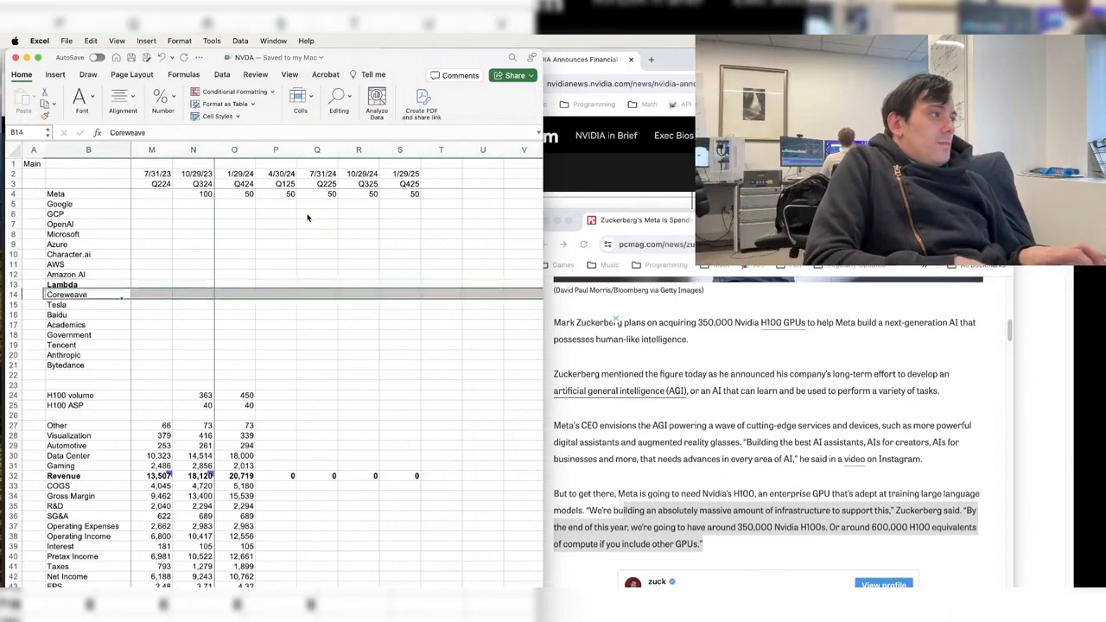
{"action": "key", "text": "ctrl+shift+equal"}
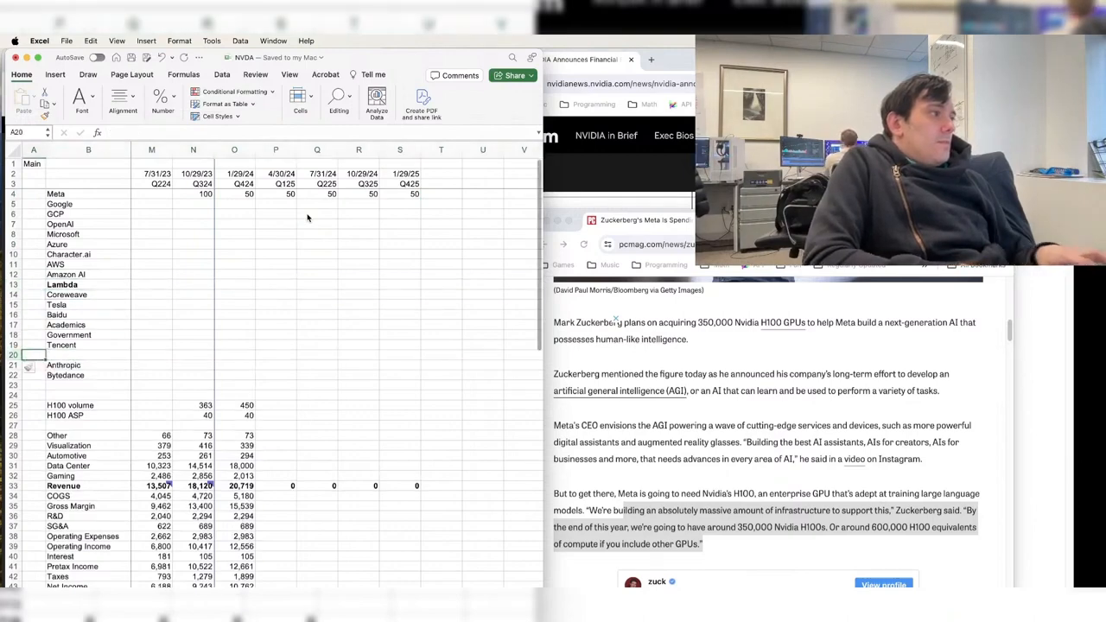
{"action": "type", "text": "Oracle"}
{"action": "key", "text": "Return"}
- Insert another row below Oracle and enter IBM as a customer
{"action": "key", "text": "shift+space"}
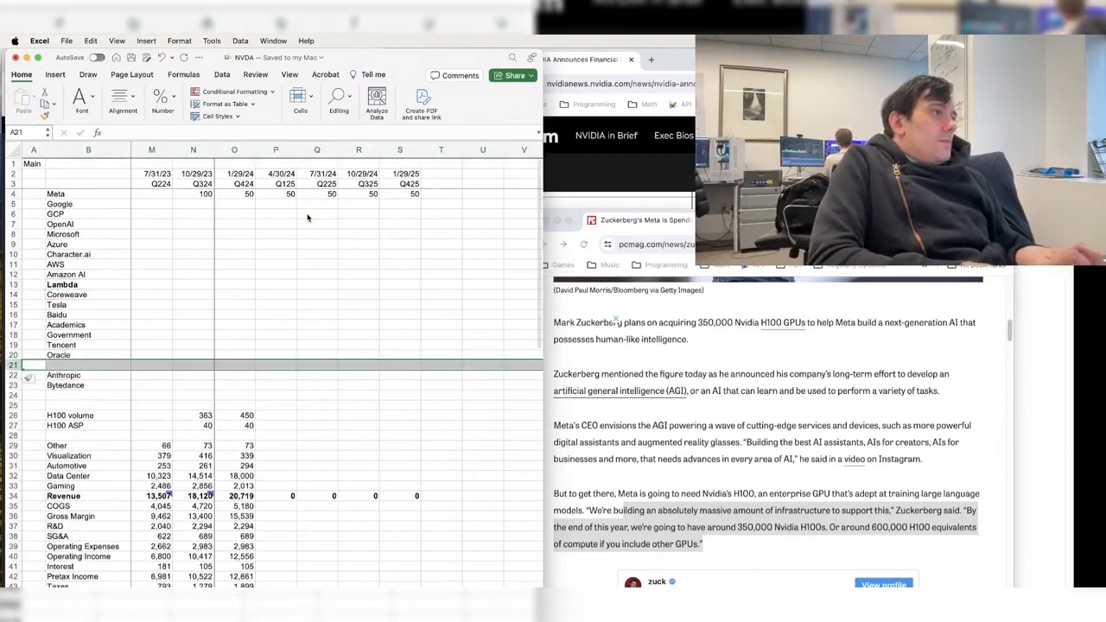
{"action": "key", "text": "ctrl+shift+equal"}
{"action": "key", "text": "Right"}
{"action": "type", "text": "IBM"}
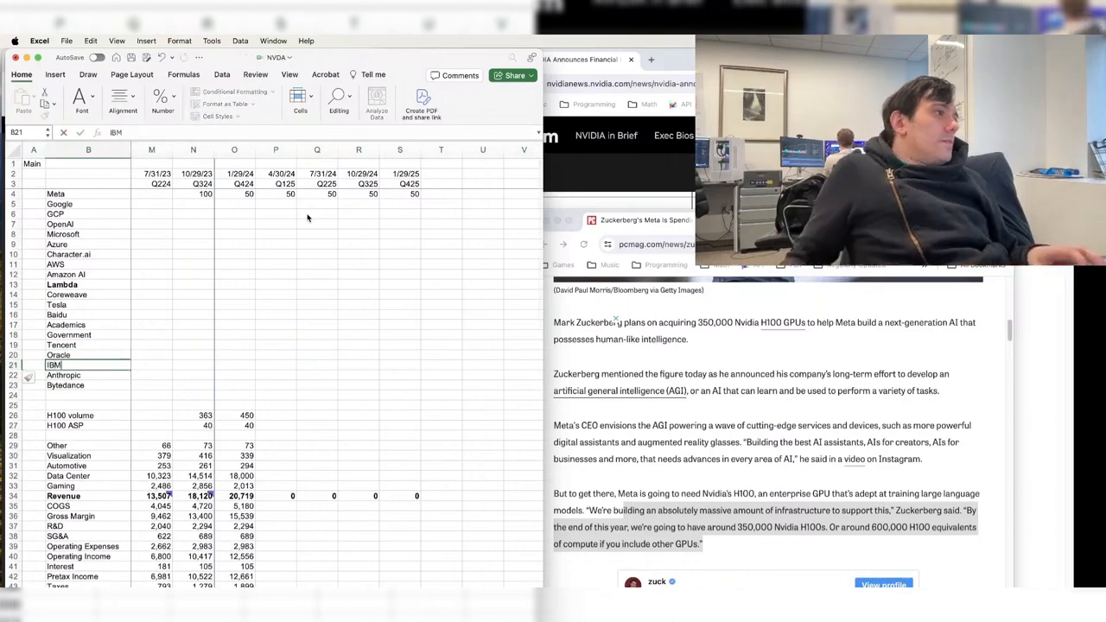
- Set Meta's Q324 estimate to 50 and copy the same value into Q224
{"action": "left_click", "coordinate": [193, 197]}
{"action": "type", "text": "50"}
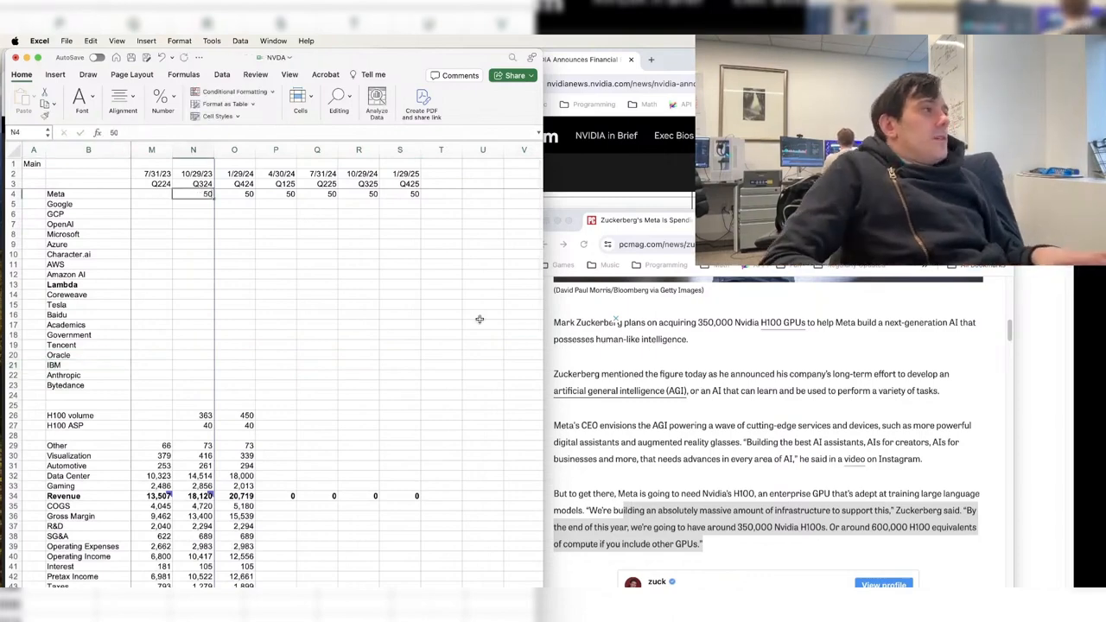
{"action": "key", "text": "Left"}
{"action": "type", "text": "50"}
{"action": "key", "text": "Left"}
{"action": "key", "text": "Right"}
{"action": "key", "text": "super+c"}
{"action": "key", "text": "Left"}
{"action": "key", "text": "super+v"}
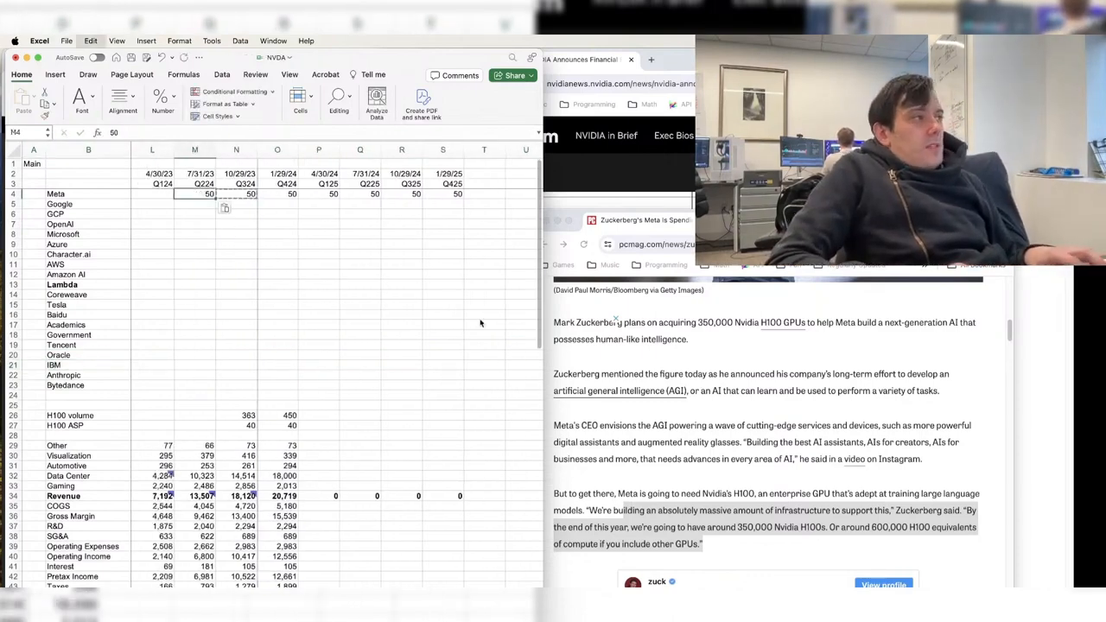
{"action": "key", "text": "Escape"}
{"action": "key", "text": "super+Right"}
{"action": "key", "text": "Left"}
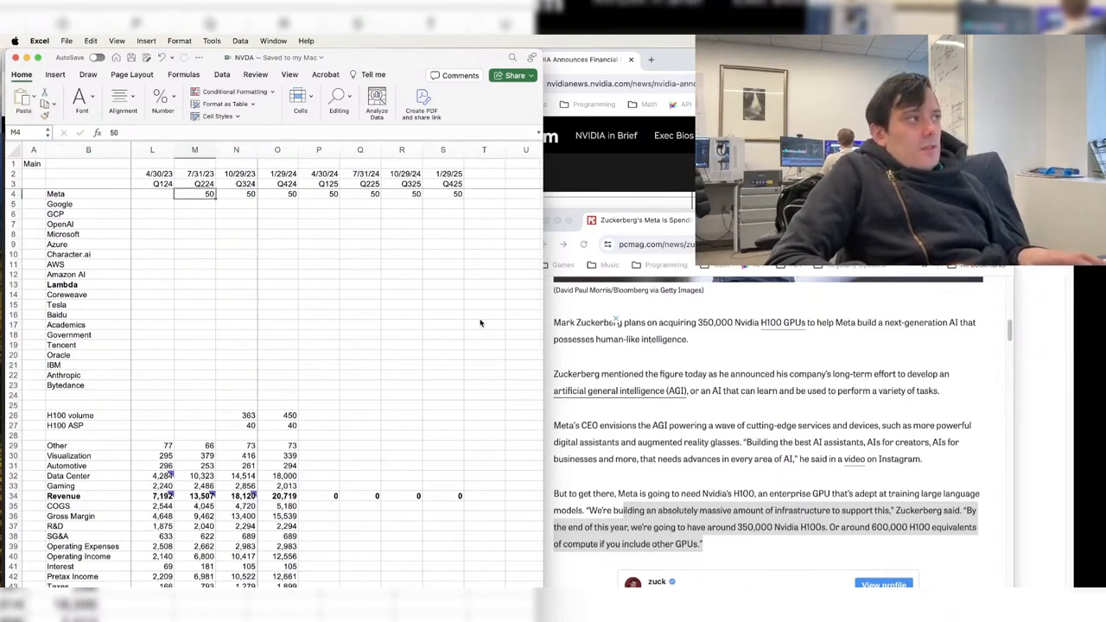
- Select Meta's quarterly estimates from Q224 through Q425 to review them together
{"action": "key", "text": "shift+Right"}
{"action": "key", "text": "shift+Right"}
{"action": "key", "text": "shift+Right"}
{"action": "key", "text": "shift+Right"}
{"action": "key", "text": "shift+Right"}
{"action": "key", "text": "shift+Right"}
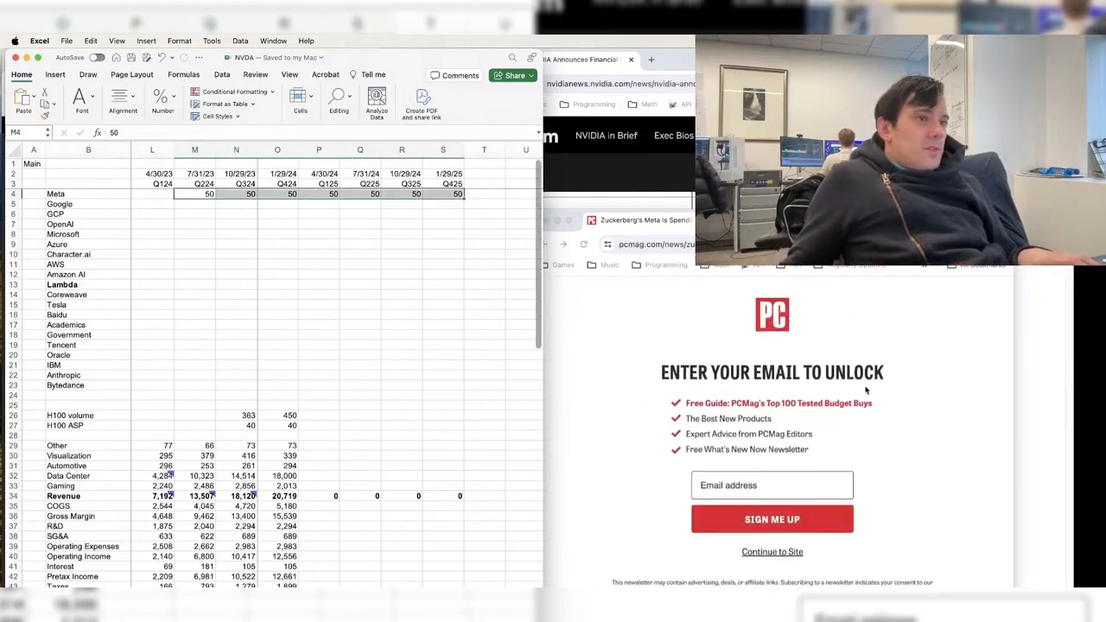
- Switch to Chrome, hide its windows, and return to the customer rows of the NVDA workbook
{"action": "left_click", "coordinate": [866, 391]}
{"action": "key", "text": "super+l"}
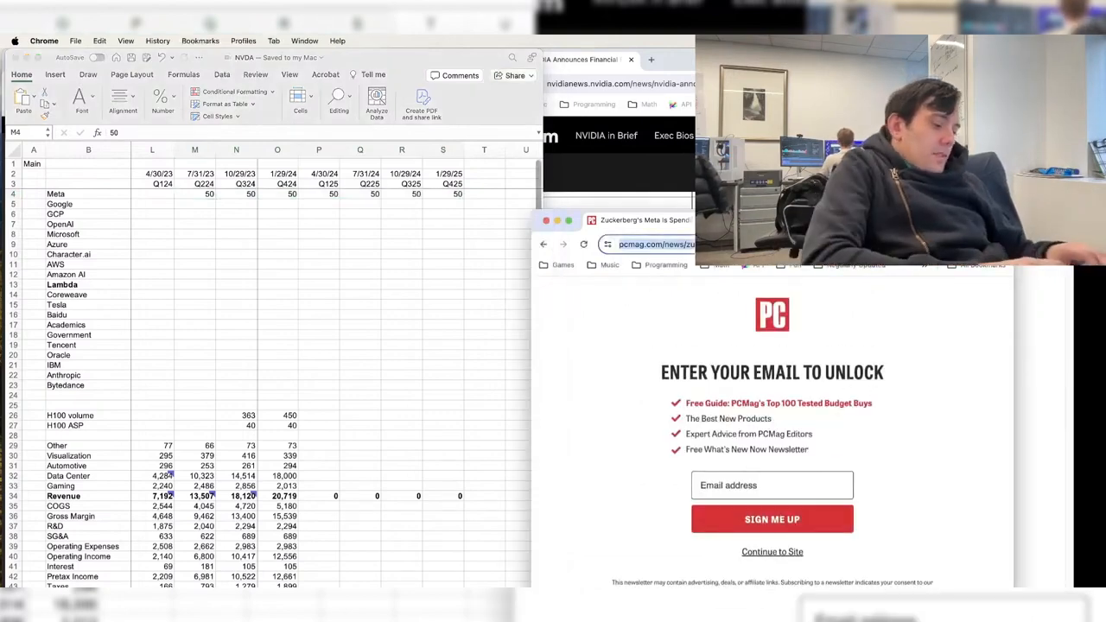
{"action": "key", "text": "super+h"}
{"action": "left_click", "coordinate": [207, 207]}
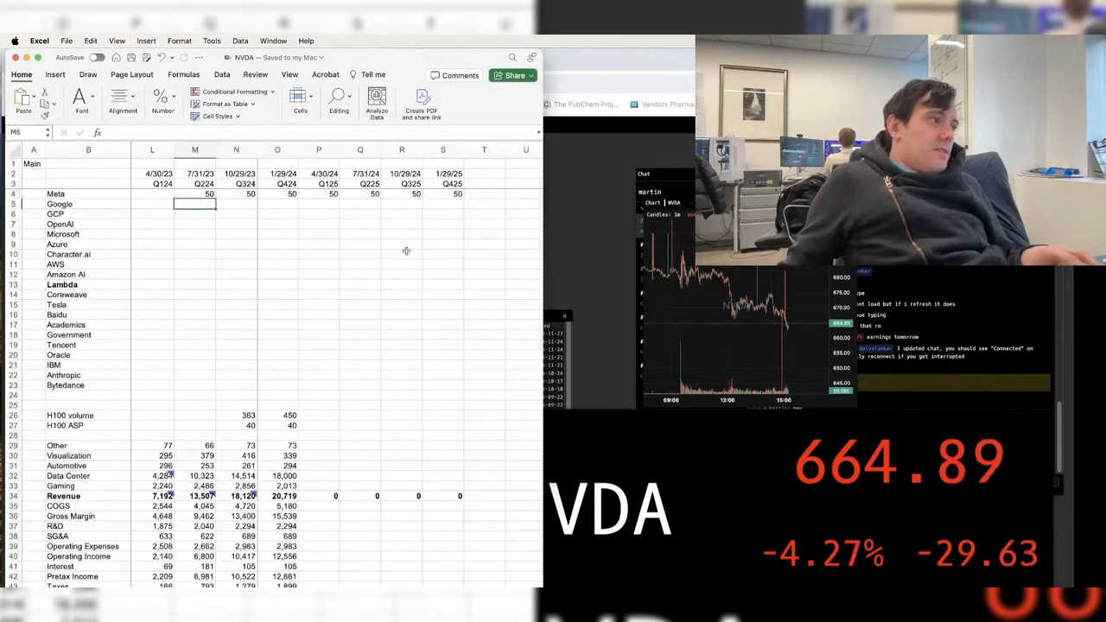
{"action": "key", "text": "Right"}
{"action": "key", "text": "Right"}
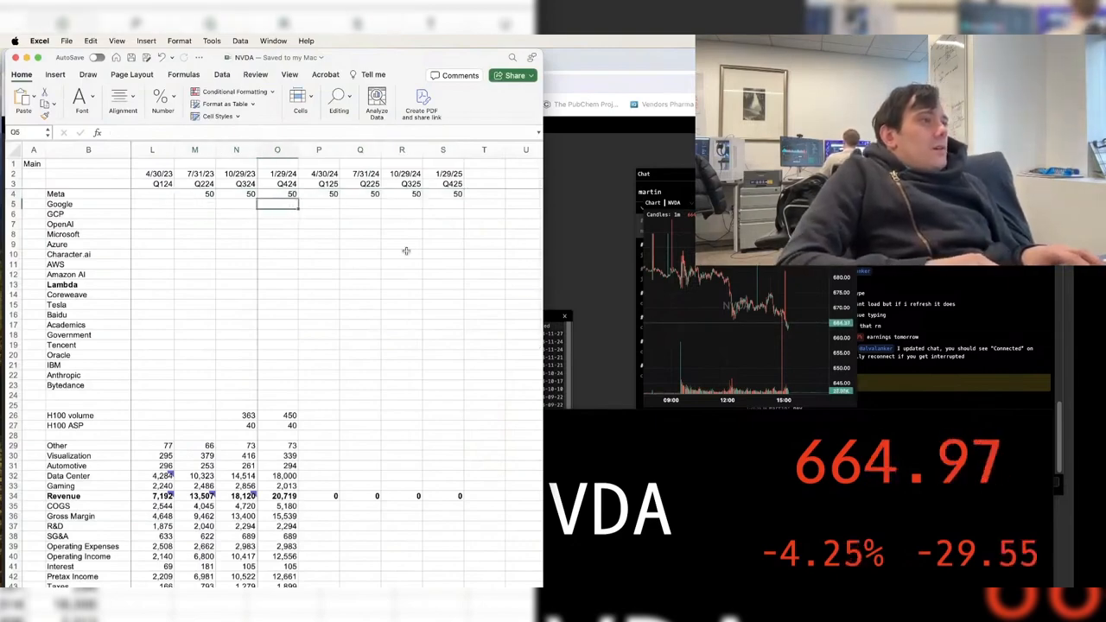
- Copy Meta's estimates of 50 per quarter from Q224 through Q425 into the OpenAI row, and select the pasted values
{"action": "key", "text": "Up"}
{"action": "key", "text": "Left"}
{"action": "key", "text": "Left"}
{"action": "key", "text": "Left"}
{"action": "key", "text": "Right"}
{"action": "key", "text": "super+shift+Right"}
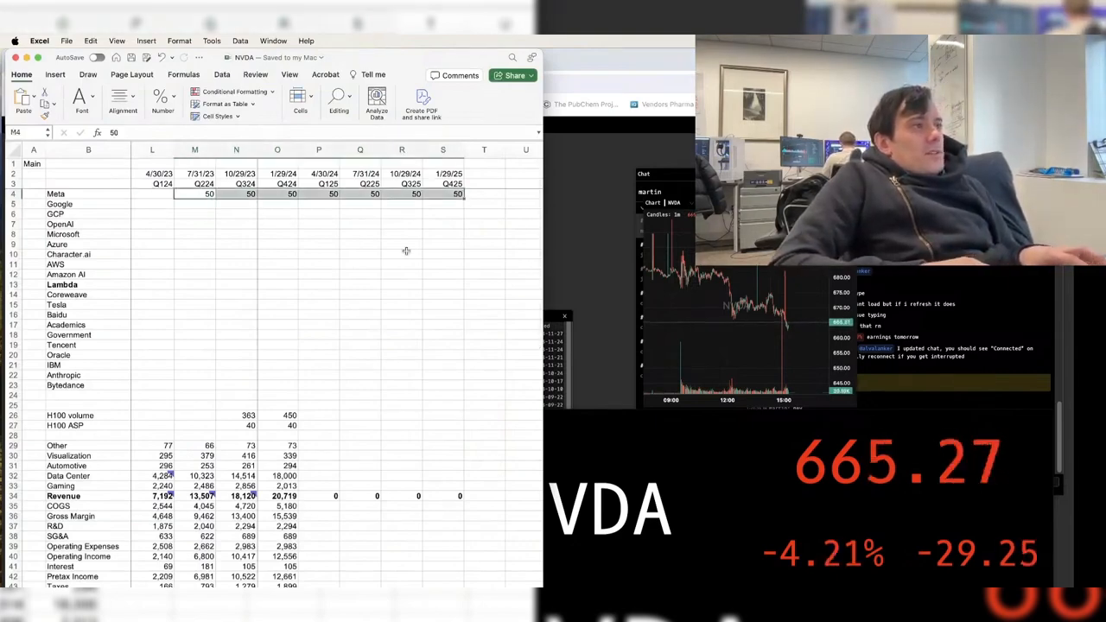
{"action": "key", "text": "super+c"}
{"action": "key", "text": "Down"}
{"action": "key", "text": "Down"}
{"action": "key", "text": "Down"}
{"action": "key", "text": "super+v"}
{"action": "key", "text": "Down"}
{"action": "key", "text": "Escape"}
{"action": "key", "text": "Up"}
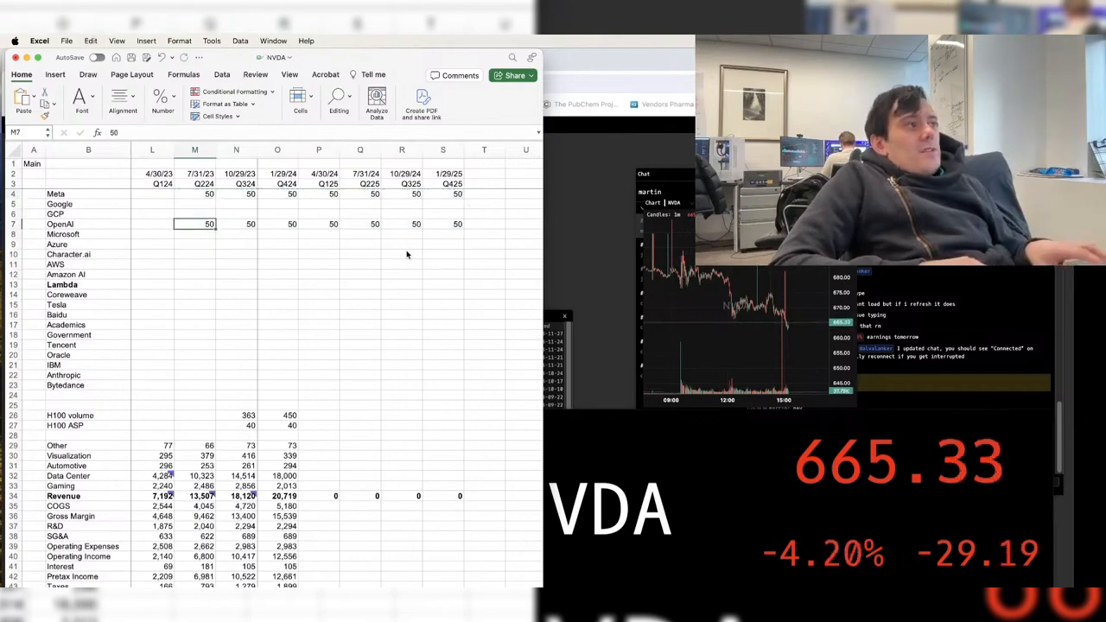
{"action": "key", "text": "super+shift+Right"}
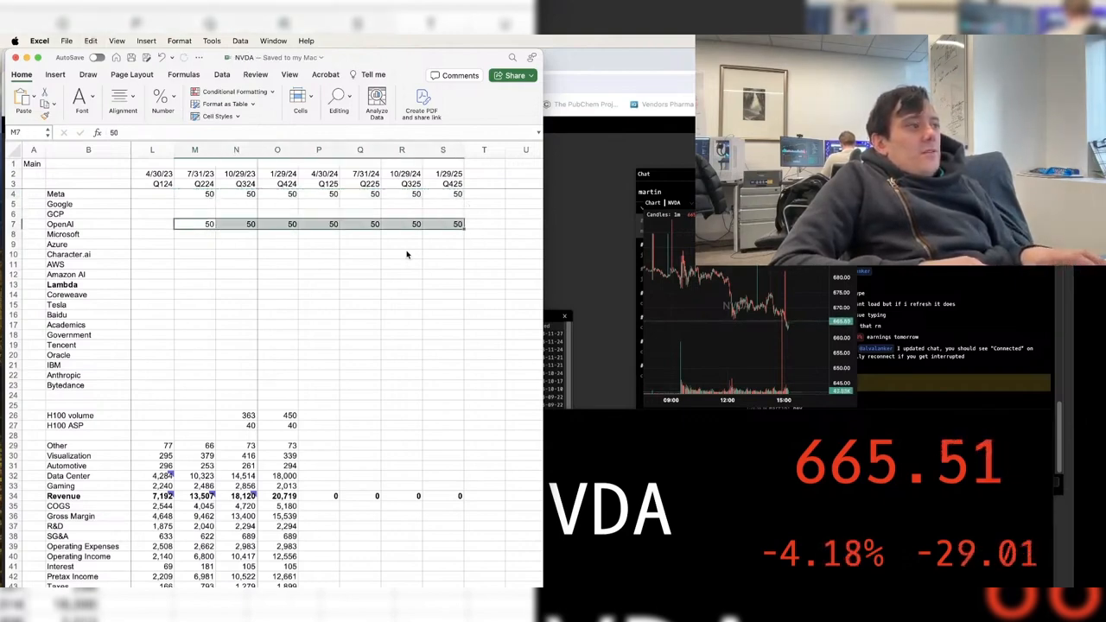
- Add a row label "Total" directly below Bytedance in the customer list
{"action": "key", "text": "Down"}
{"action": "key", "text": "Down"}
{"action": "key", "text": "Down"}
{"action": "key", "text": "Down"}
{"action": "key", "text": "Down"}
{"action": "key", "text": "Down"}
{"action": "key", "text": "Down"}
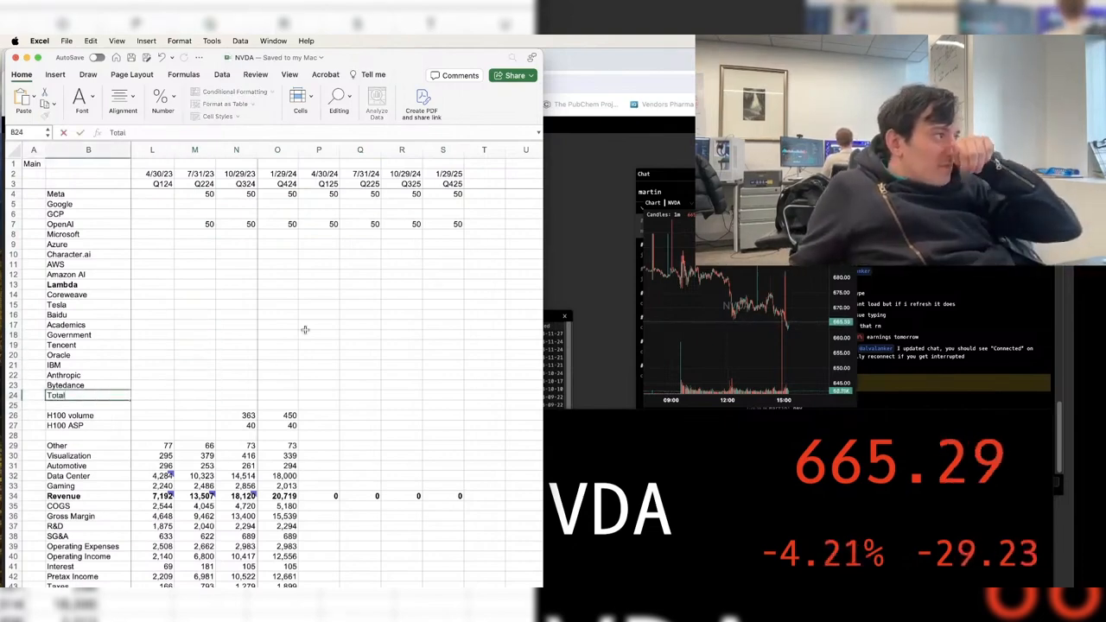
- Sum the Q324 customer estimates from Meta through Bytedance (N4:N23) in the Total row
{"action": "left_click", "coordinate": [228, 394]}
{"action": "type", "text": "=sum("}
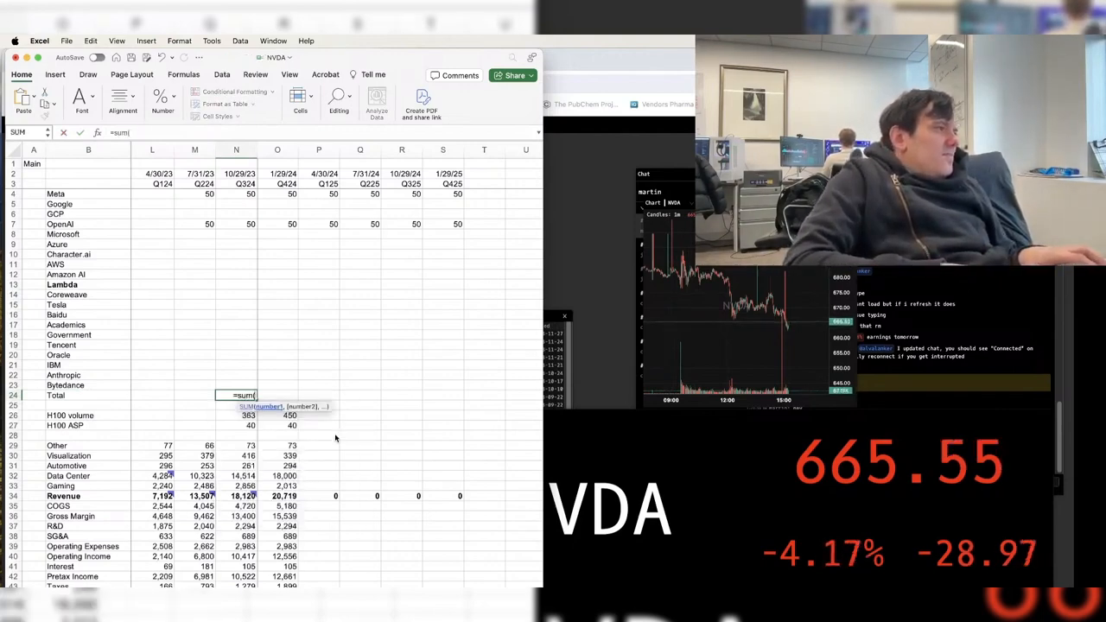
{"action": "key", "text": "Up"}
{"action": "key", "text": "ctrl+shift+Up"}
{"action": "key", "text": "shift+Up"}
{"action": "key", "text": "shift+Up"}
{"action": "key", "text": "shift+Up"}
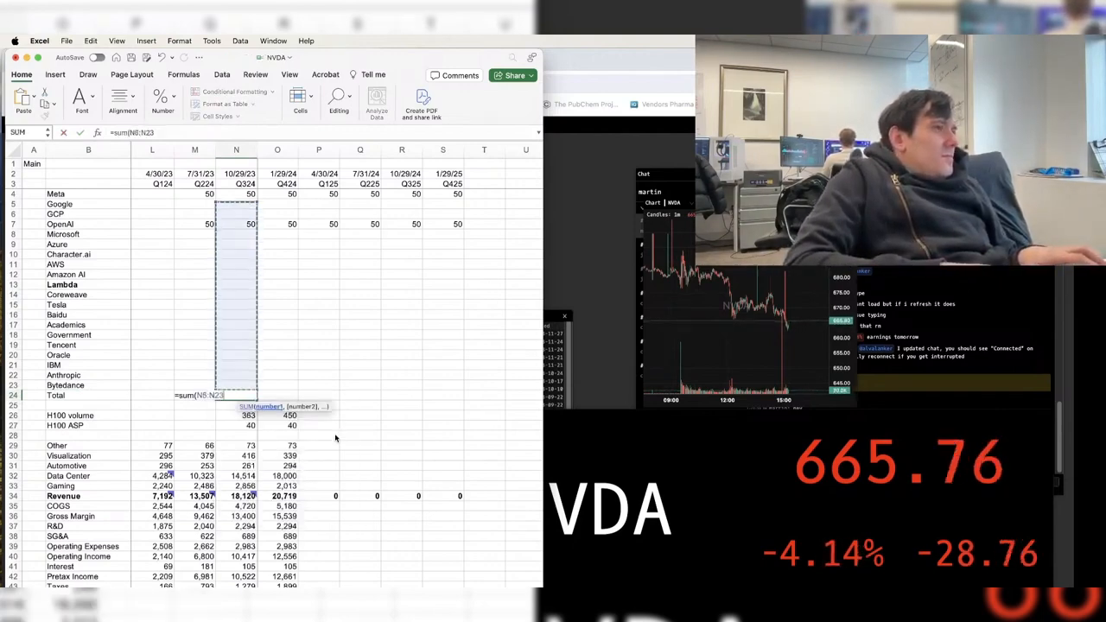
{"action": "key", "text": "Return"}
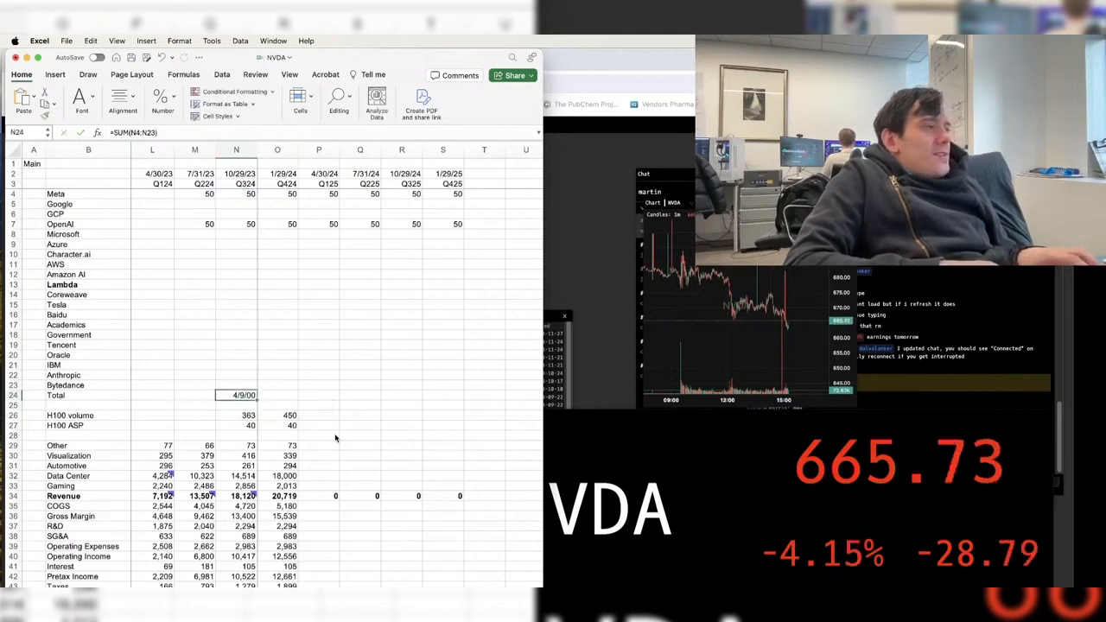
- Format the Q324 total as a number with a thousands separator and 0 decimal places
{"action": "key", "text": "ctrl+shift+1"}
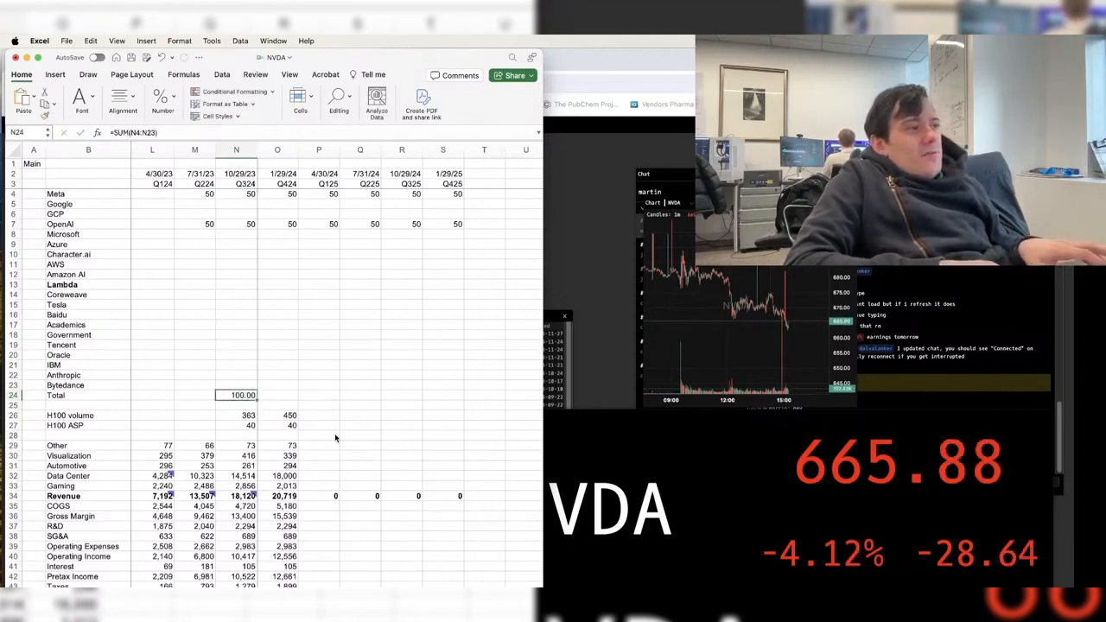
{"action": "key", "text": "super+1"}
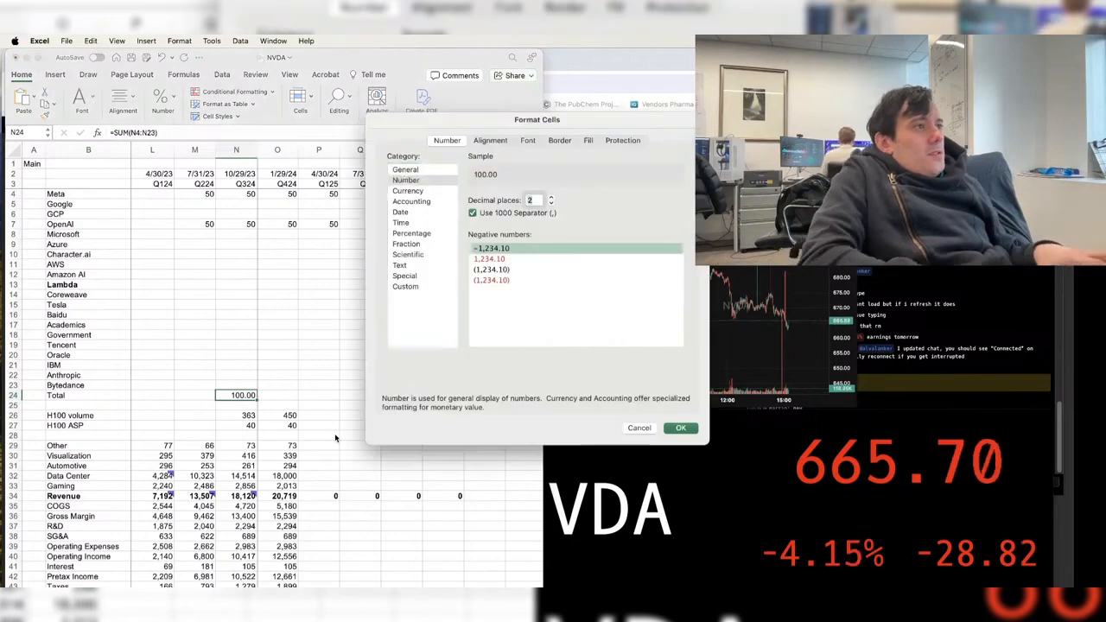
{"action": "type", "text": "0"}
{"action": "key", "text": "Return"}
- Copy the Q324 total formula across the Total row through Q425
{"action": "key", "text": "super+c"}
{"action": "key", "text": "shift+Right"}
{"action": "key", "text": "shift+Right"}
{"action": "key", "text": "shift+Right"}
{"action": "key", "text": "shift+Right"}
{"action": "key", "text": "shift+Right"}
{"action": "key", "text": "shift+Right"}
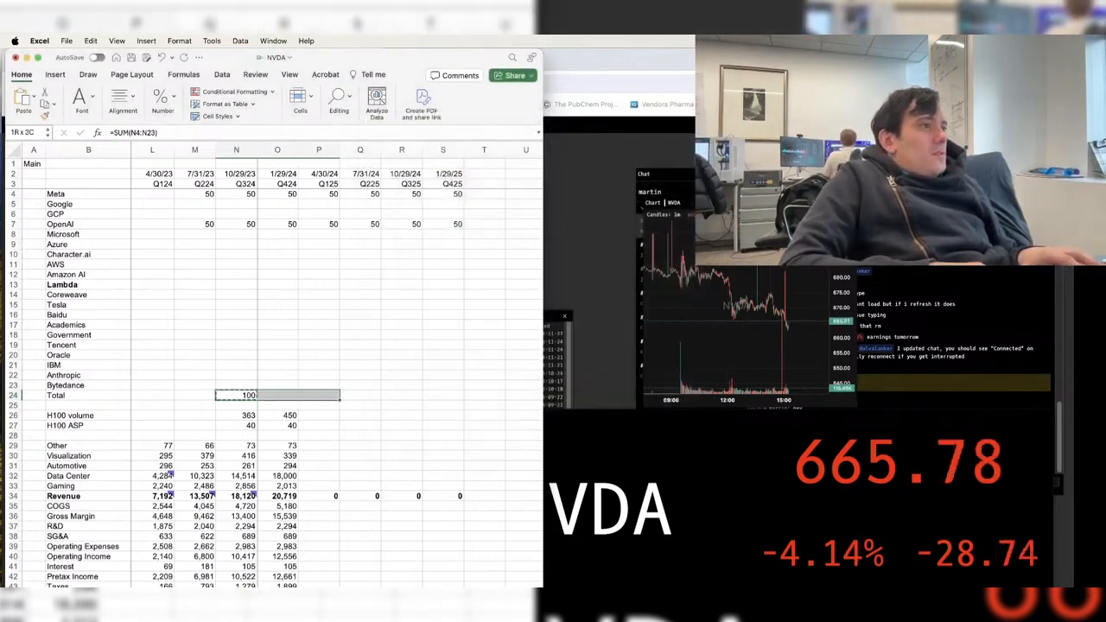
{"action": "key", "text": "Return"}
- Copy the Q324 total formula into the Q224 cell of the Total row
{"action": "key", "text": "Right"}
{"action": "key", "text": "Left"}
{"action": "key", "text": "super+c"}
{"action": "key", "text": "Left"}
{"action": "key", "text": "Return"}
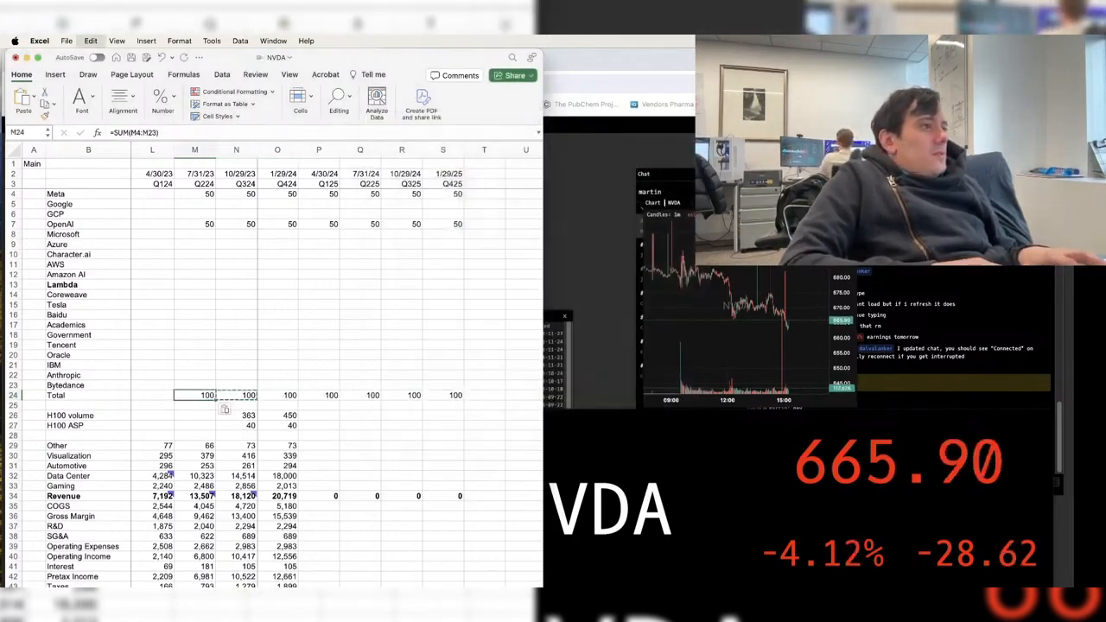
- Enter 25 as GCP's Q324 estimate and display it as a plain number instead of a date
{"action": "key", "text": "Up"}
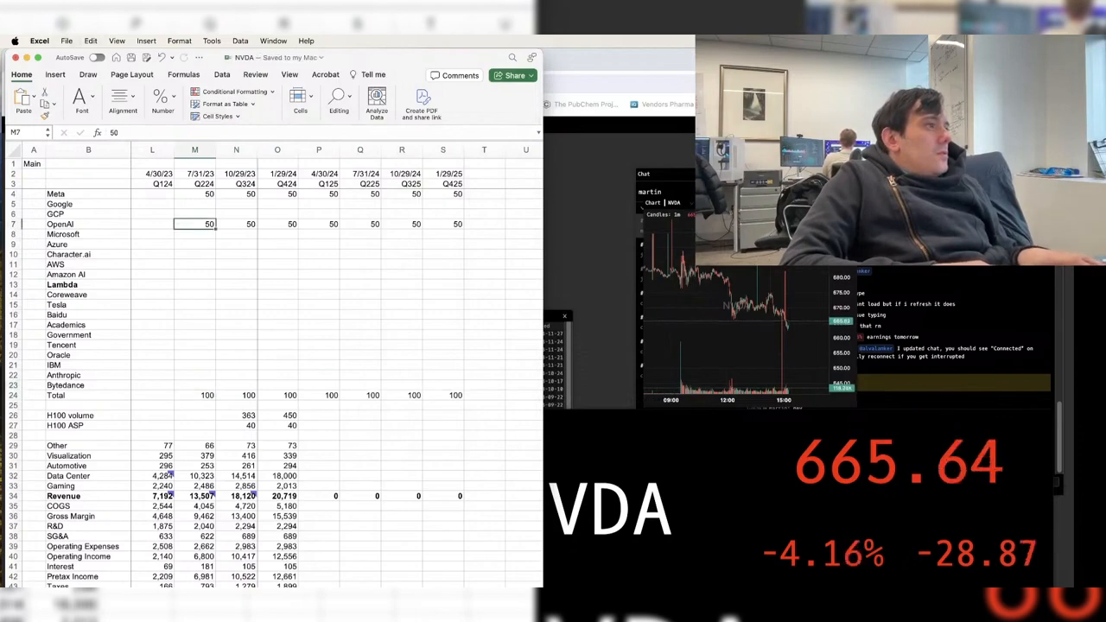
{"action": "key", "text": "Right"}
{"action": "key", "text": "Up"}
{"action": "key", "text": "Up"}
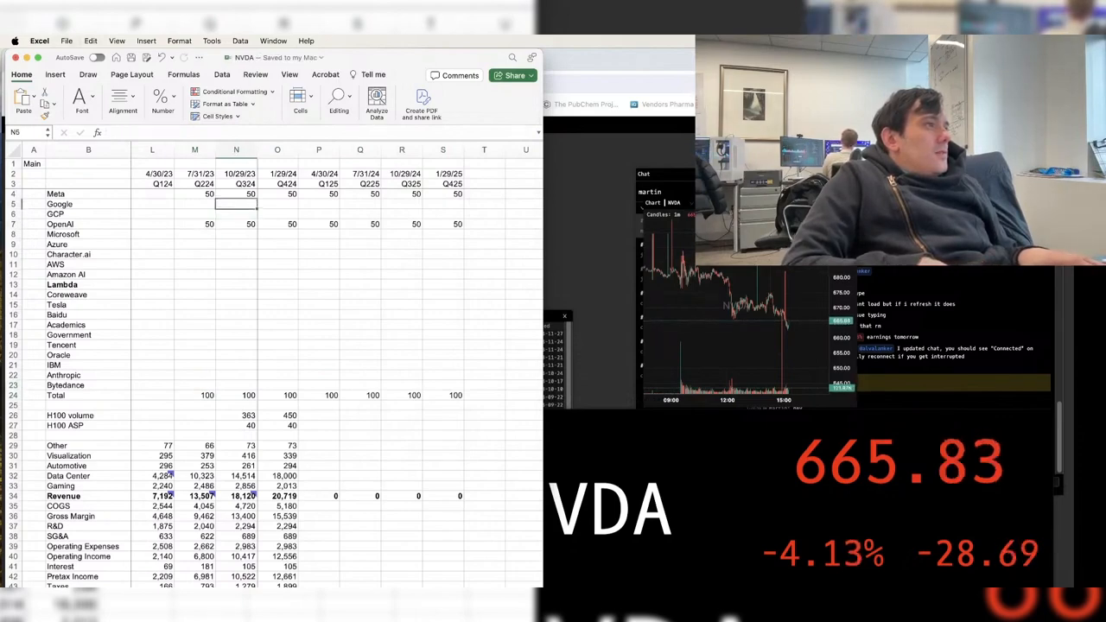
{"action": "type", "text": "25"}
{"action": "key", "text": "Return"}
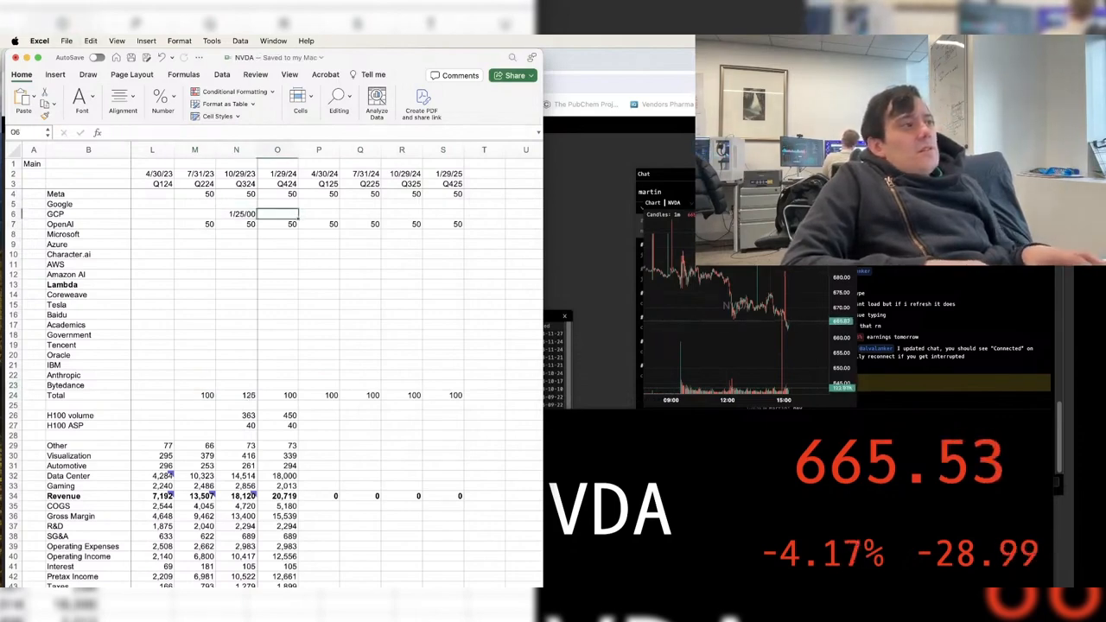
{"action": "type", "text": "5"}
{"action": "key", "text": "Up"}
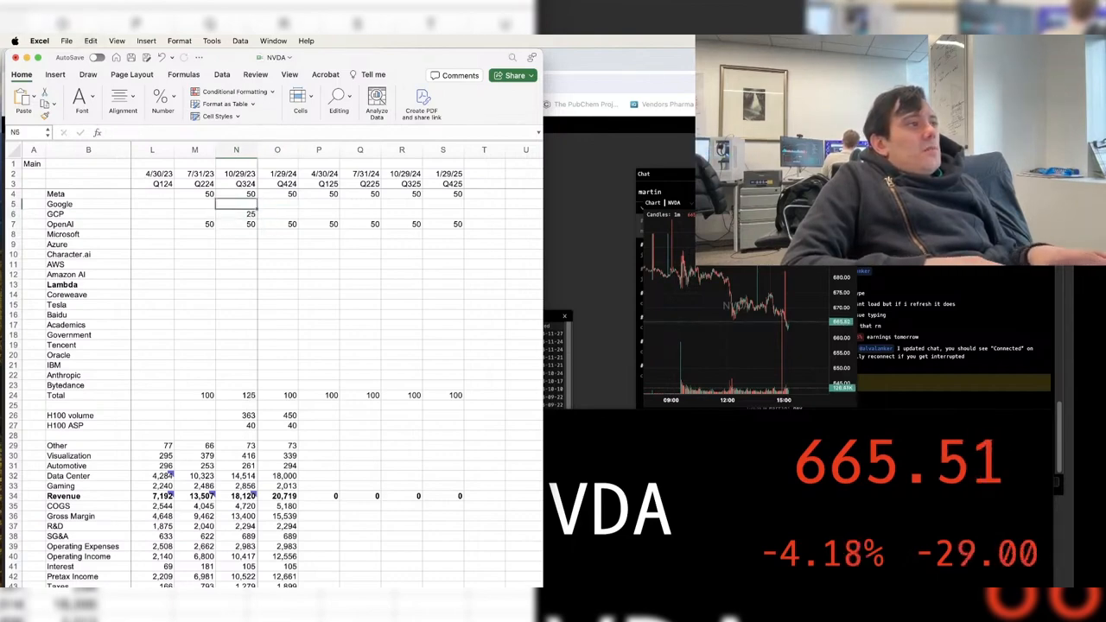
- Copy GCP's Q324 estimate of 25 into Google's Q324 cell
{"action": "key", "text": "Down"}
{"action": "key", "text": "super+c"}
{"action": "key", "text": "Up"}
{"action": "key", "text": "Return"}
- Fill the Google and GCP rows with 25 per quarter from Q424 through Q425
{"action": "key", "text": "shift+Right"}
{"action": "key", "text": "shift+Right"}
{"action": "key", "text": "shift+Right"}
{"action": "key", "text": "shift+Right"}
{"action": "key", "text": "shift+Right"}
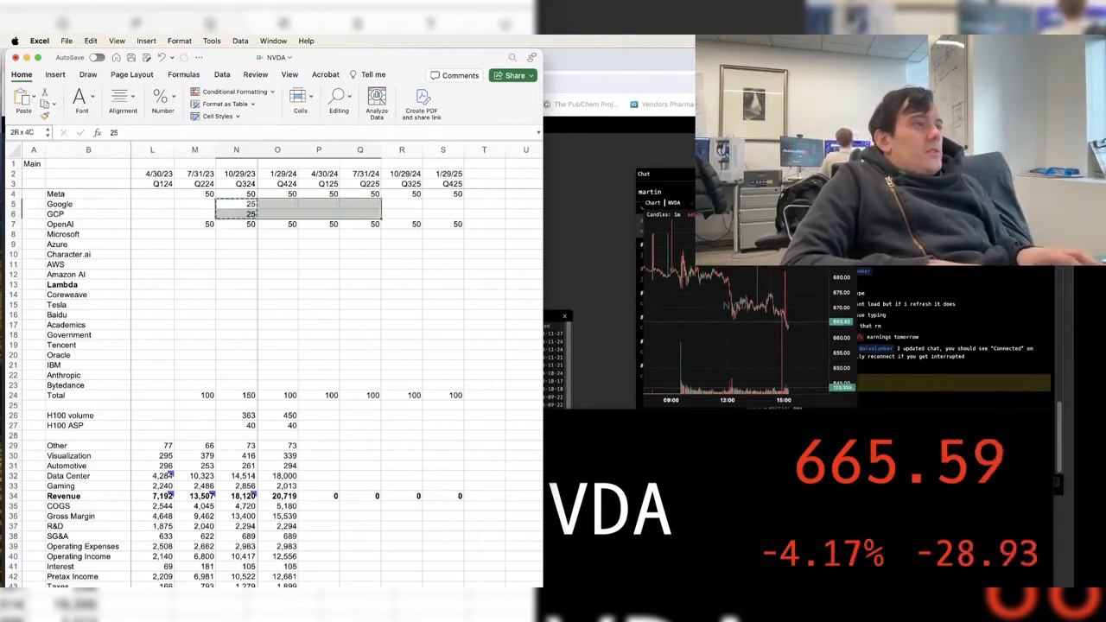
{"action": "key", "text": "super+v"}
- Copy the Google and GCP estimates of 25 into Q224
{"action": "key", "text": "shift+Left"}
{"action": "key", "text": "shift+Left"}
{"action": "key", "text": "shift+Left"}
{"action": "key", "text": "shift+Left"}
{"action": "key", "text": "shift+Left"}
{"action": "key", "text": "Left"}
{"action": "key", "text": "super+v"}
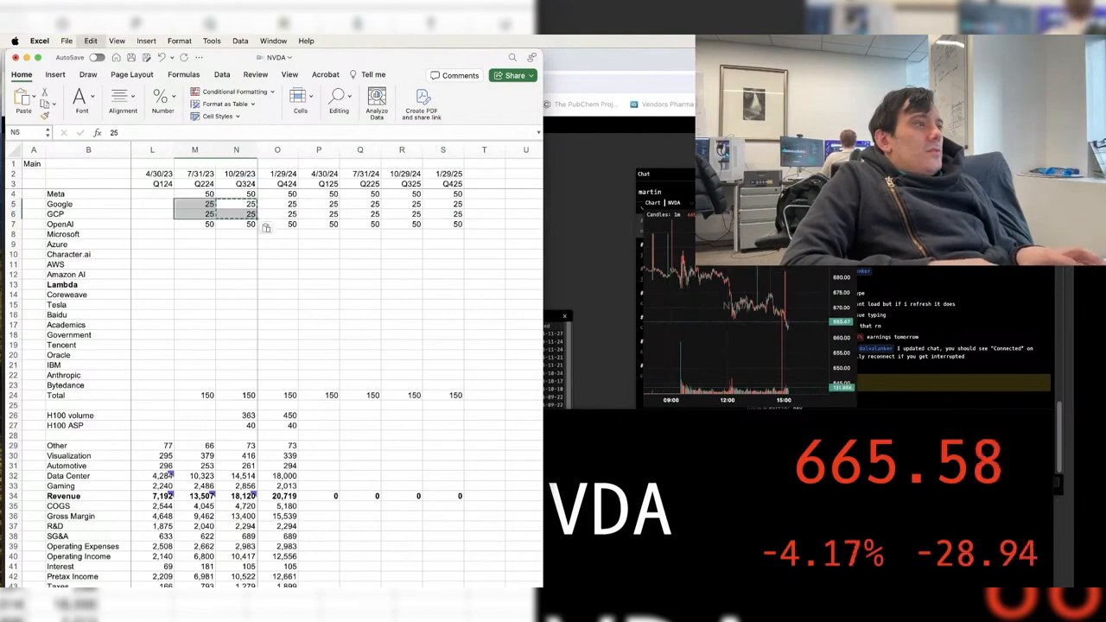
{"action": "key", "text": "Down"}
{"action": "key", "text": "Down"}
{"action": "key", "text": "Down"}
{"action": "key", "text": "Down"}
{"action": "key", "text": "Down"}
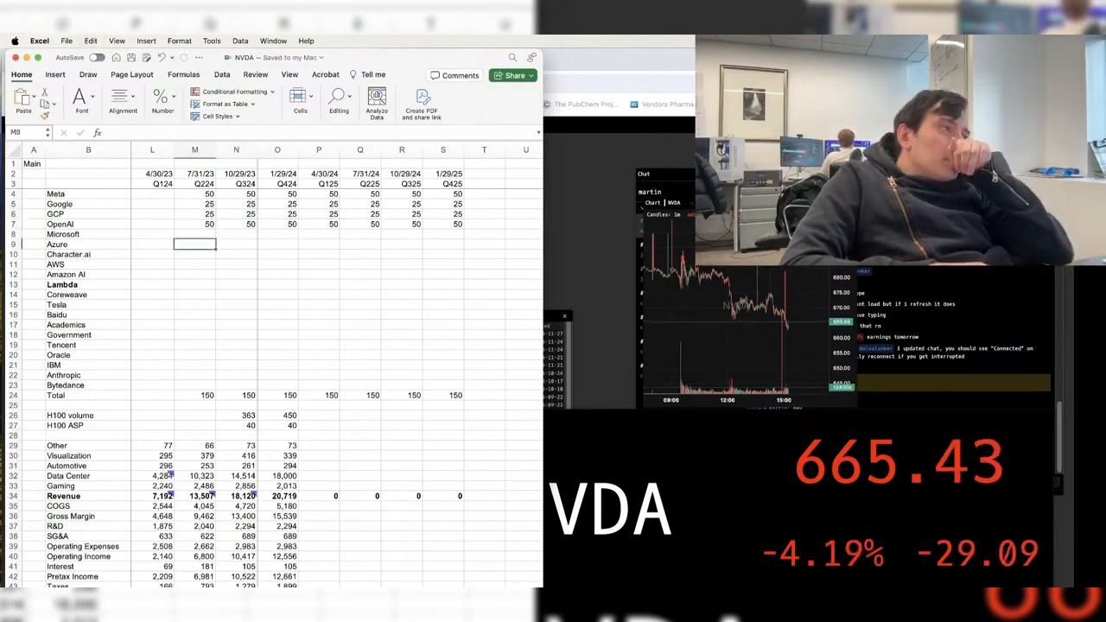
{"action": "key", "text": "Down"}
{"action": "key", "text": "Down"}
{"action": "key", "text": "Down"}
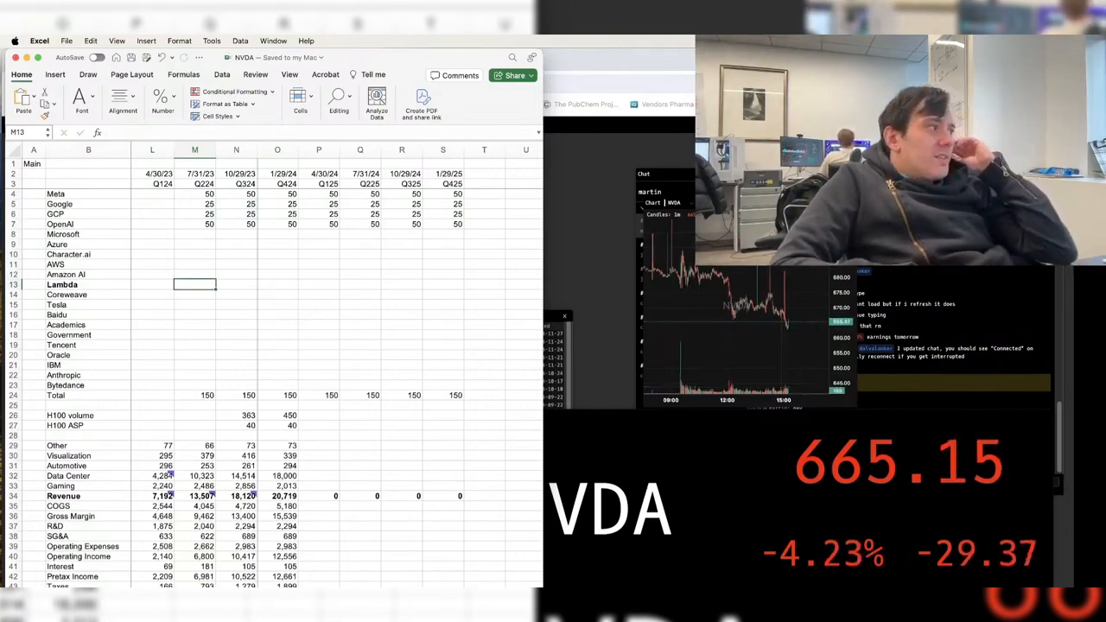
{"action": "type", "text": "50"}
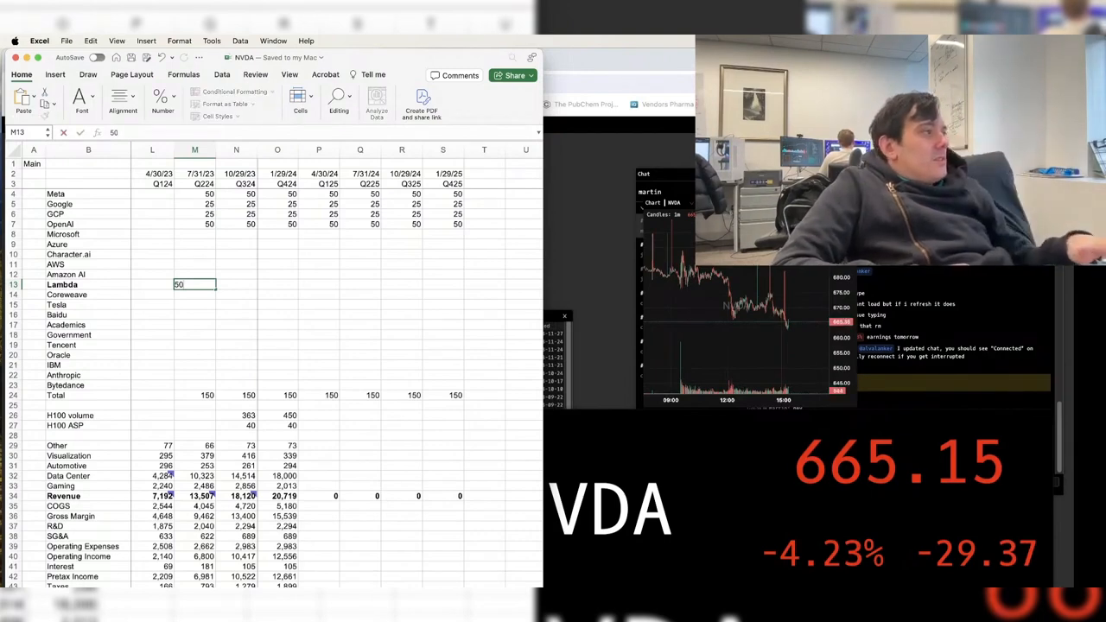
{"action": "key", "text": "Escape"}
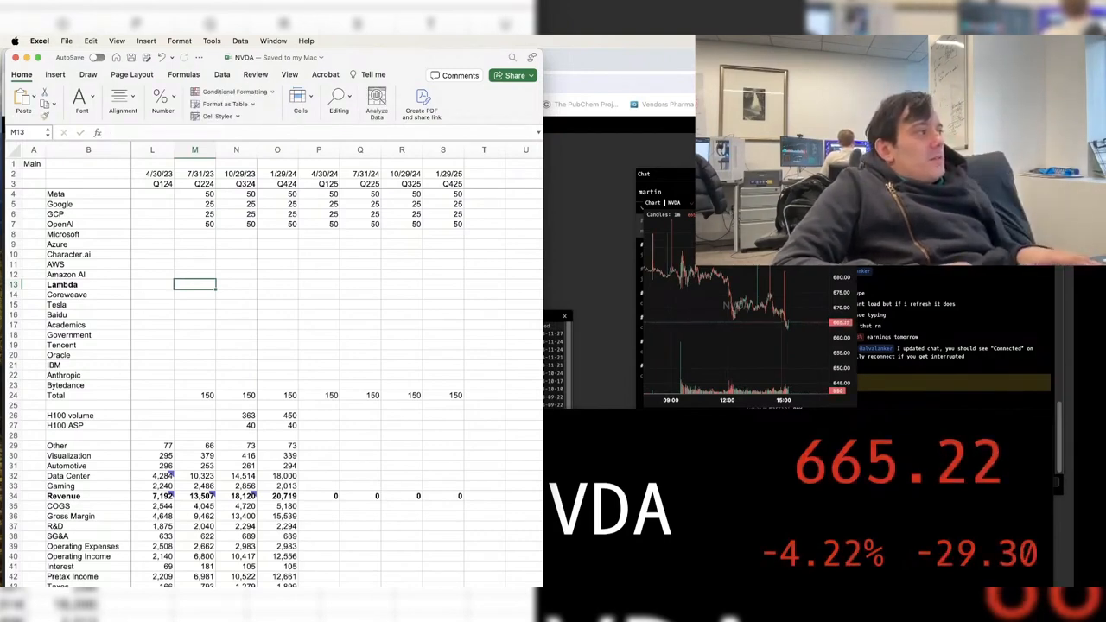
{"action": "key", "text": "super+Up"}
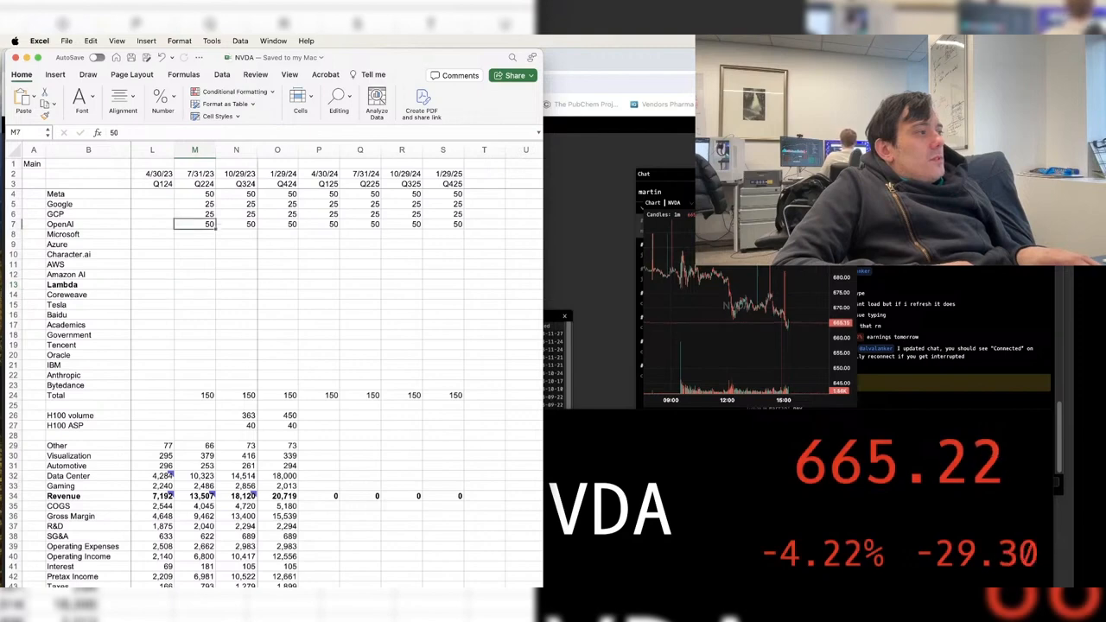
{"action": "key", "text": "Down"}
{"action": "key", "text": "Down"}
{"action": "key", "text": "Down"}
{"action": "key", "text": "Down"}
{"action": "key", "text": "Down"}
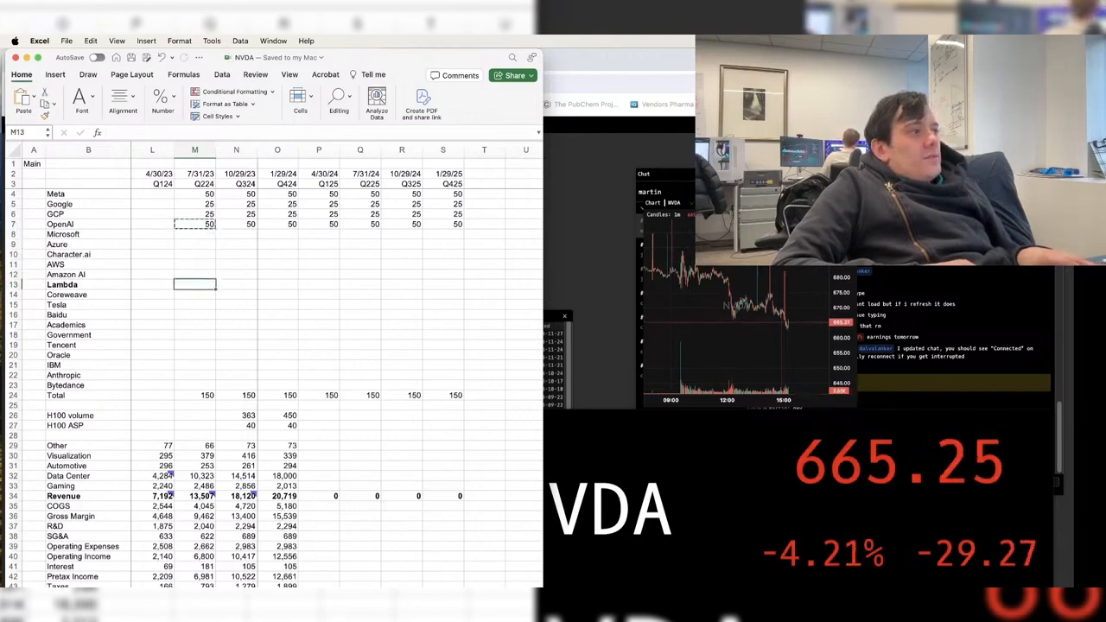
{"action": "key", "text": "Up"}
{"action": "key", "text": "Up"}
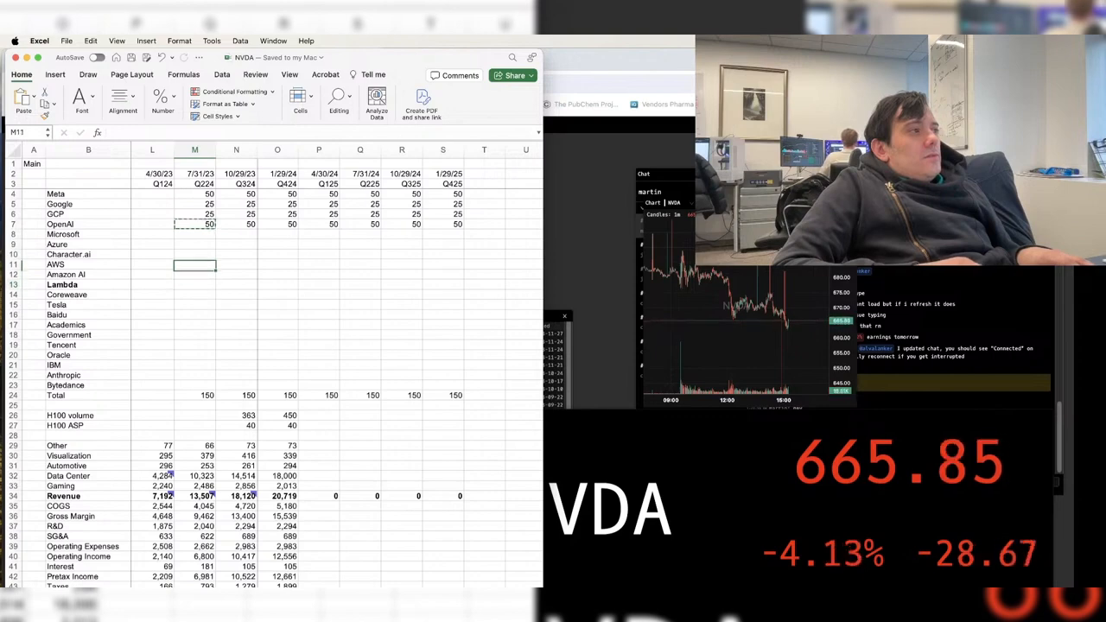
{"action": "key", "text": "Escape"}
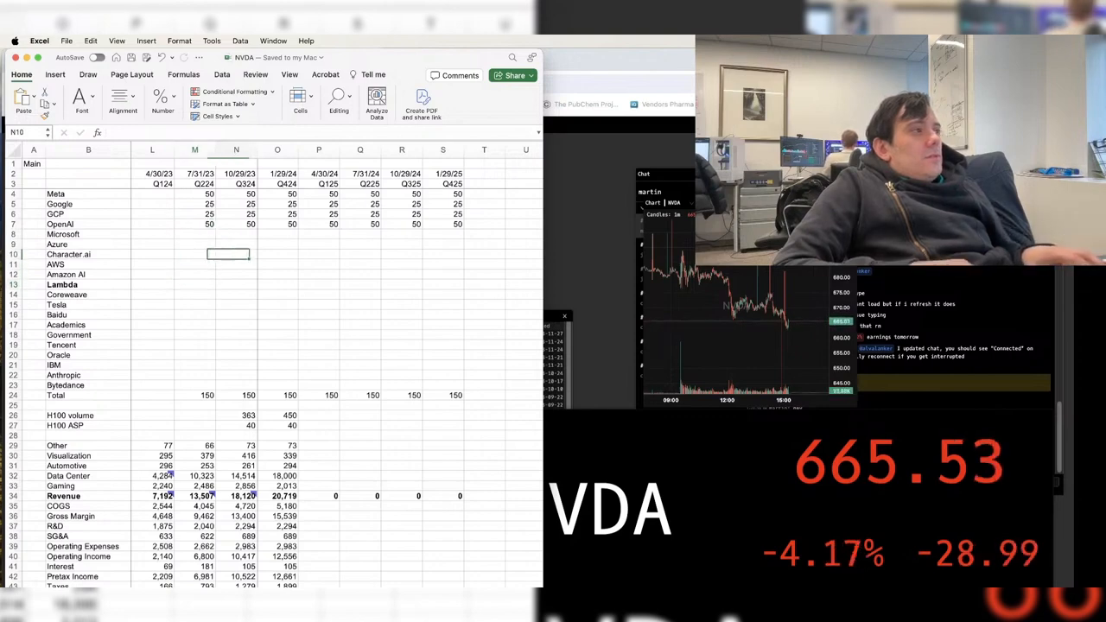
- Set Character.ai's Q224 and Q324 estimates to 5 each
{"action": "key", "text": "Down"}
{"action": "key", "text": "Down"}
{"action": "key", "text": "Down"}
{"action": "type", "text": "5"}
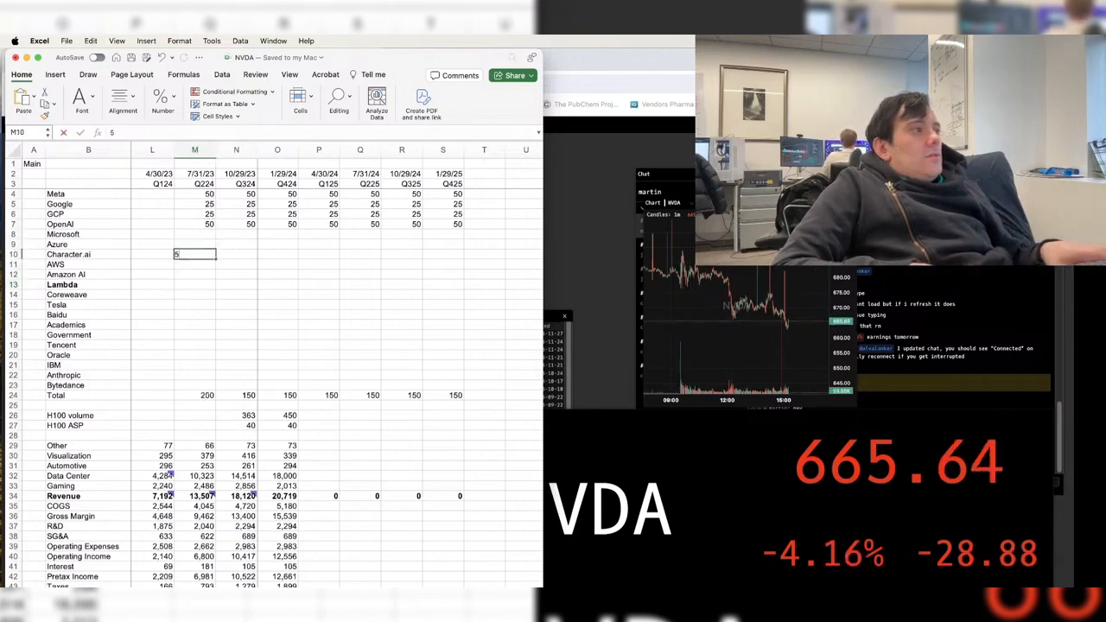
{"action": "key", "text": "Tab"}
{"action": "type", "text": "10"}
{"action": "key", "text": "Tab"}
{"action": "key", "text": "Left"}
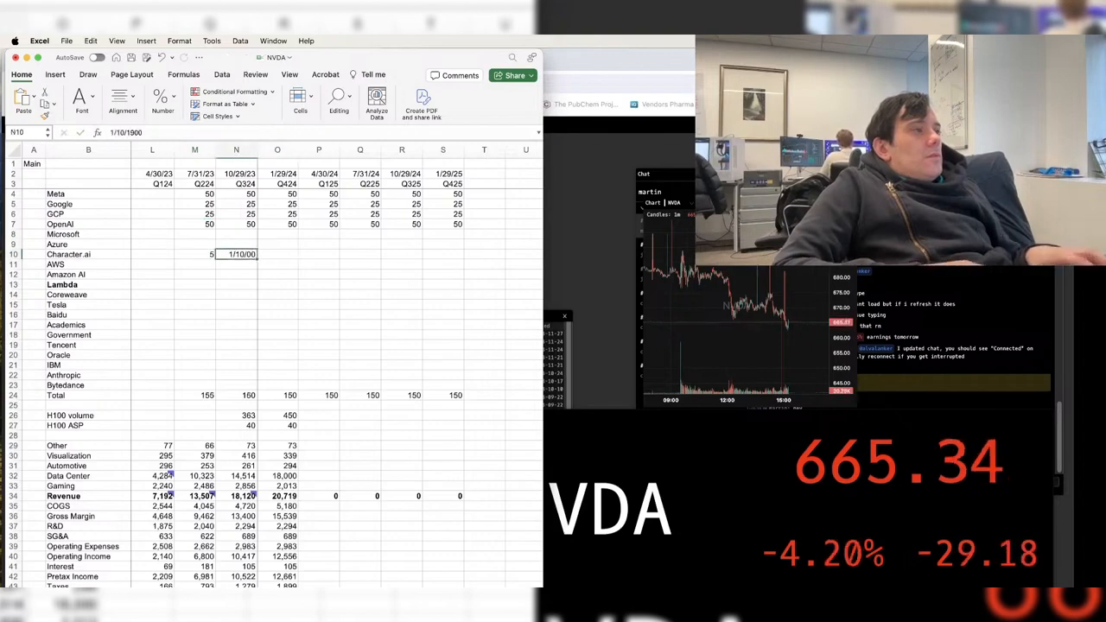
{"action": "type", "text": "5"}
{"action": "key", "text": "Tab"}
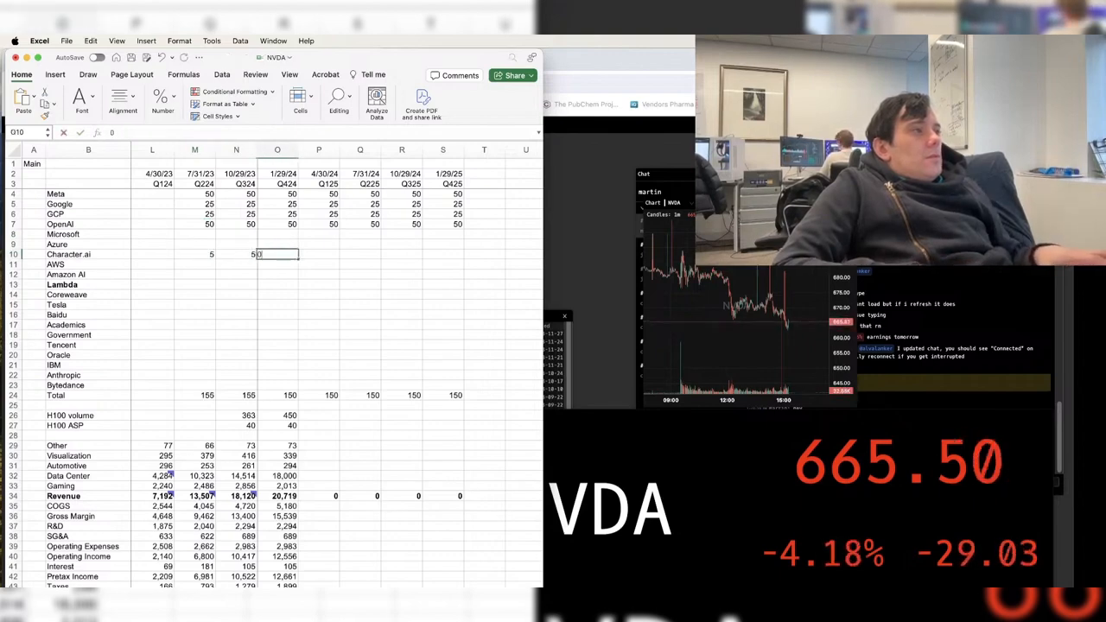
- Enter 5 as Character.ai's estimate in every quarter from Q424 through Q425
{"action": "type", "text": "5"}
{"action": "key", "text": "Tab"}
{"action": "type", "text": "5"}
{"action": "key", "text": "Tab"}
{"action": "type", "text": "5"}
{"action": "key", "text": "Tab"}
{"action": "type", "text": "5"}
{"action": "key", "text": "Tab"}
{"action": "type", "text": "5"}
{"action": "key", "text": "Left"}
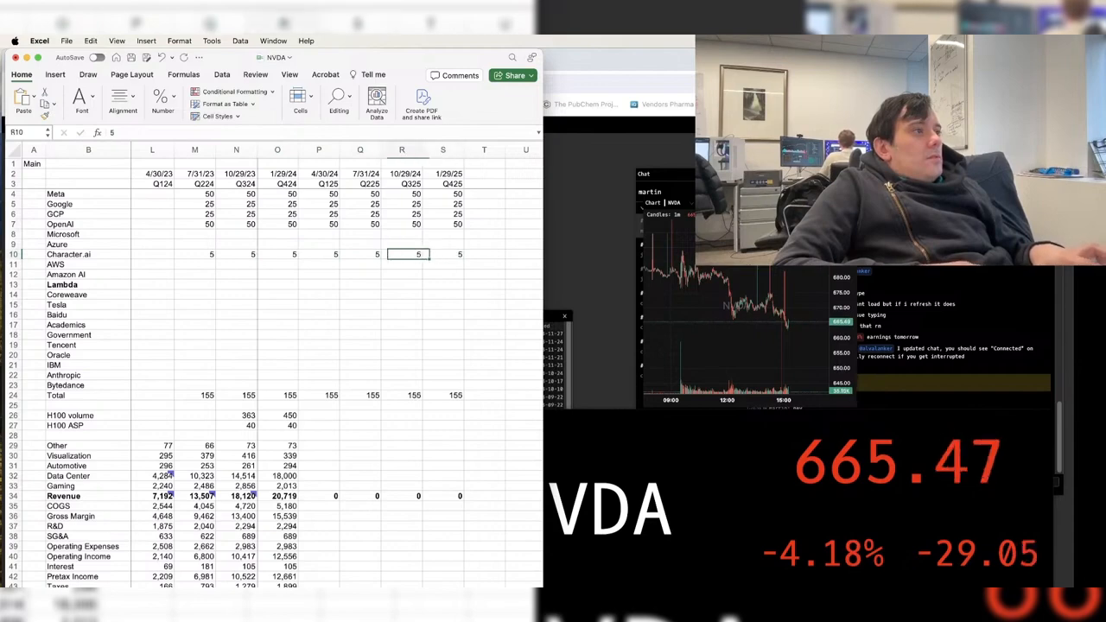
- Set Character.ai's estimates to 0 from Q424 through Q425, clearing the extra entries beyond Q425
{"action": "type", "text": "0"}
{"action": "key", "text": "Tab"}
{"action": "type", "text": "0"}
{"action": "key", "text": "Tab"}
{"action": "type", "text": "0"}
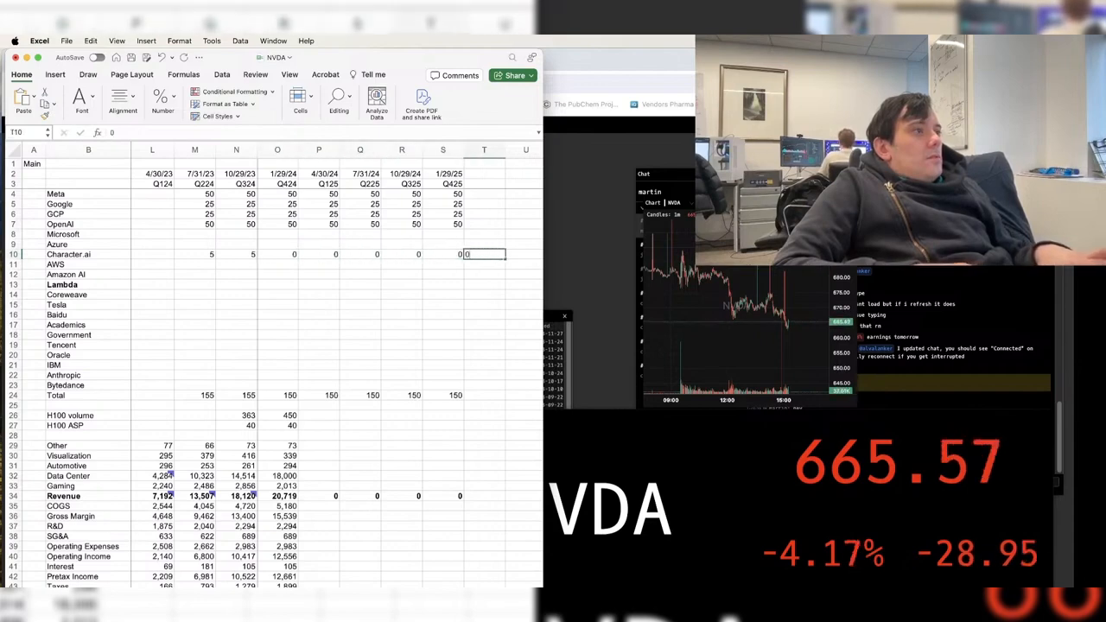
{"action": "type", "text": "\t0\t0\t0"}
{"action": "key", "text": "Tab"}
{"action": "key", "text": "Left"}
{"action": "key", "text": "BackSpace"}
{"action": "key", "text": "Left"}
{"action": "key", "text": "Left"}
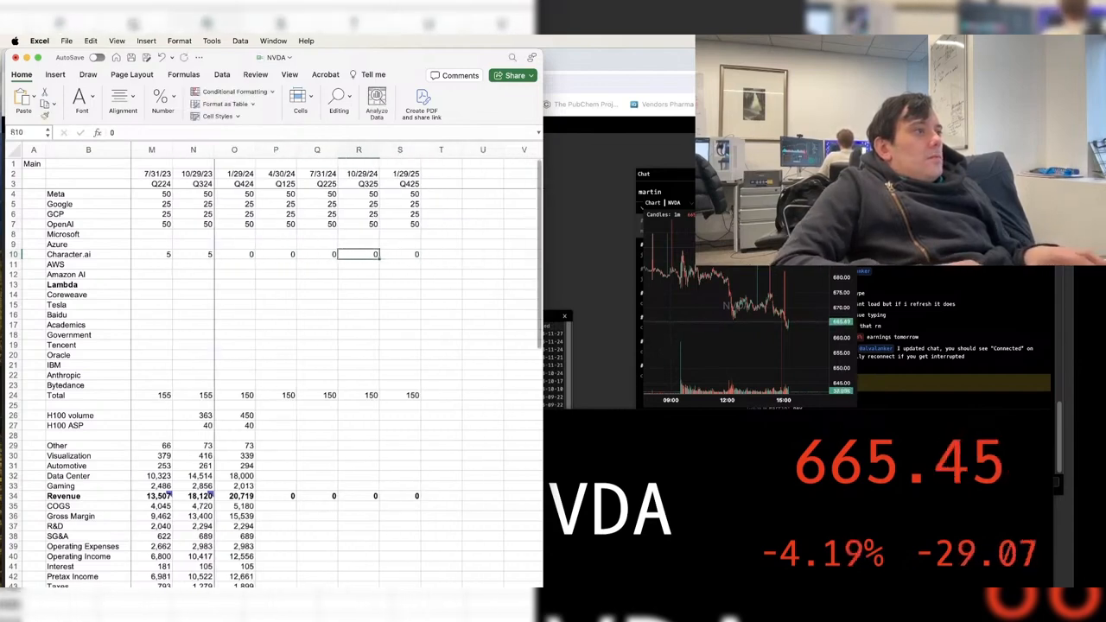
- Copy GCP's estimates of 25 per quarter from Q224 through Q425 into the Amazon AI row
{"action": "key", "text": "Left"}
{"action": "key", "text": "Left"}
{"action": "key", "text": "Left"}
{"action": "key", "text": "Down"}
{"action": "key", "text": "Left"}
{"action": "key", "text": "Left"}
{"action": "key", "text": "Up"}
{"action": "key", "text": "Up"}
{"action": "key", "text": "Up"}
{"action": "key", "text": "Up"}
{"action": "key", "text": "Up"}
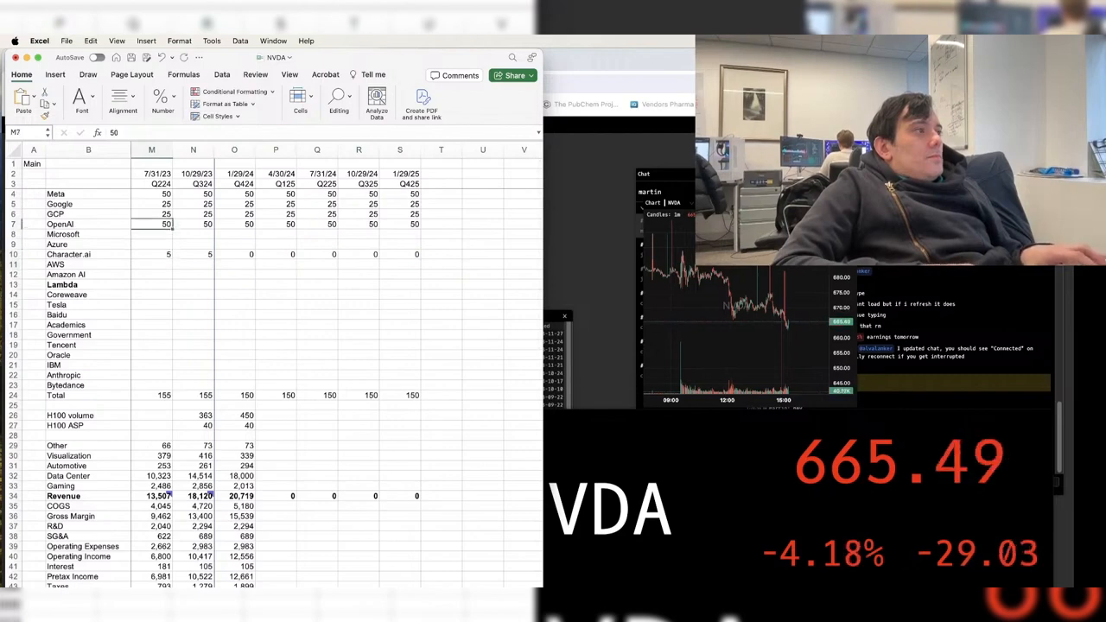
{"action": "key", "text": "ctrl+shift+Right"}
{"action": "key", "text": "ctrl+c"}
{"action": "key", "text": "Down"}
{"action": "key", "text": "Down"}
{"action": "key", "text": "Down"}
{"action": "key", "text": "Down"}
{"action": "key", "text": "Down"}
{"action": "key", "text": "Down"}
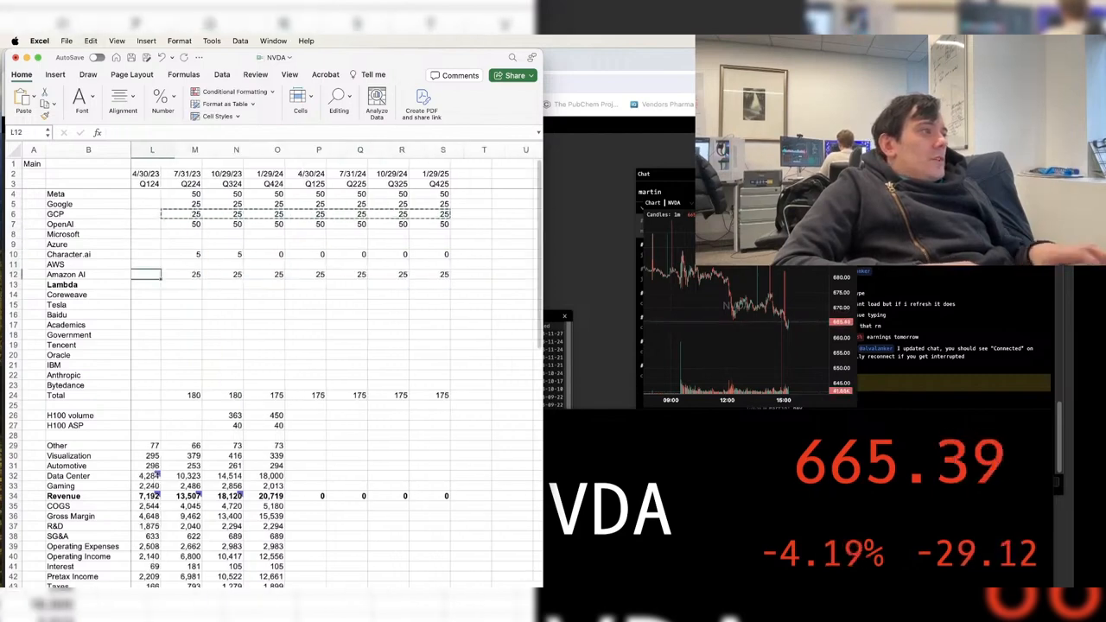
{"action": "key", "text": "ctrl+v"}
{"action": "key", "text": "Left"}
{"action": "key", "text": "Left"}
{"action": "key", "text": "Right"}
{"action": "key", "text": "Right"}
{"action": "key", "text": "Right"}
{"action": "key", "text": "Right"}
{"action": "key", "text": "Right"}
{"action": "key", "text": "Right"}
{"action": "key", "text": "Right"}
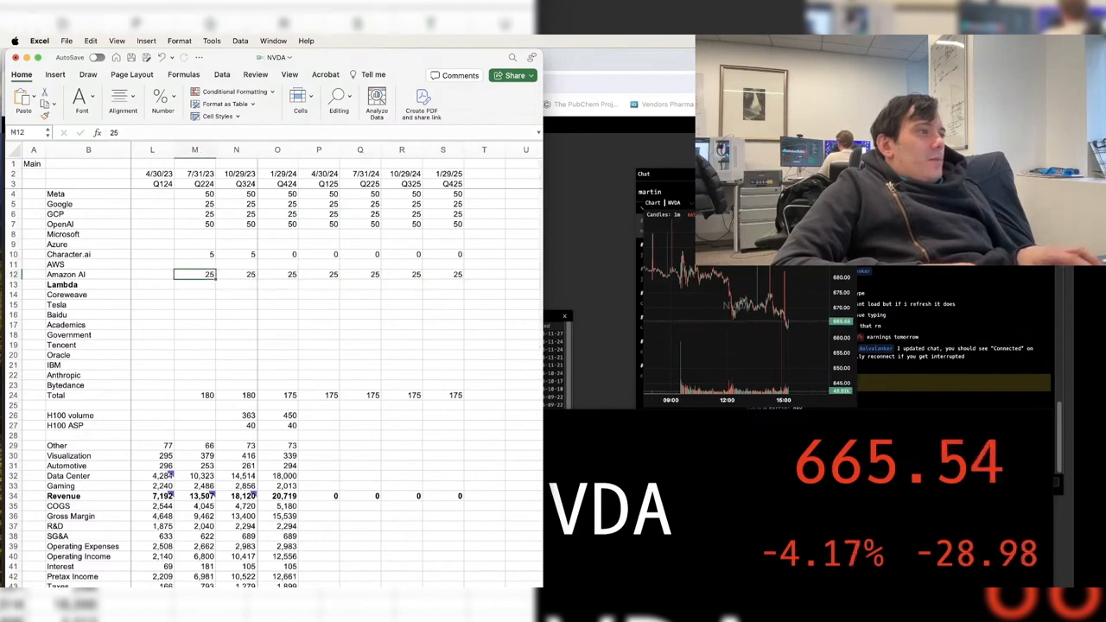
{"action": "key", "text": "ctrl+shift+Right"}
- Set Meta's Q224 estimate to 25
{"action": "key", "text": "Up"}
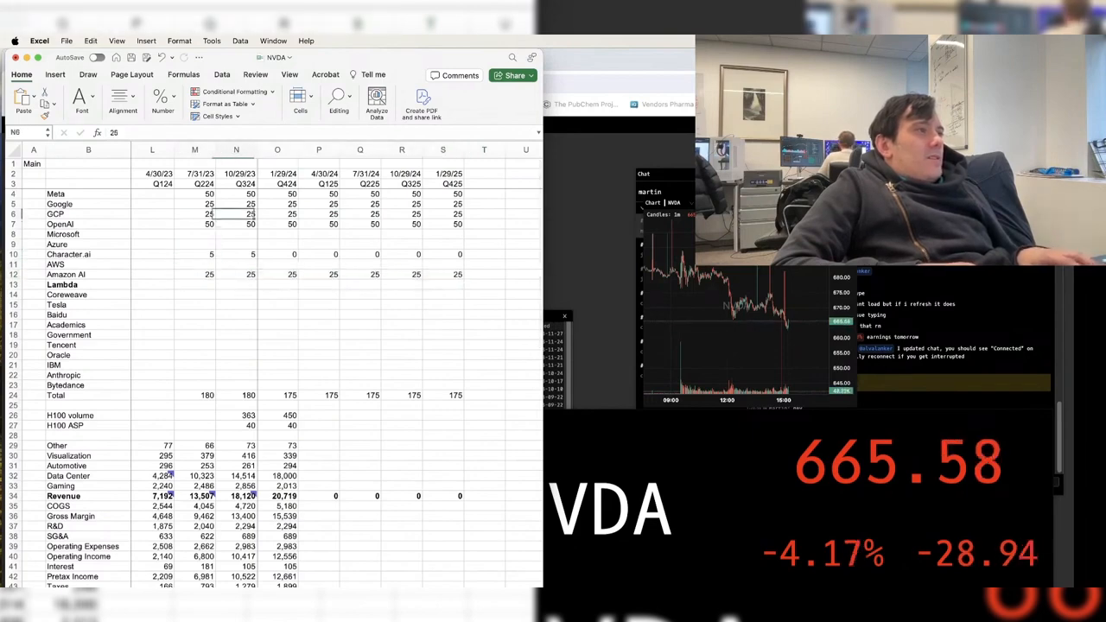
{"action": "key", "text": "Up"}
{"action": "key", "text": "Left"}
{"action": "key", "text": "Left"}
{"action": "type", "text": "2"}
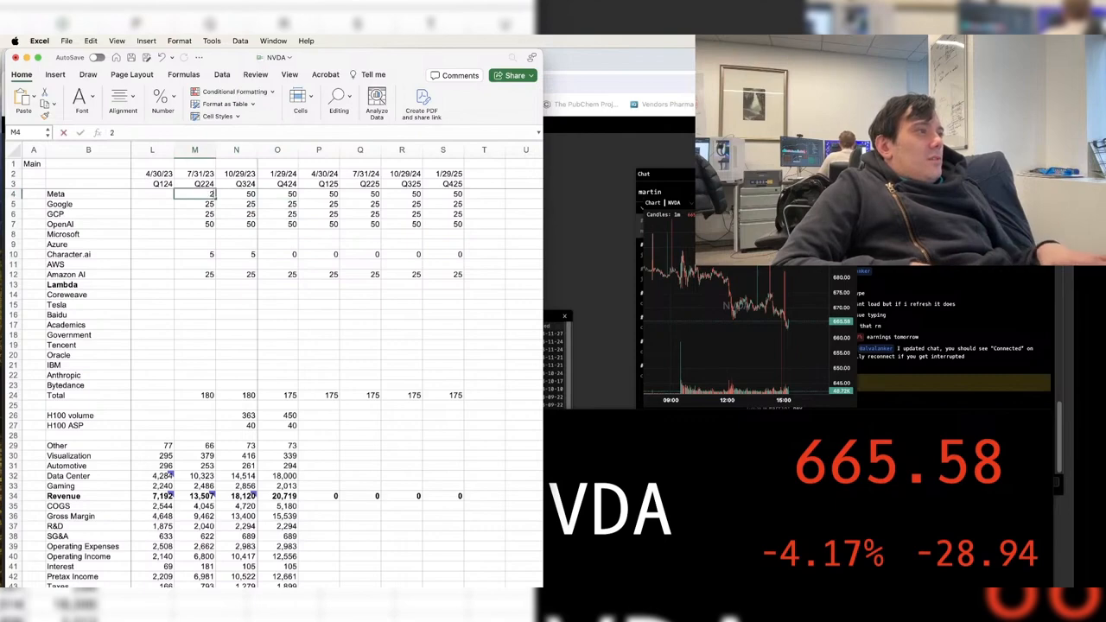
{"action": "type", "text": "5"}
{"action": "key", "text": "Right"}
- Set Meta's estimates to 75 in each quarter from Q424 through Q425
{"action": "key", "text": "Right"}
{"action": "type", "text": "75"}
{"action": "key", "text": "Right"}
{"action": "type", "text": "75"}
{"action": "key", "text": "Right"}
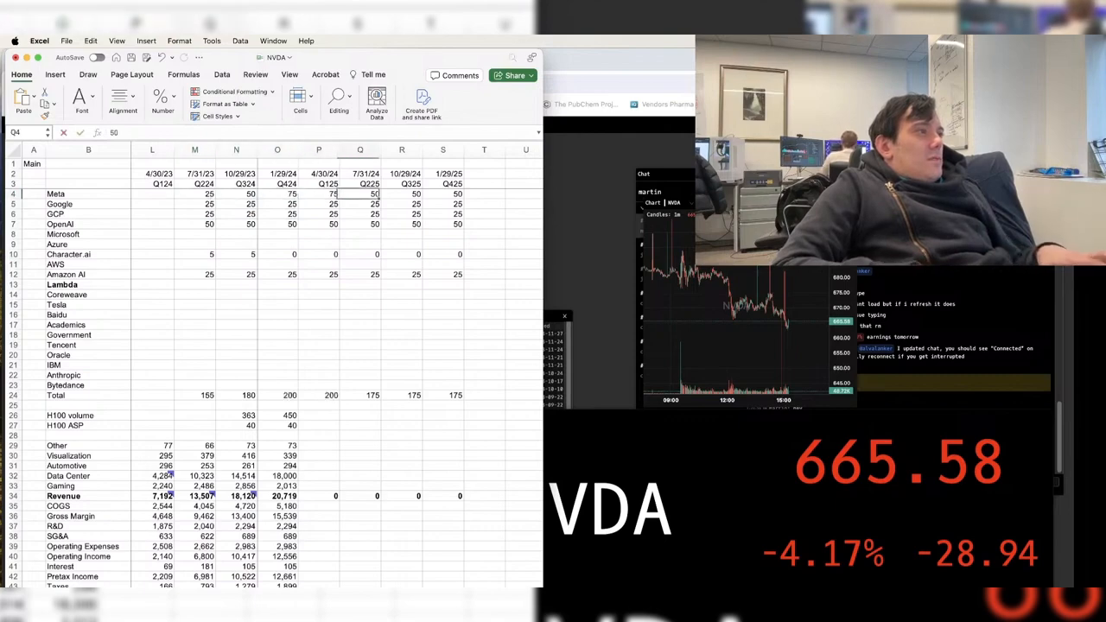
{"action": "type", "text": "75"}
{"action": "key", "text": "Right"}
{"action": "type", "text": "75"}
{"action": "key", "text": "Right"}
{"action": "type", "text": "75"}
{"action": "key", "text": "Right"}
- Select Meta's estimates from Q324 through Q425 to check them together
{"action": "key", "text": "Left"}
{"action": "key", "text": "shift+Left"}
{"action": "key", "text": "shift+Left"}
{"action": "key", "text": "shift+Left"}
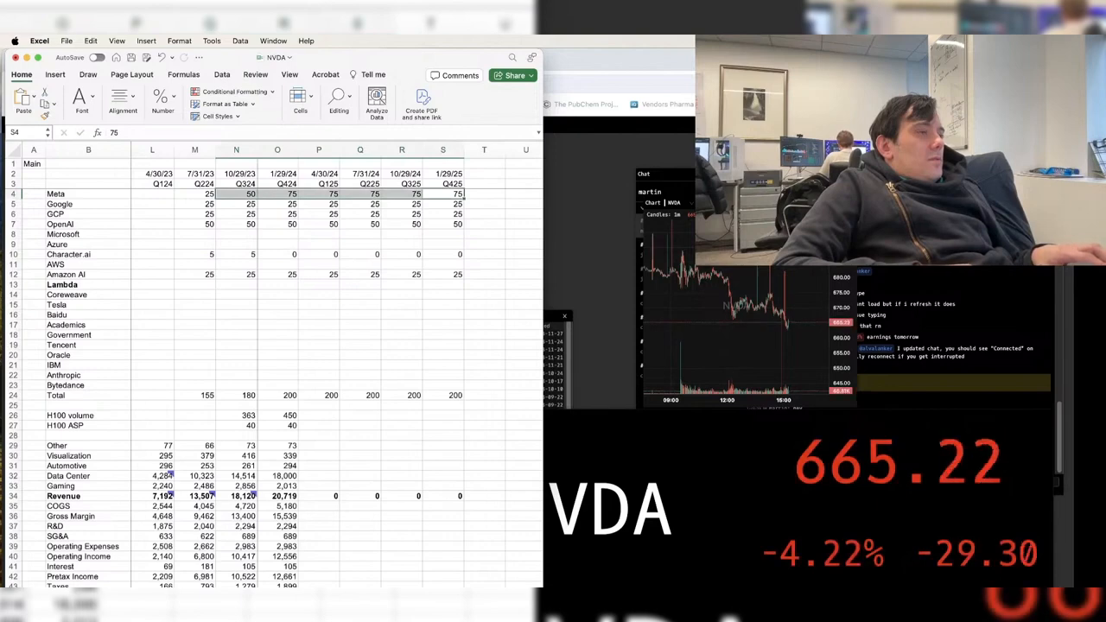
- Set Meta's estimates to 50 in Q225 and Q325, and to 25 in Q425
{"action": "key", "text": "Left"}
{"action": "key", "text": "Left"}
{"action": "type", "text": "50"}
{"action": "key", "text": "Right"}
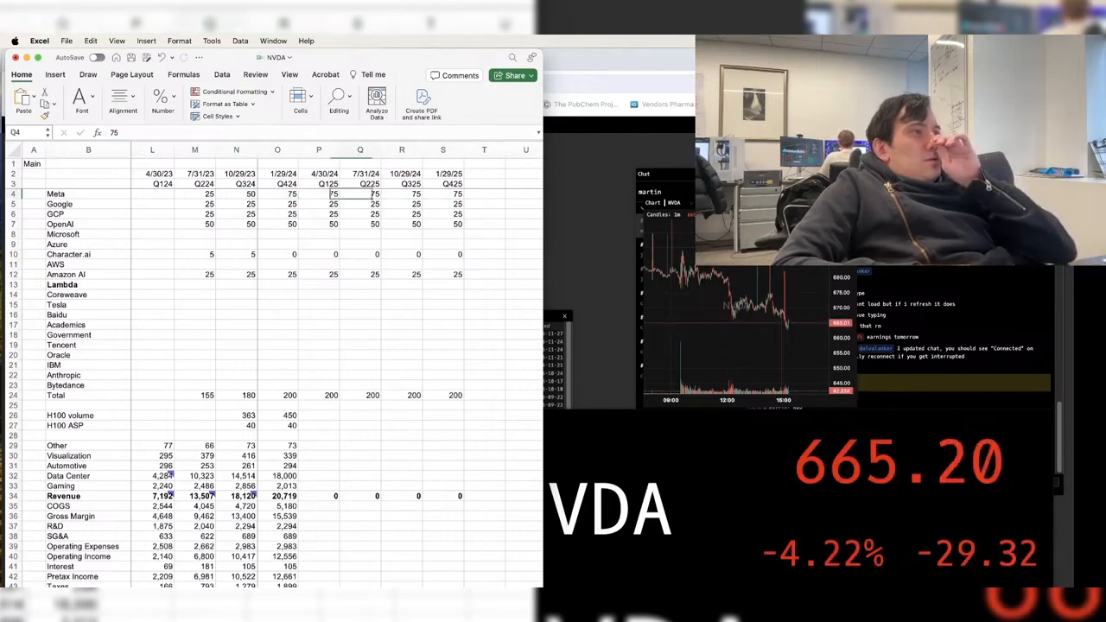
{"action": "type", "text": "50"}
{"action": "key", "text": "Right"}
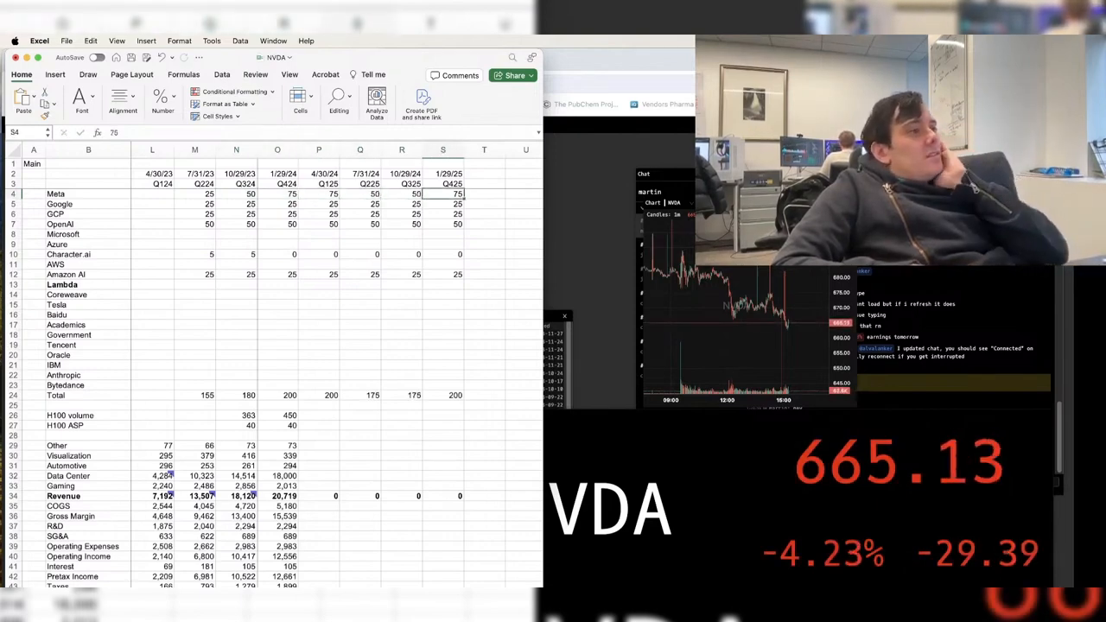
{"action": "type", "text": "25"}
- Select Meta's estimates from Q424 through Q425 to check them, and save the workbook
{"action": "key", "text": "shift+Left"}
{"action": "key", "text": "shift+Left"}
{"action": "key", "text": "shift+Left"}
{"action": "key", "text": "shift+Left"}
{"action": "key", "text": "shift+Left"}
{"action": "key", "text": "shift+Left"}
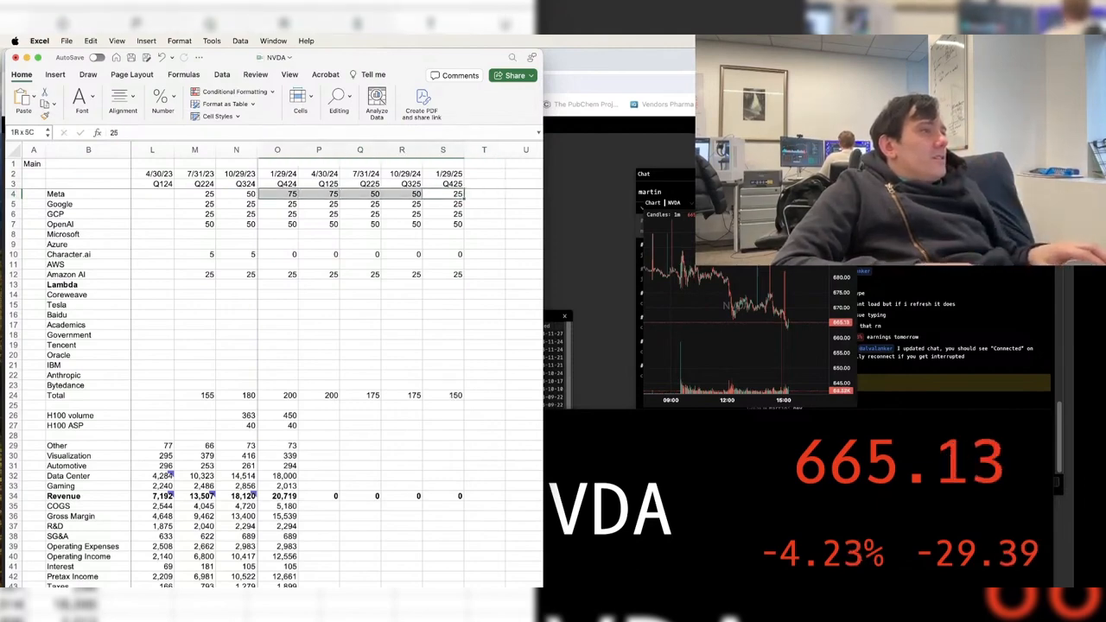
{"action": "key", "text": "shift+Right"}
{"action": "key", "text": "shift+Right"}
{"action": "key", "text": "shift+Right"}
{"action": "key", "text": "shift+Right"}
{"action": "key", "text": "shift+Right"}
{"action": "key", "text": "shift+Right"}
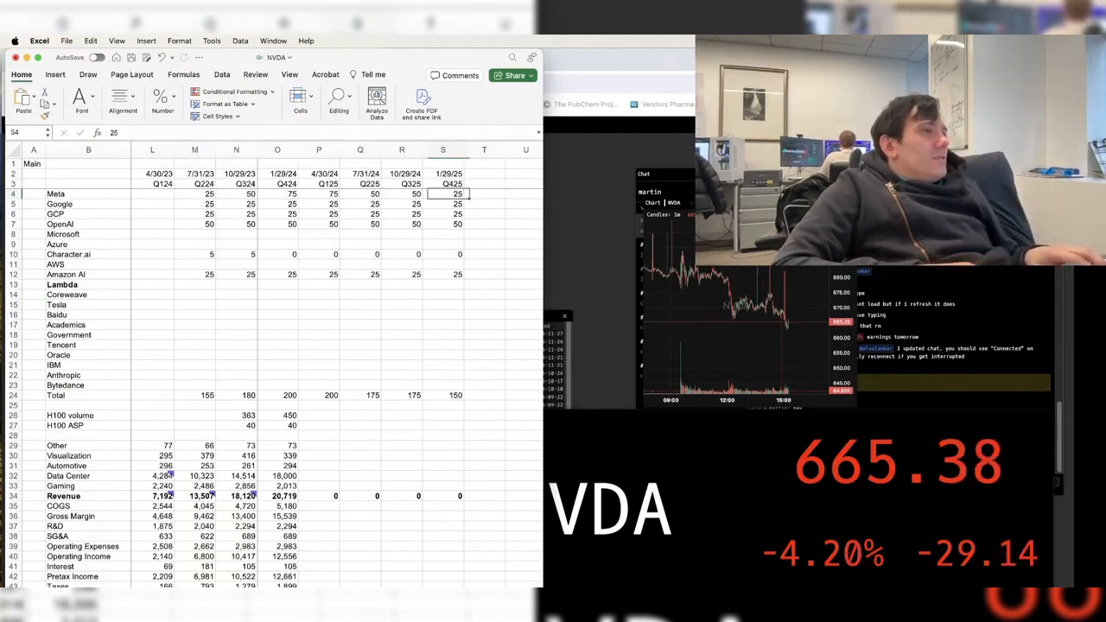
{"action": "key", "text": "super+s"}
- Copy OpenAI's estimates of 50 per quarter from Q224 through Q425 into the Microsoft row
{"action": "key", "text": "Down"}
{"action": "key", "text": "Left"}
{"action": "key", "text": "Left"}
{"action": "key", "text": "Left"}
{"action": "key", "text": "Left"}
{"action": "key", "text": "Left"}
{"action": "key", "text": "Left"}
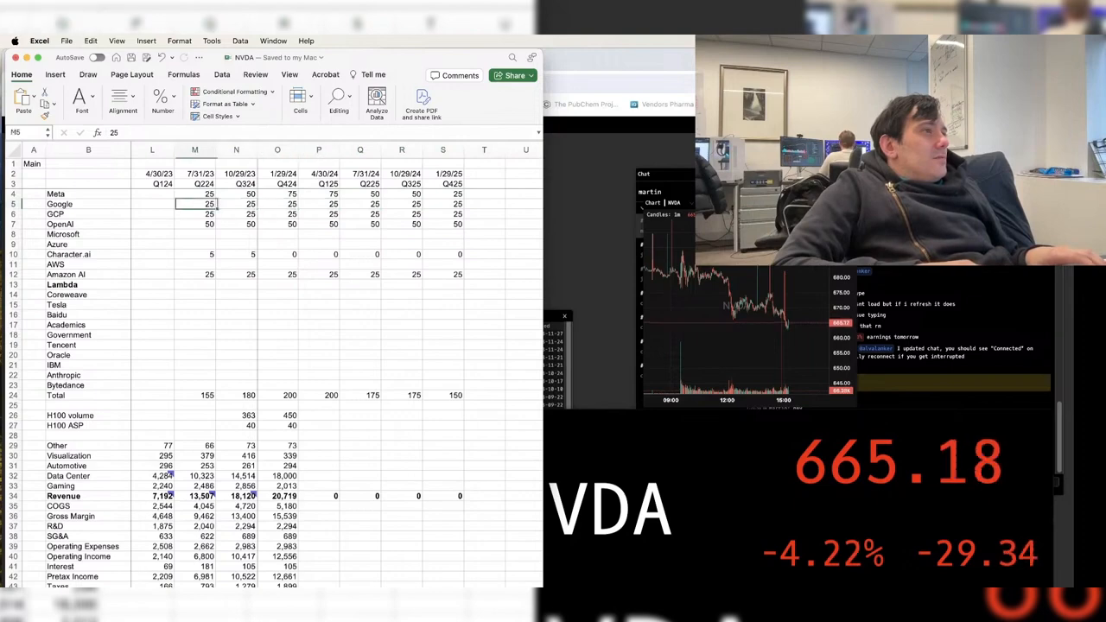
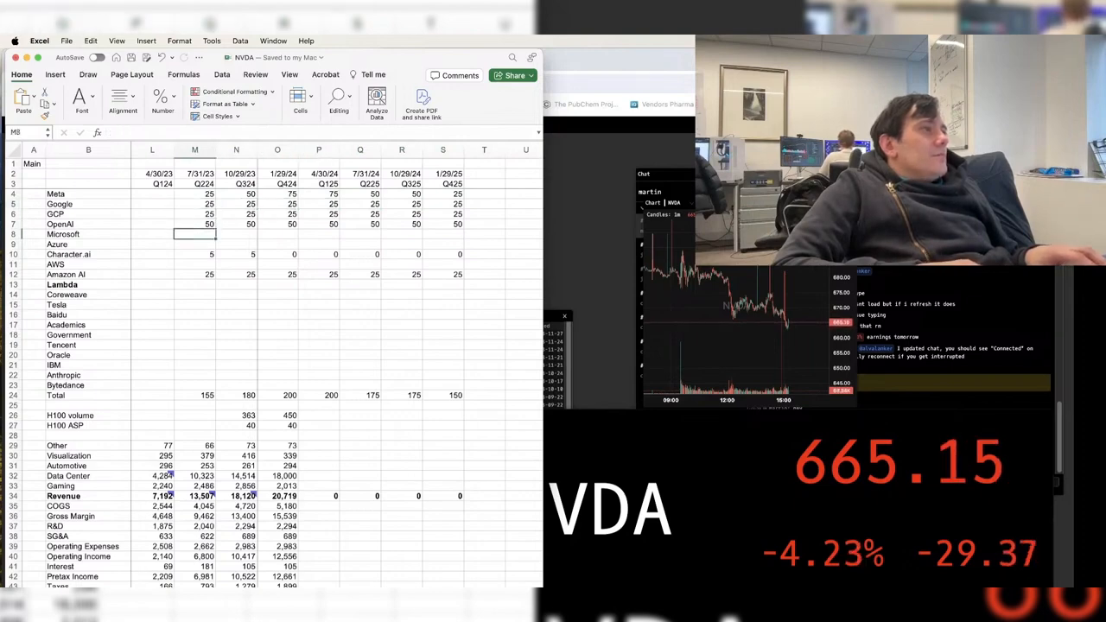
{"action": "key", "text": "Up"}
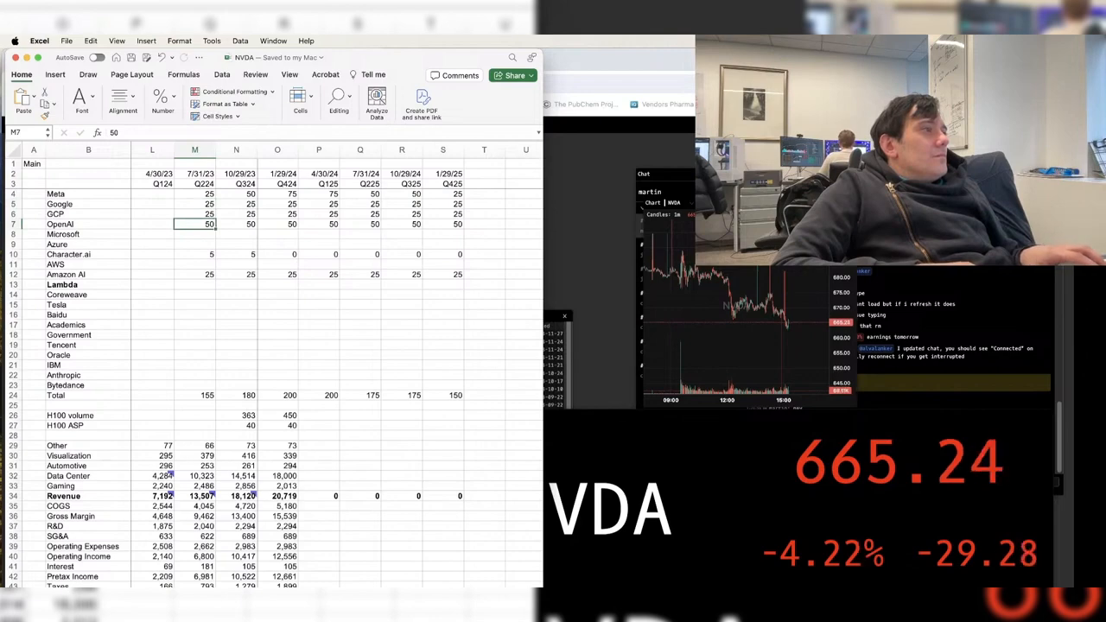
{"action": "key", "text": "shift+Right"}
{"action": "key", "text": "shift+Right"}
{"action": "key", "text": "shift+Right"}
{"action": "key", "text": "shift+Right"}
{"action": "key", "text": "shift+Right"}
{"action": "key", "text": "shift+Right"}
{"action": "key", "text": "super+c"}
{"action": "key", "text": "Down"}
{"action": "key", "text": "super+v"}
{"action": "key", "text": "Down"}
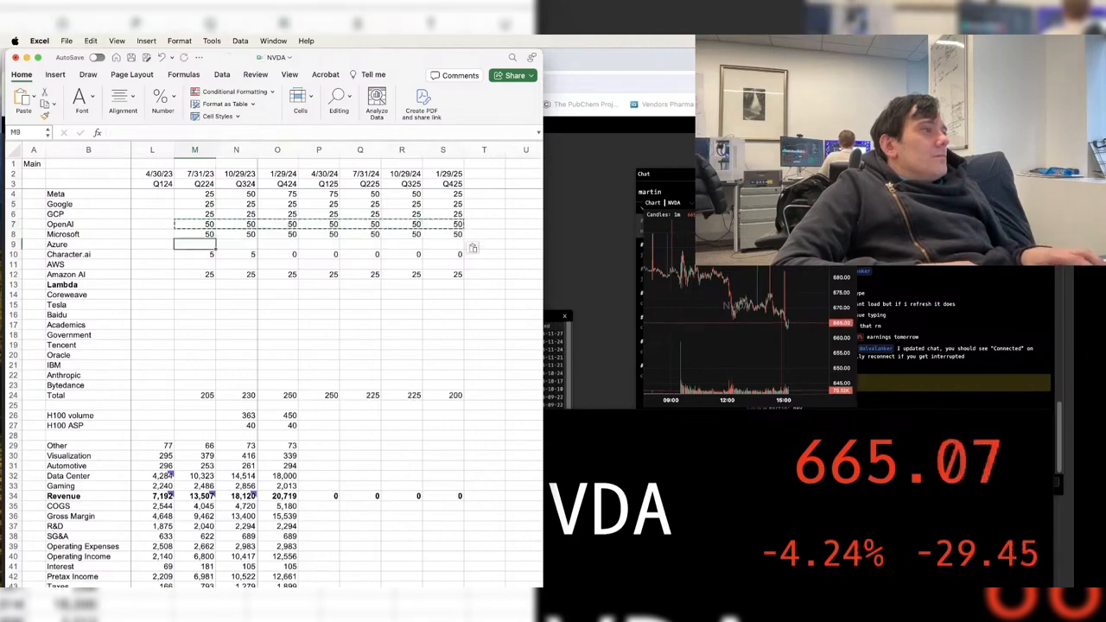
- Replace Microsoft's estimates with a copy of GCP's 25 per quarter from Q224 through Q425
{"action": "key", "text": "Up"}
{"action": "key", "text": "Up"}
{"action": "key", "text": "super+shift+Right"}
{"action": "key", "text": "super+c"}
{"action": "key", "text": "Down"}
{"action": "key", "text": "Down"}
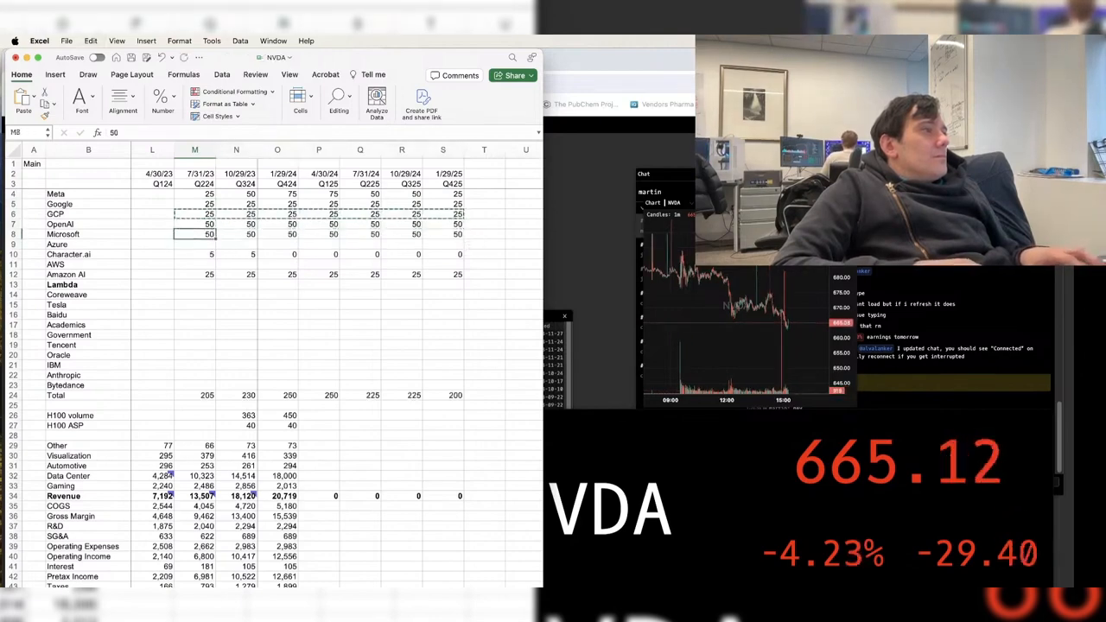
{"action": "key", "text": "super+v"}
- Copy OpenAI's estimates of 50 per quarter from Q224 through Q425 into the Azure row
{"action": "key", "text": "Up"}
{"action": "key", "text": "Up"}
{"action": "key", "text": "Down"}
{"action": "key", "text": "super+shift+Right"}
{"action": "key", "text": "super+c"}
{"action": "key", "text": "Down"}
{"action": "key", "text": "Down"}
{"action": "key", "text": "super+v"}
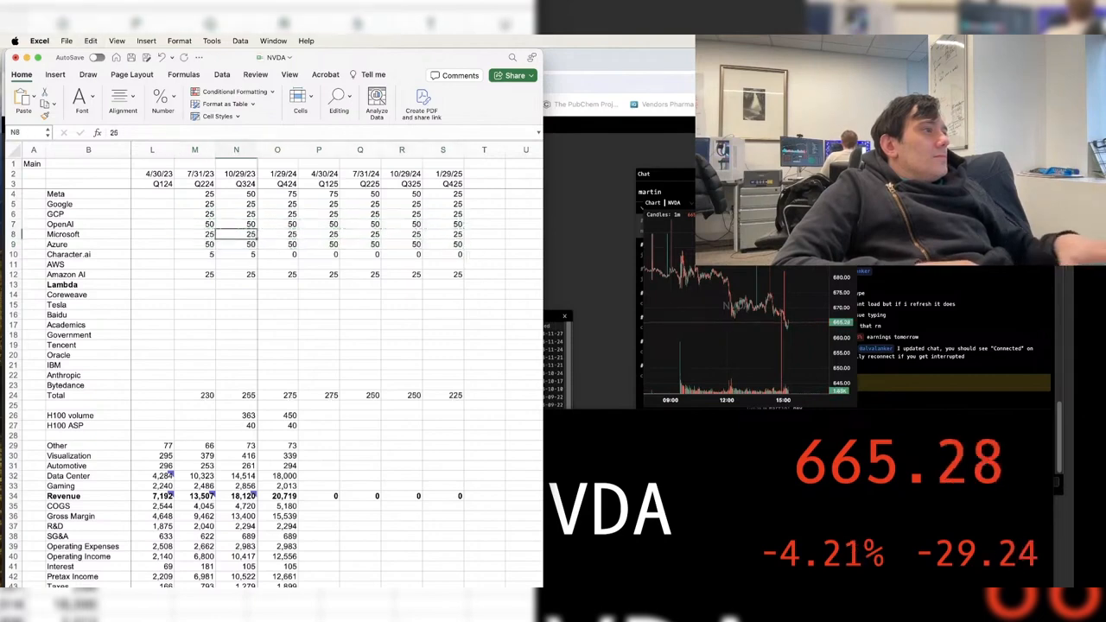
- Set Azure's estimates to 25 in Q224, 50 in Q324 and 75 in Q424
{"action": "key", "text": "Right"}
{"action": "key", "text": "Right"}
{"action": "key", "text": "Right"}
{"action": "key", "text": "Left"}
{"action": "key", "text": "Left"}
{"action": "key", "text": "Left"}
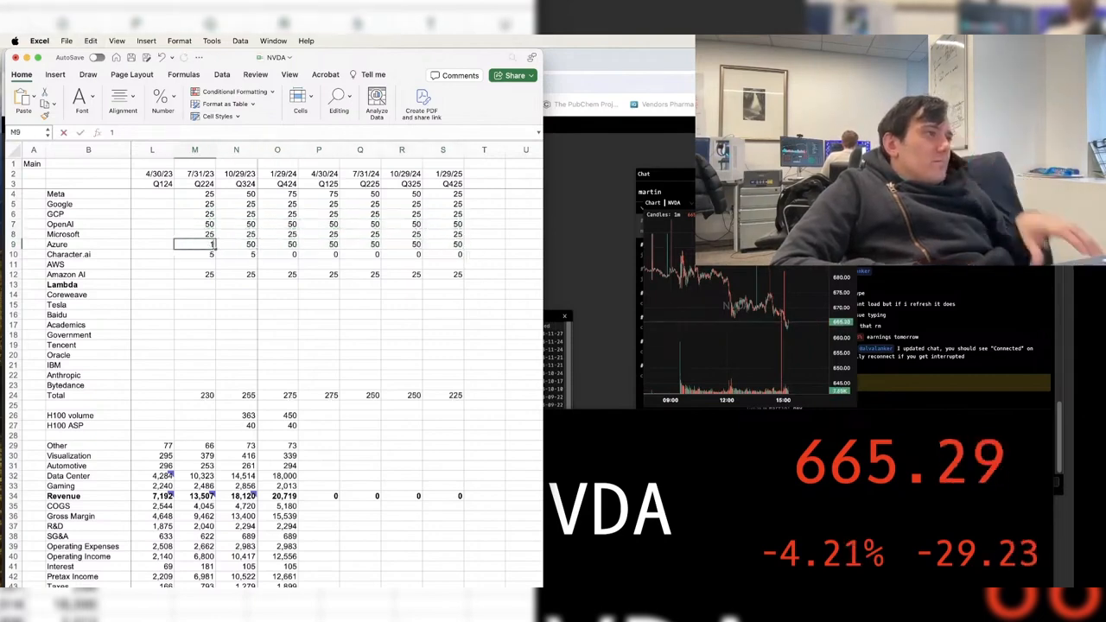
{"action": "type", "text": "25"}
{"action": "key", "text": "Tab"}
{"action": "type", "text": "25"}
{"action": "key", "text": "Tab"}
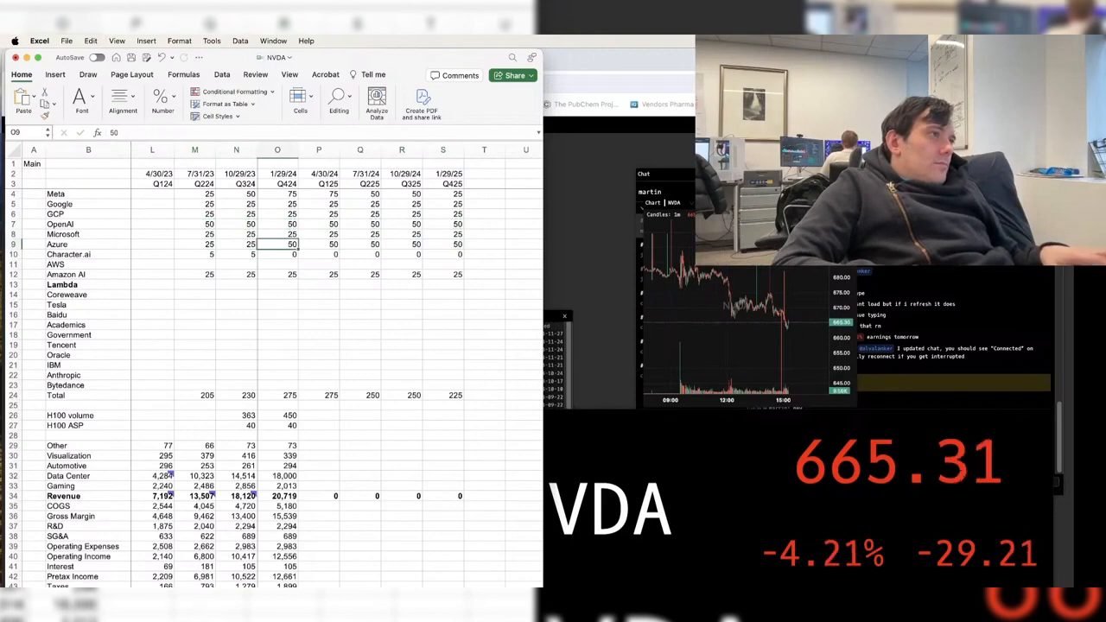
{"action": "type", "text": "75"}
{"action": "key", "text": "Tab"}
- Set Azure's estimates to 100 in each quarter from Q125 through Q425
{"action": "type", "text": "100"}
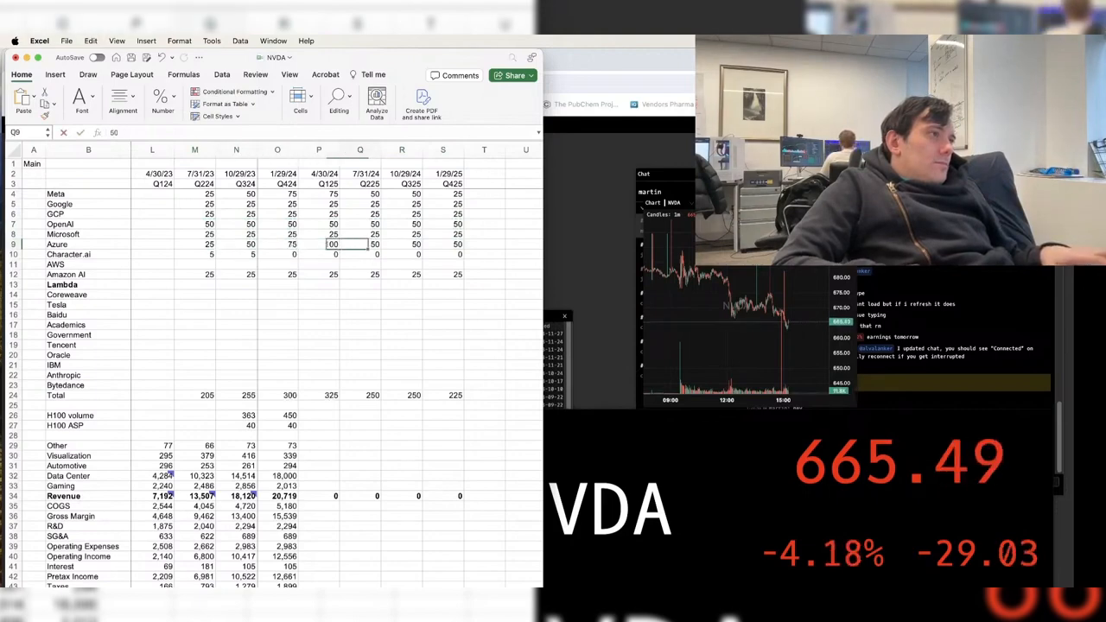
{"action": "key", "text": "Tab"}
{"action": "type", "text": "100"}
{"action": "key", "text": "Tab"}
{"action": "type", "text": "100"}
{"action": "key", "text": "Tab"}
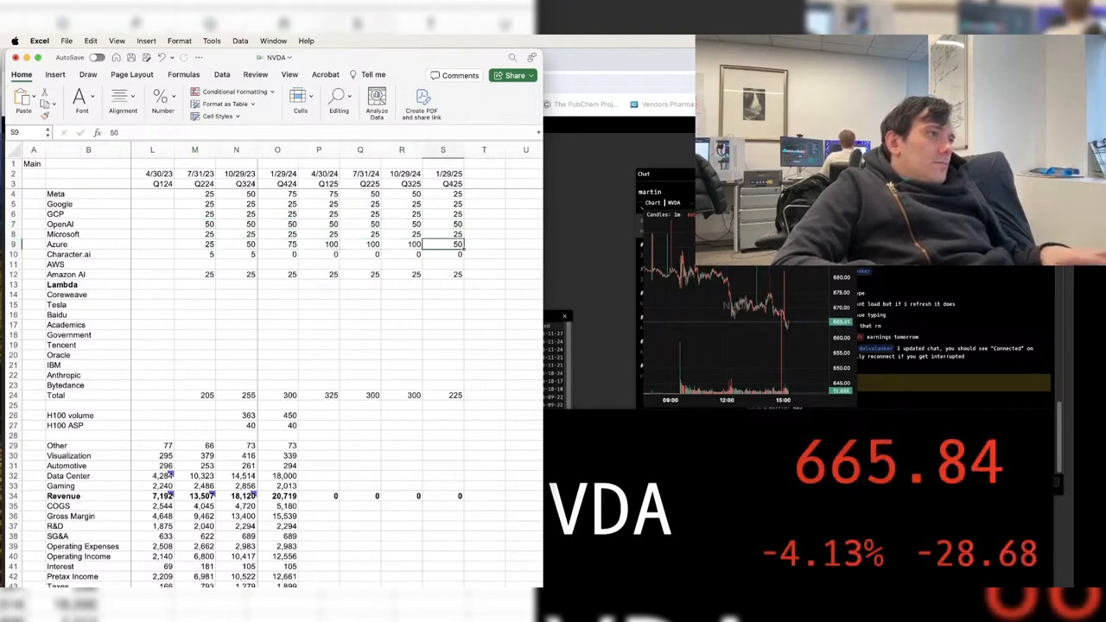
{"action": "type", "text": "100"}
{"action": "key", "text": "Tab"}
- Select Azure's estimates from Q424 through Q425 to review them, and save the workbook
{"action": "key", "text": "Left"}
{"action": "key", "text": "shift+Left"}
{"action": "key", "text": "shift+Left"}
{"action": "key", "text": "shift+Left"}
{"action": "key", "text": "shift+Left"}
{"action": "key", "text": "Down"}
{"action": "key", "text": "Left"}
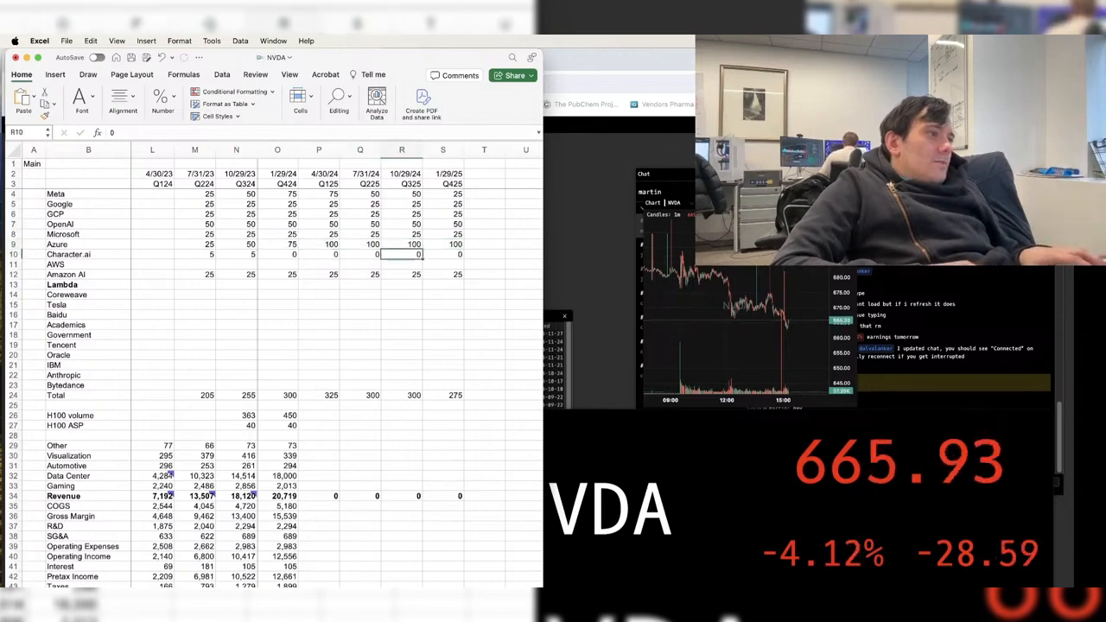
{"action": "key", "text": "super+s"}
- Look over the customer rows below Character.ai for those still lacking estimates
{"action": "key", "text": "Left"}
{"action": "key", "text": "Left"}
{"action": "key", "text": "Down"}
{"action": "key", "text": "Down"}
{"action": "key", "text": "Down"}
{"action": "key", "text": "Down"}
{"action": "key", "text": "Down"}
{"action": "key", "text": "Down"}
{"action": "key", "text": "Down"}
{"action": "key", "text": "Down"}
{"action": "key", "text": "Down"}
{"action": "key", "text": "Down"}
{"action": "key", "text": "Left"}
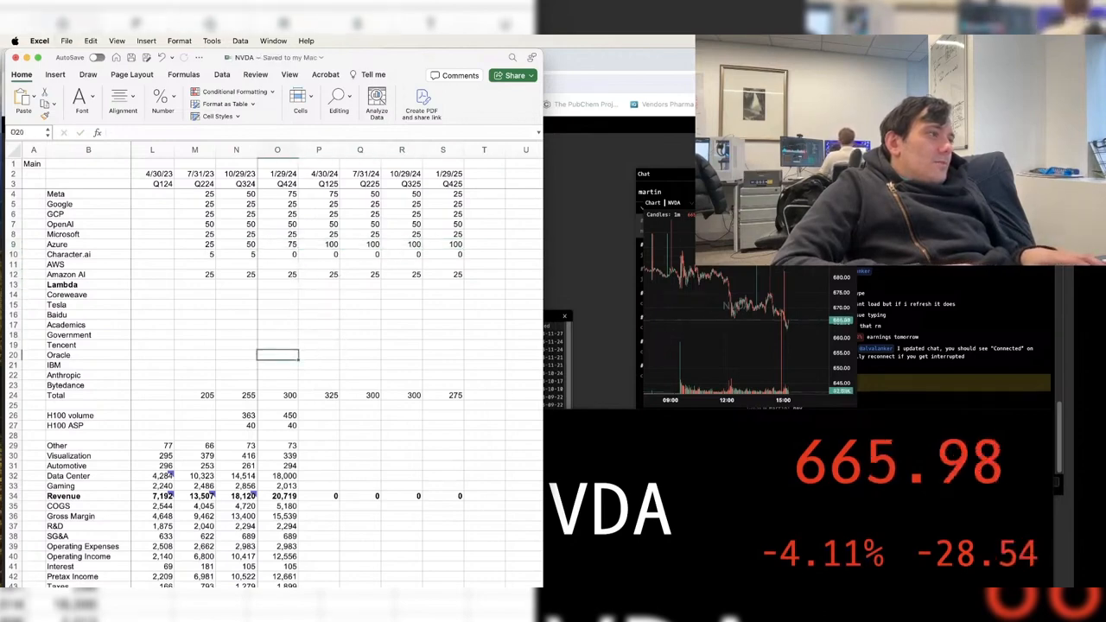
{"action": "key", "text": "Up"}
{"action": "key", "text": "Up"}
{"action": "key", "text": "Up"}
{"action": "key", "text": "Up"}
{"action": "key", "text": "Up"}
{"action": "key", "text": "Up"}
{"action": "key", "text": "Up"}
{"action": "key", "text": "Left"}
{"action": "key", "text": "Left"}
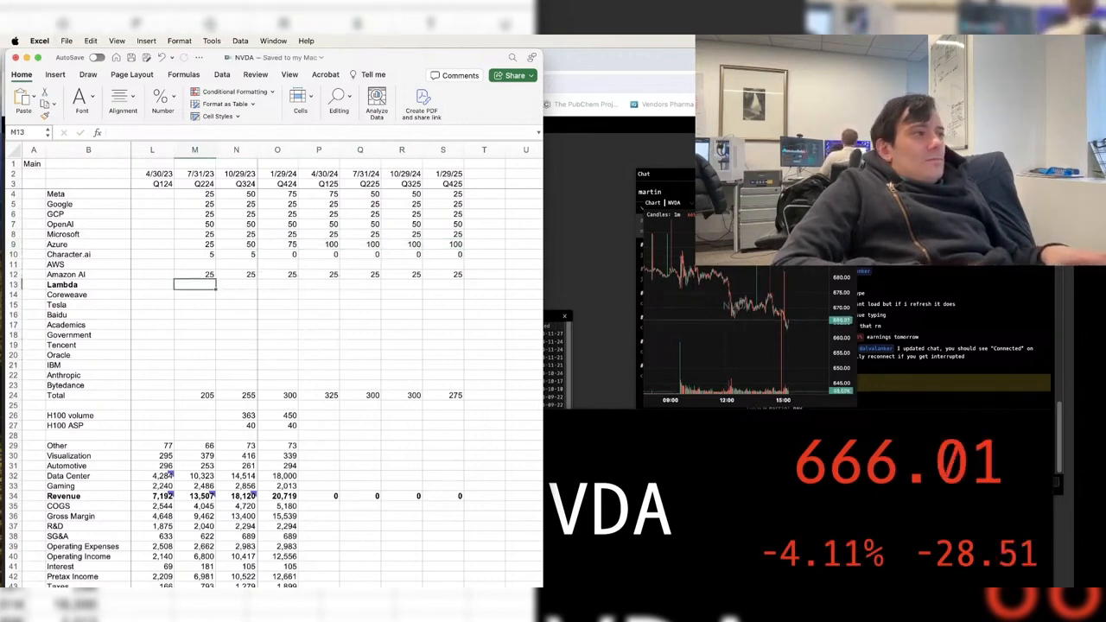
- Copy Amazon AI's estimates of 25 per quarter from Q224 through Q425 into the Lambda and Coreweave rows
{"action": "key", "text": "Up"}
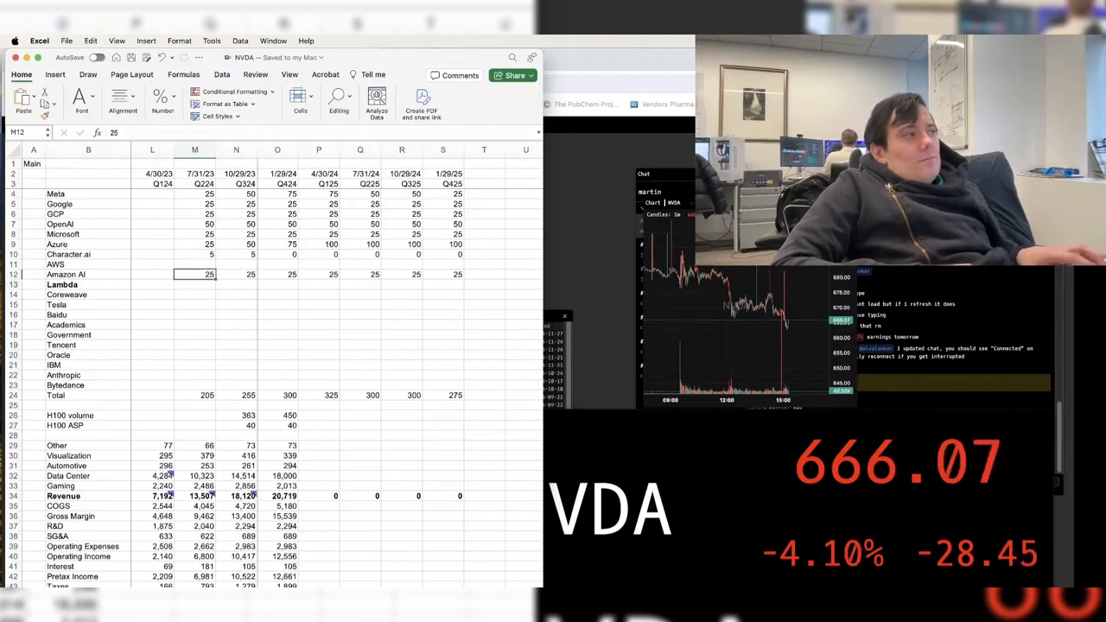
{"action": "key", "text": "shift+super+Right"}
{"action": "key", "text": "super+c"}
{"action": "key", "text": "Down"}
{"action": "key", "text": "super+v"}
{"action": "key", "text": "Down"}
{"action": "key", "text": "super+v"}
{"action": "key", "text": "Down"}
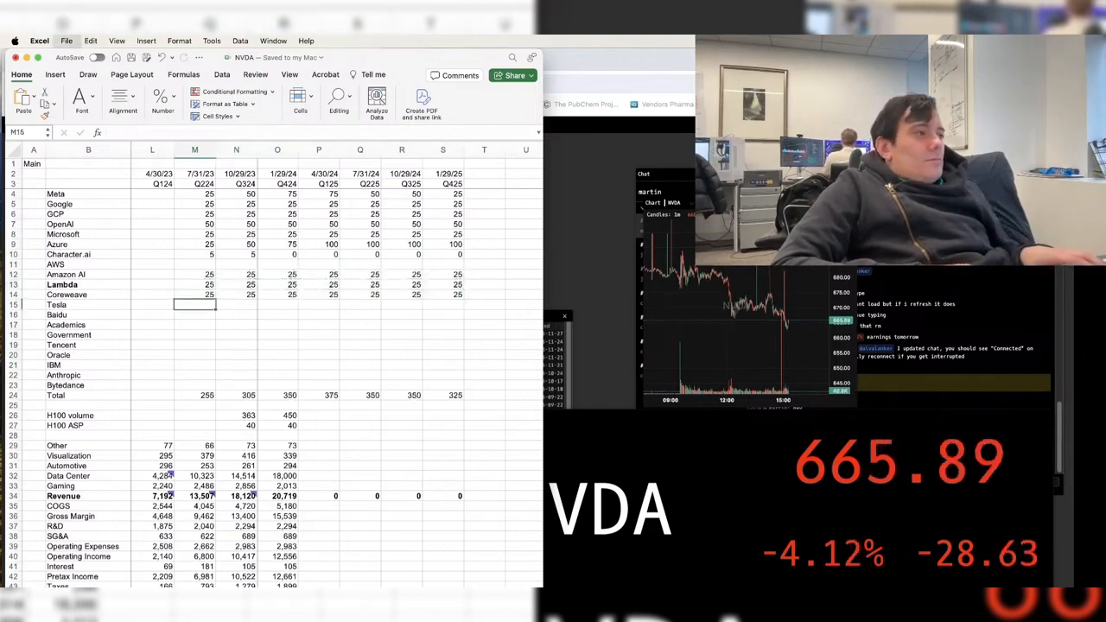
- Set Tesla's estimates to 5 in both Q224 and Q324
{"action": "key", "text": "Up"}
{"action": "key", "text": "Right"}
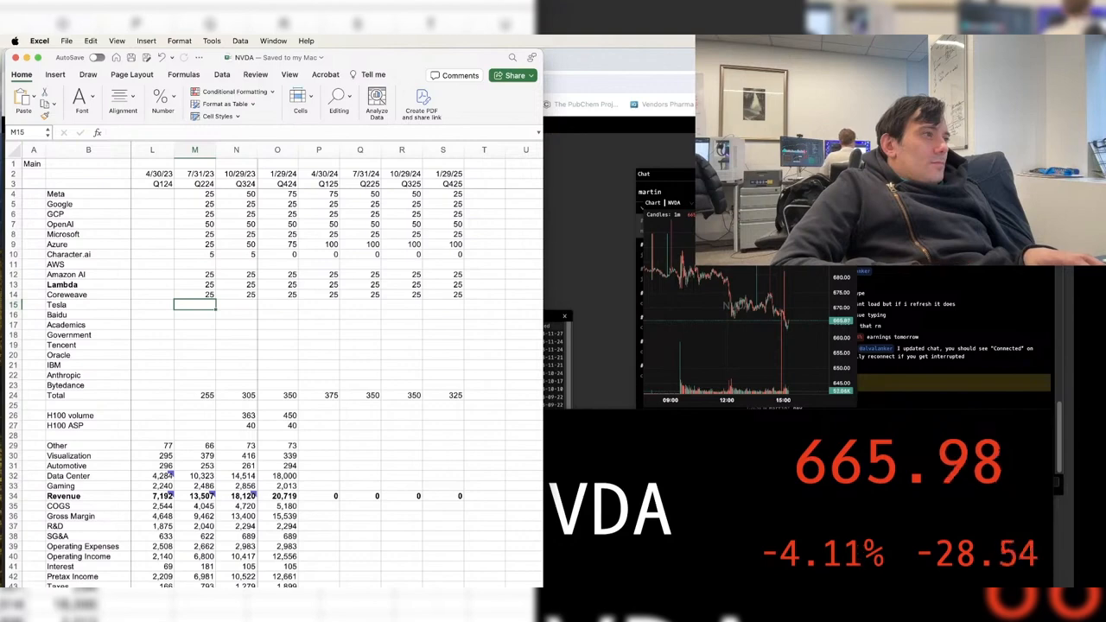
{"action": "key", "text": "Right"}
{"action": "key", "text": "Left"}
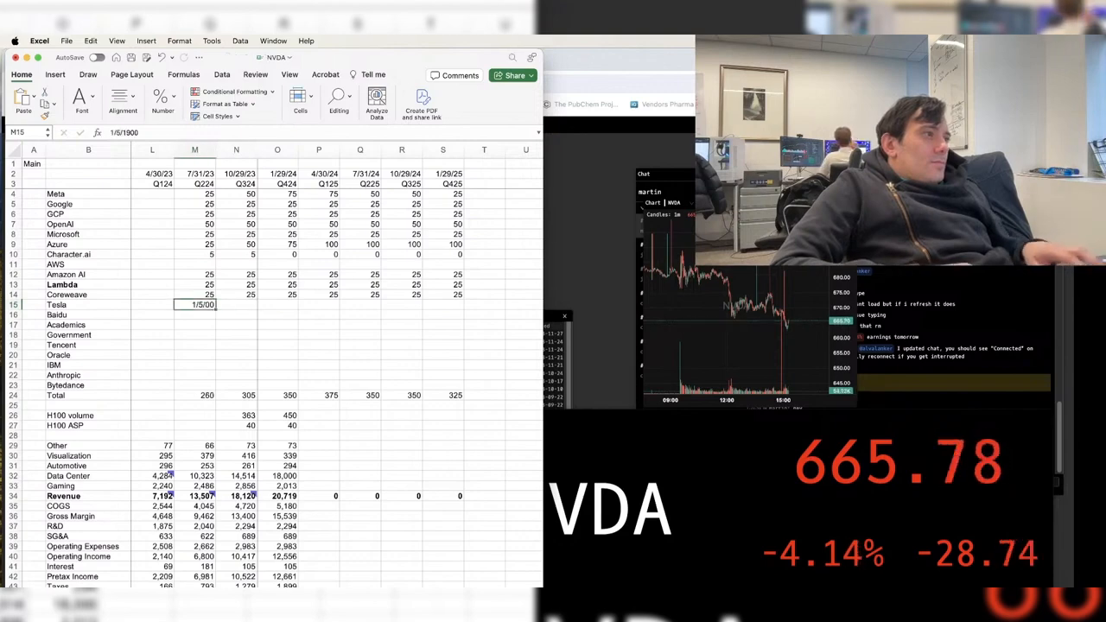
{"action": "type", "text": "5"}
{"action": "key", "text": "Right"}
{"action": "type", "text": "5"}
{"action": "key", "text": "Right"}
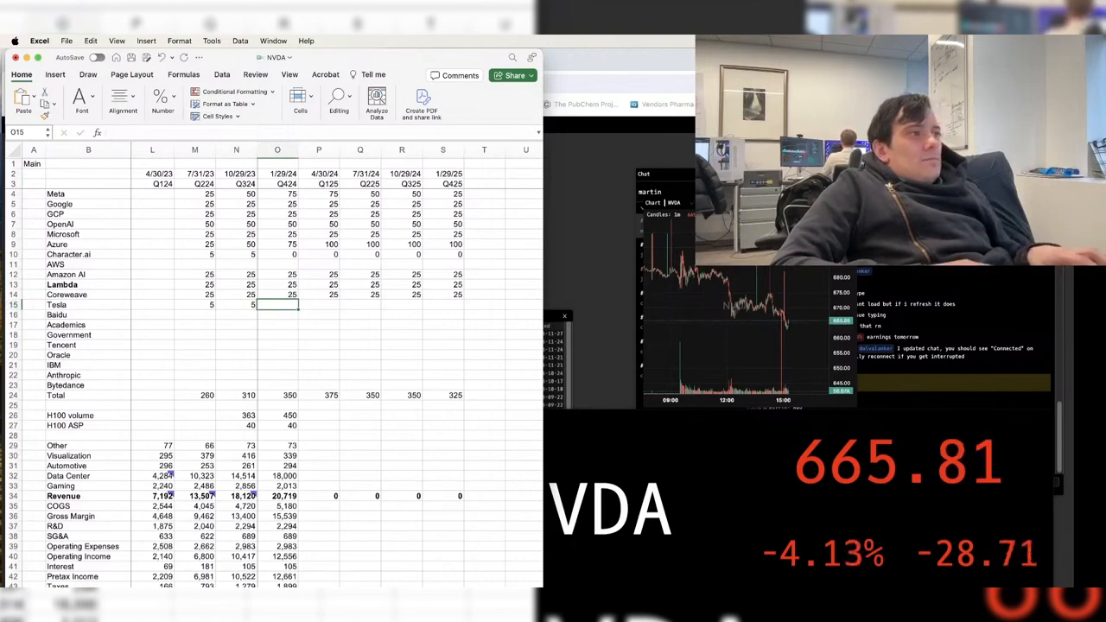
- Set Tesla's estimates to 10 in each quarter from Q424 through Q425
{"action": "type", "text": "10"}
{"action": "key", "text": "Right"}
{"action": "type", "text": "10"}
{"action": "key", "text": "Right"}
{"action": "key", "text": "Left"}
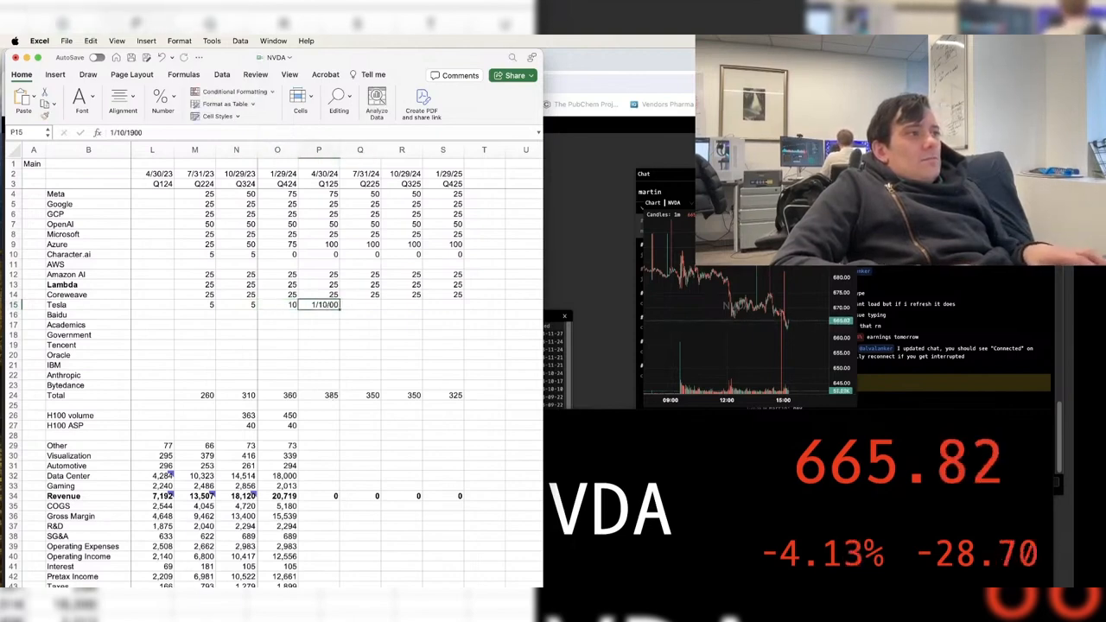
{"action": "key", "text": "Right"}
{"action": "type", "text": "10"}
{"action": "key", "text": "Right"}
{"action": "type", "text": "10"}
{"action": "key", "text": "Right"}
- Set Tesla's Q424 estimate to 0 and copy it across the quarters through Q425
{"action": "key", "text": "Left"}
{"action": "key", "text": "Left"}
{"action": "key", "text": "Left"}
{"action": "key", "text": "Left"}
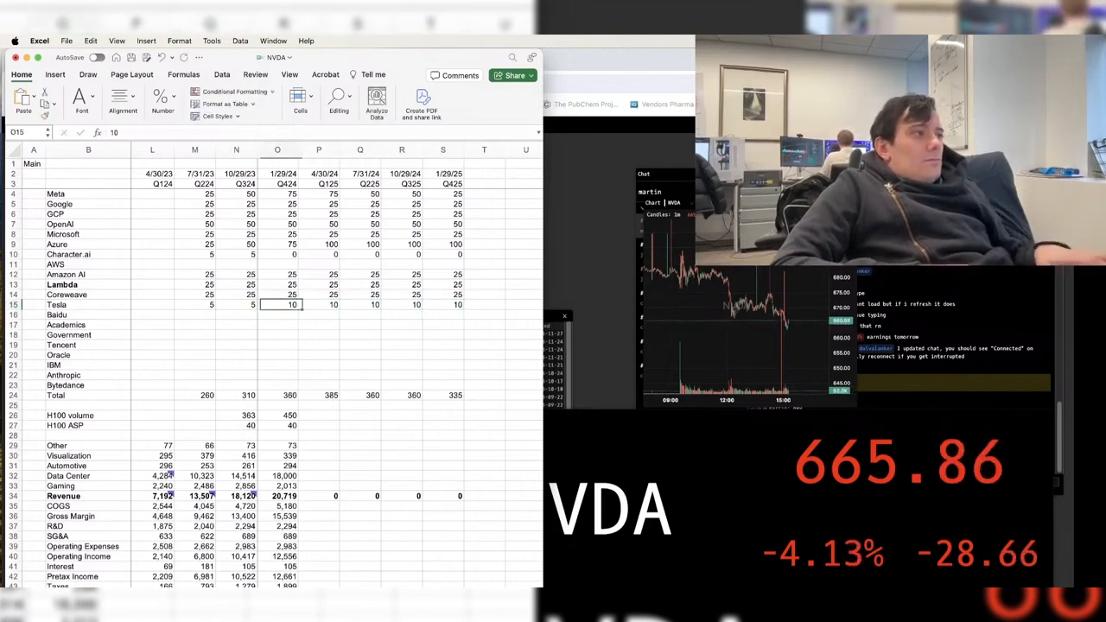
{"action": "key", "text": "Left"}
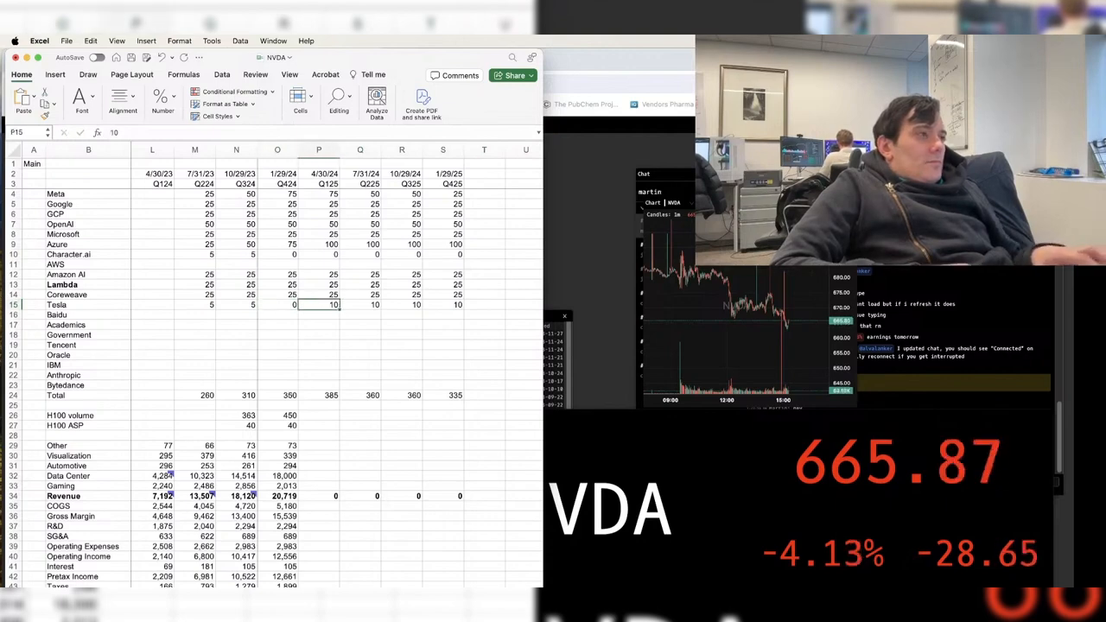
{"action": "key", "text": "Left"}
{"action": "key", "text": "super+c"}
{"action": "key", "text": "shift+Right"}
{"action": "key", "text": "shift+Right"}
{"action": "key", "text": "shift+Right"}
{"action": "key", "text": "shift+Right"}
{"action": "key", "text": "super+v"}
{"action": "key", "text": "Down"}
{"action": "key", "text": "Left"}
{"action": "key", "text": "Escape"}
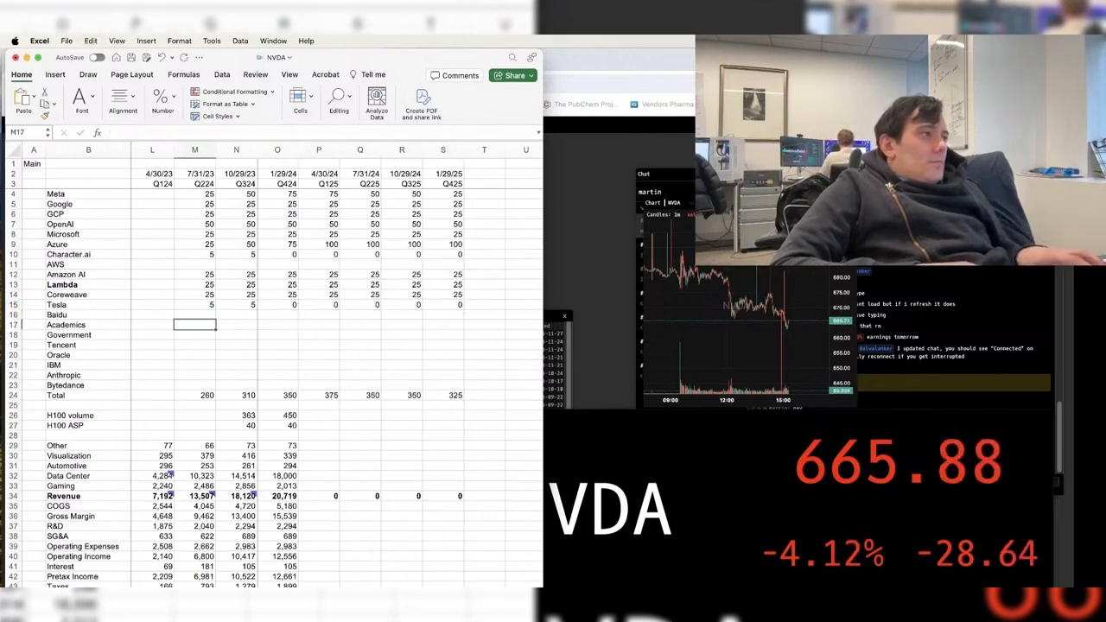
- Copy OpenAI's estimates of 50 per quarter from Q224 through Q425 into the Academics and Government rows
{"action": "key", "text": "Up"}
{"action": "key", "text": "Up"}
{"action": "key", "text": "Up"}
{"action": "key", "text": "Up"}
{"action": "key", "text": "Up"}
{"action": "key", "text": "Up"}
{"action": "key", "text": "Up"}
{"action": "key", "text": "Up"}
{"action": "key", "text": "Up"}
{"action": "key", "text": "Up"}
{"action": "type", "text": "50"}
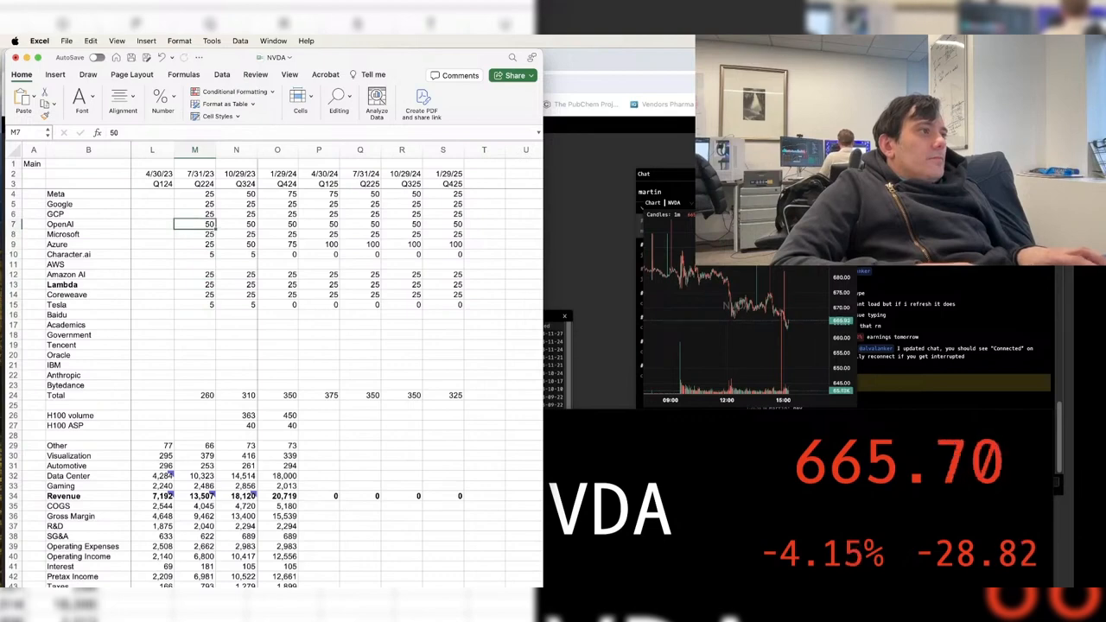
{"action": "key", "text": "shift+super+Right"}
{"action": "key", "text": "super+c"}
{"action": "key", "text": "Down"}
{"action": "key", "text": "Down"}
{"action": "key", "text": "Down"}
{"action": "key", "text": "Down"}
{"action": "key", "text": "Down"}
{"action": "key", "text": "Down"}
{"action": "key", "text": "Down"}
{"action": "key", "text": "Down"}
{"action": "key", "text": "Down"}
{"action": "key", "text": "Down"}
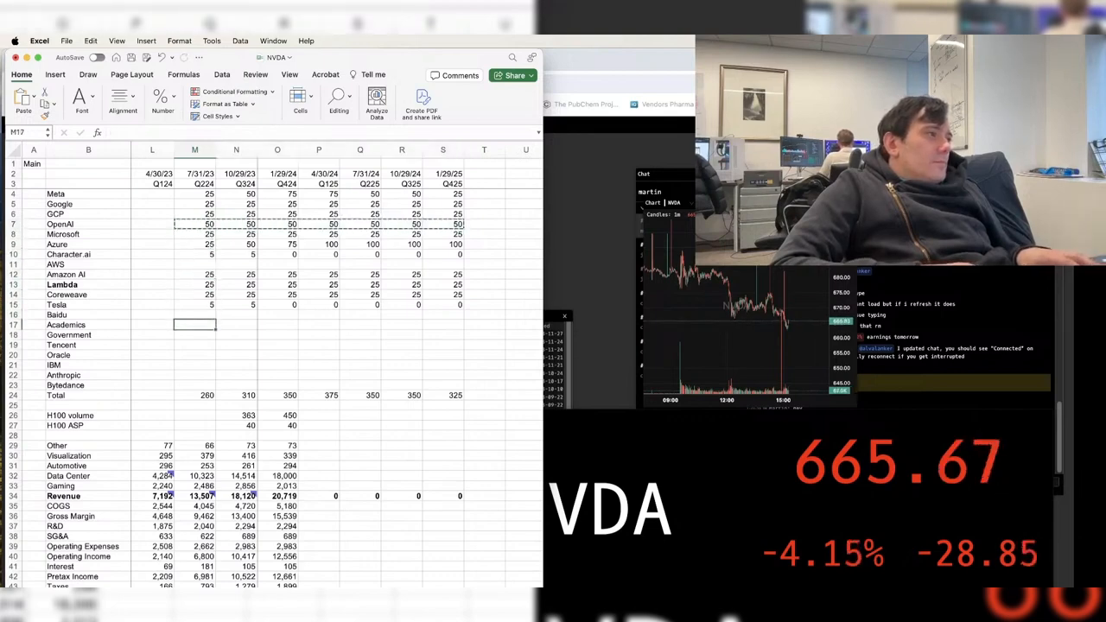
{"action": "key", "text": "super+v"}
{"action": "key", "text": "Down"}
{"action": "key", "text": "super+v"}
{"action": "key", "text": "Down"}
{"action": "key", "text": "Down"}
{"action": "key", "text": "Escape"}
{"action": "key", "text": "Up"}
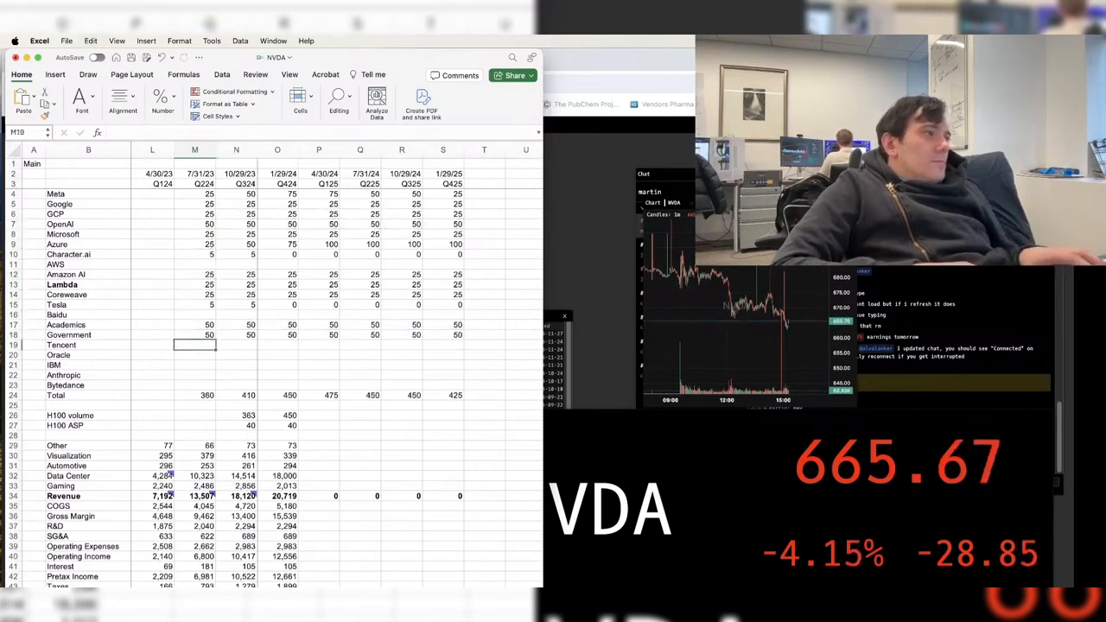
- Set GCP's Q424 estimate to 50 and copy it across the quarters through Q425
{"action": "key", "text": "Up"}
{"action": "key", "text": "Up"}
{"action": "key", "text": "Up"}
{"action": "key", "text": "Up"}
{"action": "key", "text": "Up"}
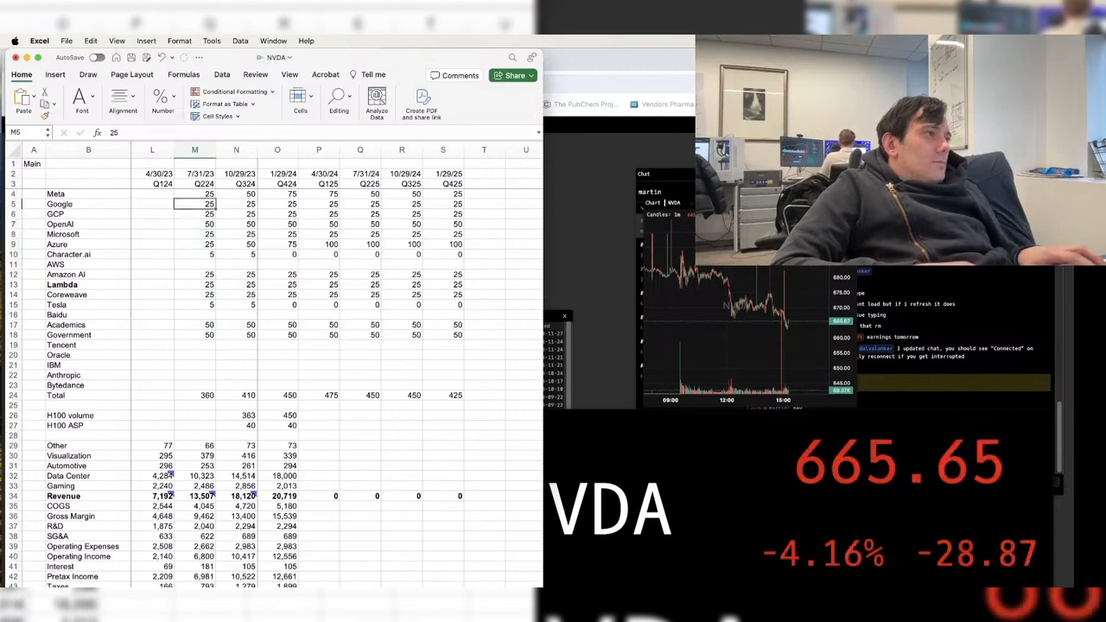
{"action": "key", "text": "Right"}
{"action": "key", "text": "Down"}
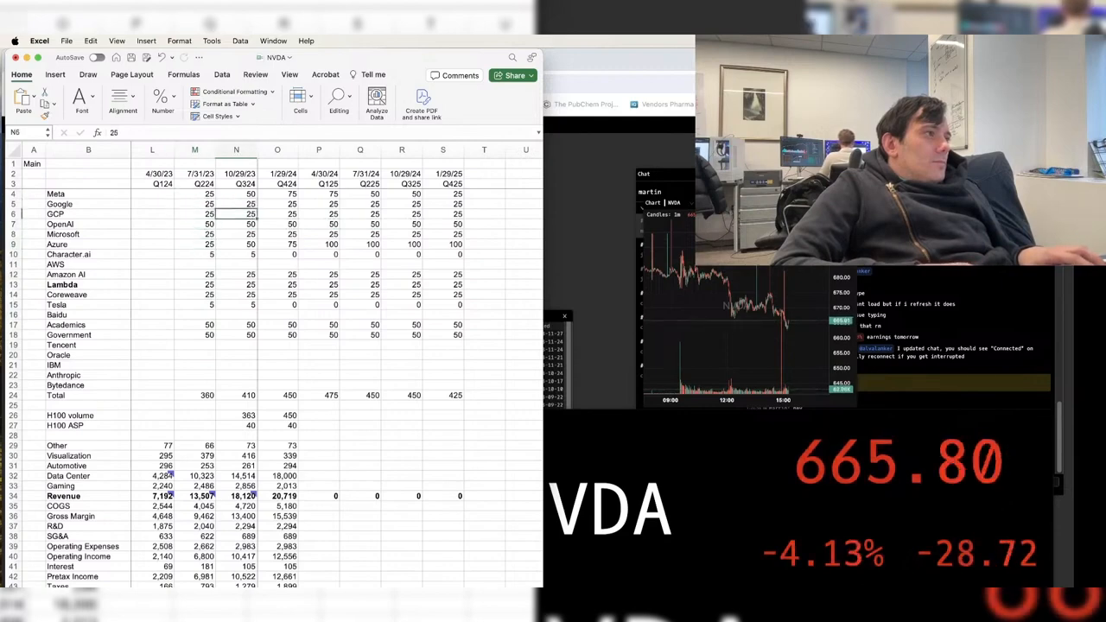
{"action": "key", "text": "Right"}
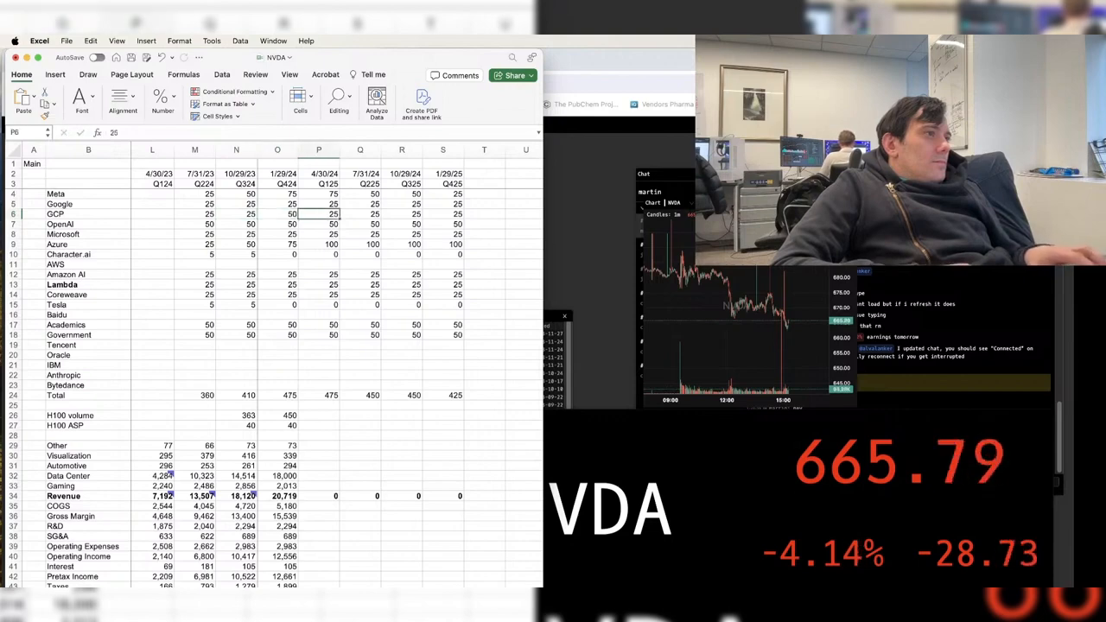
{"action": "key", "text": "Left"}
{"action": "key", "text": "shift+Right"}
{"action": "key", "text": "shift+Right"}
{"action": "key", "text": "shift+Right"}
{"action": "key", "text": "shift+Right"}
{"action": "key", "text": "ctrl+r"}
{"action": "key", "text": "Left"}
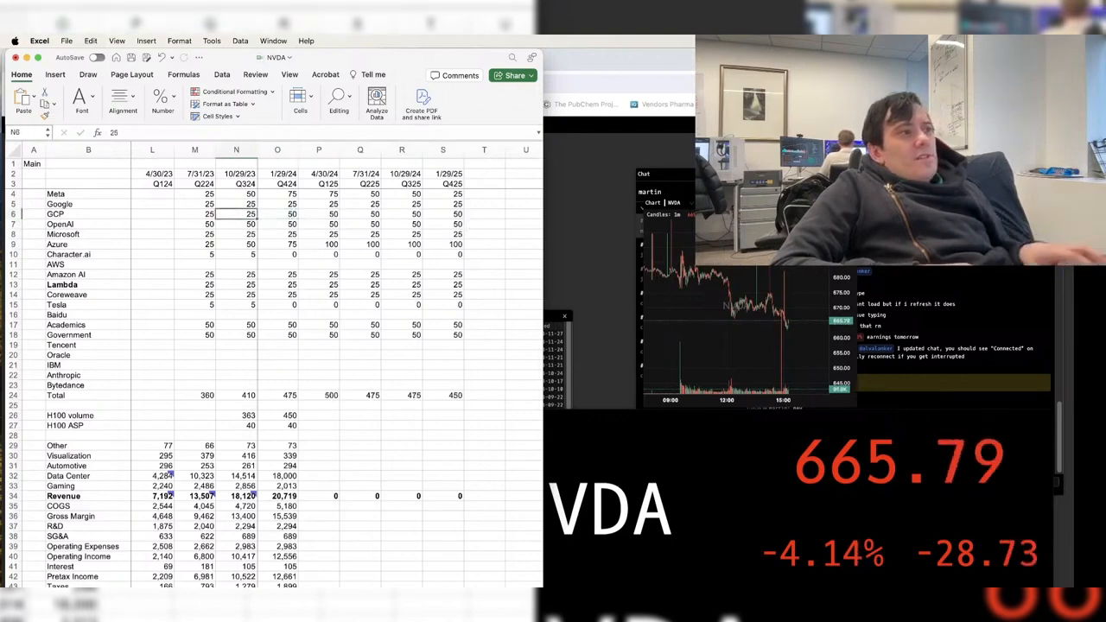
- Copy GCP's Q224 through Q425 estimates into the Oracle and IBM rows, and save the workbook
{"action": "key", "text": "Left"}
{"action": "key", "text": "shift+Right"}
{"action": "key", "text": "shift+Right"}
{"action": "key", "text": "shift+Right"}
{"action": "key", "text": "shift+Right"}
{"action": "key", "text": "shift+Right"}
{"action": "key", "text": "shift+Right"}
{"action": "key", "text": "cmd+c"}
{"action": "key", "text": "Down"}
{"action": "key", "text": "Down"}
{"action": "key", "text": "Down"}
{"action": "key", "text": "Down"}
{"action": "key", "text": "Down"}
{"action": "key", "text": "Down"}
{"action": "key", "text": "Down"}
{"action": "key", "text": "Down"}
{"action": "key", "text": "Down"}
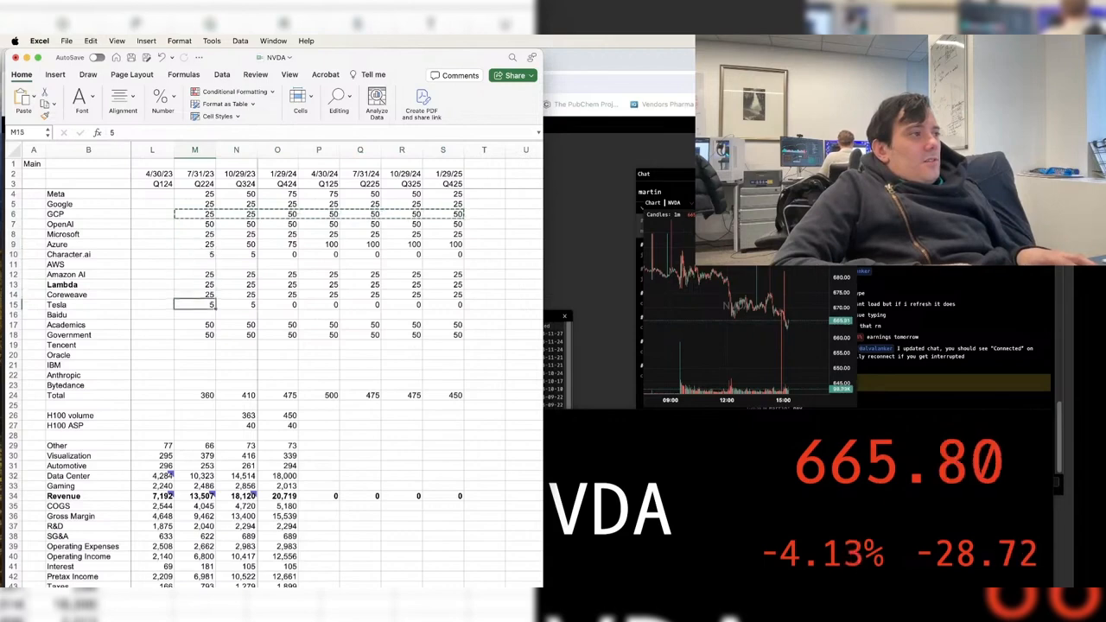
{"action": "key", "text": "Down"}
{"action": "key", "text": "Down"}
{"action": "key", "text": "Down"}
{"action": "key", "text": "Down"}
{"action": "key", "text": "Down"}
{"action": "key", "text": "super+v"}
{"action": "key", "text": "Down"}
{"action": "key", "text": "super+v"}
{"action": "key", "text": "Down"}
{"action": "key", "text": "Escape"}
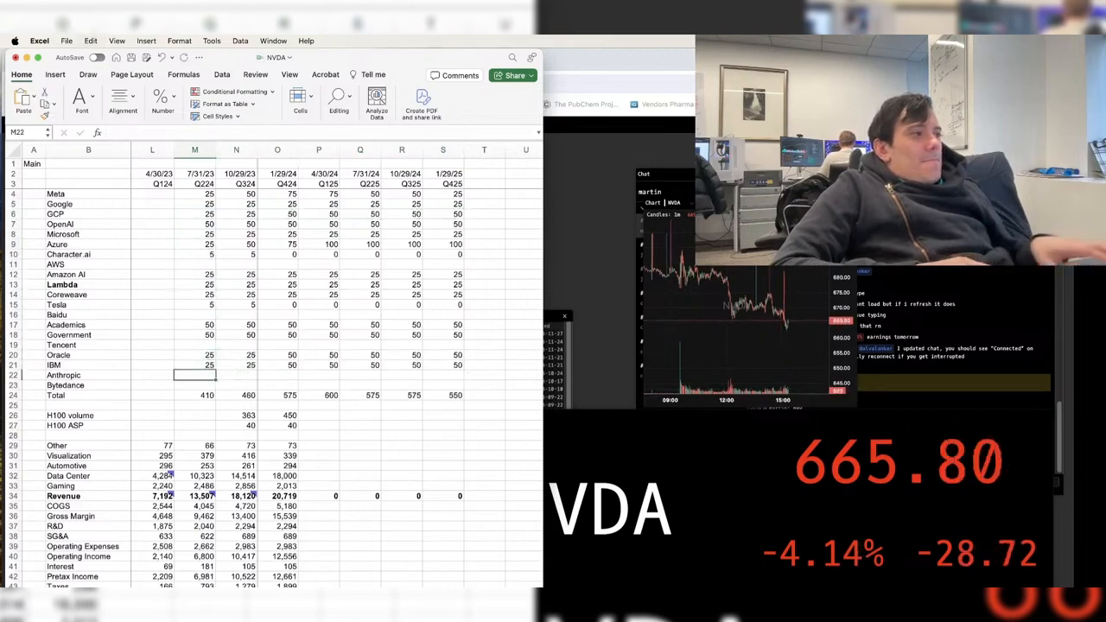
{"action": "key", "text": "super+s"}
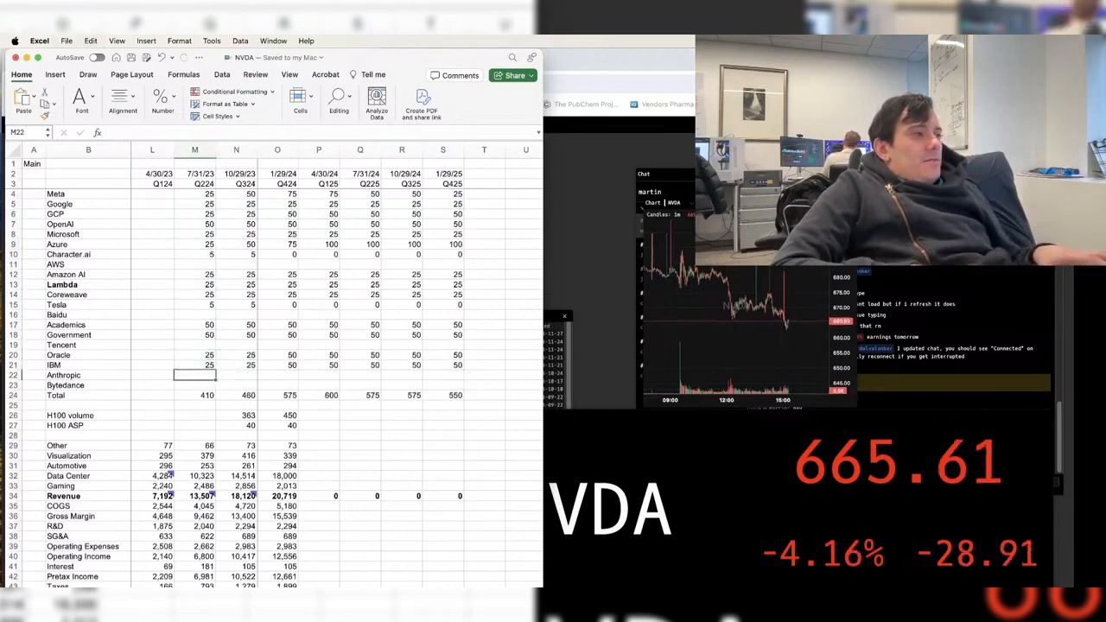
- Copy Tesla's Q224 through Q425 estimates into the Anthropic and Bytedance rows
{"action": "key", "text": "shift+Right"}
{"action": "key", "text": "shift+Right"}
{"action": "key", "text": "shift+Right"}
{"action": "key", "text": "shift+Right"}
{"action": "key", "text": "shift+Right"}
{"action": "key", "text": "shift+Right"}
{"action": "key", "text": "super+c"}
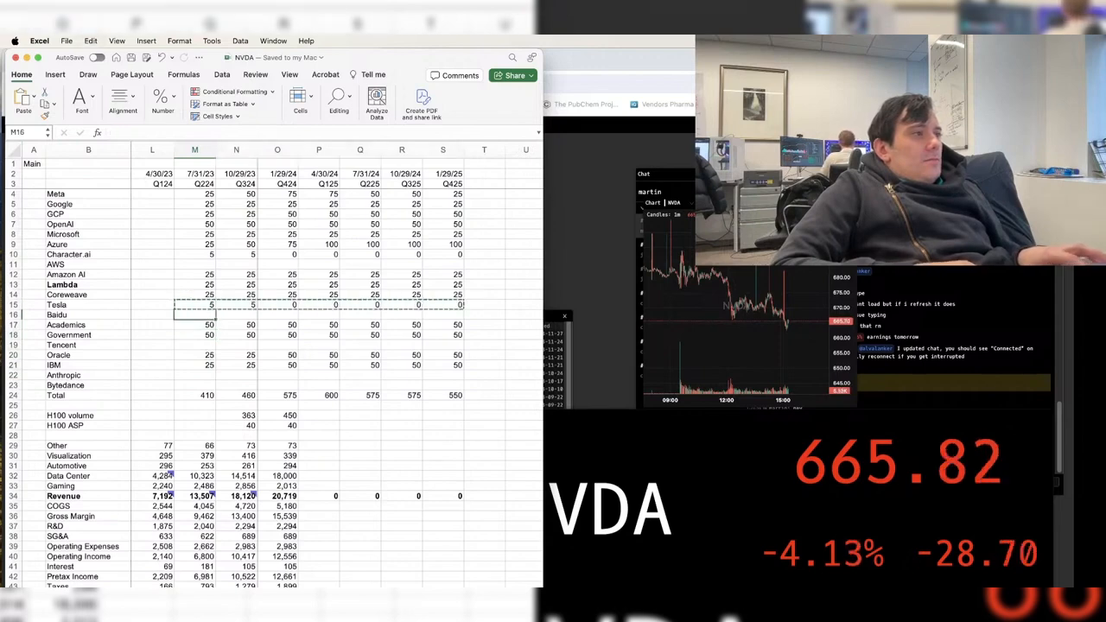
{"action": "key", "text": "Down"}
{"action": "key", "text": "Down"}
{"action": "key", "text": "Down"}
{"action": "key", "text": "Down"}
{"action": "key", "text": "Down"}
{"action": "key", "text": "Down"}
{"action": "key", "text": "Down"}
{"action": "key", "text": "Up"}
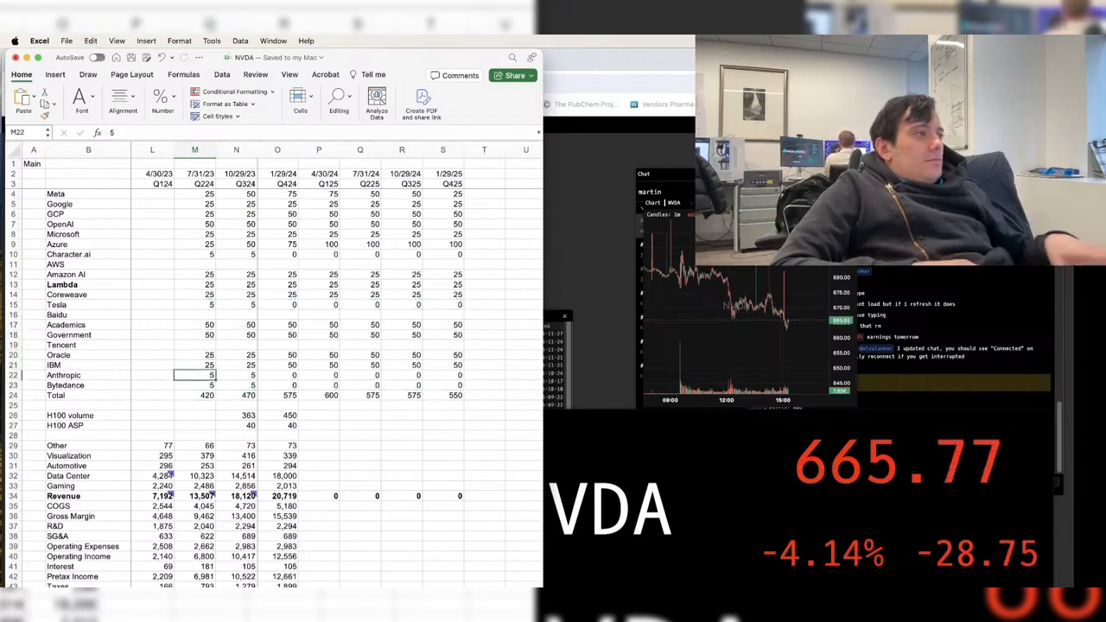
- Copy Anthropic's Q224 through Q425 estimates into the Tencent and Baidu rows
{"action": "key", "text": "shift+Right"}
{"action": "key", "text": "shift+Right"}
{"action": "key", "text": "shift+Right"}
{"action": "key", "text": "shift+Right"}
{"action": "key", "text": "shift+Right"}
{"action": "key", "text": "shift+Right"}
{"action": "key", "text": "super+c"}
{"action": "key", "text": "Up"}
{"action": "key", "text": "Up"}
{"action": "key", "text": "Up"}
{"action": "key", "text": "super+v"}
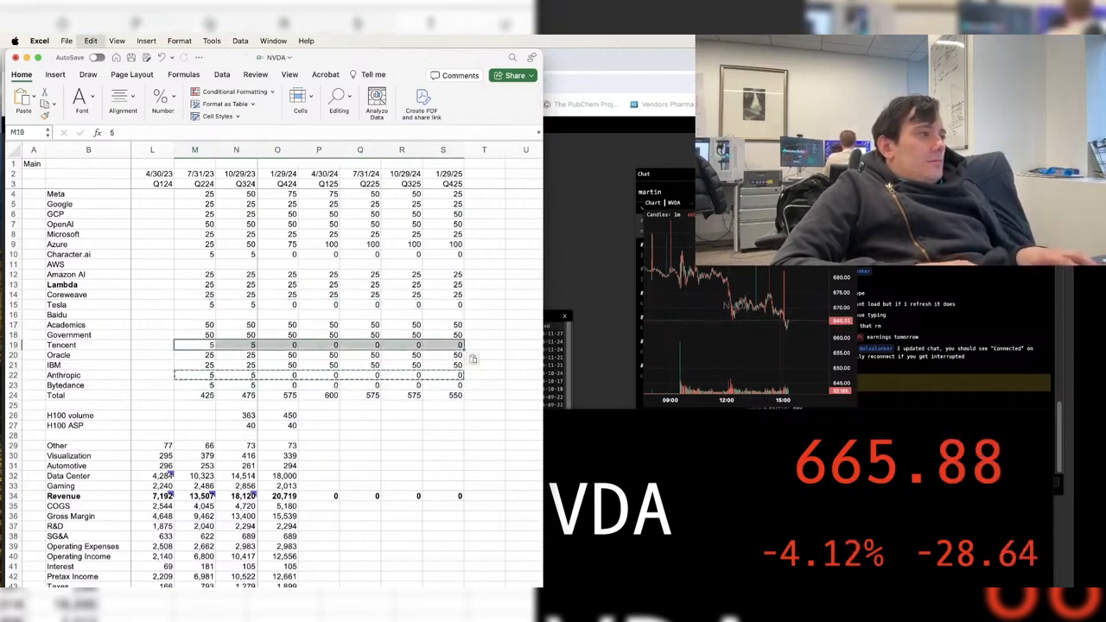
{"action": "key", "text": "Up"}
{"action": "key", "text": "Up"}
{"action": "key", "text": "Up"}
{"action": "key", "text": "super+v"}
{"action": "key", "text": "Up"}
{"action": "key", "text": "Up"}
{"action": "key", "text": "Up"}
{"action": "key", "text": "Up"}
{"action": "key", "text": "Up"}
{"action": "key", "text": "Up"}
{"action": "key", "text": "Up"}
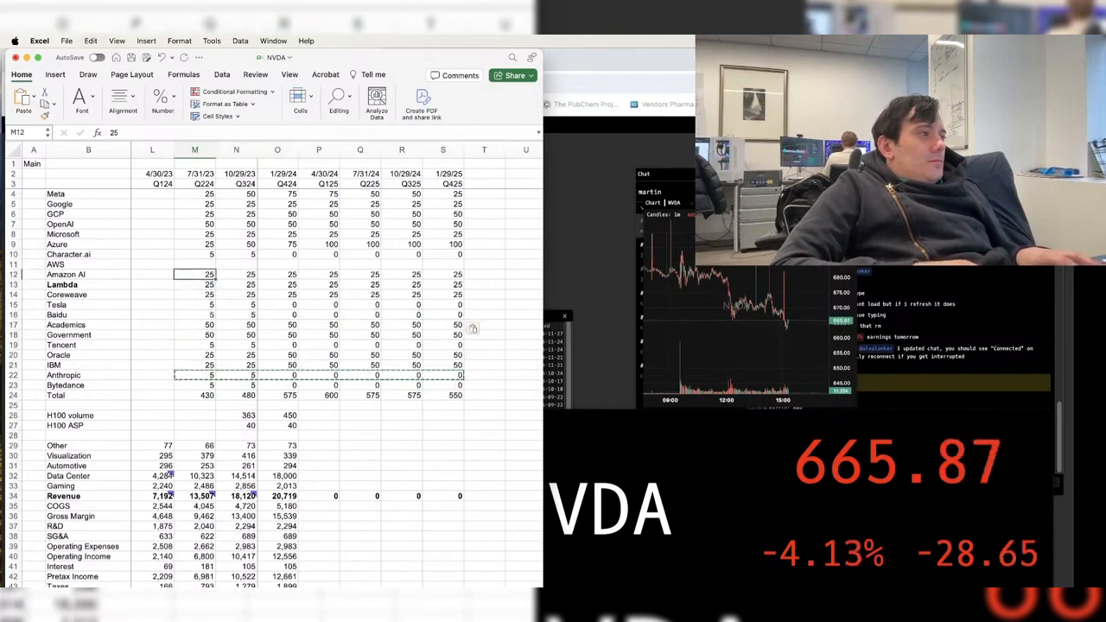
{"action": "key", "text": "Escape"}
- Copy Azure's Q224 through Q425 estimates into the AWS row
{"action": "key", "text": "Up"}
{"action": "key", "text": "Up"}
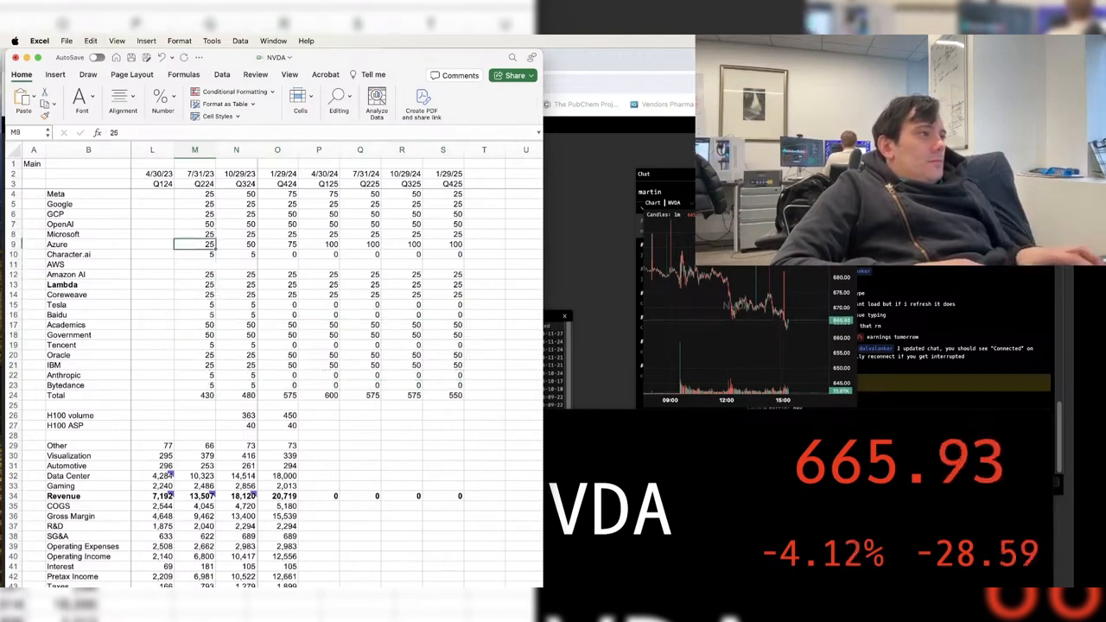
{"action": "key", "text": "shift+super+Right"}
{"action": "key", "text": "super+c"}
{"action": "key", "text": "Down"}
{"action": "key", "text": "Down"}
{"action": "key", "text": "super+v"}
{"action": "key", "text": "Down"}
{"action": "key", "text": "Escape"}
- Save the workbook and compare the Q324 customer total with the H100 volume for that quarter
{"action": "key", "text": "Down"}
{"action": "key", "text": "Down"}
{"action": "key", "text": "Down"}
{"action": "key", "text": "Down"}
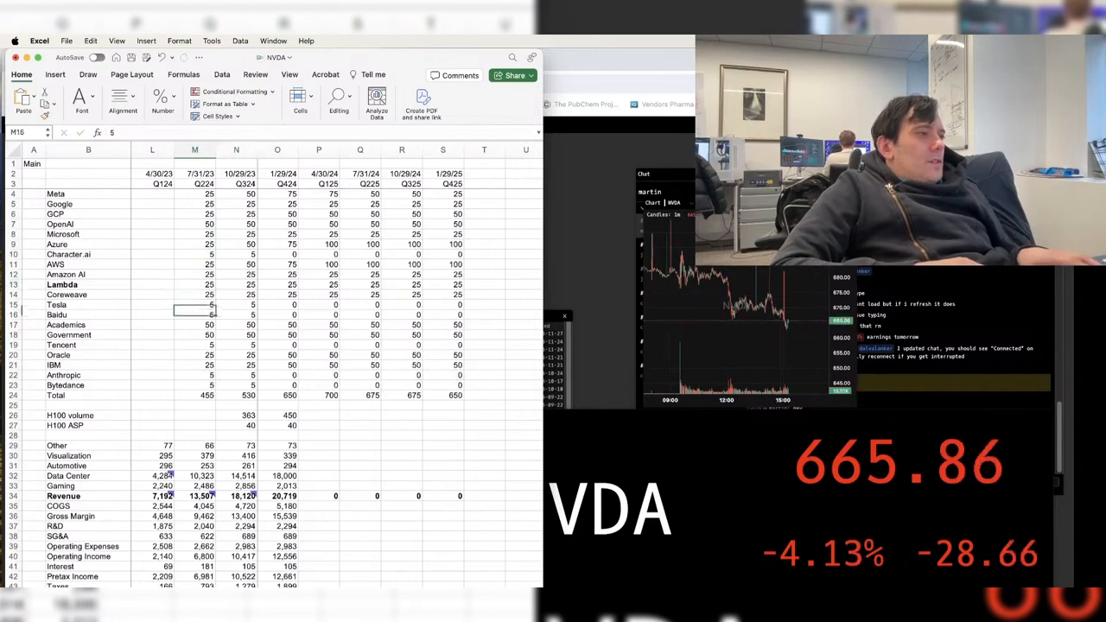
{"action": "key", "text": "Down"}
{"action": "key", "text": "Down"}
{"action": "key", "text": "Down"}
{"action": "key", "text": "Down"}
{"action": "key", "text": "Down"}
{"action": "key", "text": "Down"}
{"action": "key", "text": "Down"}
{"action": "key", "text": "Down"}
{"action": "key", "text": "Right"}
{"action": "key", "text": "super+s"}
{"action": "key", "text": "Down"}
{"action": "key", "text": "Down"}
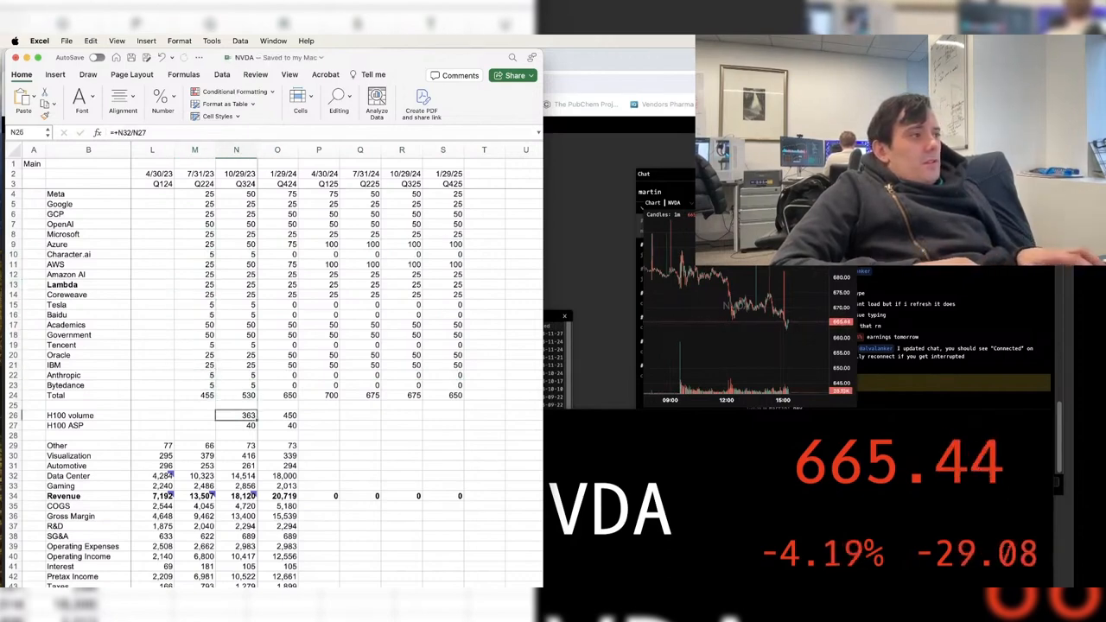
- Review the Q324 estimates customer by customer, starting from Meta and working down the list
{"action": "key", "text": "Up"}
{"action": "key", "text": "Up"}
{"action": "key", "text": "super+Up"}
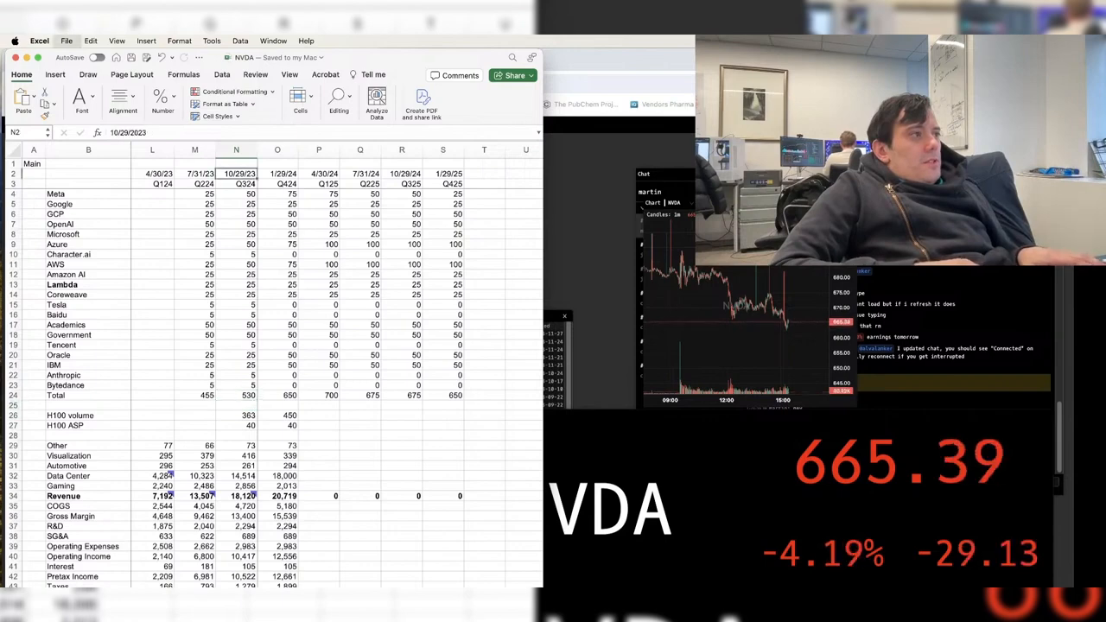
{"action": "key", "text": "Down"}
{"action": "key", "text": "Down"}
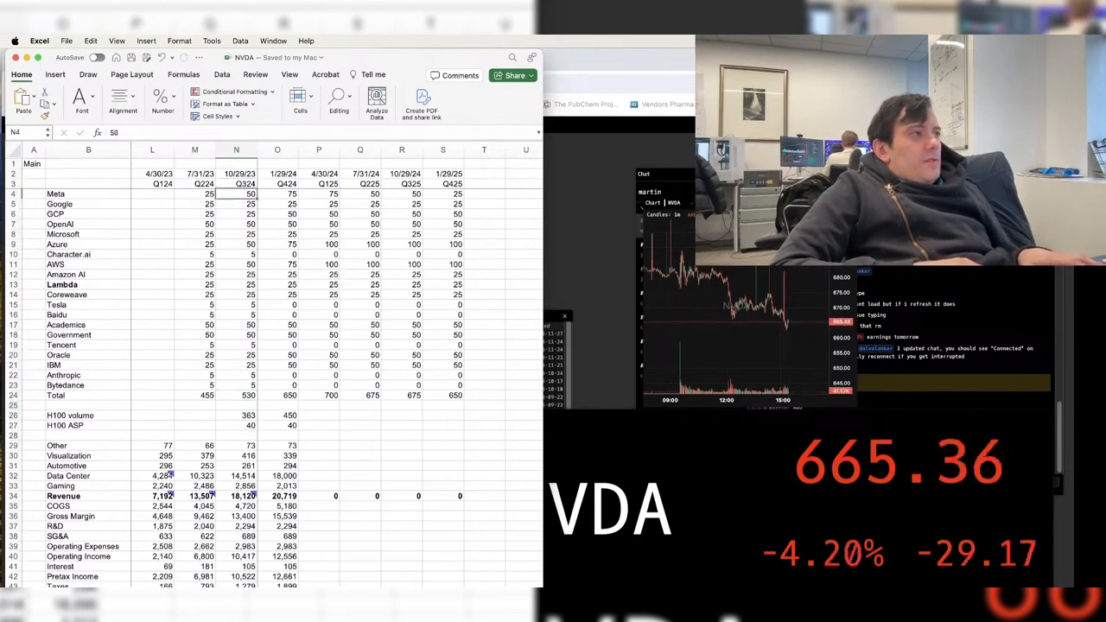
{"action": "key", "text": "Down"}
{"action": "key", "text": "Down"}
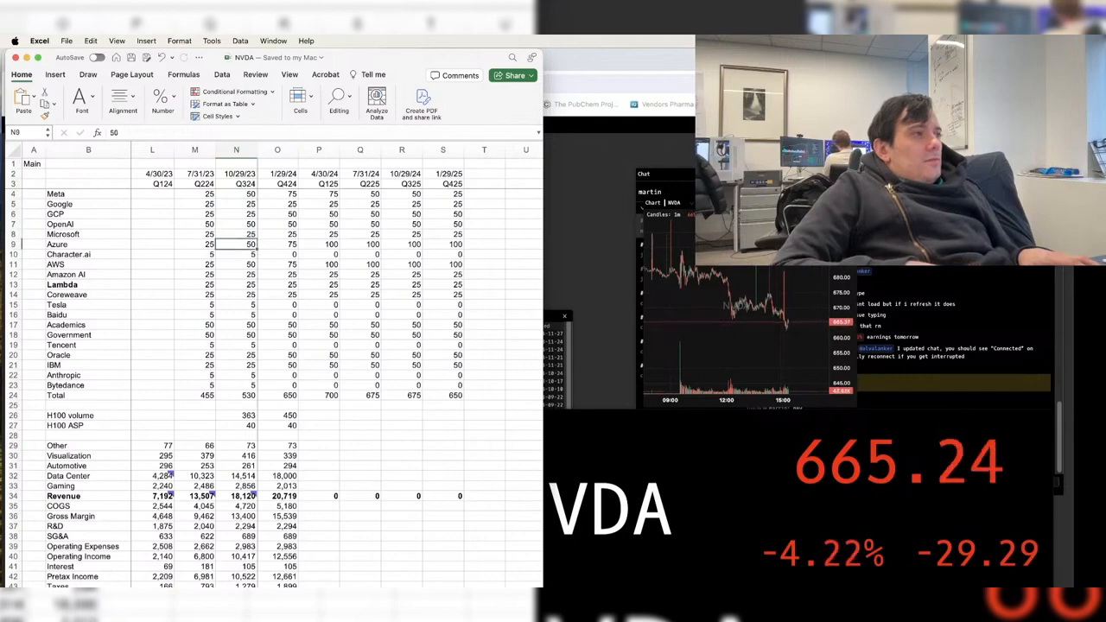
{"action": "key", "text": "Down"}
{"action": "key", "text": "Down"}
{"action": "key", "text": "Down"}
{"action": "key", "text": "Down"}
{"action": "key", "text": "Down"}
{"action": "key", "text": "Down"}
{"action": "key", "text": "Down"}
{"action": "key", "text": "Down"}
{"action": "key", "text": "Down"}
{"action": "key", "text": "Down"}
{"action": "key", "text": "Down"}
{"action": "key", "text": "Down"}
{"action": "key", "text": "Down"}
{"action": "key", "text": "Down"}
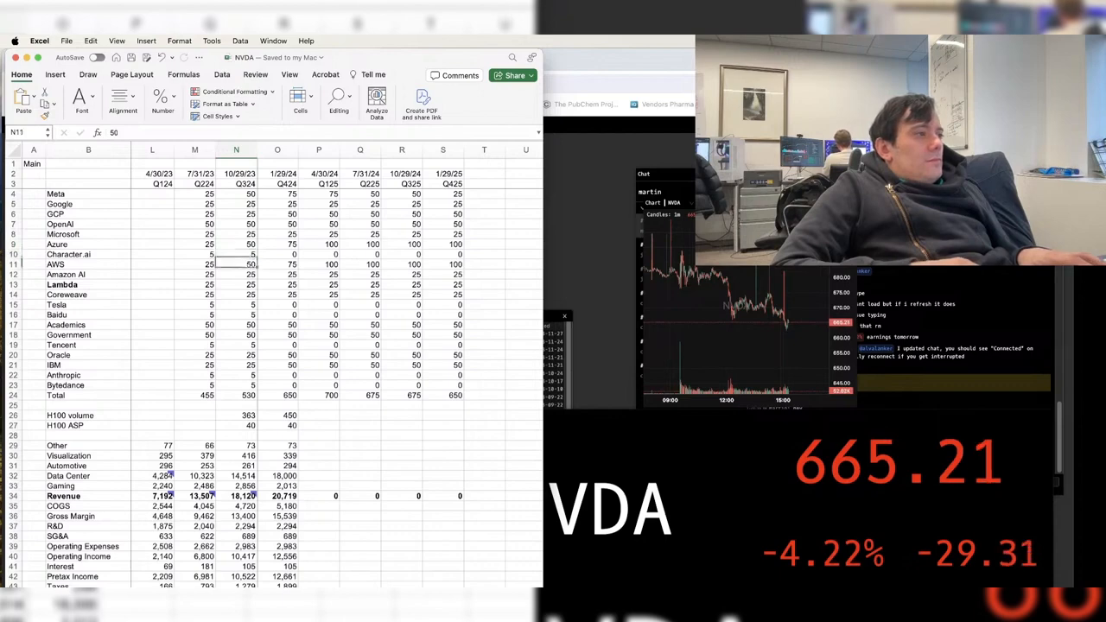
- Copy the Q324 H100 volume and H100 ASP cells into the Q224 column
{"action": "key", "text": "Down"}
{"action": "key", "text": "Down"}
{"action": "key", "text": "Down"}
{"action": "key", "text": "shift+Down"}
{"action": "key", "text": "super+c"}
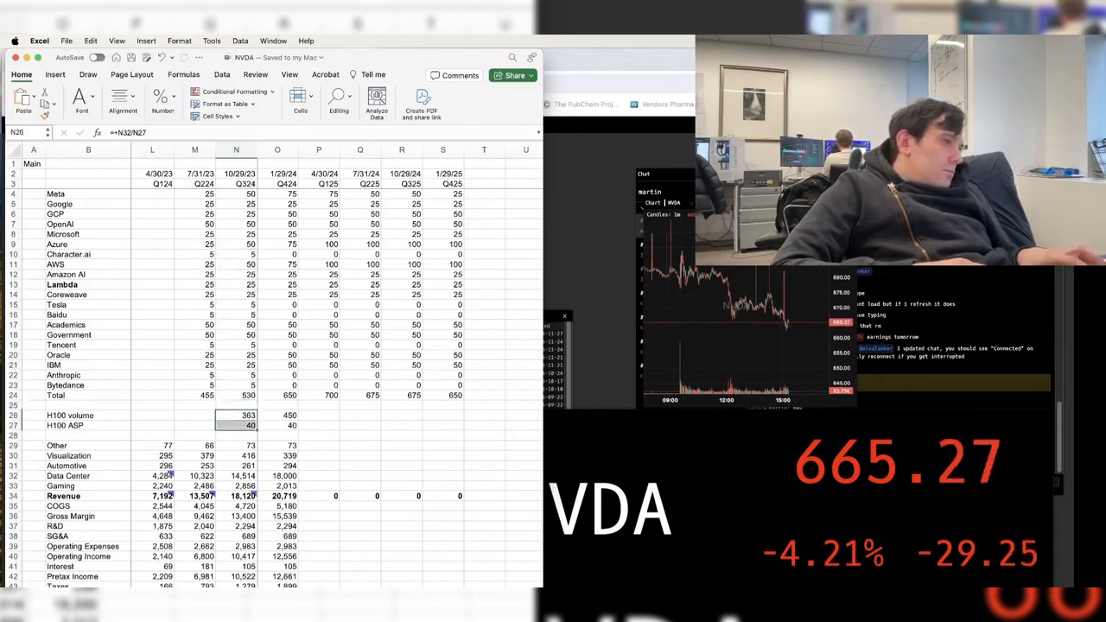
{"action": "key", "text": "Left"}
{"action": "key", "text": "super+v"}
{"action": "key", "text": "Left"}
{"action": "key", "text": "Right"}
- Set Meta's H100 estimates to 15 for Q224 and 30 for Q324
{"action": "key", "text": "Up"}
{"action": "key", "text": "Up"}
{"action": "key", "text": "Up"}
{"action": "key", "text": "Up"}
{"action": "key", "text": "Up"}
{"action": "key", "text": "Up"}
{"action": "key", "text": "Up"}
{"action": "key", "text": "Up"}
{"action": "key", "text": "Up"}
{"action": "key", "text": "Up"}
{"action": "key", "text": "Up"}
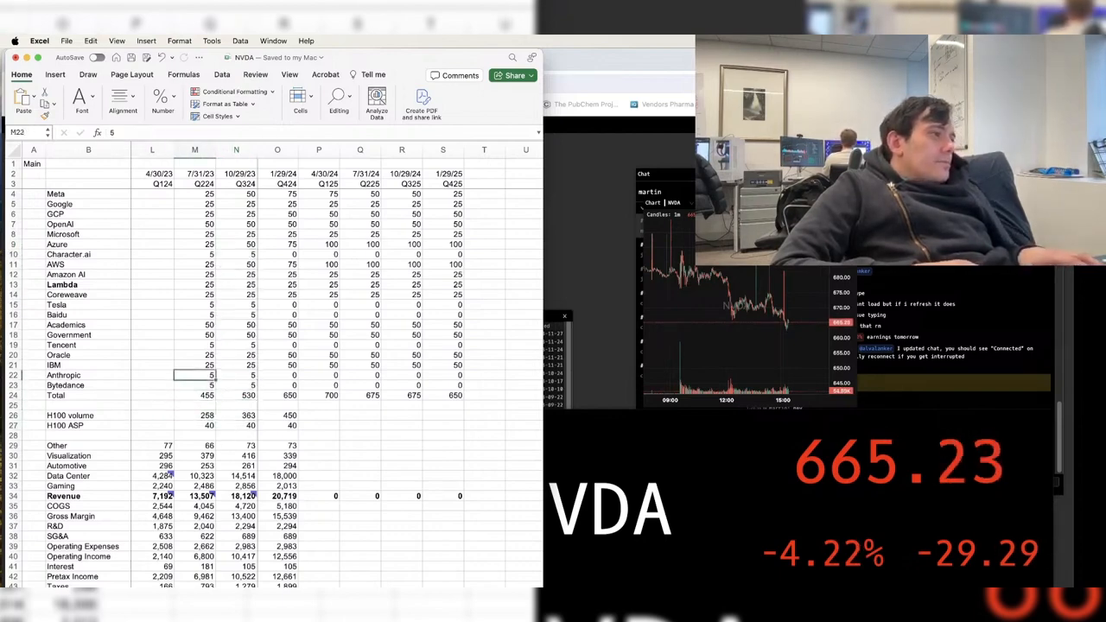
{"action": "key", "text": "Up"}
{"action": "key", "text": "Up"}
{"action": "key", "text": "Up"}
{"action": "key", "text": "Up"}
{"action": "key", "text": "Up"}
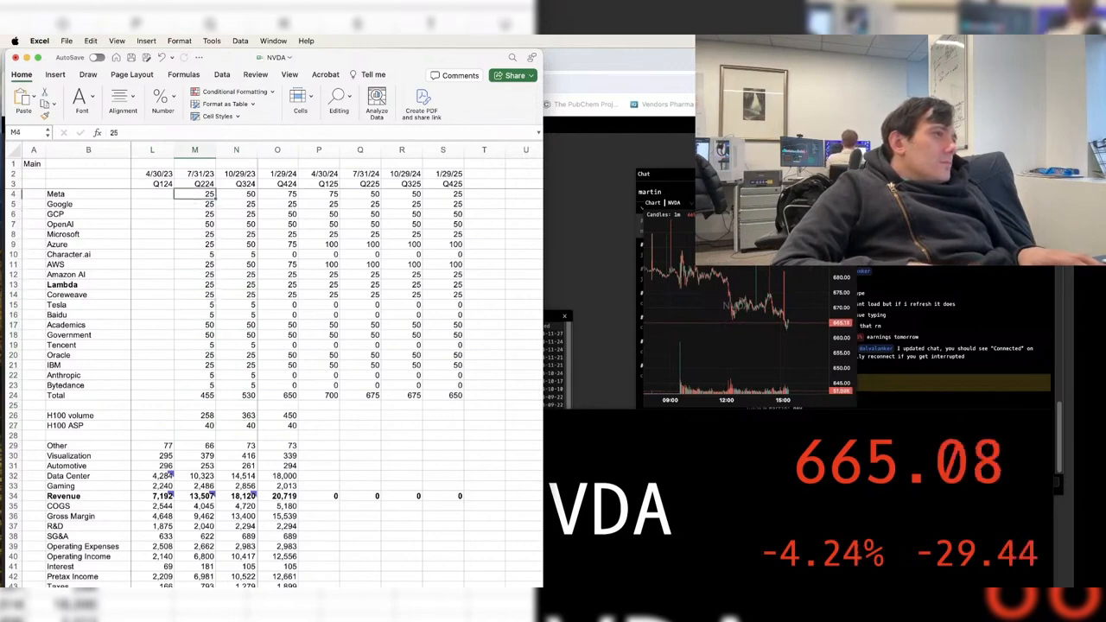
{"action": "type", "text": "15"}
{"action": "key", "text": "Return"}
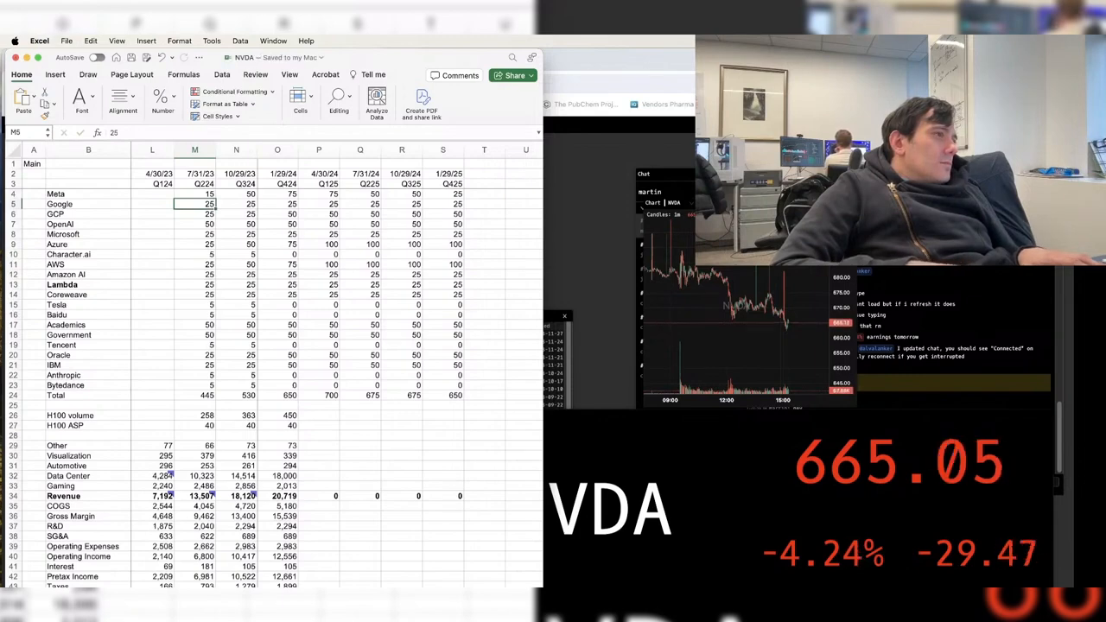
{"action": "key", "text": "Up"}
{"action": "key", "text": "Right"}
{"action": "type", "text": "30"}
{"action": "key", "text": "Return"}
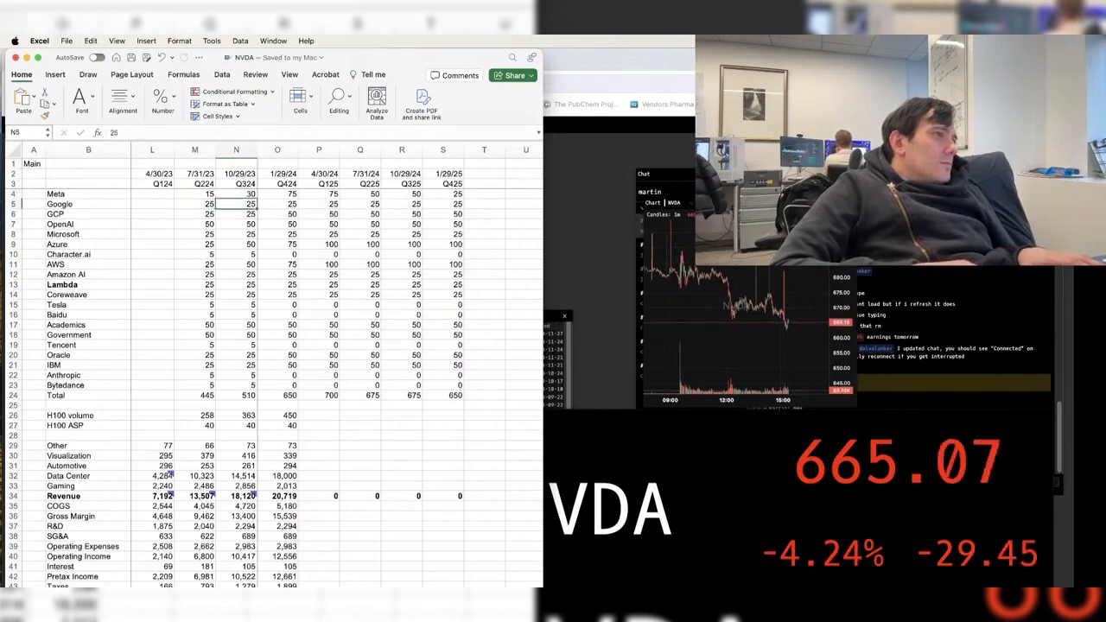
- Set the Q224 estimates for Google and GCP to 10 each
{"action": "key", "text": "Left"}
{"action": "type", "text": "10"}
{"action": "key", "text": "Right"}
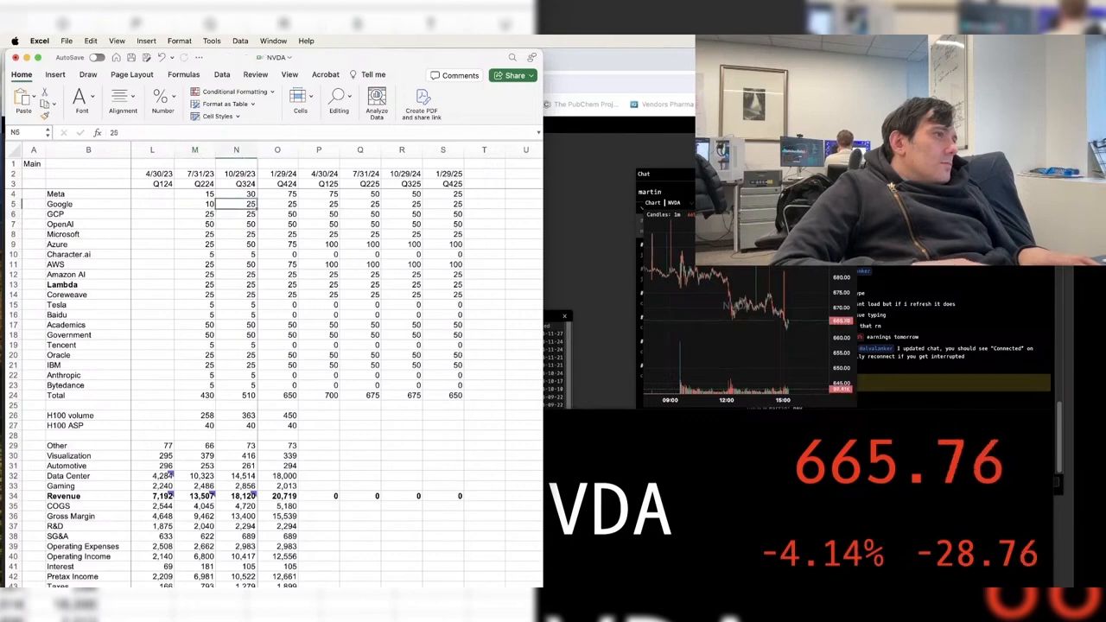
{"action": "key", "text": "Down"}
{"action": "key", "text": "Left"}
{"action": "type", "text": "10"}
{"action": "key", "text": "Up"}
{"action": "key", "text": "Right"}
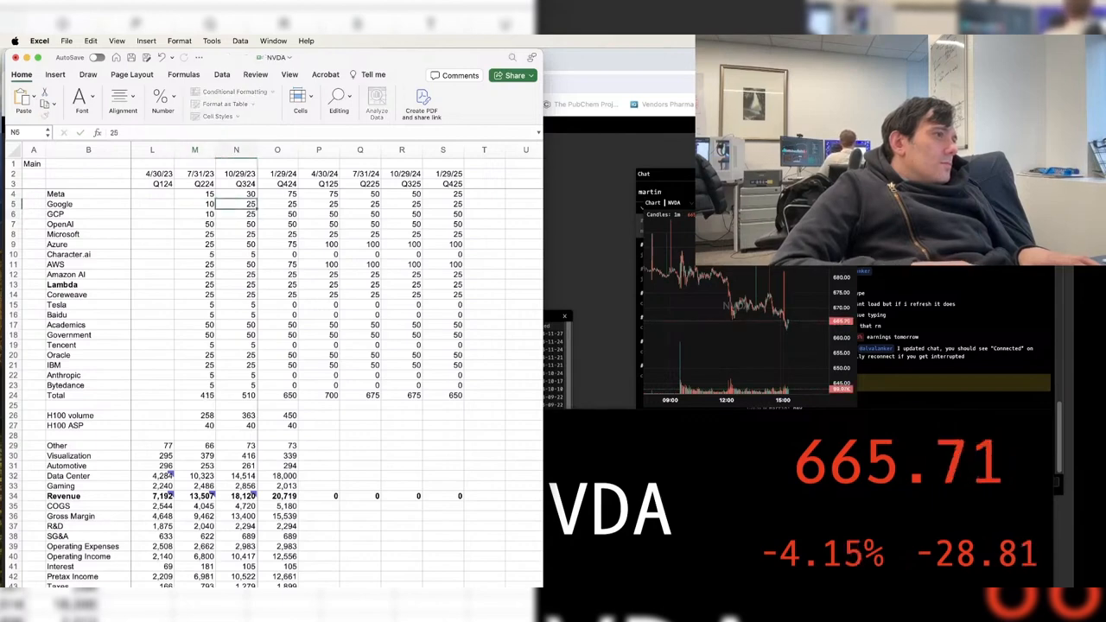
- Make the customer Total row and the H100 volume row bold
{"action": "key", "text": "Down"}
{"action": "key", "text": "Down"}
{"action": "key", "text": "Down"}
{"action": "key", "text": "Down"}
{"action": "key", "text": "Down"}
{"action": "key", "text": "Down"}
{"action": "key", "text": "Down"}
{"action": "key", "text": "Down"}
{"action": "key", "text": "Down"}
{"action": "key", "text": "Down"}
{"action": "key", "text": "Down"}
{"action": "key", "text": "Down"}
{"action": "key", "text": "Down"}
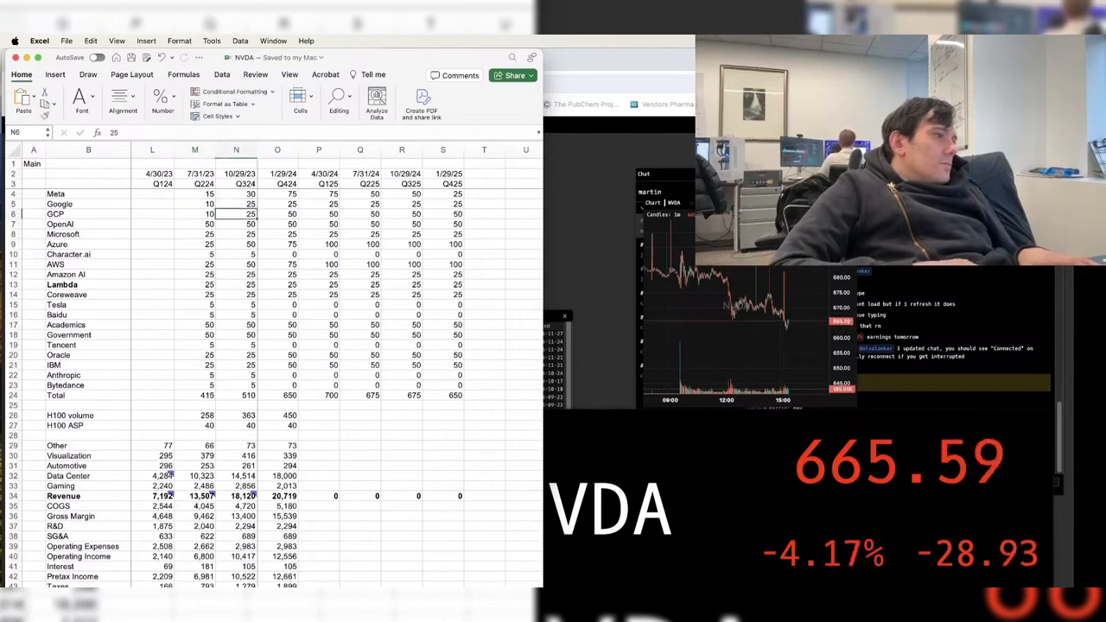
{"action": "key", "text": "Down"}
{"action": "key", "text": "Down"}
{"action": "key", "text": "Down"}
{"action": "key", "text": "Down"}
{"action": "key", "text": "Down"}
{"action": "key", "text": "Down"}
{"action": "key", "text": "shift+space"}
{"action": "key", "text": "super+b"}
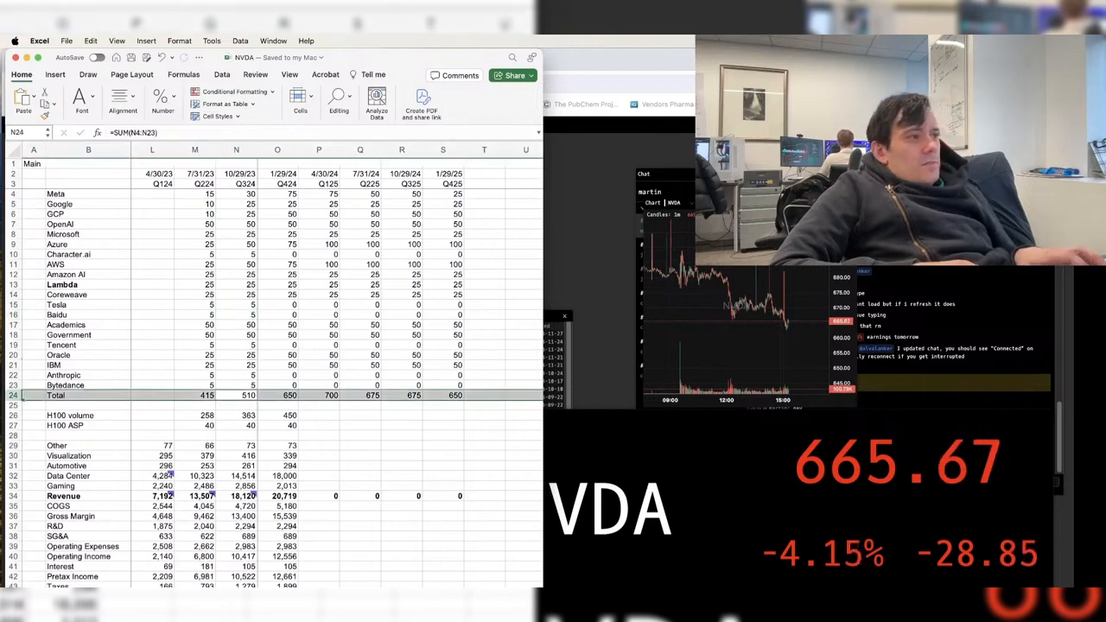
{"action": "key", "text": "Down"}
{"action": "key", "text": "Down"}
{"action": "key", "text": "shift+space"}
{"action": "key", "text": "super+b"}
{"action": "key", "text": "Up"}
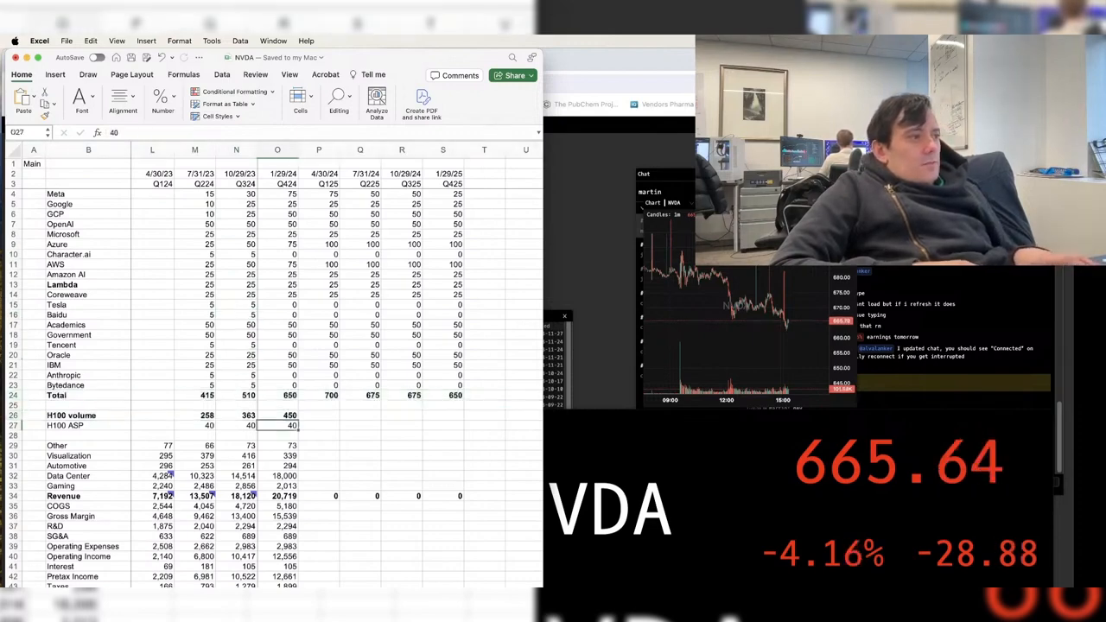
- Set the Q224 estimates to 25 for OpenAI and 10 for Microsoft
{"action": "key", "text": "Left"}
{"action": "key", "text": "super+Up"}
{"action": "key", "text": "super+Up"}
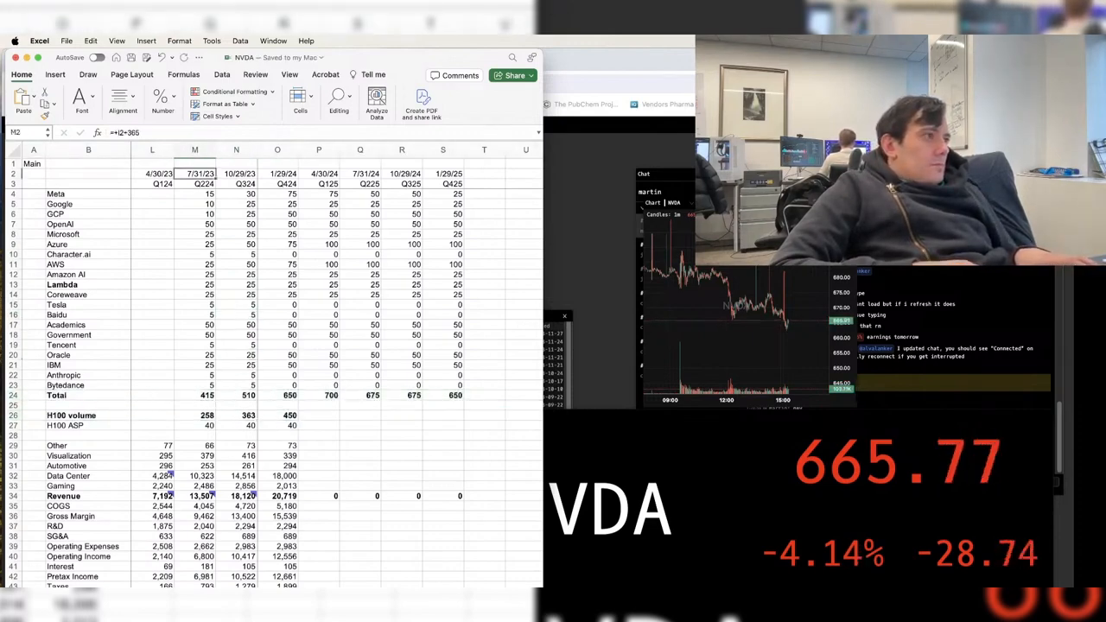
{"action": "key", "text": "Down"}
{"action": "key", "text": "Down"}
{"action": "key", "text": "Down"}
{"action": "key", "text": "Down"}
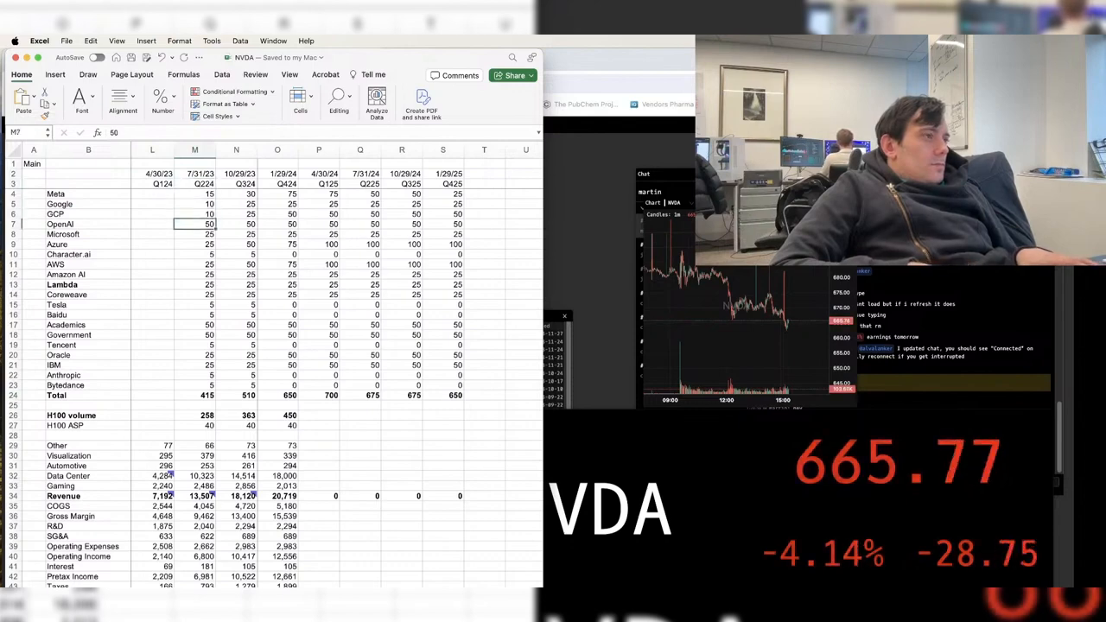
{"action": "type", "text": "25"}
{"action": "key", "text": "Return"}
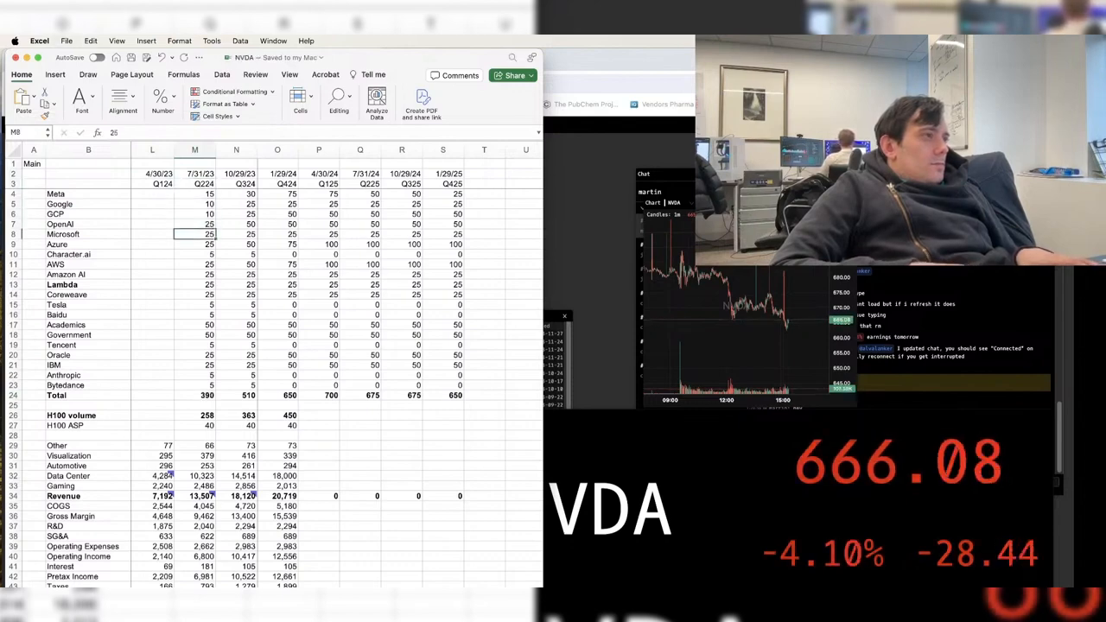
{"action": "type", "text": "10"}
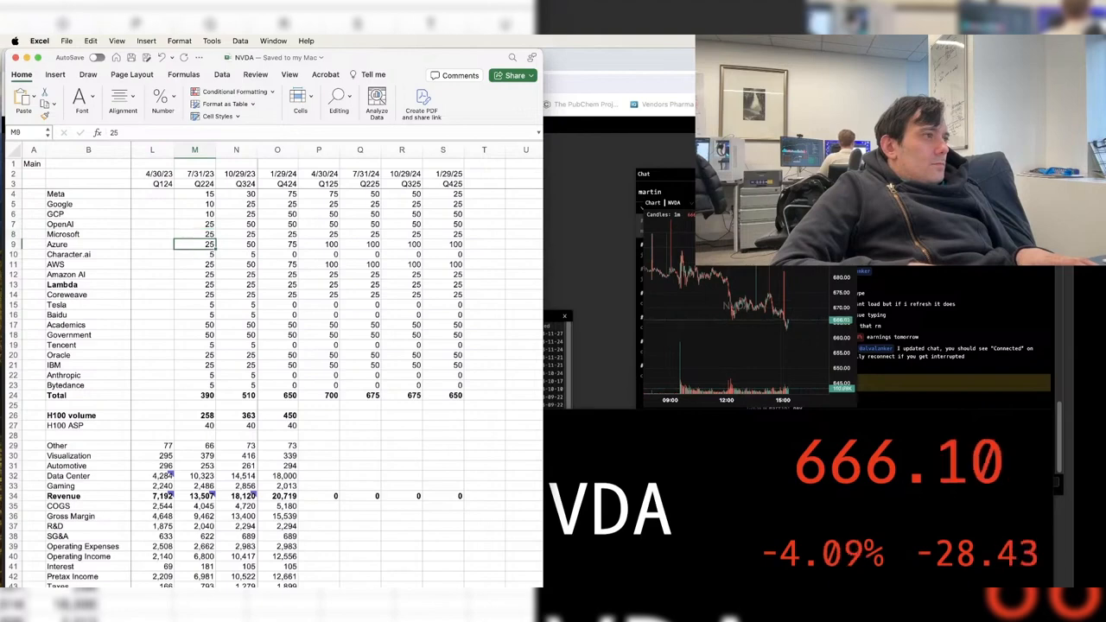
{"action": "key", "text": "Return"}
{"action": "key", "text": "Return"}
{"action": "key", "text": "Return"}
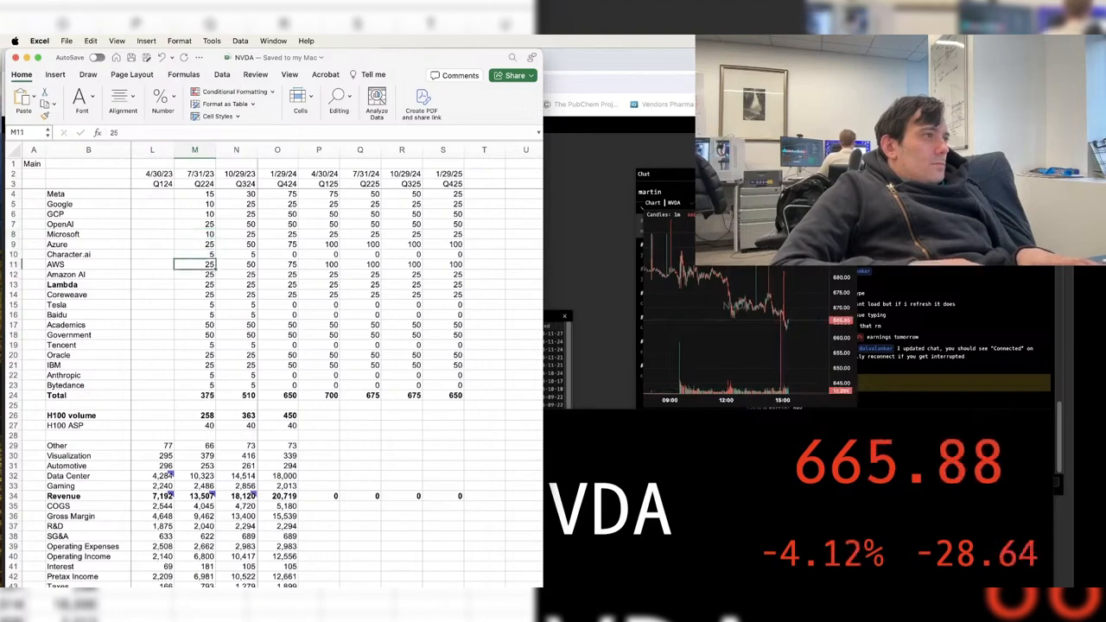
- Set the Q224 estimates to 15 for AWS, 10 for Lambda and Coreweave, and 5 for Amazon AI
{"action": "type", "text": "15"}
{"action": "key", "text": "Return"}
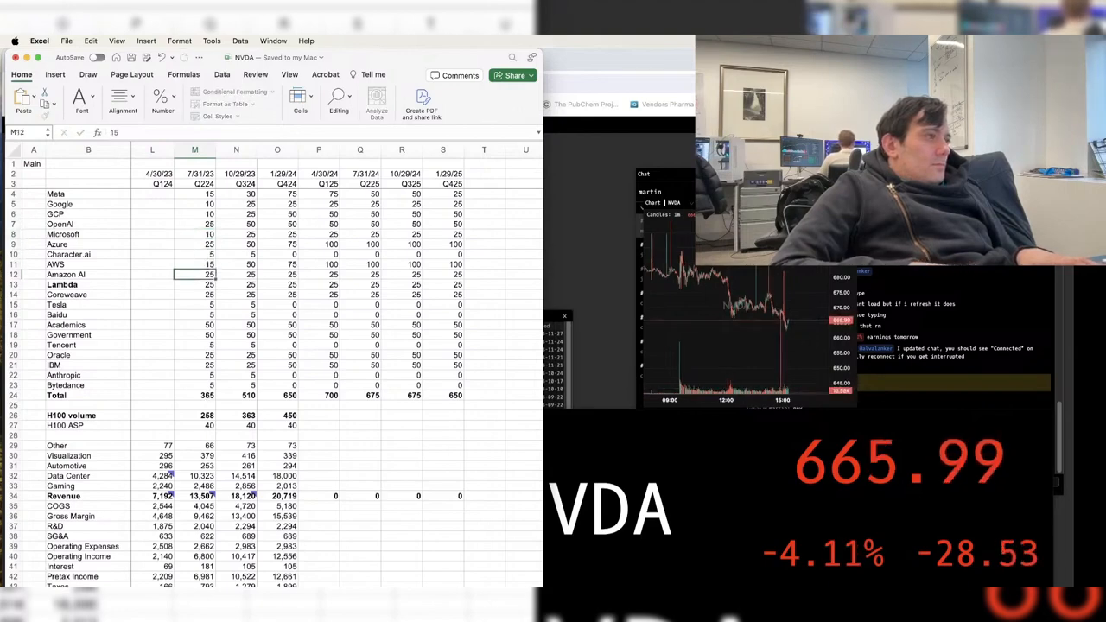
{"action": "key", "text": "Return"}
{"action": "type", "text": "10"}
{"action": "key", "text": "Return"}
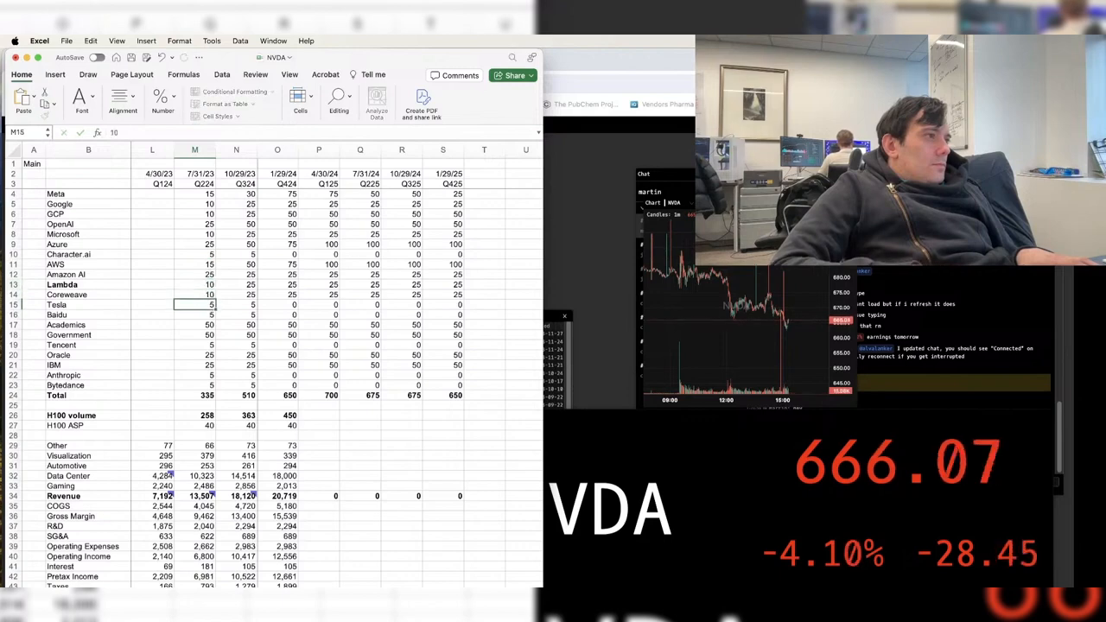
{"action": "key", "text": "Up"}
{"action": "key", "text": "Up"}
{"action": "key", "text": "Down"}
{"action": "key", "text": "Down"}
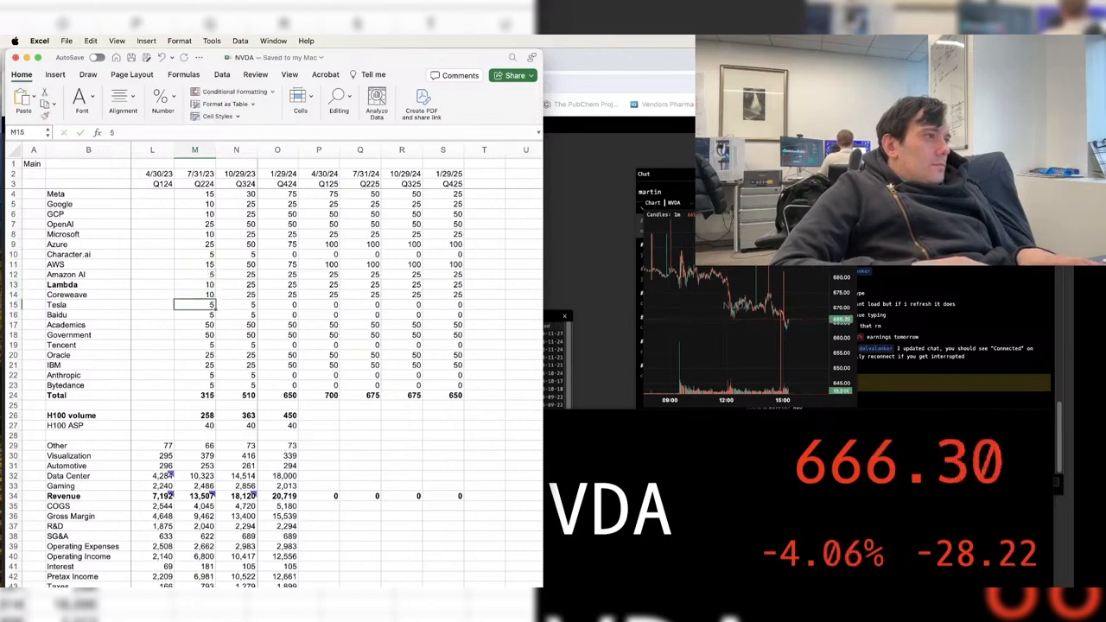
- Set the Q224 estimates for Academics and Government to 25 each
{"action": "type", "text": "25"}
{"action": "key", "text": "Return"}
{"action": "type", "text": "25"}
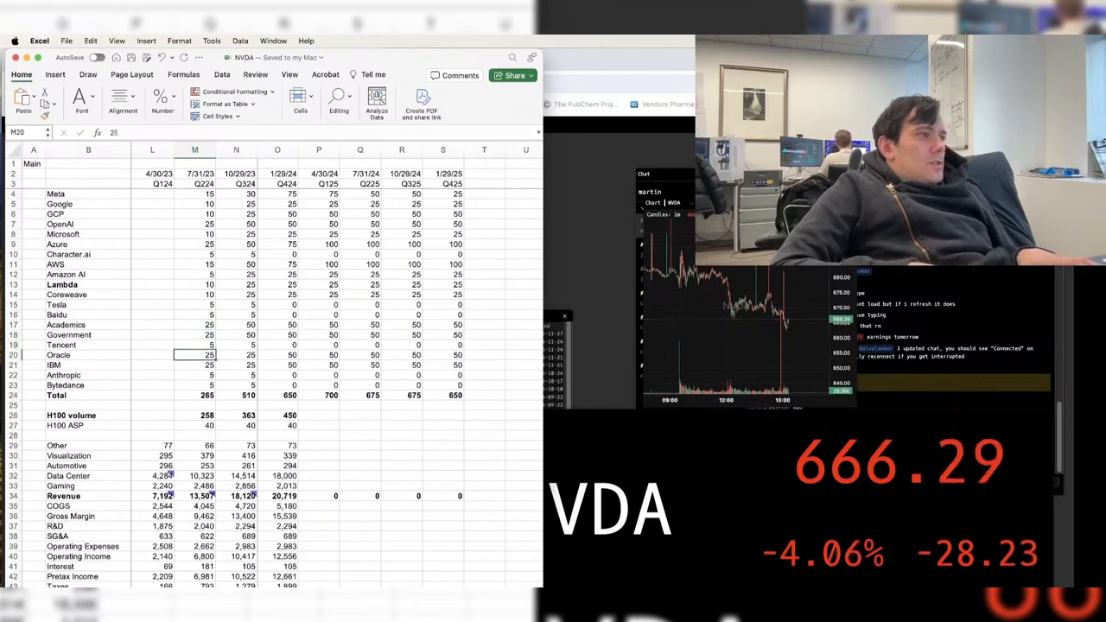
- Set the Q224 estimates for Oracle and IBM to 10 each, after trying 20 for Oracle
{"action": "type", "text": "20"}
{"action": "key", "text": "Return"}
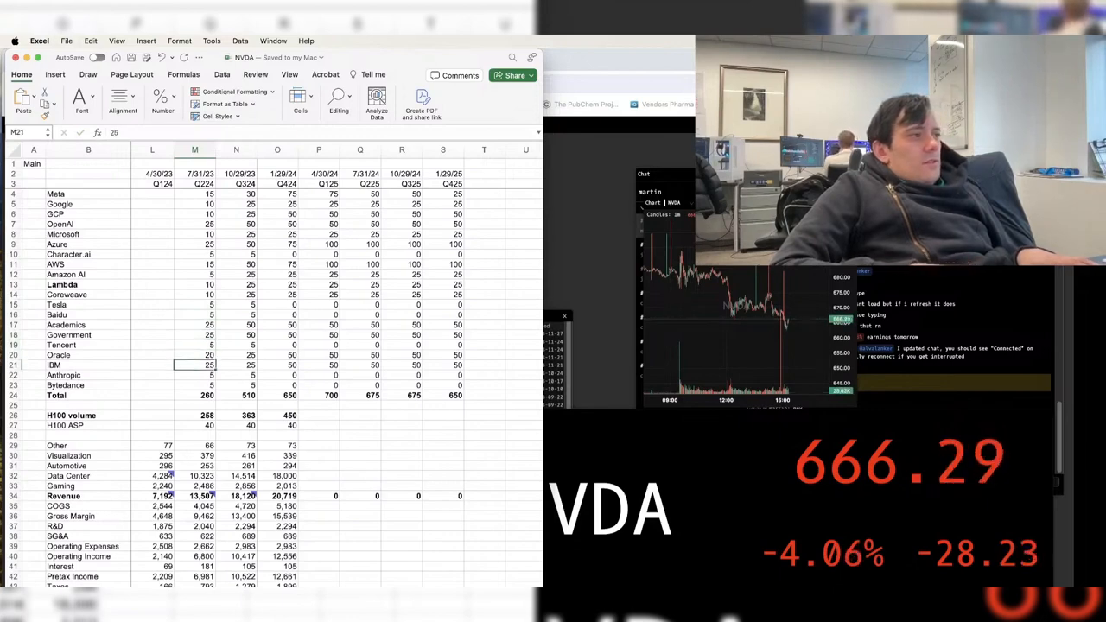
{"action": "type", "text": "10"}
{"action": "key", "text": "Up"}
{"action": "type", "text": "10"}
{"action": "key", "text": "Up"}
{"action": "key", "text": "Up"}
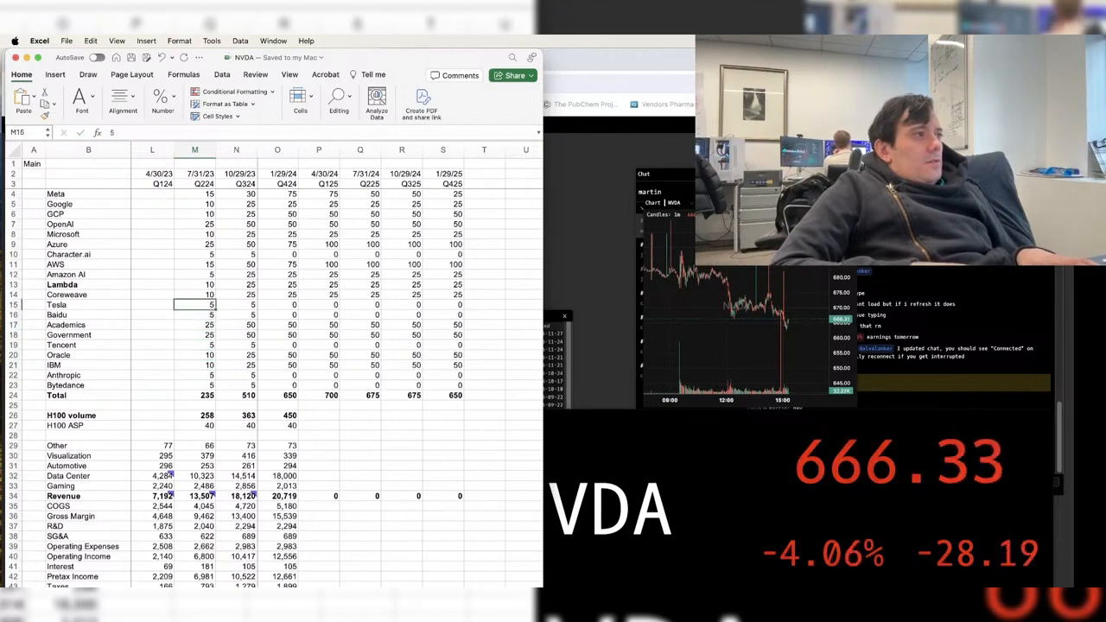
- Set the Q224 estimates for Microsoft, Google and GCP to 15 each
{"action": "key", "text": "Up"}
{"action": "key", "text": "Up"}
{"action": "key", "text": "Up"}
{"action": "key", "text": "Up"}
{"action": "key", "text": "Up"}
{"action": "key", "text": "Up"}
{"action": "key", "text": "Up"}
{"action": "key", "text": "Up"}
{"action": "key", "text": "Up"}
{"action": "key", "text": "Up"}
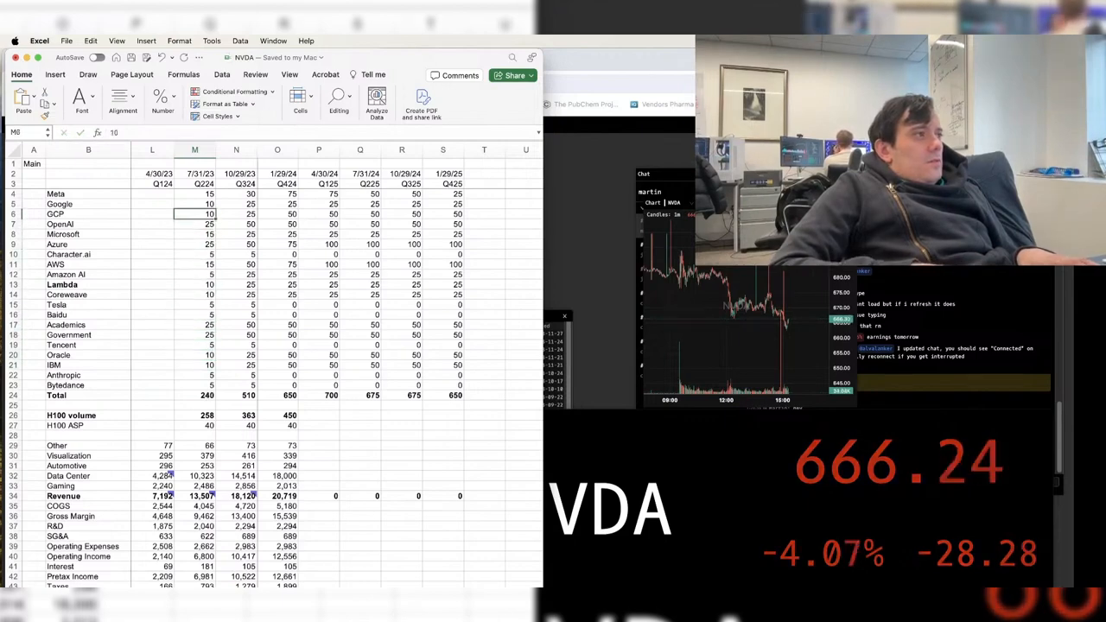
{"action": "type", "text": "15"}
{"action": "key", "text": "Down"}
{"action": "type", "text": "15"}
{"action": "key", "text": "Down"}
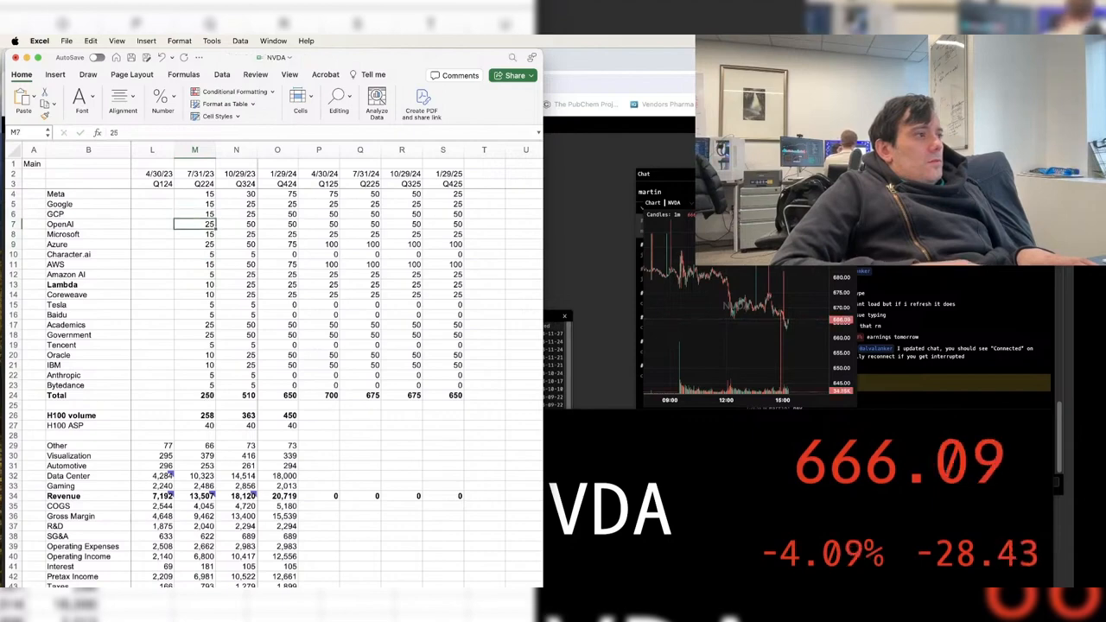
- Set the Q224 estimates to 5 for IBM and 15 for Oracle
{"action": "key", "text": "super+Down"}
{"action": "key", "text": "Up"}
{"action": "key", "text": "Up"}
{"action": "key", "text": "Up"}
{"action": "key", "text": "Up"}
{"action": "key", "text": "Down"}
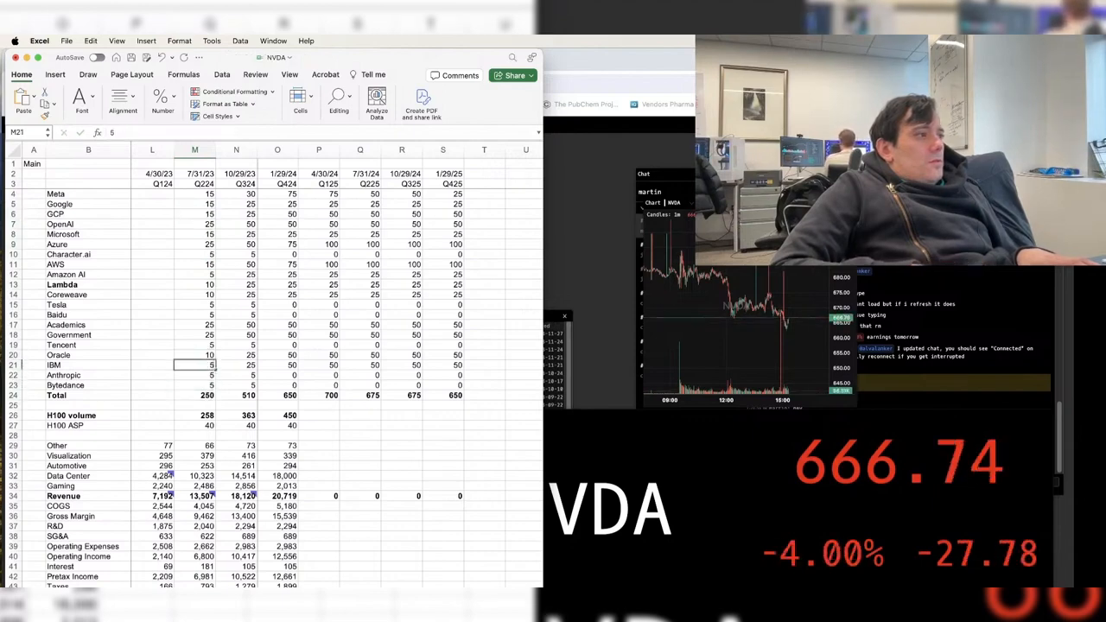
{"action": "key", "text": "Down"}
{"action": "key", "text": "Up"}
{"action": "key", "text": "Up"}
{"action": "type", "text": "15"}
{"action": "key", "text": "Down"}
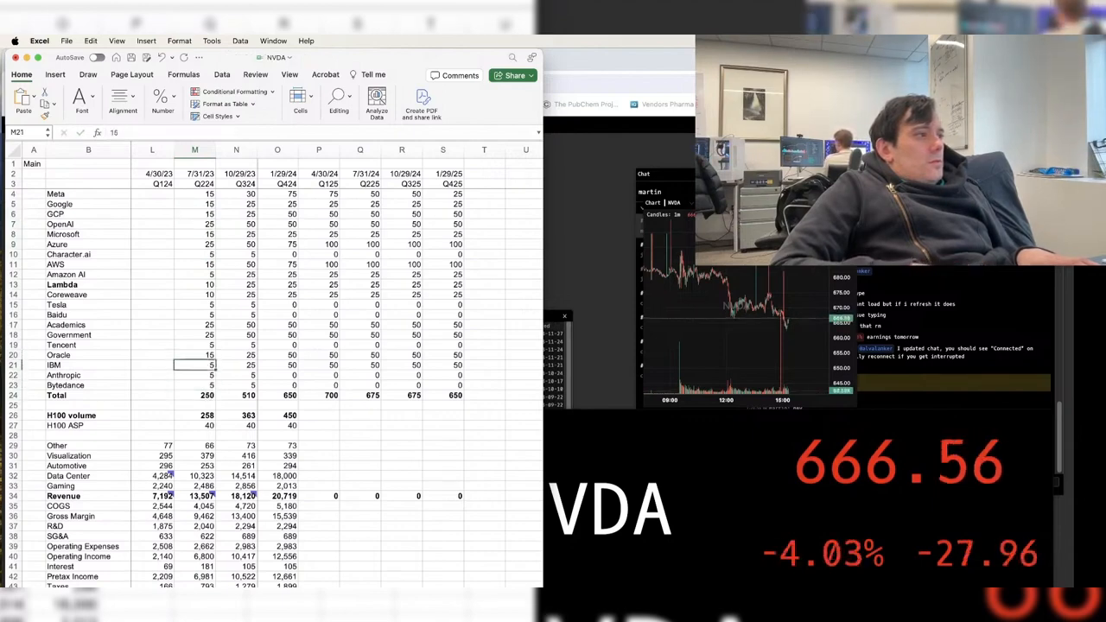
- Set the Q224 estimates to 6 for Tesla and 7 for Amazon AI
{"action": "key", "text": "Up"}
{"action": "key", "text": "Up"}
{"action": "key", "text": "Up"}
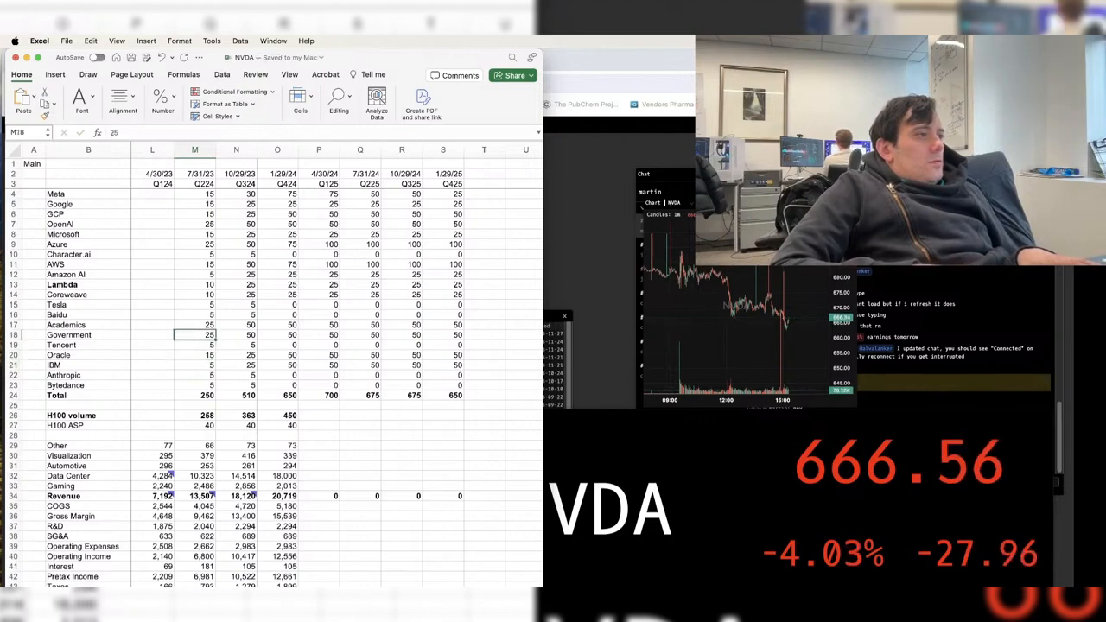
{"action": "key", "text": "Up"}
{"action": "key", "text": "Up"}
{"action": "key", "text": "Up"}
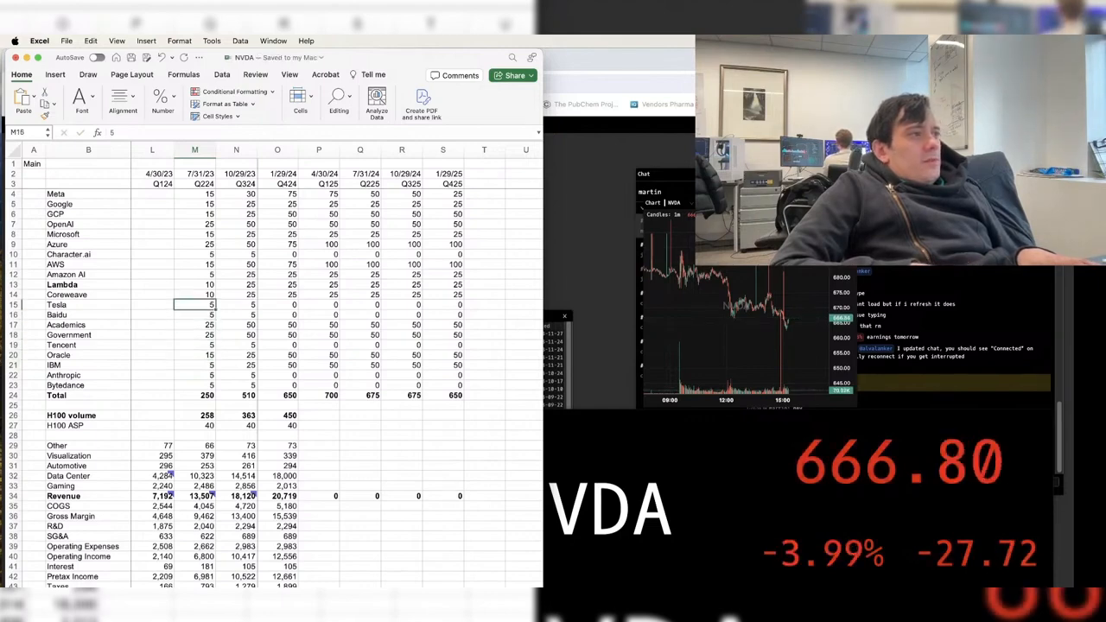
{"action": "type", "text": "6"}
{"action": "key", "text": "Down"}
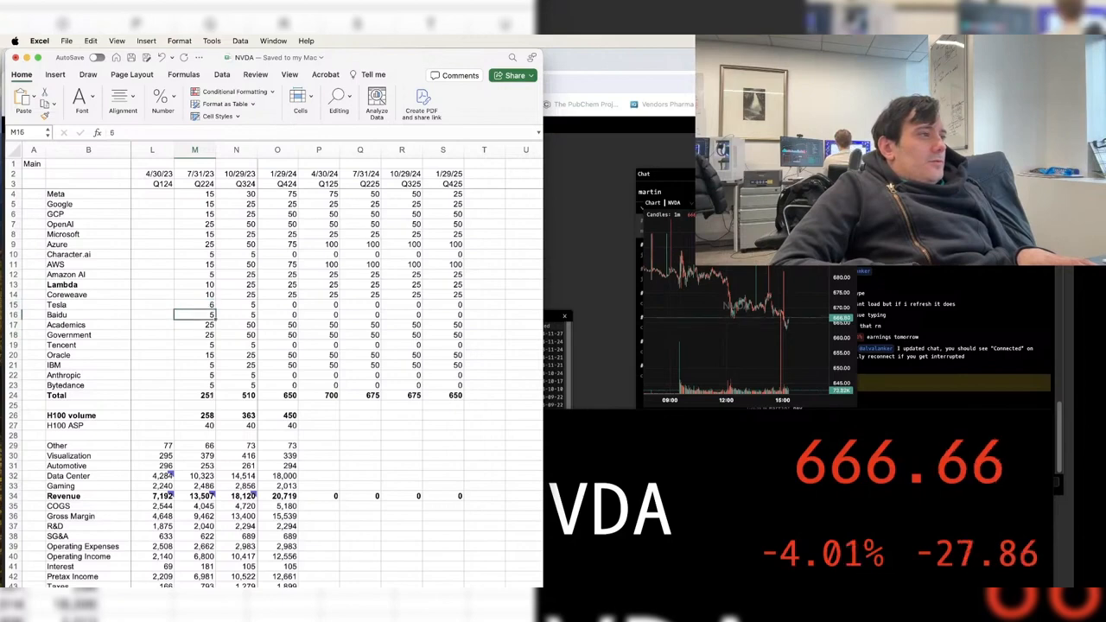
{"action": "key", "text": "Up"}
{"action": "key", "text": "Up"}
{"action": "key", "text": "Up"}
{"action": "key", "text": "Up"}
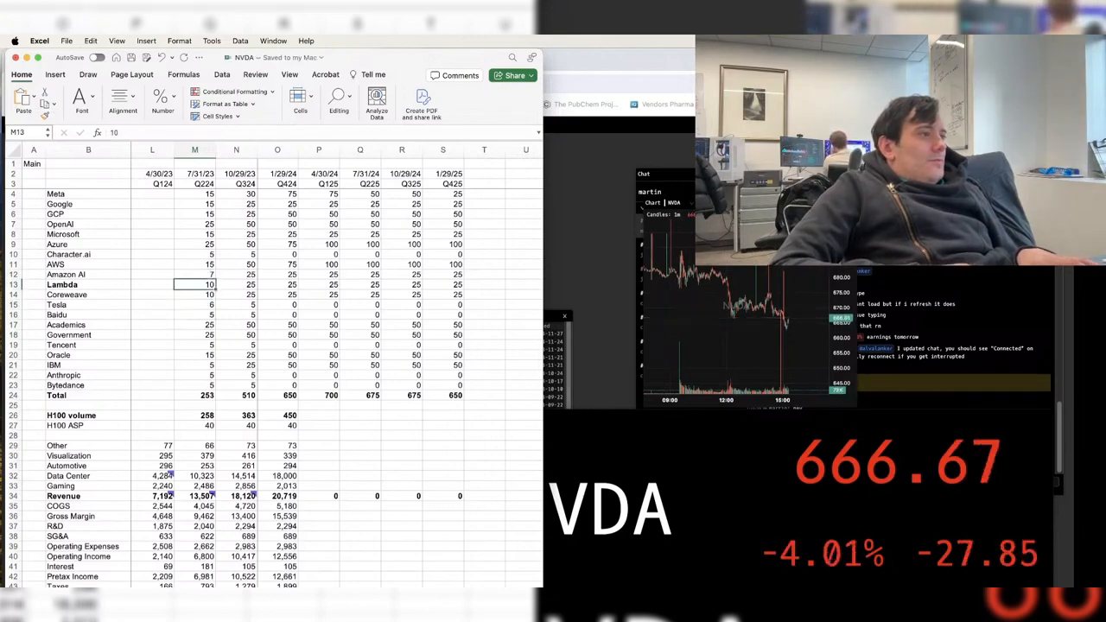
- Set the Q224 estimates to 6 for Character.ai and 16 for Microsoft
{"action": "key", "text": "Up"}
{"action": "key", "text": "Up"}
{"action": "key", "text": "Up"}
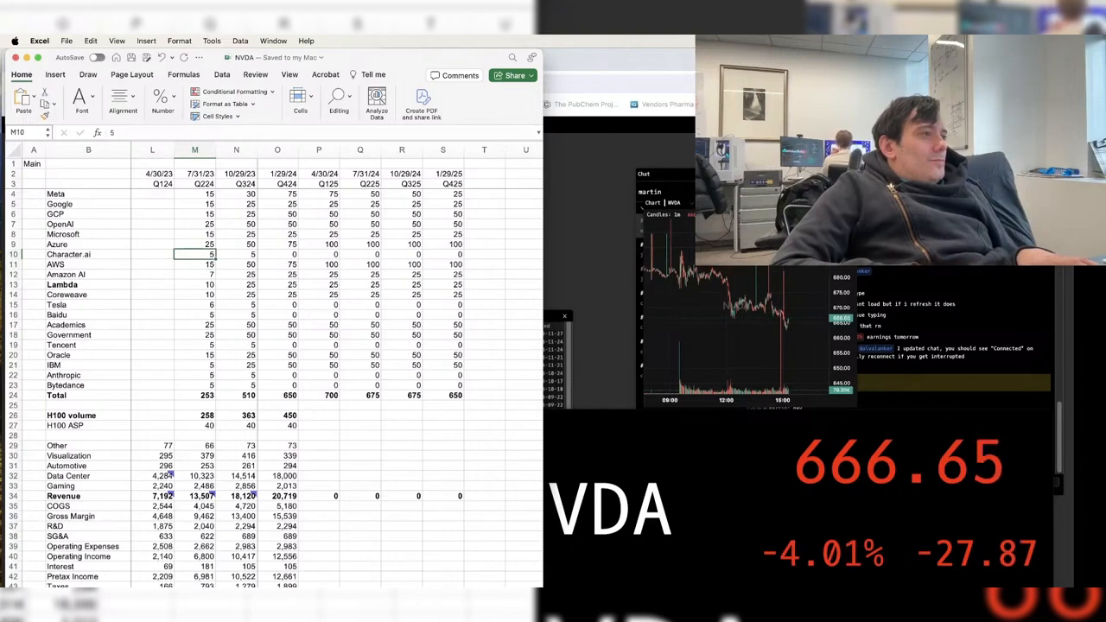
{"action": "type", "text": "6"}
{"action": "key", "text": "Return"}
{"action": "type", "text": "16"}
{"action": "key", "text": "Return"}
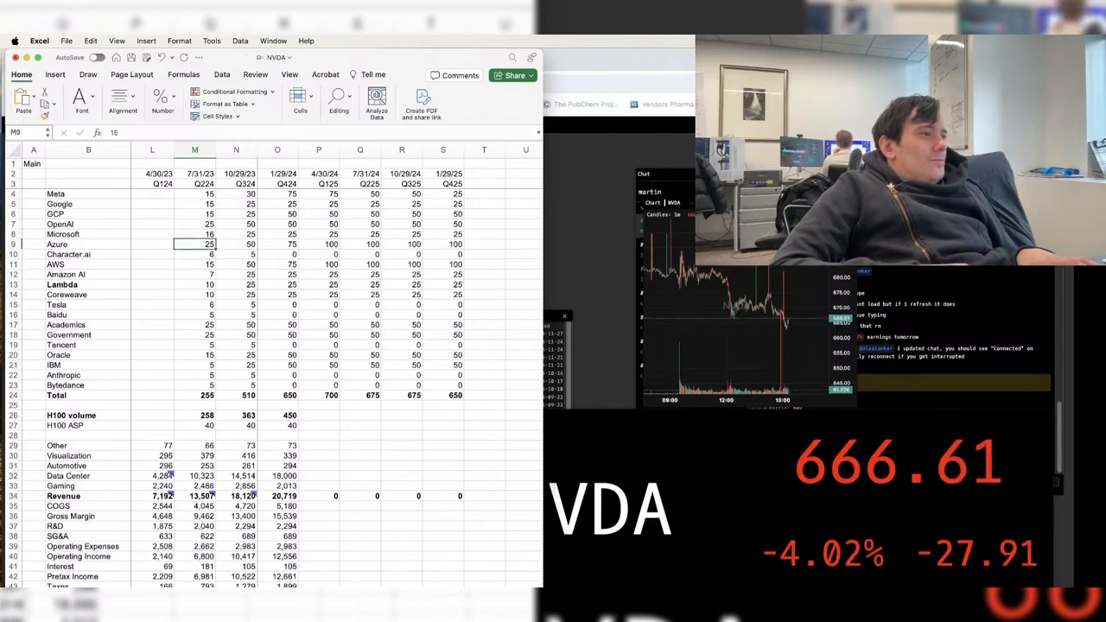
- Set Anthropic's Q224 estimate to 6
{"action": "key", "text": "Down"}
{"action": "key", "text": "Down"}
{"action": "key", "text": "Down"}
{"action": "key", "text": "Down"}
{"action": "key", "text": "Down"}
{"action": "key", "text": "Down"}
{"action": "key", "text": "Down"}
{"action": "key", "text": "Down"}
{"action": "key", "text": "Down"}
{"action": "key", "text": "Down"}
{"action": "key", "text": "Down"}
{"action": "key", "text": "Down"}
{"action": "key", "text": "Down"}
{"action": "key", "text": "Down"}
{"action": "key", "text": "Up"}
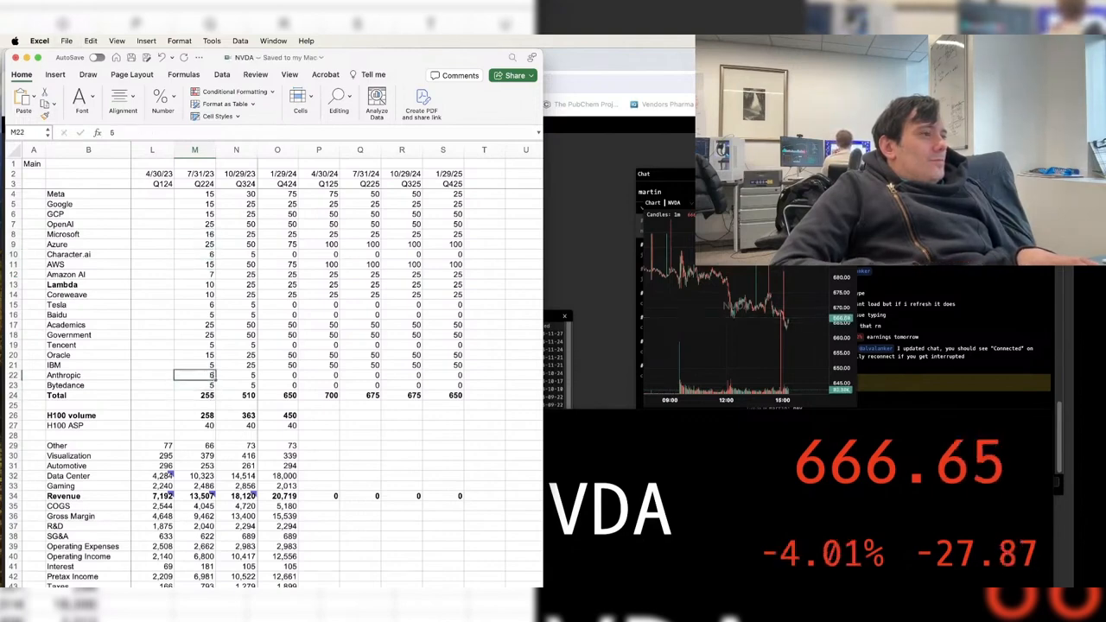
- Set the Q224 estimates of Anthropic and Bytedance to 6 each
{"action": "type", "text": "6"}
{"action": "key", "text": "Return"}
{"action": "type", "text": "6"}
{"action": "key", "text": "Return"}
- Set Meta's Q224 estimate to 16
{"action": "key", "text": "Up"}
{"action": "key", "text": "Up"}
{"action": "key", "text": "Up"}
{"action": "key", "text": "Up"}
{"action": "key", "text": "Up"}
{"action": "key", "text": "Up"}
{"action": "key", "text": "Up"}
{"action": "key", "text": "Up"}
{"action": "key", "text": "Up"}
{"action": "key", "text": "Up"}
{"action": "key", "text": "Up"}
{"action": "key", "text": "Up"}
{"action": "key", "text": "Up"}
{"action": "key", "text": "Up"}
{"action": "key", "text": "Up"}
{"action": "key", "text": "Up"}
{"action": "key", "text": "Up"}
{"action": "key", "text": "Up"}
{"action": "key", "text": "Up"}
{"action": "key", "text": "Up"}
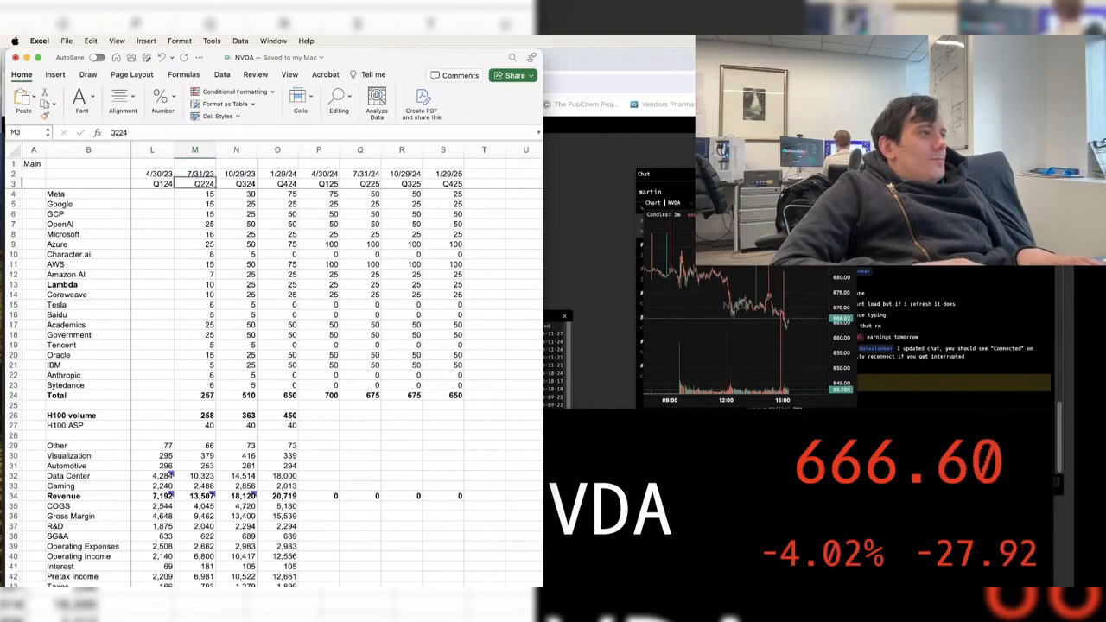
{"action": "key", "text": "Down"}
{"action": "type", "text": "16"}
{"action": "key", "text": "Tab"}
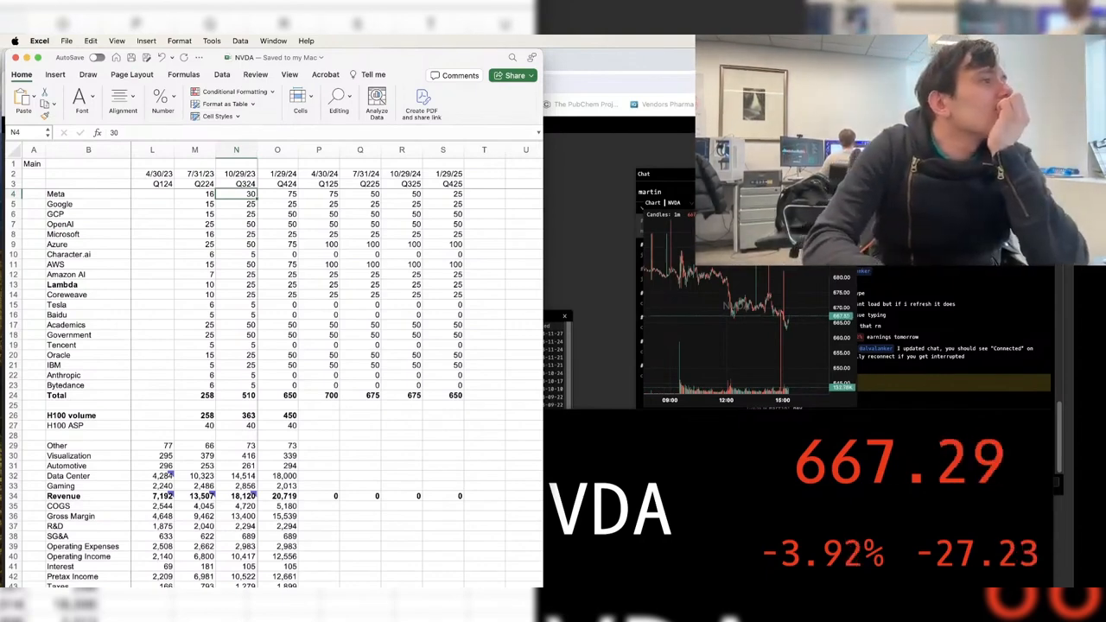
- Set the Q324 estimates of Azure, OpenAI and AWS to 30 each
{"action": "key", "text": "Down"}
{"action": "key", "text": "Down"}
{"action": "key", "text": "Down"}
{"action": "key", "text": "Down"}
{"action": "key", "text": "Down"}
{"action": "type", "text": "30"}
{"action": "key", "text": "Return"}
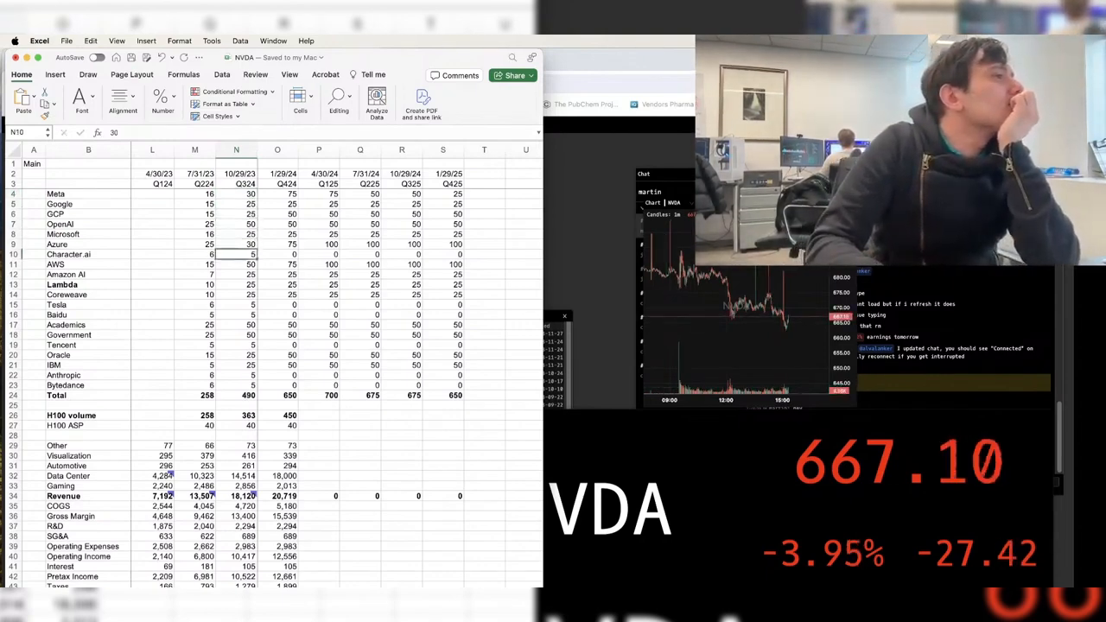
{"action": "key", "text": "Up"}
{"action": "key", "text": "Up"}
{"action": "key", "text": "Up"}
{"action": "type", "text": "30"}
{"action": "key", "text": "Return"}
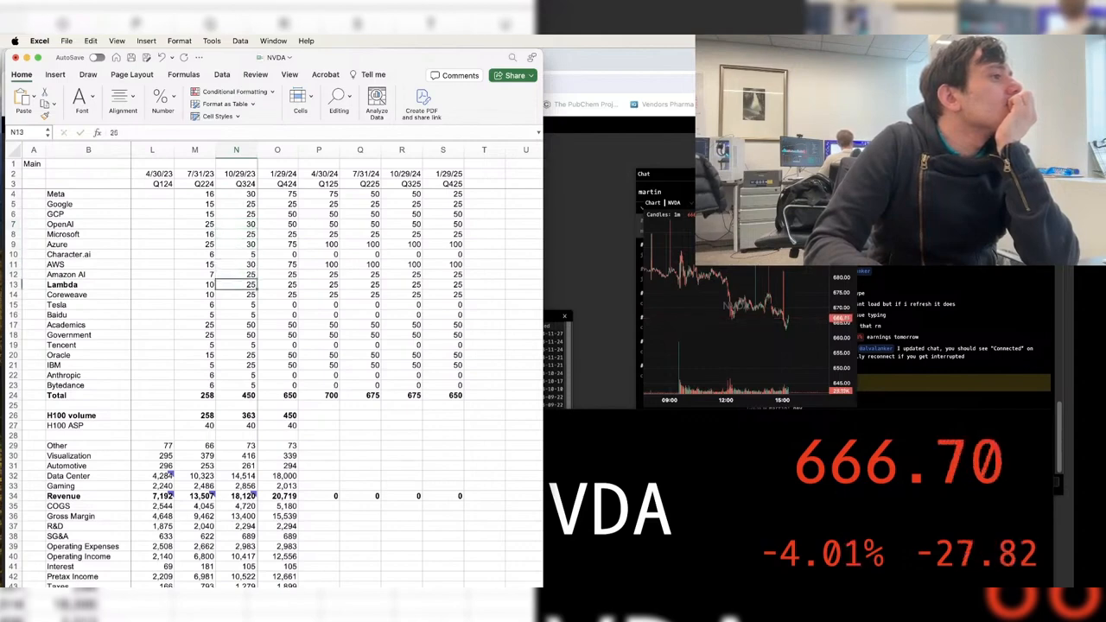
- Set the Q324 estimates to 30 for Academics and Government, 20 for Oracle and 5 for IBM
{"action": "key", "text": "Down"}
{"action": "key", "text": "Down"}
{"action": "key", "text": "Down"}
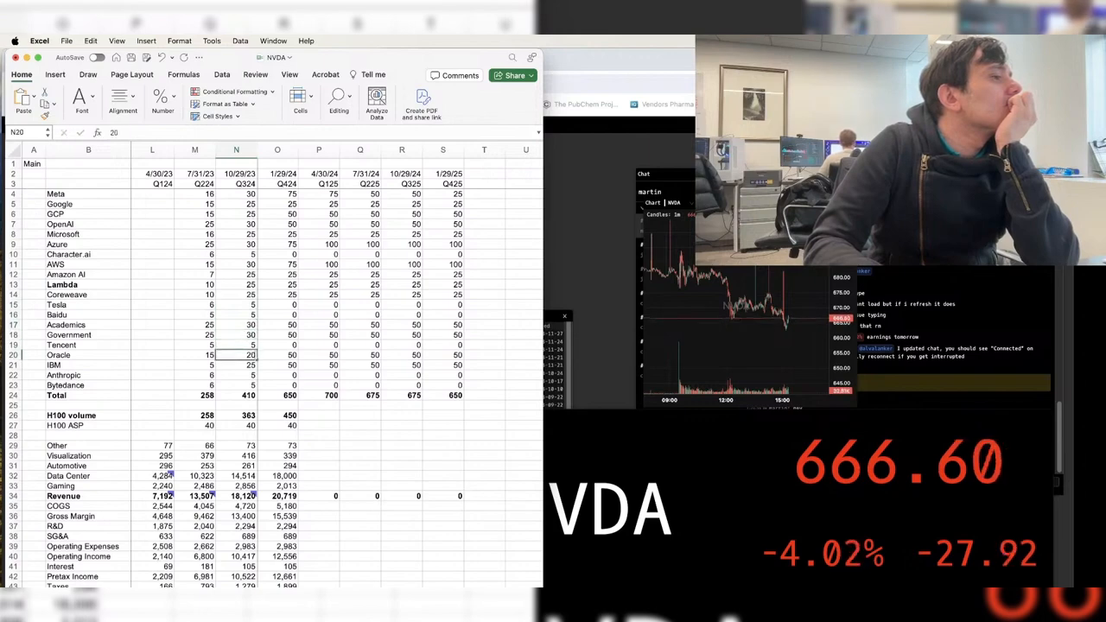
{"action": "key", "text": "Return"}
{"action": "type", "text": "5"}
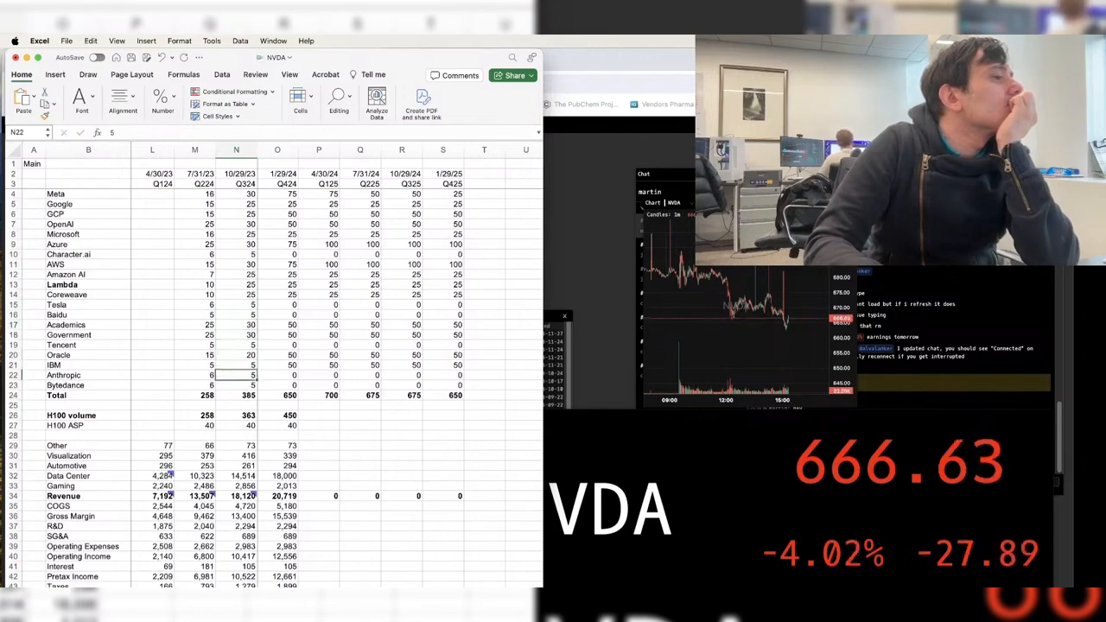
{"action": "key", "text": "ctrl+Return"}
- Set Microsoft's Q324 estimate to 20
{"action": "left_click", "coordinate": [236, 336]}
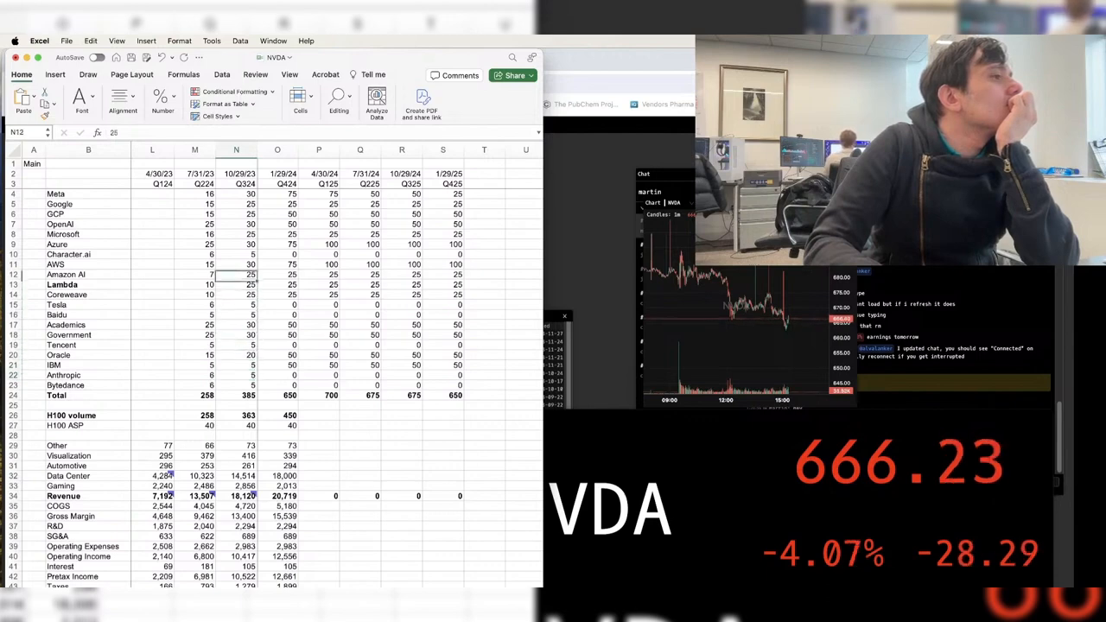
{"action": "key", "text": "Up"}
{"action": "key", "text": "Up"}
{"action": "key", "text": "Up"}
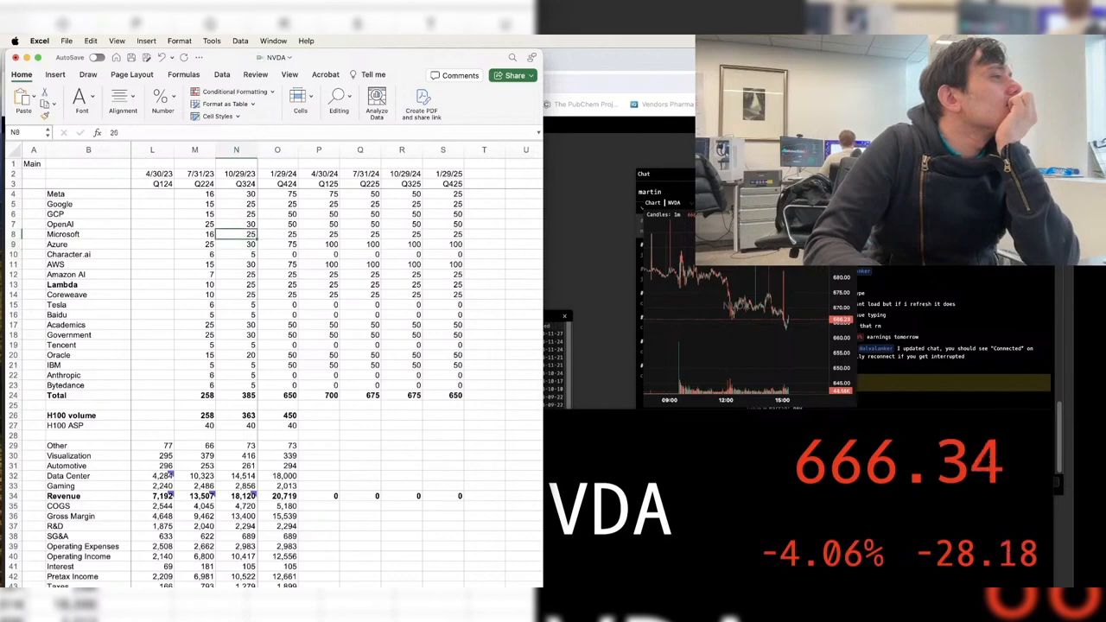
{"action": "type", "text": "20"}
{"action": "key", "text": "Return"}
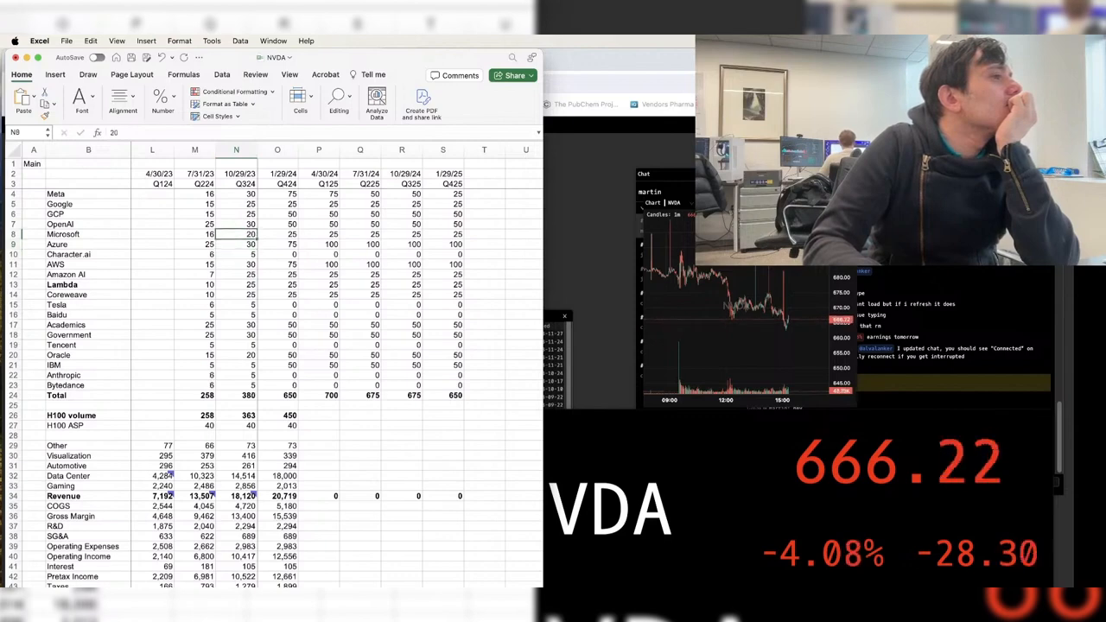
- Set the Q324 estimates of OpenAI and Meta to 25 each
{"action": "type", "text": "25"}
{"action": "key", "text": "Return"}
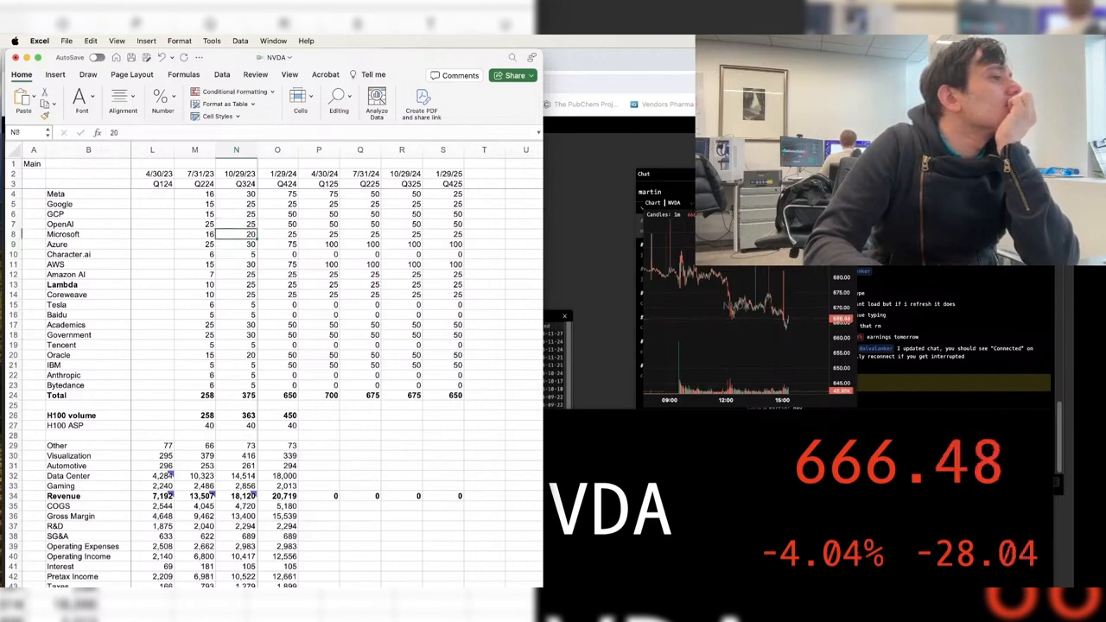
{"action": "key", "text": "Up"}
{"action": "key", "text": "Up"}
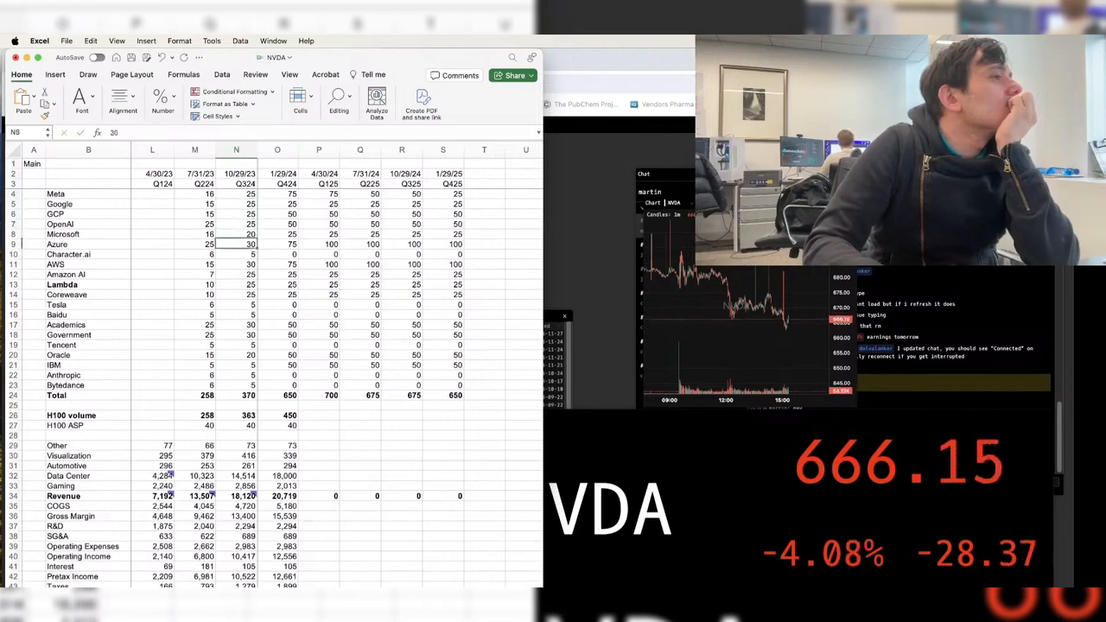
- Set the Q324 estimates of Lambda and Coreweave to 20 each
{"action": "key", "text": "Down"}
{"action": "key", "text": "Down"}
{"action": "key", "text": "Down"}
{"action": "key", "text": "Down"}
{"action": "key", "text": "Down"}
{"action": "key", "text": "Down"}
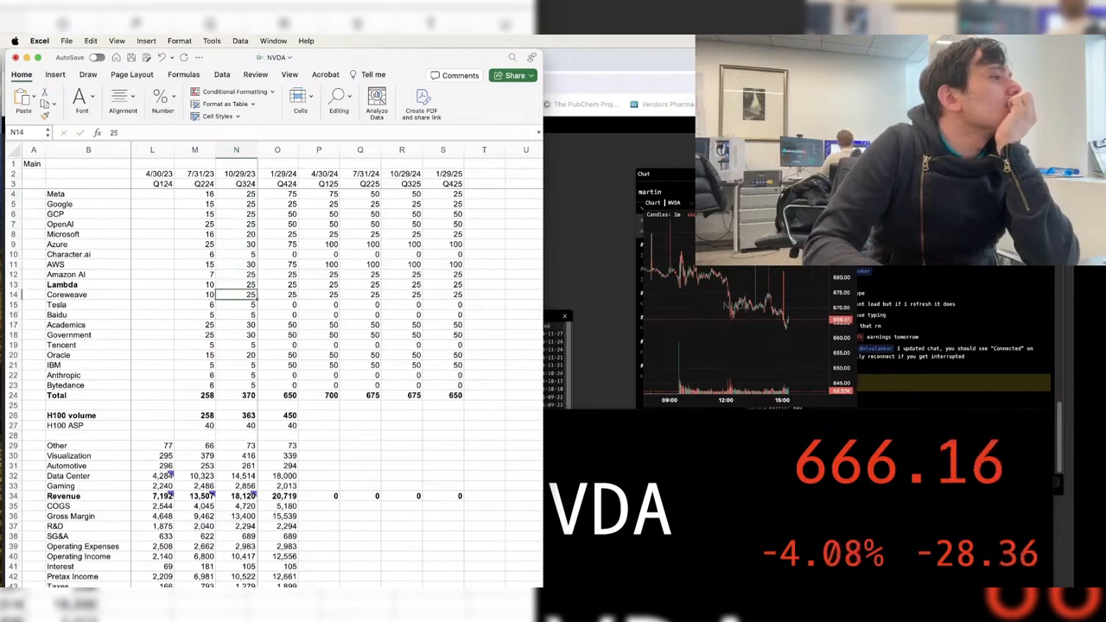
{"action": "key", "text": "Up"}
{"action": "type", "text": "20"}
{"action": "key", "text": "Return"}
{"action": "type", "text": "20"}
{"action": "key", "text": "Return"}
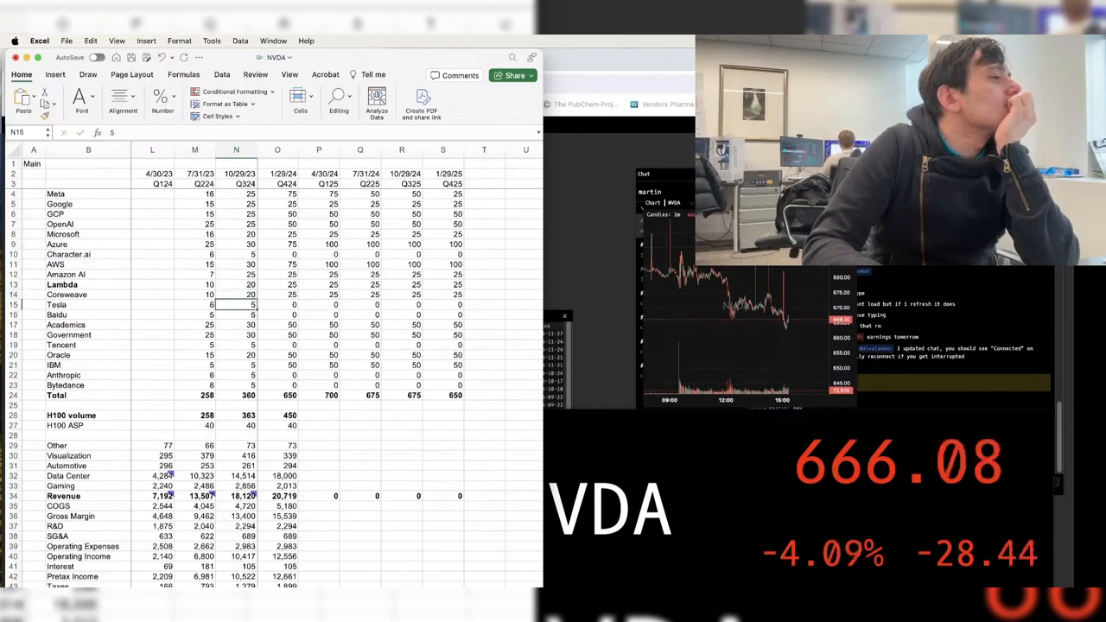
- Review the Q324 customer estimates and compare their total with the H100 volume
{"action": "key", "text": "Up"}
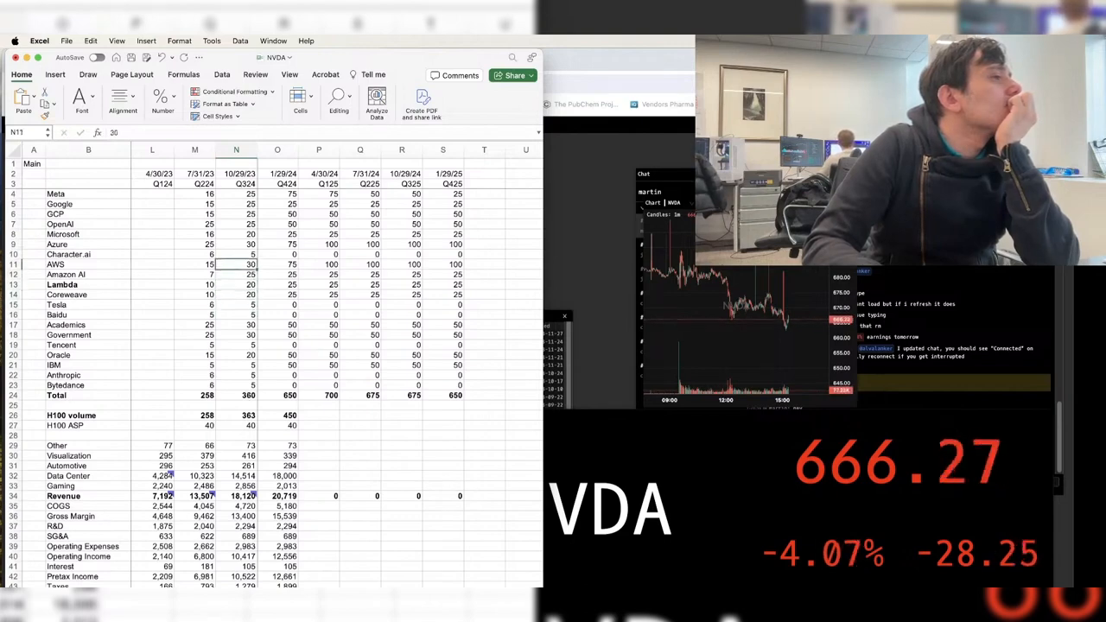
{"action": "key", "text": "Up"}
{"action": "key", "text": "Up"}
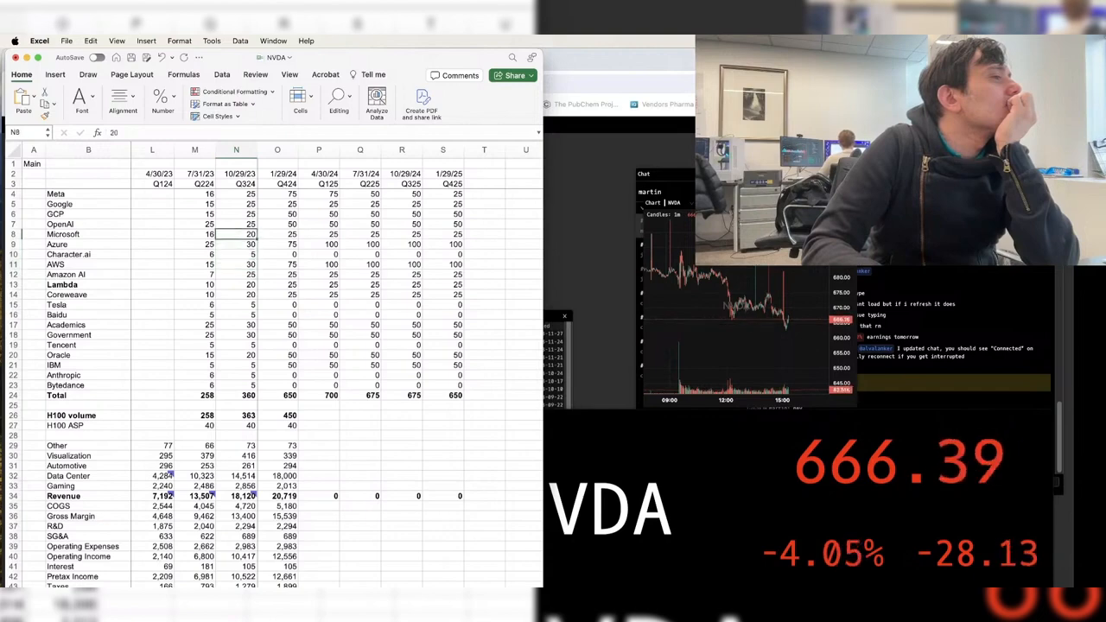
{"action": "key", "text": "Up"}
{"action": "key", "text": "Up"}
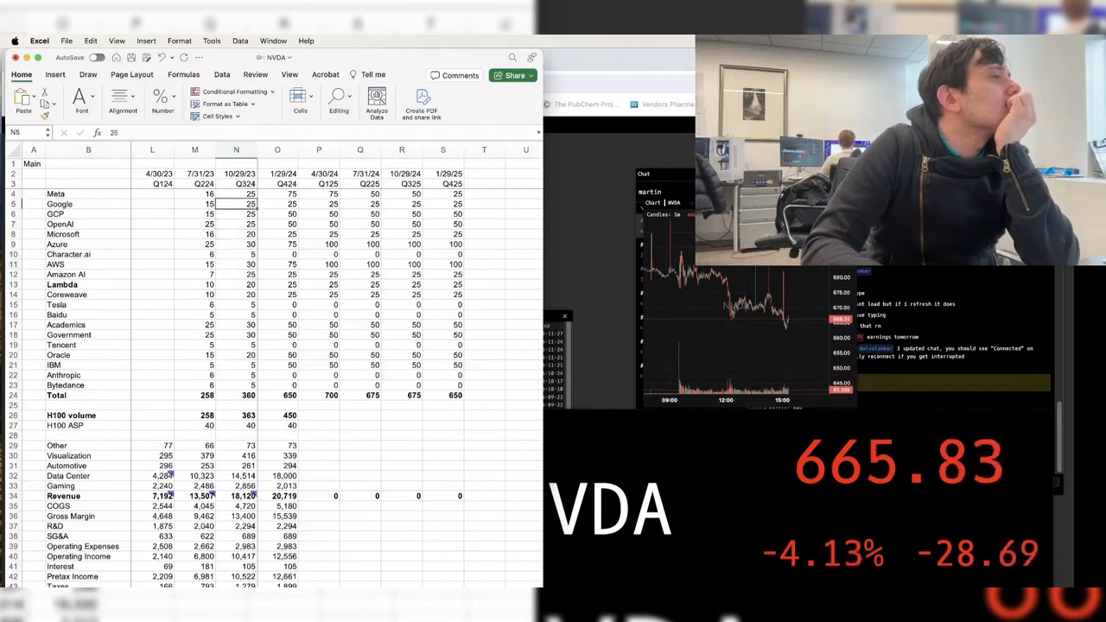
{"action": "key", "text": "Down"}
{"action": "key", "text": "Down"}
{"action": "key", "text": "Down"}
{"action": "key", "text": "Down"}
{"action": "key", "text": "Down"}
{"action": "key", "text": "Down"}
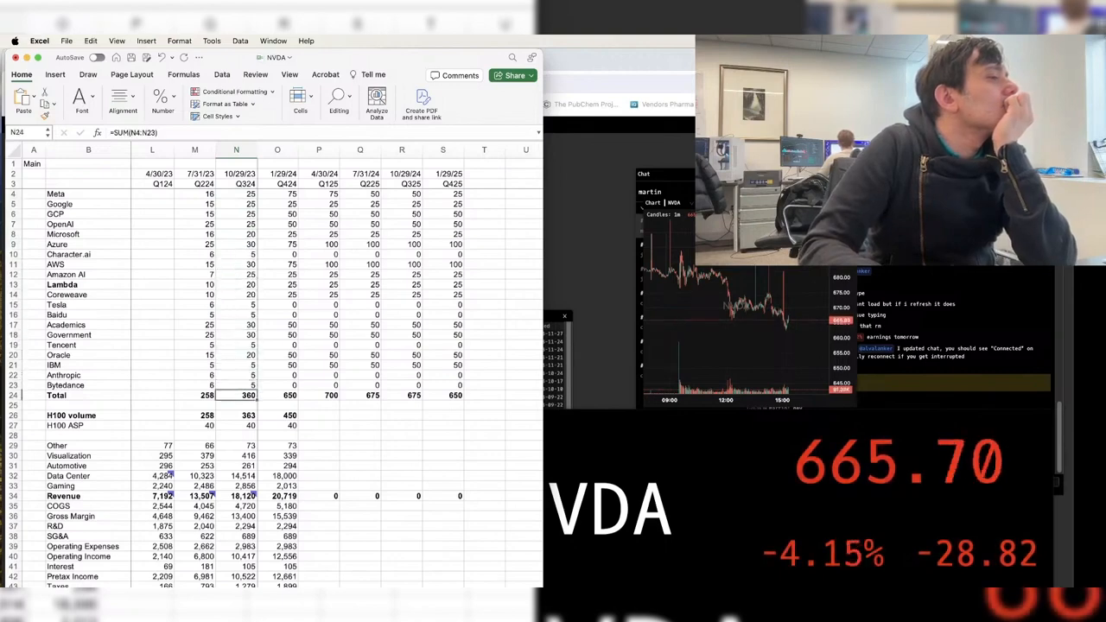
{"action": "key", "text": "Up"}
{"action": "key", "text": "Right"}
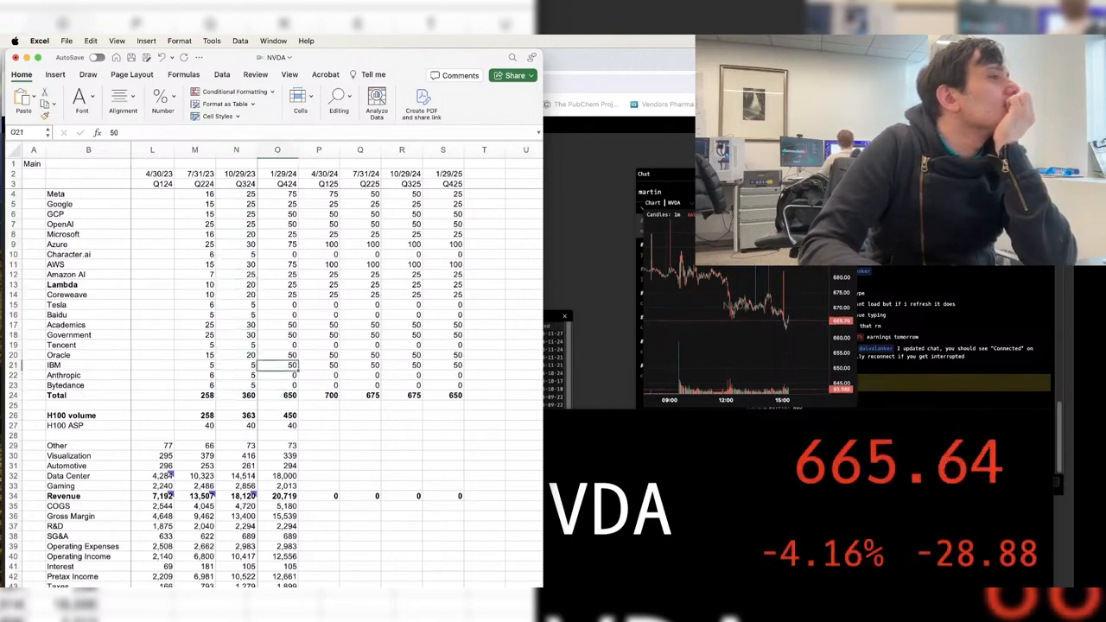
- Select Meta's quarterly estimates from Q224 through Q425 to check their sum
{"action": "key", "text": "Up"}
{"action": "key", "text": "Up"}
{"action": "key", "text": "Up"}
{"action": "key", "text": "Up"}
{"action": "key", "text": "Up"}
{"action": "key", "text": "Up"}
{"action": "key", "text": "Up"}
{"action": "key", "text": "Up"}
{"action": "key", "text": "Up"}
{"action": "key", "text": "Up"}
{"action": "key", "text": "Up"}
{"action": "key", "text": "Up"}
{"action": "key", "text": "Up"}
{"action": "key", "text": "Up"}
{"action": "key", "text": "Up"}
{"action": "key", "text": "Up"}
{"action": "key", "text": "Up"}
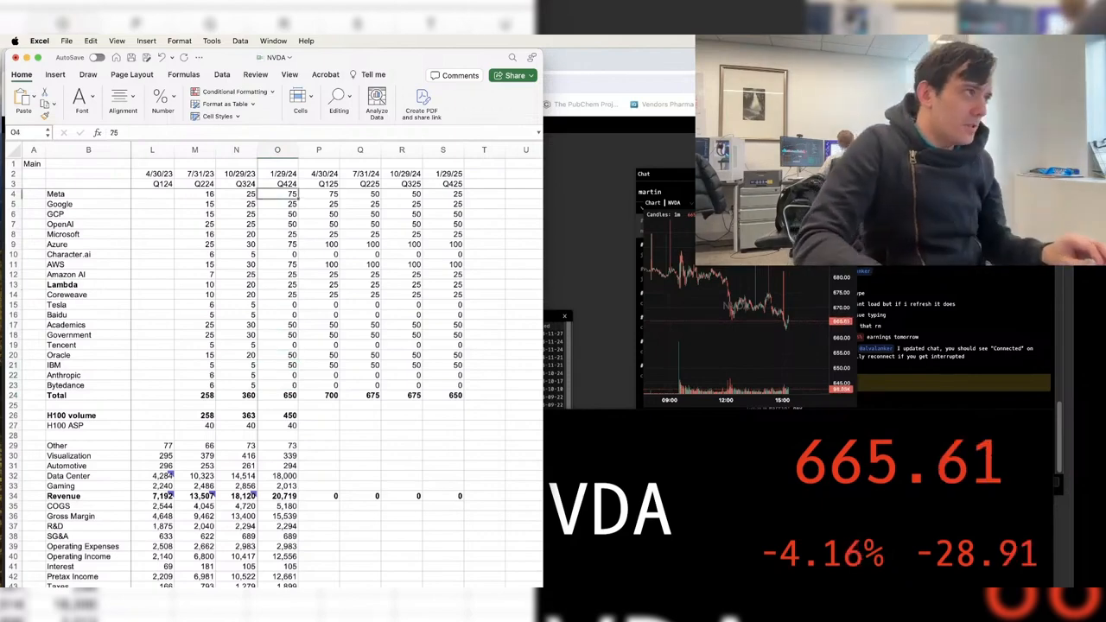
{"action": "key", "text": "Left"}
{"action": "key", "text": "Left"}
{"action": "key", "text": "super+shift+k"}
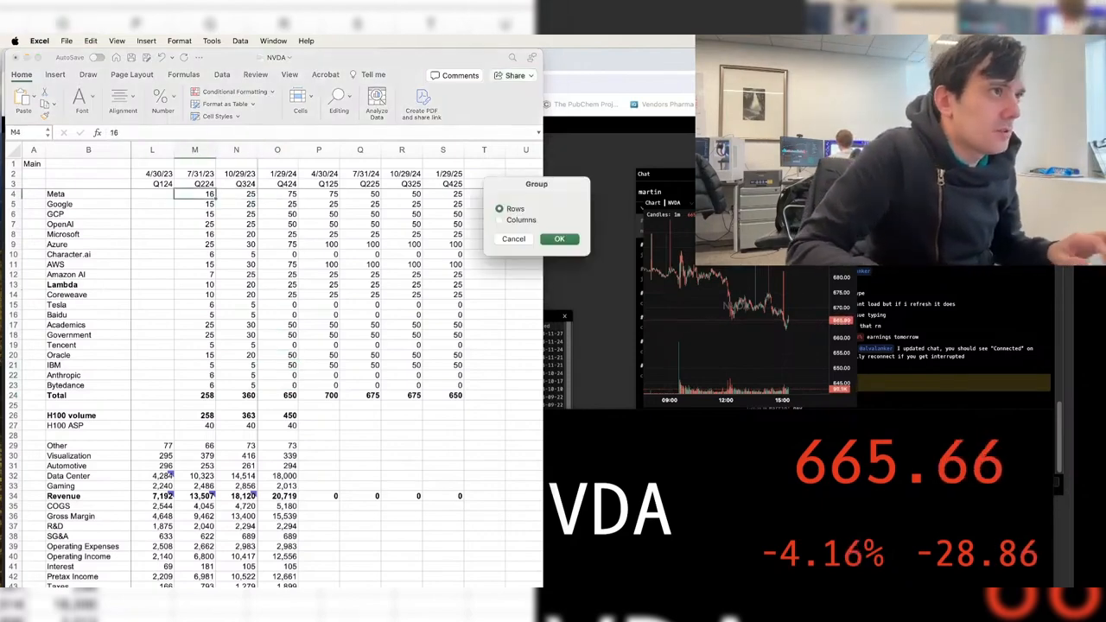
{"action": "key", "text": "Escape"}
{"action": "key", "text": "super+shift+Right"}
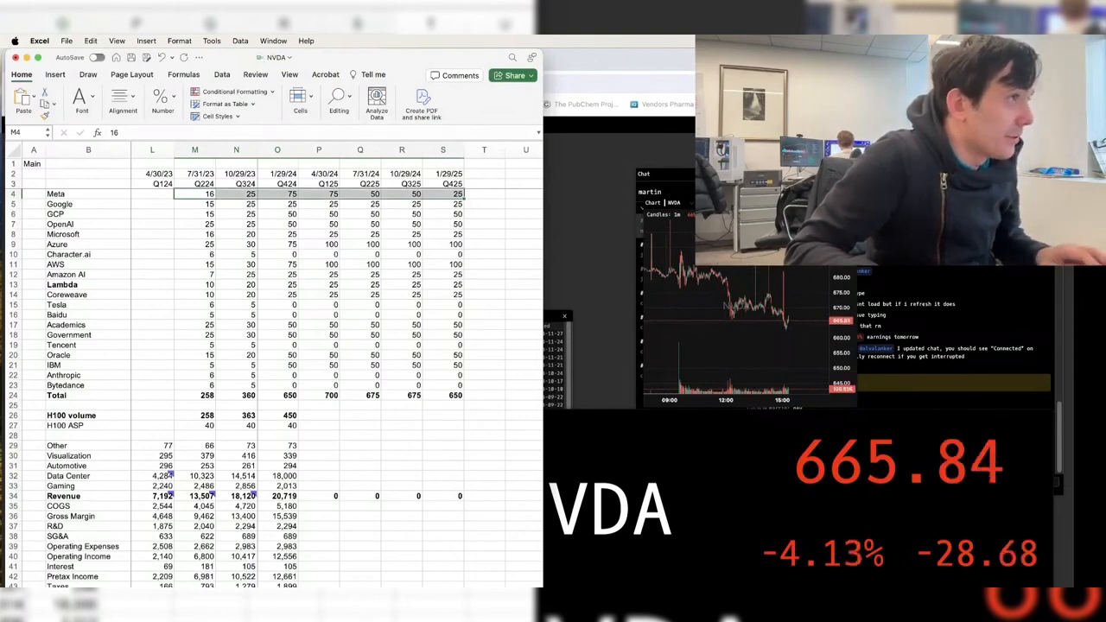
- Set Meta's Q425 estimate to 50
{"action": "key", "text": "Right"}
{"action": "key", "text": "Right"}
{"action": "key", "text": "Right"}
{"action": "key", "text": "Right"}
{"action": "key", "text": "Right"}
{"action": "key", "text": "Right"}
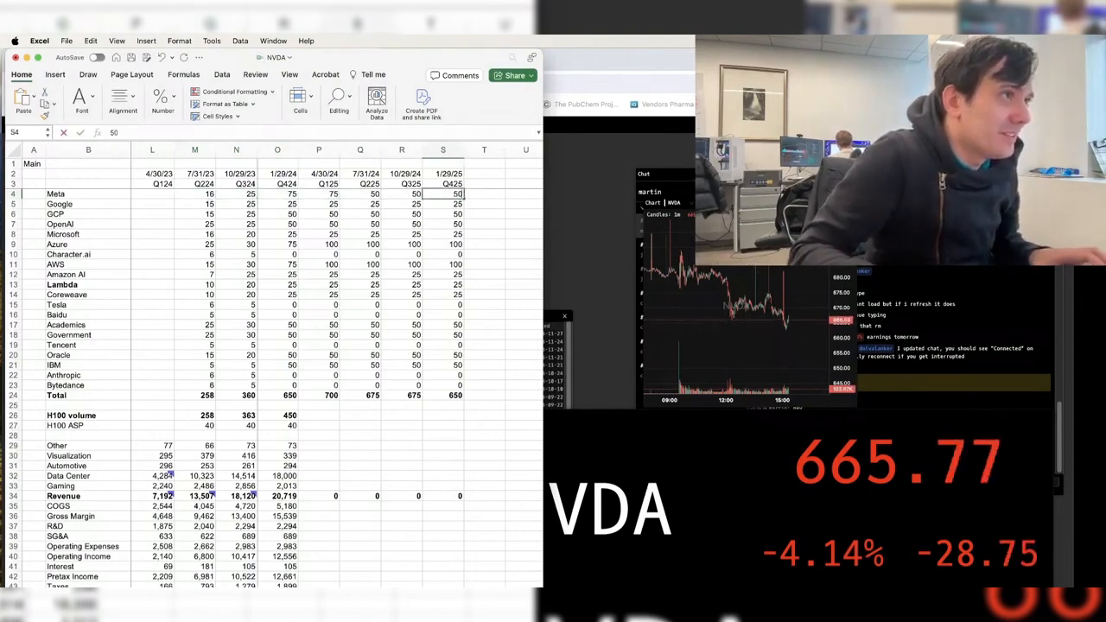
{"action": "type", "text": "50"}
{"action": "key", "text": "super+shift+j"}
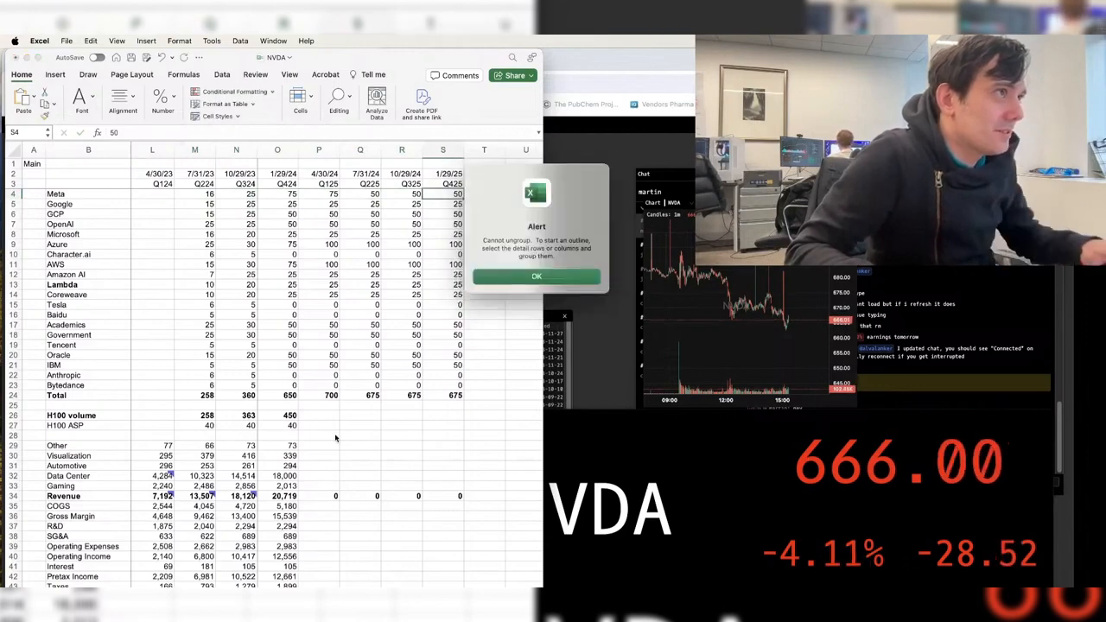
{"action": "key", "text": "Return"}
- Select Meta's Q224 to Q425 estimates to check the sum with the new Q425 value
{"action": "key", "text": "shift+Left"}
{"action": "key", "text": "shift+Left"}
{"action": "key", "text": "shift+Left"}
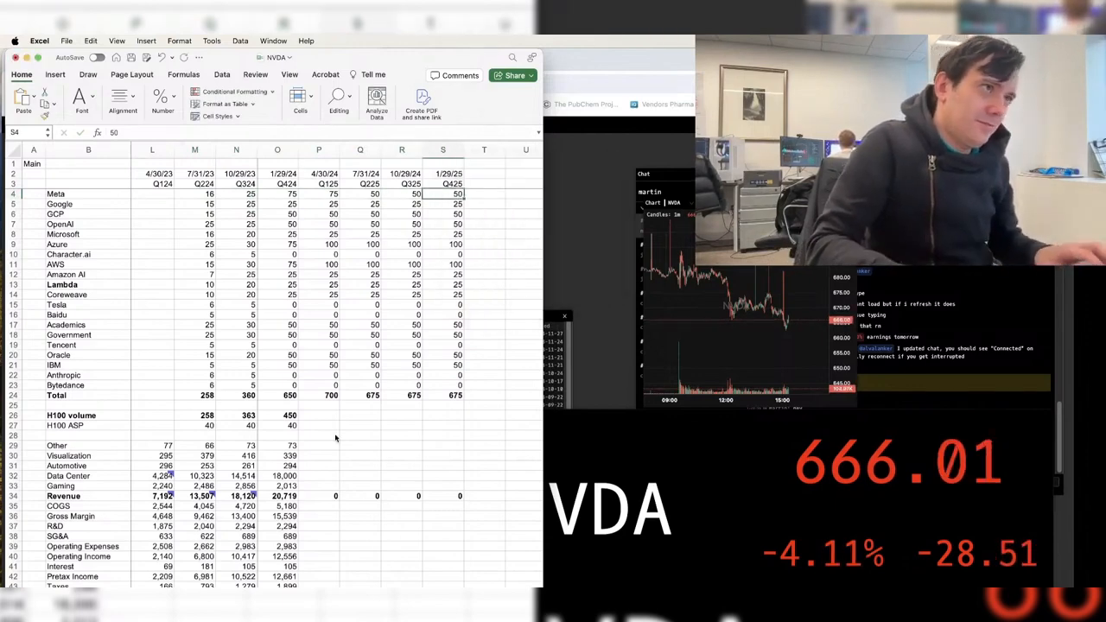
{"action": "key", "text": "shift+Left"}
{"action": "key", "text": "shift+Left"}
{"action": "key", "text": "shift+Left"}
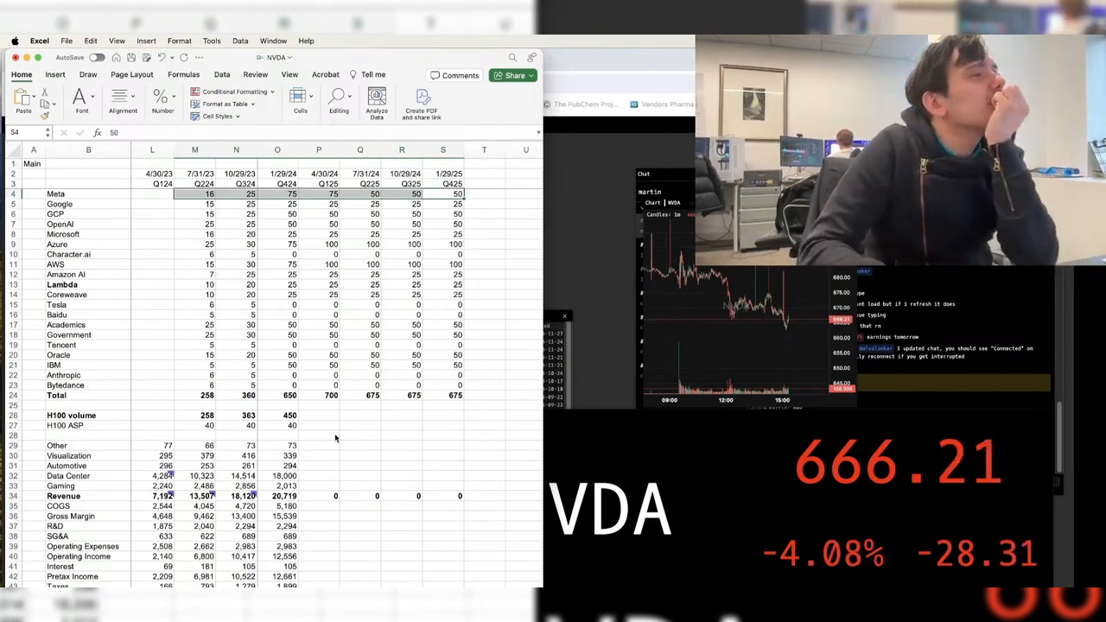
- Set Meta's Q225 estimate to 60
{"action": "key", "text": "Down"}
{"action": "key", "text": "Up"}
{"action": "key", "text": "Left"}
{"action": "key", "text": "Left"}
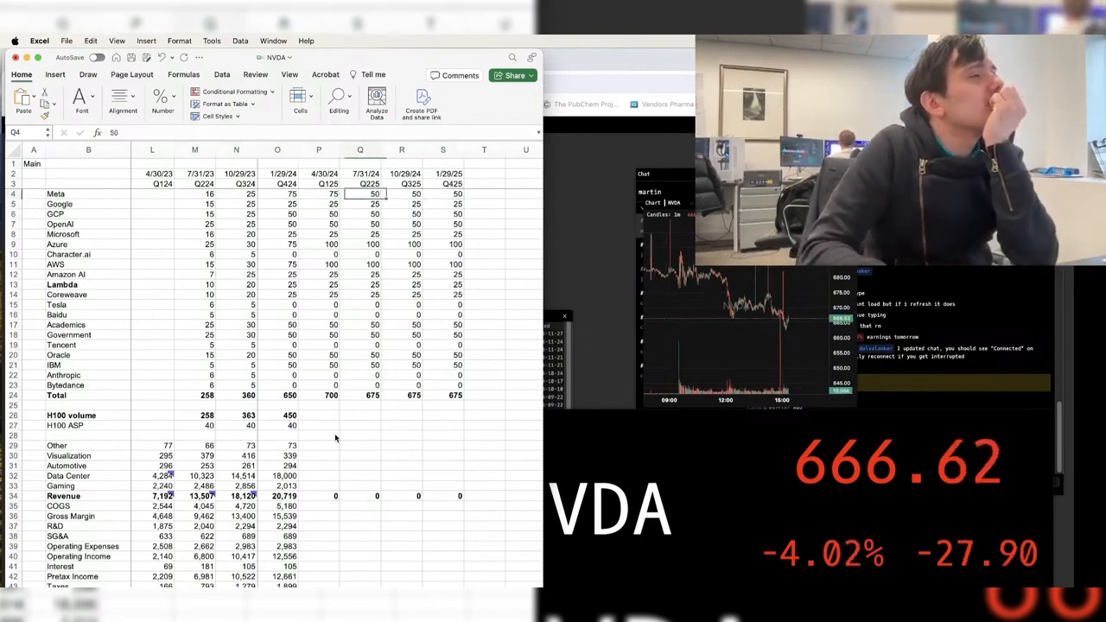
{"action": "type", "text": "60"}
{"action": "key", "text": "Return"}
- Select Meta's Q224 to Q425 estimates to recheck the sum with the new Q225 value
{"action": "key", "text": "Up"}
{"action": "key", "text": "Right"}
{"action": "key", "text": "Right"}
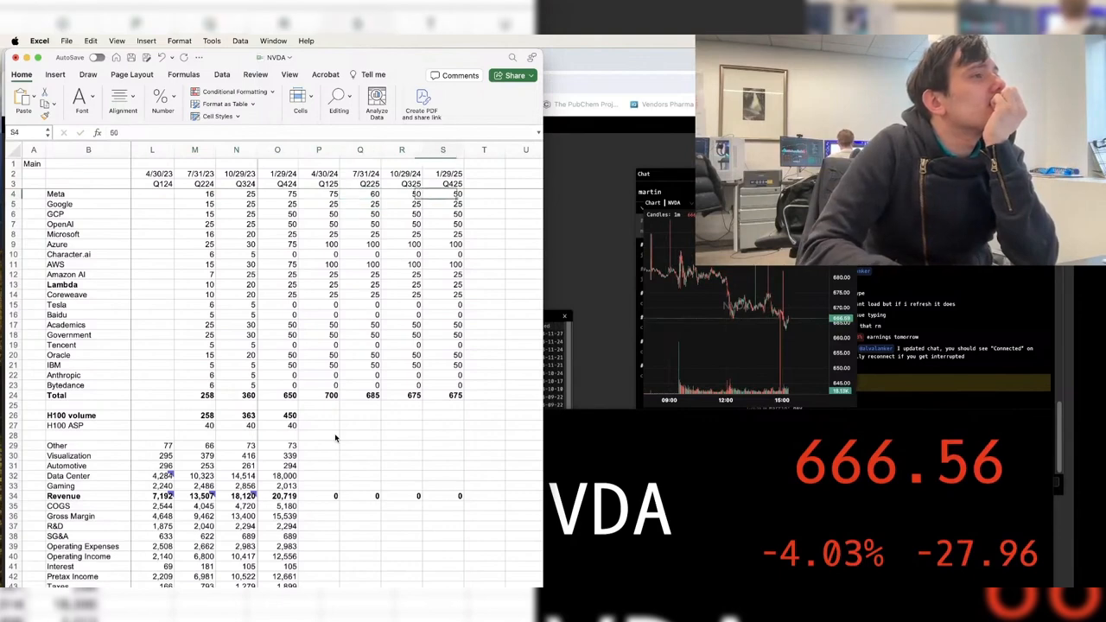
{"action": "key", "text": "shift+Left"}
{"action": "key", "text": "shift+Left"}
{"action": "key", "text": "shift+Left"}
{"action": "key", "text": "shift+Left"}
{"action": "key", "text": "shift+Left"}
{"action": "key", "text": "shift+Left"}
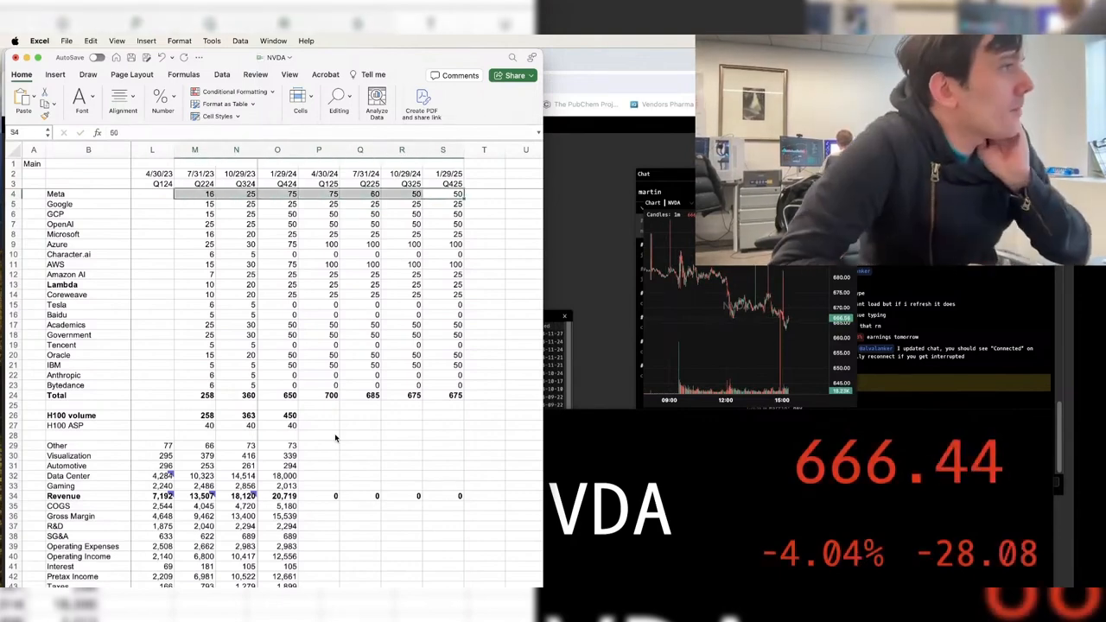
{"action": "key", "text": "Down"}
{"action": "key", "text": "Left"}
{"action": "key", "text": "Left"}
{"action": "key", "text": "Left"}
{"action": "key", "text": "Left"}
{"action": "key", "text": "Left"}
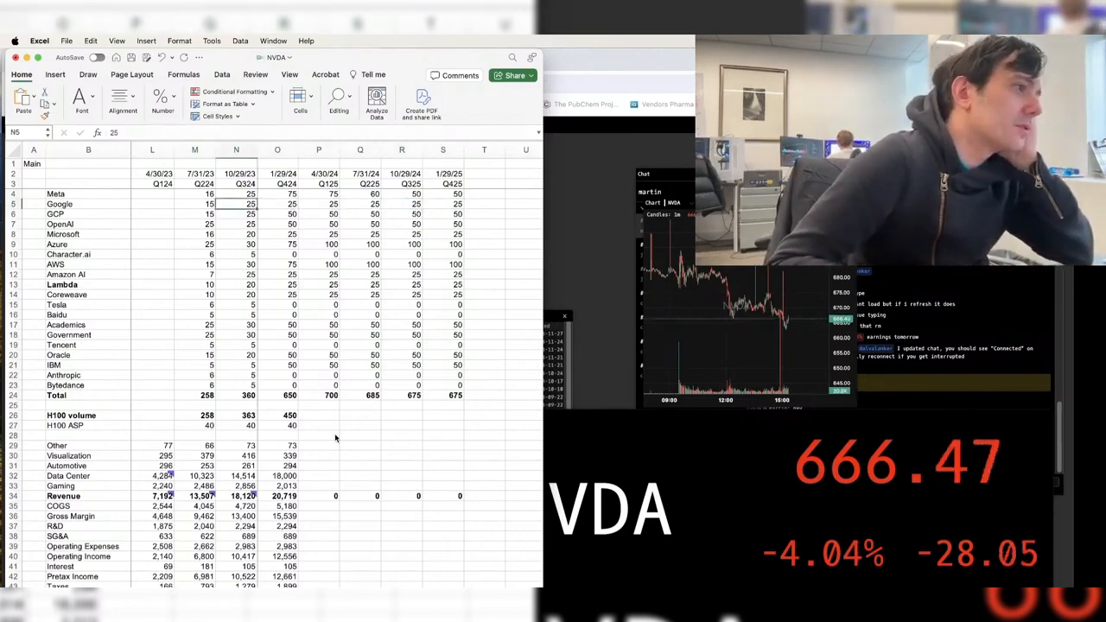
{"action": "key", "text": "Right"}
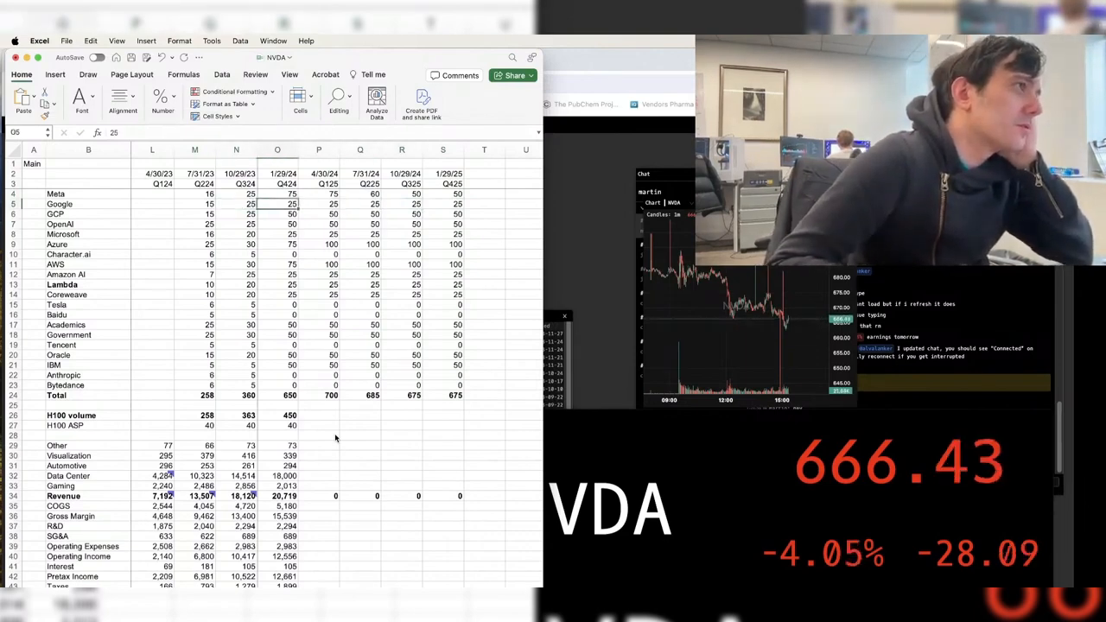
{"action": "key", "text": "Down"}
{"action": "key", "text": "Down"}
{"action": "key", "text": "Down"}
{"action": "key", "text": "Down"}
{"action": "key", "text": "Down"}
{"action": "key", "text": "Down"}
{"action": "key", "text": "Down"}
{"action": "key", "text": "Down"}
{"action": "key", "text": "Down"}
{"action": "key", "text": "Down"}
{"action": "key", "text": "Down"}
{"action": "key", "text": "Down"}
{"action": "key", "text": "Down"}
{"action": "key", "text": "Down"}
{"action": "key", "text": "Down"}
{"action": "key", "text": "Down"}
{"action": "key", "text": "Down"}
{"action": "key", "text": "Down"}
{"action": "key", "text": "Down"}
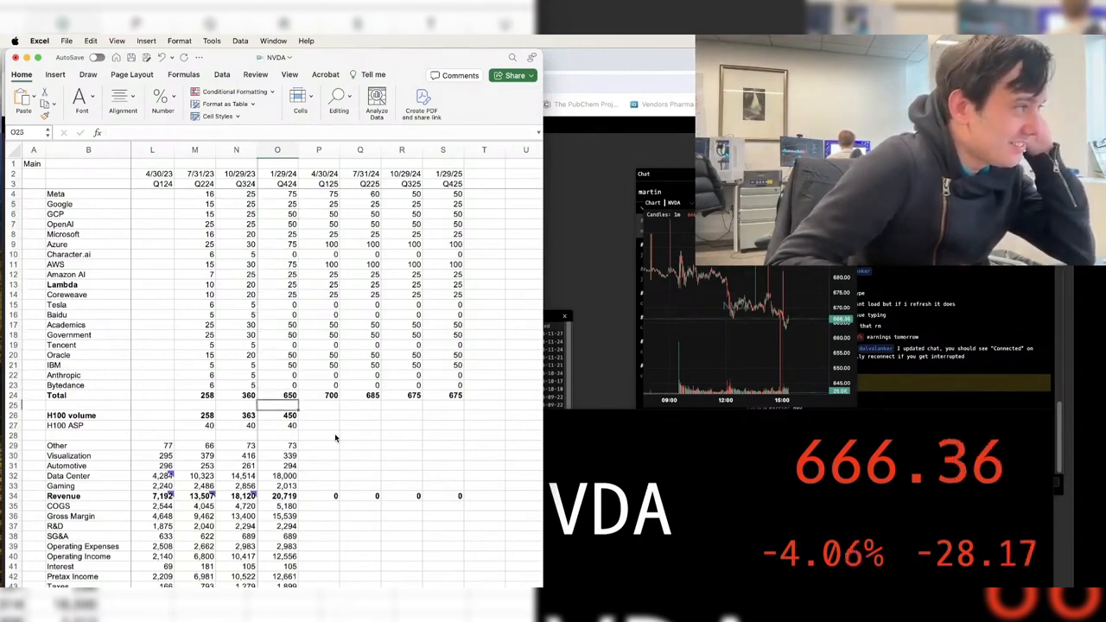
{"action": "key", "text": "Up"}
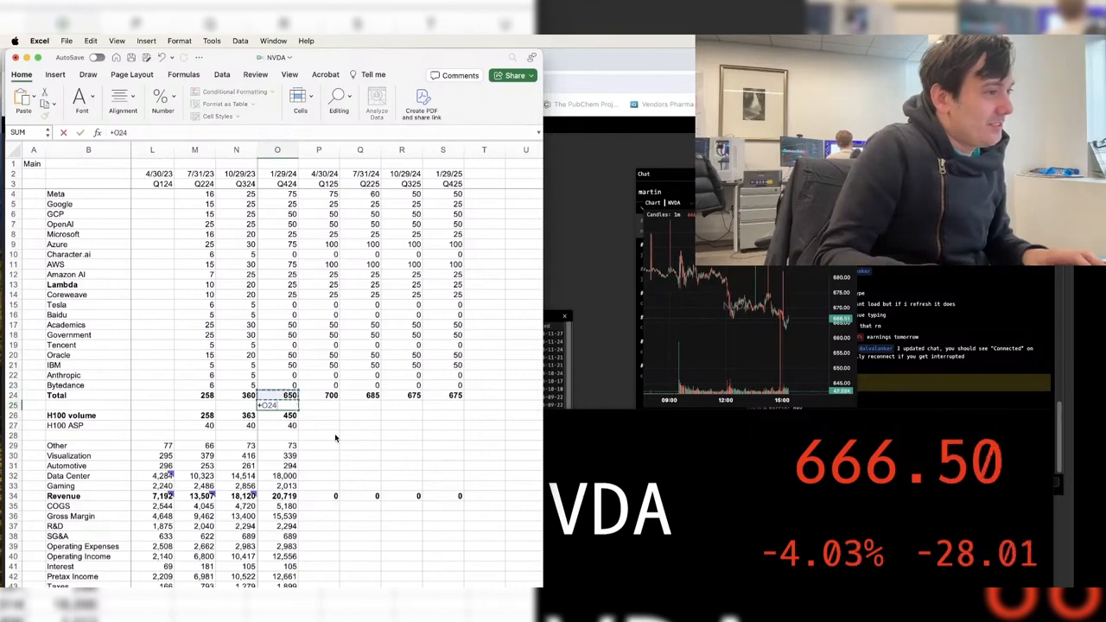
{"action": "key", "text": "Escape"}
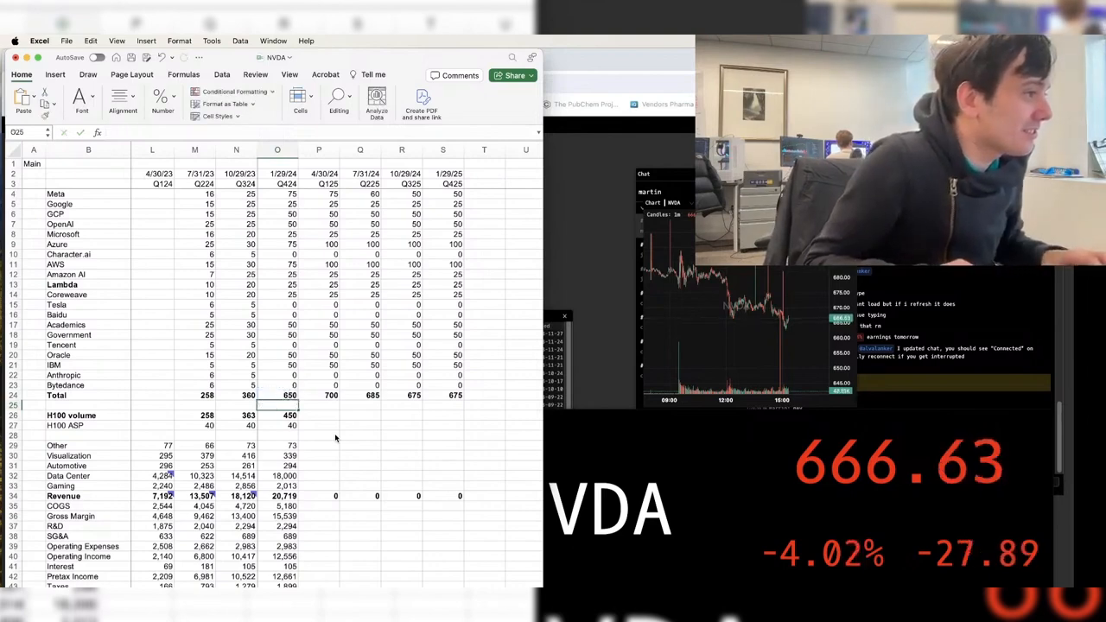
{"action": "key", "text": "Down"}
{"action": "key", "text": "Down"}
{"action": "key", "text": "Down"}
{"action": "key", "text": "Down"}
{"action": "key", "text": "Down"}
{"action": "key", "text": "Down"}
{"action": "key", "text": "Down"}
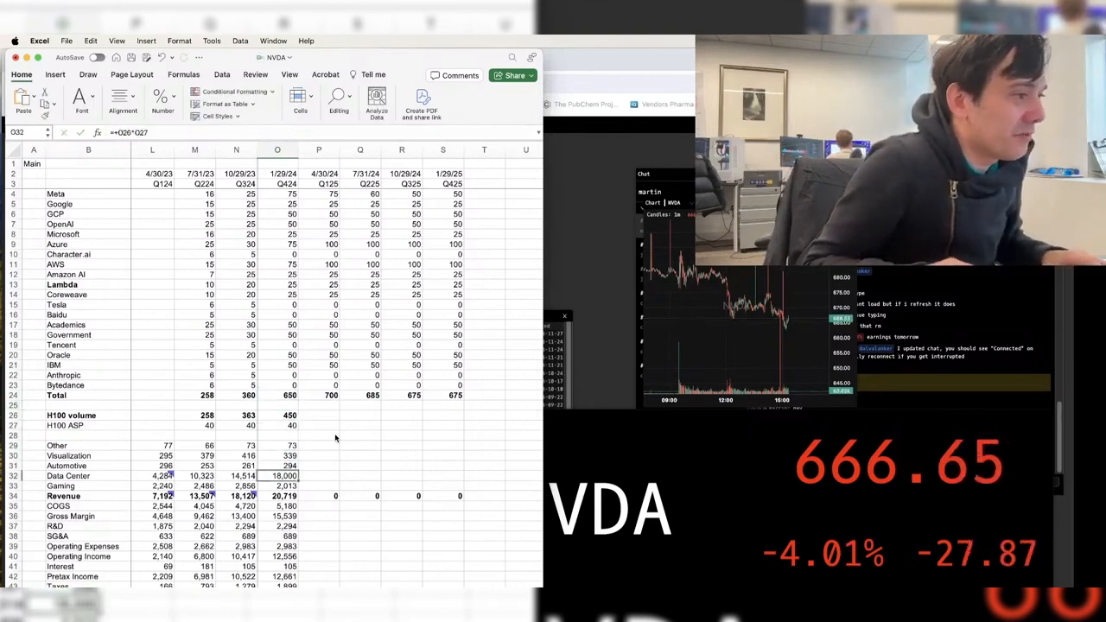
{"action": "key", "text": "Left"}
{"action": "type", "text": "+"}
{"action": "key", "text": "Right"}
{"action": "key", "text": "Up"}
{"action": "key", "text": "Up"}
{"action": "key", "text": "Up"}
{"action": "key", "text": "Up"}
{"action": "key", "text": "Up"}
{"action": "key", "text": "Up"}
{"action": "key", "text": "Up"}
{"action": "key", "text": "Up"}
{"action": "key", "text": "Up"}
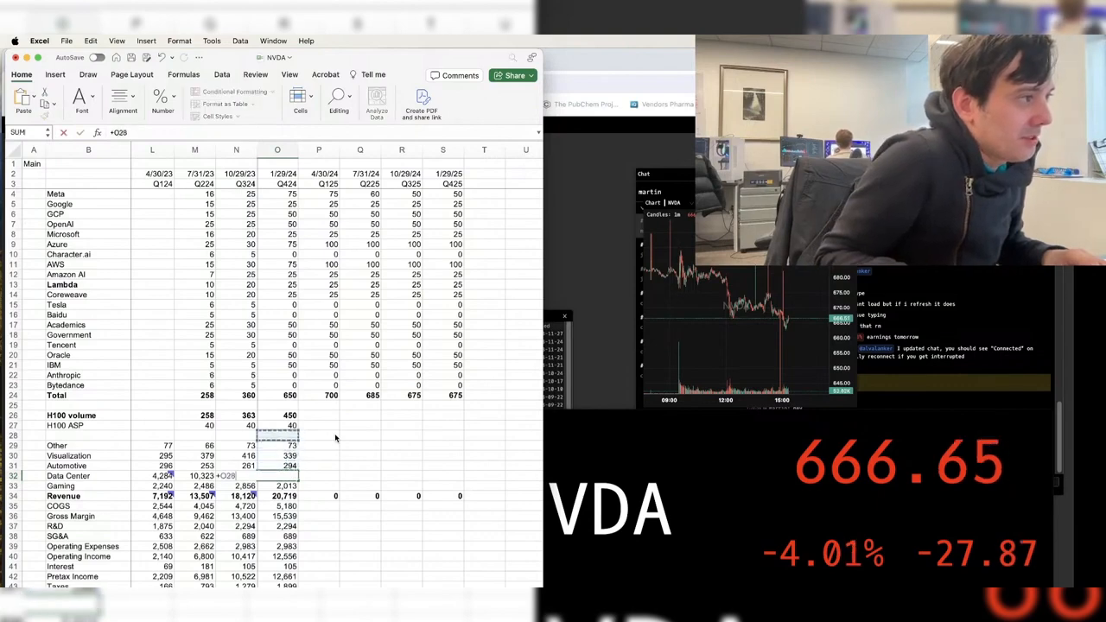
{"action": "key", "text": "Escape"}
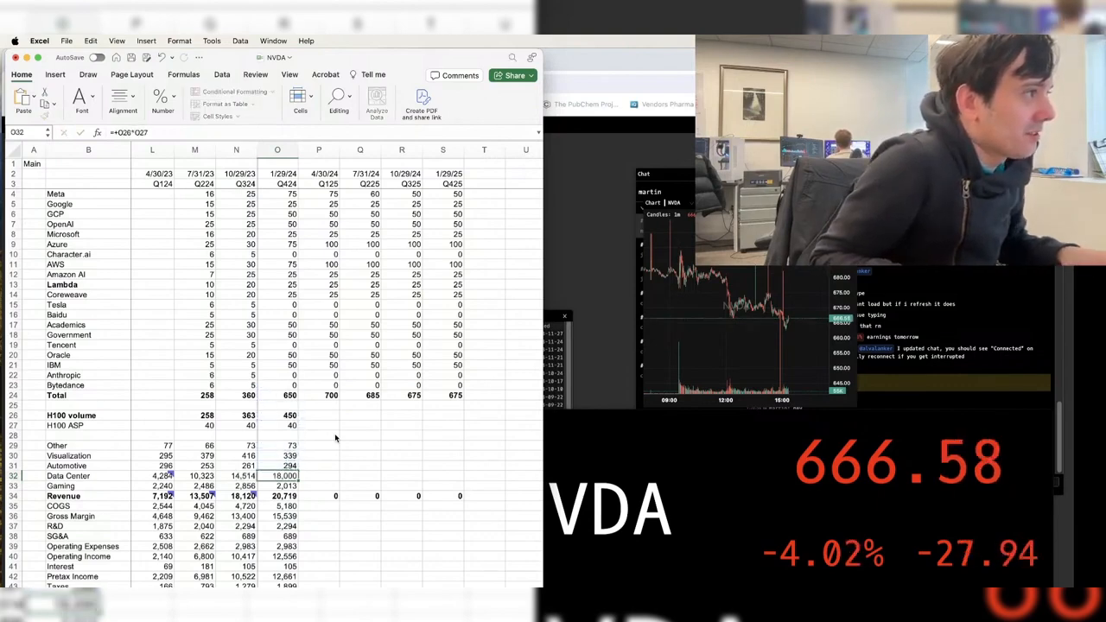
- Set IBM's Q424 estimate to 5
{"action": "key", "text": "Up"}
{"action": "key", "text": "Up"}
{"action": "key", "text": "Up"}
{"action": "key", "text": "Up"}
{"action": "key", "text": "Up"}
{"action": "key", "text": "Up"}
{"action": "key", "text": "Up"}
{"action": "key", "text": "Up"}
{"action": "key", "text": "Up"}
{"action": "key", "text": "Up"}
{"action": "key", "text": "Up"}
{"action": "type", "text": "5"}
{"action": "key", "text": "Return"}
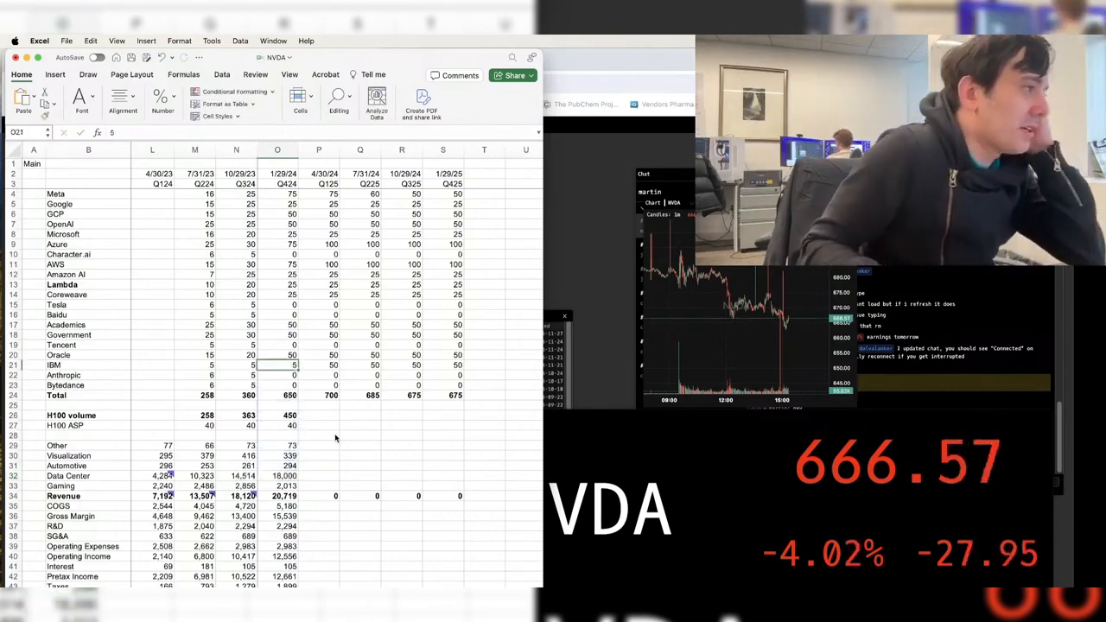
- Set Oracle's Q424 estimate to 20
{"action": "key", "text": "Up"}
{"action": "key", "text": "Up"}
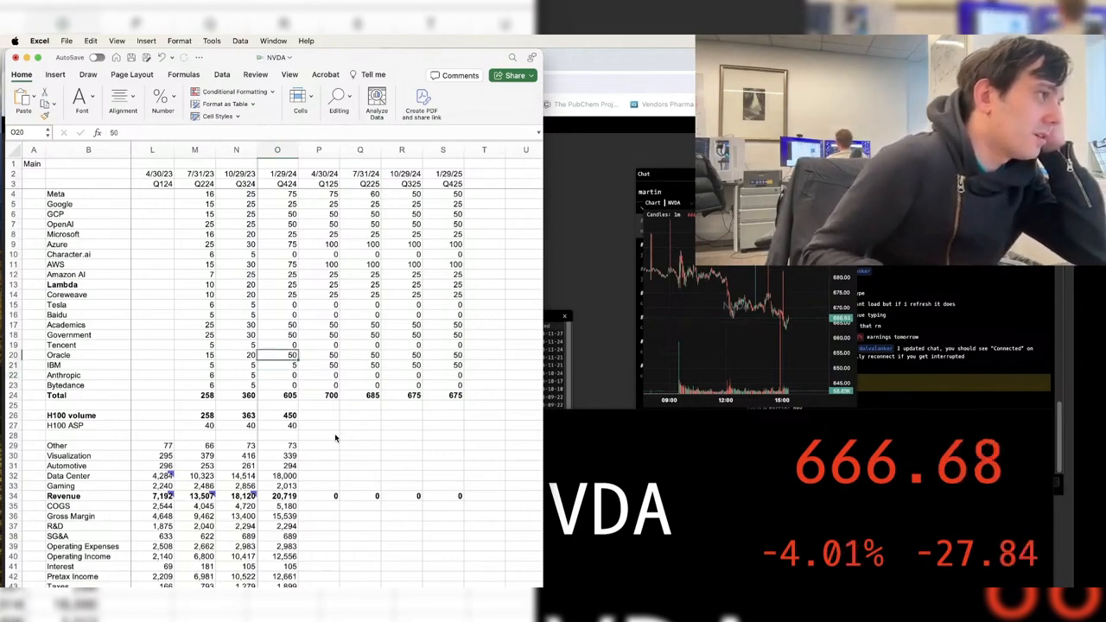
{"action": "type", "text": "20"}
{"action": "key", "text": "Return"}
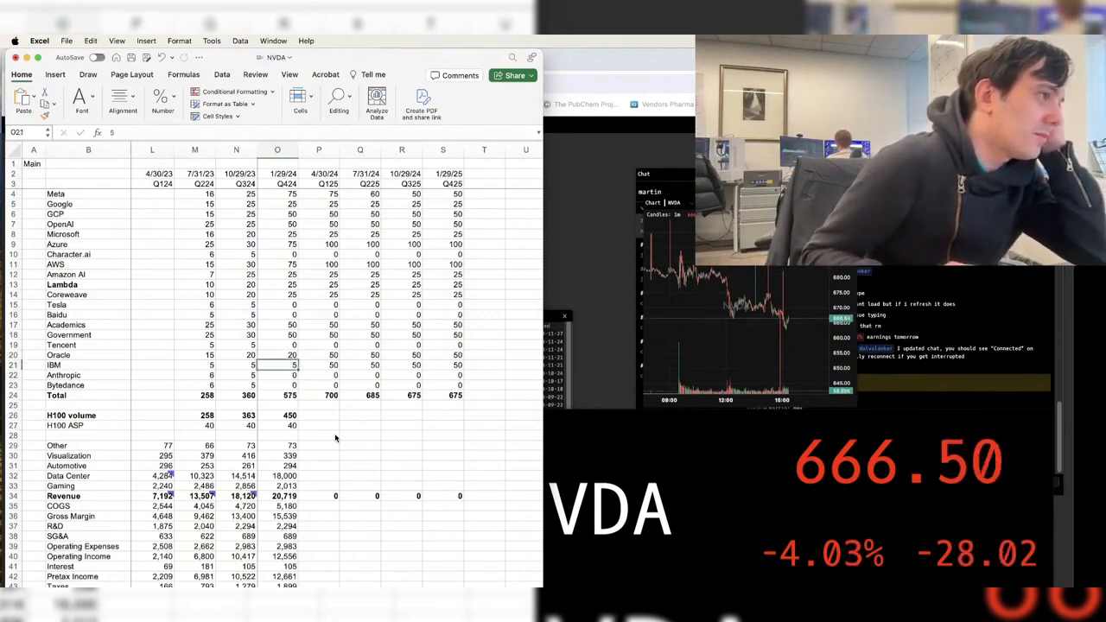
- Set the Q424 estimates for Government and Academics to 35 each
{"action": "key", "text": "Up"}
{"action": "key", "text": "Up"}
{"action": "key", "text": "Up"}
{"action": "type", "text": "35"}
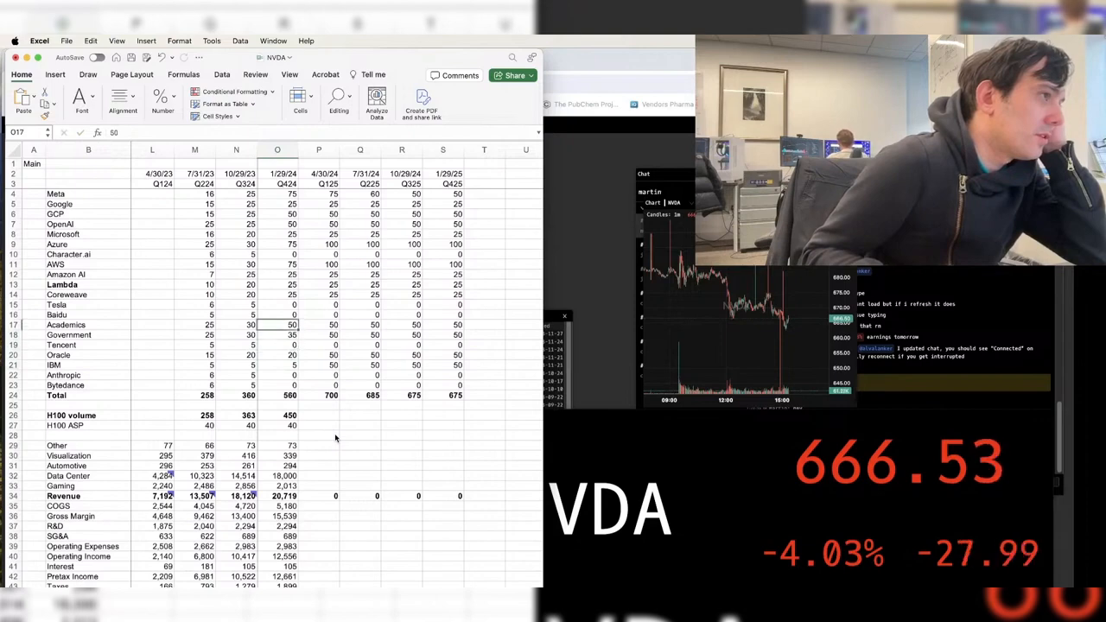
{"action": "key", "text": "Up"}
{"action": "key", "text": "Up"}
{"action": "key", "text": "Up"}
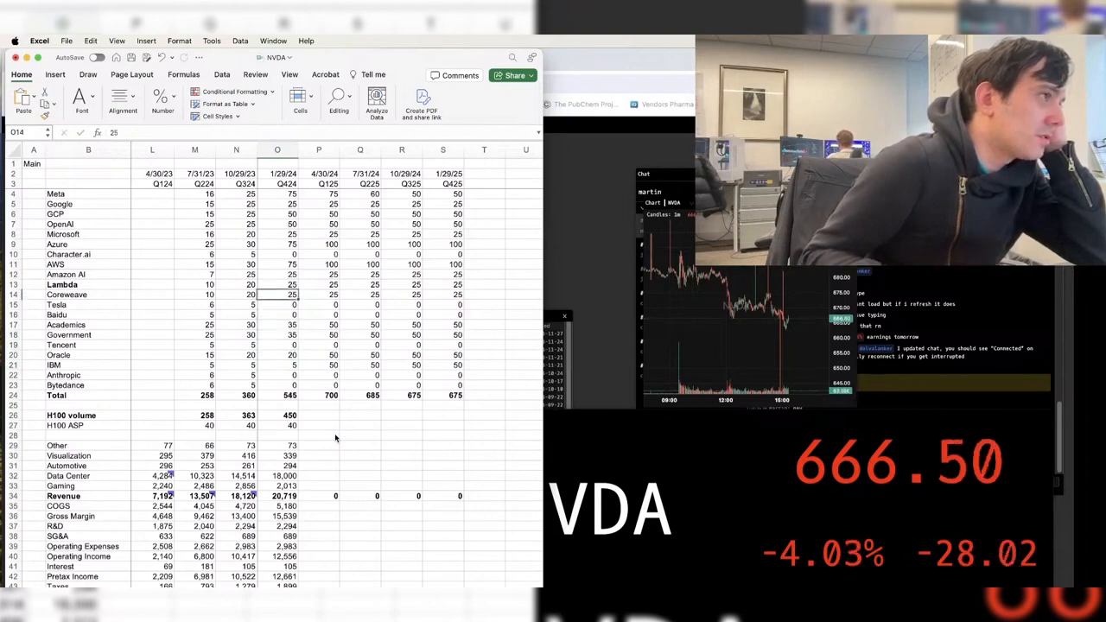
- Set the Q424 estimates for Coreweave and Lambda to 20 each
{"action": "type", "text": "20"}
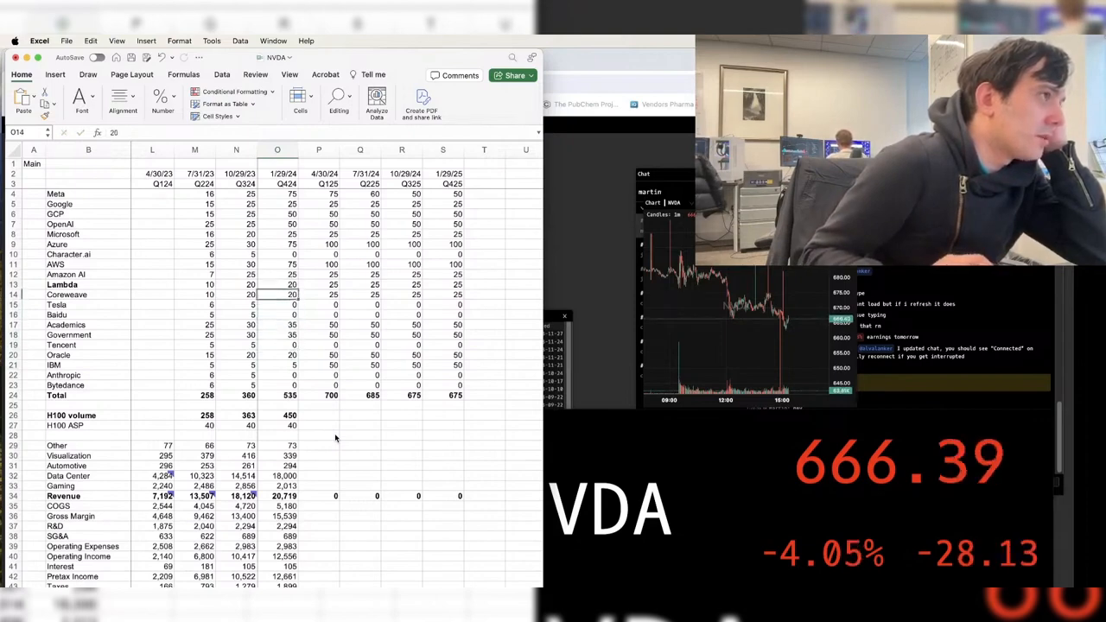
{"action": "key", "text": "Up"}
{"action": "key", "text": "Up"}
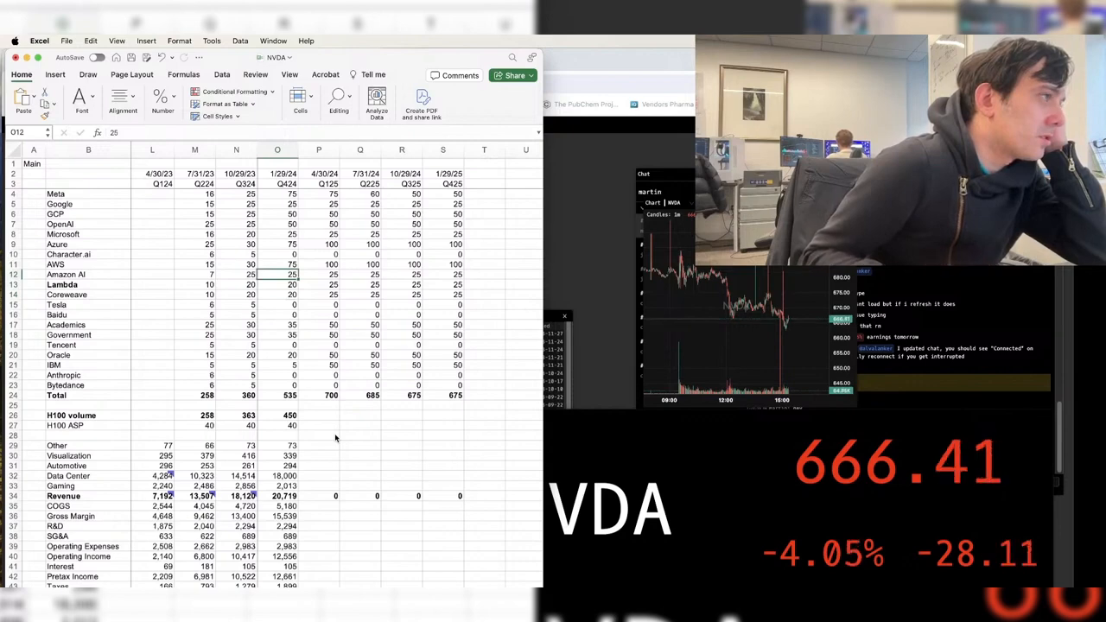
- Set the Q424 estimate for AWS to 40
{"action": "key", "text": "Up"}
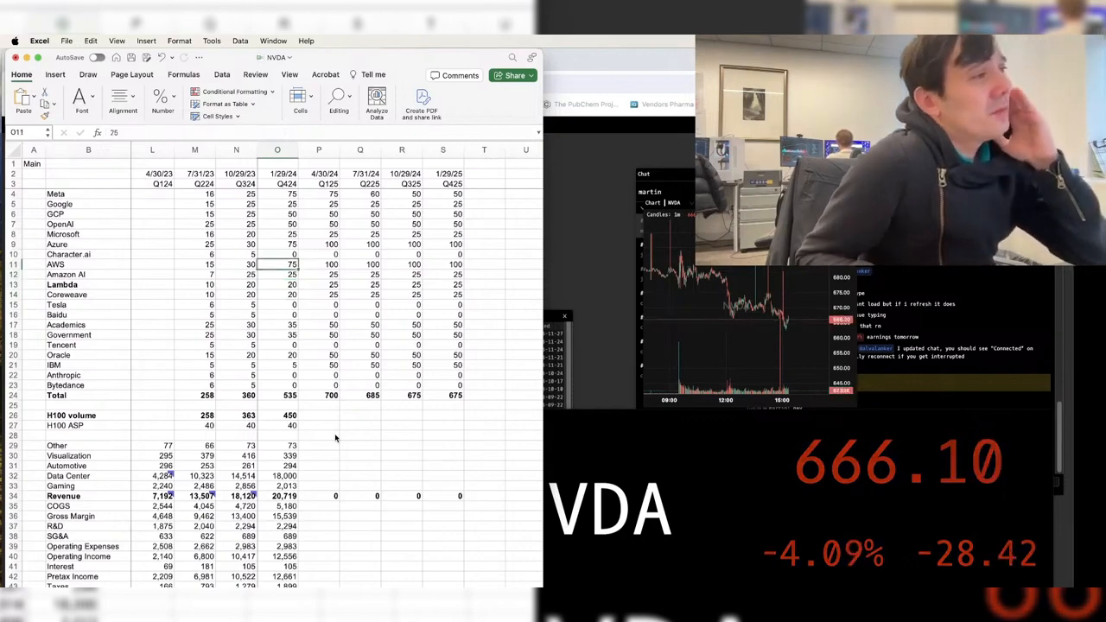
{"action": "type", "text": "40"}
{"action": "key", "text": "Return"}
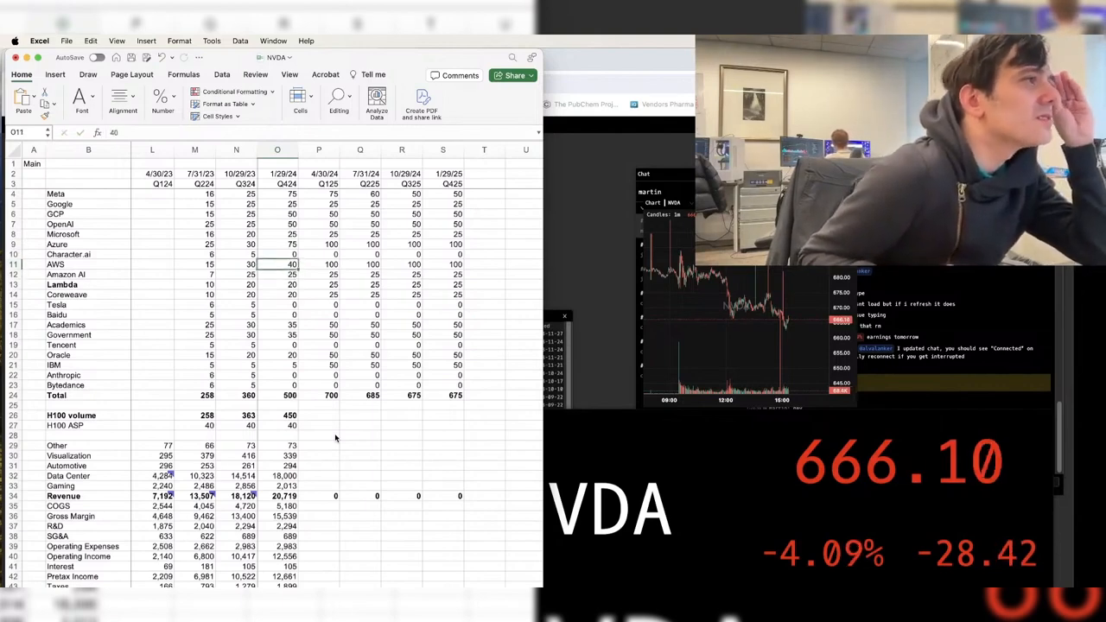
{"action": "key", "text": "Up"}
{"action": "key", "text": "Up"}
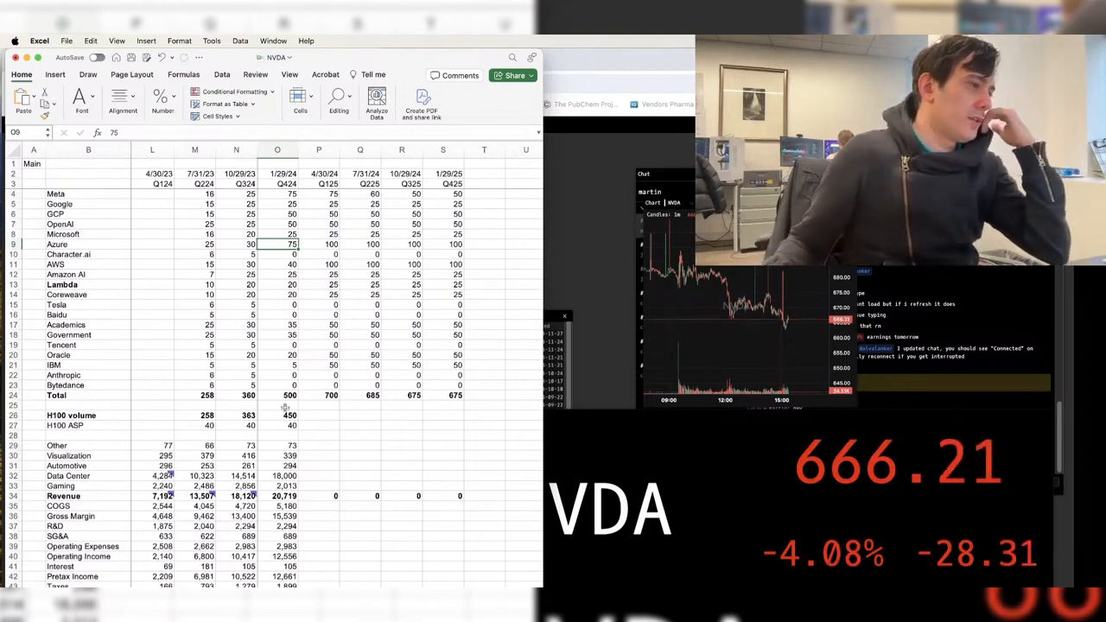
- Set the Q125 H100 ASP to 40, filling it across from Q424 so it takes that cell's number format
{"action": "left_click", "coordinate": [324, 425]}
{"action": "type", "text": "40"}
{"action": "key", "text": "Down"}
{"action": "key", "text": "Down"}
{"action": "key", "text": "Down"}
{"action": "key", "text": "Down"}
{"action": "key", "text": "Down"}
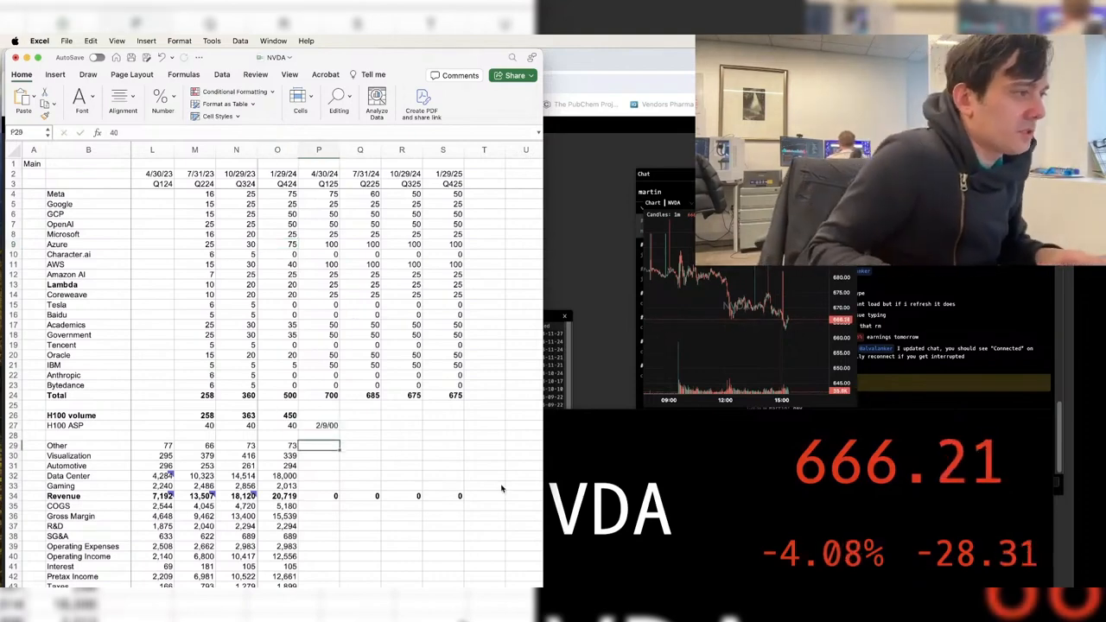
{"action": "key", "text": "Up"}
{"action": "key", "text": "Up"}
{"action": "key", "text": "Up"}
{"action": "key", "text": "Up"}
{"action": "key", "text": "Up"}
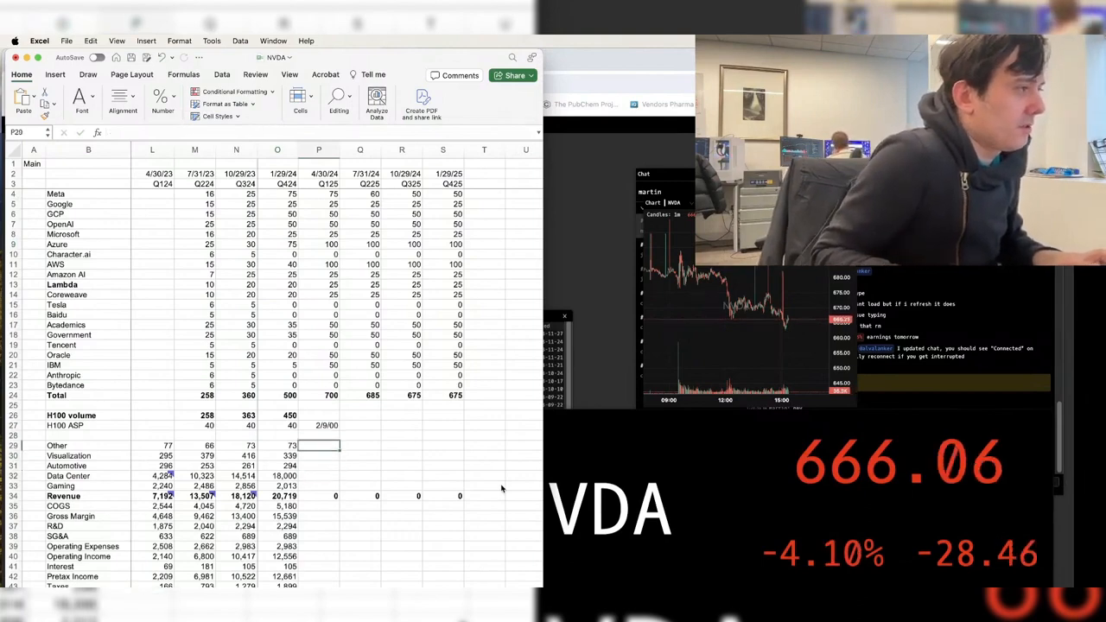
{"action": "key", "text": "ctrl+r"}
- Calculate Q125 Data Center revenue as the customer total times the H100 ASP with the formula +P24*P27
{"action": "key", "text": "Down"}
{"action": "key", "text": "Down"}
{"action": "key", "text": "Down"}
{"action": "key", "text": "Down"}
{"action": "key", "text": "Down"}
{"action": "type", "text": "+"}
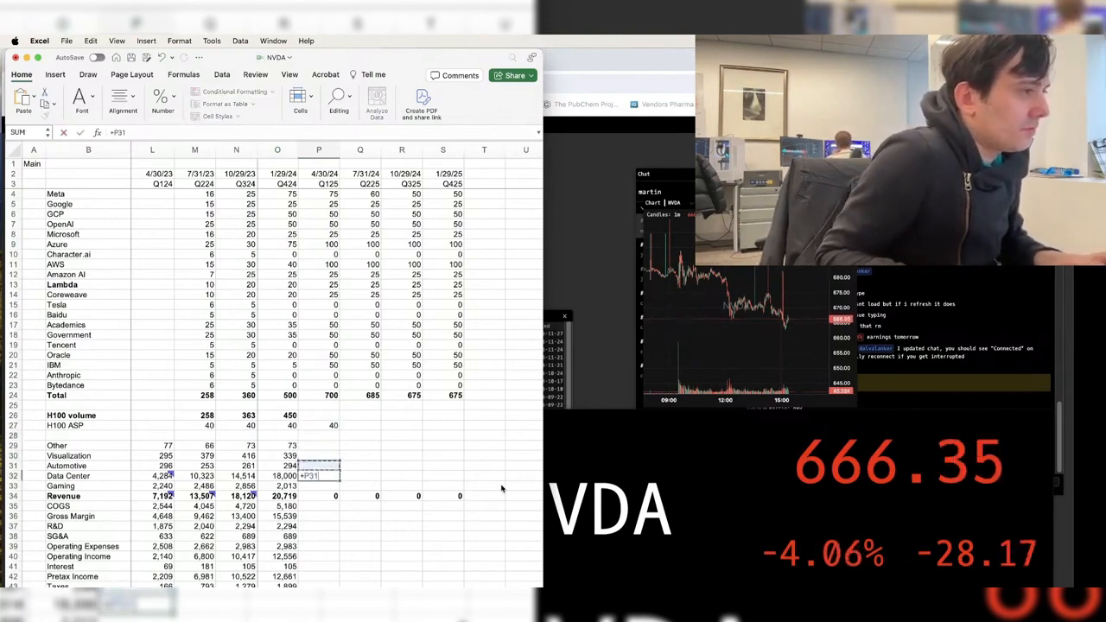
{"action": "key", "text": "Up"}
{"action": "key", "text": "Up"}
{"action": "key", "text": "Up"}
{"action": "key", "text": "Up"}
{"action": "key", "text": "Up"}
{"action": "key", "text": "Up"}
{"action": "key", "text": "Up"}
{"action": "key", "text": "Up"}
{"action": "type", "text": "*"}
{"action": "key", "text": "Up"}
{"action": "key", "text": "Up"}
{"action": "key", "text": "Up"}
{"action": "key", "text": "Up"}
{"action": "key", "text": "Up"}
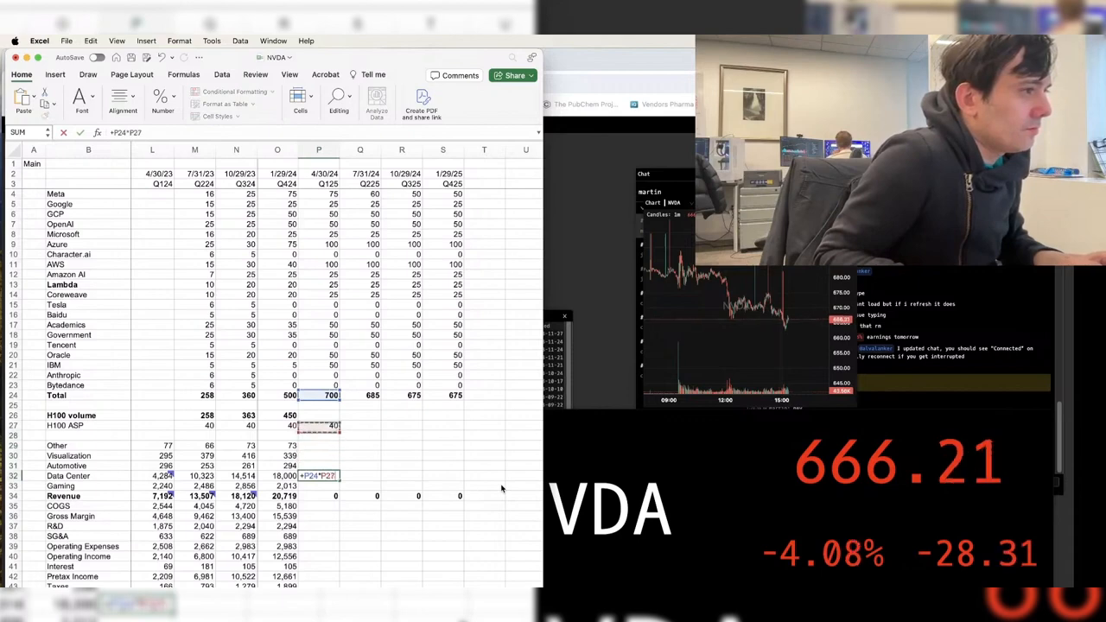
{"action": "key", "text": "Return"}
- Format the Q125 Data Center revenue as a number with 0 decimal places and a thousands separator
{"action": "key", "text": "Up"}
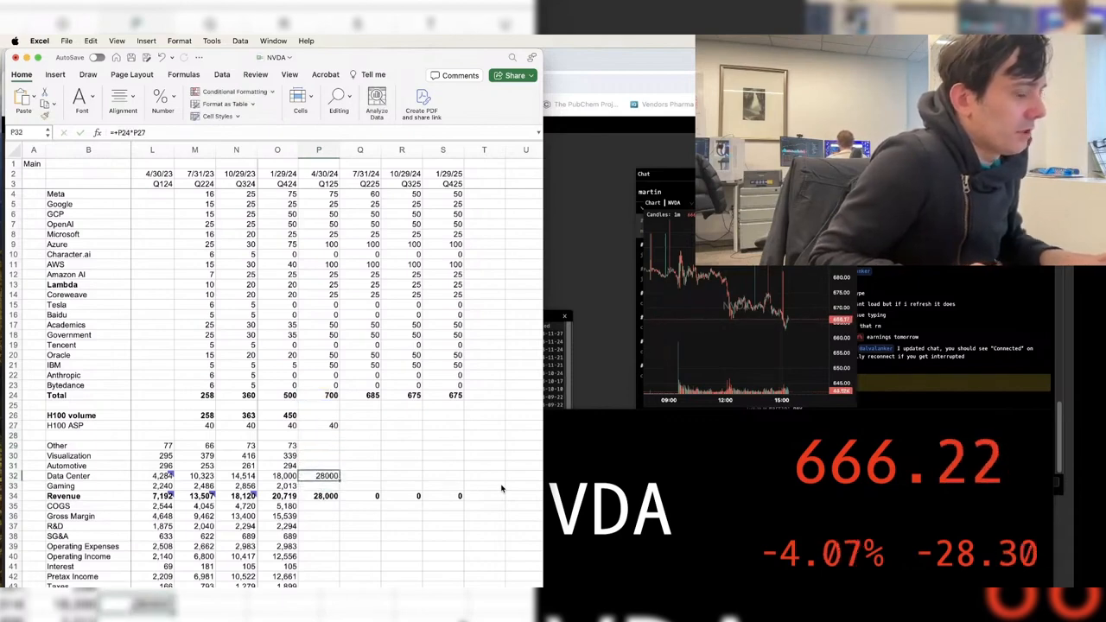
{"action": "key", "text": "super+1"}
{"action": "key", "text": "Down"}
{"action": "key", "text": "Tab"}
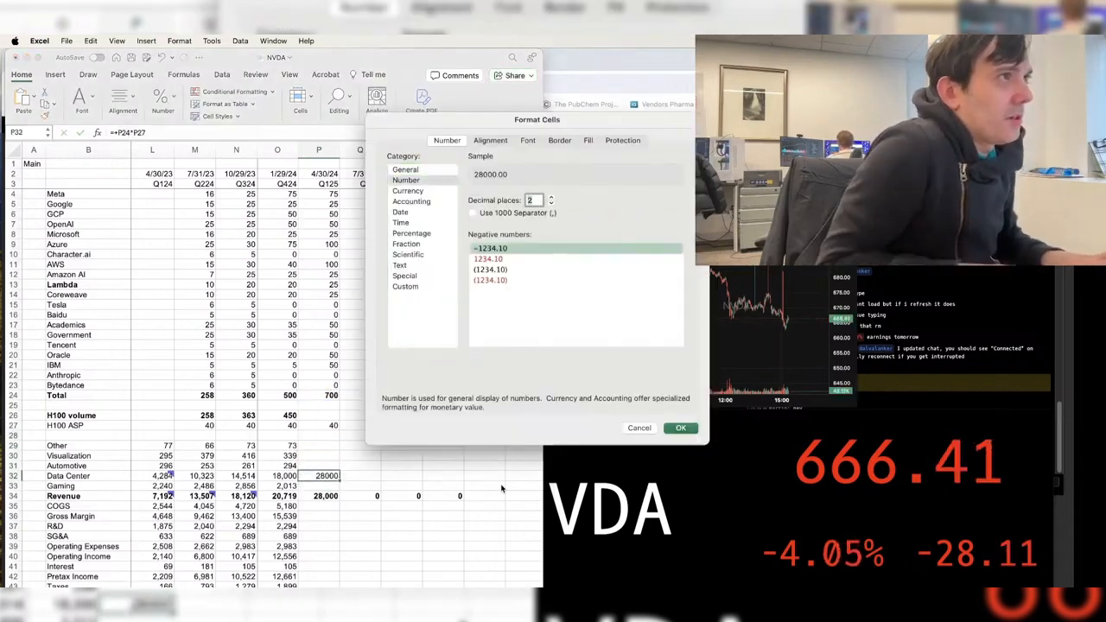
{"action": "type", "text": "0"}
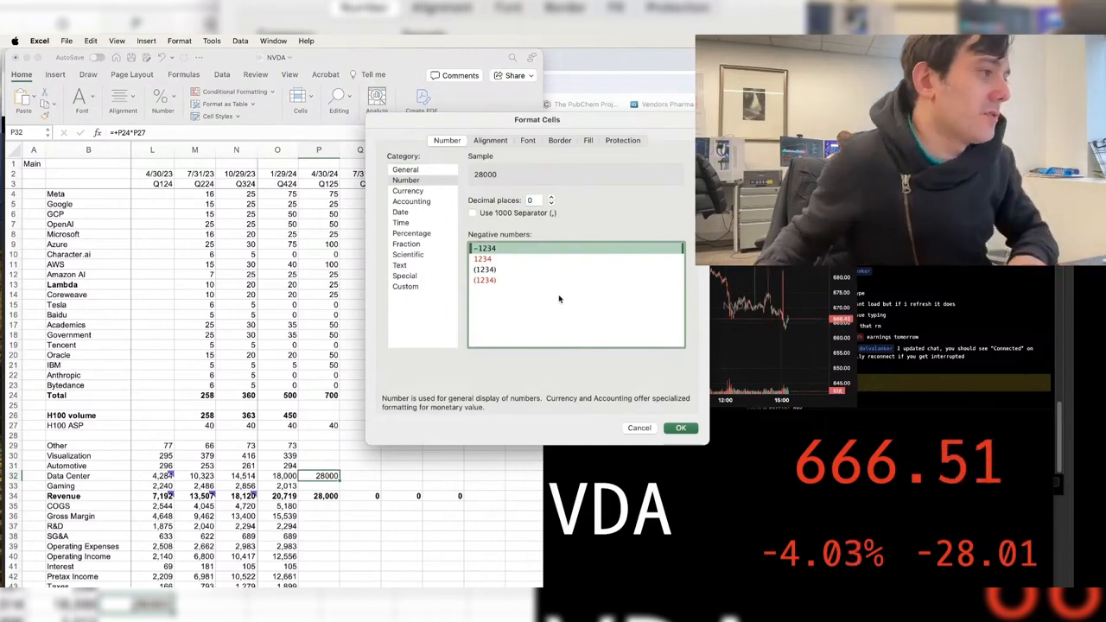
{"action": "left_click", "coordinate": [517, 214]}
{"action": "key", "text": "Return"}
- Add the comment "Consensus 20.570B" to the Q125 Revenue cell
{"action": "key", "text": "Down"}
{"action": "key", "text": "Down"}
{"action": "key", "text": "Down"}
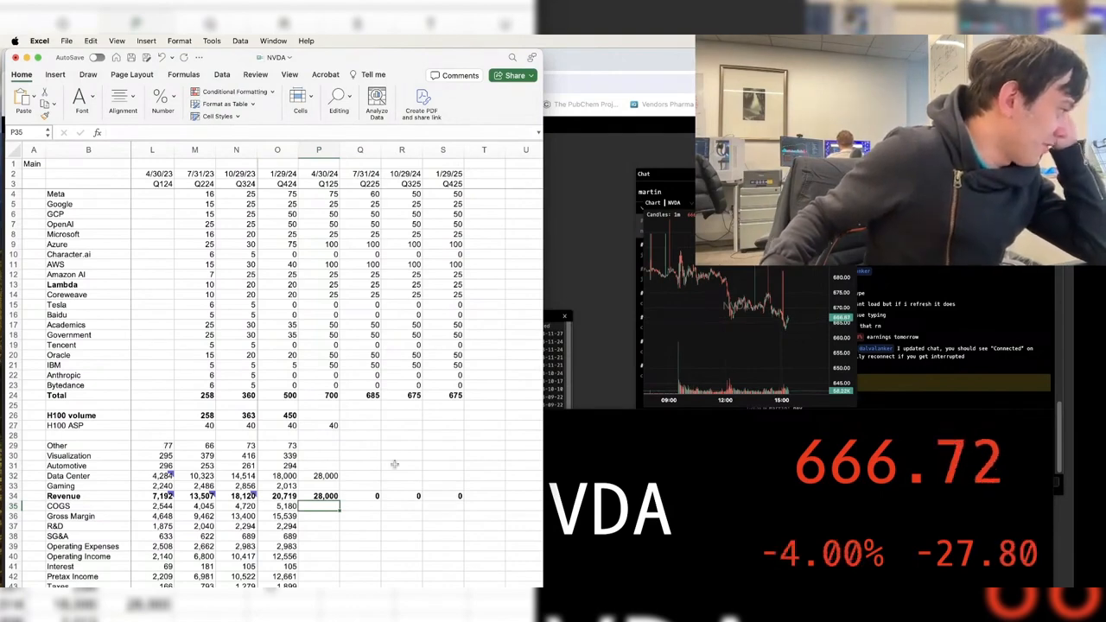
{"action": "right_click", "coordinate": [326, 496]}
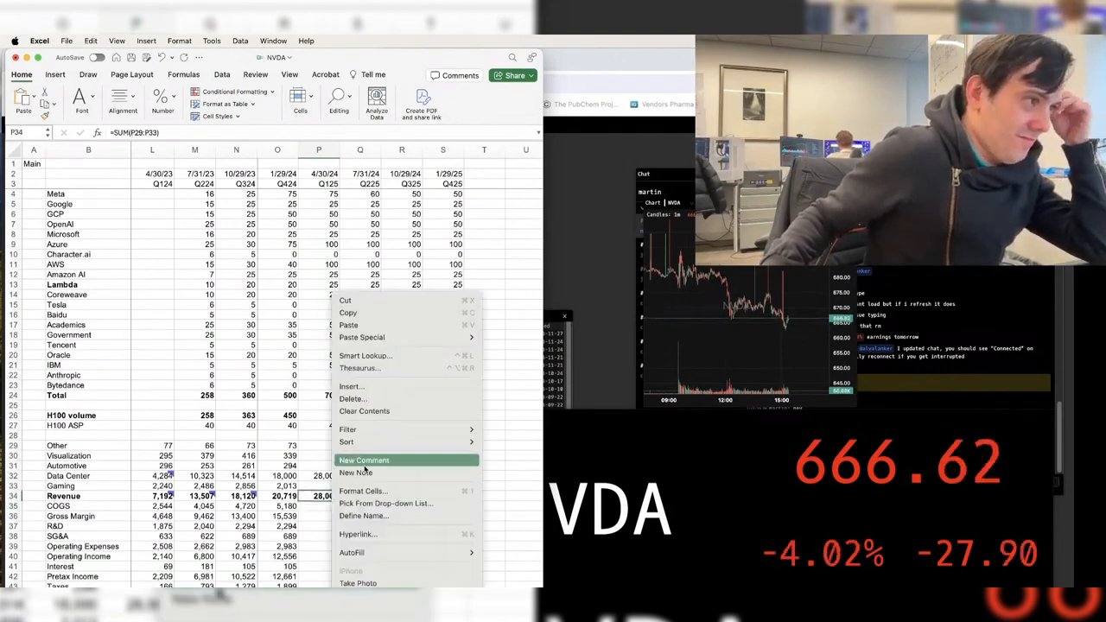
{"action": "left_click", "coordinate": [364, 460]}
{"action": "type", "text": "consen"}
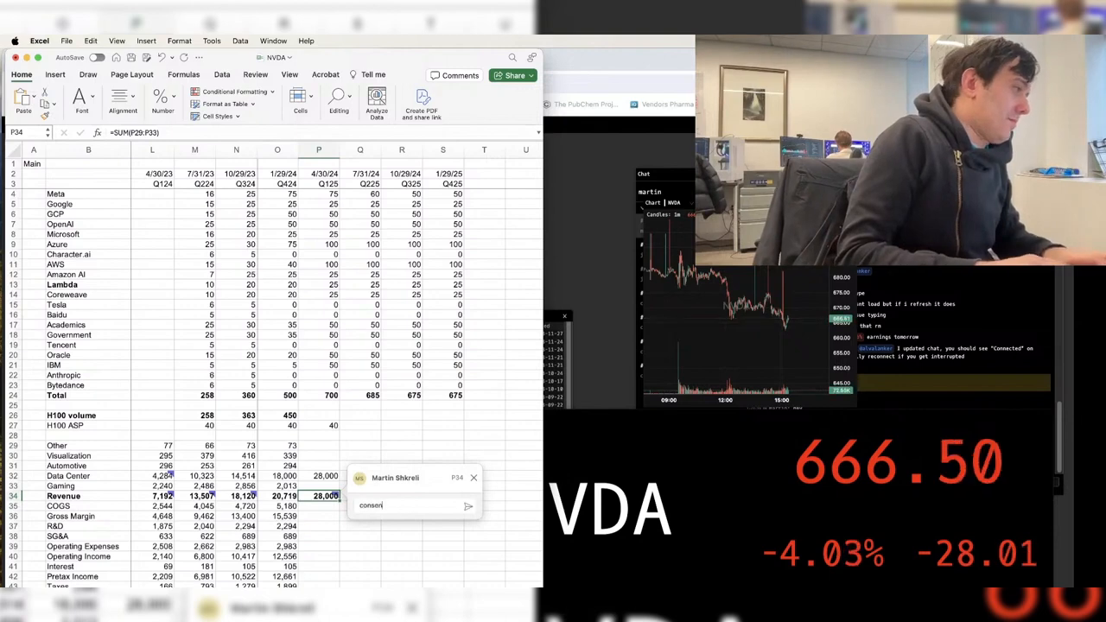
{"action": "type", "text": "sus 20.570B"}
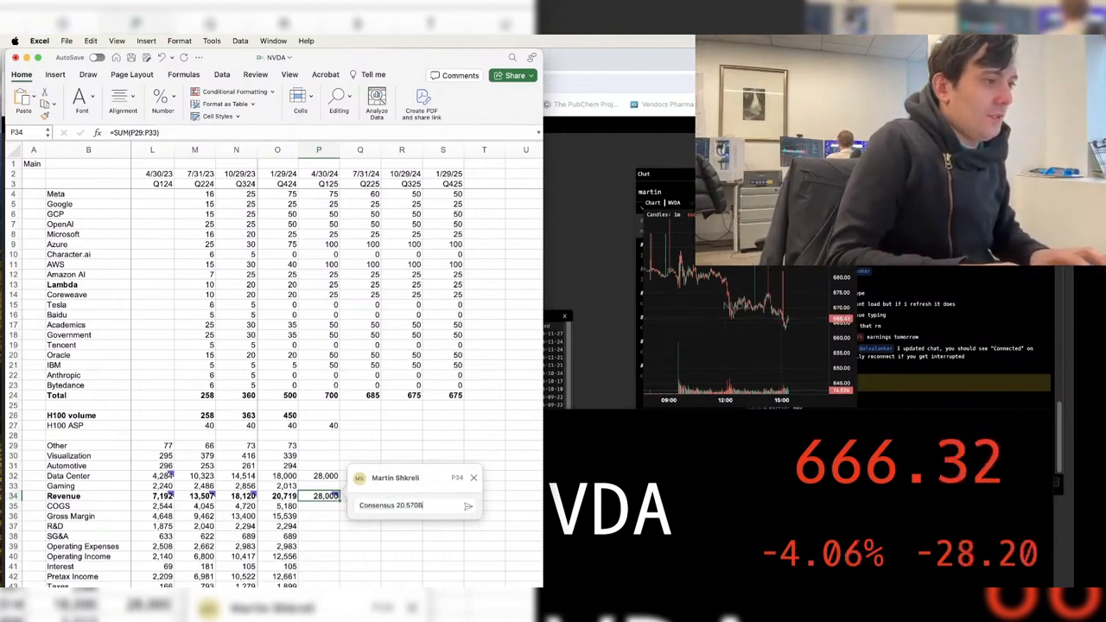
{"action": "key", "text": "super+Return"}
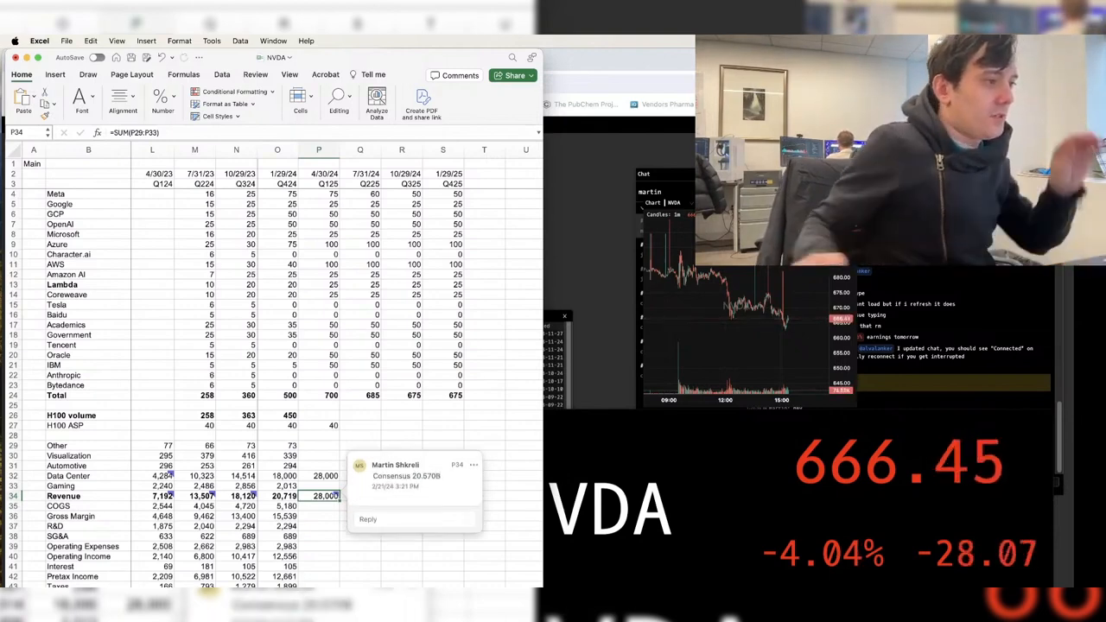
- Change the Q424 Data Center revenue formula to multiply the customer total in O24 by the H100 ASP in O27
{"action": "left_click", "coordinate": [279, 476]}
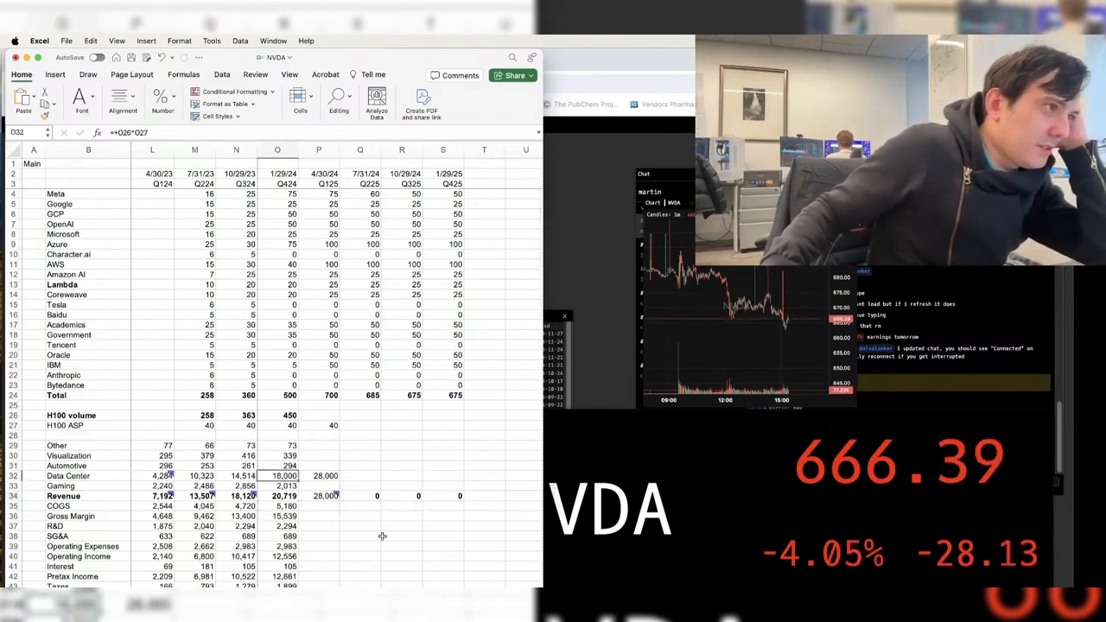
{"action": "left_click", "coordinate": [292, 385]}
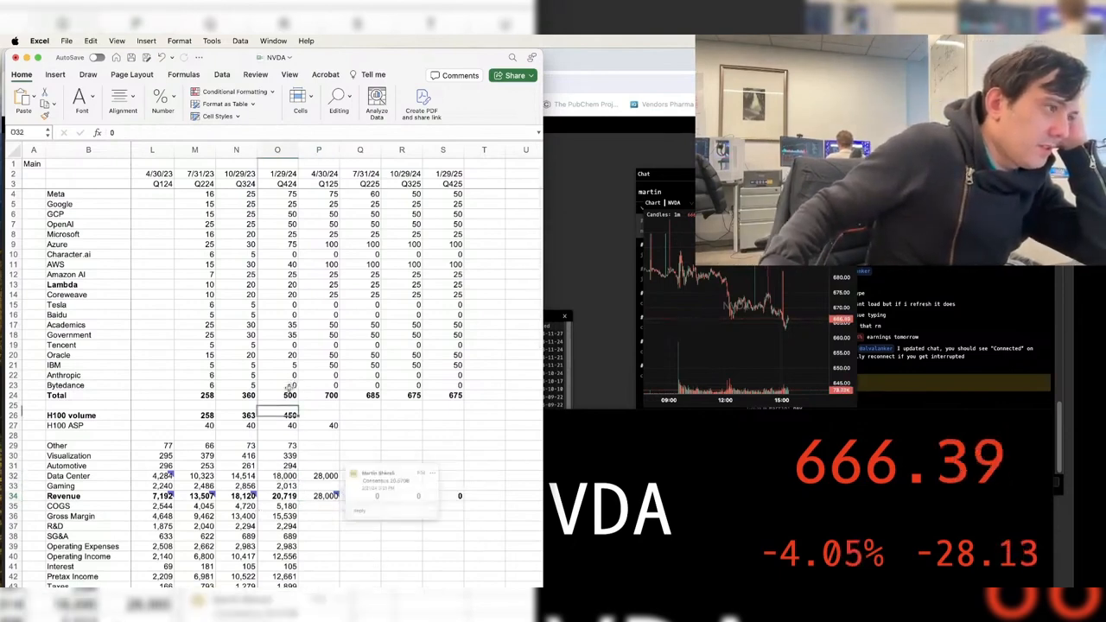
{"action": "left_click", "coordinate": [283, 475]}
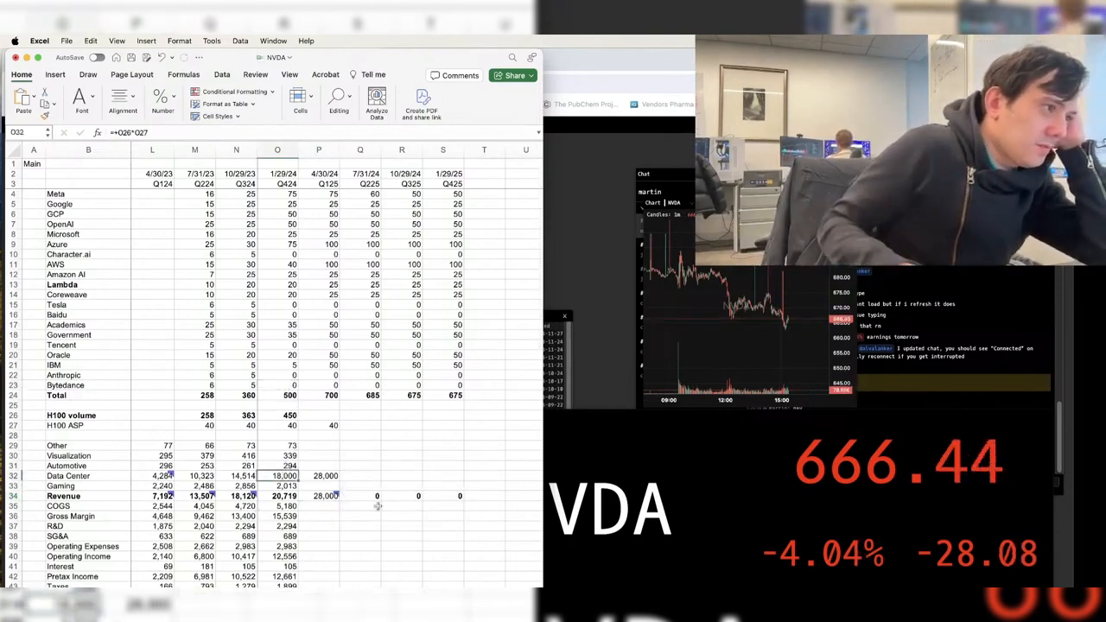
{"action": "type", "text": "="}
{"action": "key", "text": "Up"}
{"action": "key", "text": "Up"}
{"action": "key", "text": "Up"}
{"action": "key", "text": "Up"}
{"action": "key", "text": "Up"}
{"action": "key", "text": "Up"}
{"action": "key", "text": "Up"}
{"action": "key", "text": "Up"}
{"action": "type", "text": "*"}
{"action": "key", "text": "Up"}
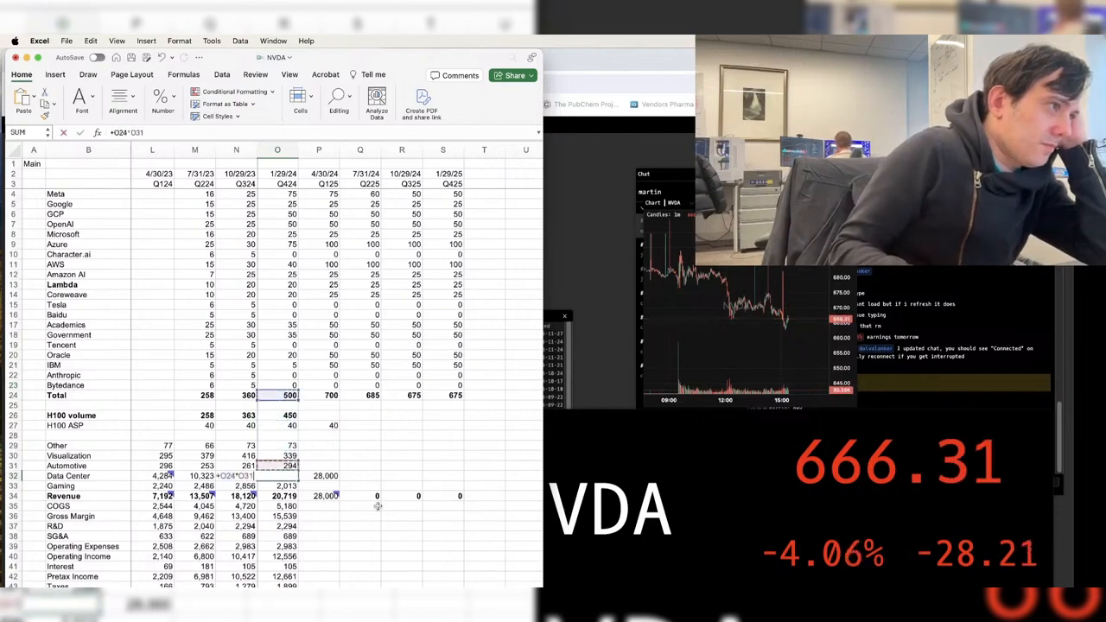
{"action": "key", "text": "Up"}
{"action": "key", "text": "Up"}
{"action": "key", "text": "Up"}
{"action": "key", "text": "Up"}
{"action": "key", "text": "Return"}
{"action": "key", "text": "Return"}
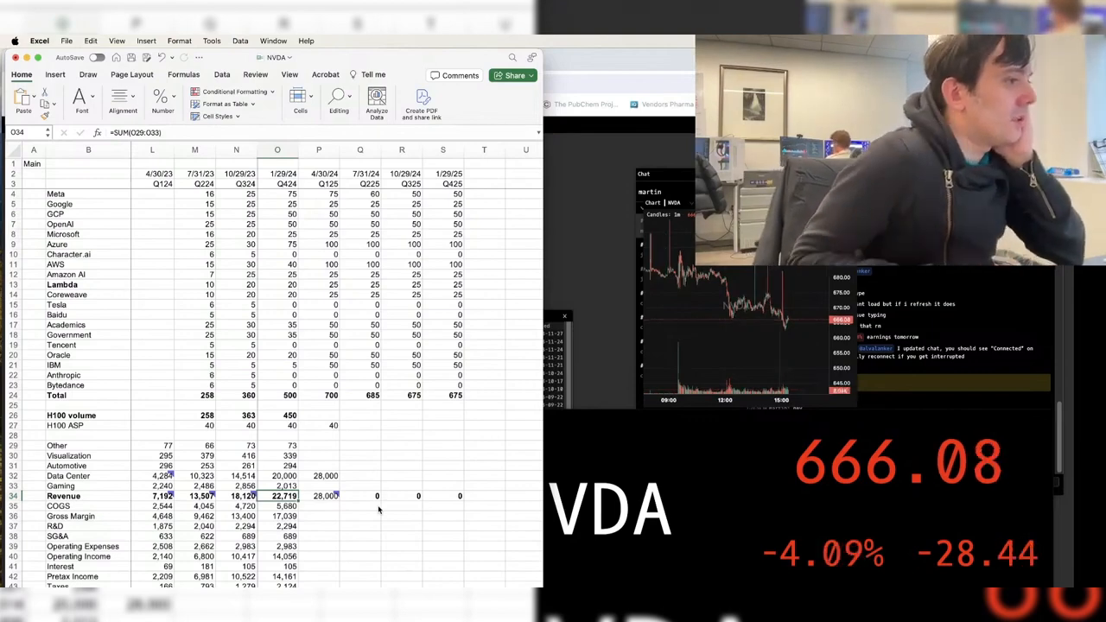
- Review the consensus comment on the Q125 Revenue cell
{"action": "key", "text": "Right"}
{"action": "key", "text": "Right"}
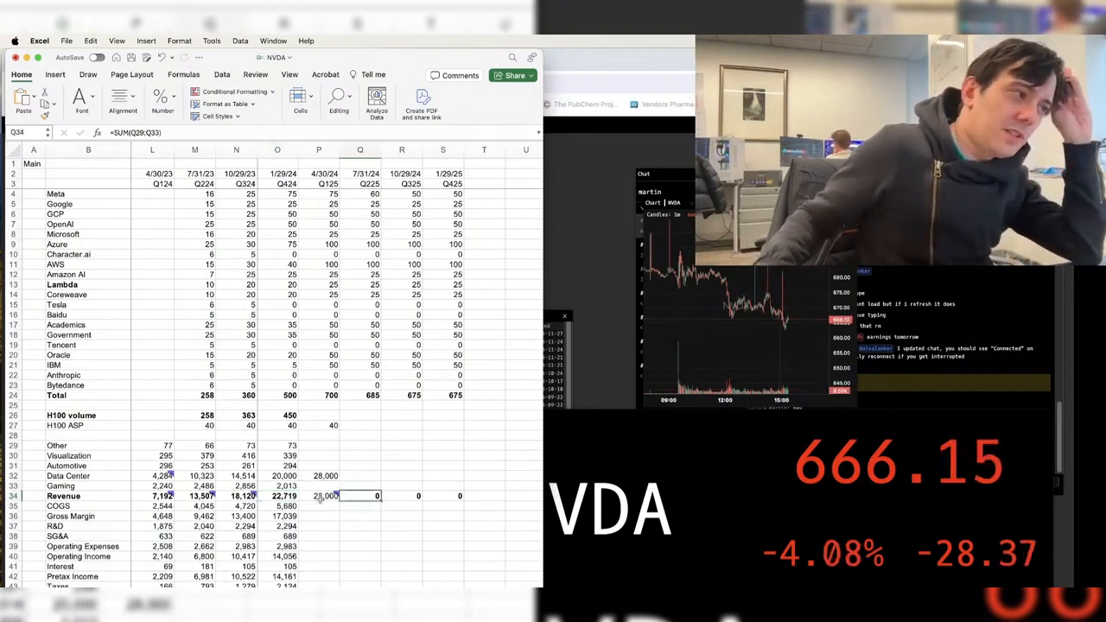
{"action": "left_click", "coordinate": [325, 496]}
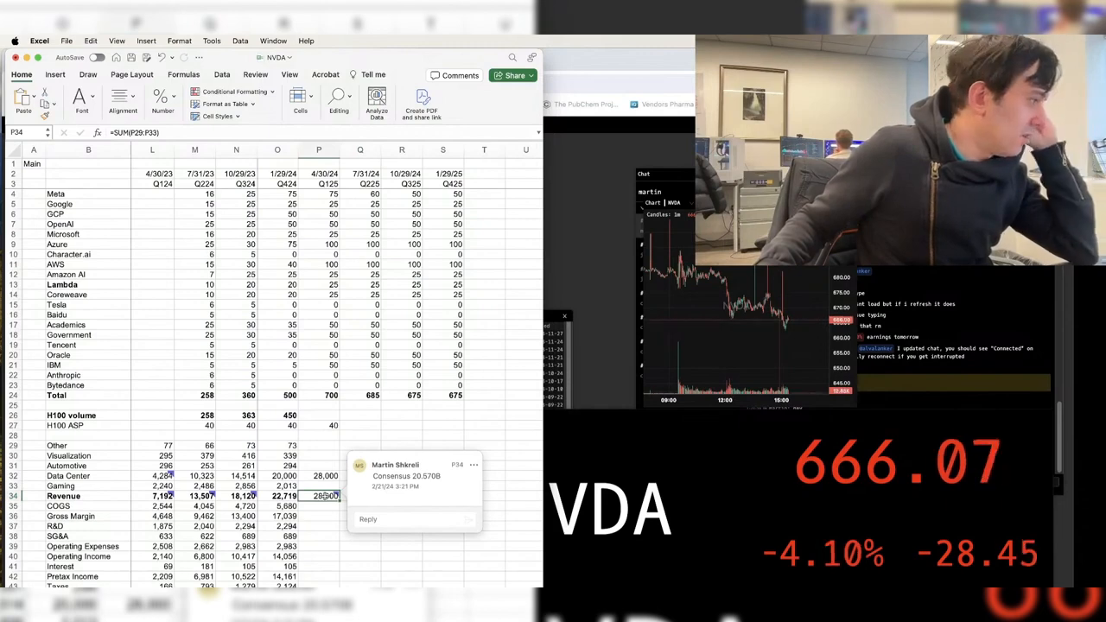
{"action": "left_click", "coordinate": [321, 407]}
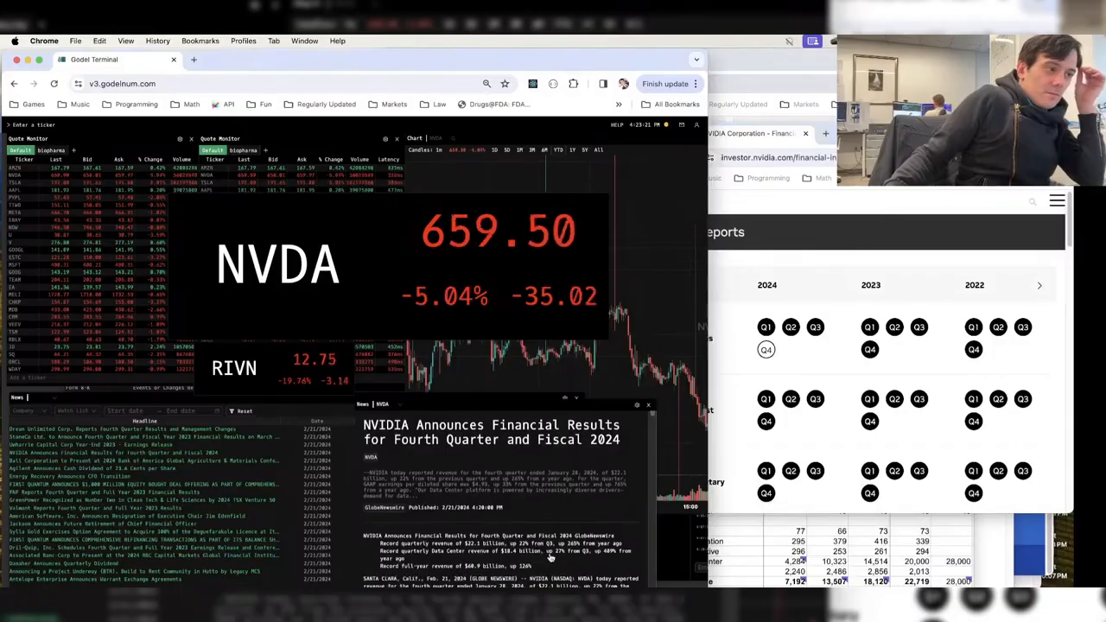
- Read NVIDIA's fourth-quarter fiscal 2024 press release from the headline figures through the CEO quotes to the Q4 financial summary
{"action": "scroll", "coordinate": [550, 557], "scroll_direction": "down", "scroll_amount": 3}
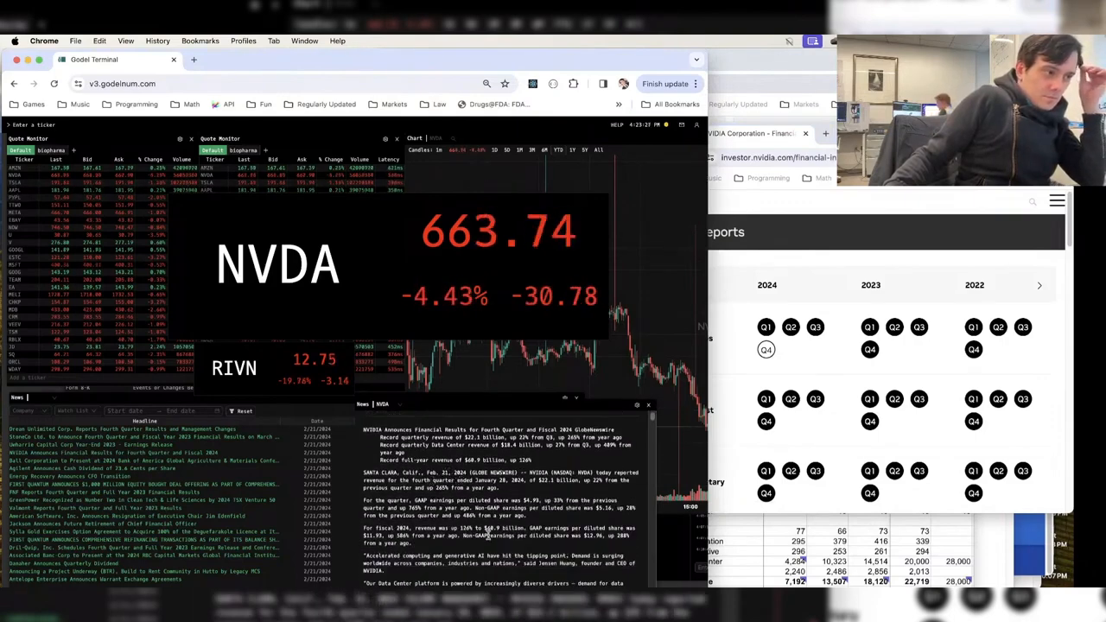
{"action": "scroll", "coordinate": [503, 539], "scroll_direction": "down", "scroll_amount": 2}
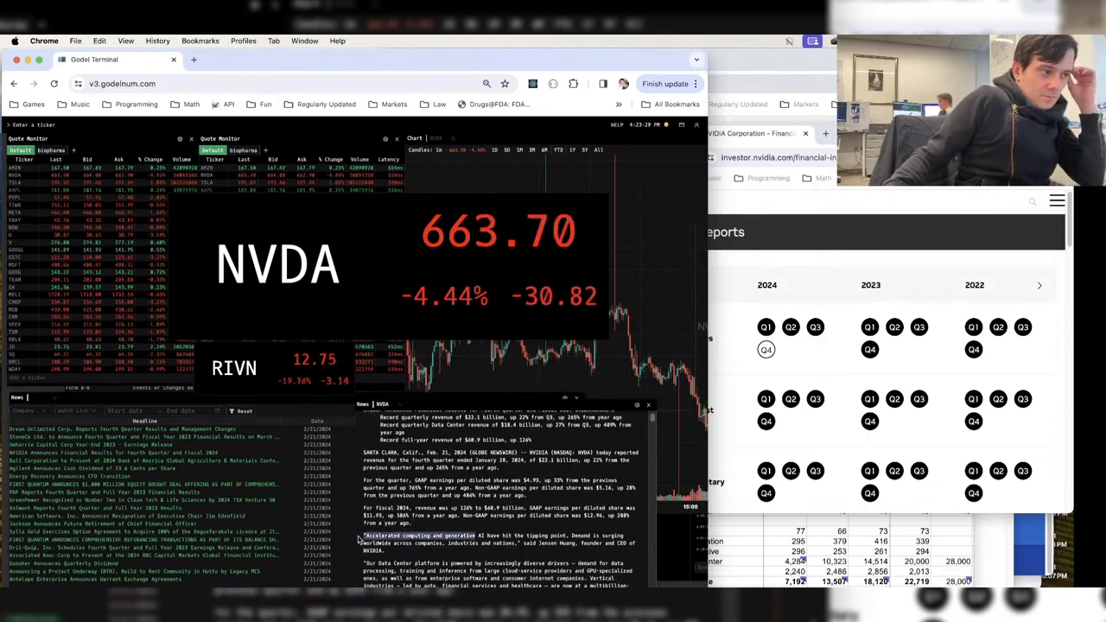
{"action": "left_click_drag", "start_coordinate": [359, 539], "coordinate": [560, 549]}
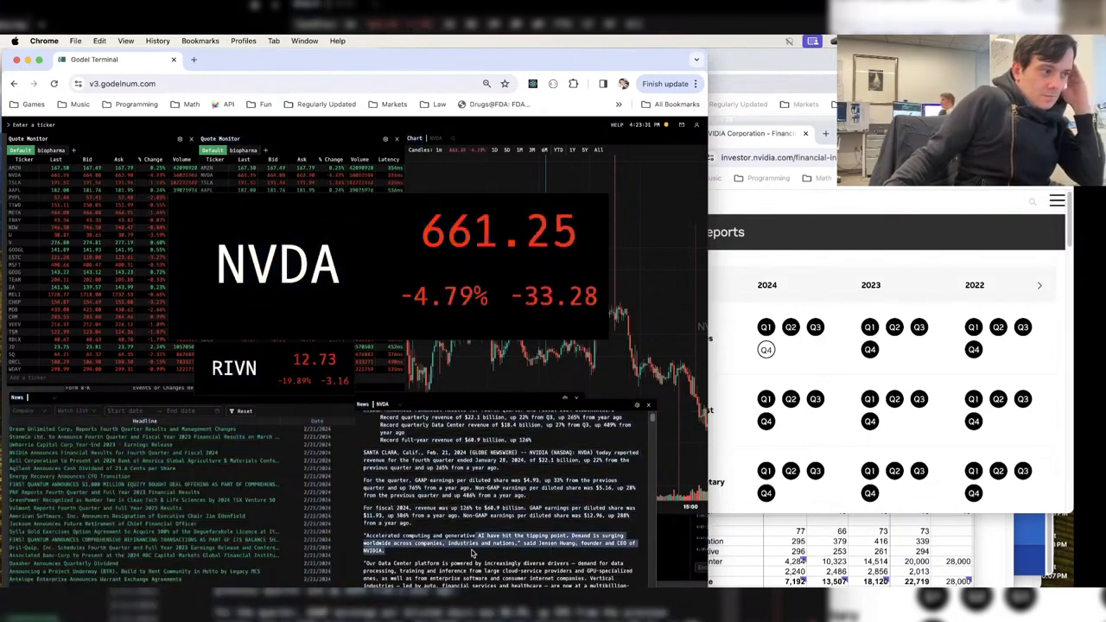
{"action": "scroll", "coordinate": [545, 539], "scroll_direction": "down", "scroll_amount": 5}
{"action": "left_click_drag", "start_coordinate": [500, 516], "coordinate": [432, 500]}
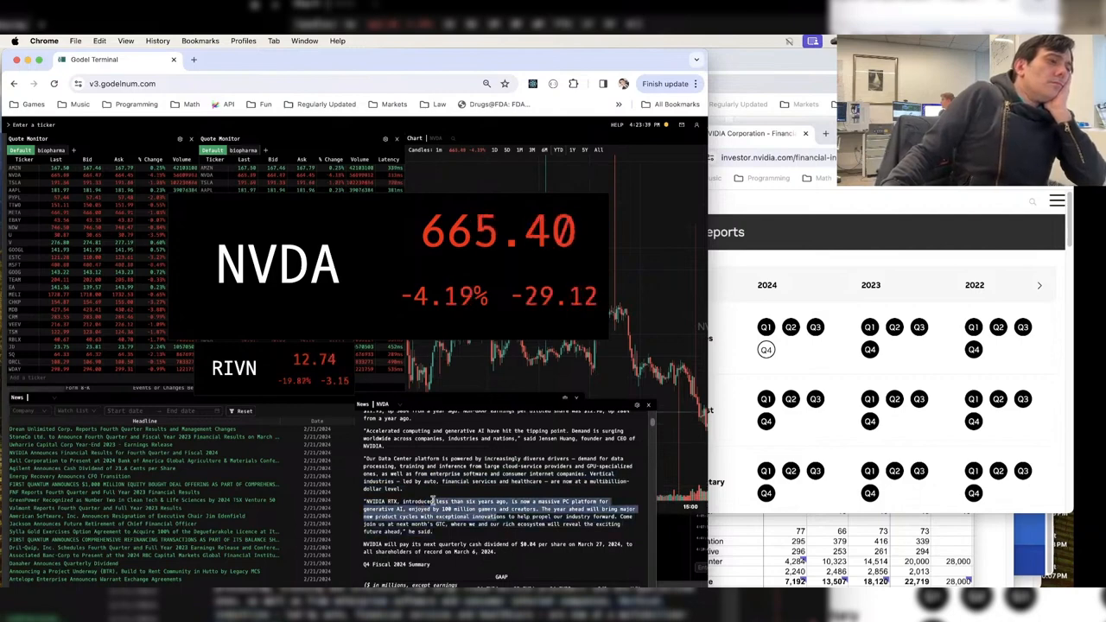
{"action": "left_click_drag", "start_coordinate": [360, 504], "coordinate": [520, 554]}
{"action": "scroll", "coordinate": [510, 516], "scroll_direction": "down", "scroll_amount": 5}
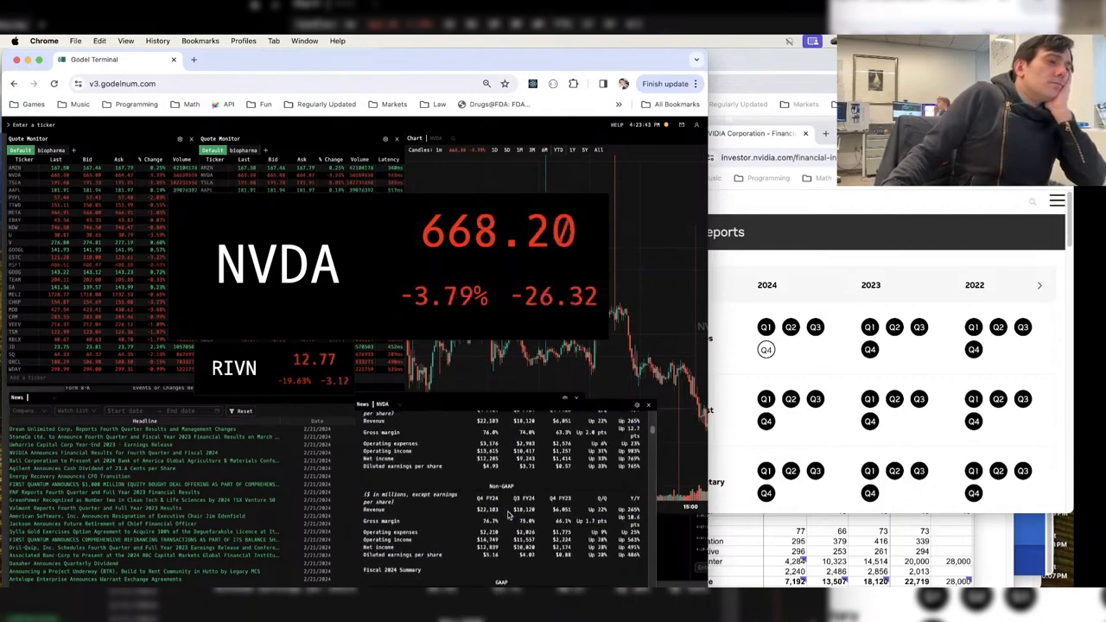
{"action": "scroll", "coordinate": [510, 516], "scroll_direction": "up", "scroll_amount": 2}
{"action": "scroll", "coordinate": [510, 526], "scroll_direction": "down", "scroll_amount": 1}
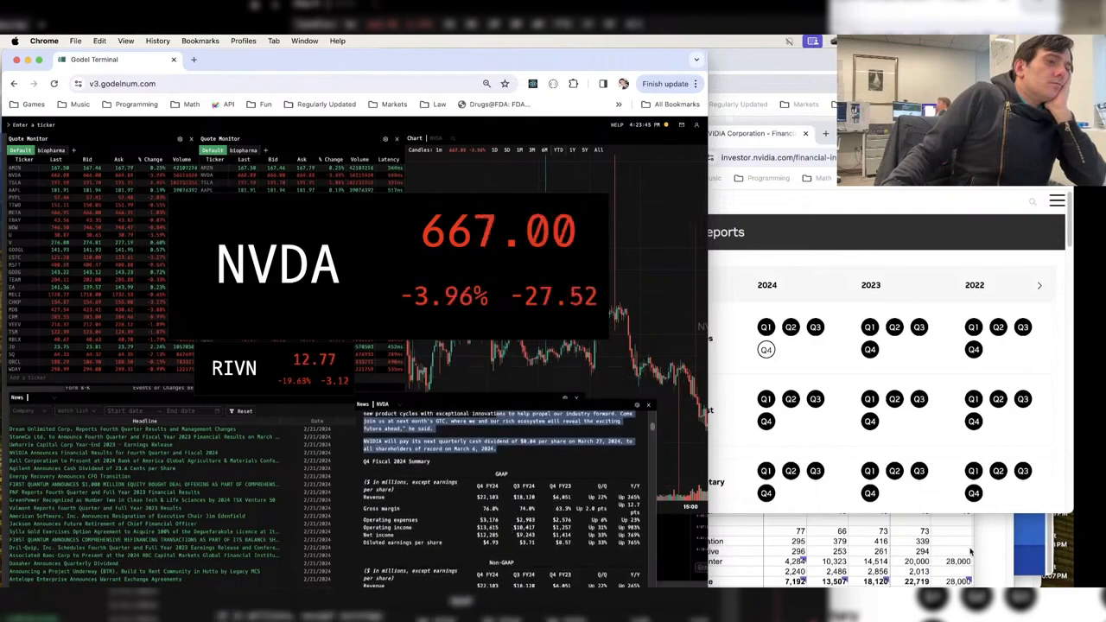
- Switch to the NVDA Excel workbook and enlarge its window beside the press release to show columns through Q425 and more rows
{"action": "left_click", "coordinate": [970, 551]}
{"action": "scroll", "coordinate": [951, 545], "scroll_direction": "down", "scroll_amount": 2}
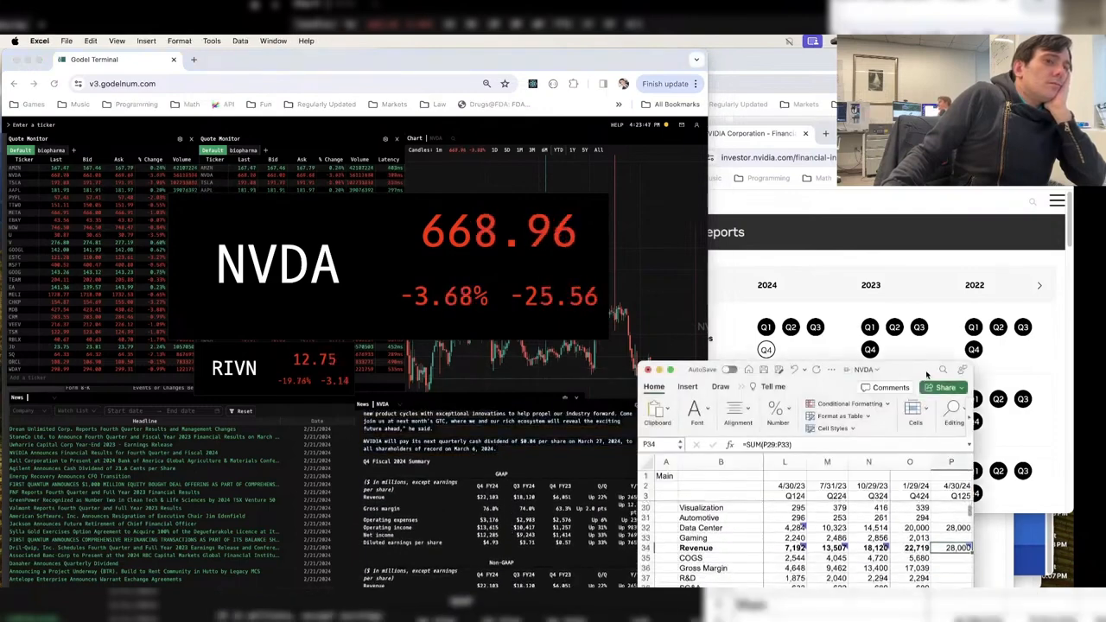
{"action": "left_click_drag", "start_coordinate": [871, 370], "coordinate": [820, 313]}
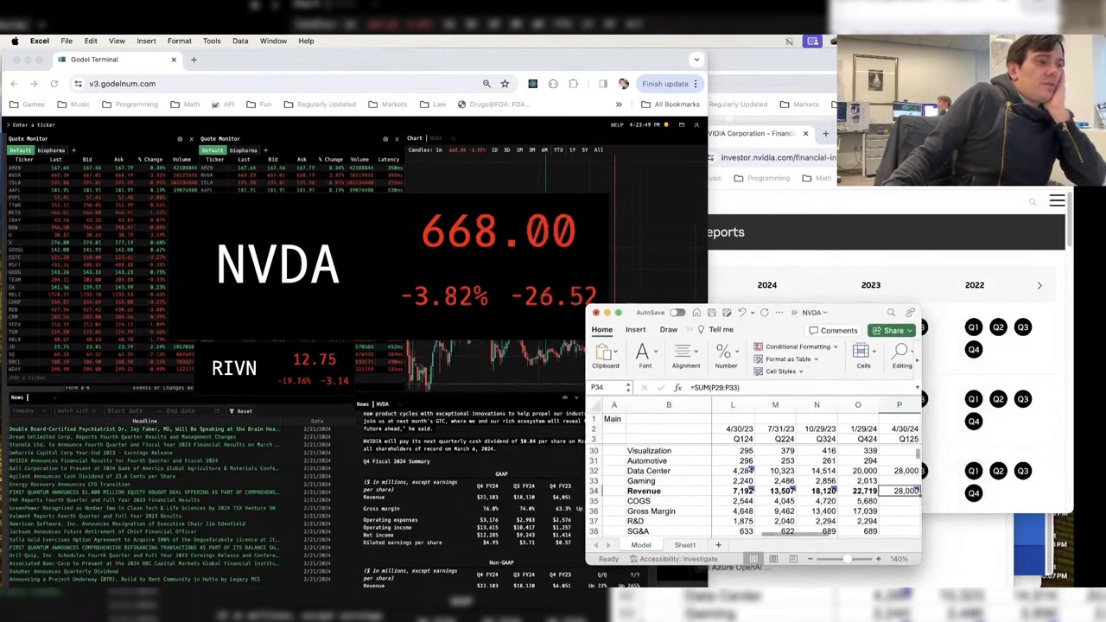
{"action": "left_click_drag", "start_coordinate": [952, 580], "coordinate": [1055, 587]}
{"action": "key", "text": "Left"}
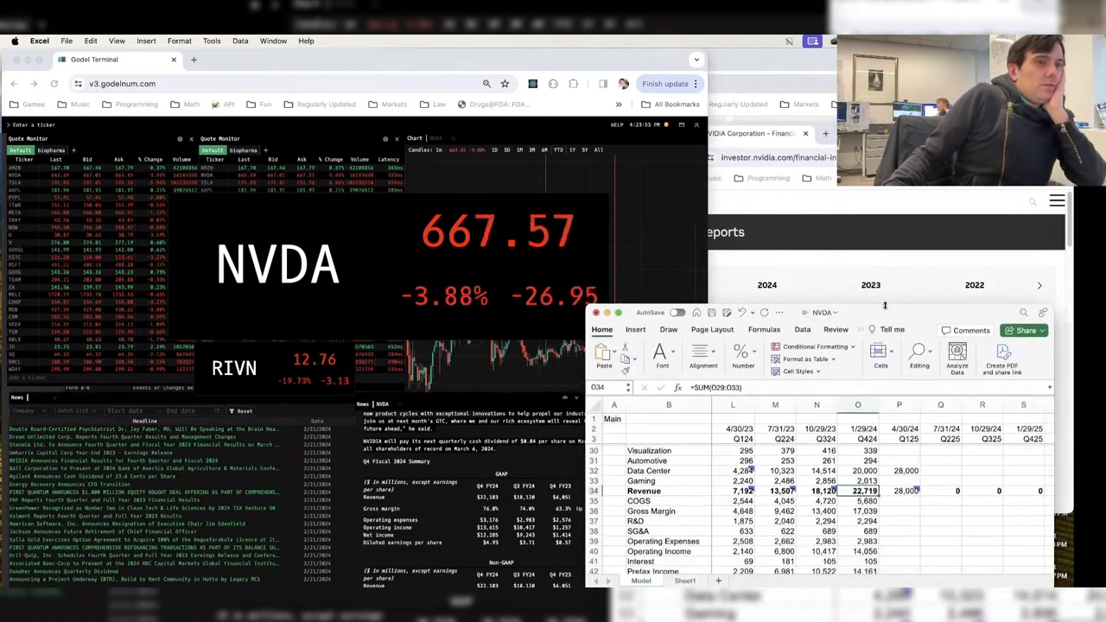
{"action": "left_click_drag", "start_coordinate": [884, 306], "coordinate": [882, 90]}
{"action": "scroll", "coordinate": [873, 362], "scroll_direction": "up", "scroll_amount": 4}
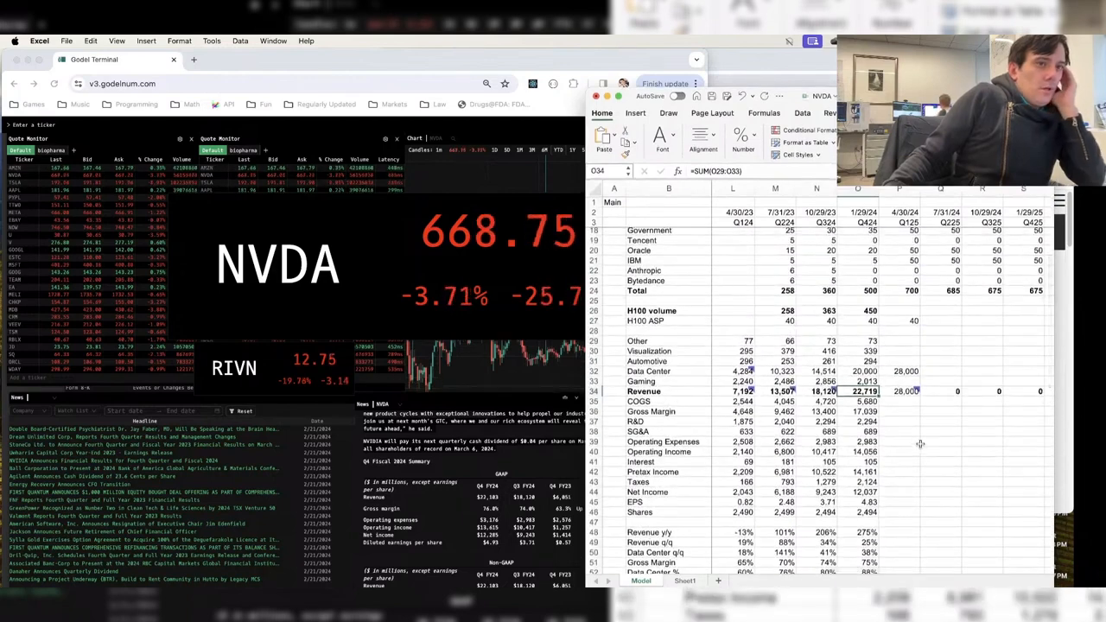
- Review the press release's GAAP and non-GAAP summaries and first-quarter fiscal 2025 outlook in Godel Terminal, checking them against the Excel model
{"action": "left_click", "coordinate": [465, 528]}
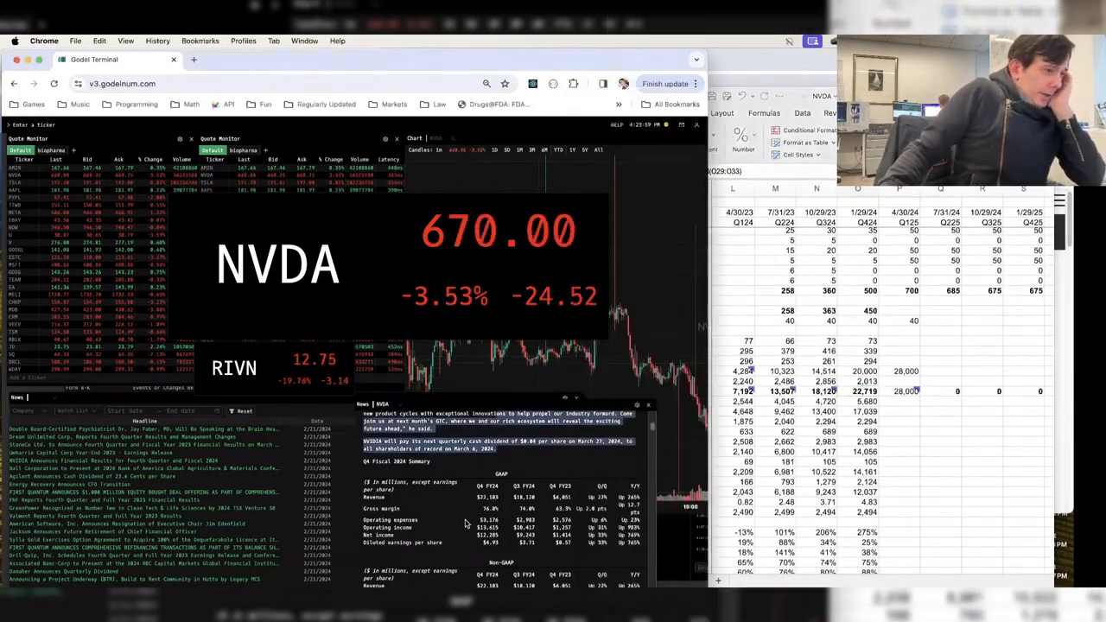
{"action": "scroll", "coordinate": [477, 526], "scroll_direction": "down", "scroll_amount": 3}
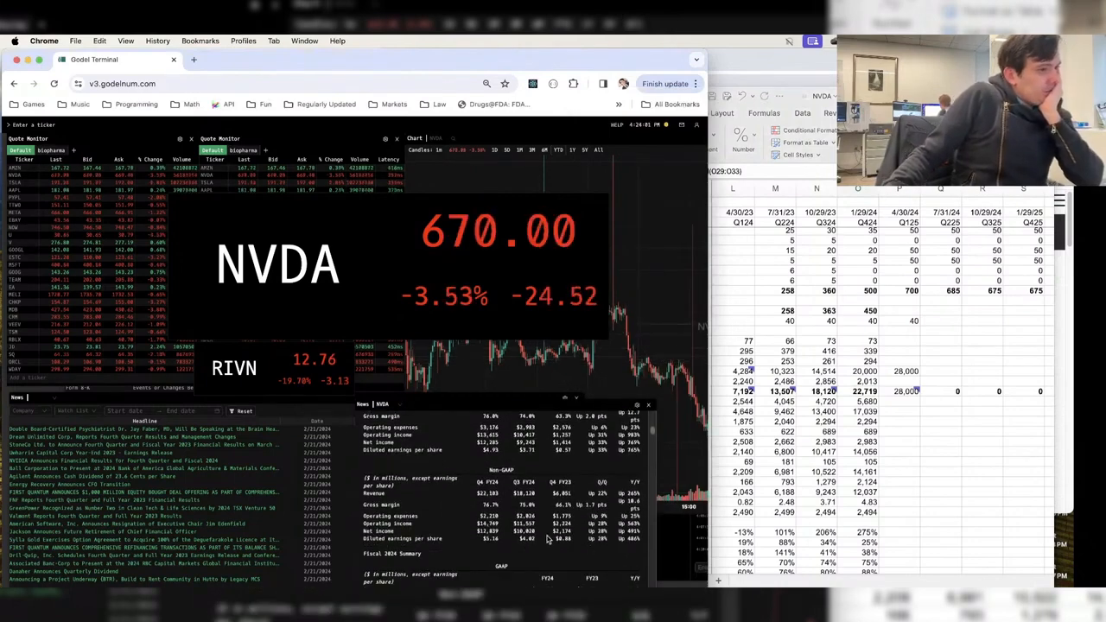
{"action": "scroll", "coordinate": [547, 539], "scroll_direction": "down", "scroll_amount": 5}
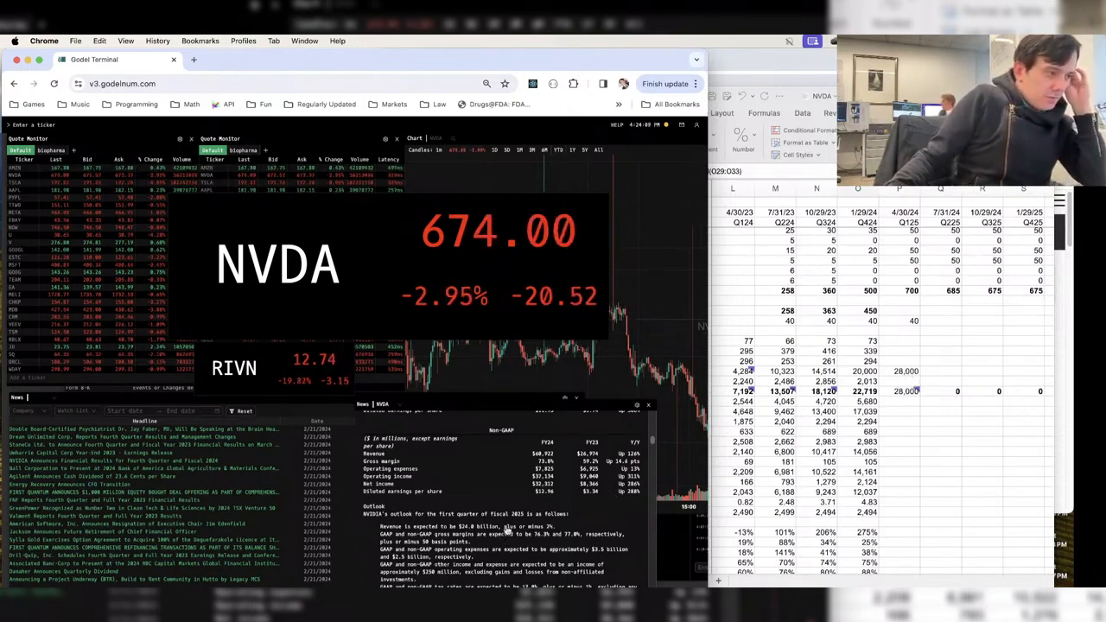
{"action": "scroll", "coordinate": [508, 528], "scroll_direction": "down", "scroll_amount": 3}
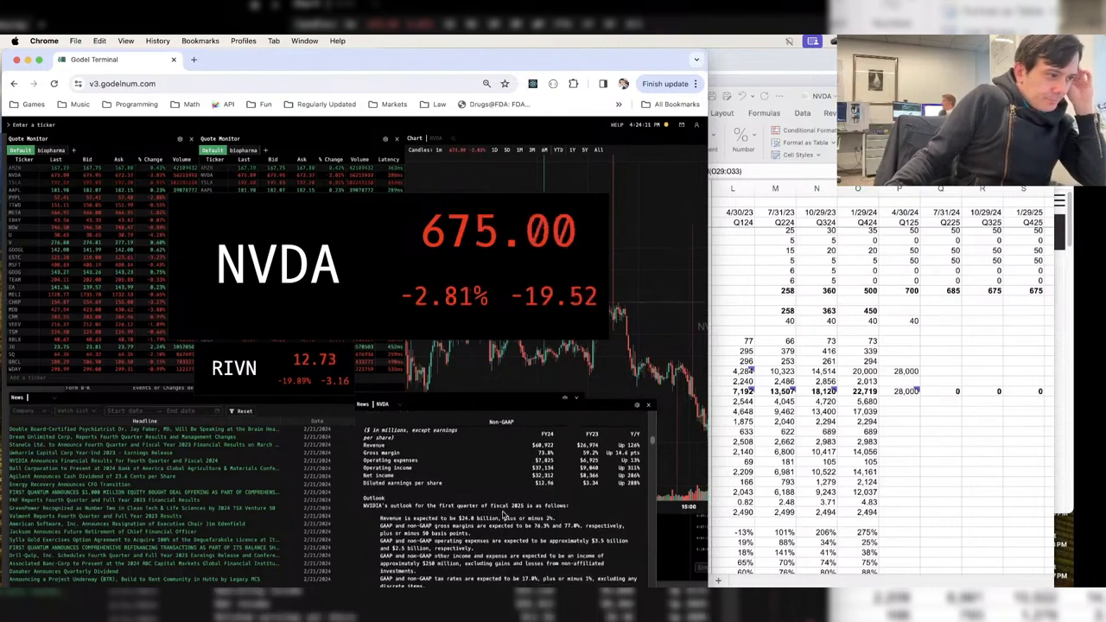
{"action": "scroll", "coordinate": [508, 510], "scroll_direction": "down", "scroll_amount": 5}
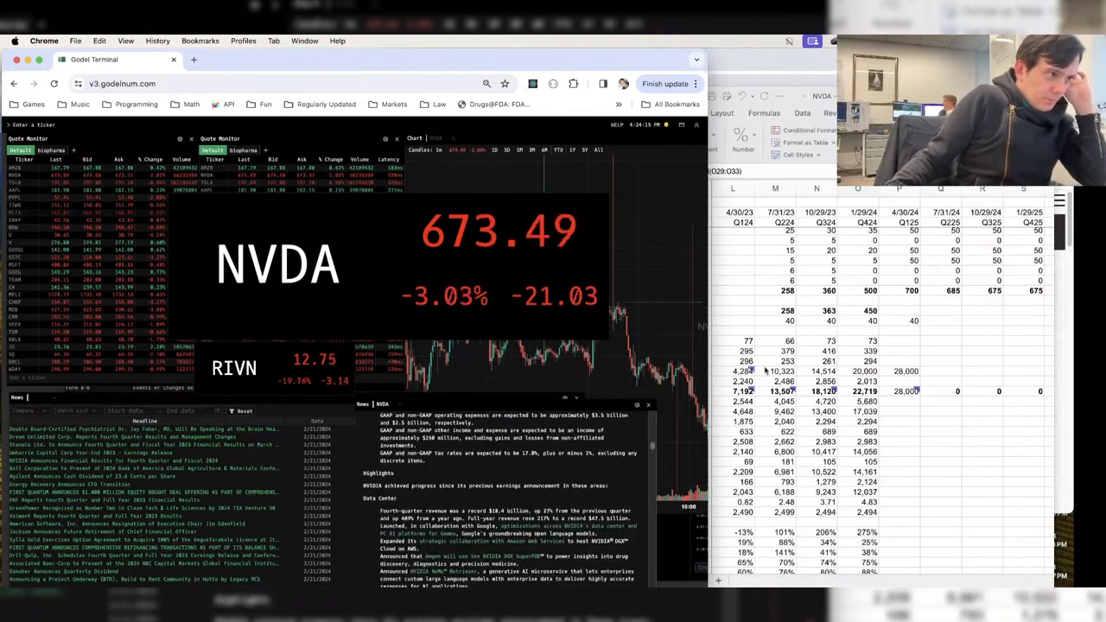
{"action": "left_click", "coordinate": [827, 363]}
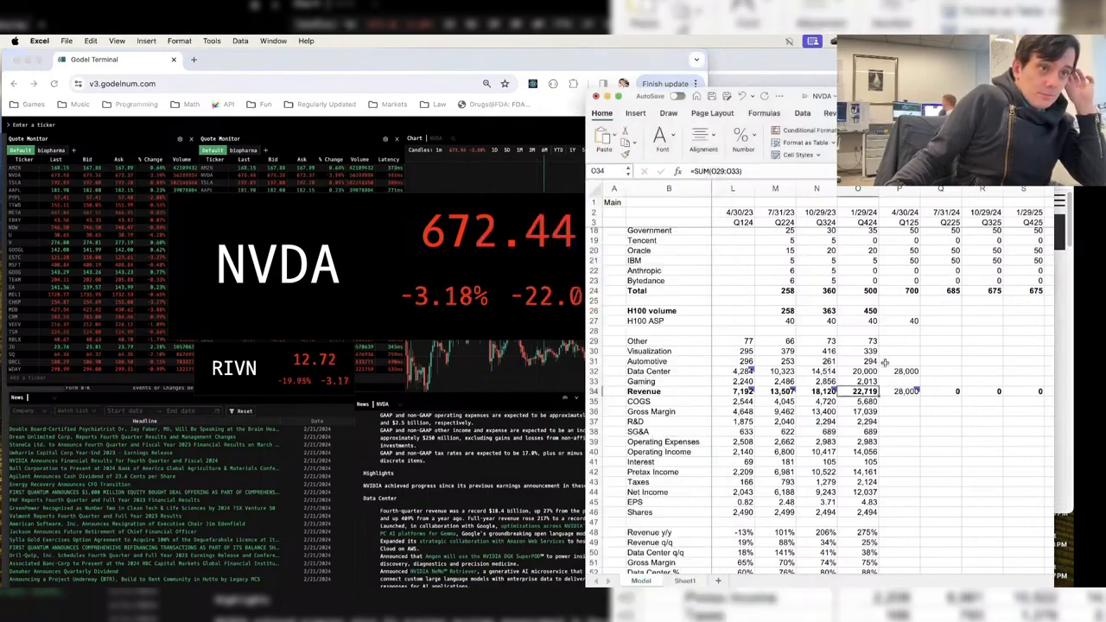
{"action": "left_click", "coordinate": [550, 421]}
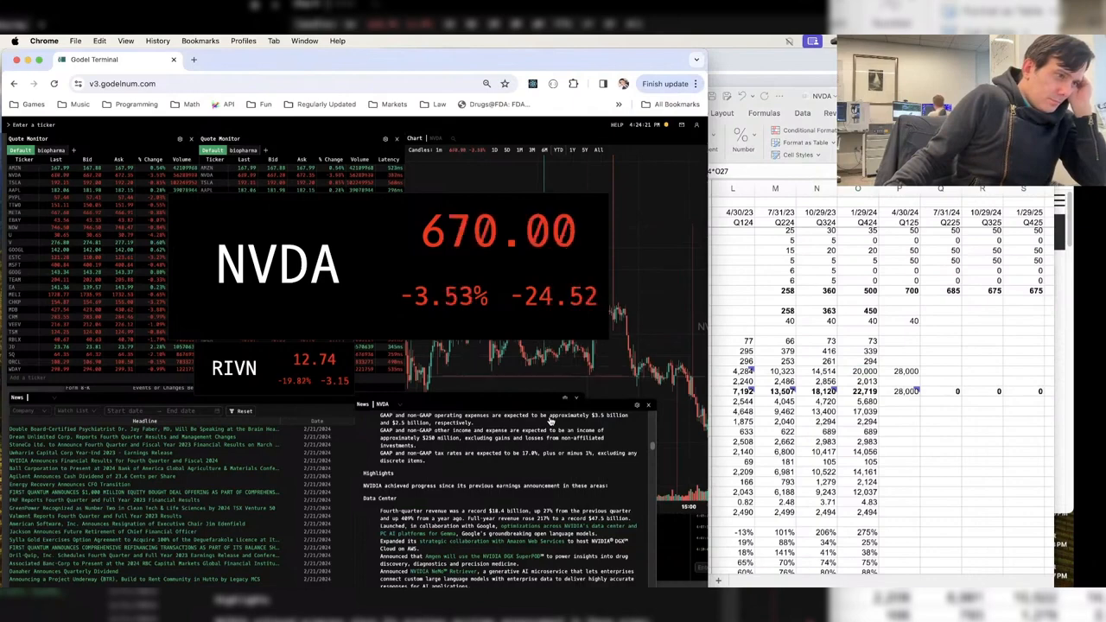
- Read the Data Center highlights in the press release, through the partnership and product announcements, down to the Gaming section
{"action": "scroll", "coordinate": [553, 423], "scroll_direction": "down", "scroll_amount": 1}
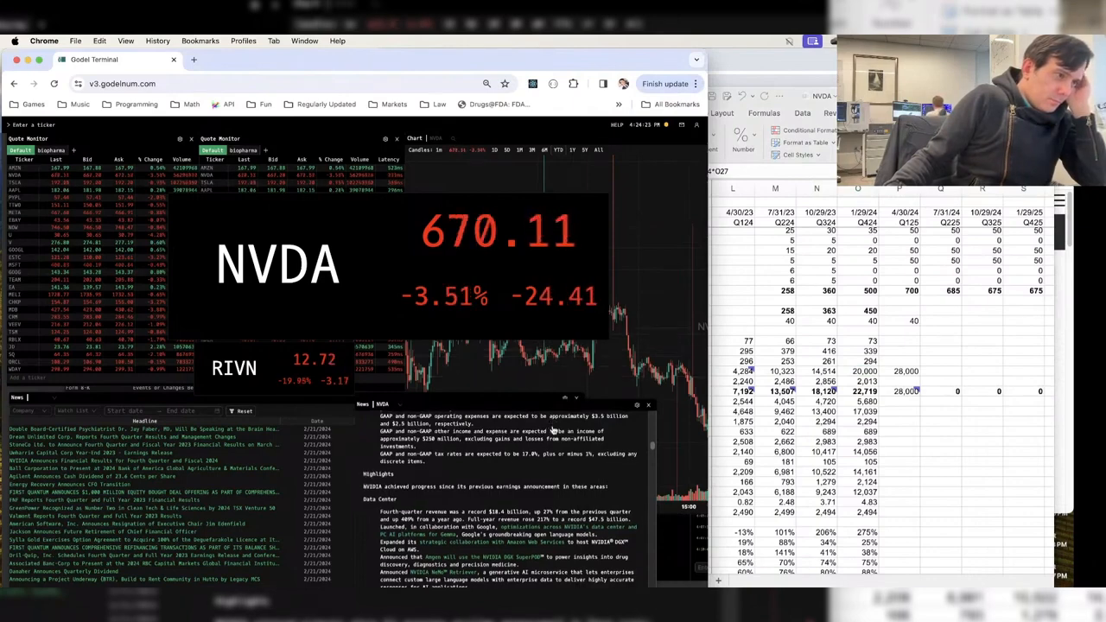
{"action": "scroll", "coordinate": [537, 455], "scroll_direction": "down", "scroll_amount": 3}
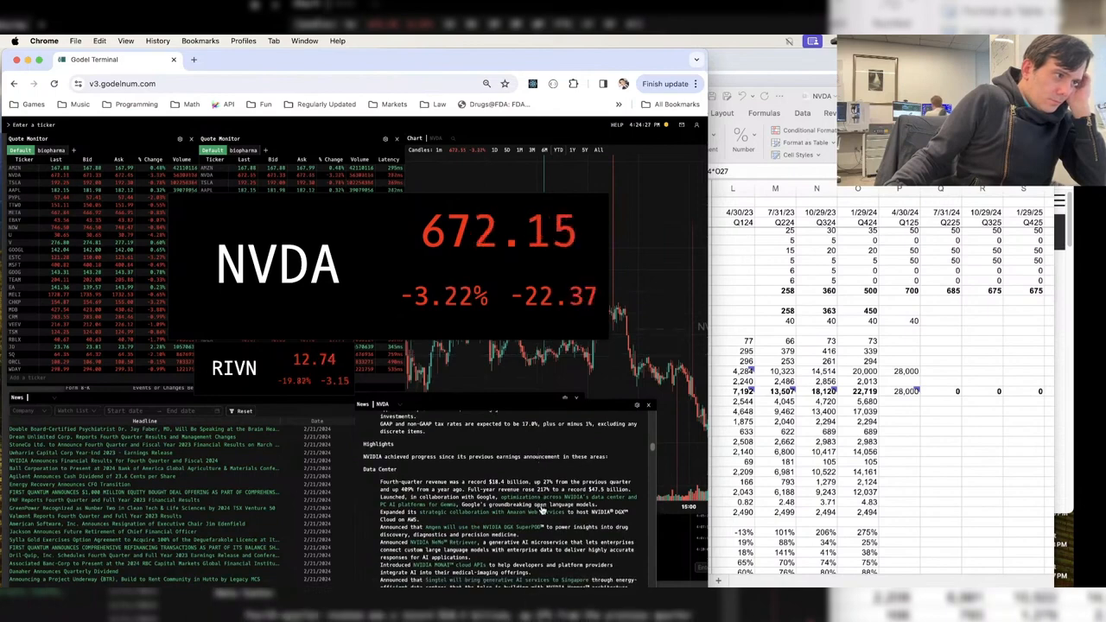
{"action": "left_click_drag", "start_coordinate": [542, 511], "coordinate": [377, 499]}
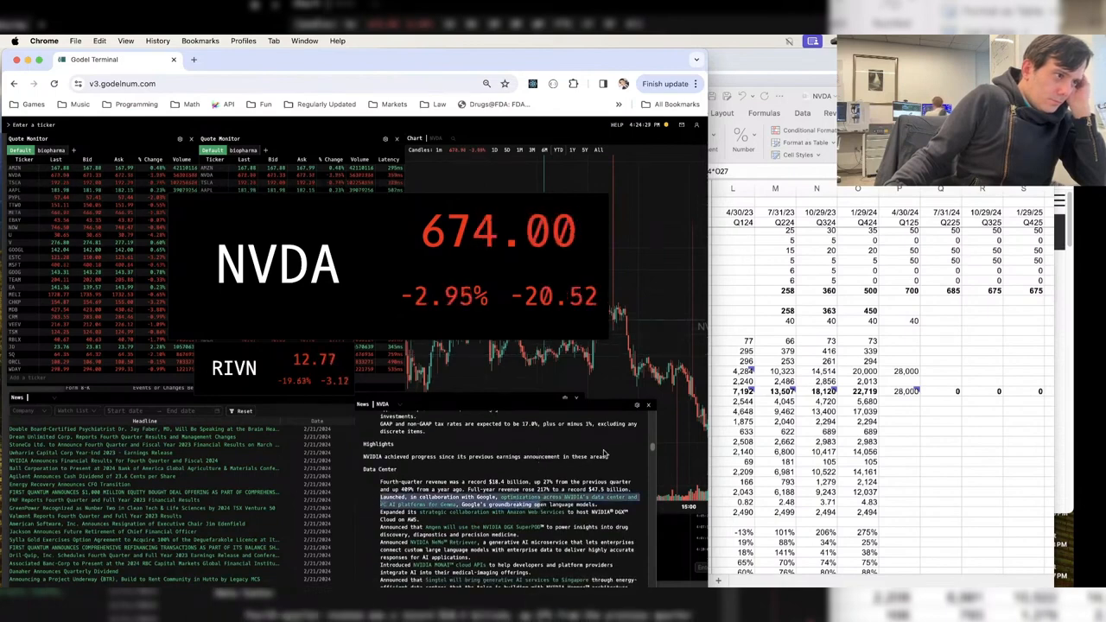
{"action": "scroll", "coordinate": [605, 453], "scroll_direction": "down", "scroll_amount": 1}
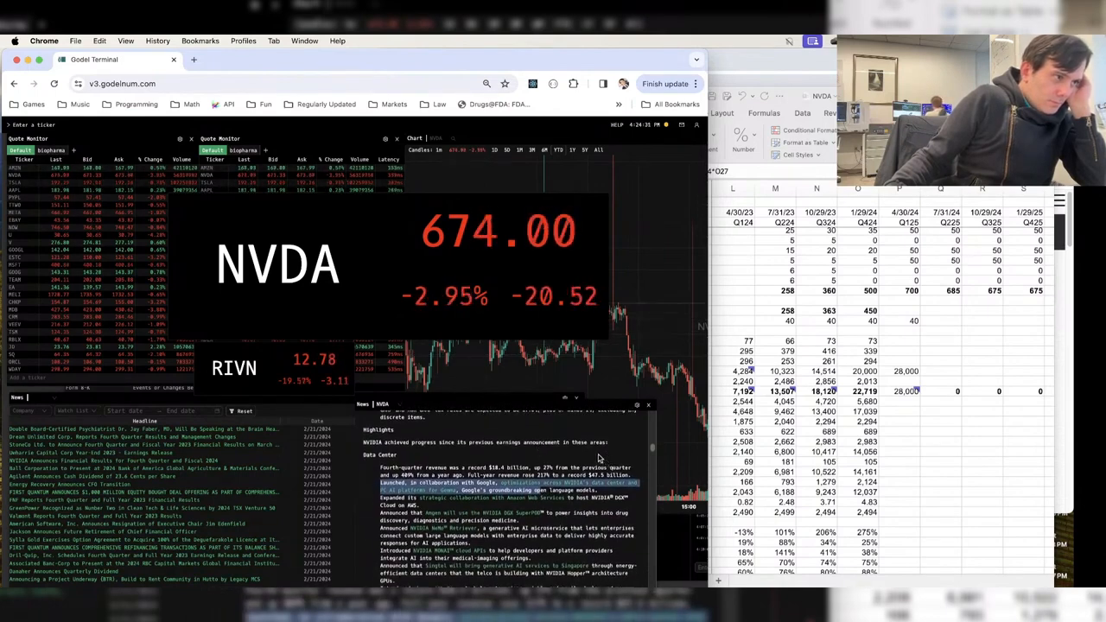
{"action": "scroll", "coordinate": [598, 458], "scroll_direction": "down", "scroll_amount": 1}
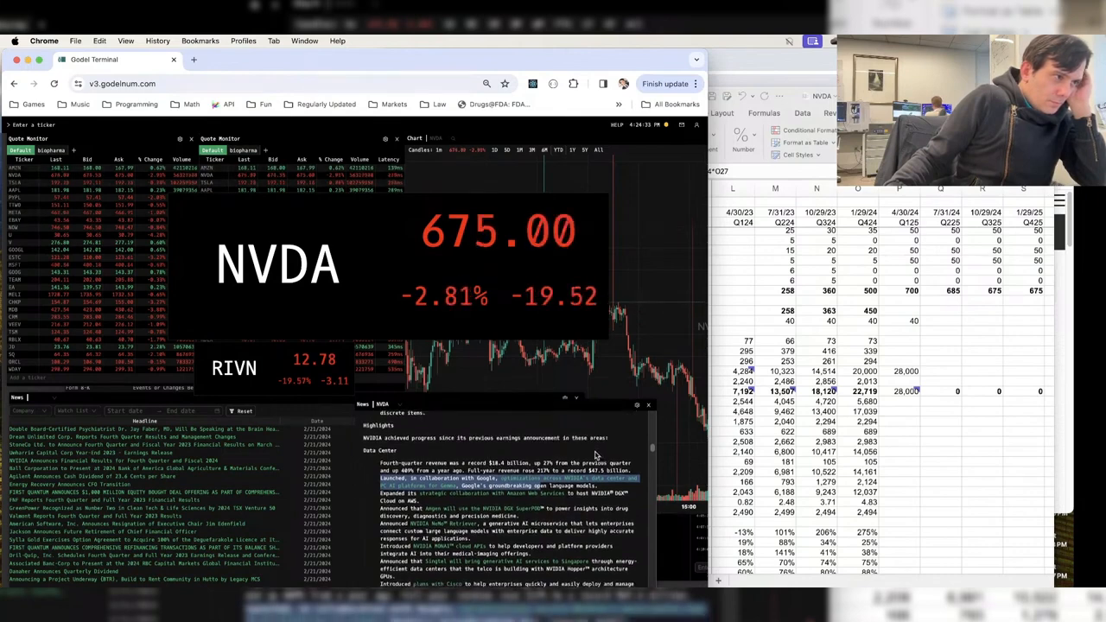
{"action": "left_click_drag", "start_coordinate": [421, 503], "coordinate": [375, 487]}
{"action": "left_click_drag", "start_coordinate": [536, 522], "coordinate": [472, 508]}
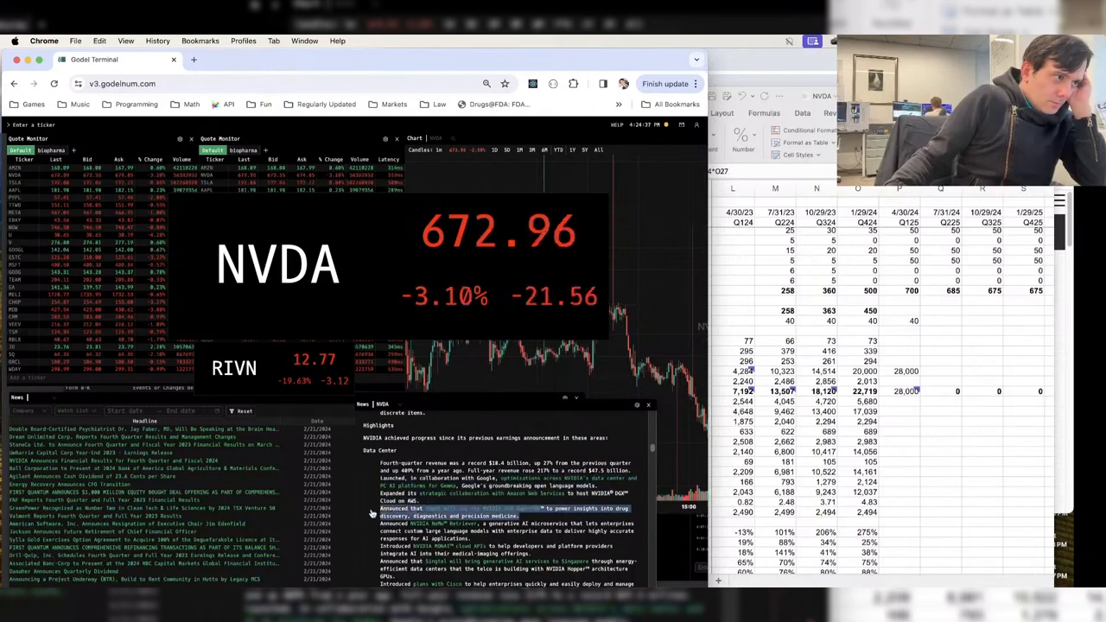
{"action": "scroll", "coordinate": [568, 498], "scroll_direction": "down", "scroll_amount": 3}
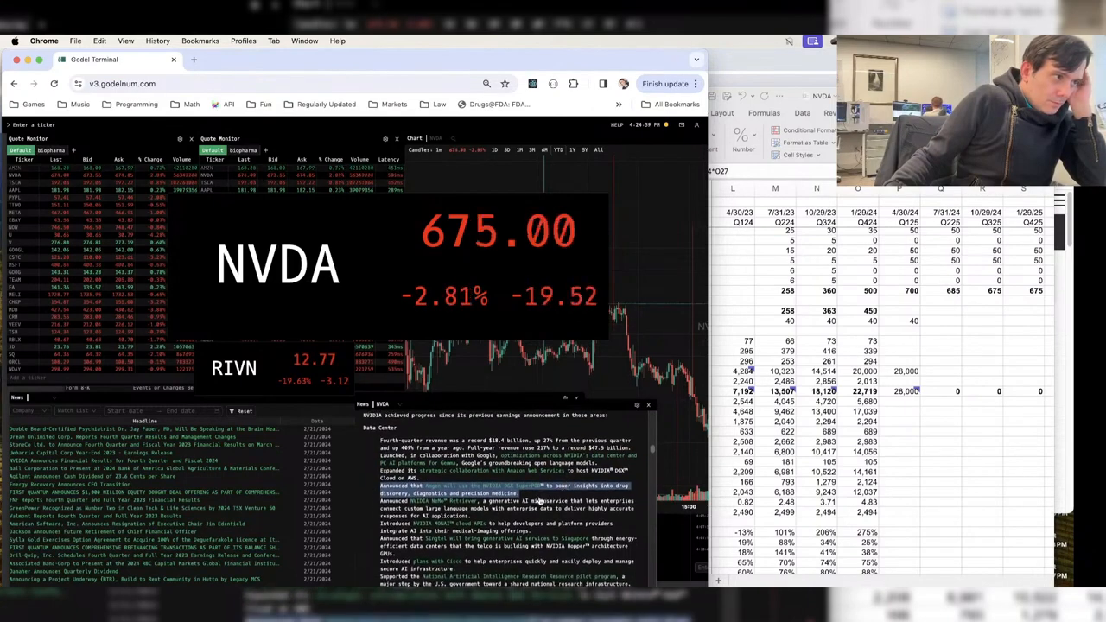
{"action": "left_click", "coordinate": [534, 508]}
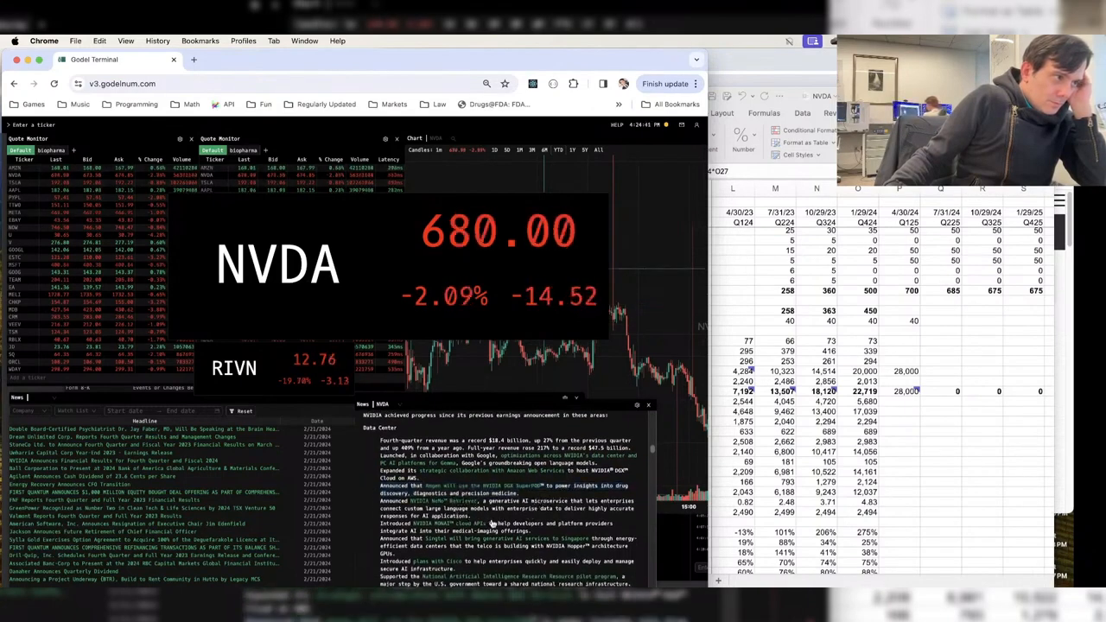
{"action": "left_click_drag", "start_coordinate": [492, 521], "coordinate": [569, 527]}
{"action": "scroll", "coordinate": [567, 467], "scroll_direction": "down", "scroll_amount": 2}
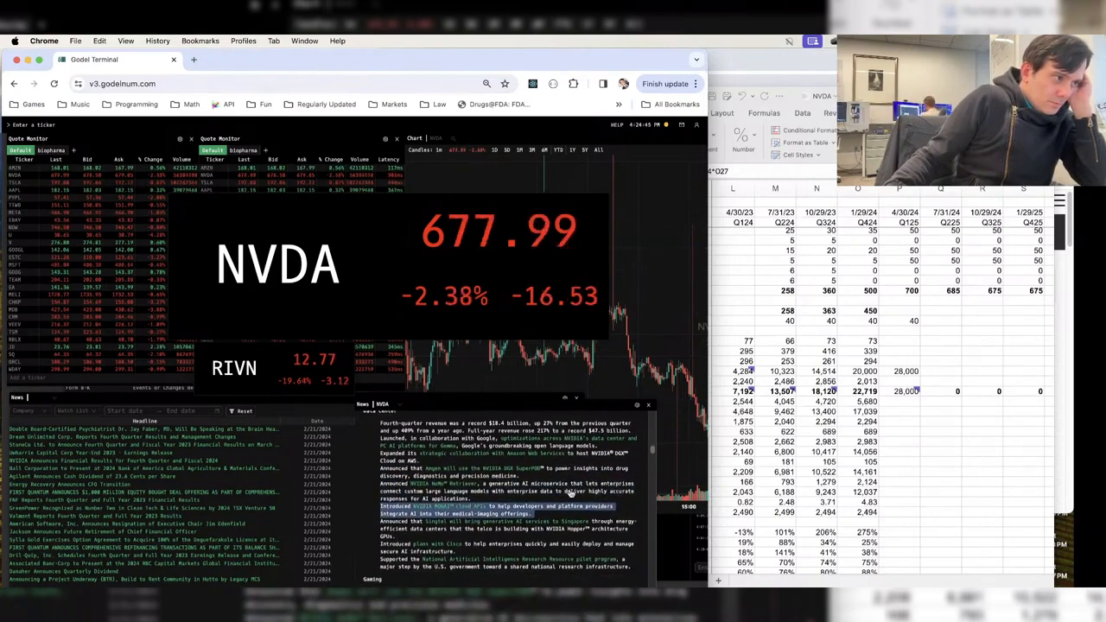
{"action": "scroll", "coordinate": [556, 454], "scroll_direction": "down", "scroll_amount": 3}
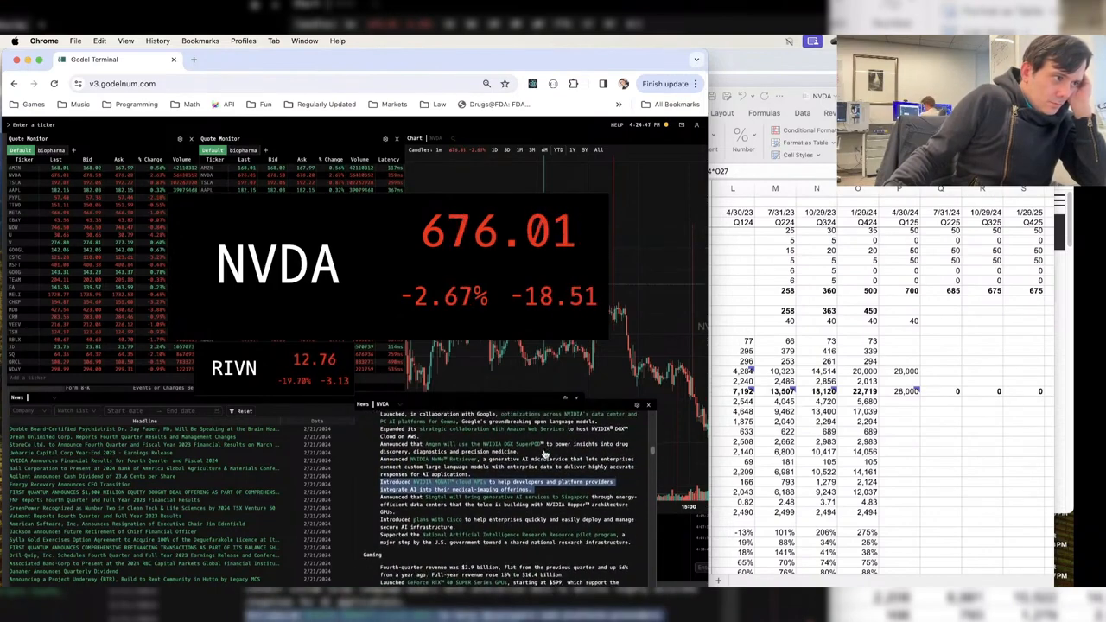
{"action": "scroll", "coordinate": [540, 455], "scroll_direction": "down", "scroll_amount": 5}
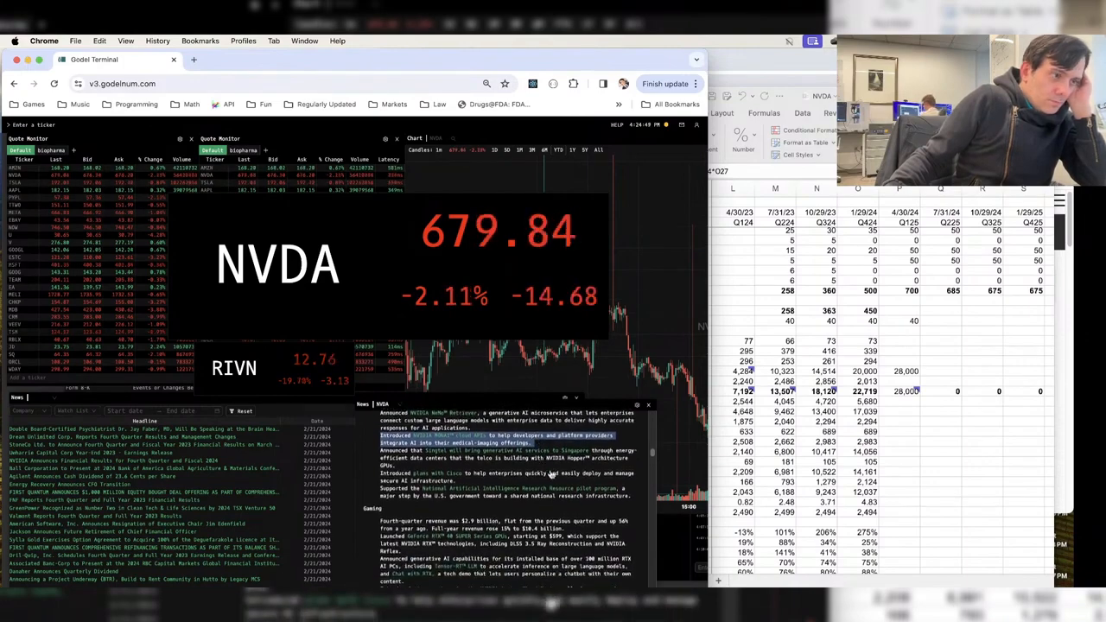
- Set the Q424 Gaming revenue in the Excel model to 2900
{"action": "left_click", "coordinate": [896, 210]}
{"action": "scroll", "coordinate": [916, 389], "scroll_direction": "up", "scroll_amount": 5}
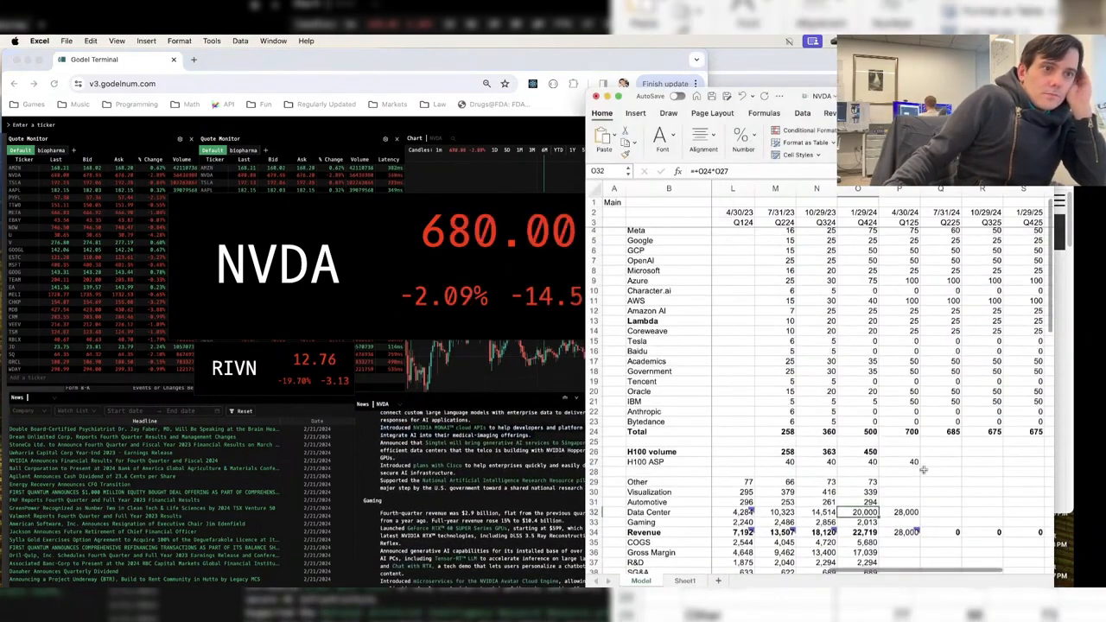
{"action": "key", "text": "Down"}
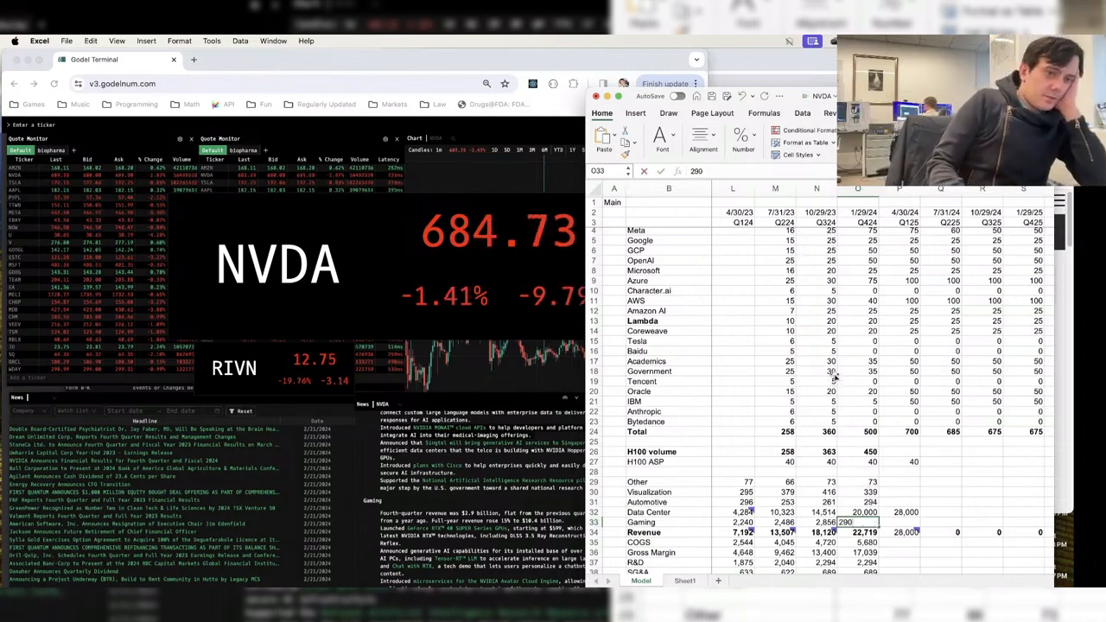
{"action": "type", "text": "2900"}
{"action": "key", "text": "Return"}
- Replace the Q424 Data Center revenue formula with the fixed value 18000
{"action": "key", "text": "Up"}
{"action": "key", "text": "Up"}
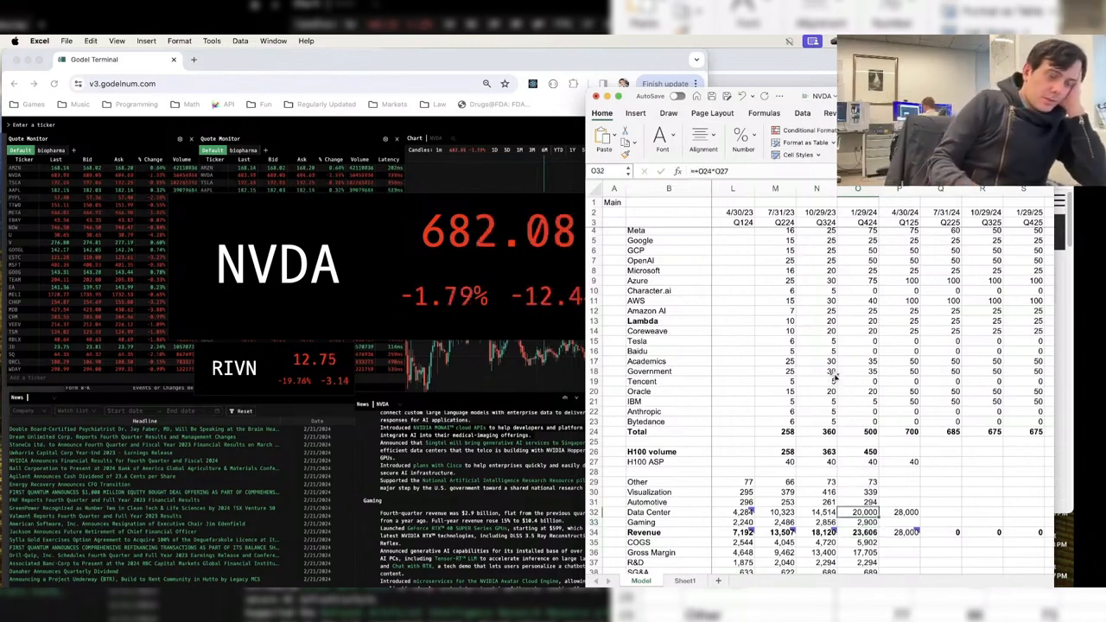
{"action": "key", "text": "F2"}
{"action": "key", "text": "Escape"}
{"action": "type", "text": "180"}
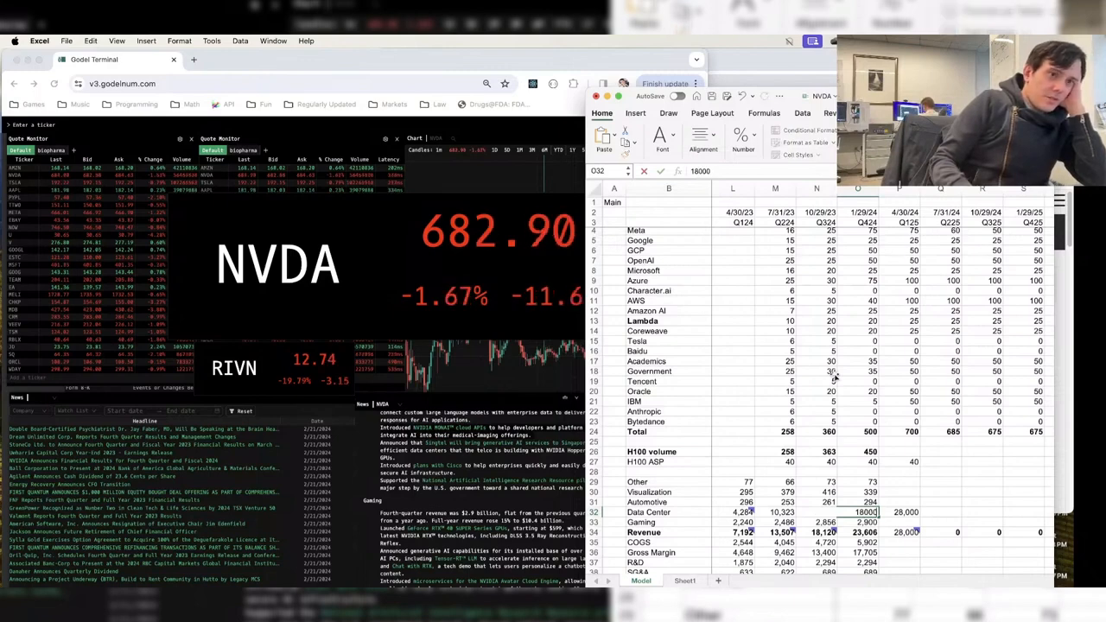
{"action": "key", "text": "Return"}
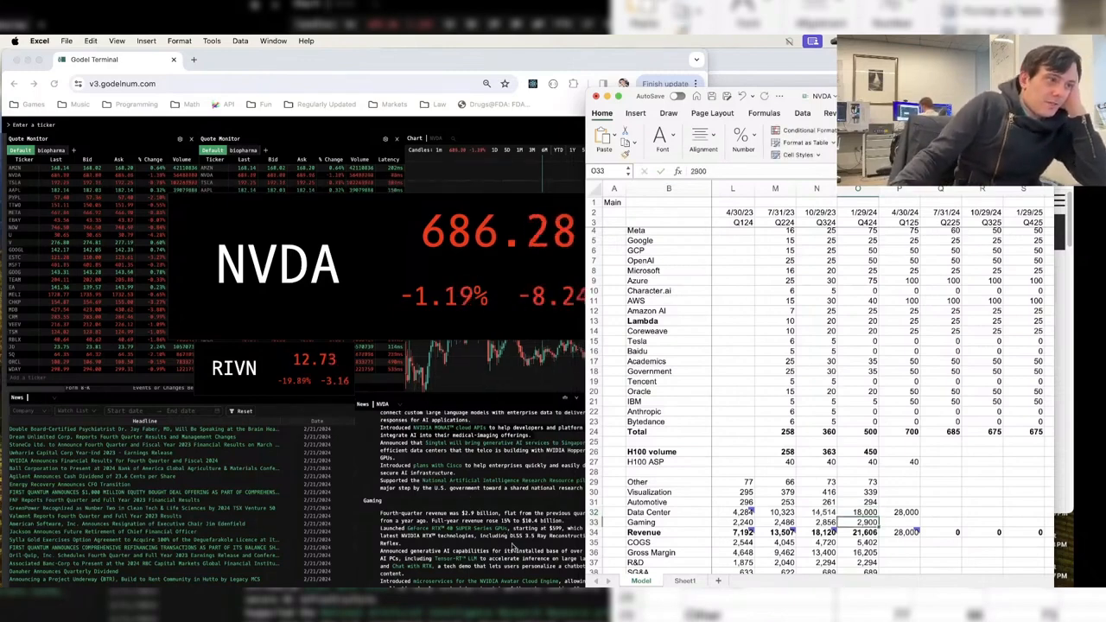
- Set the Q424 Visualization revenue to 463 and the Q424 Automotive revenue to 281, as reported in the press release
{"action": "left_click", "coordinate": [541, 525]}
{"action": "scroll", "coordinate": [569, 480], "scroll_direction": "down", "scroll_amount": 3}
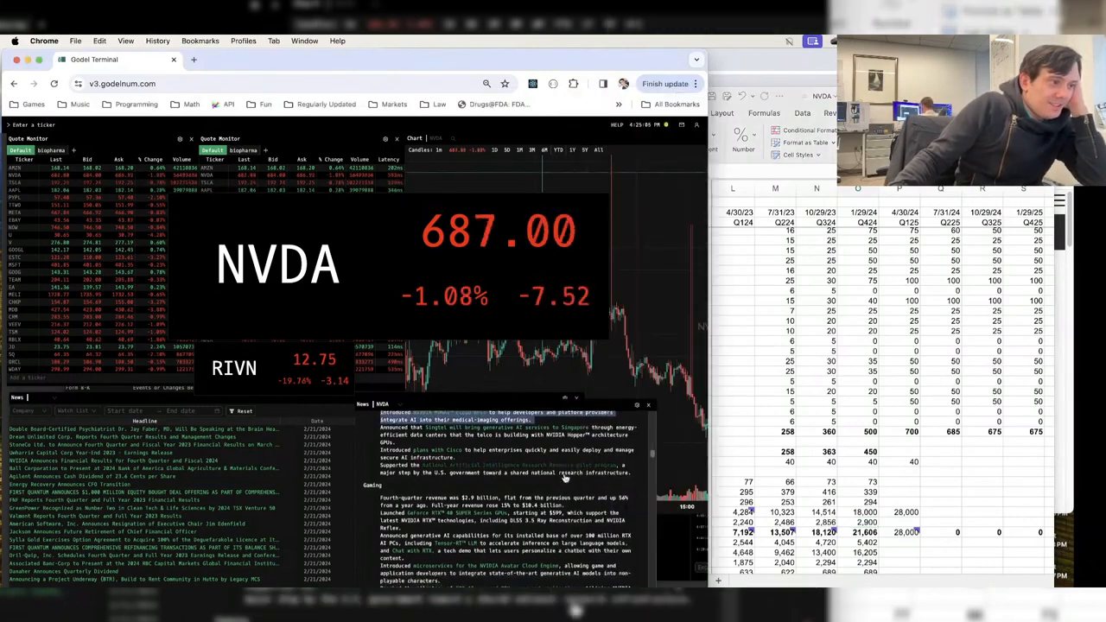
{"action": "scroll", "coordinate": [570, 479], "scroll_direction": "down", "scroll_amount": 3}
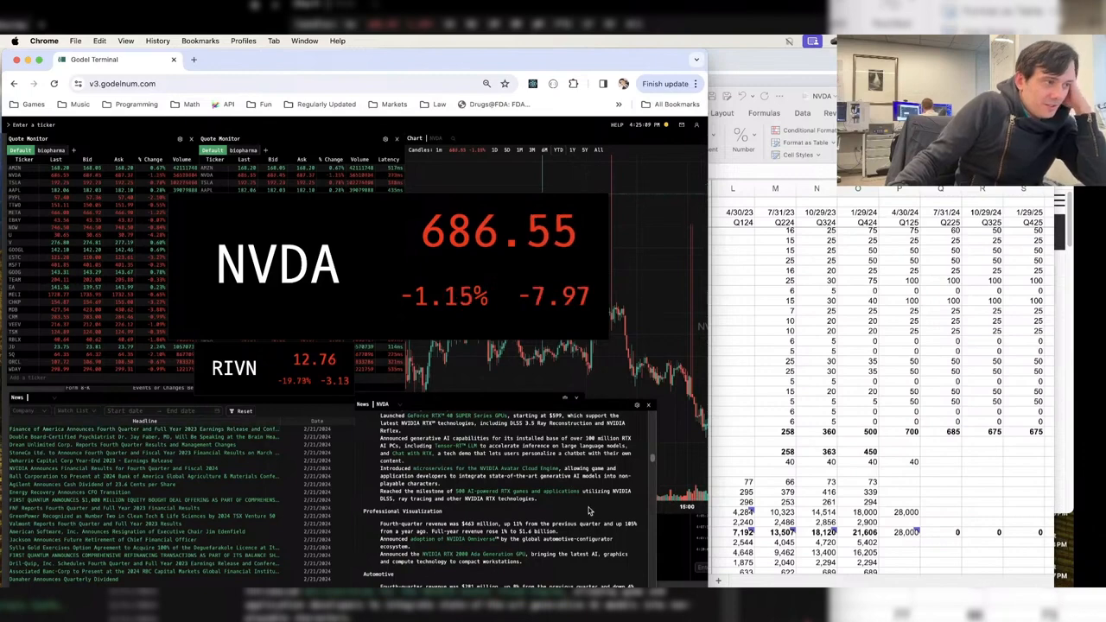
{"action": "left_click", "coordinate": [855, 519]}
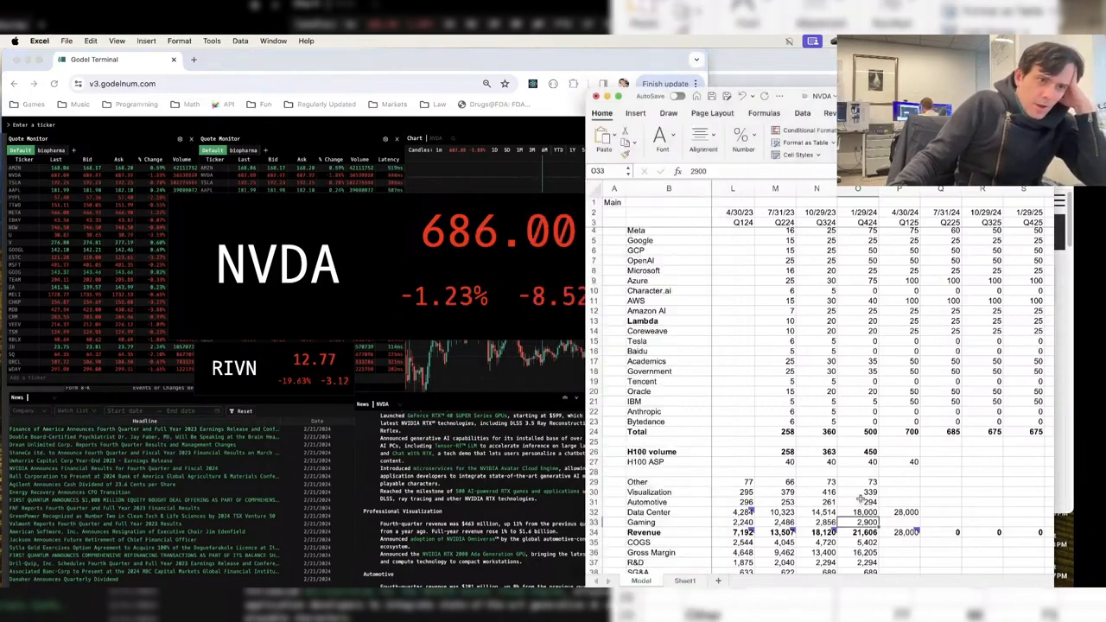
{"action": "type", "text": "463"}
{"action": "key", "text": "Return"}
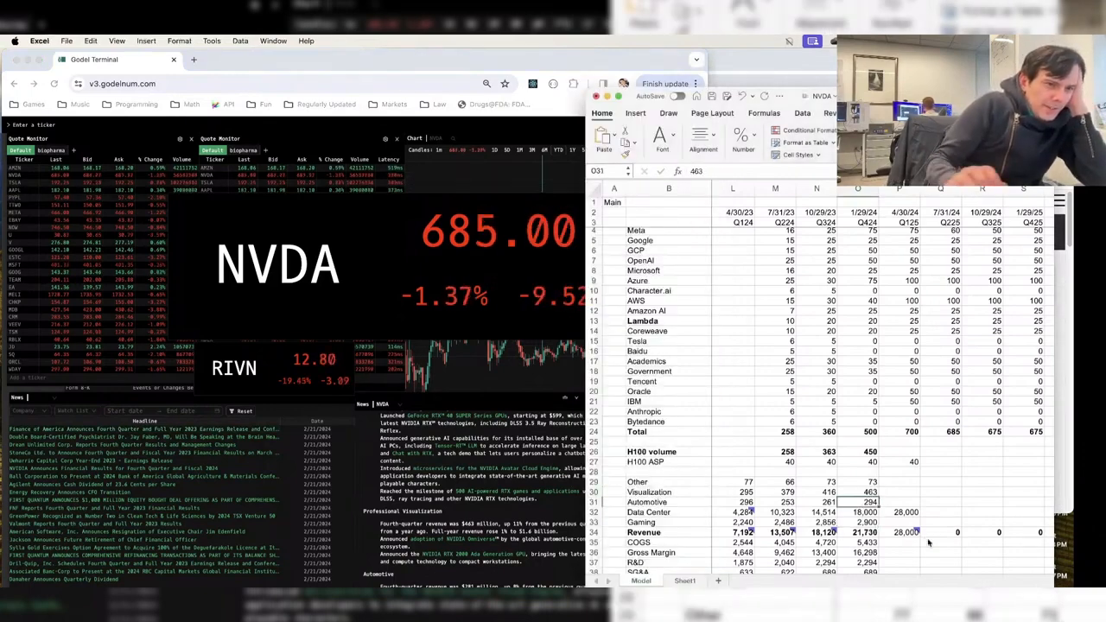
{"action": "scroll", "coordinate": [509, 524], "scroll_direction": "down", "scroll_amount": 2}
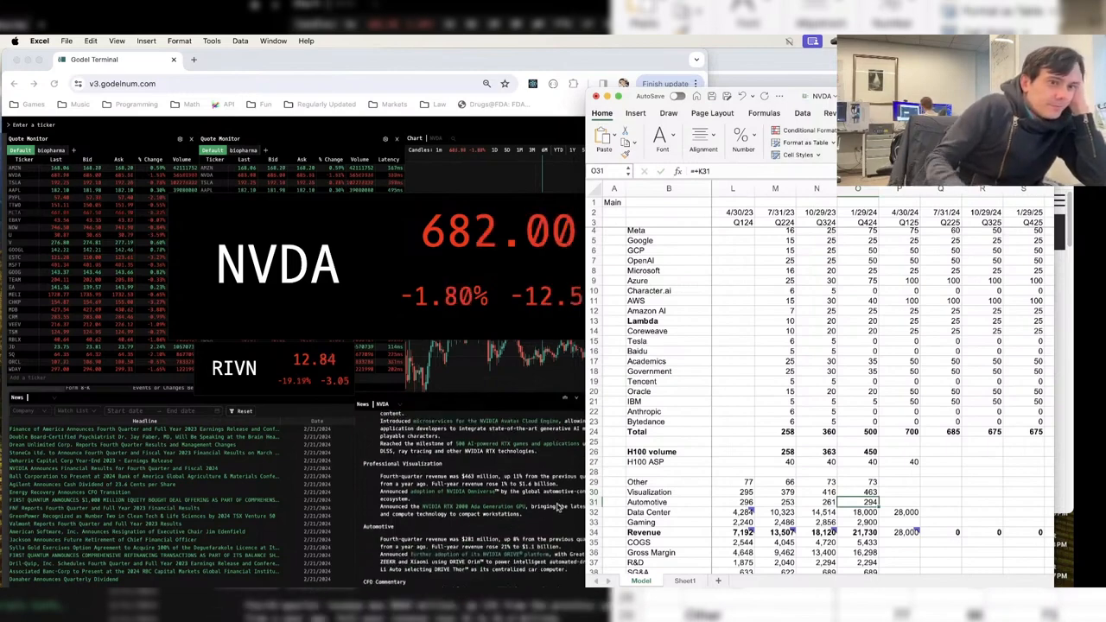
{"action": "key", "text": "Return"}
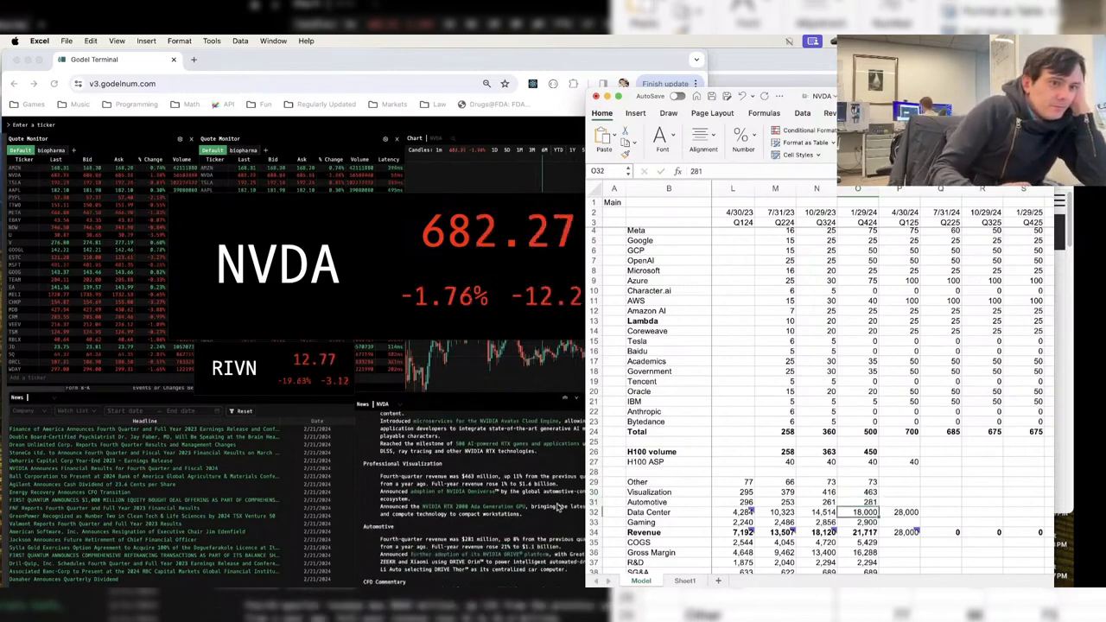
- Set the Q424 Data Center revenue to 18386 so total revenue matches the press release's income statement
{"action": "scroll", "coordinate": [516, 518], "scroll_direction": "down", "scroll_amount": 2}
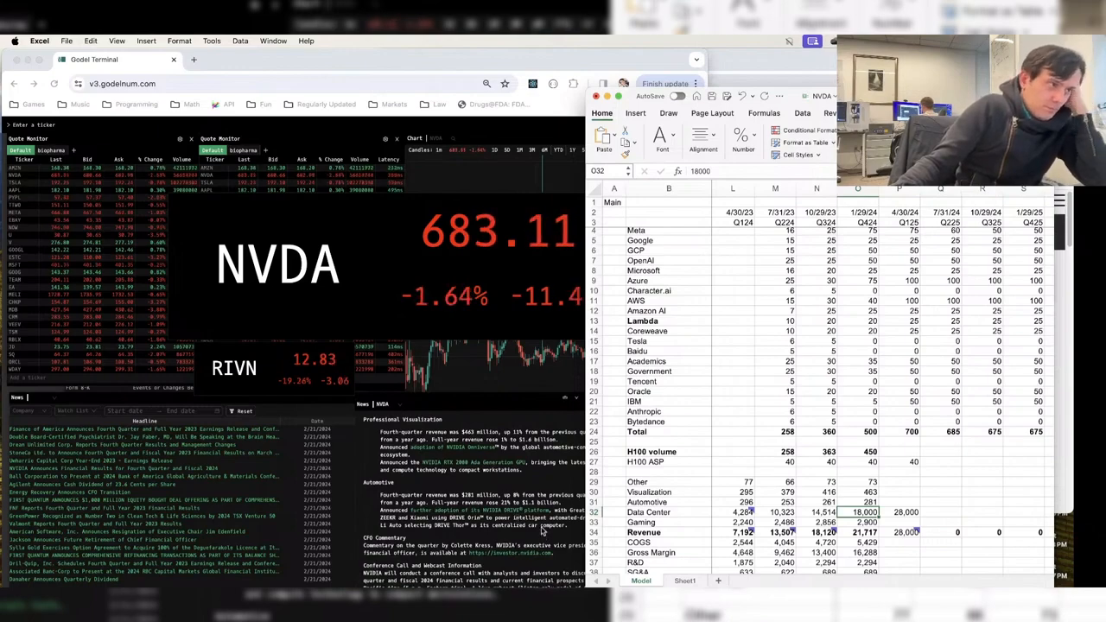
{"action": "left_click", "coordinate": [541, 529]}
{"action": "scroll", "coordinate": [519, 526], "scroll_direction": "down", "scroll_amount": 5}
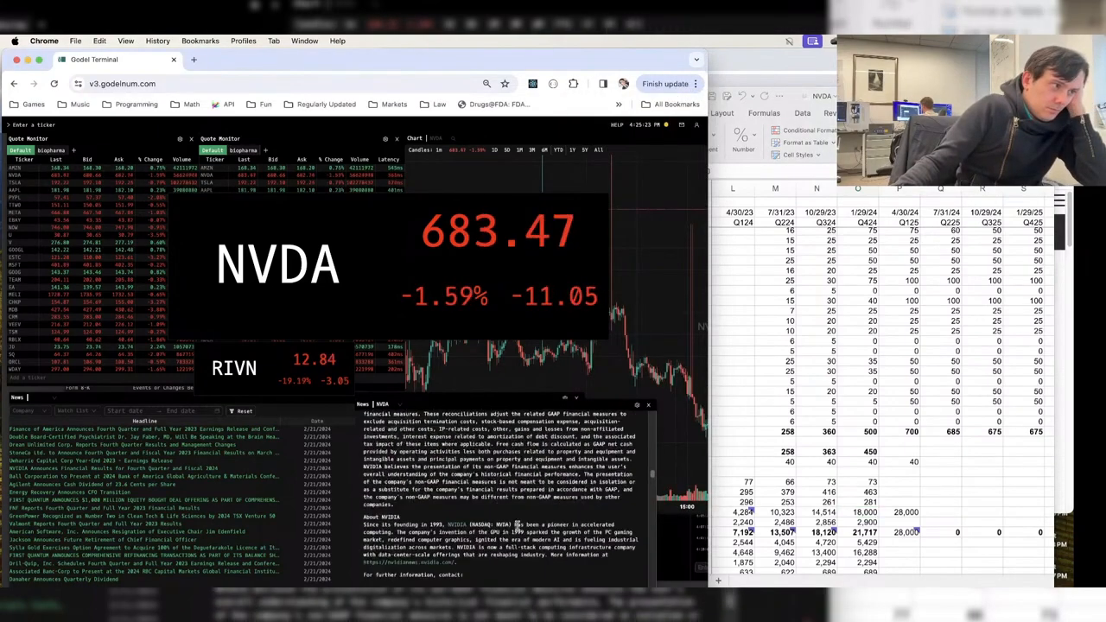
{"action": "scroll", "coordinate": [517, 525], "scroll_direction": "down", "scroll_amount": 8}
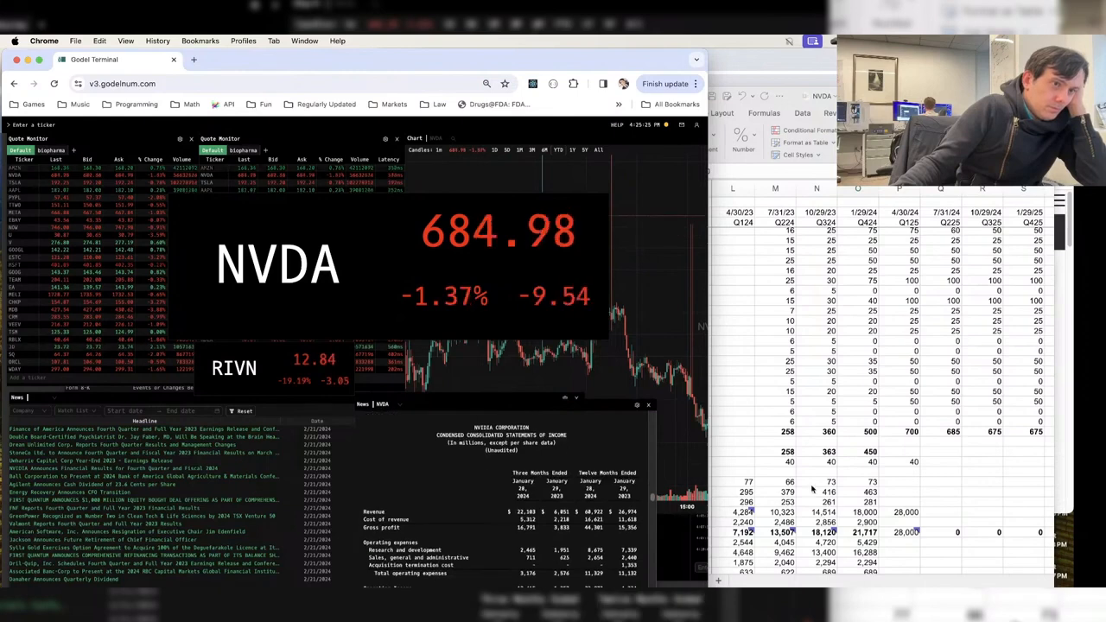
{"action": "left_click", "coordinate": [813, 490]}
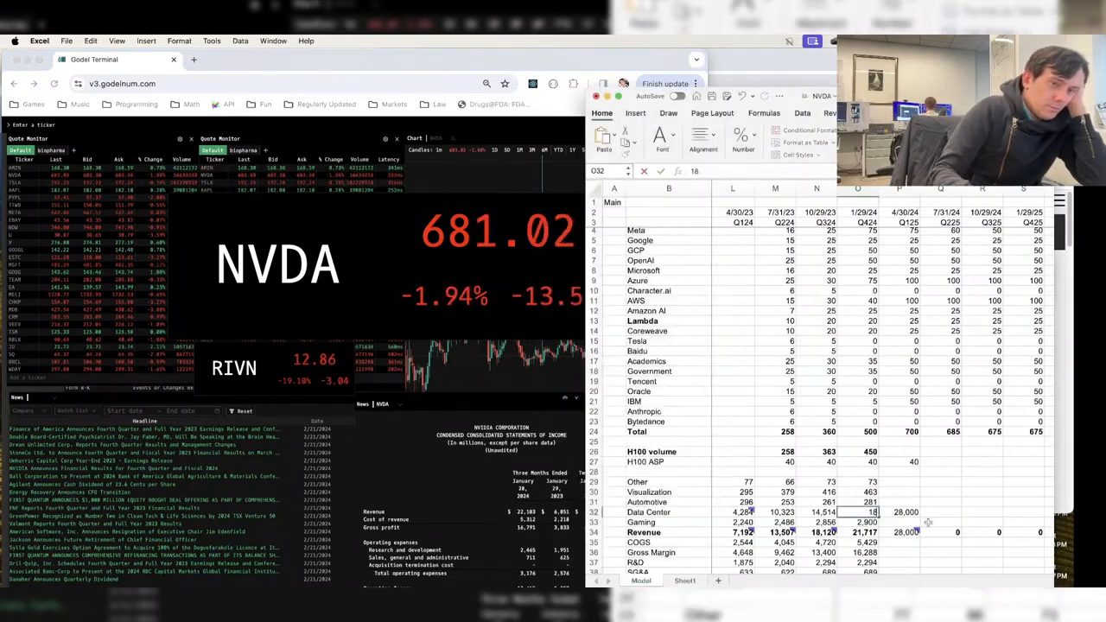
{"action": "type", "text": "0"}
{"action": "key", "text": "Return"}
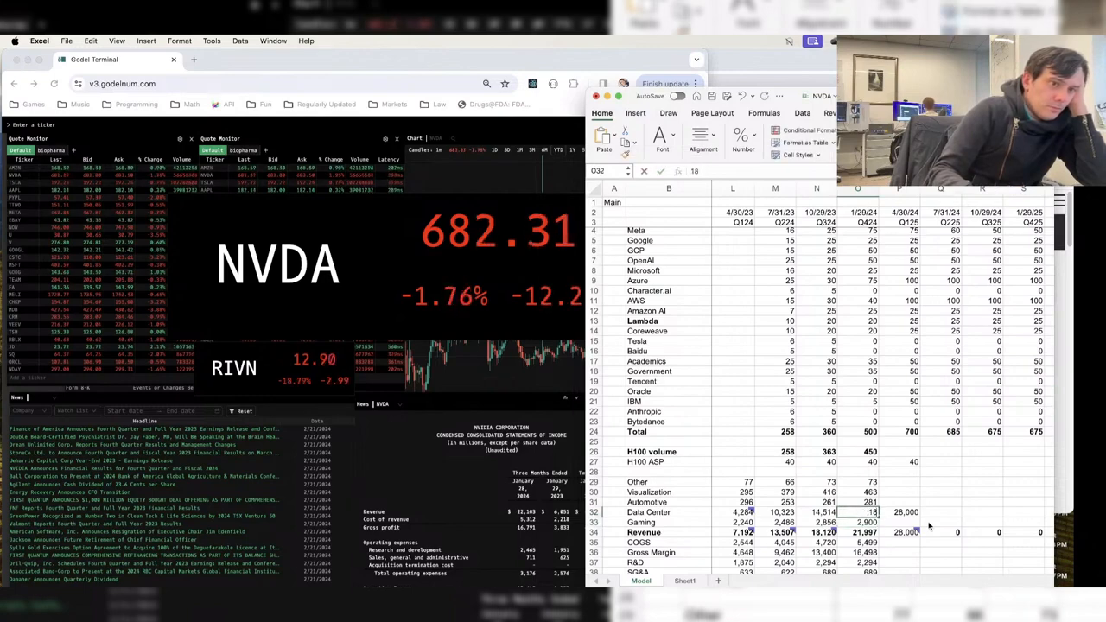
{"action": "type", "text": "4"}
{"action": "key", "text": "Return"}
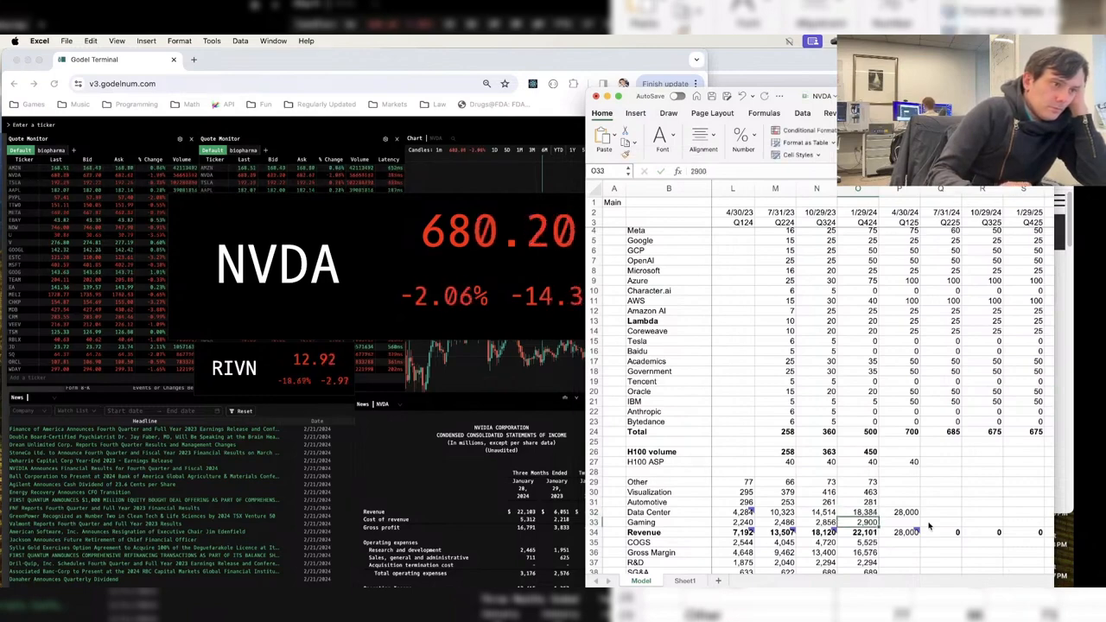
{"action": "key", "text": "Up"}
{"action": "type", "text": "18,38"}
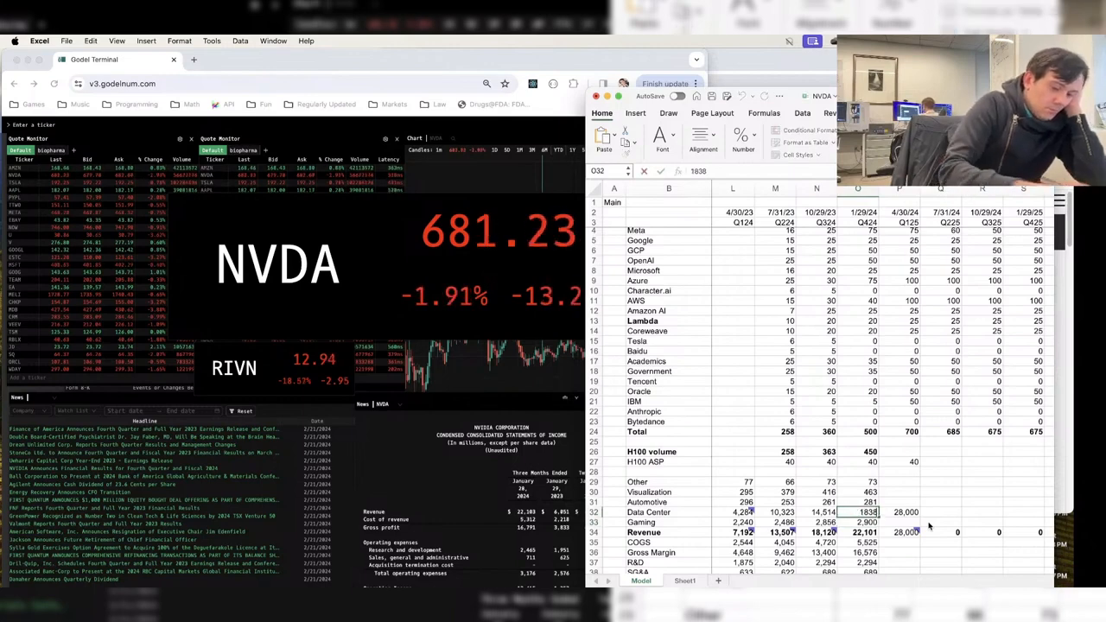
{"action": "type", "text": "6"}
{"action": "key", "text": "Return"}
- Replace the Q424 COGS formula with the reported cost of revenue, 5312
{"action": "key", "text": "Down"}
{"action": "key", "text": "Down"}
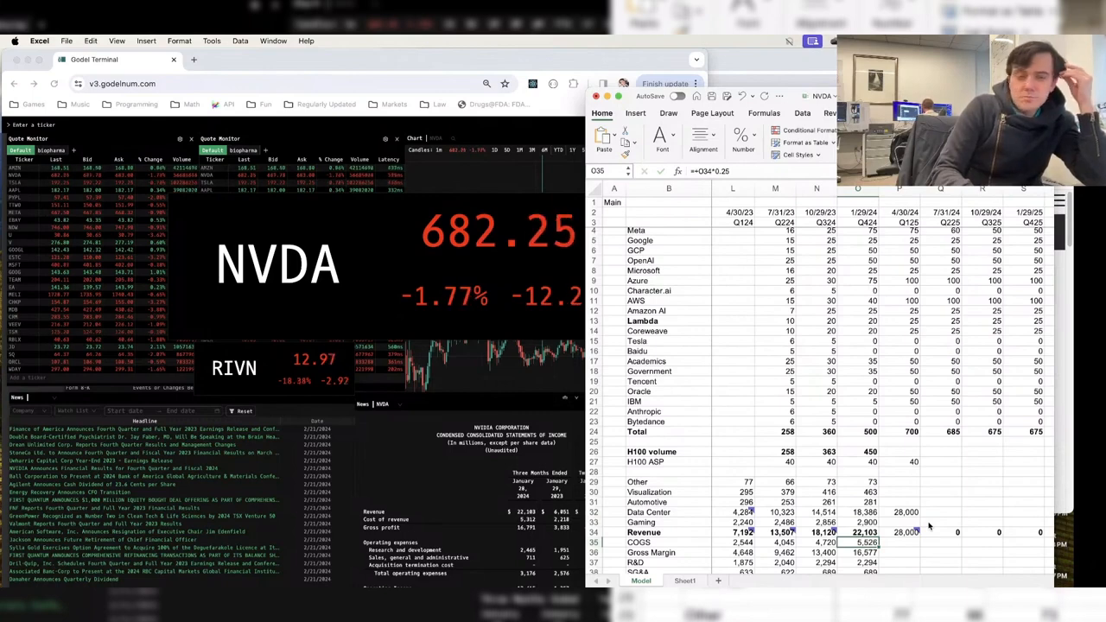
{"action": "type", "text": "5312"}
{"action": "key", "text": "Return"}
- Set Q424 R&D to 2465 and SG&A to 711 from the reported operating expenses
{"action": "key", "text": "Down"}
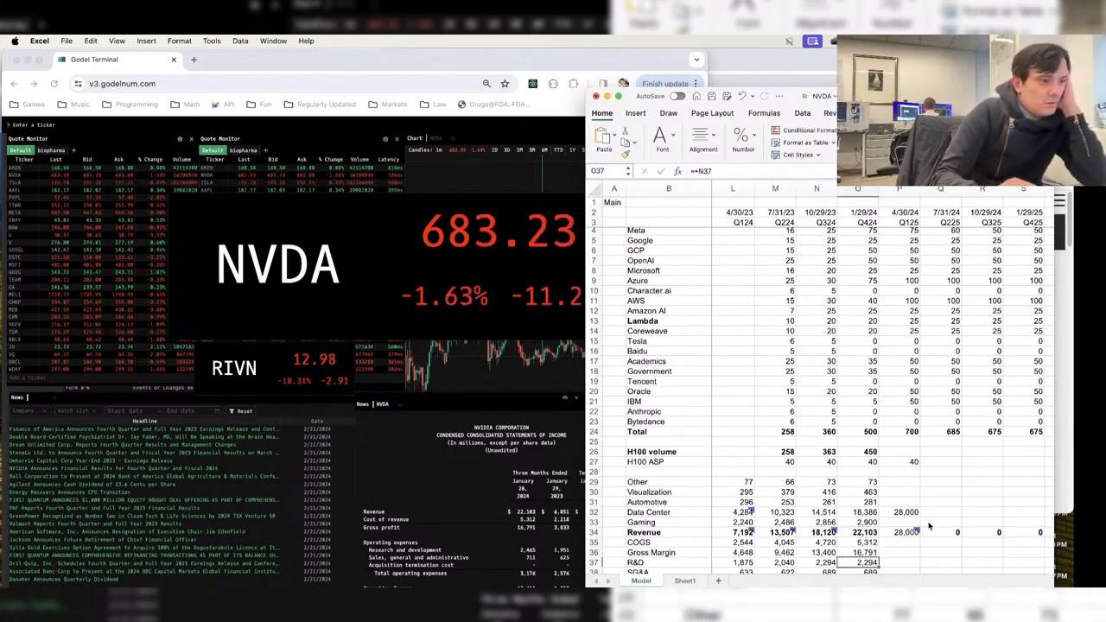
{"action": "key", "text": "Return"}
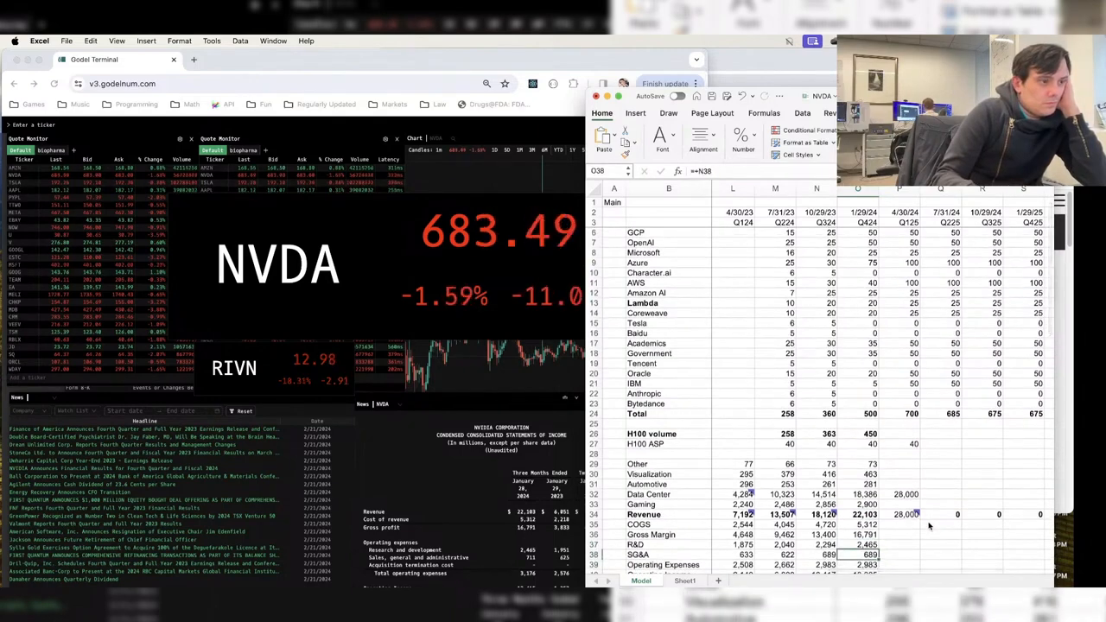
{"action": "type", "text": "711"}
{"action": "key", "text": "Return"}
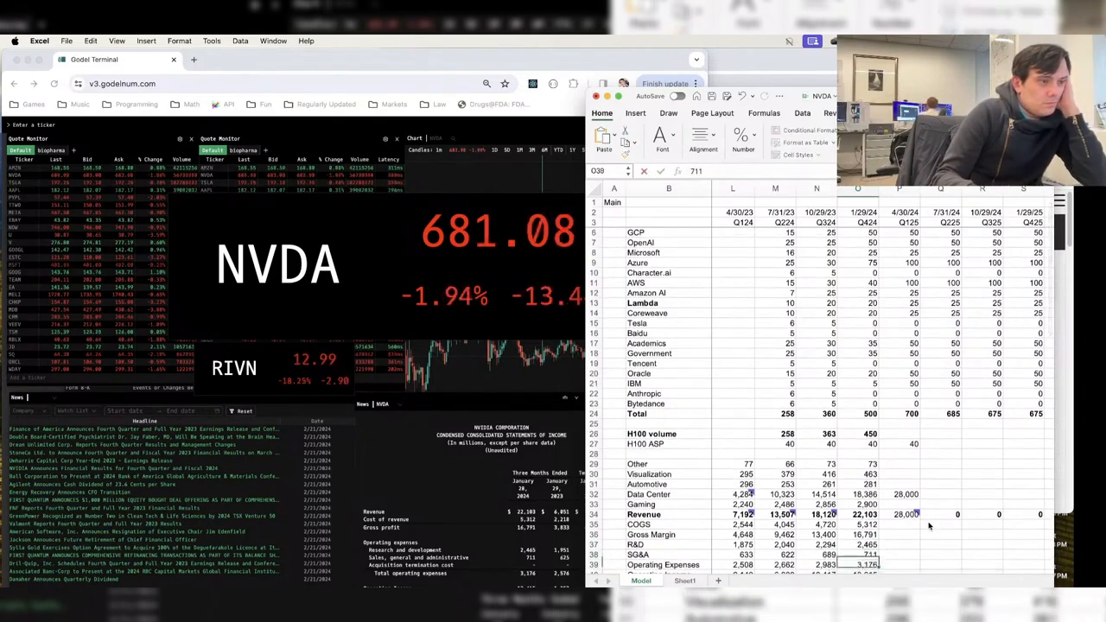
- Set Q424 Interest to the reported net other income of 491 and Taxes to 1821
{"action": "key", "text": "Down"}
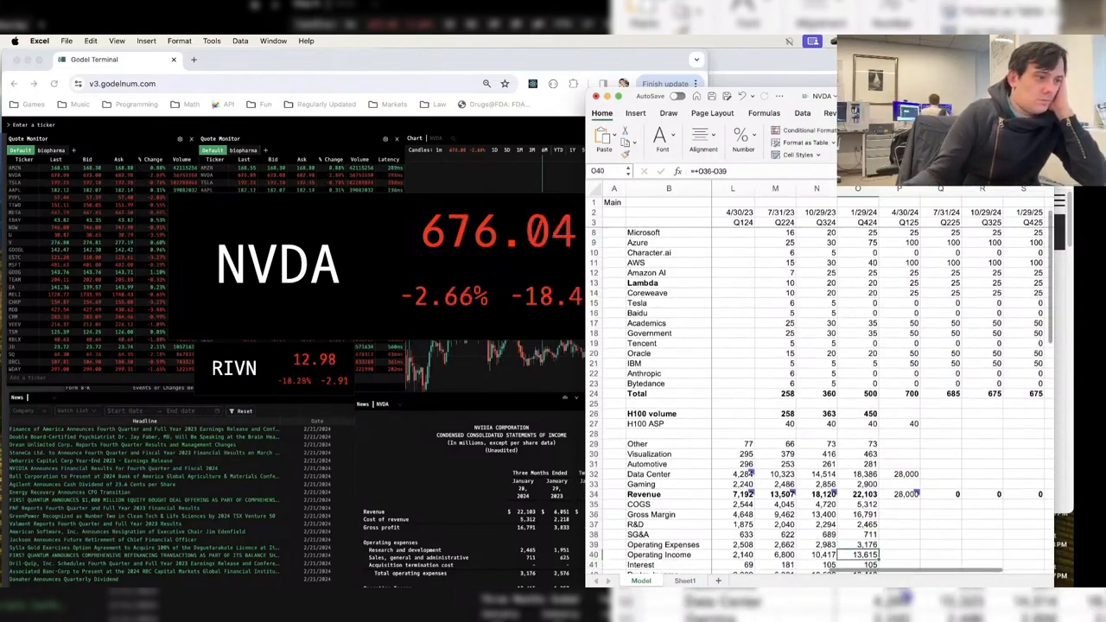
{"action": "scroll", "coordinate": [484, 524], "scroll_direction": "down", "scroll_amount": 3}
{"action": "scroll", "coordinate": [484, 525], "scroll_direction": "down", "scroll_amount": 2}
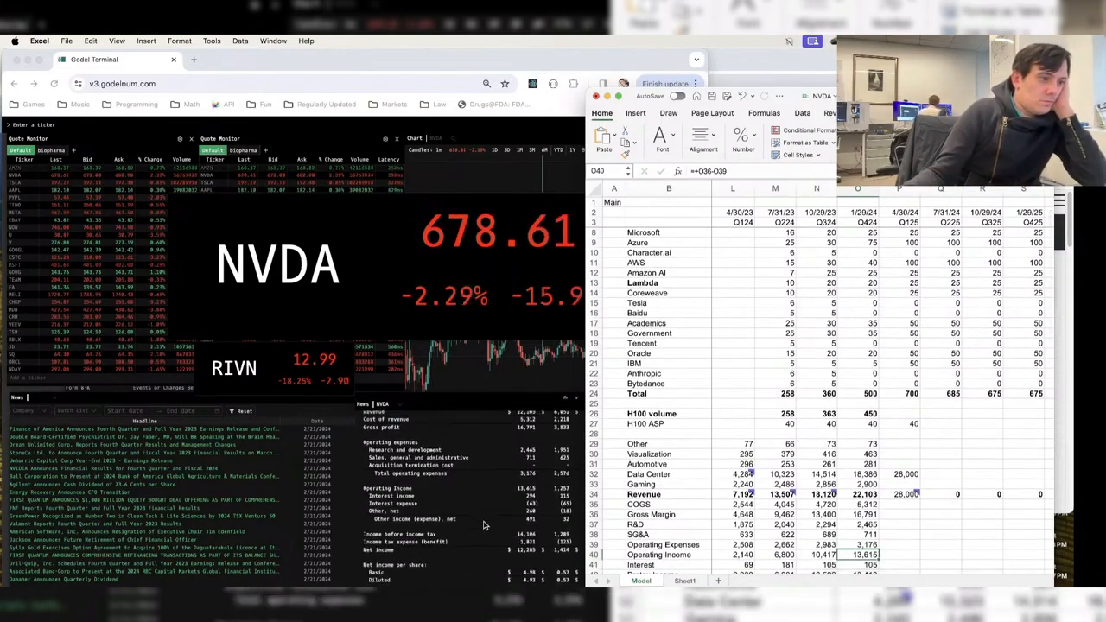
{"action": "key", "text": "Down"}
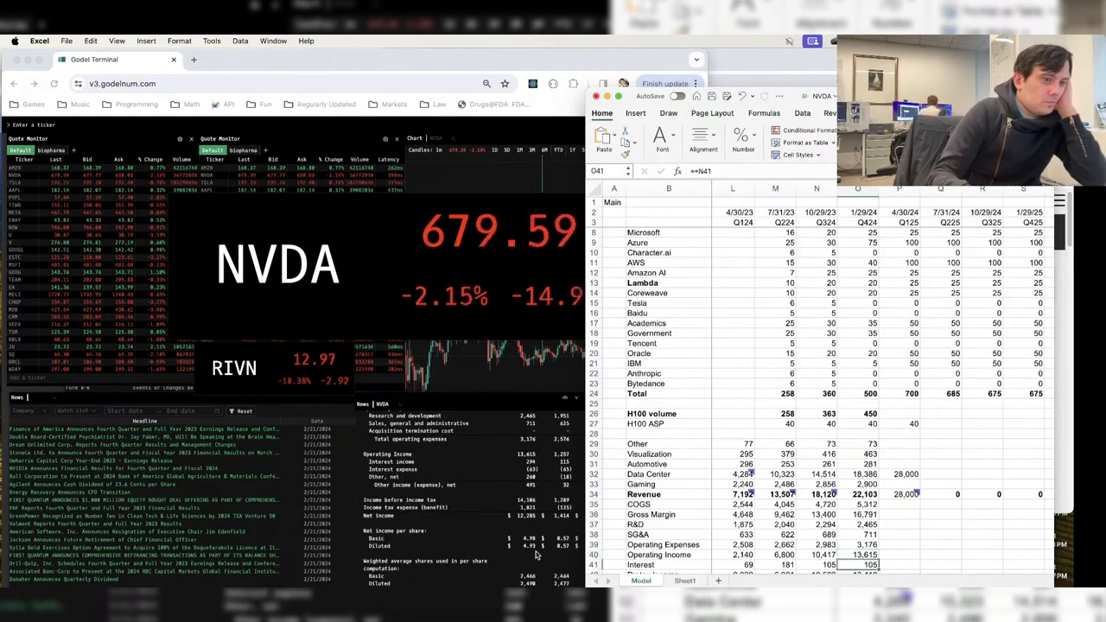
{"action": "type", "text": "491"}
{"action": "key", "text": "Return"}
{"action": "key", "text": "Down"}
{"action": "key", "text": "Down"}
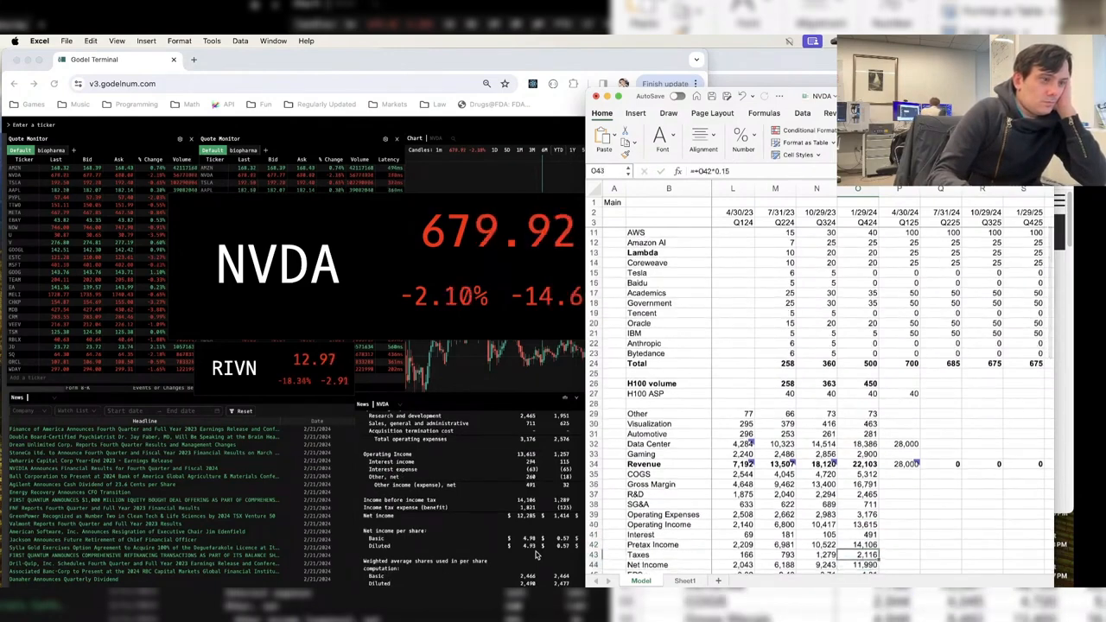
{"action": "type", "text": "1821"}
{"action": "key", "text": "Return"}
- Set the Q424 Shares to the reported diluted share count of 2490
{"action": "key", "text": "Down"}
{"action": "key", "text": "Down"}
{"action": "key", "text": "Down"}
{"action": "key", "text": "Down"}
{"action": "key", "text": "Down"}
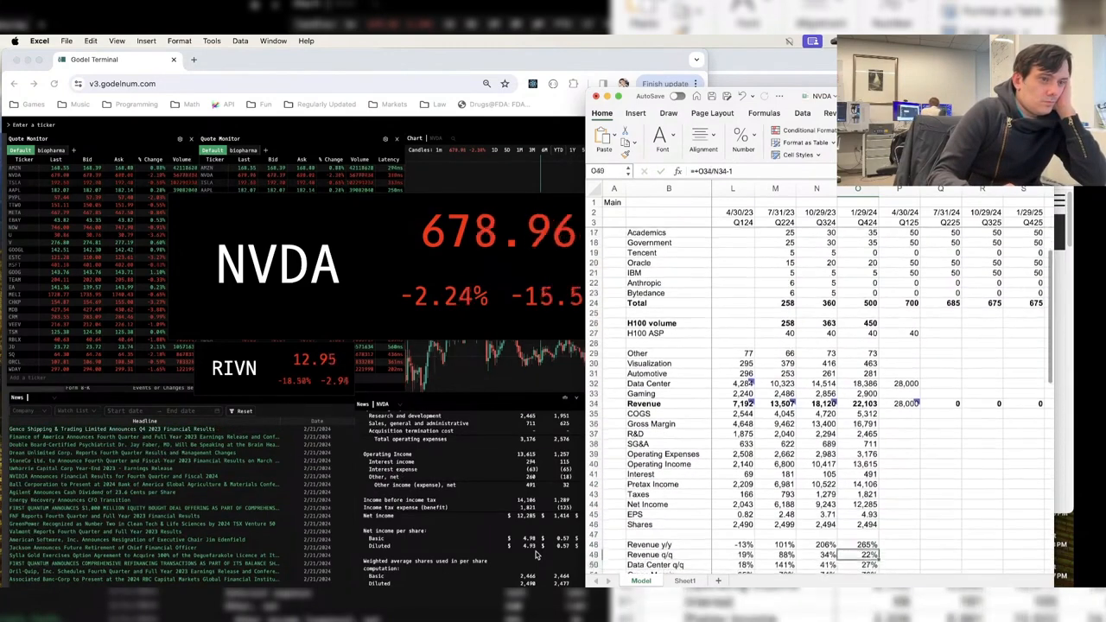
{"action": "type", "text": "2490"}
{"action": "key", "text": "Return"}
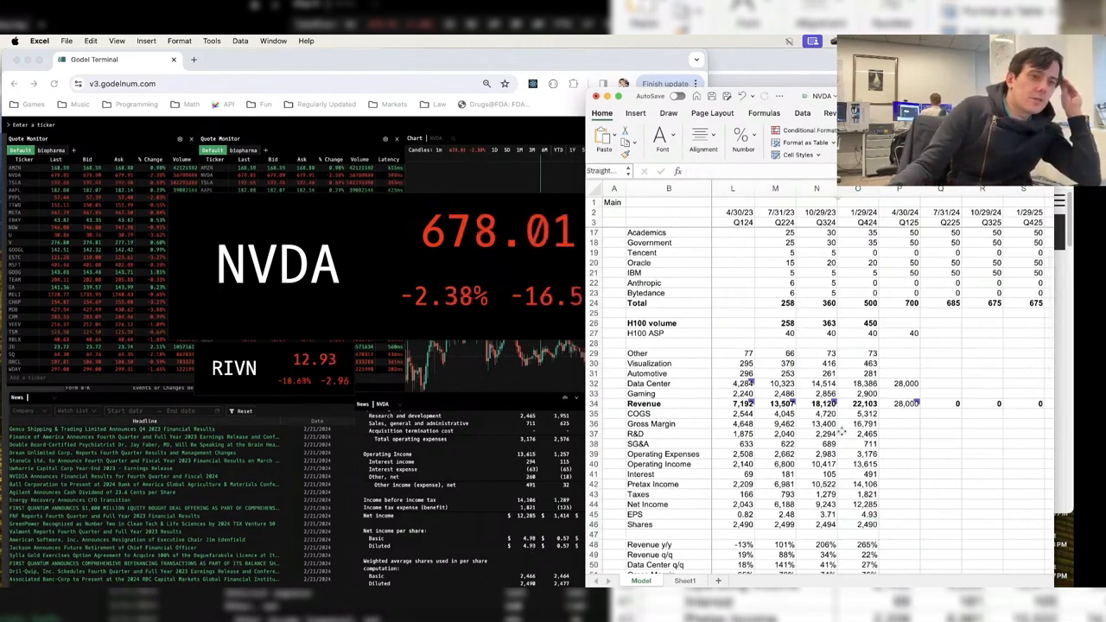
- Look through the model's growth, margin and balance sheet rows and the remaining sections of the press release
{"action": "left_click", "coordinate": [909, 443]}
{"action": "scroll", "coordinate": [911, 436], "scroll_direction": "down", "scroll_amount": 1}
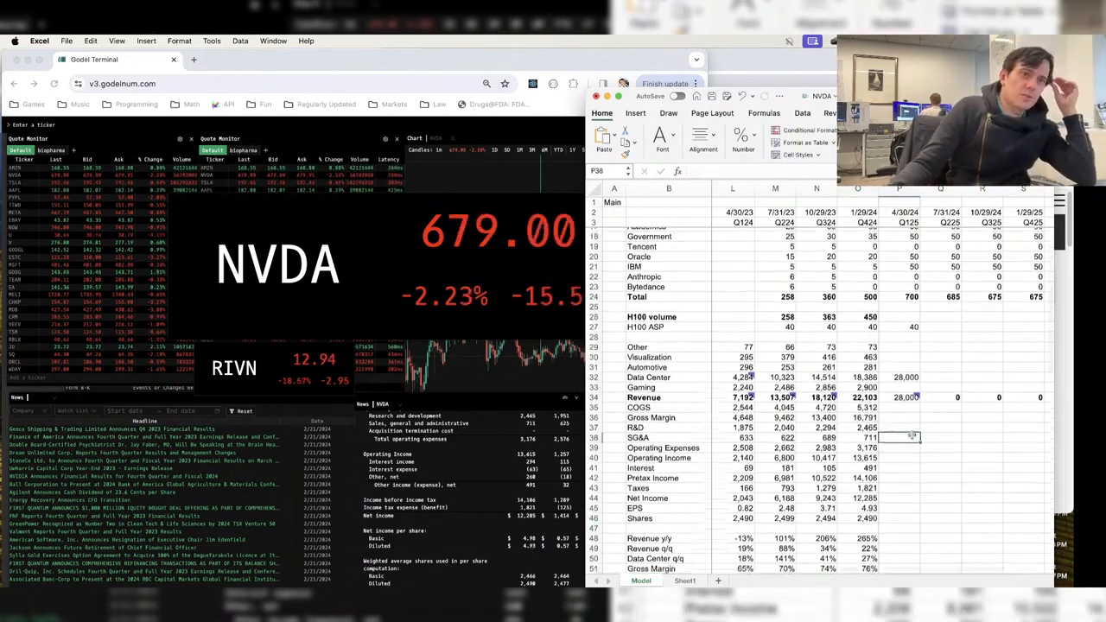
{"action": "scroll", "coordinate": [912, 437], "scroll_direction": "down", "scroll_amount": 3}
{"action": "scroll", "coordinate": [469, 469], "scroll_direction": "down", "scroll_amount": 5}
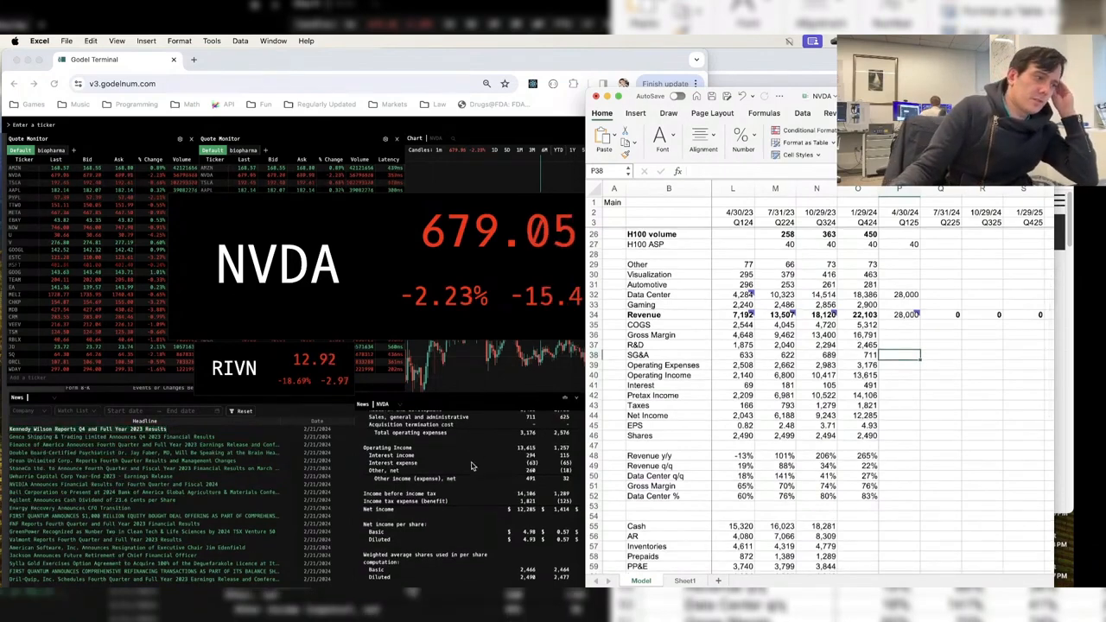
{"action": "left_click", "coordinate": [469, 475]}
{"action": "scroll", "coordinate": [469, 477], "scroll_direction": "down", "scroll_amount": 3}
{"action": "scroll", "coordinate": [471, 475], "scroll_direction": "down", "scroll_amount": 5}
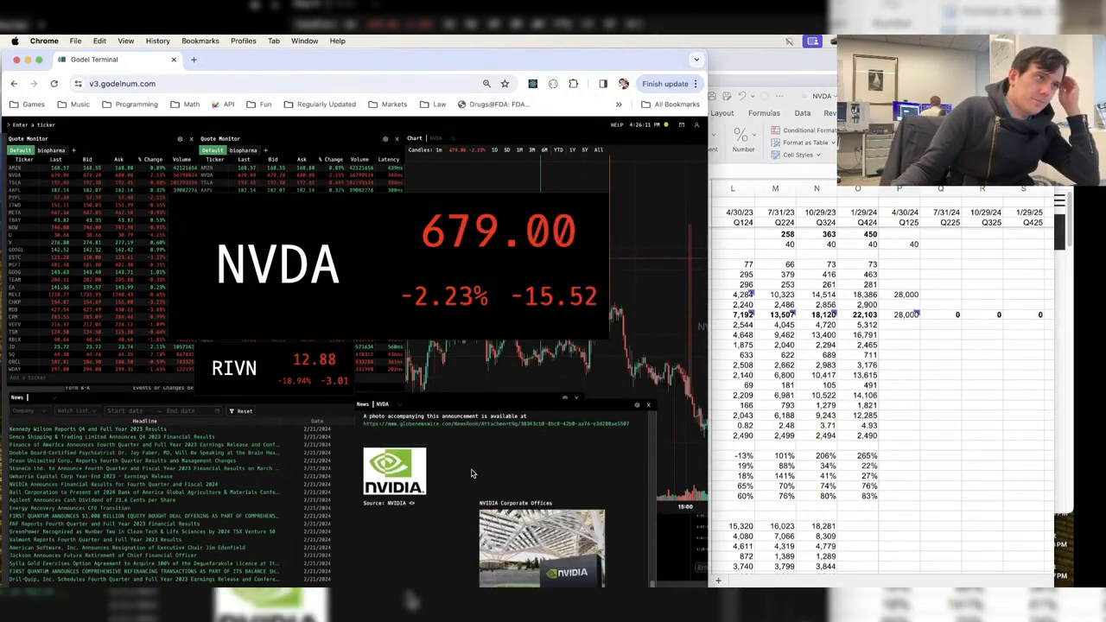
{"action": "scroll", "coordinate": [483, 464], "scroll_direction": "up", "scroll_amount": 6}
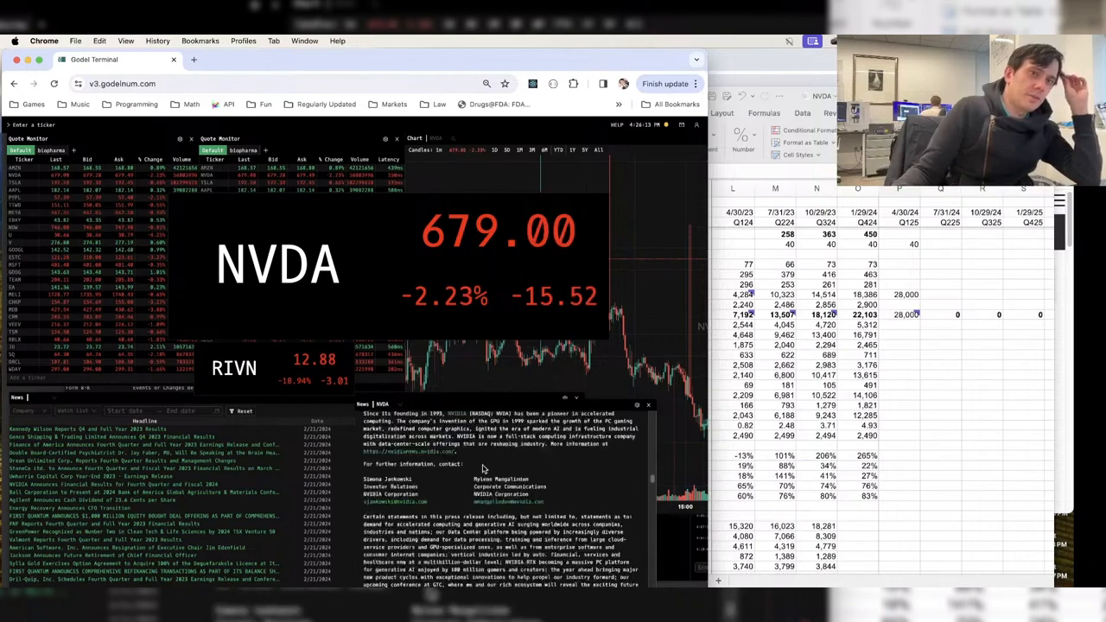
- Inspect the Q125 Data Center forecast formula and the Q424 Gaming and total Revenue cells in the Excel model
{"action": "left_click", "coordinate": [937, 329]}
{"action": "left_click", "coordinate": [904, 293]}
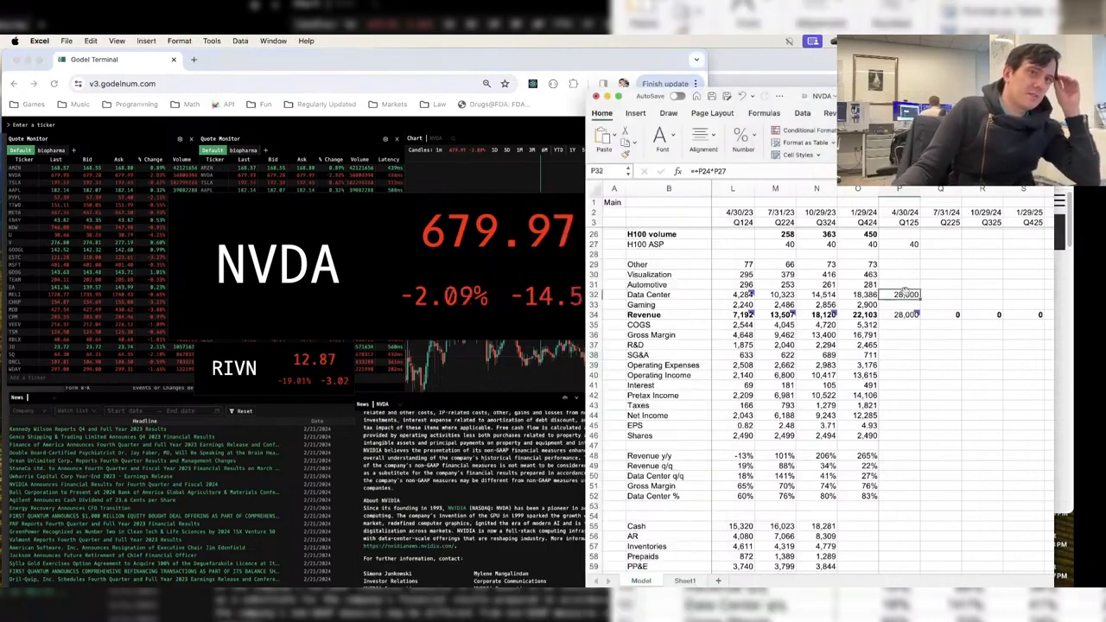
{"action": "key", "text": "super+Tab"}
{"action": "key", "text": "super+Tab"}
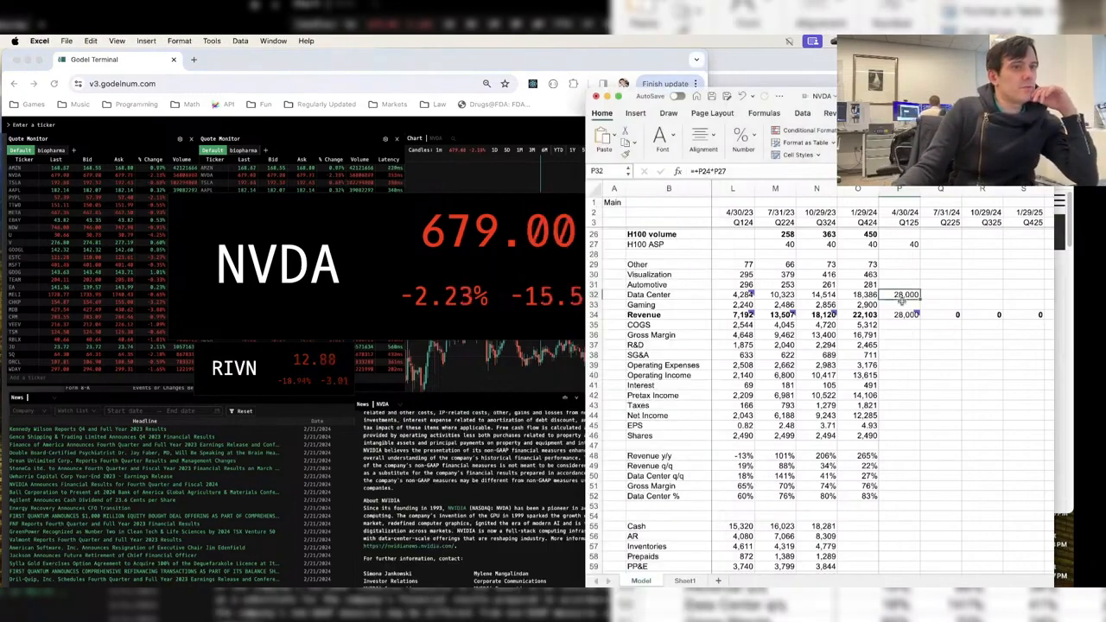
{"action": "mouse_move", "coordinate": [905, 295]}
{"action": "left_mouse_down"}
{"action": "mouse_move", "coordinate": [906, 323]}
{"action": "mouse_move", "coordinate": [909, 294]}
{"action": "left_mouse_up"}
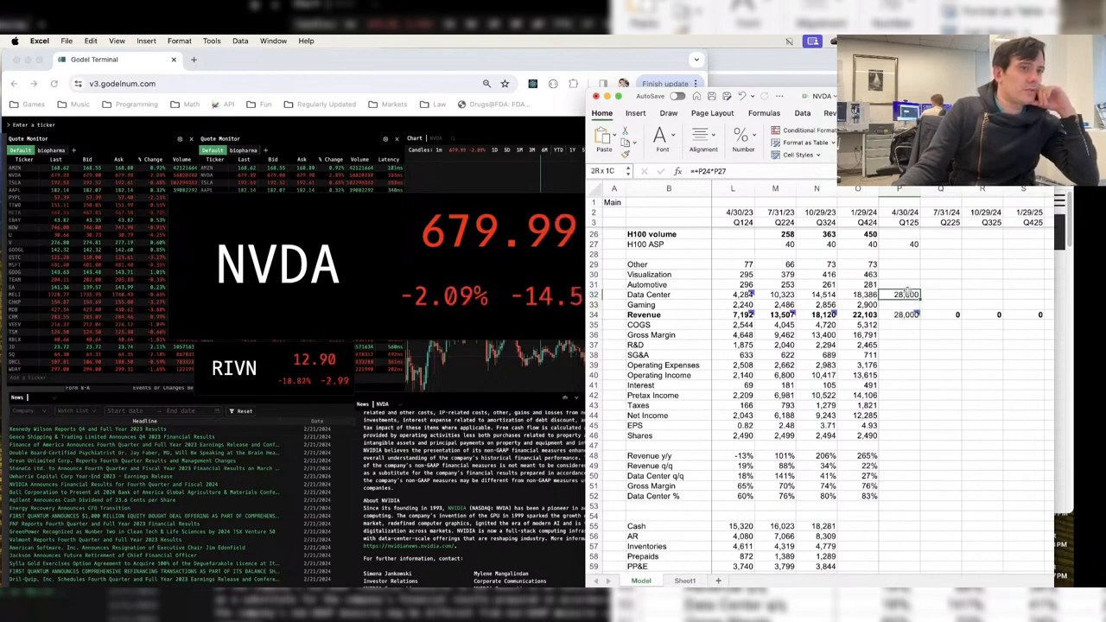
{"action": "left_click", "coordinate": [858, 307]}
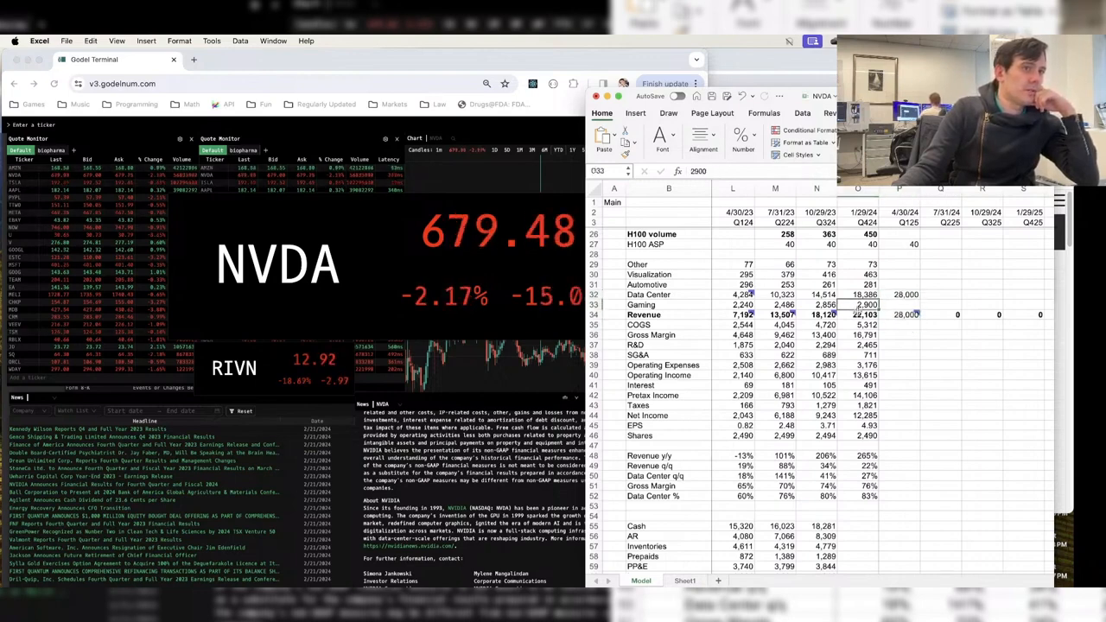
{"action": "left_click", "coordinate": [860, 314]}
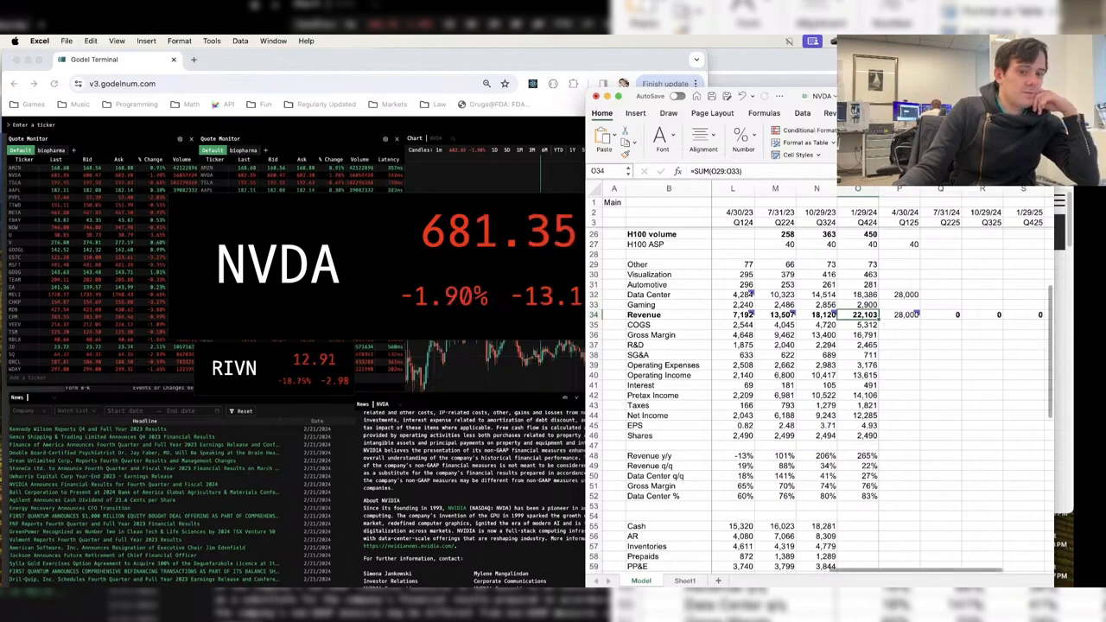
- Switch to Chrome and close the NVIDIA Financial Reports page
{"action": "key", "text": "super+Tab"}
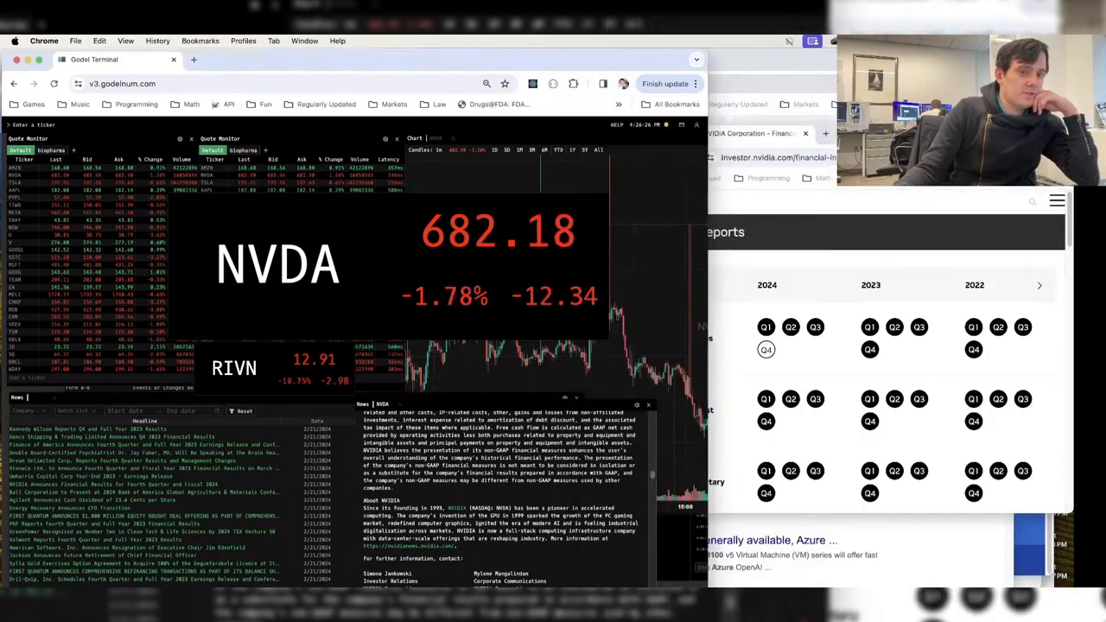
{"action": "left_click", "coordinate": [714, 220]}
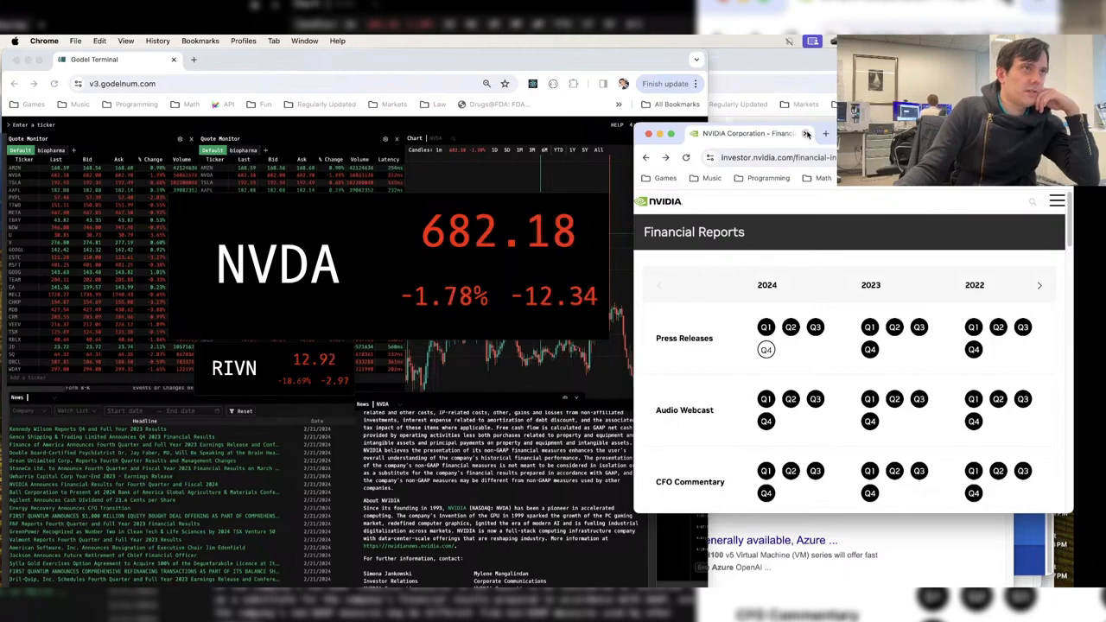
{"action": "left_click", "coordinate": [806, 134]}
- Open twitter.com/home in the General (dl.software) Chrome profile and go to the account's own profile page
{"action": "left_click", "coordinate": [624, 83]}
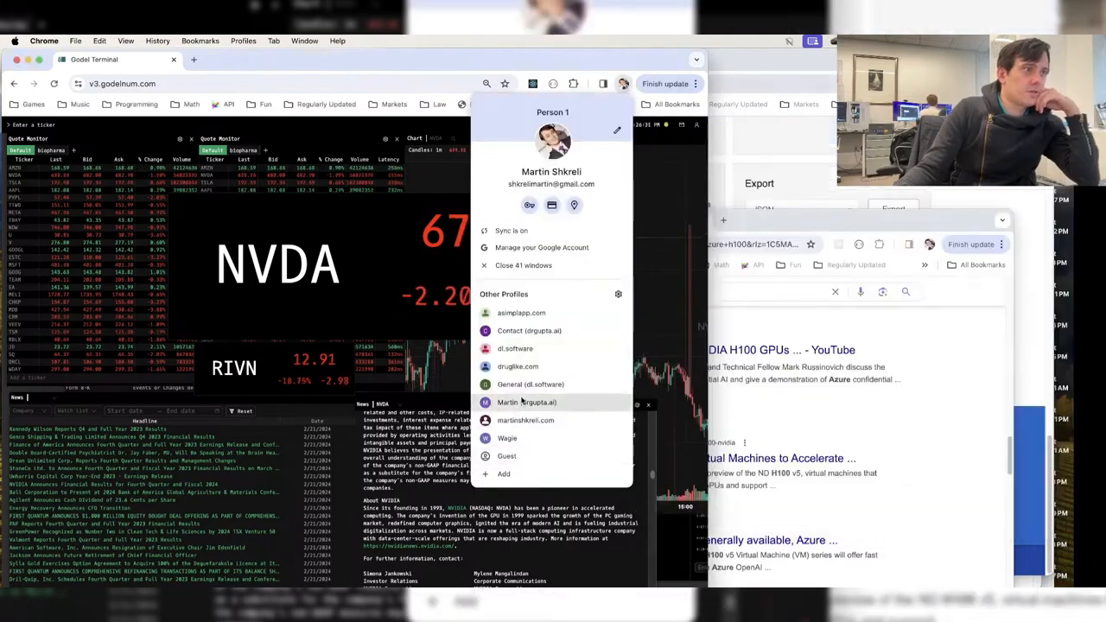
{"action": "left_click", "coordinate": [529, 384]}
{"action": "type", "text": "twitter.com/home"}
{"action": "key", "text": "Return"}
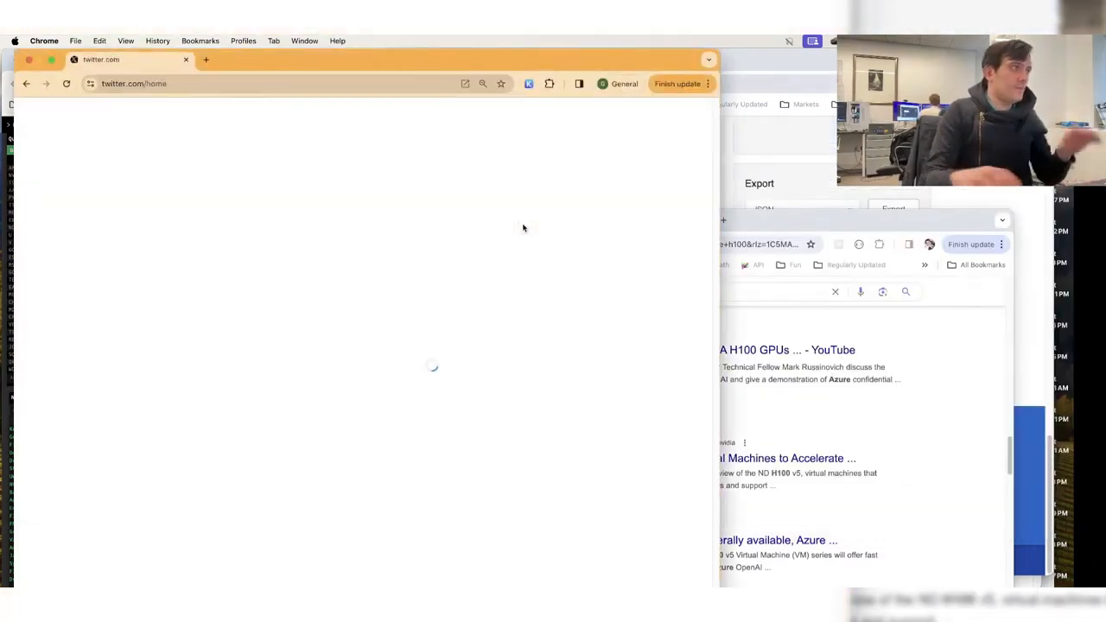
{"action": "left_click", "coordinate": [202, 143]}
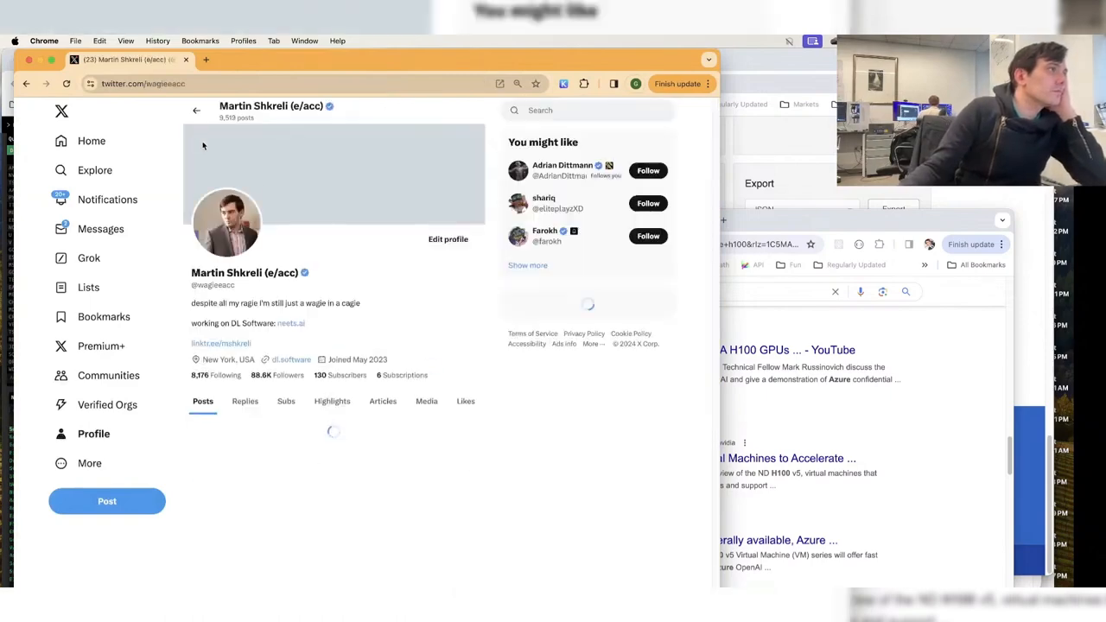
- Find the "my prediction" post on NVDA, highlight its revenue forecast and consensus, and close the Azure H100 search results window
{"action": "scroll", "coordinate": [326, 282], "scroll_direction": "down", "scroll_amount": 10}
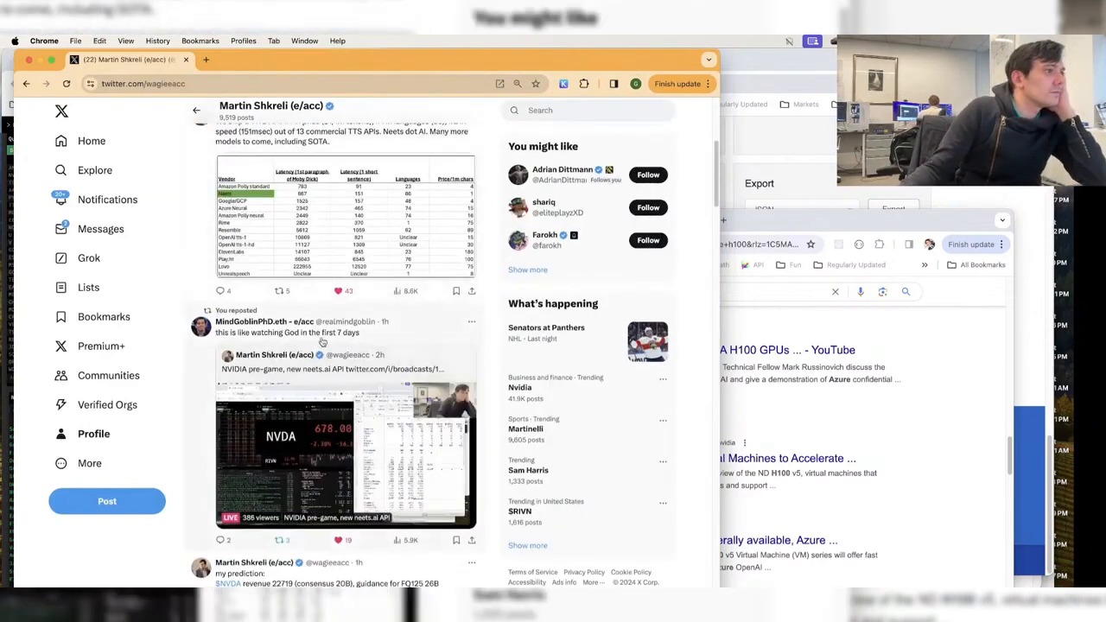
{"action": "left_click_drag", "start_coordinate": [353, 369], "coordinate": [256, 368]}
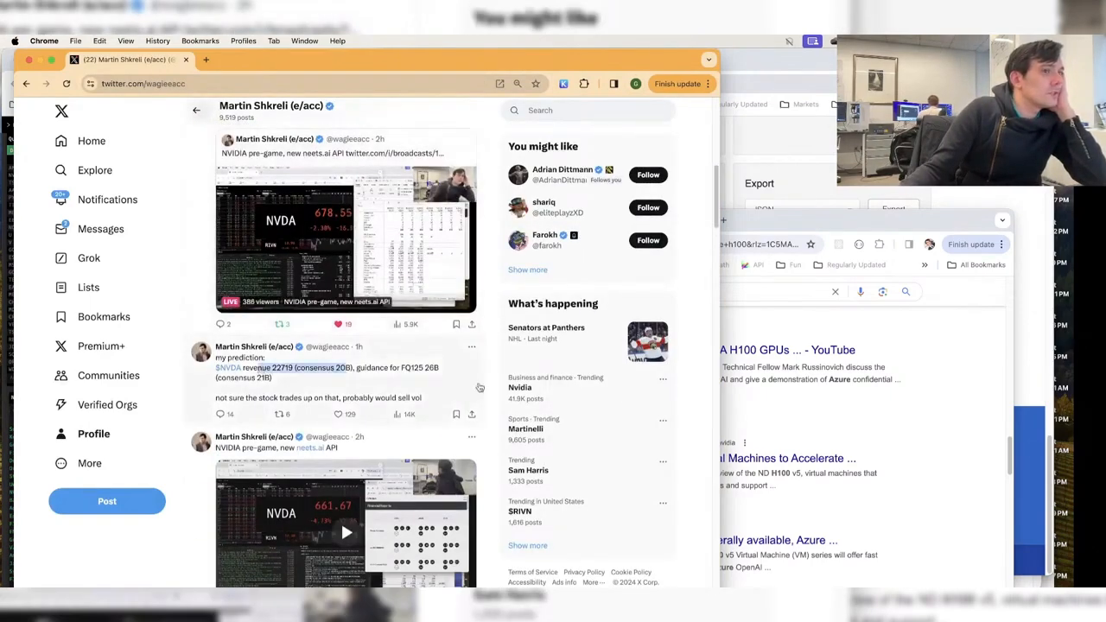
{"action": "left_click_drag", "start_coordinate": [891, 224], "coordinate": [886, 187]}
{"action": "left_click", "coordinate": [701, 181]}
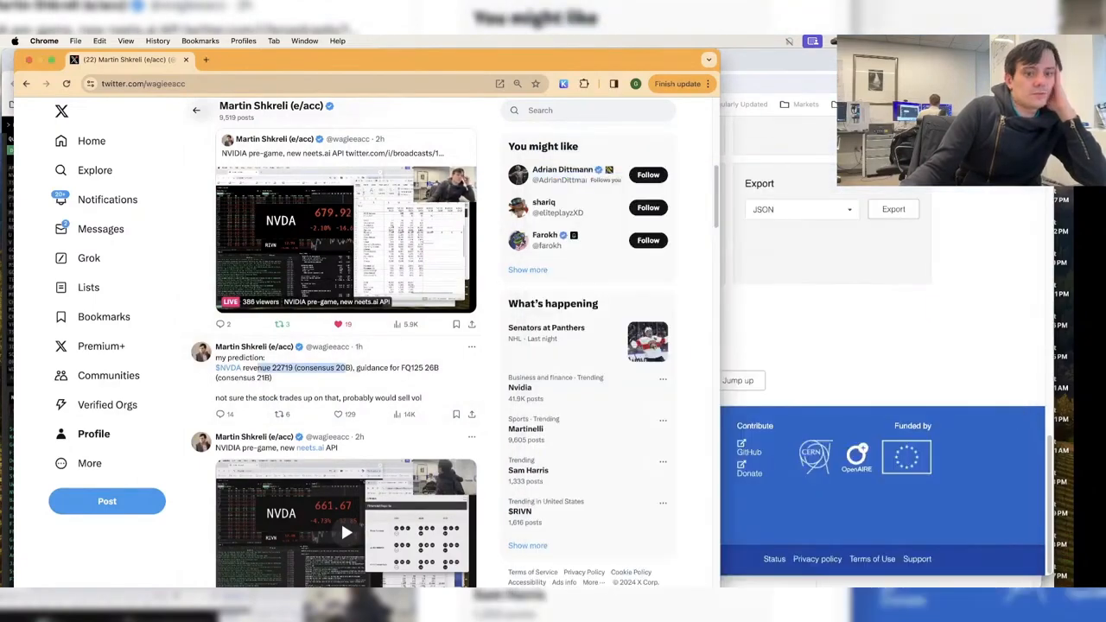
- Switch to the Excel model and compare the Q125 Revenue cell, its consensus comment and the recent segment figures with the posted prediction
{"action": "key", "text": "super+Tab"}
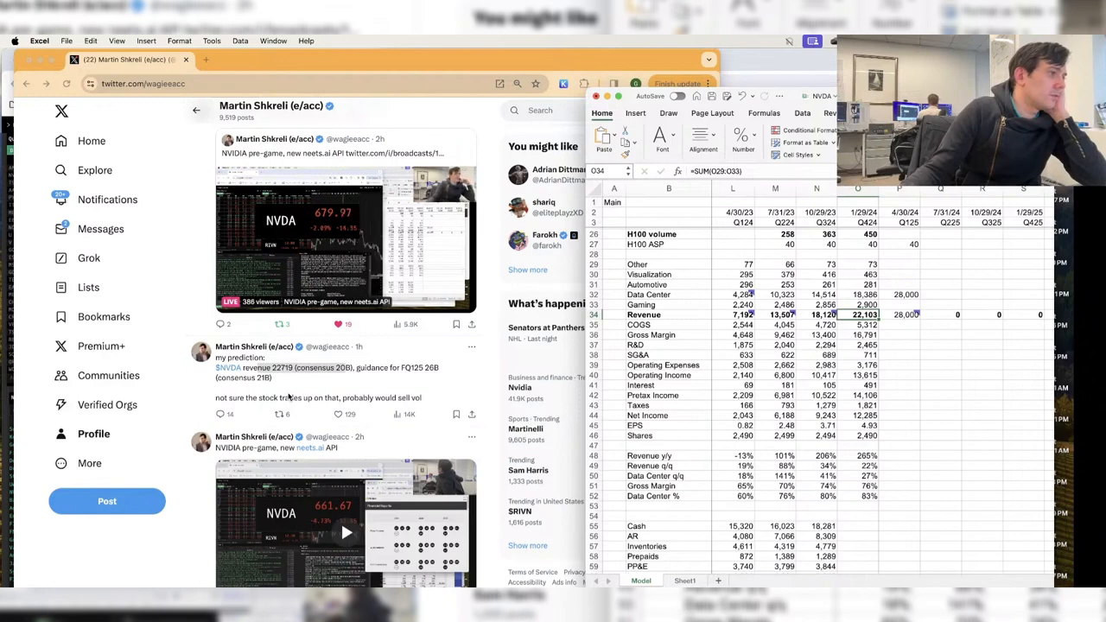
{"action": "left_click", "coordinate": [914, 335]}
{"action": "left_click", "coordinate": [906, 314]}
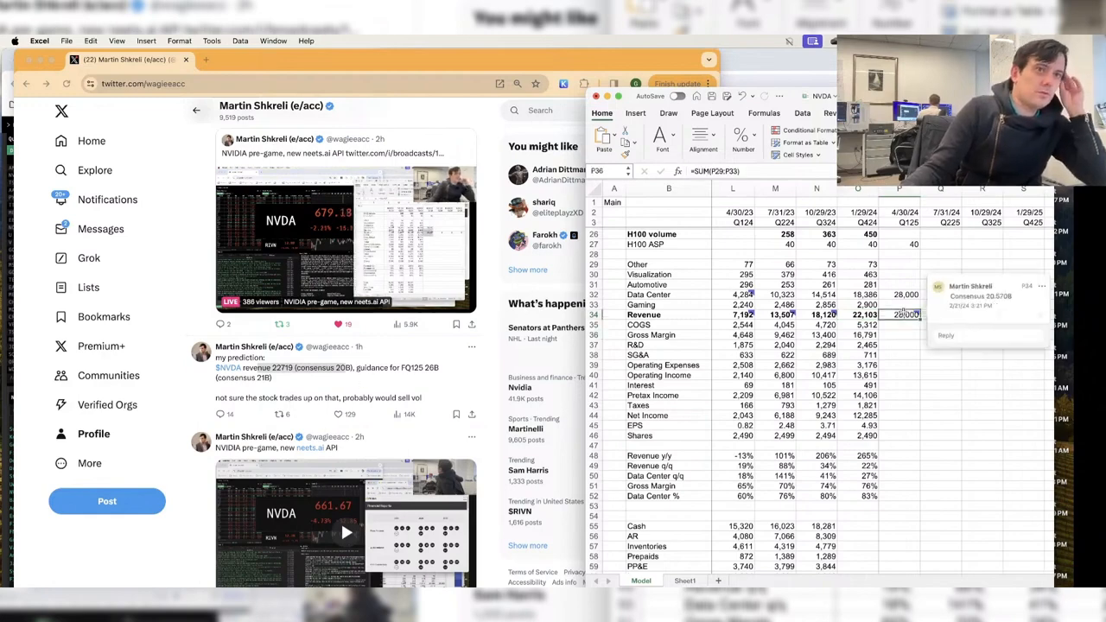
{"action": "left_click_drag", "start_coordinate": [906, 315], "coordinate": [825, 277]}
{"action": "scroll", "coordinate": [322, 491], "scroll_direction": "down", "scroll_amount": 2}
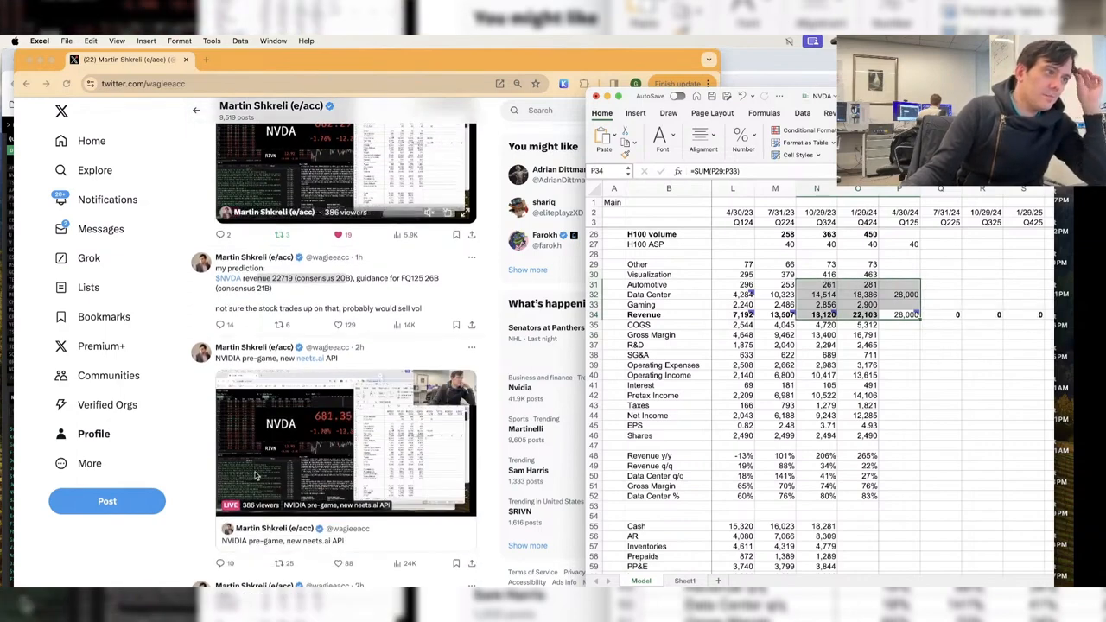
{"action": "left_click", "coordinate": [933, 464]}
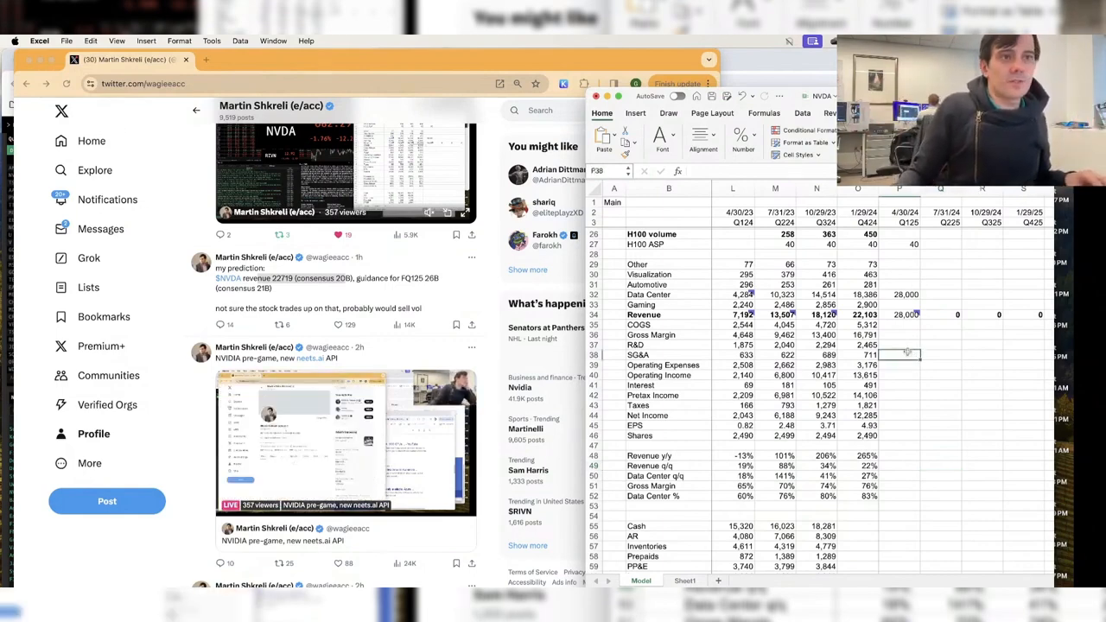
- Check the Q125 AWS entry in the customer volume rows and close the NVDA workbook
{"action": "scroll", "coordinate": [911, 354], "scroll_direction": "up", "scroll_amount": 8}
{"action": "left_click", "coordinate": [914, 304]}
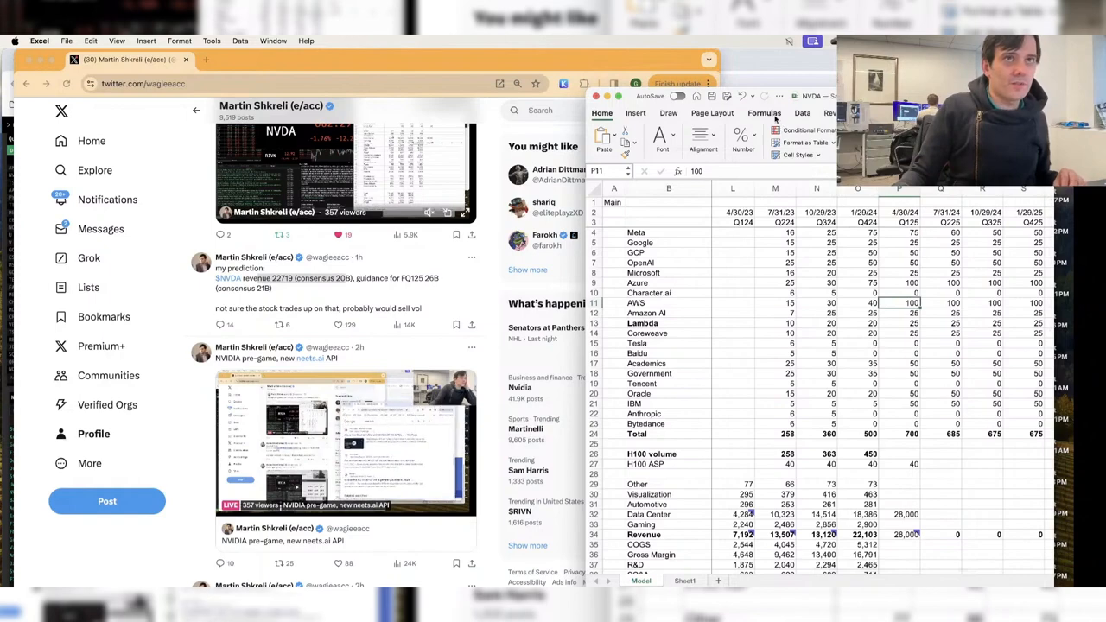
{"action": "left_click", "coordinate": [597, 96]}
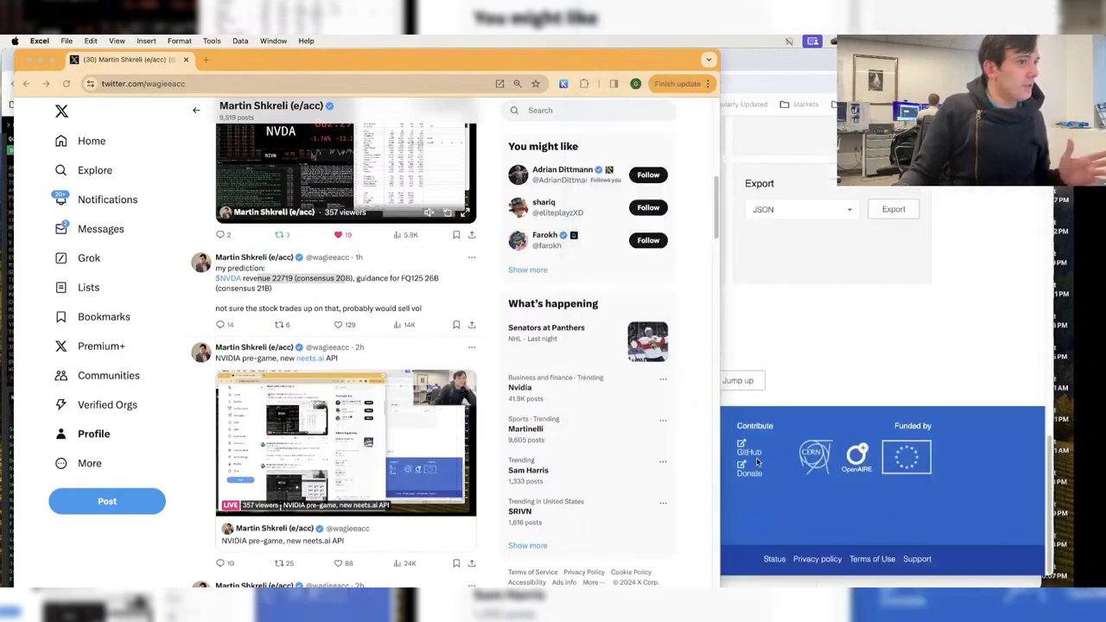